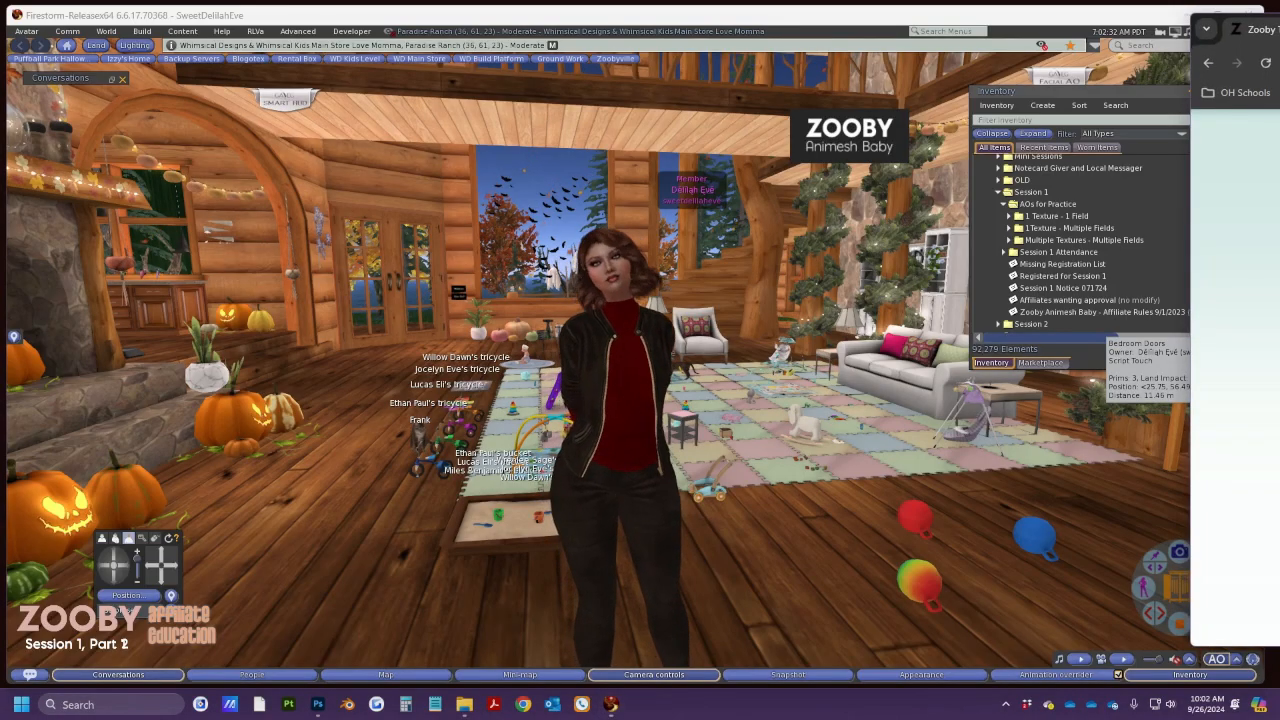
Slide the browser showing the zoobylife.com login page into view beside Firestorm
left_click_drag(1279, 19, 845, 26)
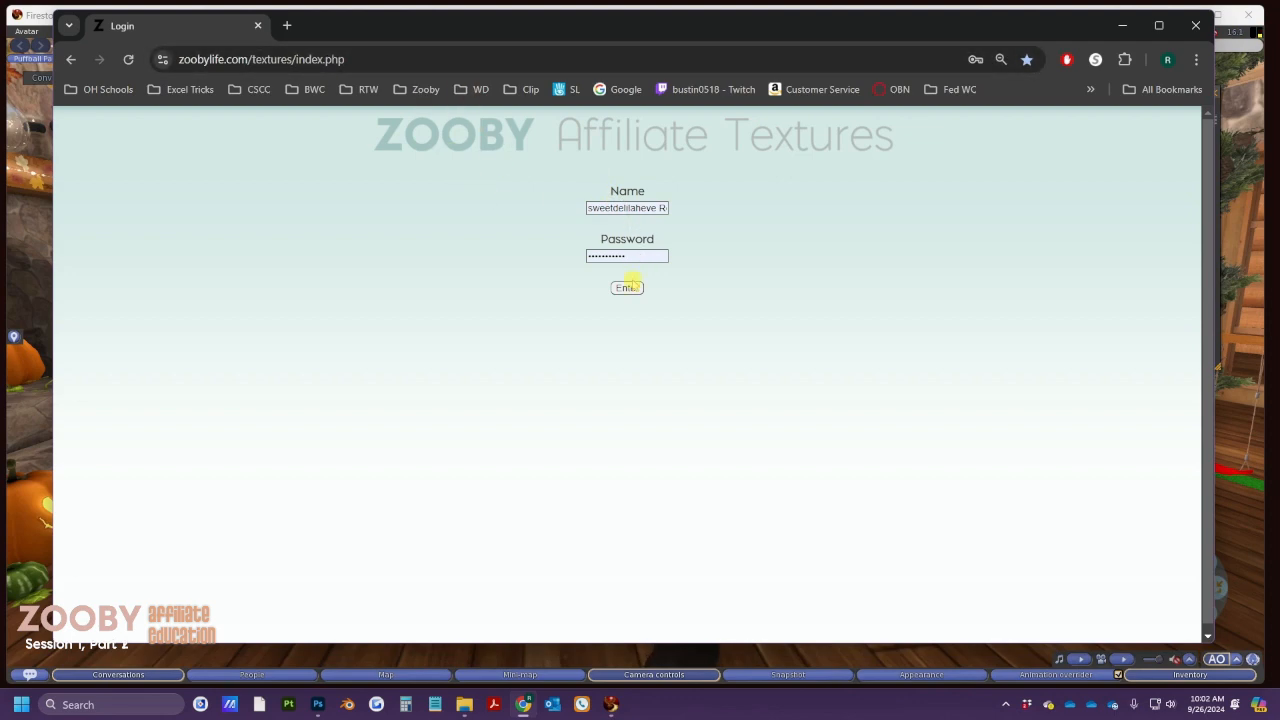
Log in, then highlight the Whimsical Kids store name and the welcome line
left_click(627, 288)
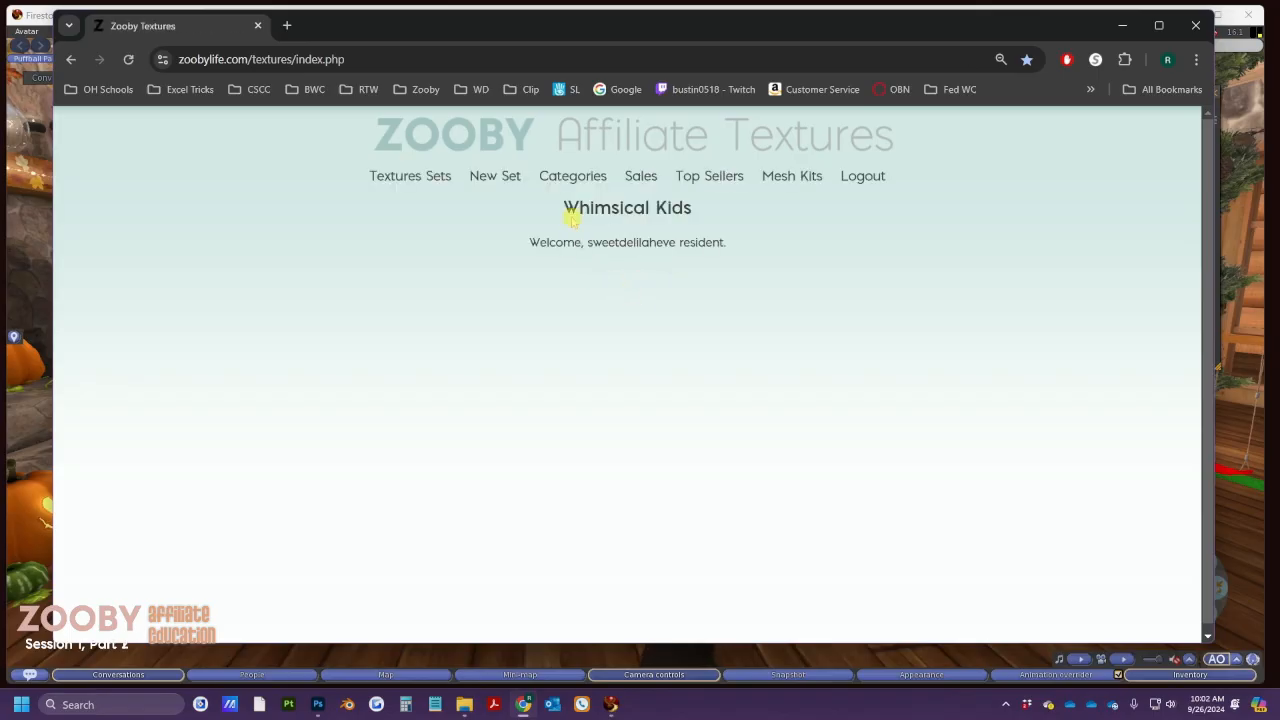
left_click_drag(564, 207, 698, 208)
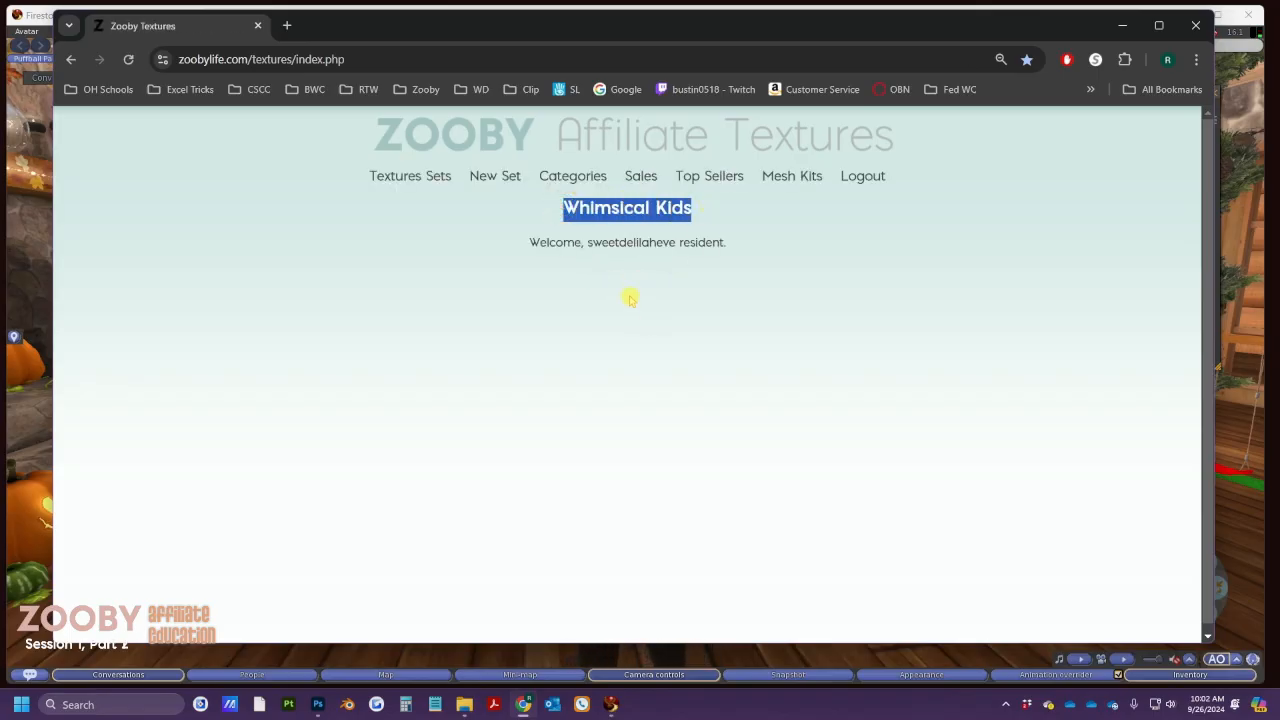
left_click_drag(585, 240, 737, 243)
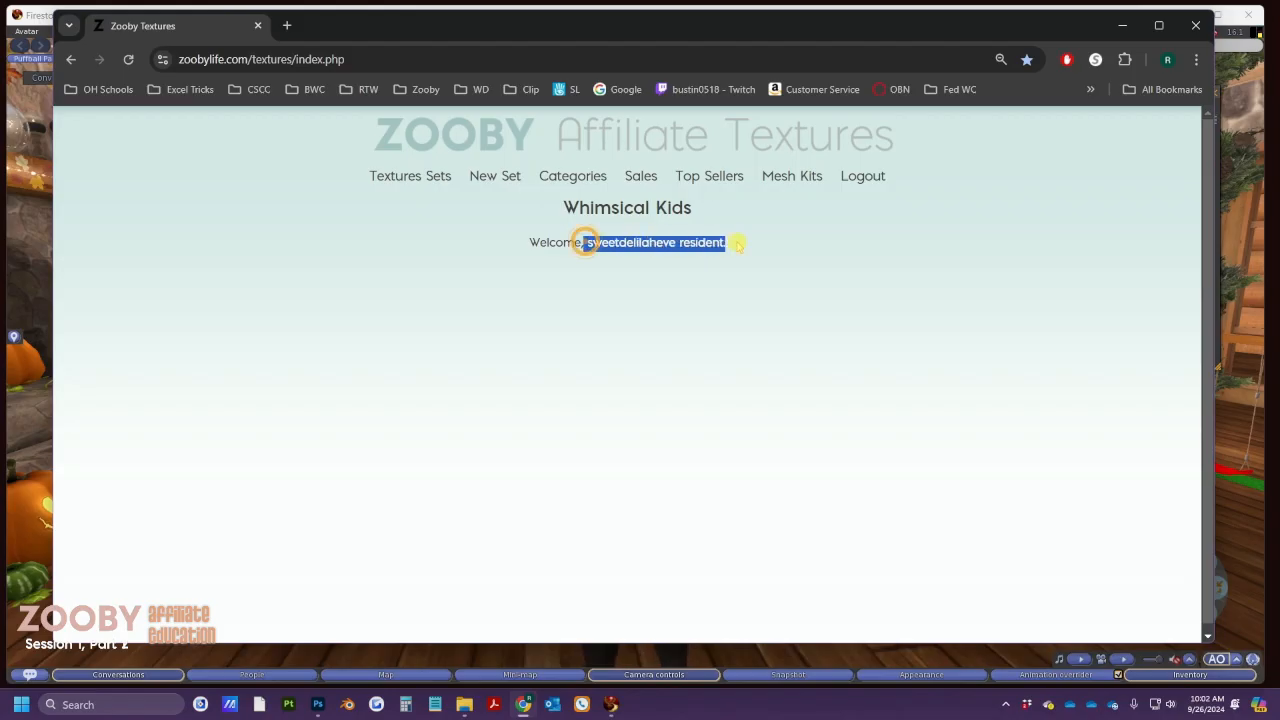
left_click(624, 318)
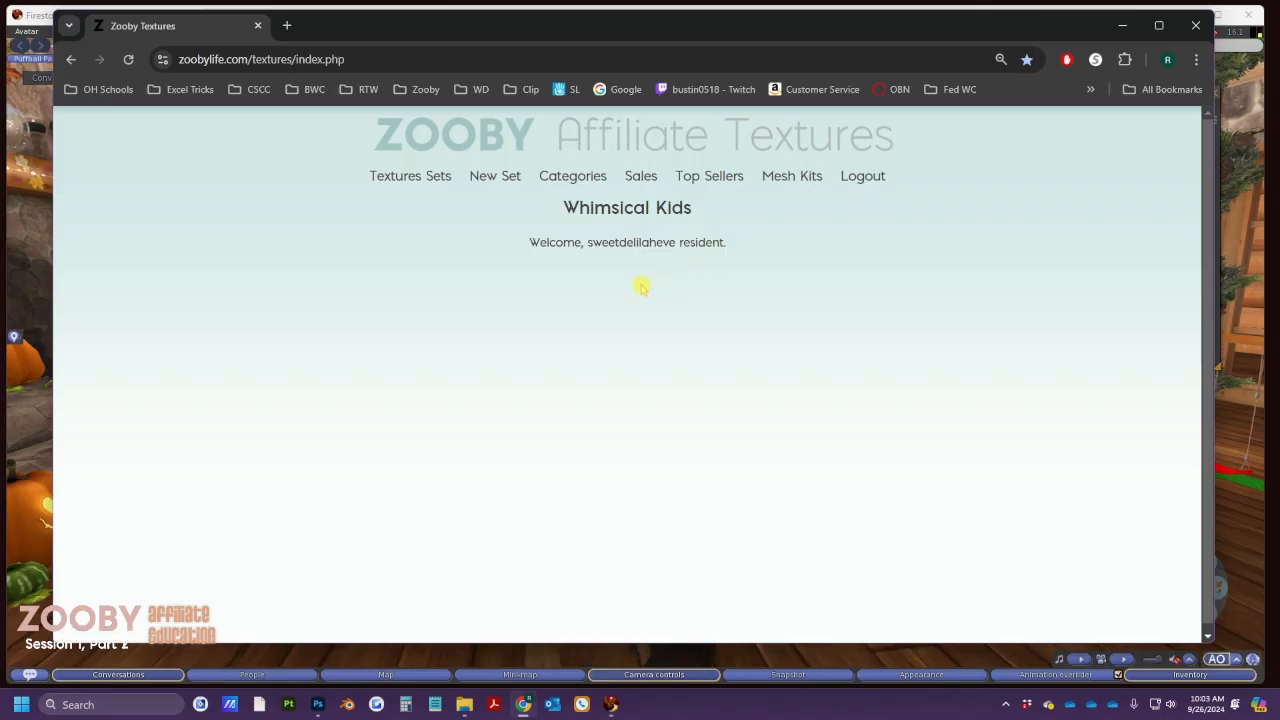
Open Mesh Kits and scroll the kit lists down to the Full Body kits like CoatTwoZipper
left_click(782, 183)
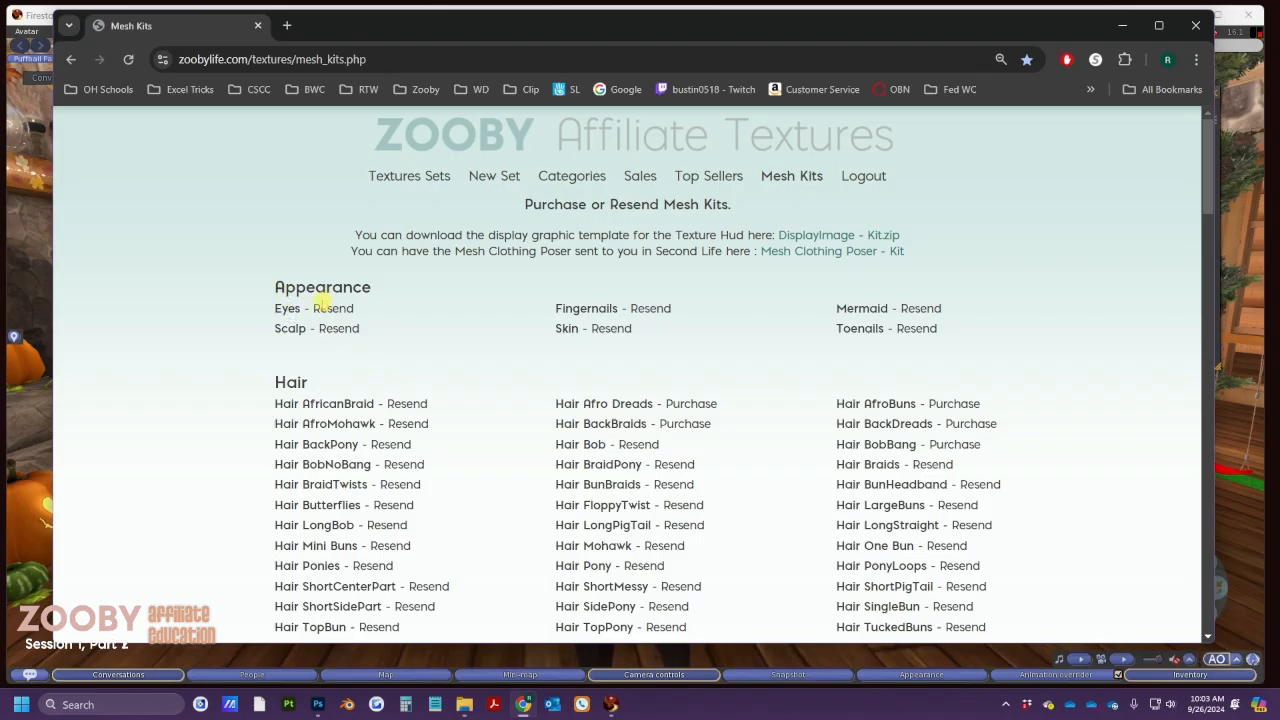
scroll(362, 352, "down", 4)
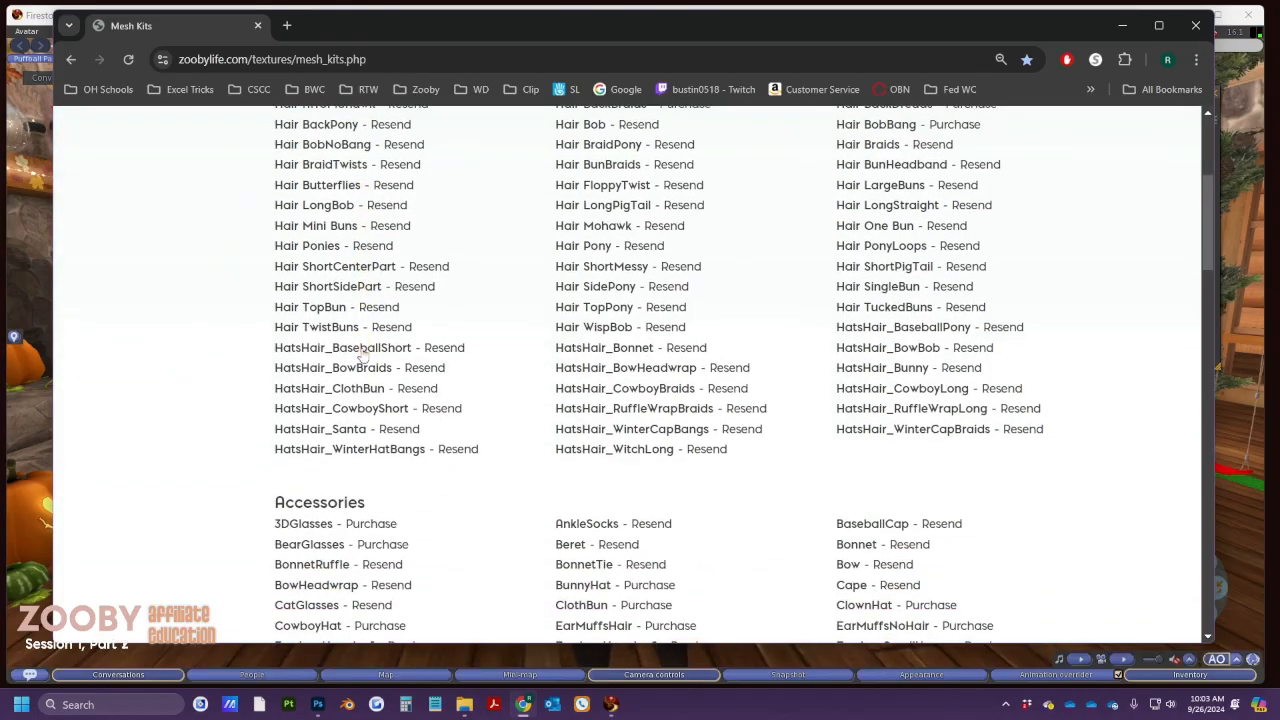
scroll(362, 352, "down", 4)
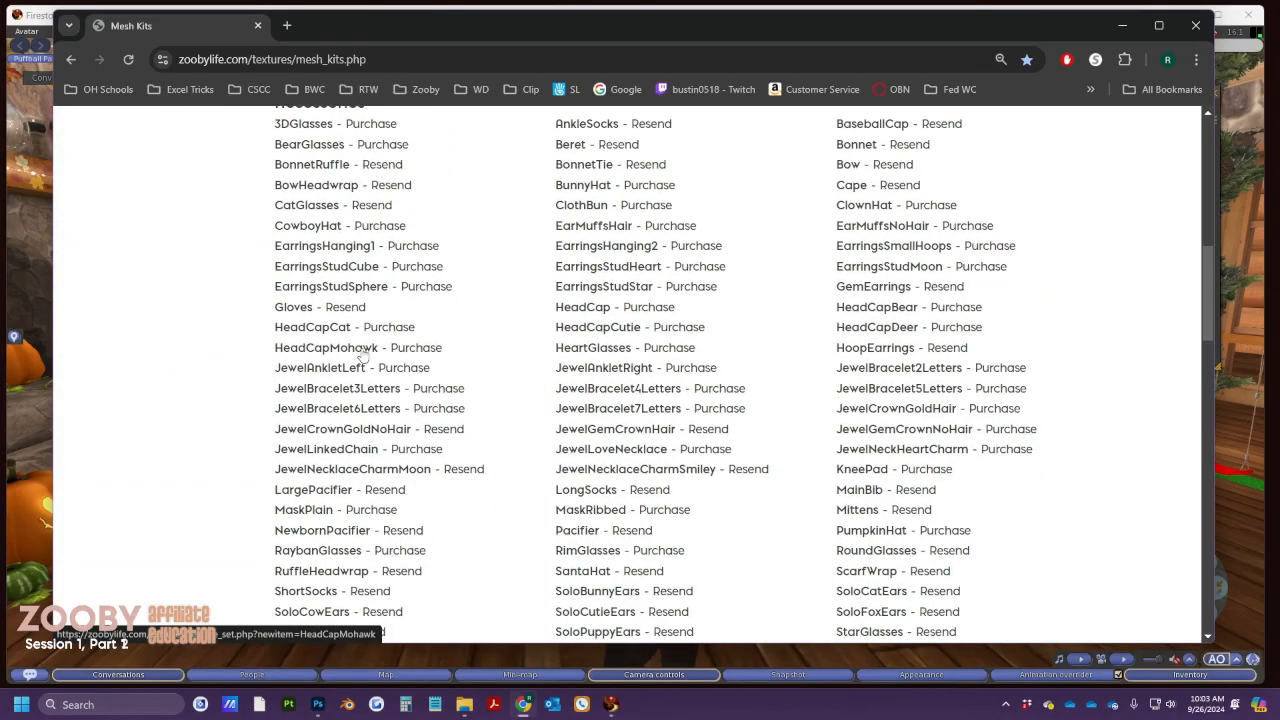
scroll(362, 354, "up", 3)
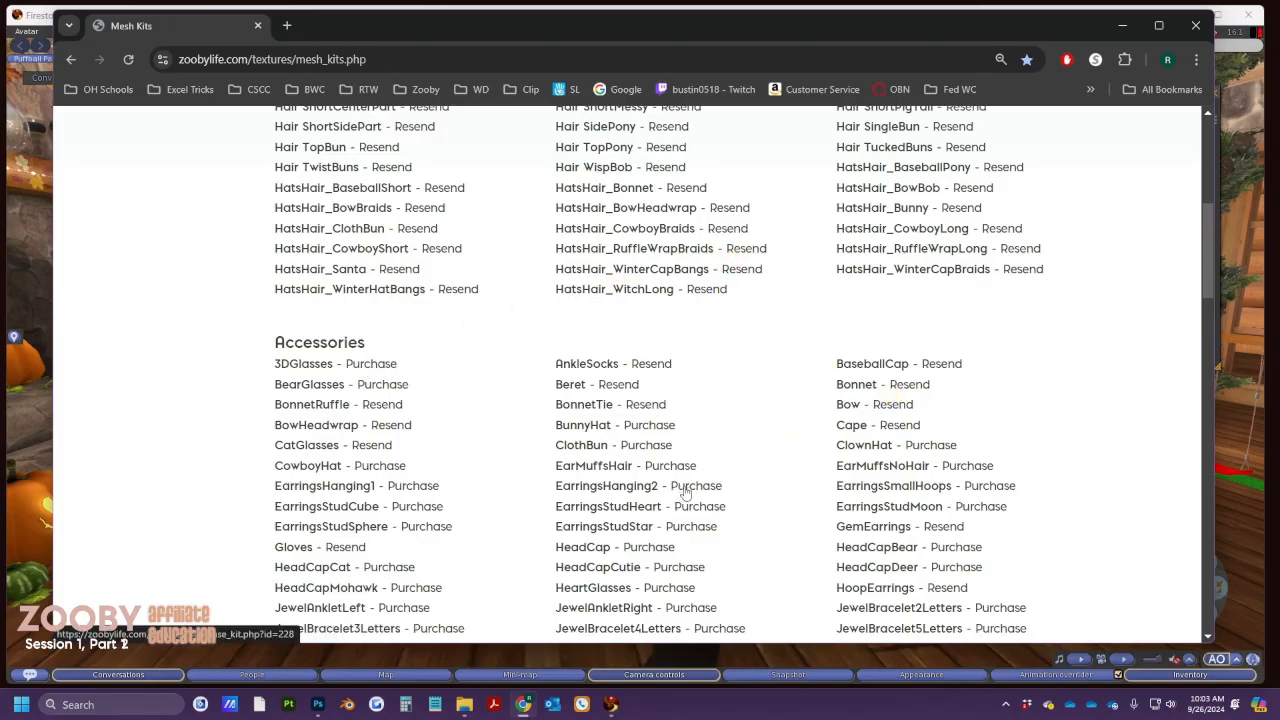
scroll(684, 494, "up", 1)
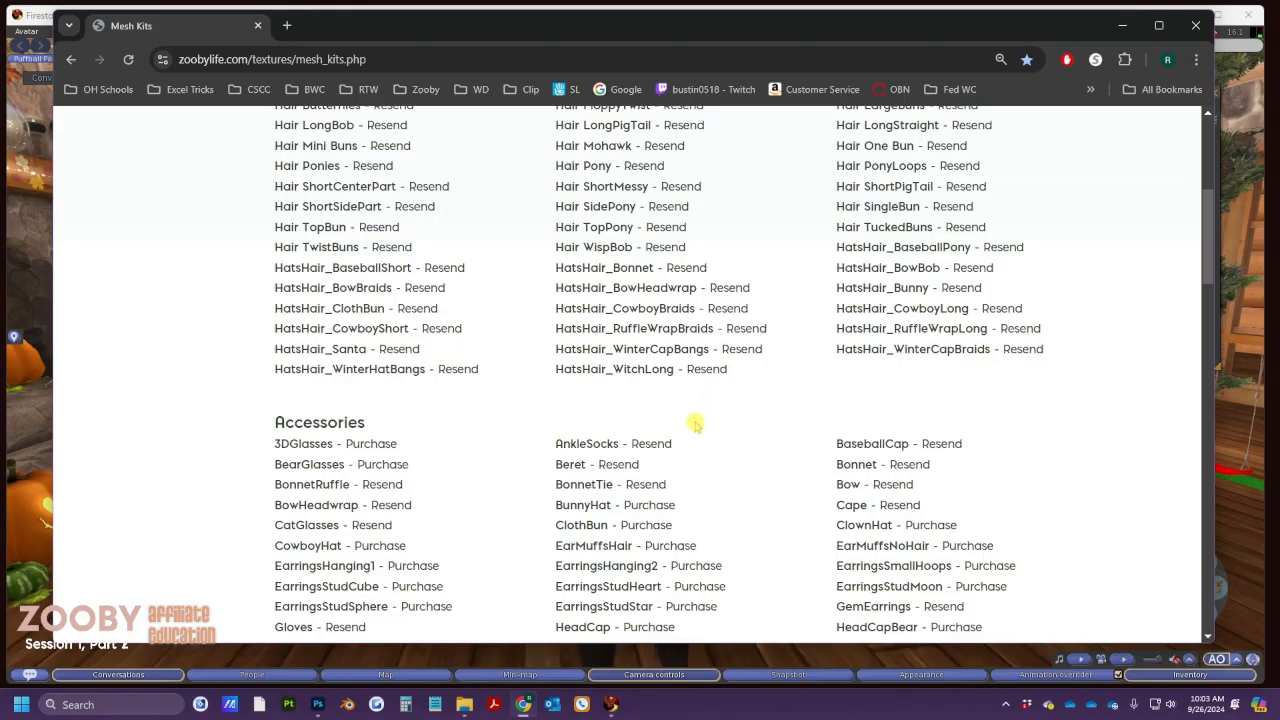
scroll(695, 425, "down", 5)
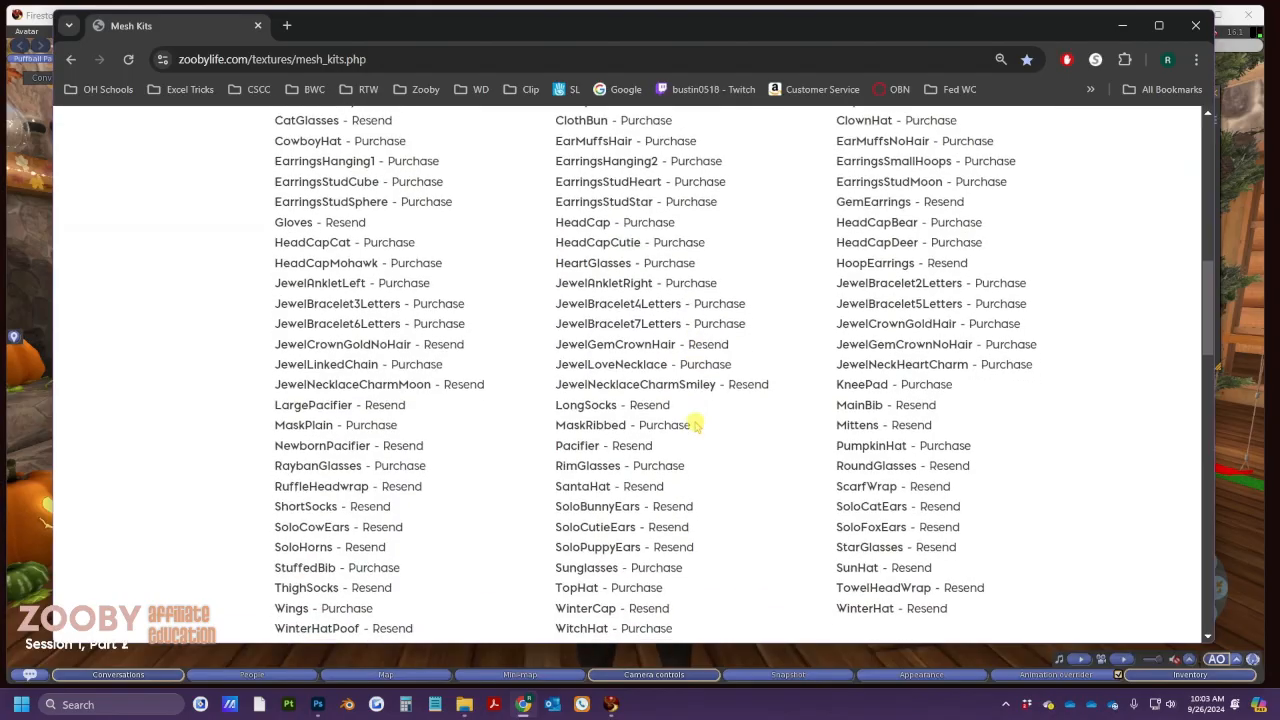
scroll(695, 425, "down", 5)
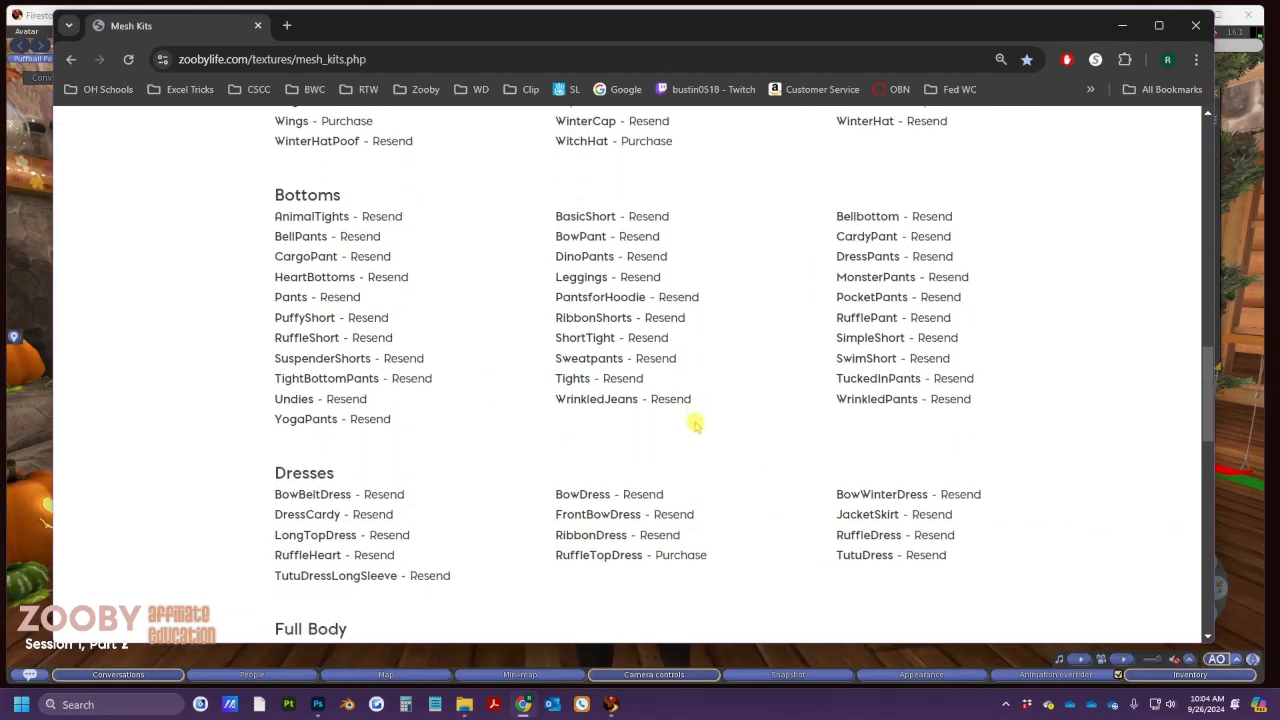
scroll(695, 425, "down", 3)
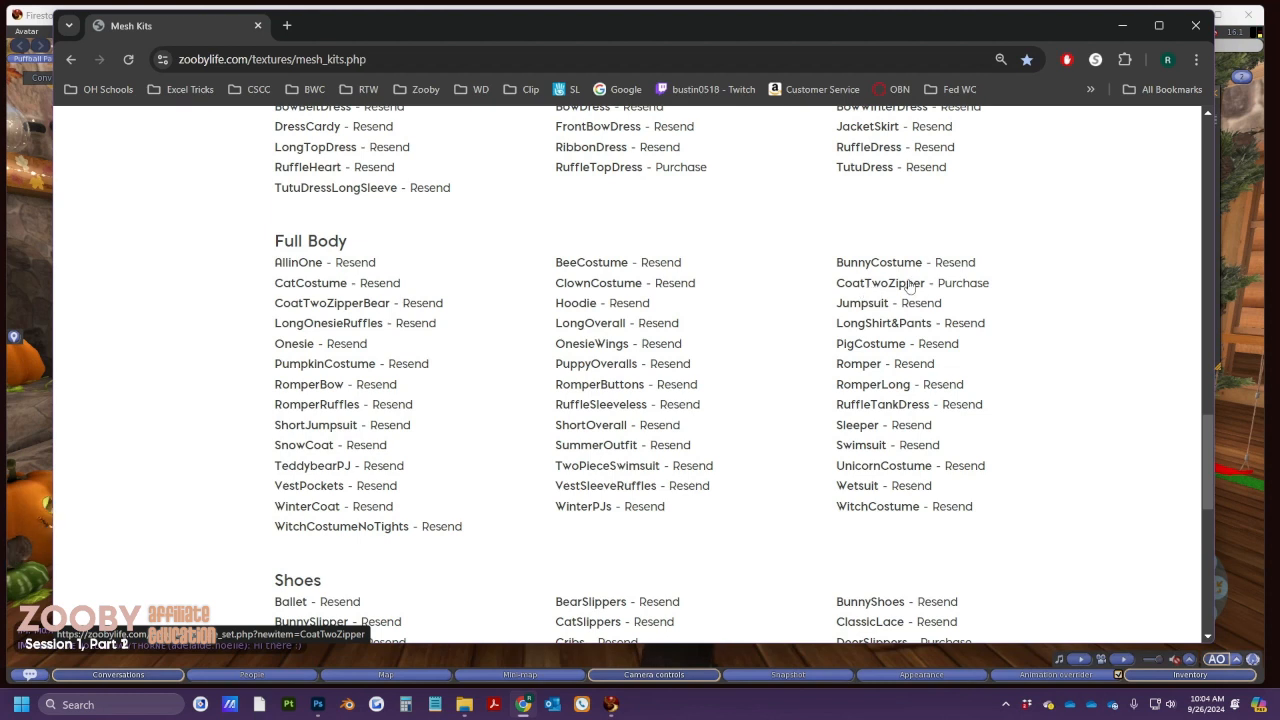
Open the CoatTwoZipper purchase page and highlight the 635-credit balance and the 1000-credit cost
left_click(962, 288)
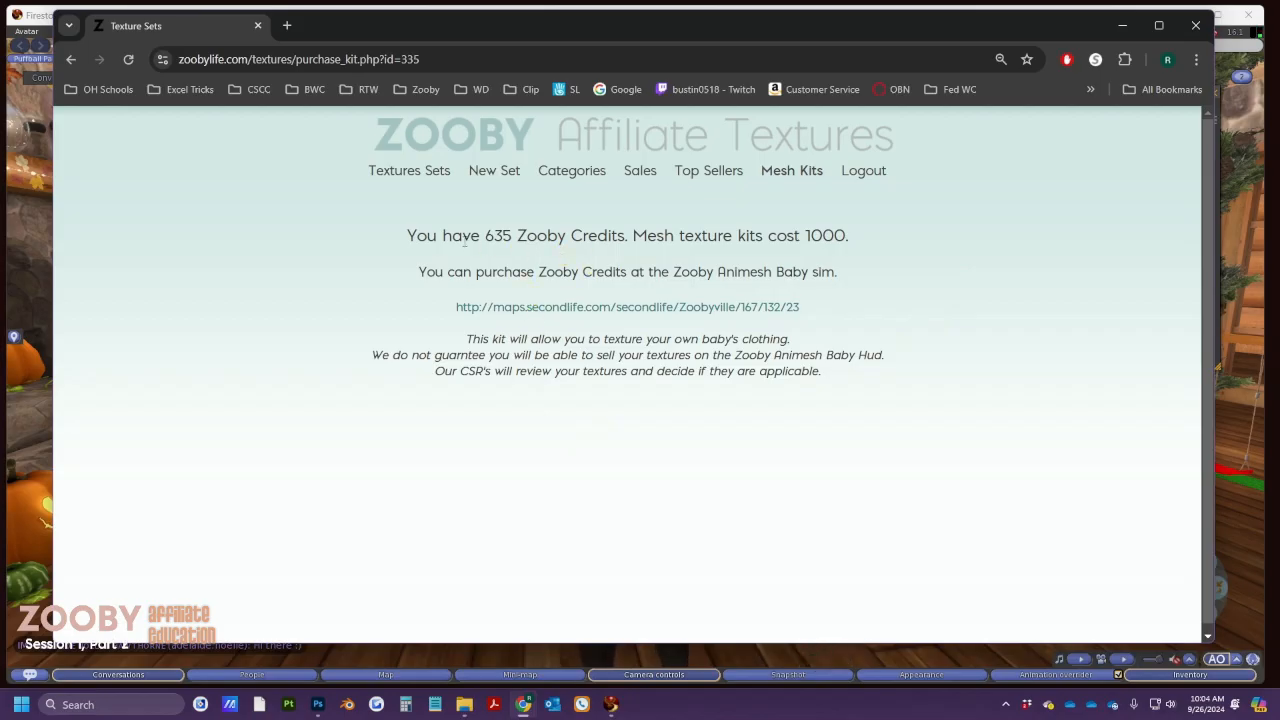
left_click_drag(486, 235, 629, 235)
left_click_drag(850, 236, 803, 236)
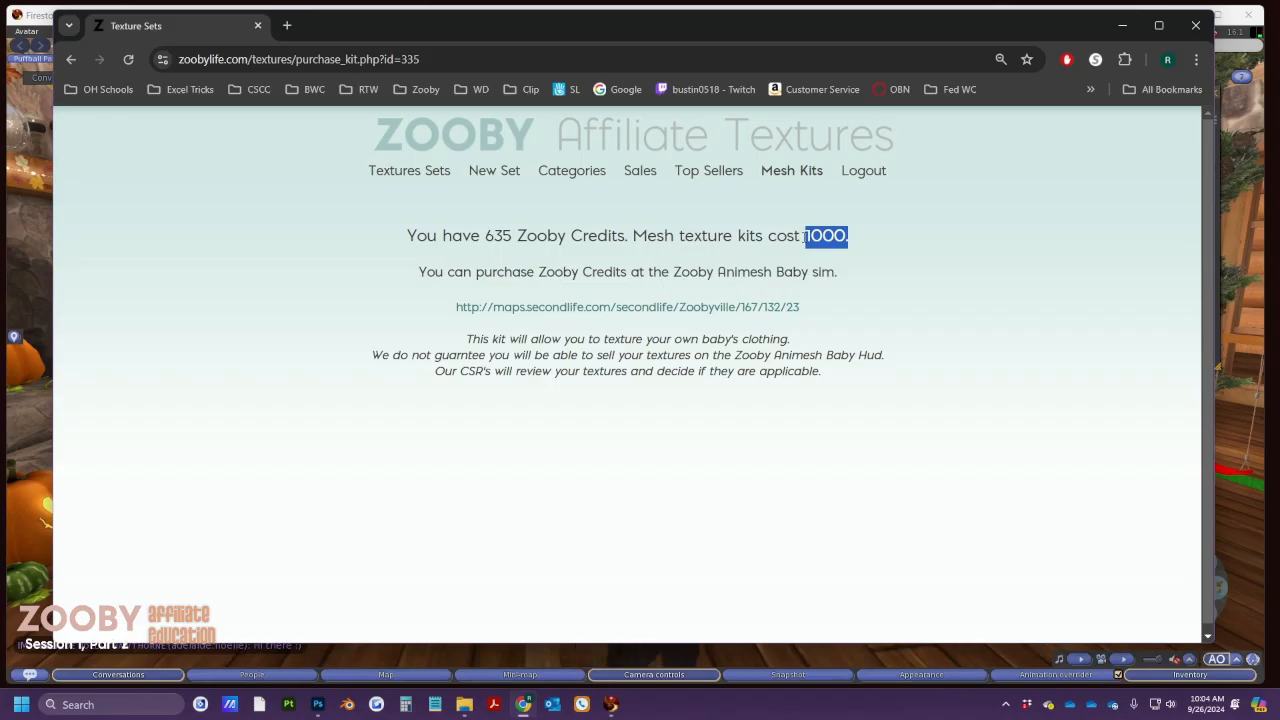
left_click_drag(488, 236, 512, 236)
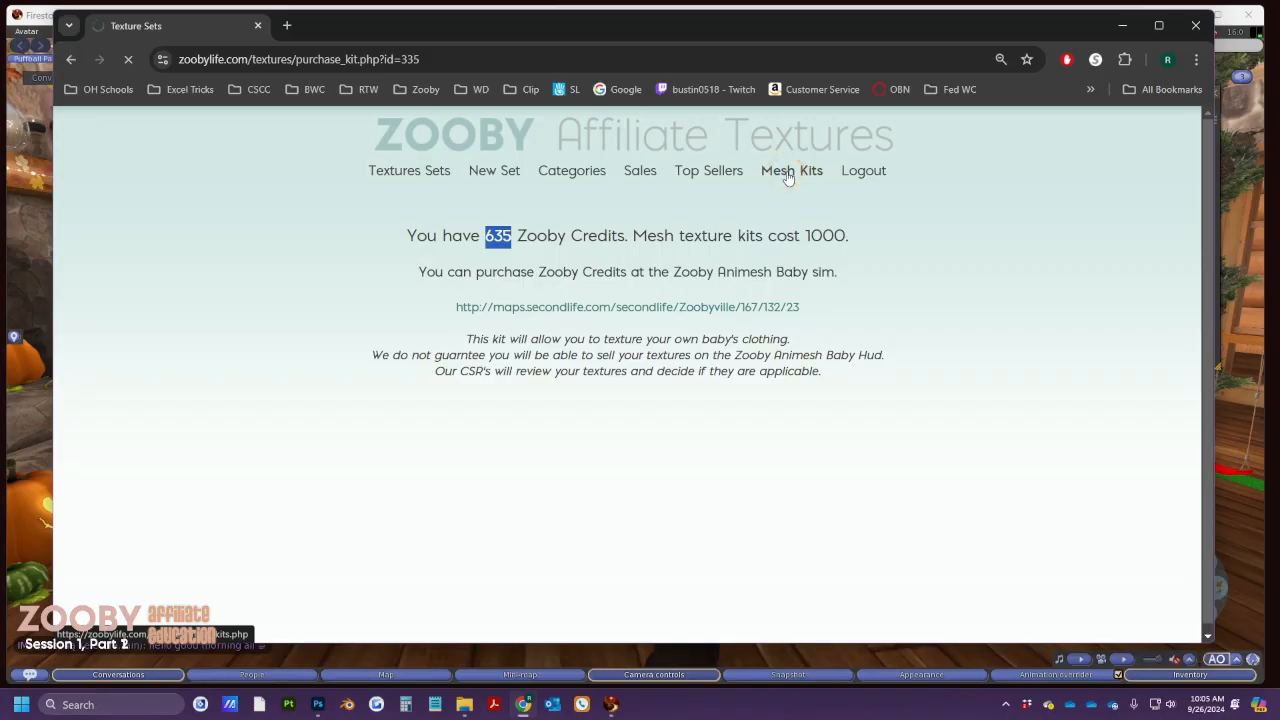
Scroll down to the Full Body kits and resend the Sleeper kit to Second Life
scroll(766, 347, "down", 5)
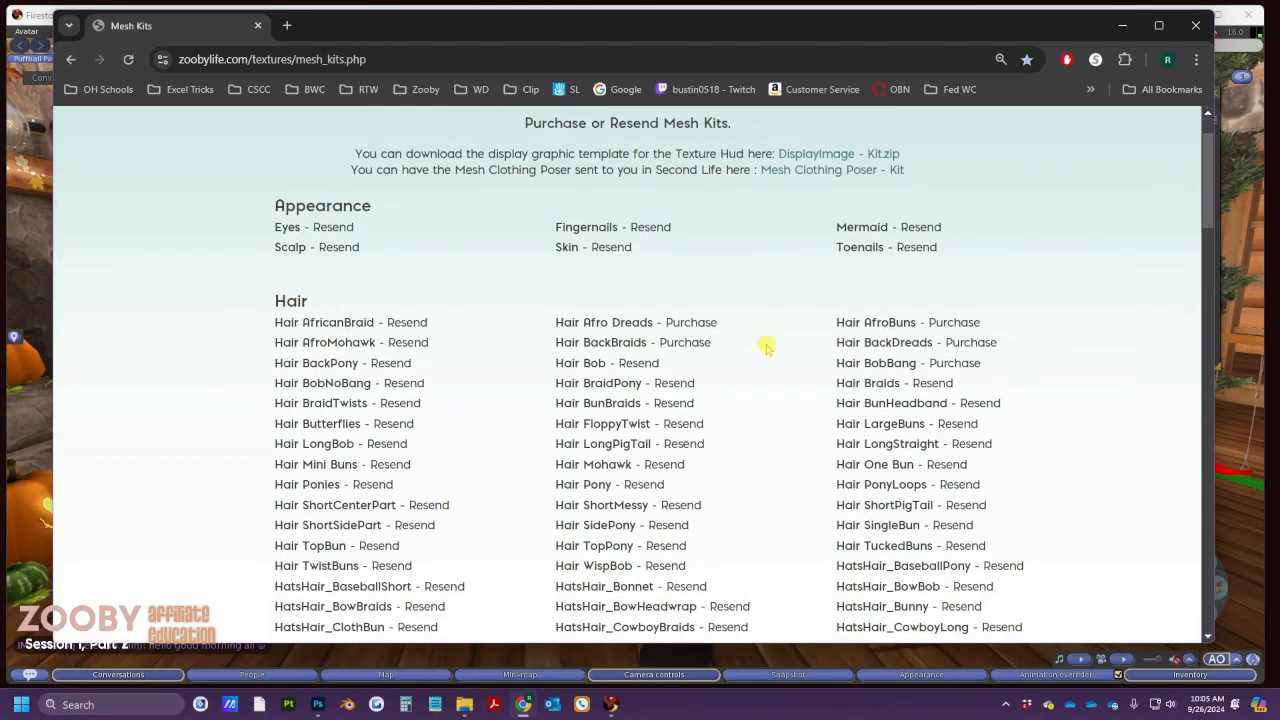
scroll(766, 347, "down", 6)
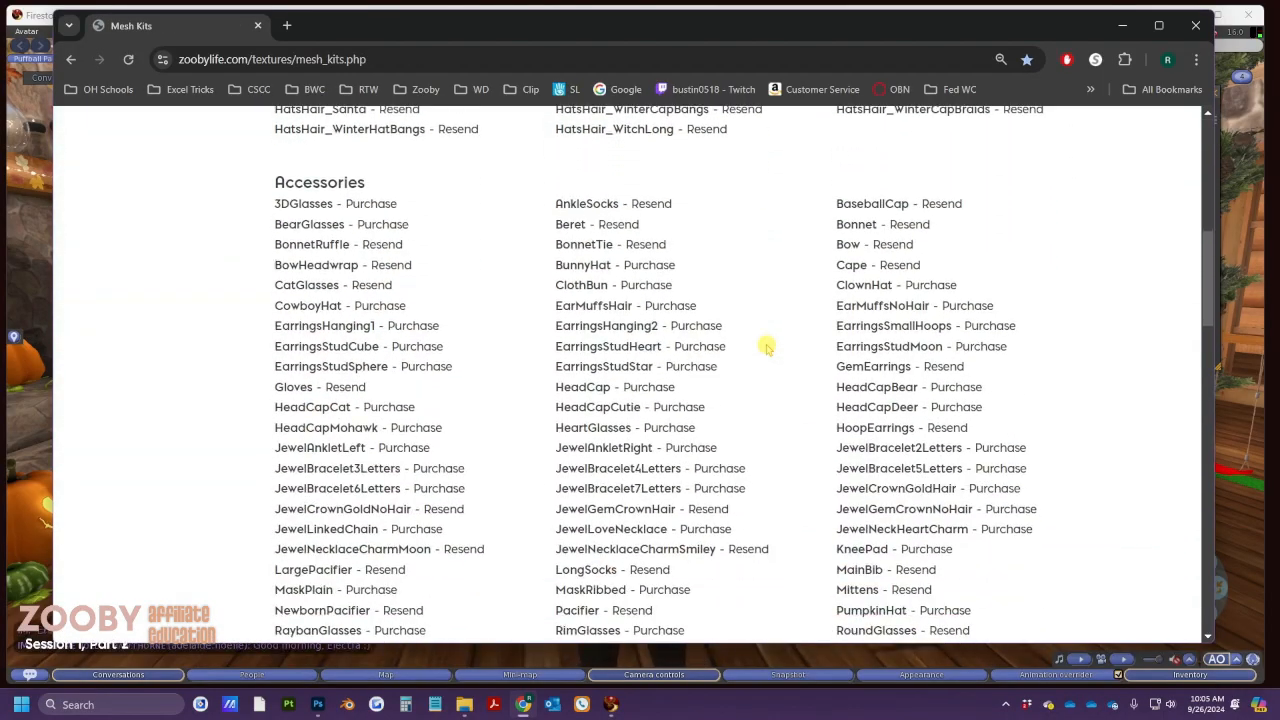
scroll(766, 347, "down", 6)
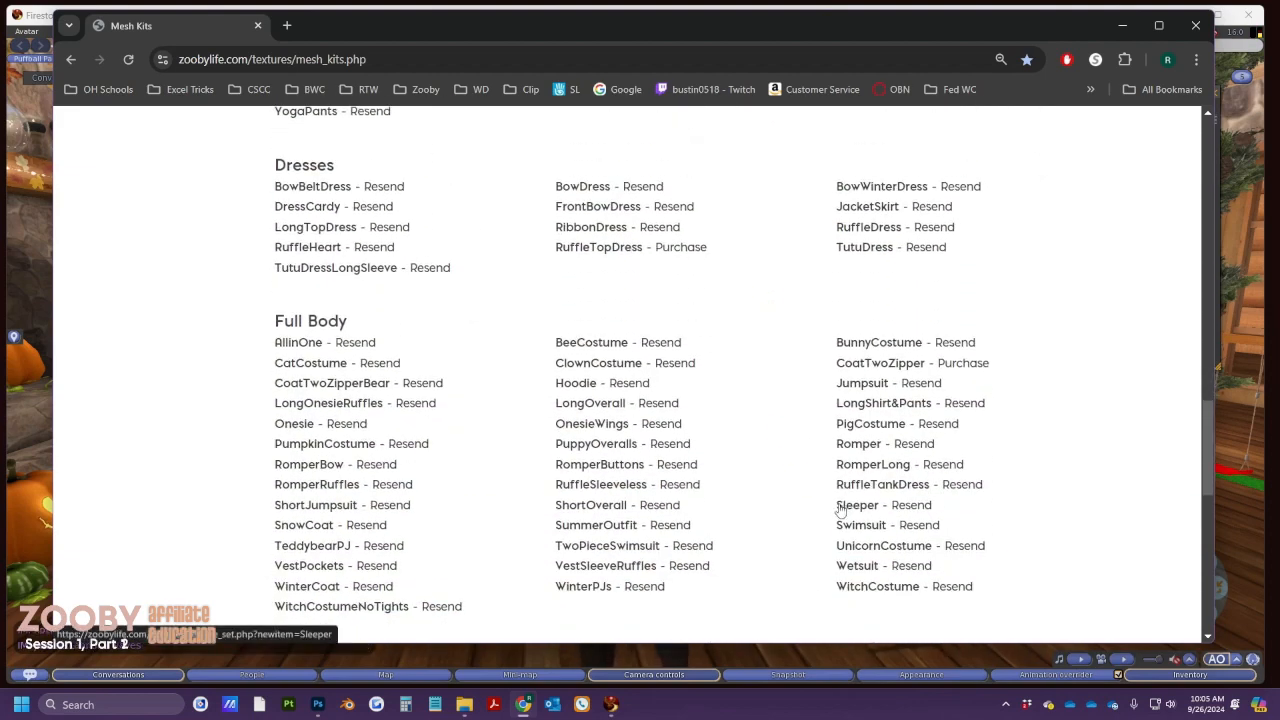
left_click(901, 513)
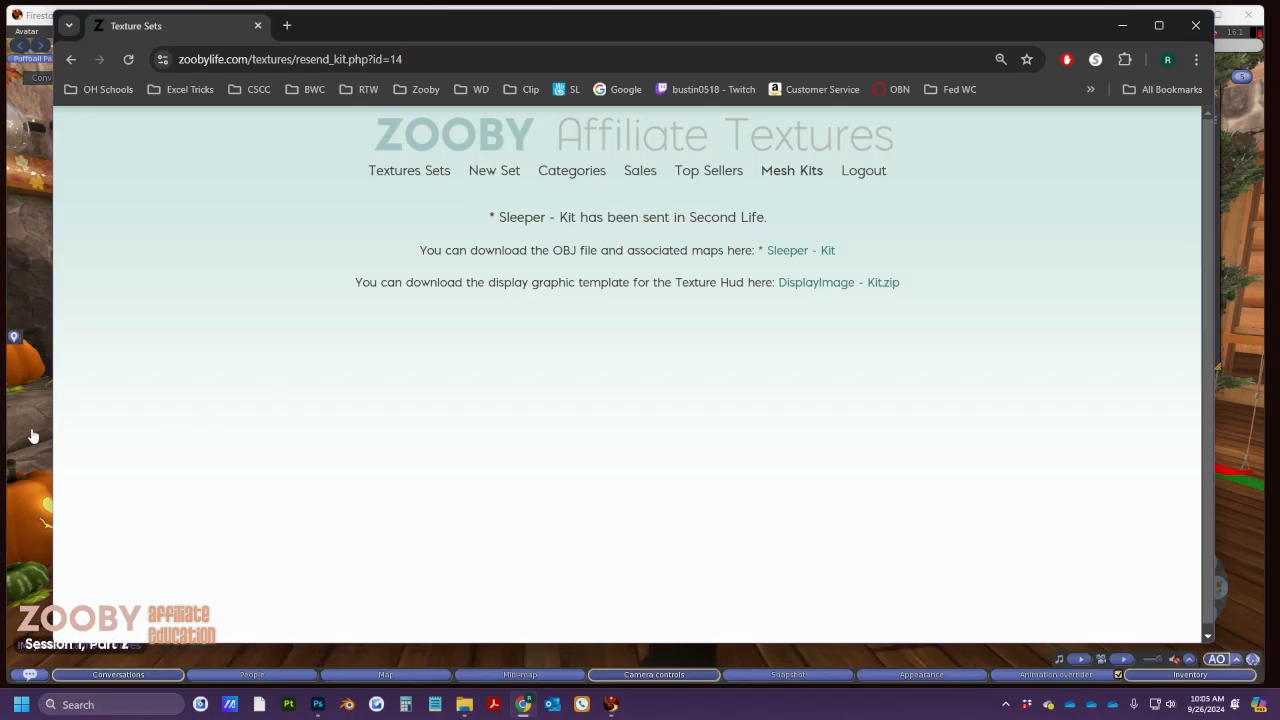
Find Sleeper - Kit under Objects in Firestorm's Recent Items, then return to the browser
left_click(500, 654)
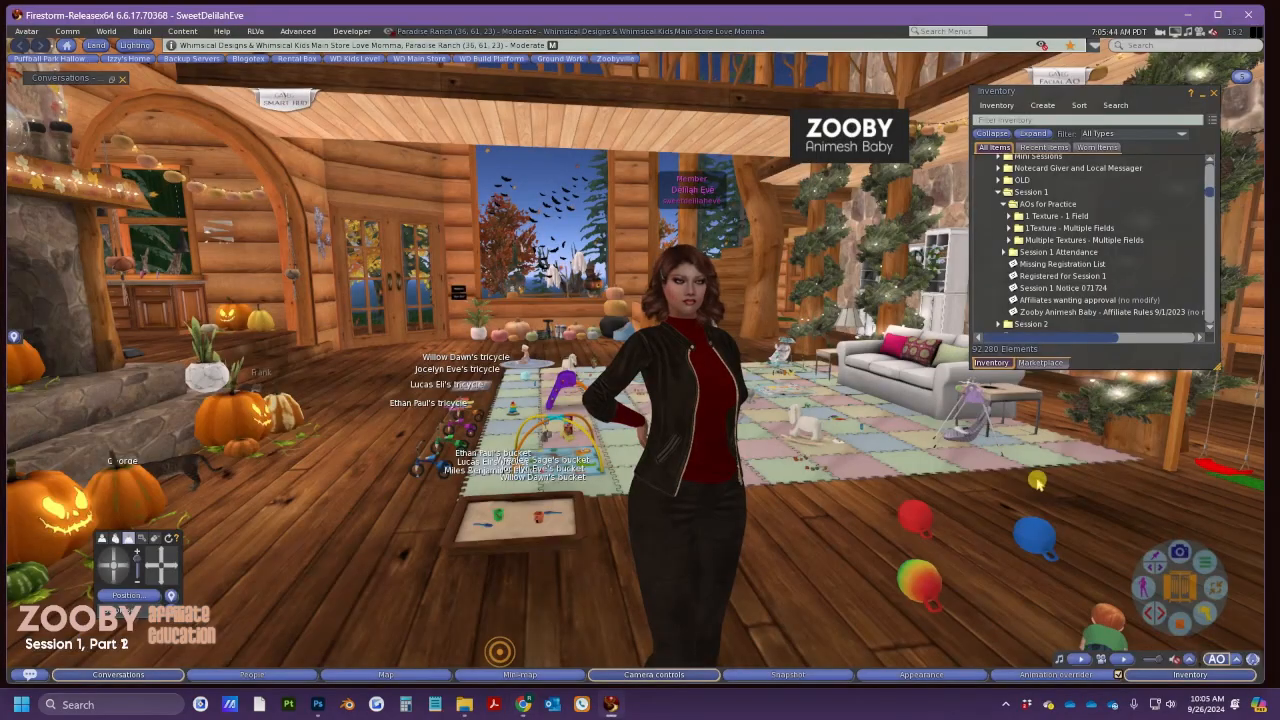
left_click(1044, 147)
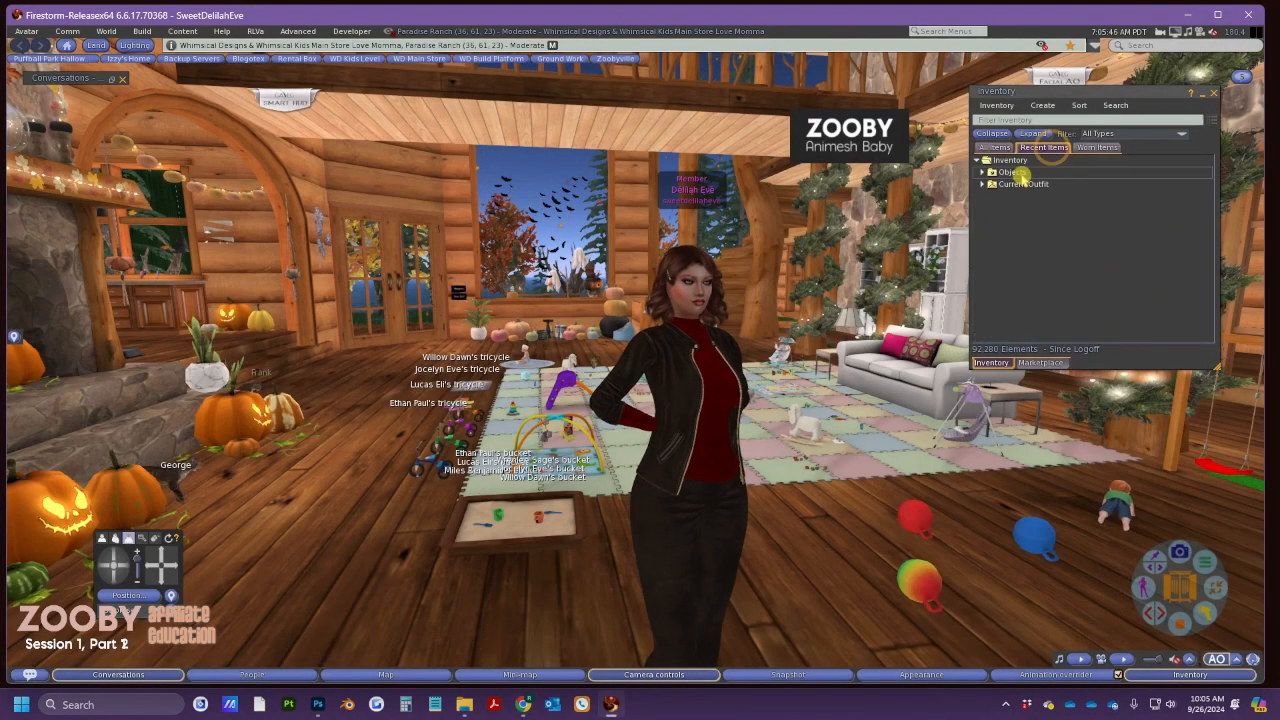
left_click(983, 173)
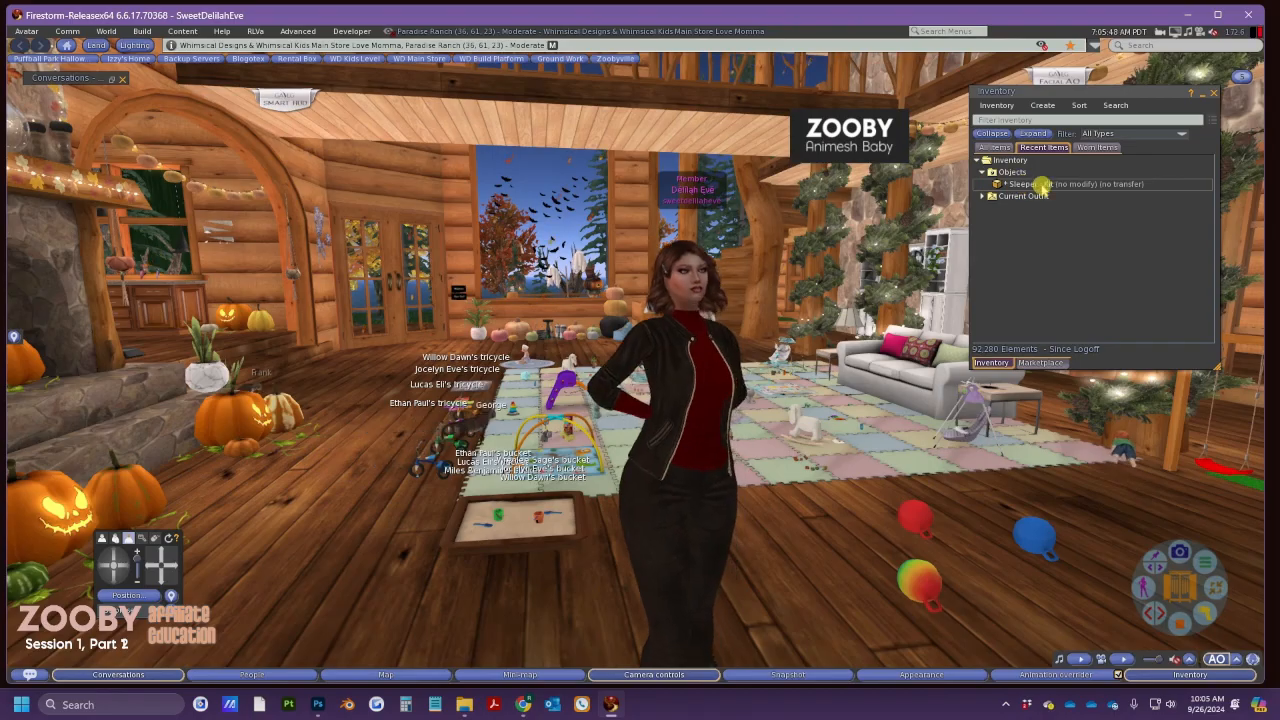
left_click(537, 704)
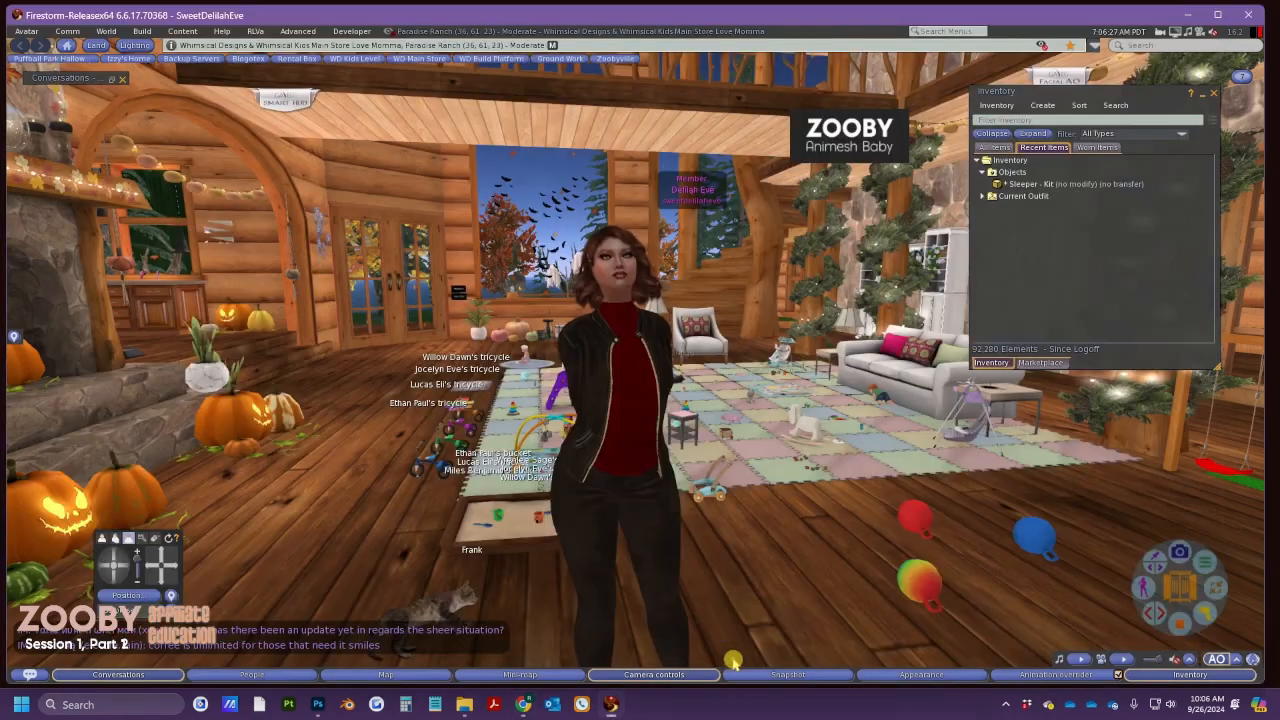
Rez the Sleeper - Kit box on the floor and copy its contents to inventory
left_click(725, 658)
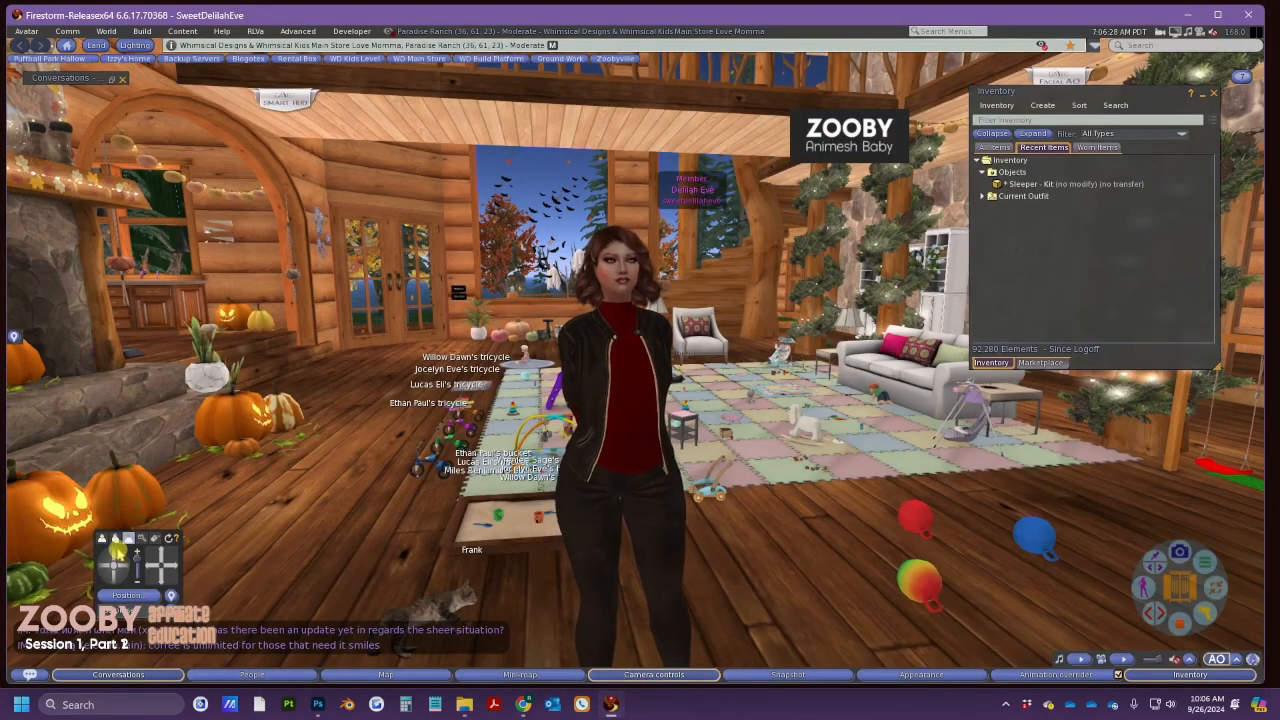
left_click(104, 566)
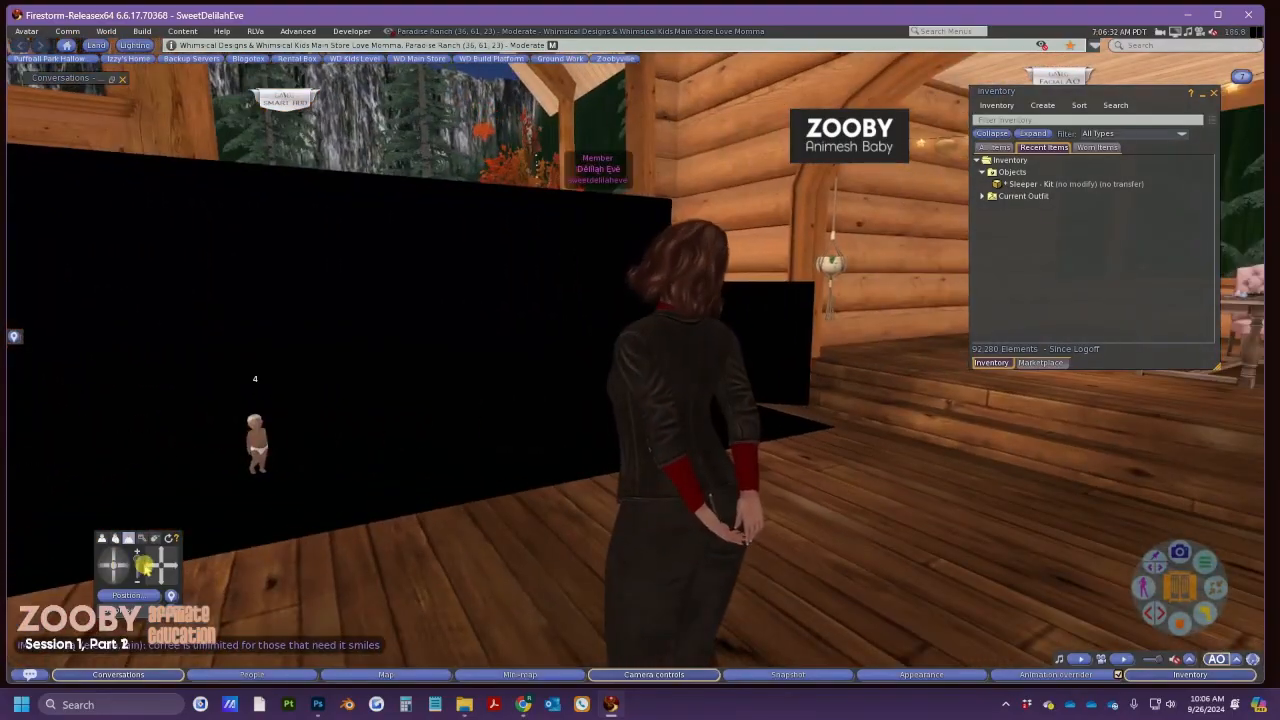
left_click(145, 567)
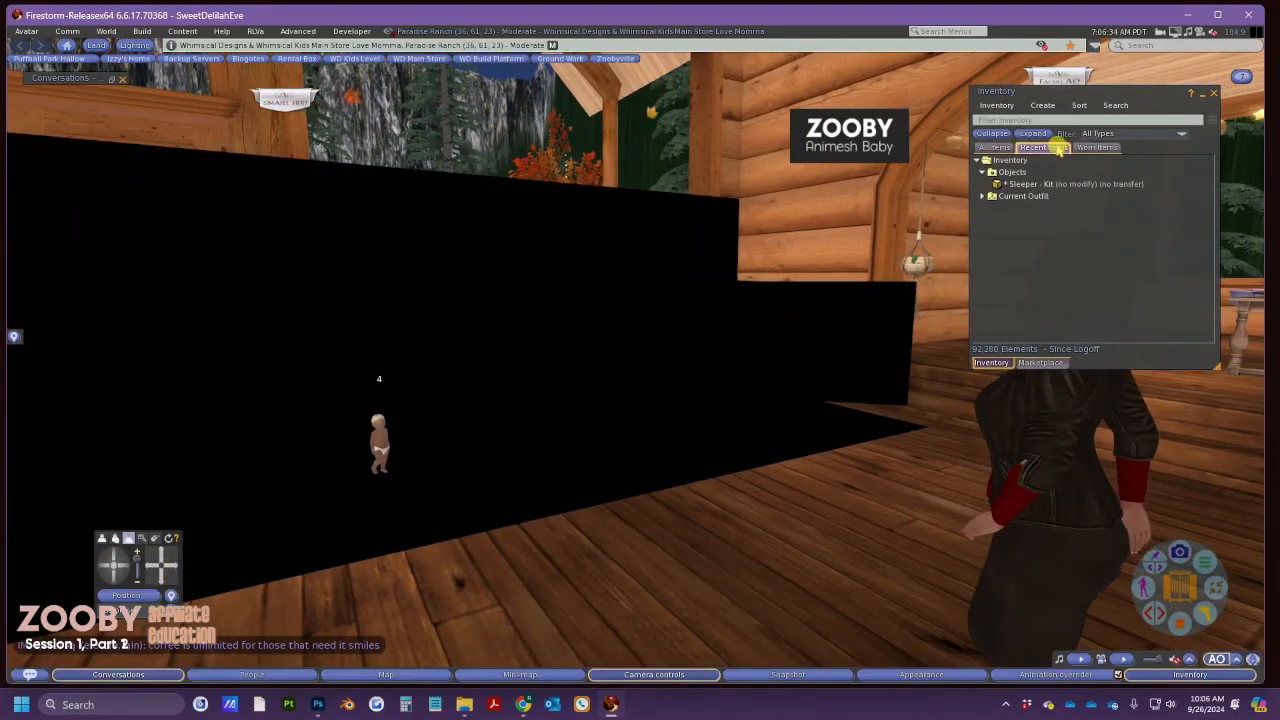
left_click_drag(1040, 186, 560, 450)
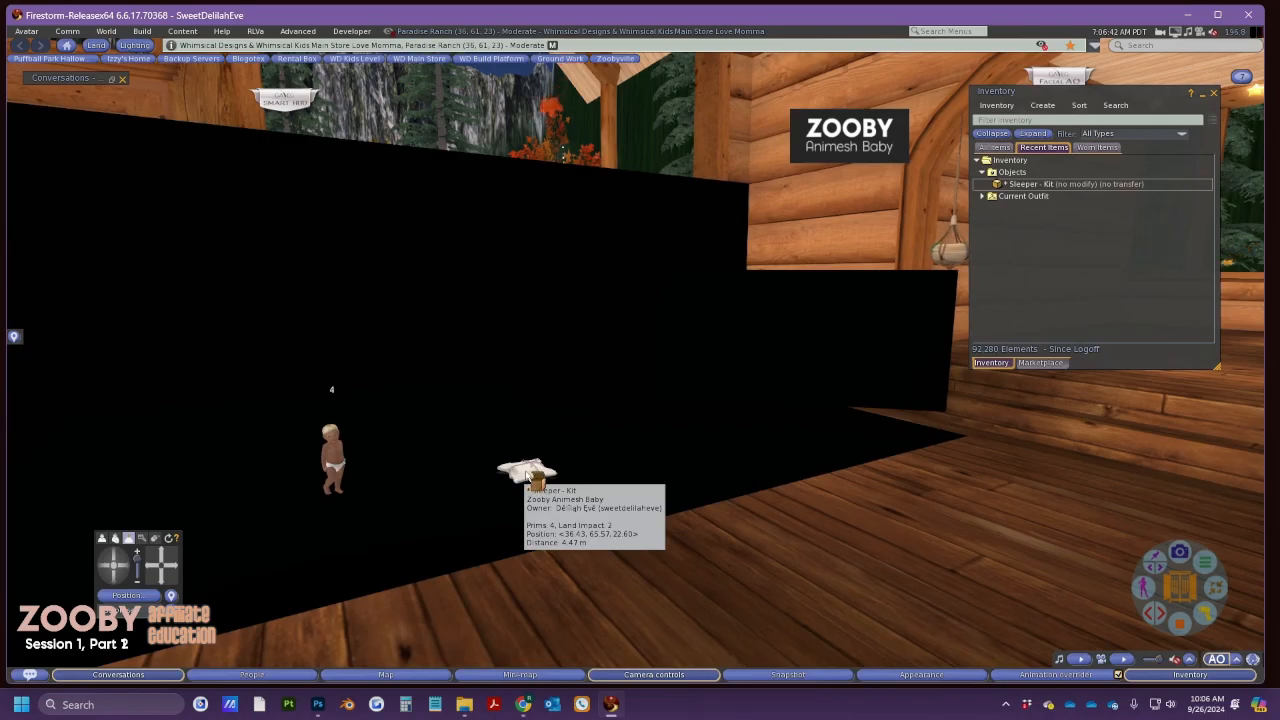
left_click(528, 474)
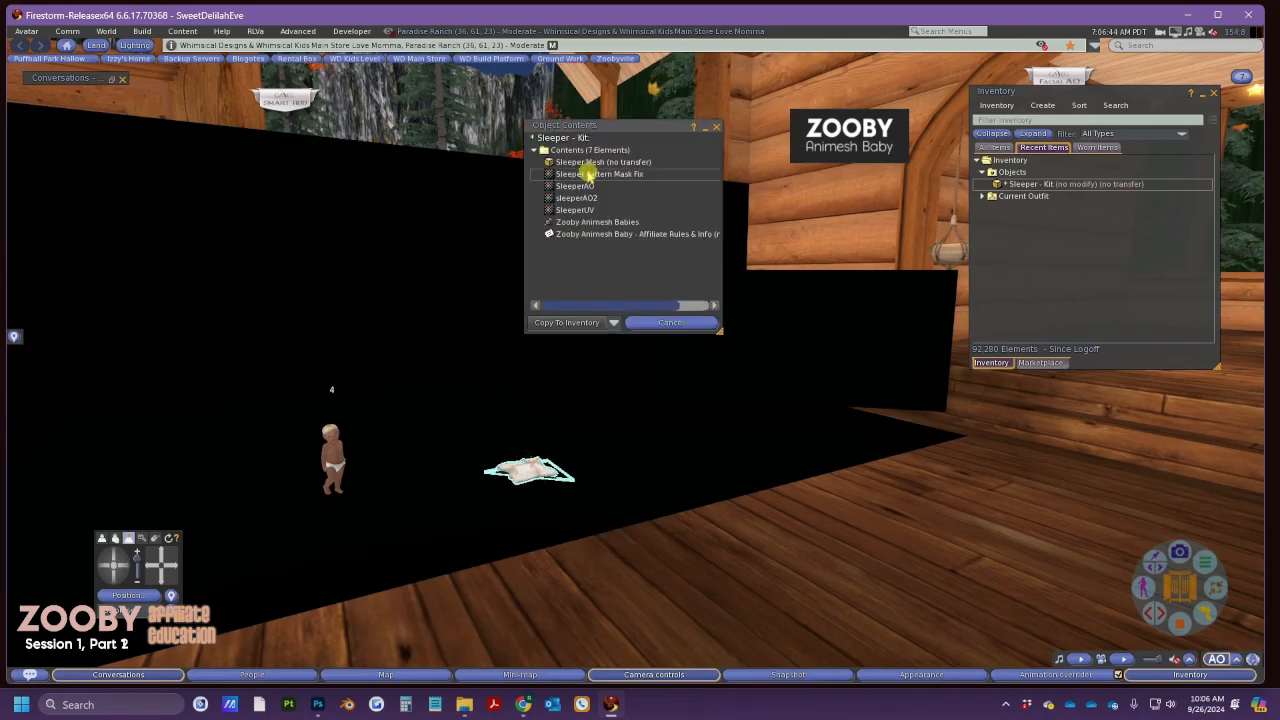
left_click(589, 322)
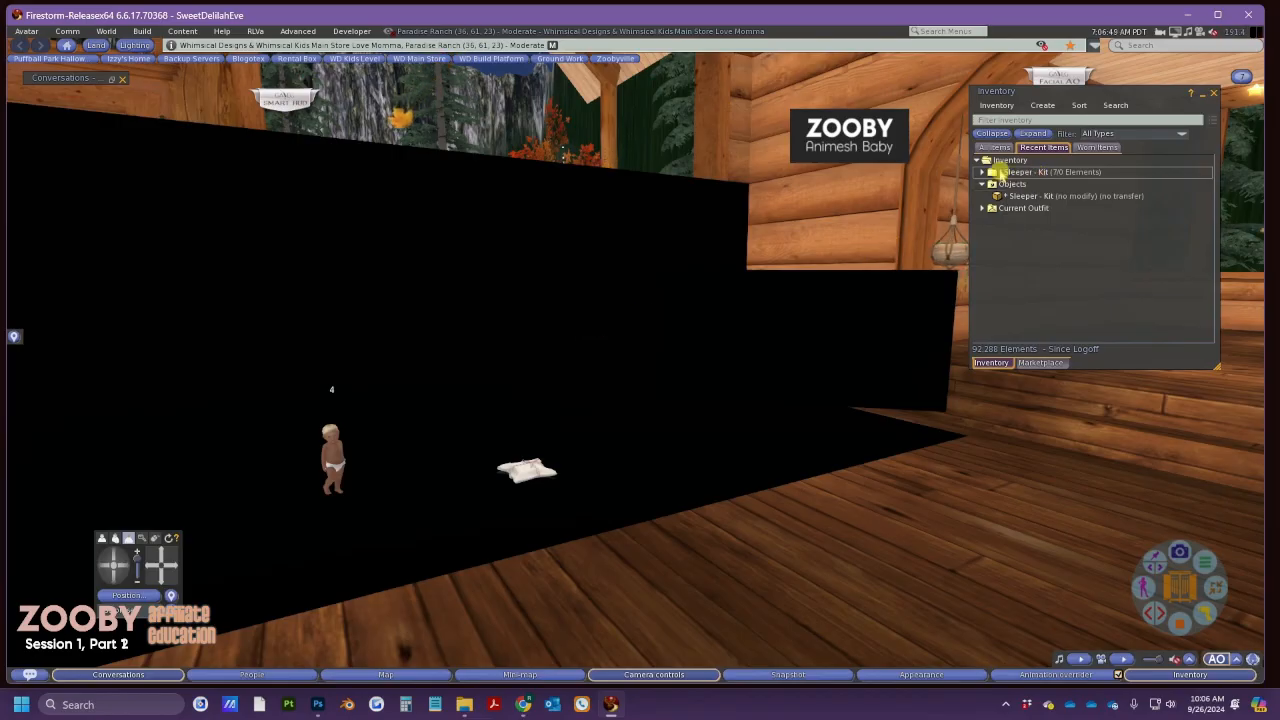
Expand the Sleeper - Kit folder and preview, then close, the Sleeper Pattern Mask Fix texture
double_click(1000, 173)
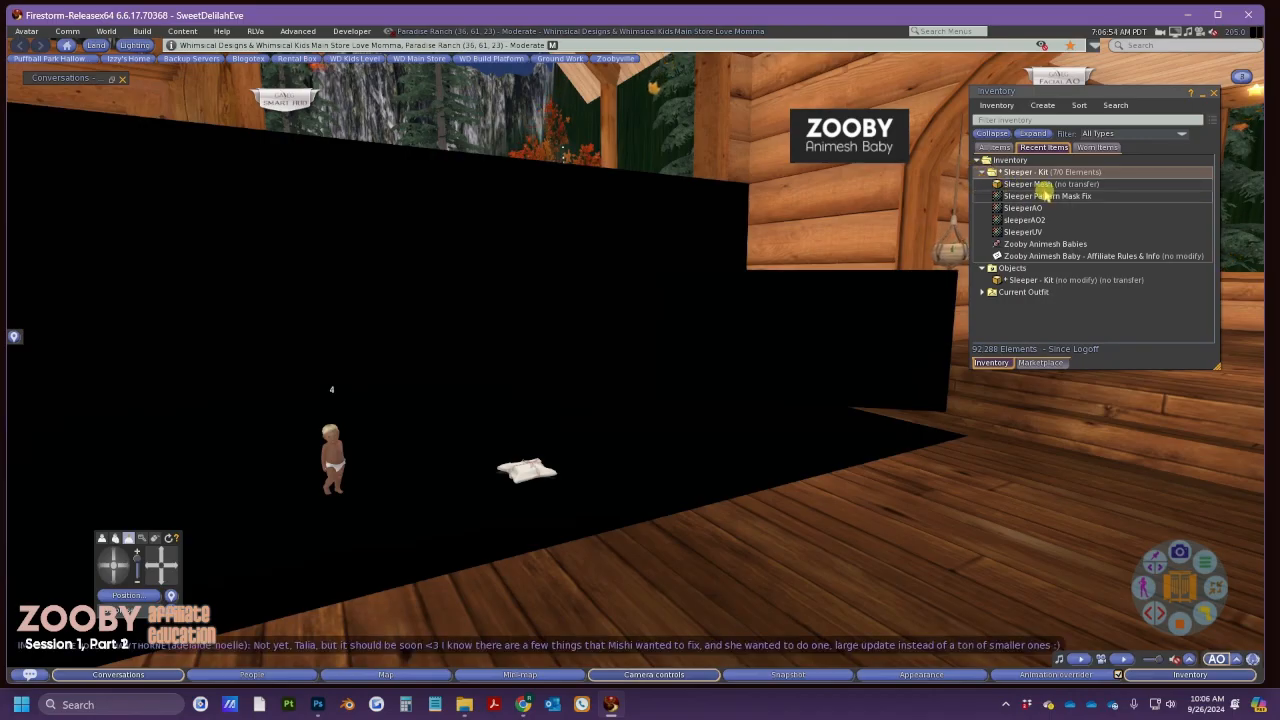
double_click(1050, 196)
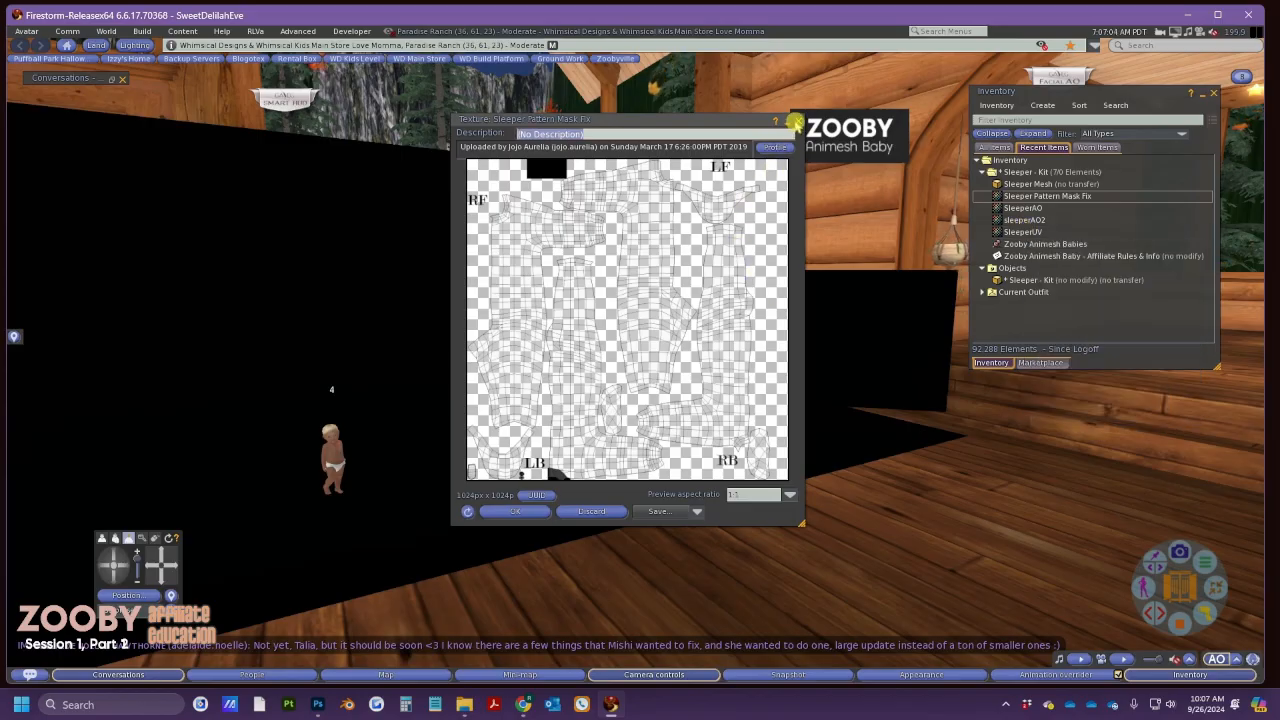
left_click(795, 122)
left_click(1053, 176)
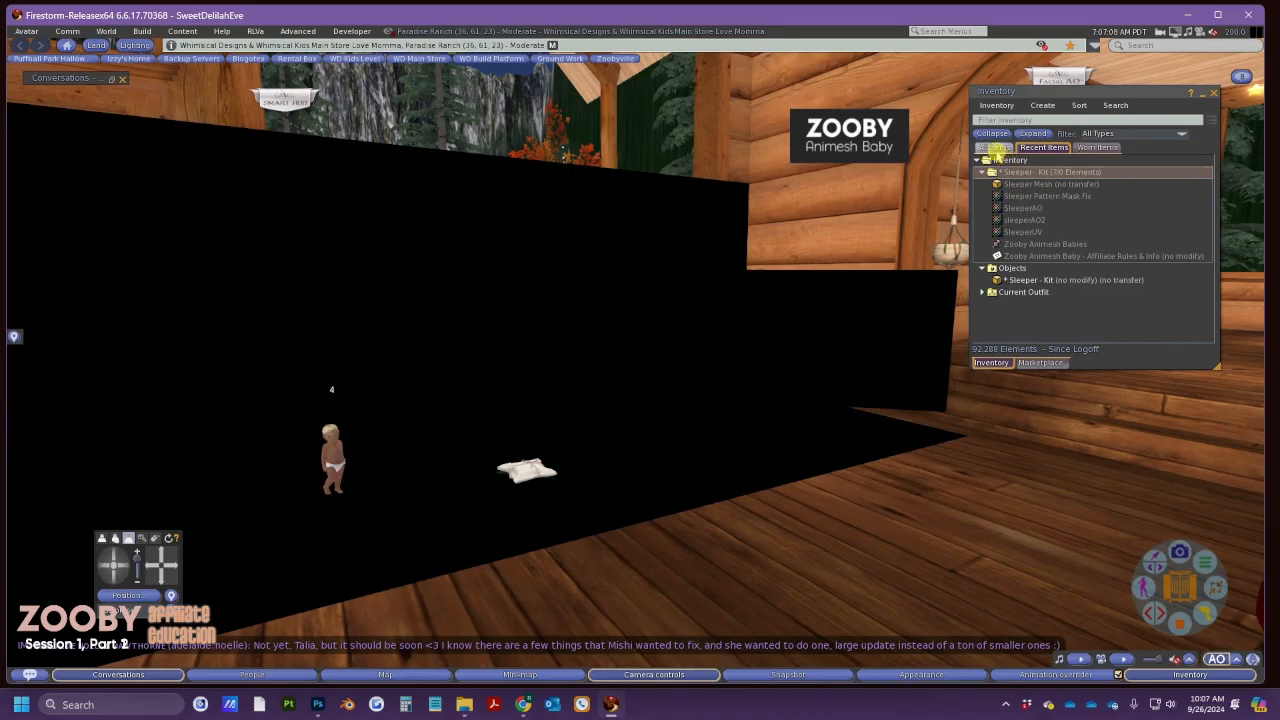
Browse All Items through !Whimsical Kids and Mesh Kits (Baby) to !Full Body, then collapse it
left_click(997, 148)
scroll(1000, 226, "down", 3)
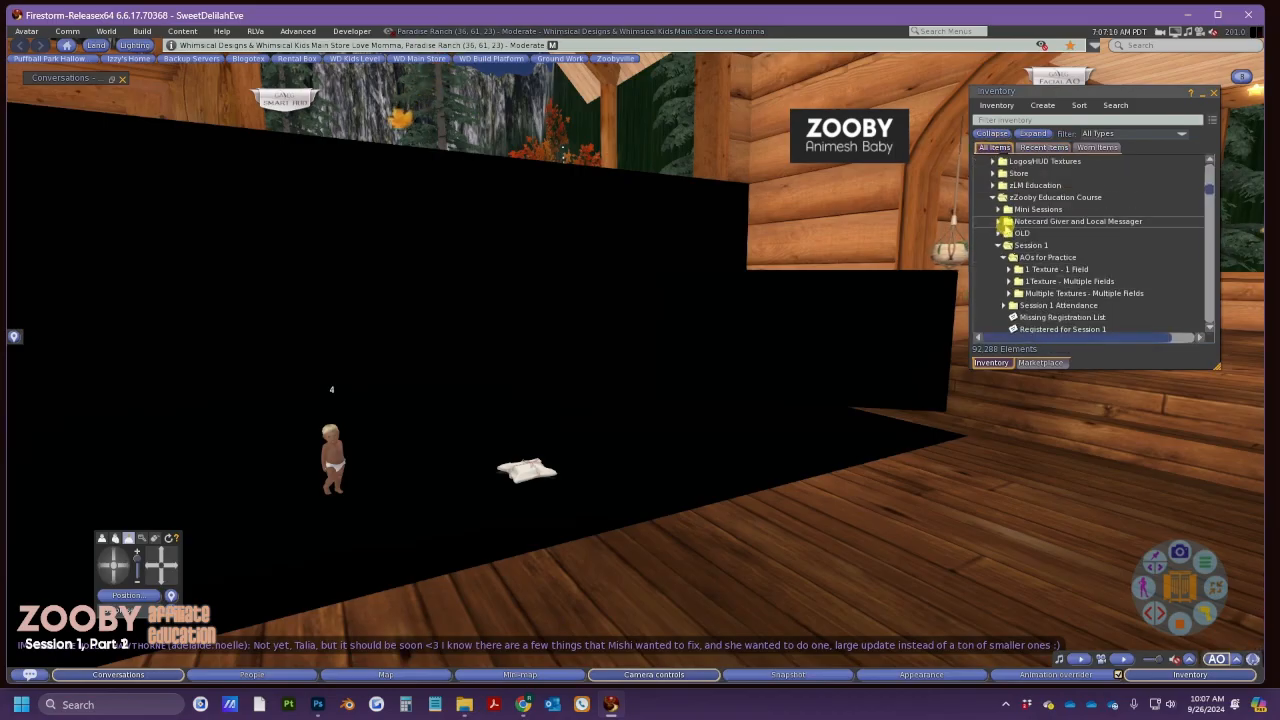
scroll(1003, 226, "up", 3)
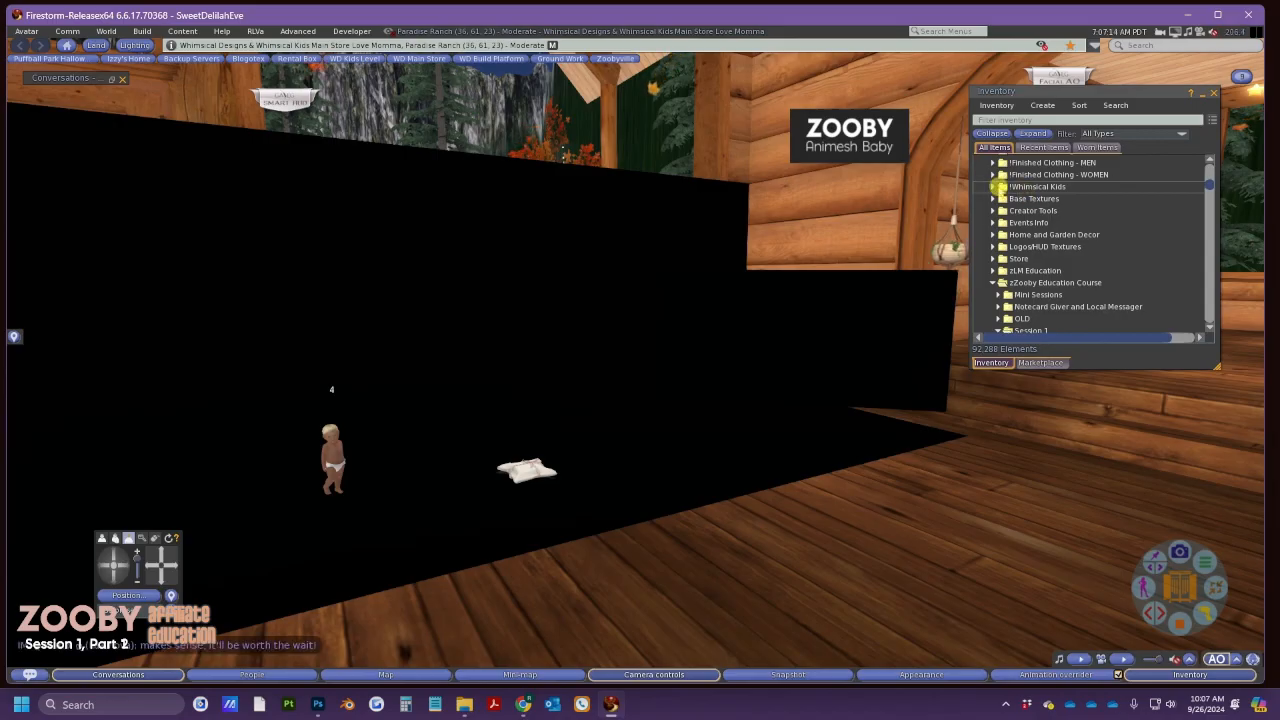
left_click(994, 187)
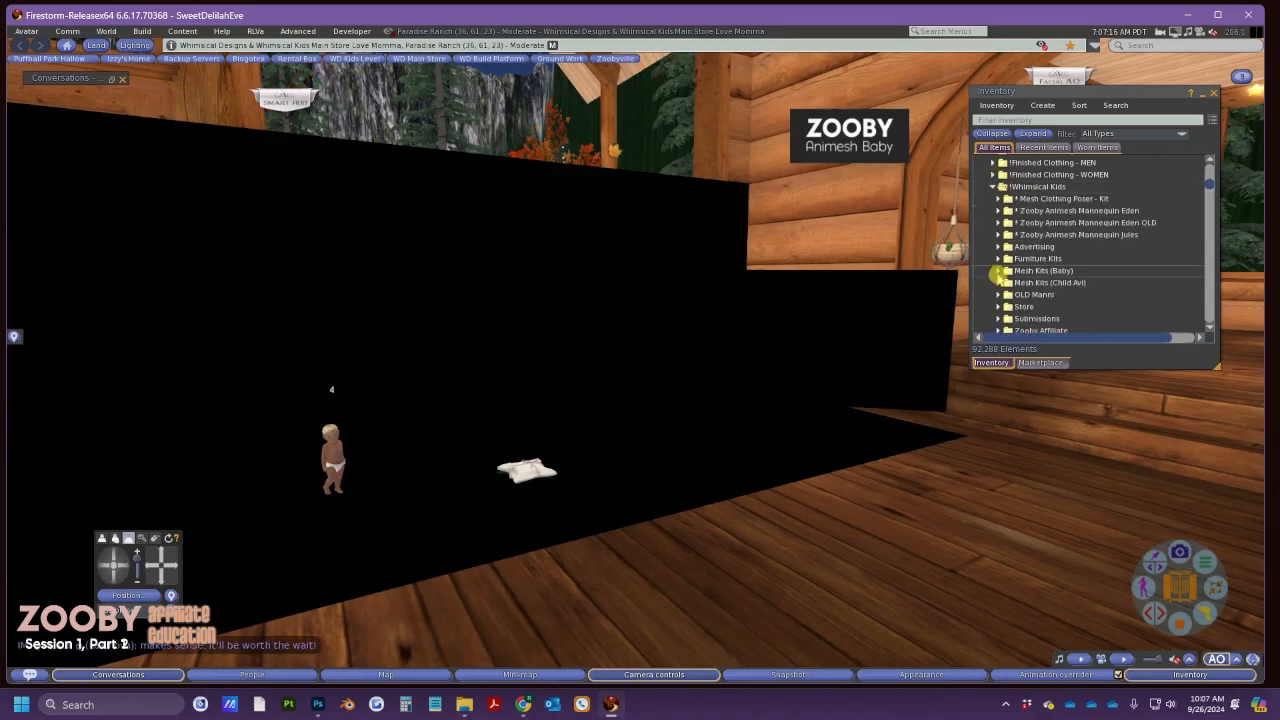
left_click(998, 271)
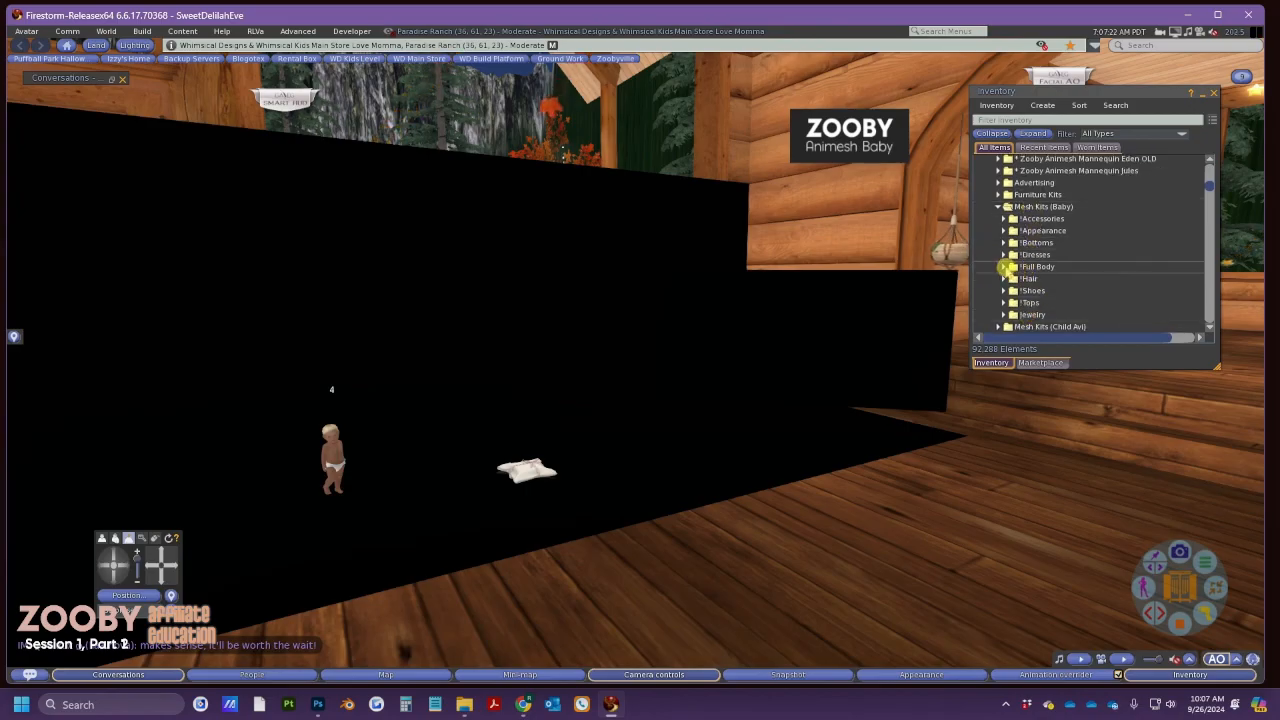
left_click(1003, 267)
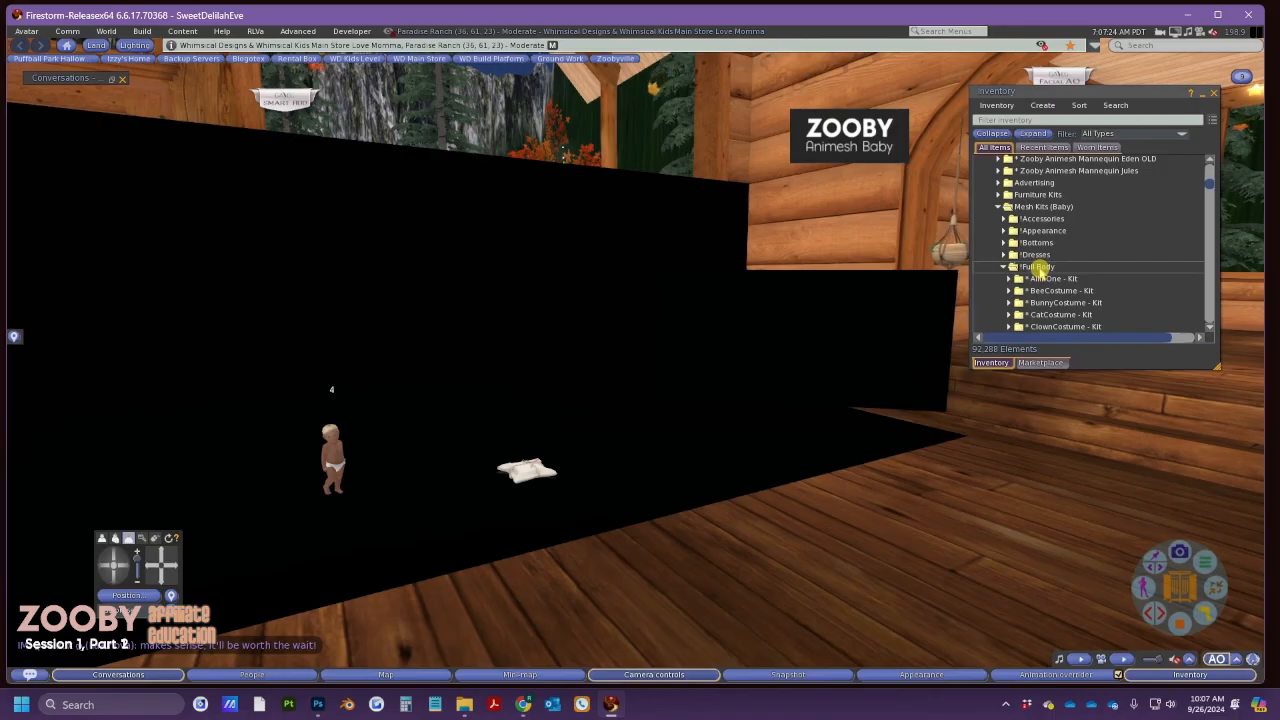
scroll(1040, 268, "down", 1)
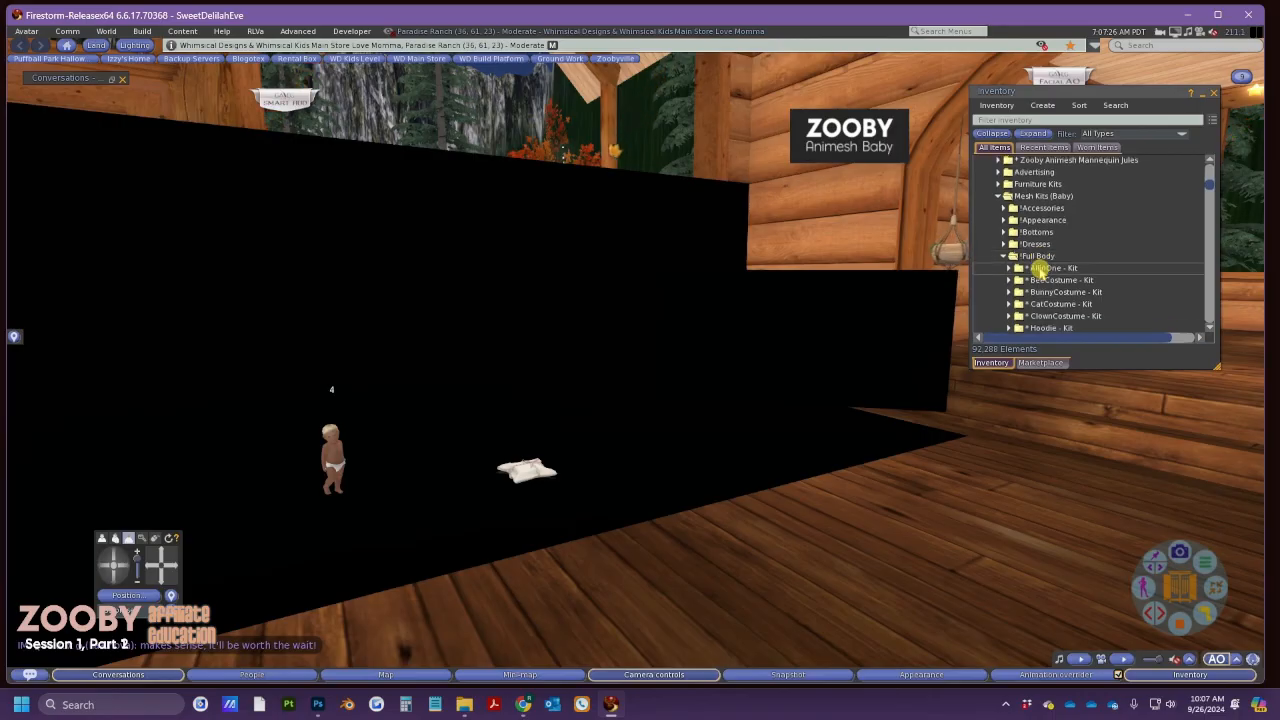
scroll(1040, 270, "down", 1)
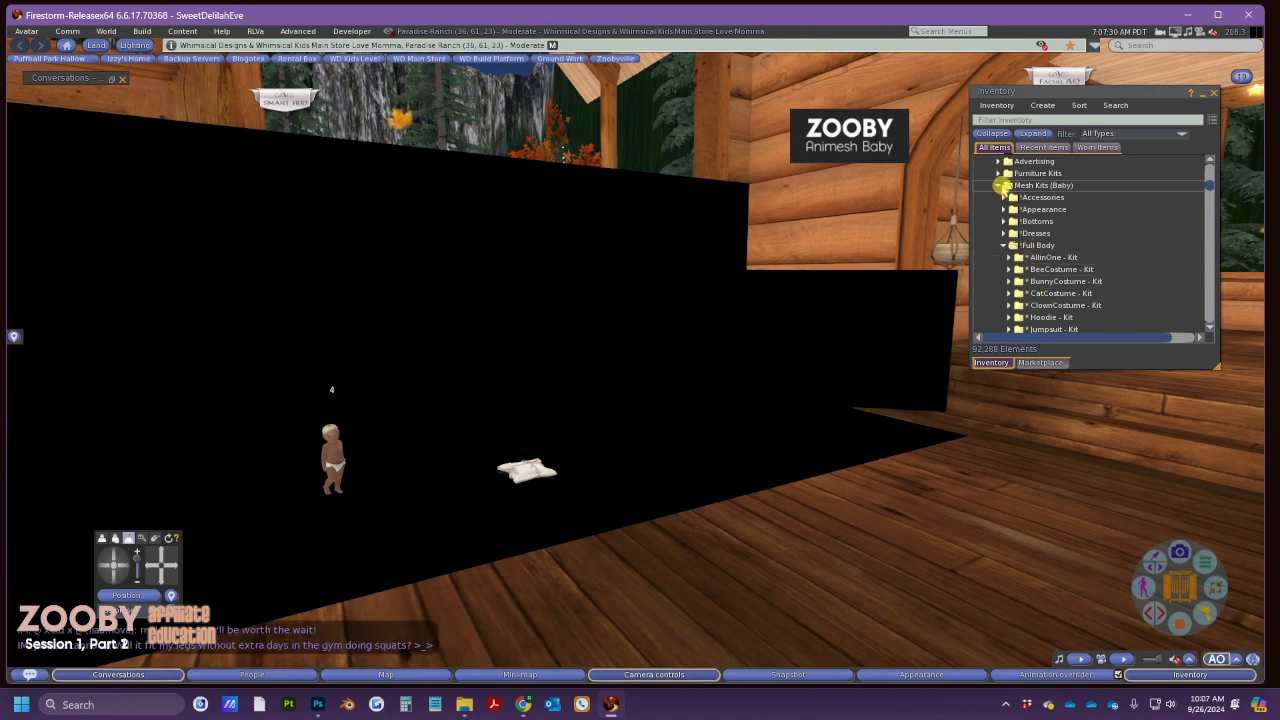
left_click(998, 185)
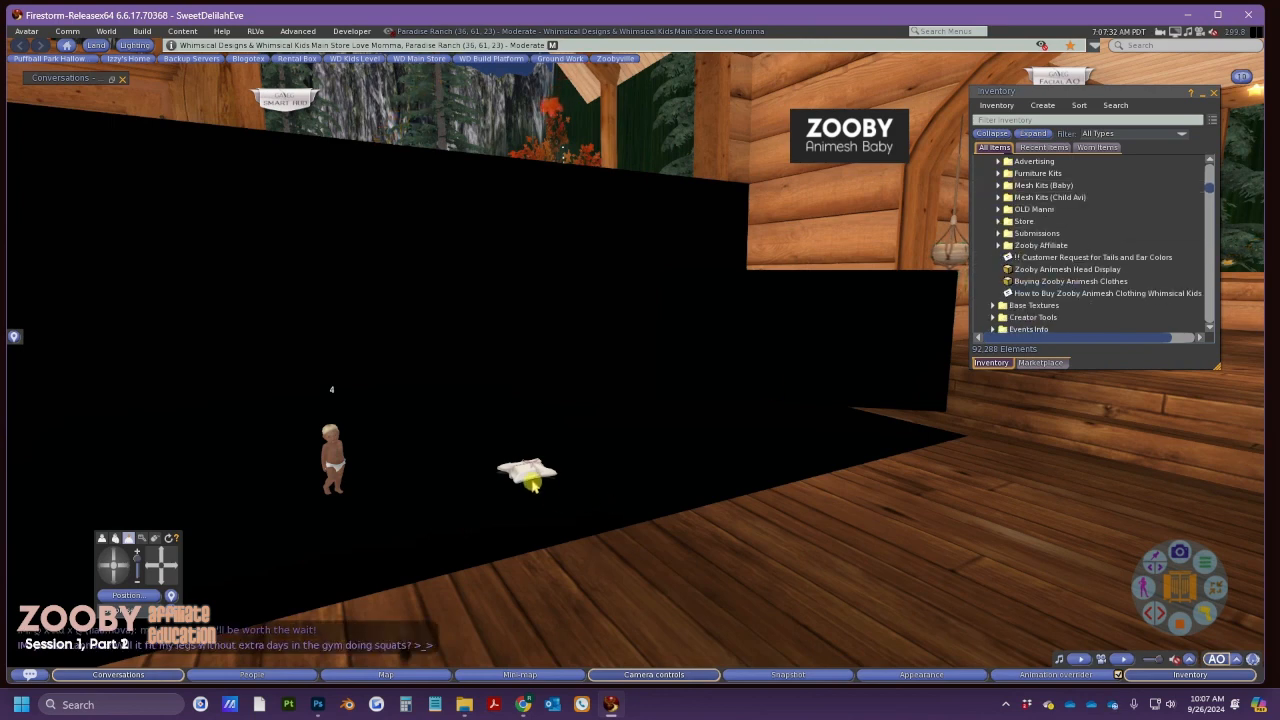
Delete the Sleeper - Kit box from the floor and switch back to the browser
right_click(533, 483)
left_click(552, 493)
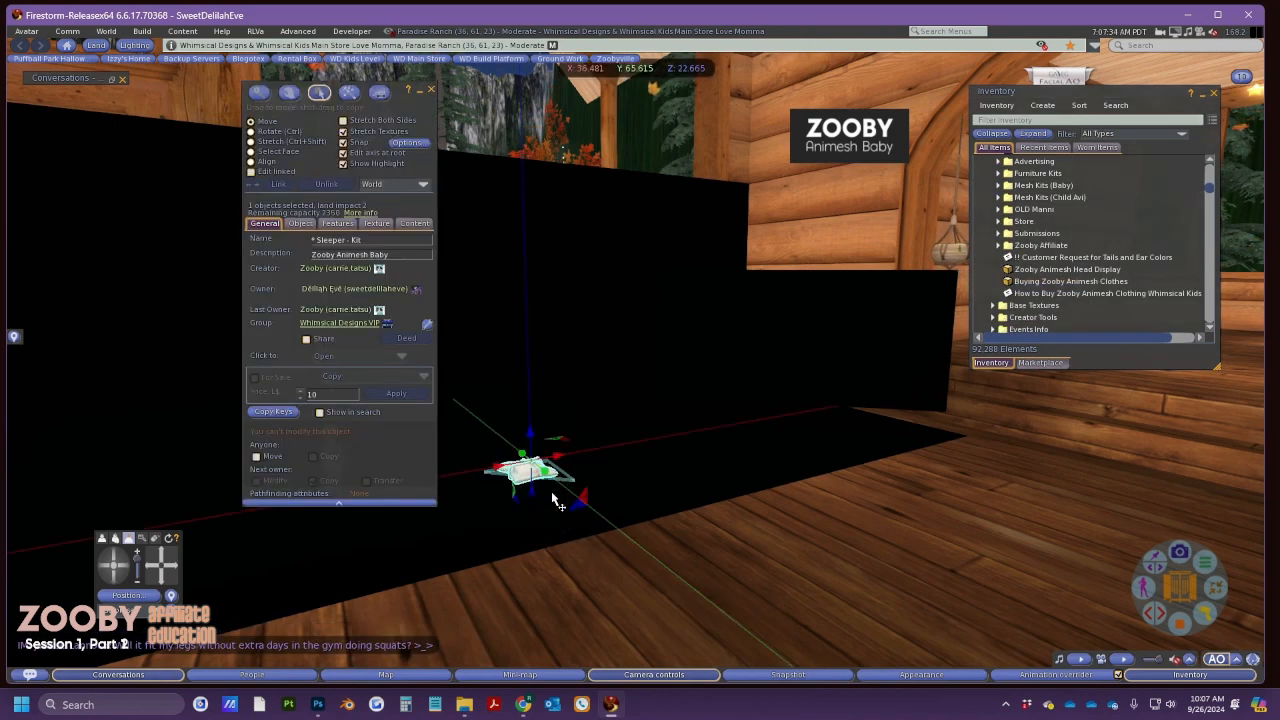
key("Delete")
key("alt+Tab")
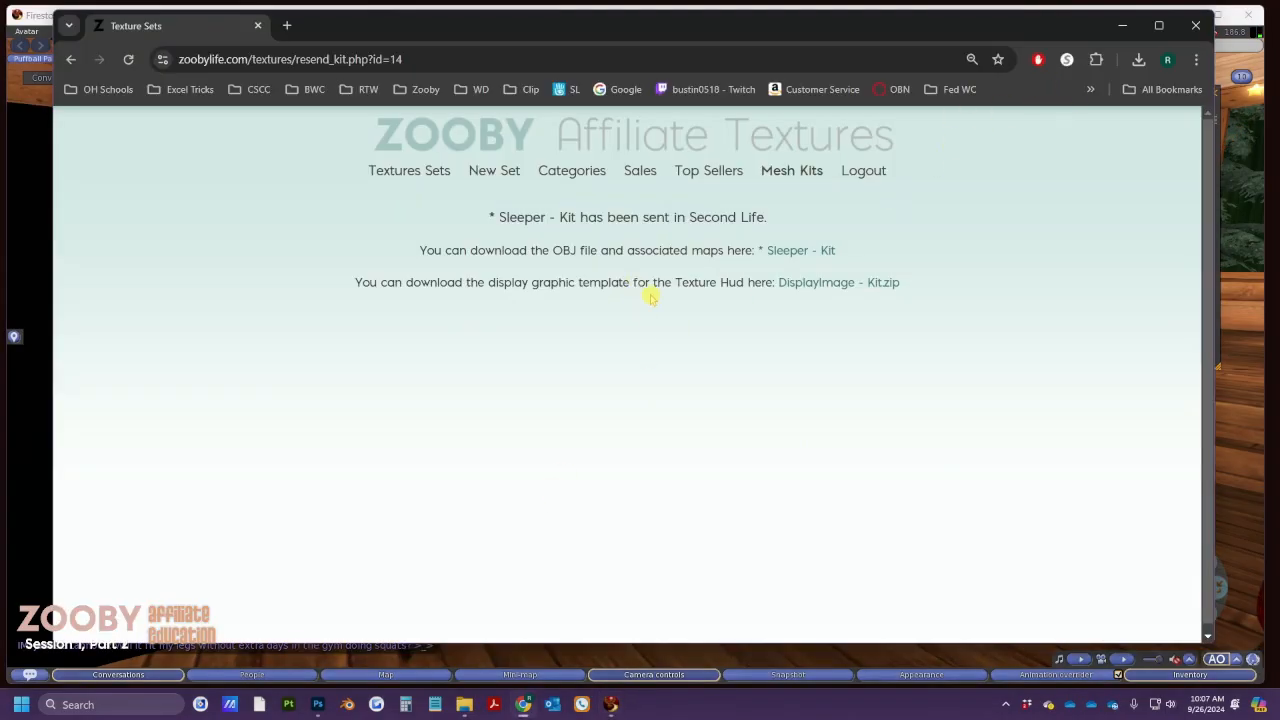
Open Sleeper - Kit (7).zip from Chrome's downloads, accepting the security warning
left_click(1138, 59)
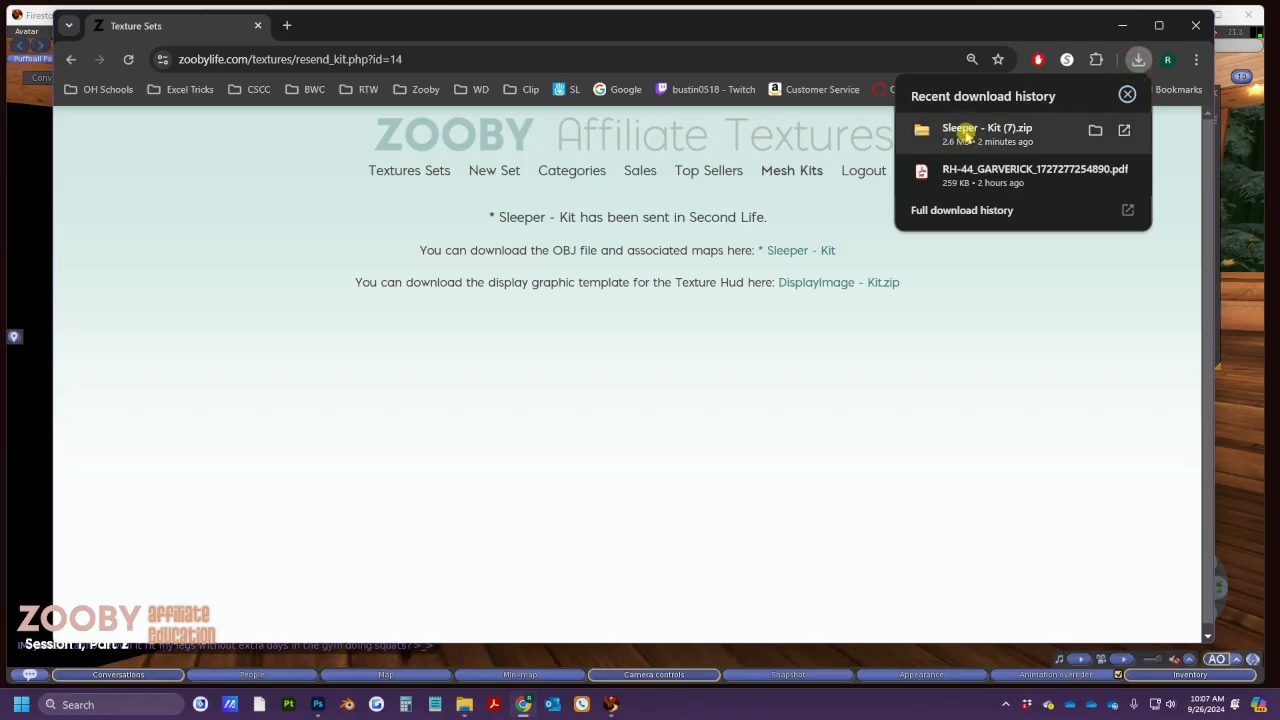
left_click(966, 133)
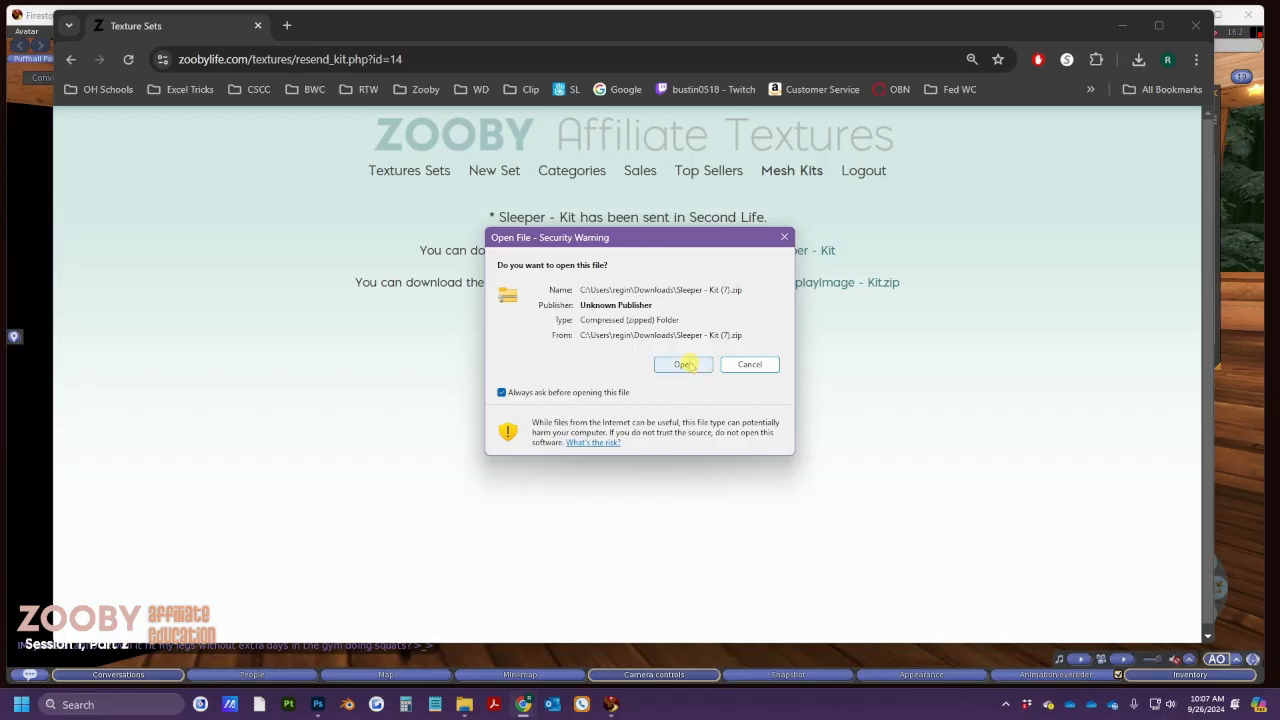
left_click(684, 364)
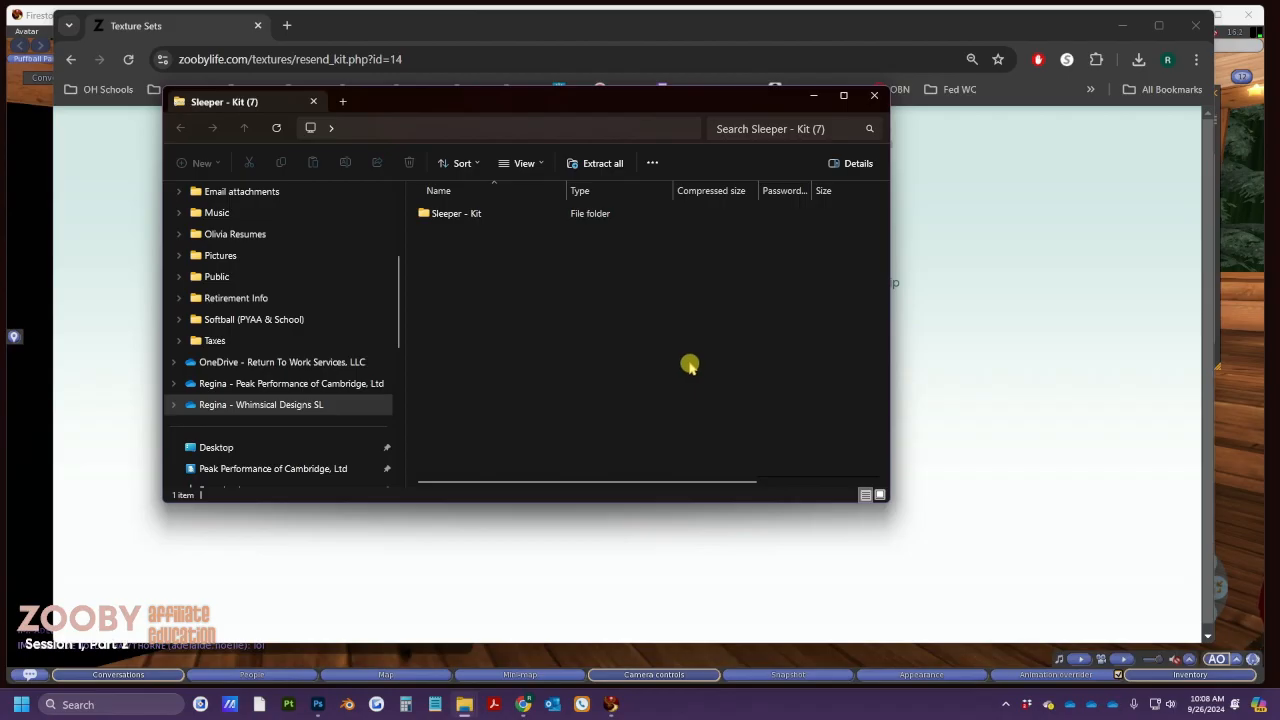
Leave the zip's Sleeper - Kit folder and switch to the Whimsical Designs SL OneDrive folder
left_click(463, 215)
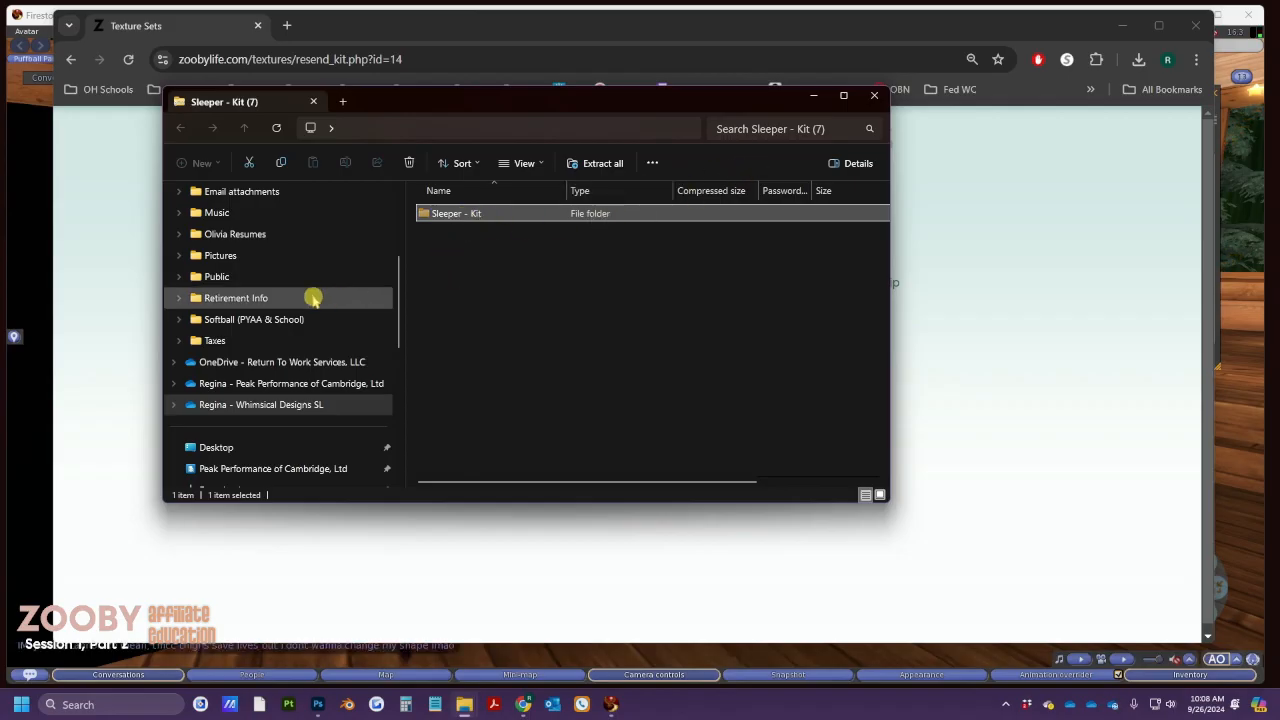
scroll(286, 300, "up", 2)
scroll(286, 305, "up", 1)
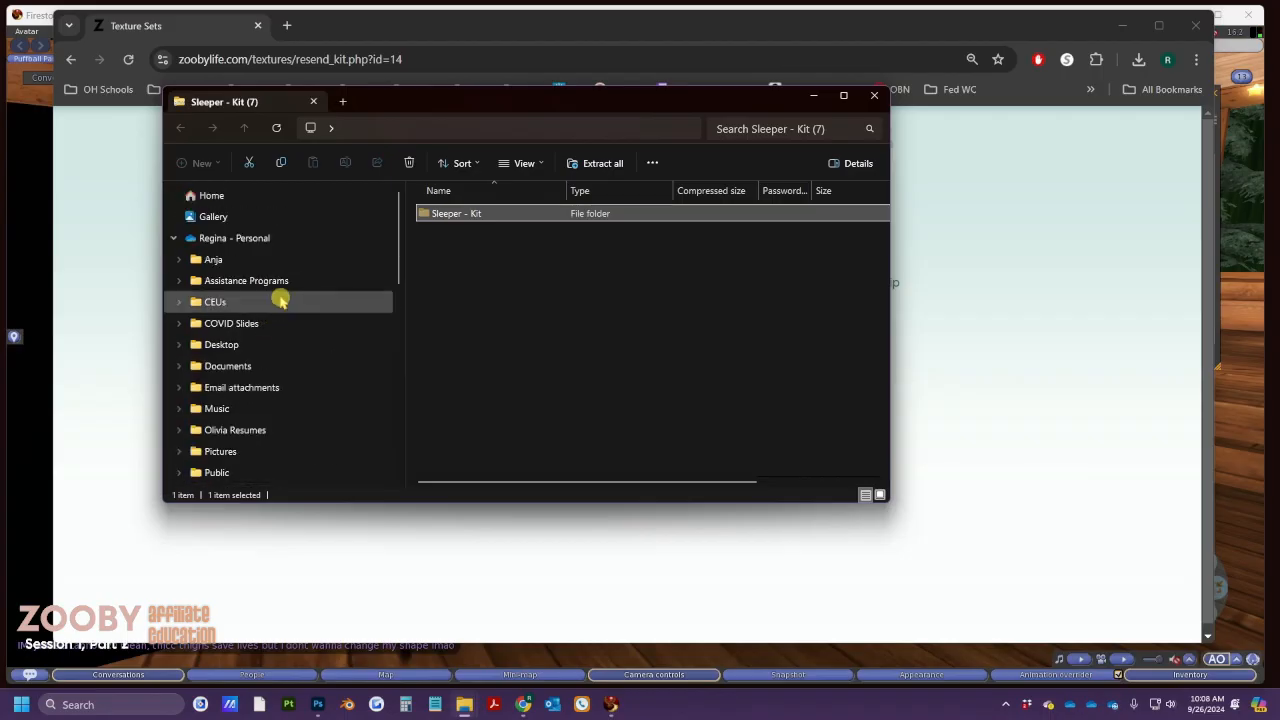
left_click(170, 238)
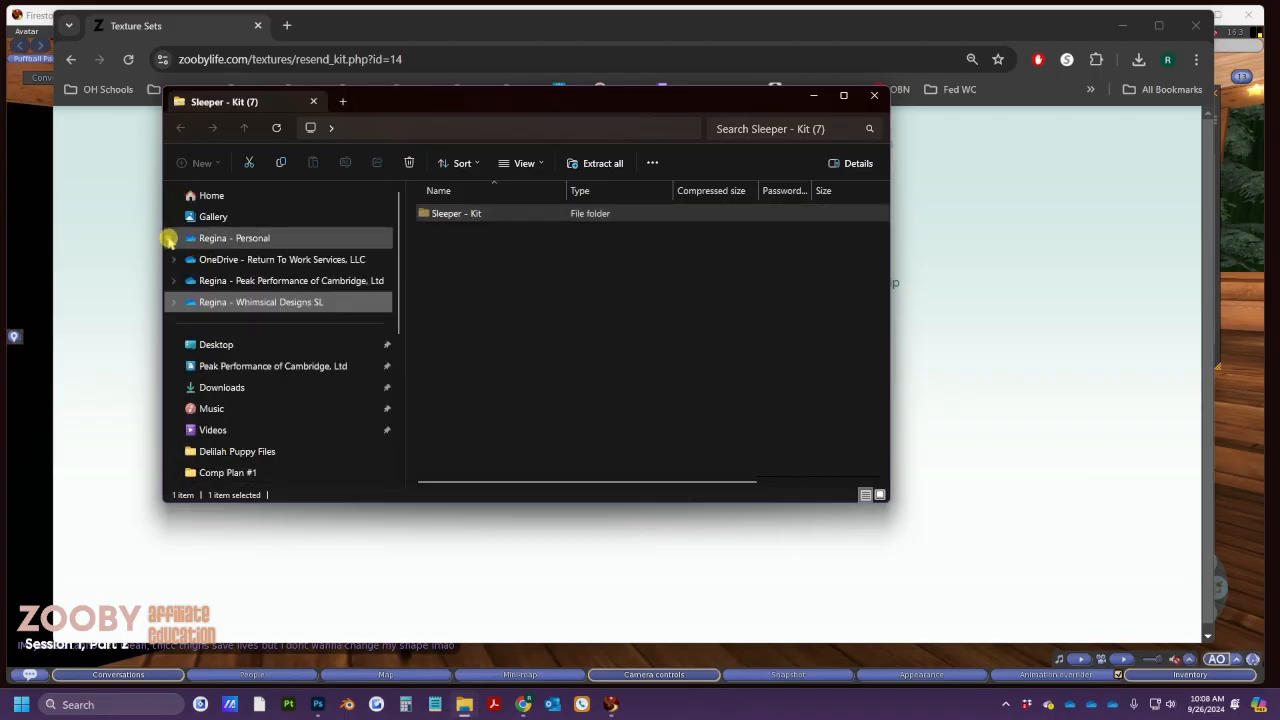
left_click(210, 302)
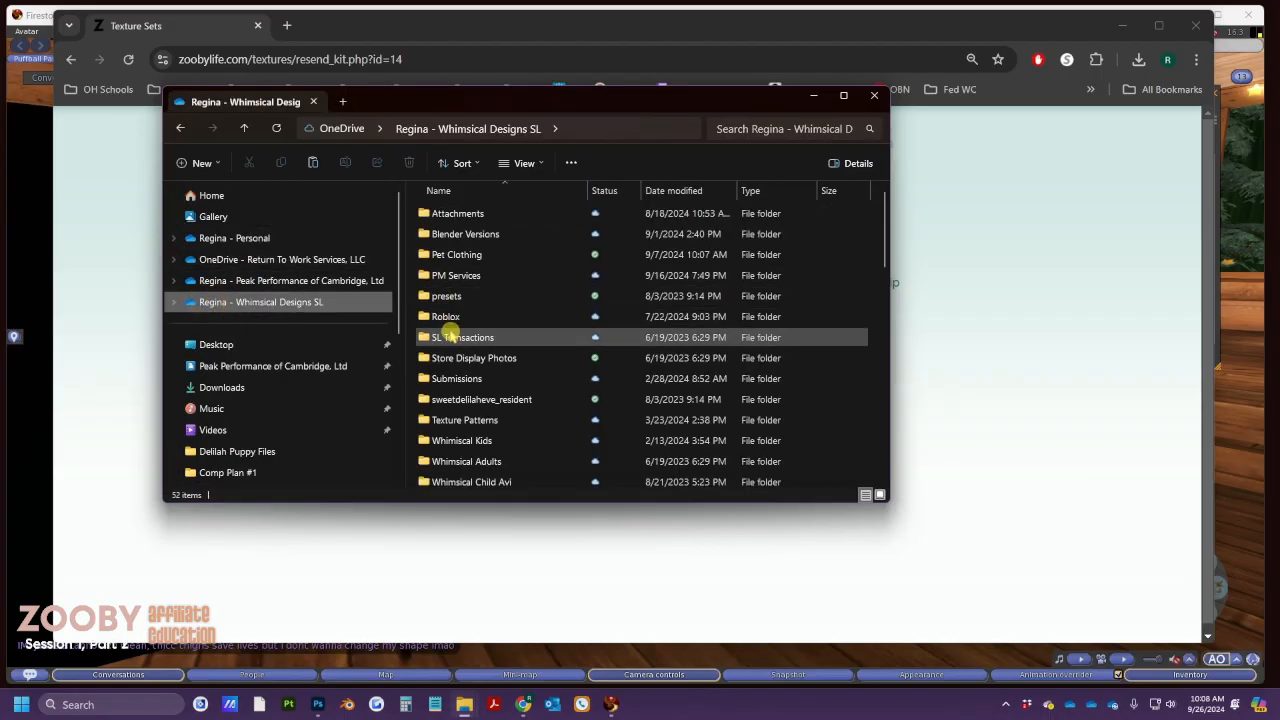
Browse into Whimsical Kids > Mesh Kits > Full Body, then minimize File Explorer
double_click(468, 441)
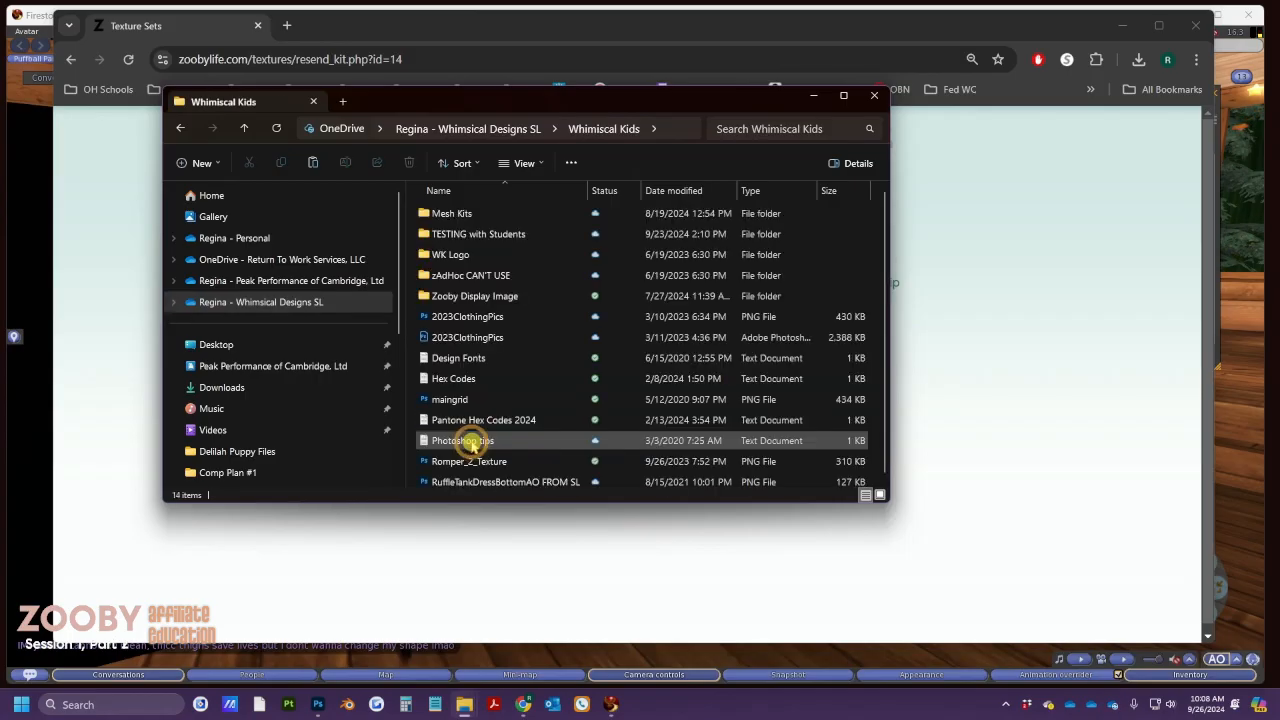
left_click(462, 216)
double_click(458, 216)
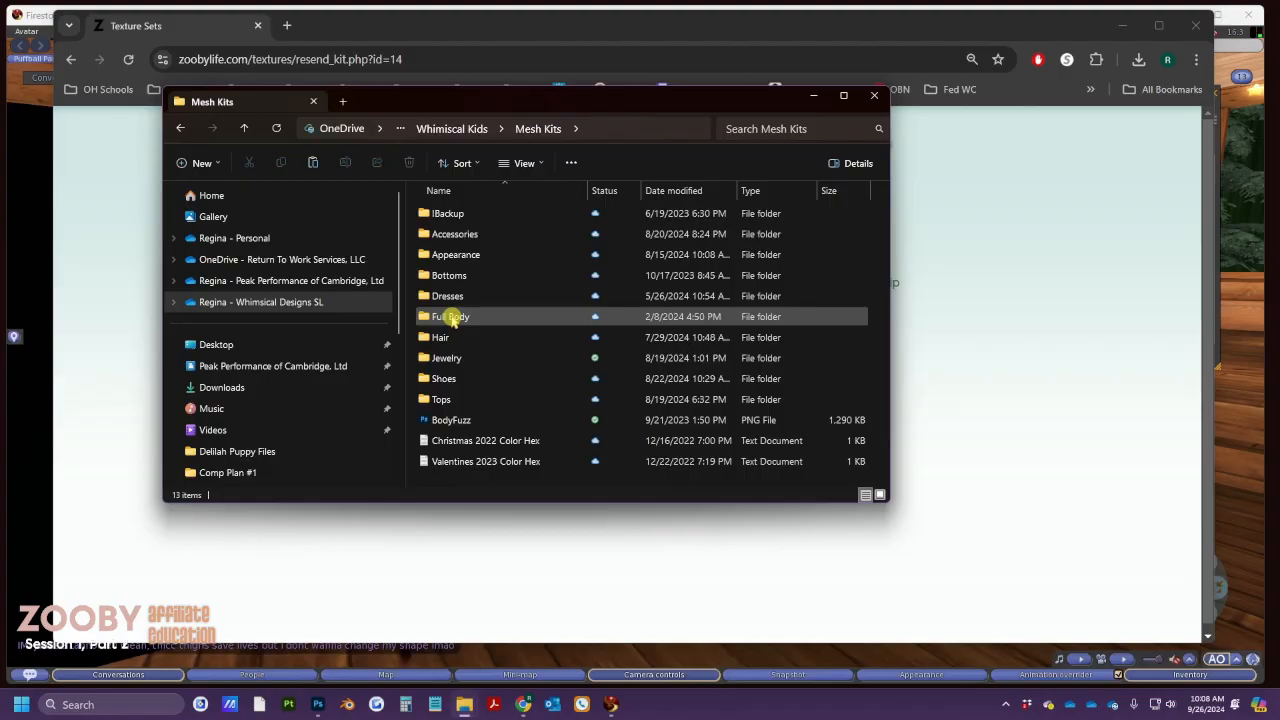
double_click(452, 318)
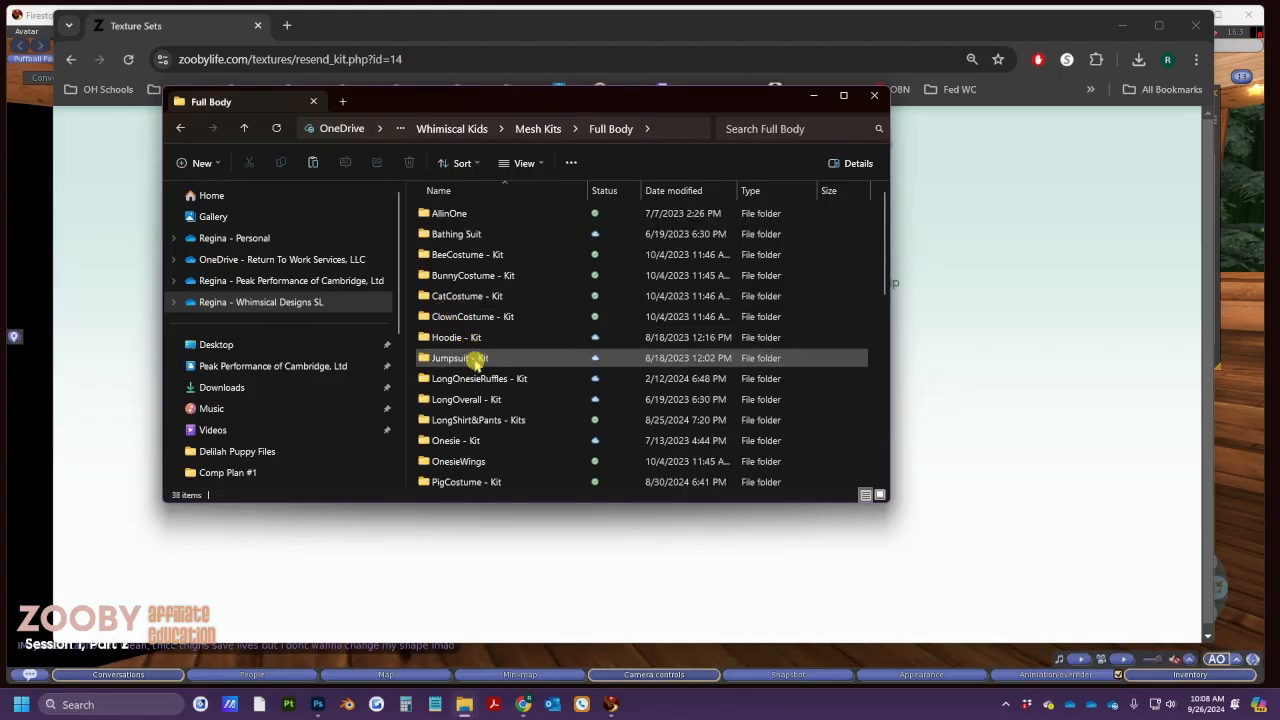
scroll(476, 365, "down", 5)
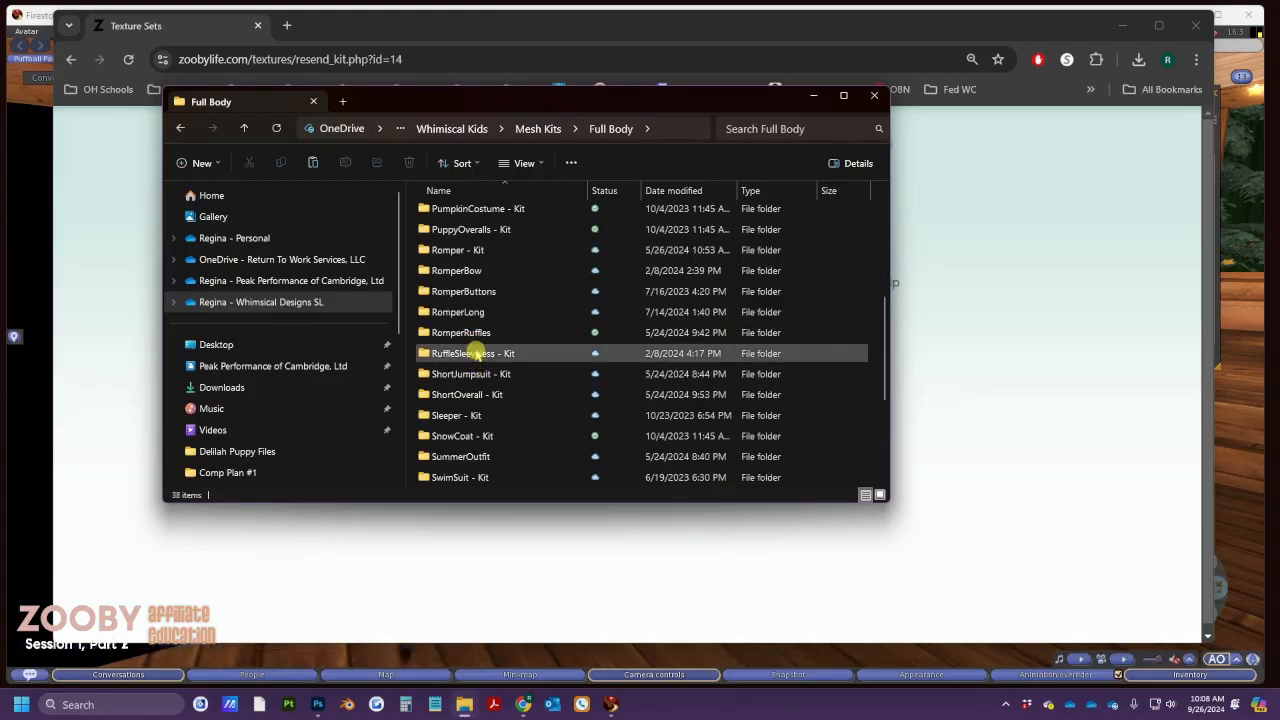
mouse_move(488, 295)
left_click(816, 101)
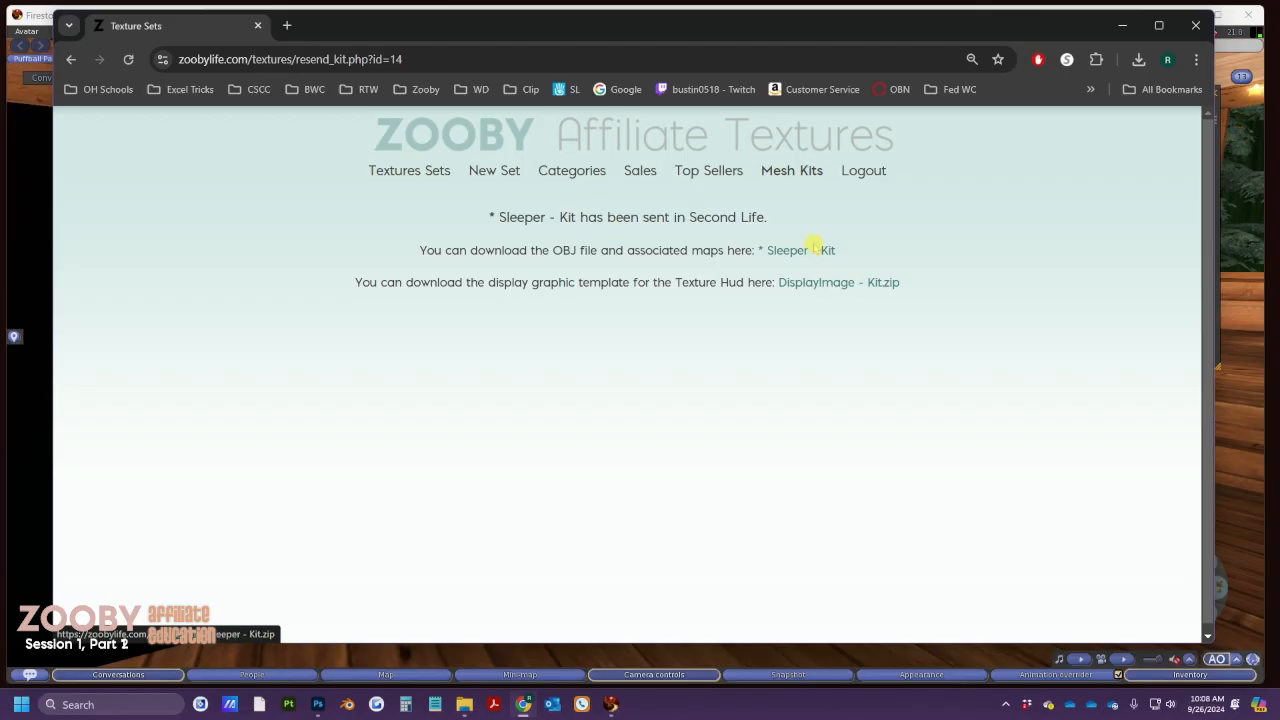
Open DisplayImage.psd from Whimsical Kids > Zooby Display Image in Photoshop, update its text layers, and minimize
left_click(321, 705)
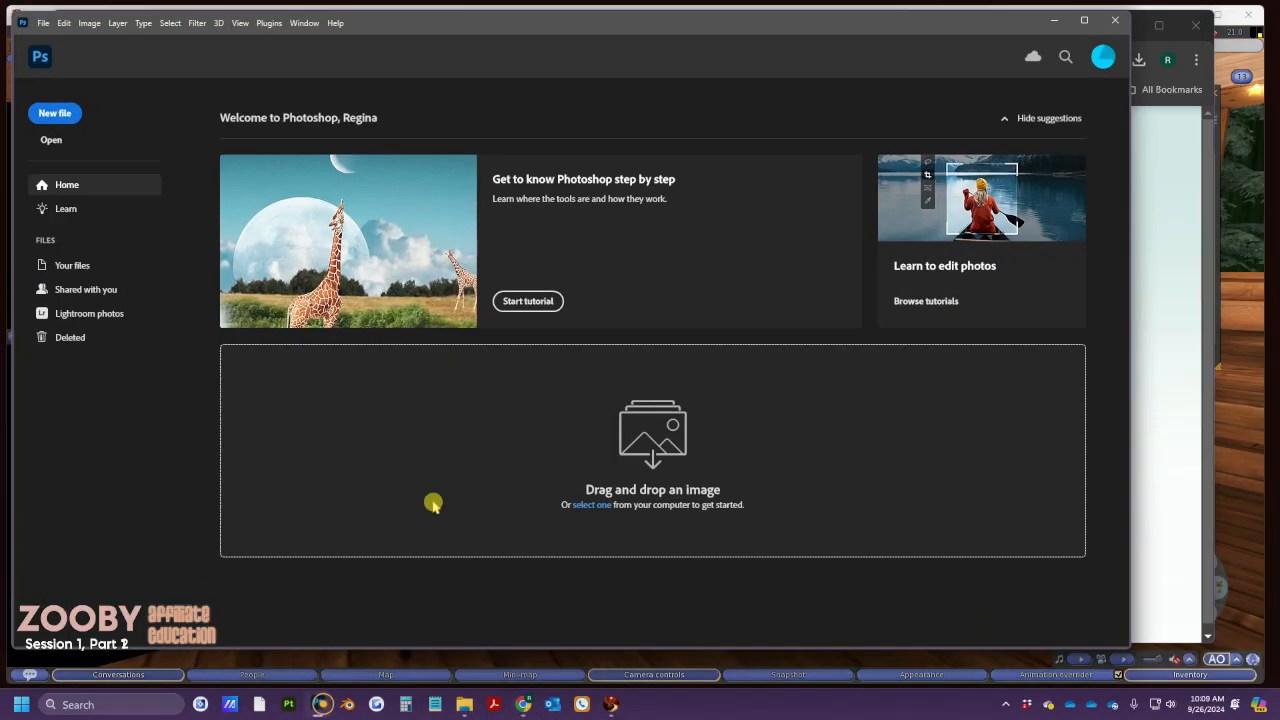
left_click(44, 23)
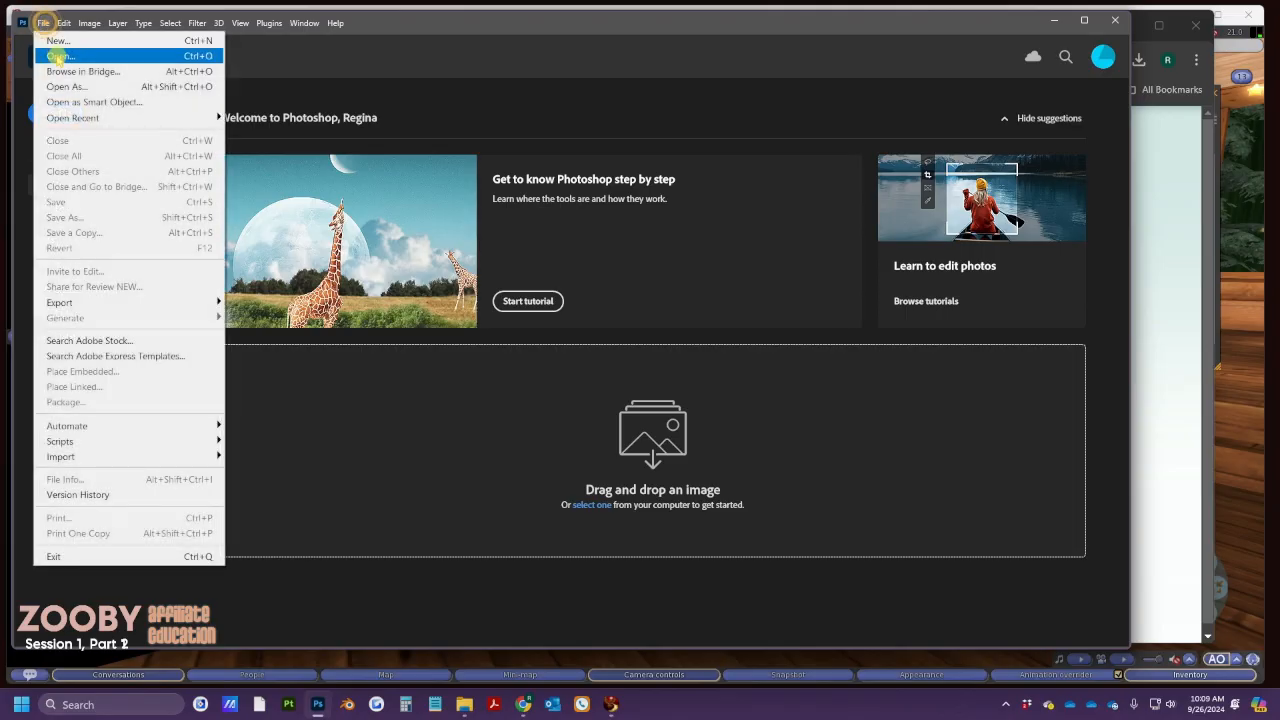
left_click(60, 56)
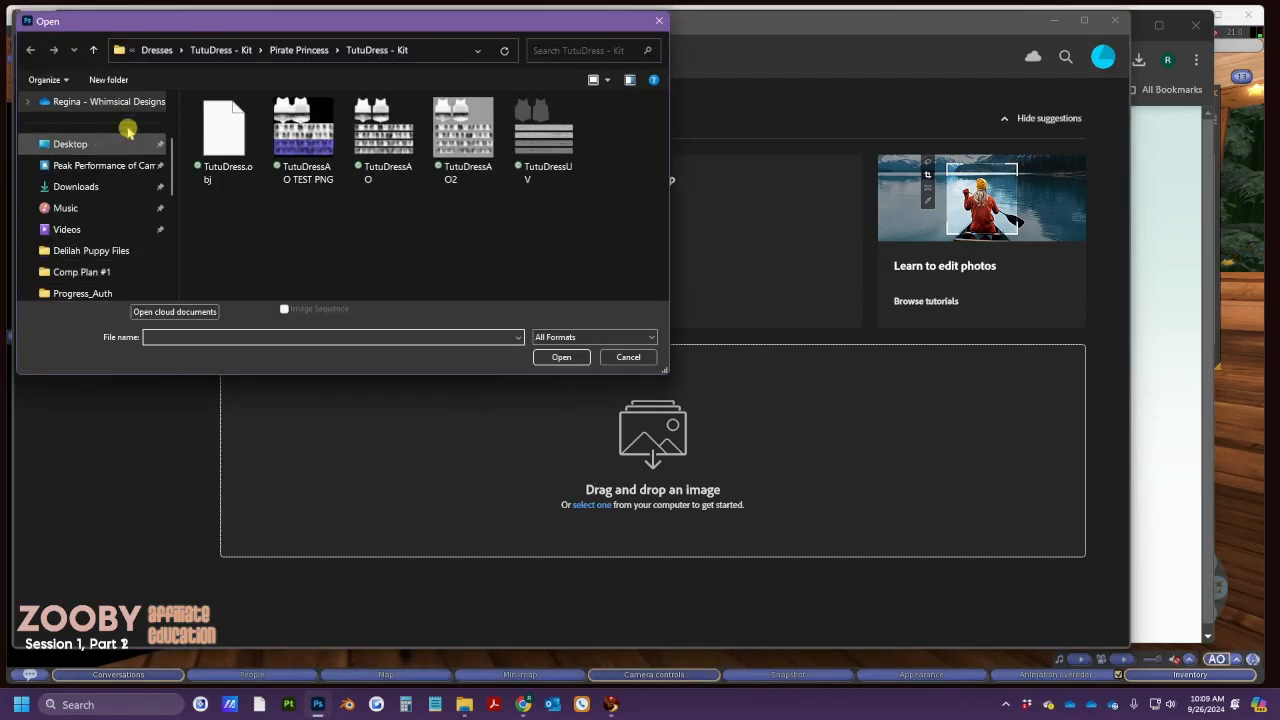
left_click(205, 52)
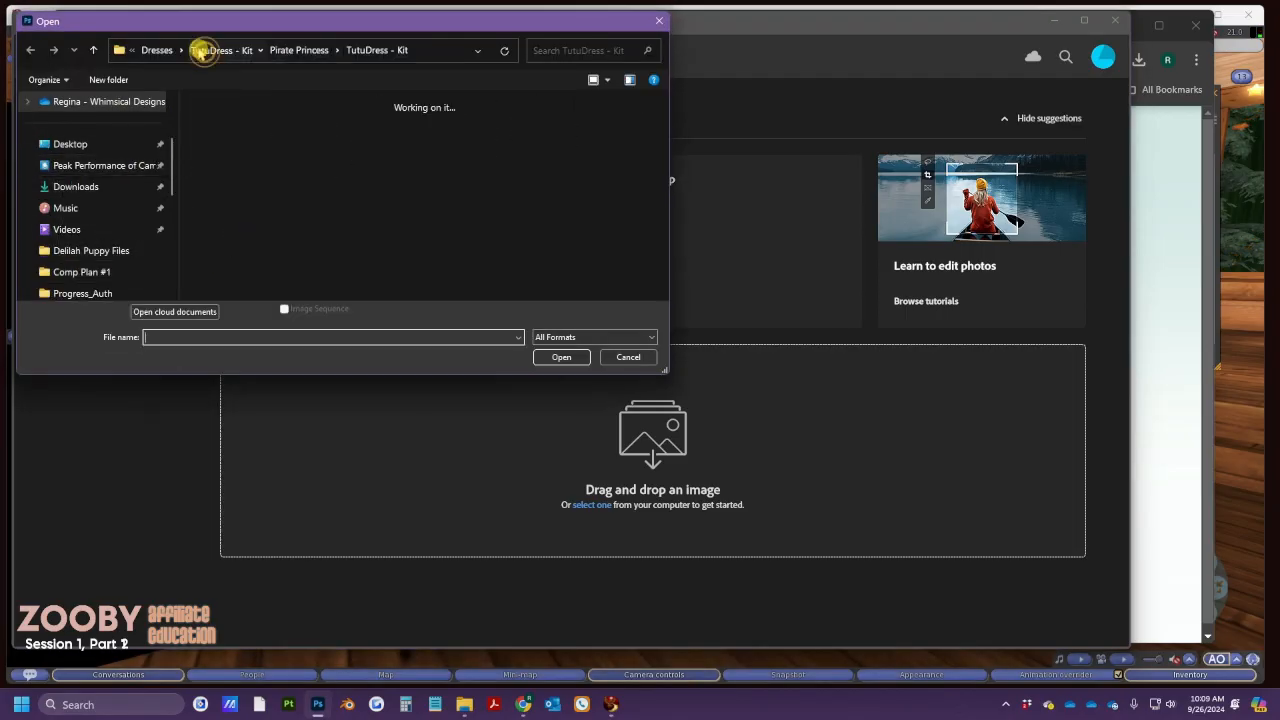
left_click(170, 50)
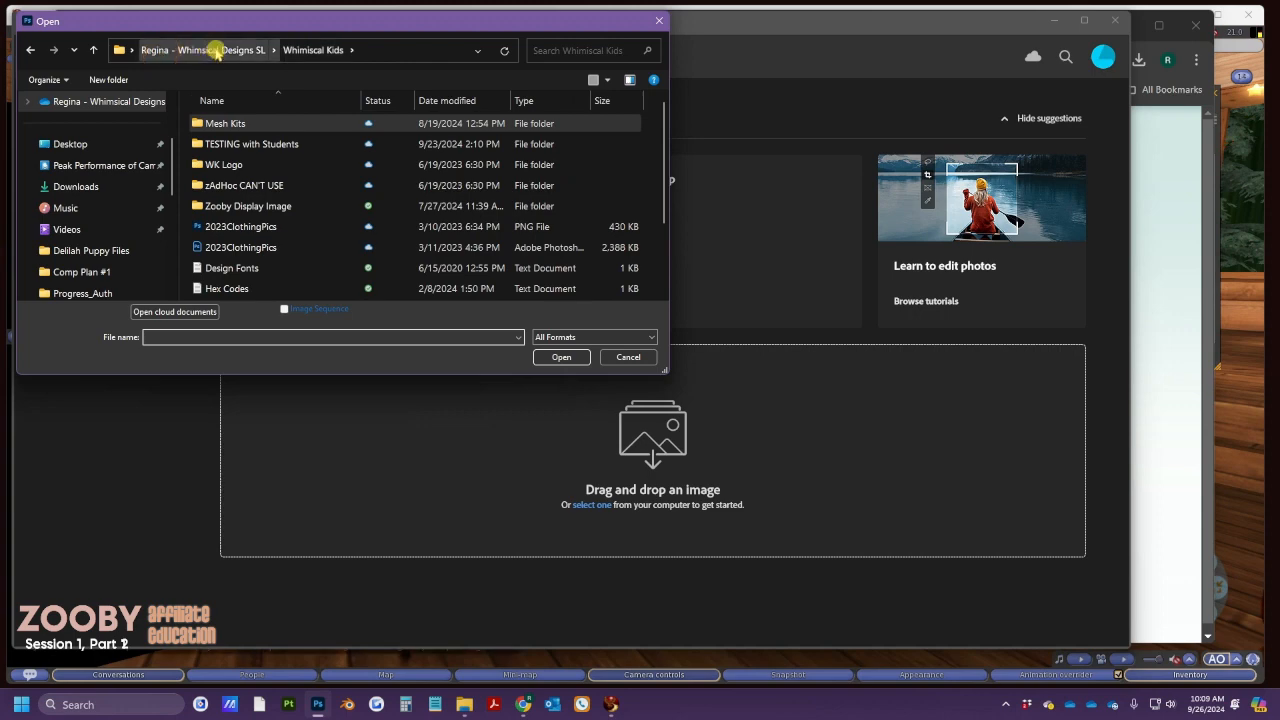
double_click(260, 206)
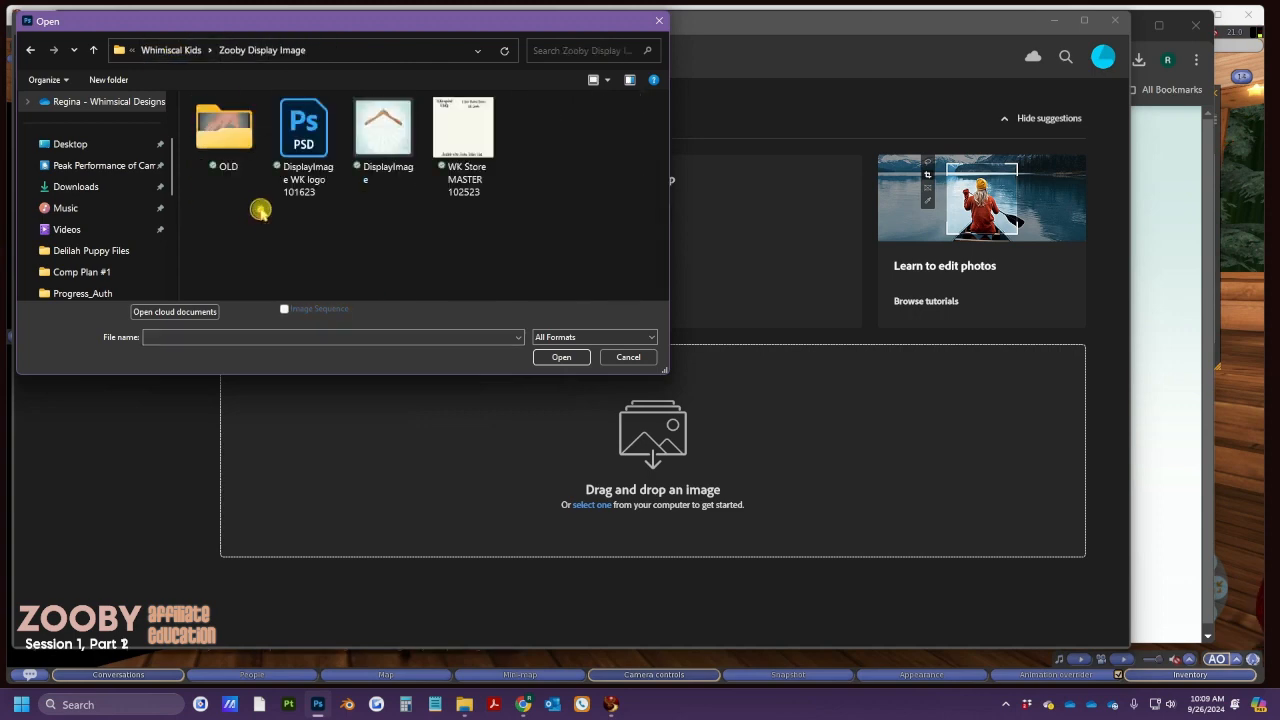
double_click(376, 140)
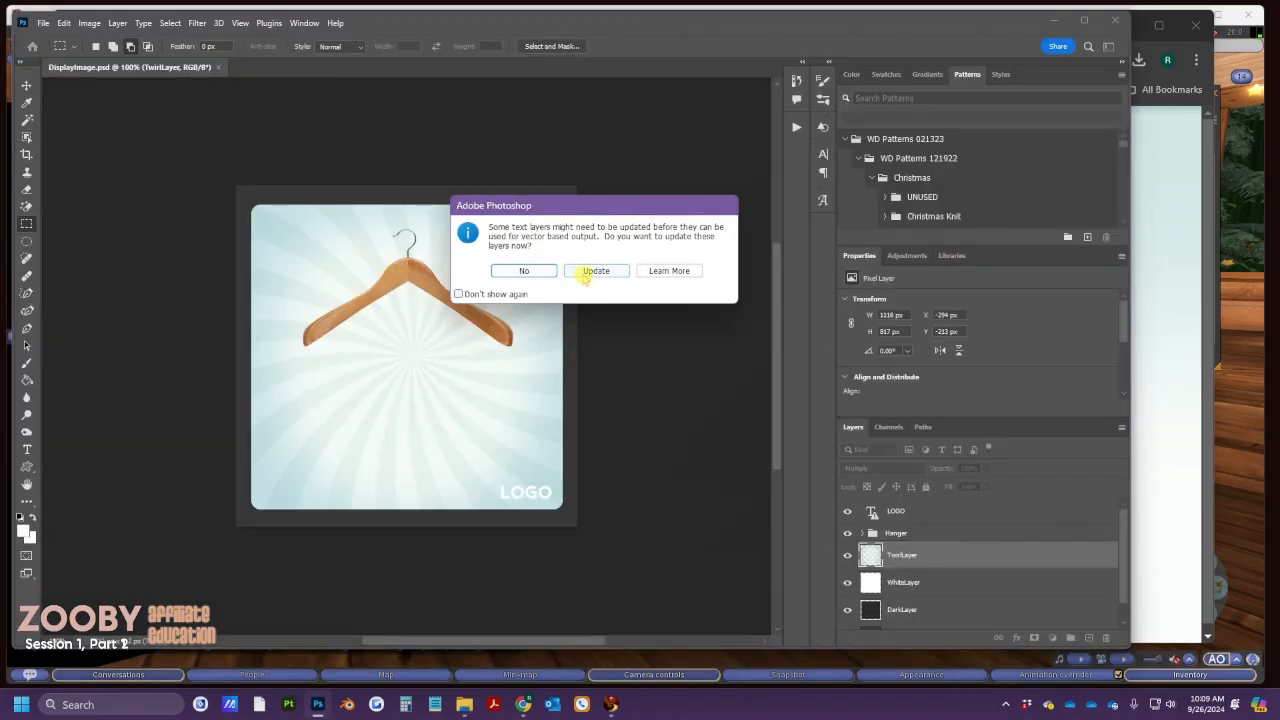
left_click(596, 271)
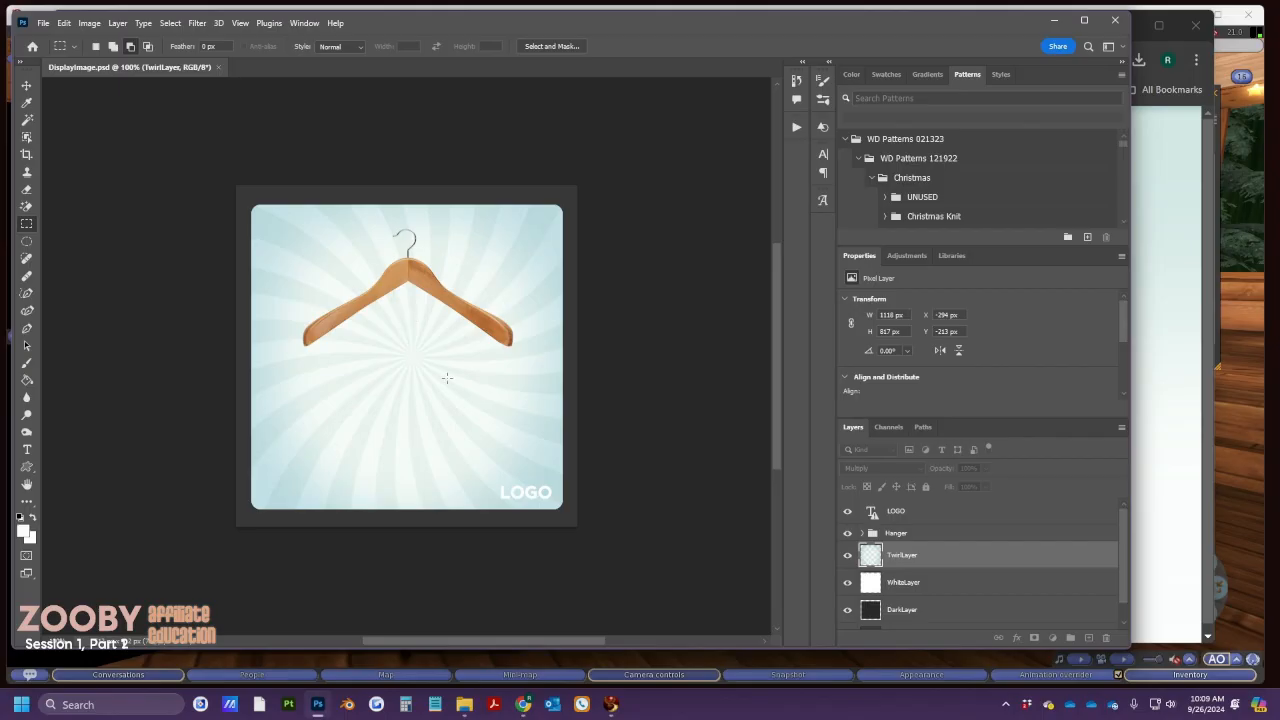
left_click(1053, 20)
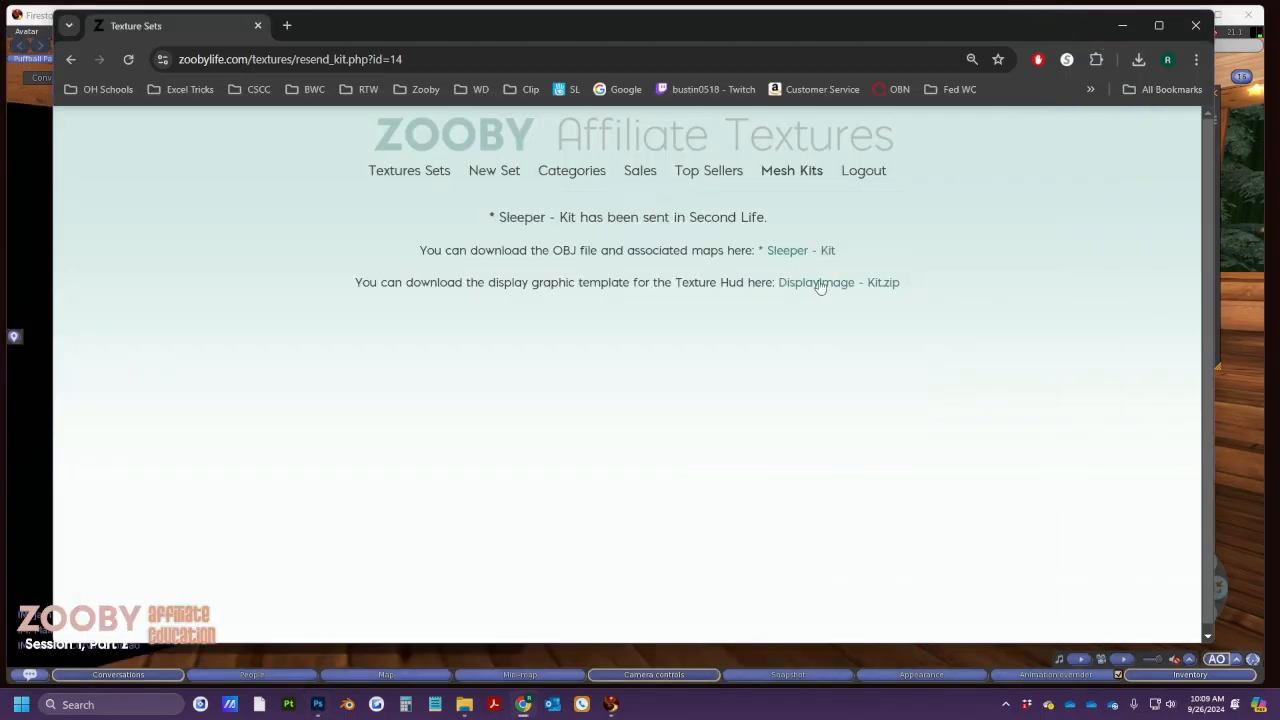
Revisit the Zooby Mesh Kits page, then switch over to Firestorm Viewer
left_click(788, 174)
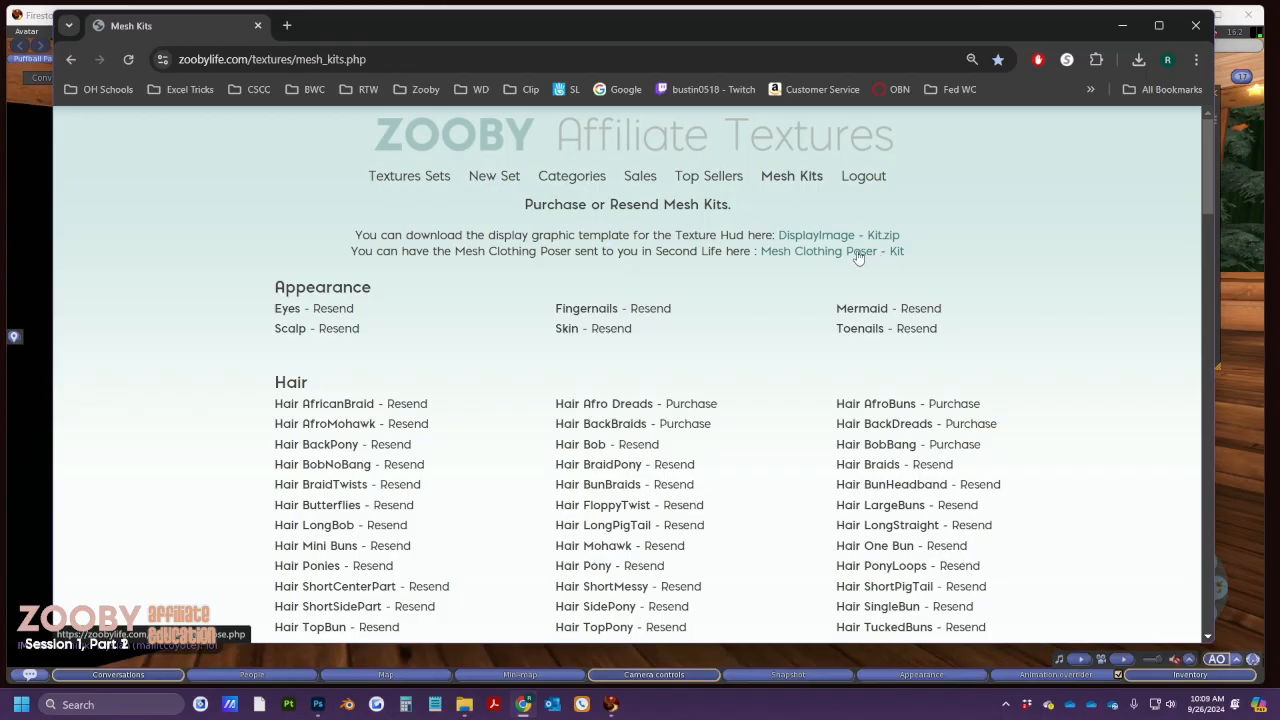
key("alt+Tab")
key("Tab")
key("Tab")
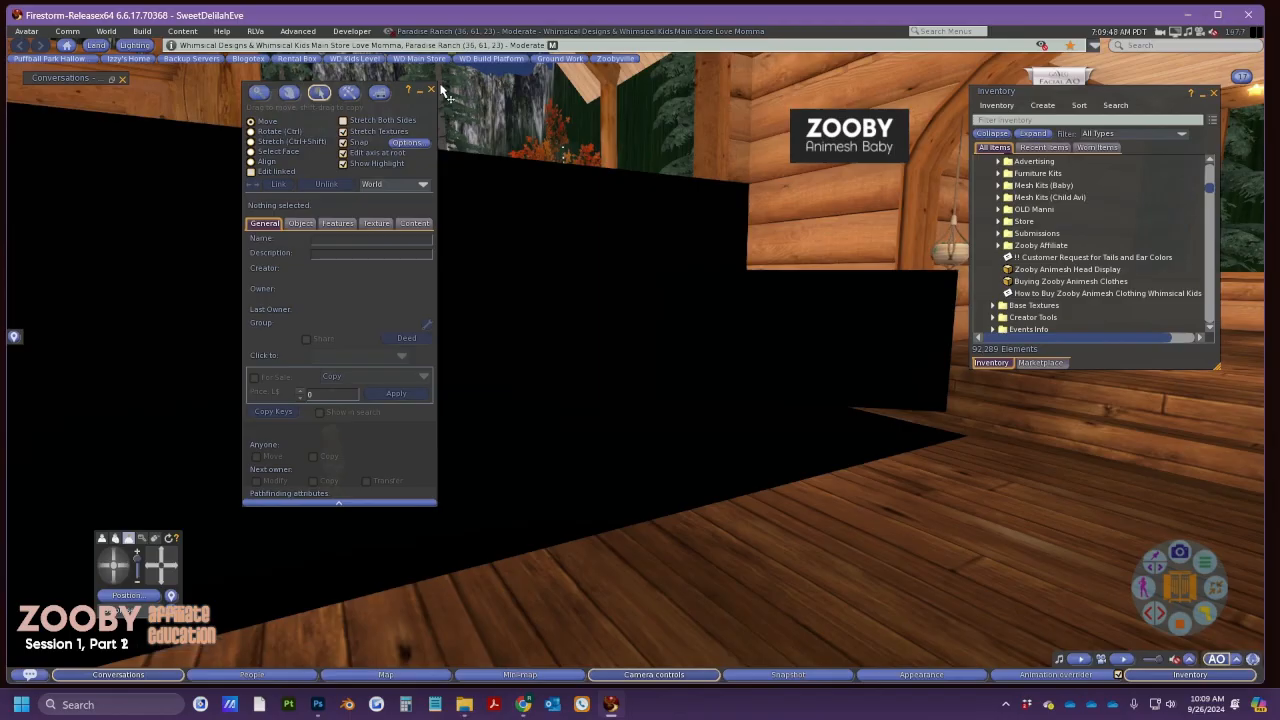
Rez the Sleeper Mesh from the 1 Texture - 1 Field folder onto the floor near the baby
left_click(431, 90)
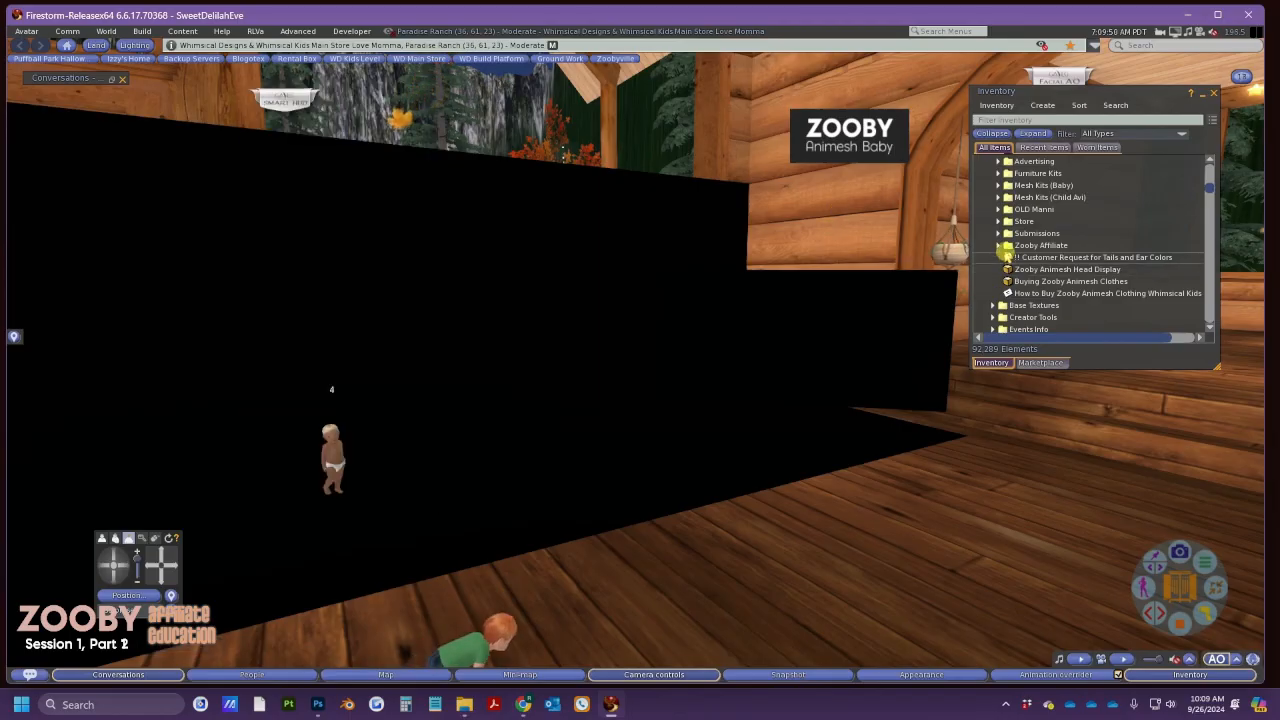
left_click(997, 185)
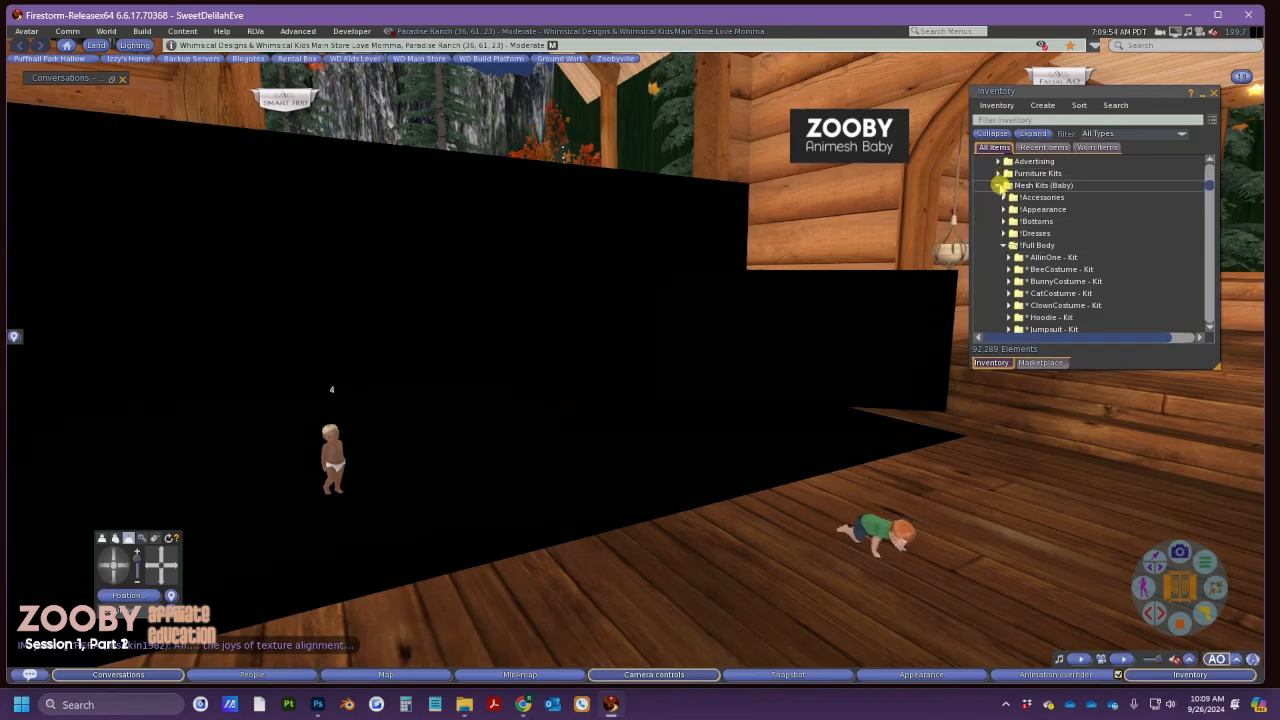
left_click(997, 185)
scroll(993, 240, "down", 20)
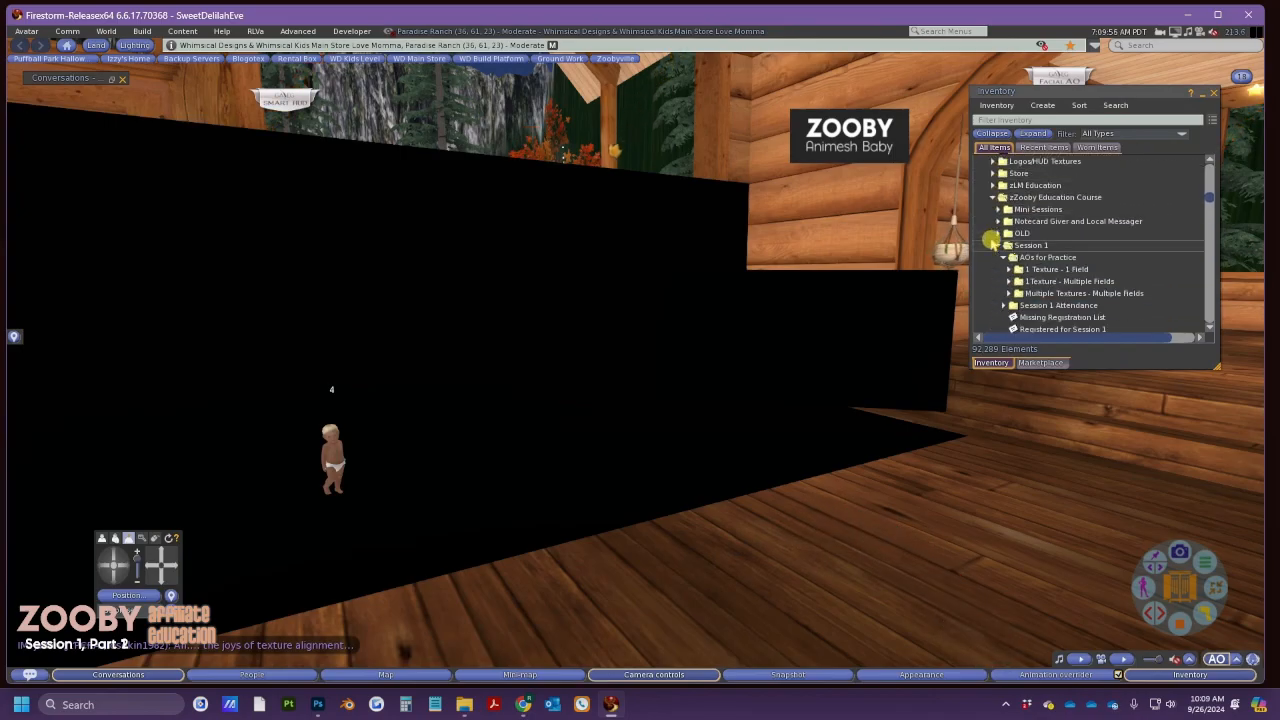
left_click(1008, 237)
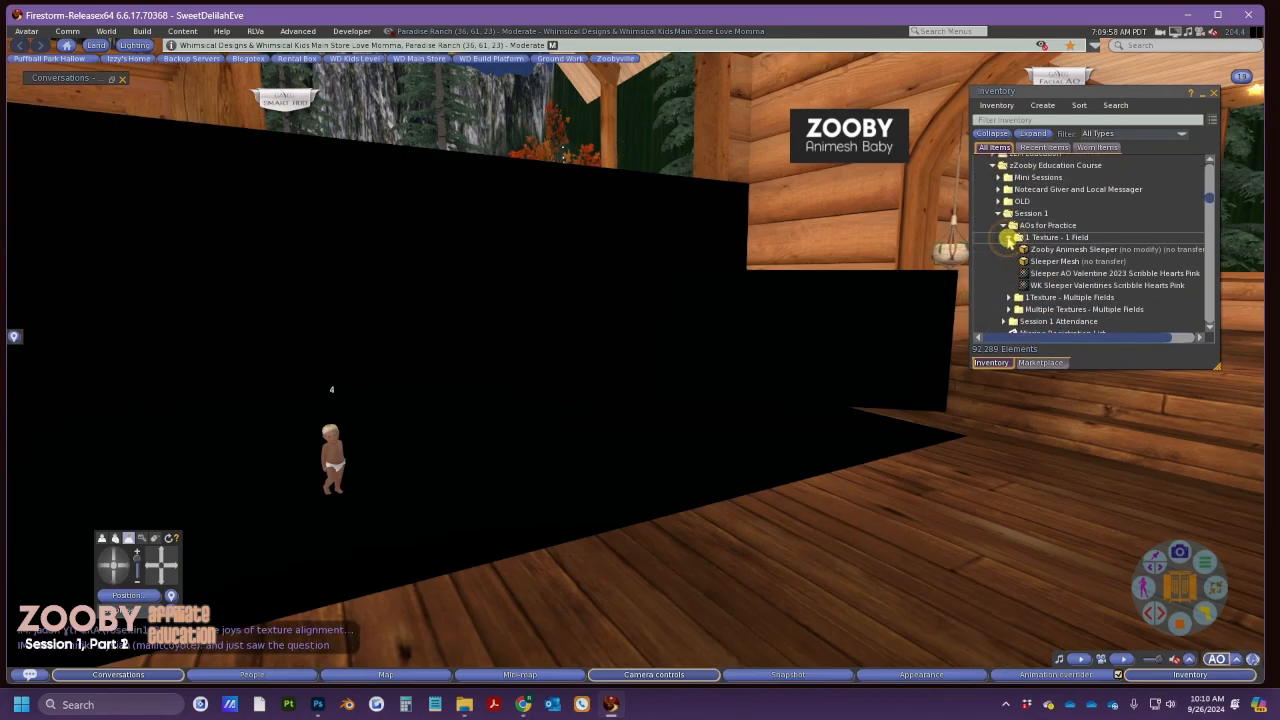
left_click(1037, 262)
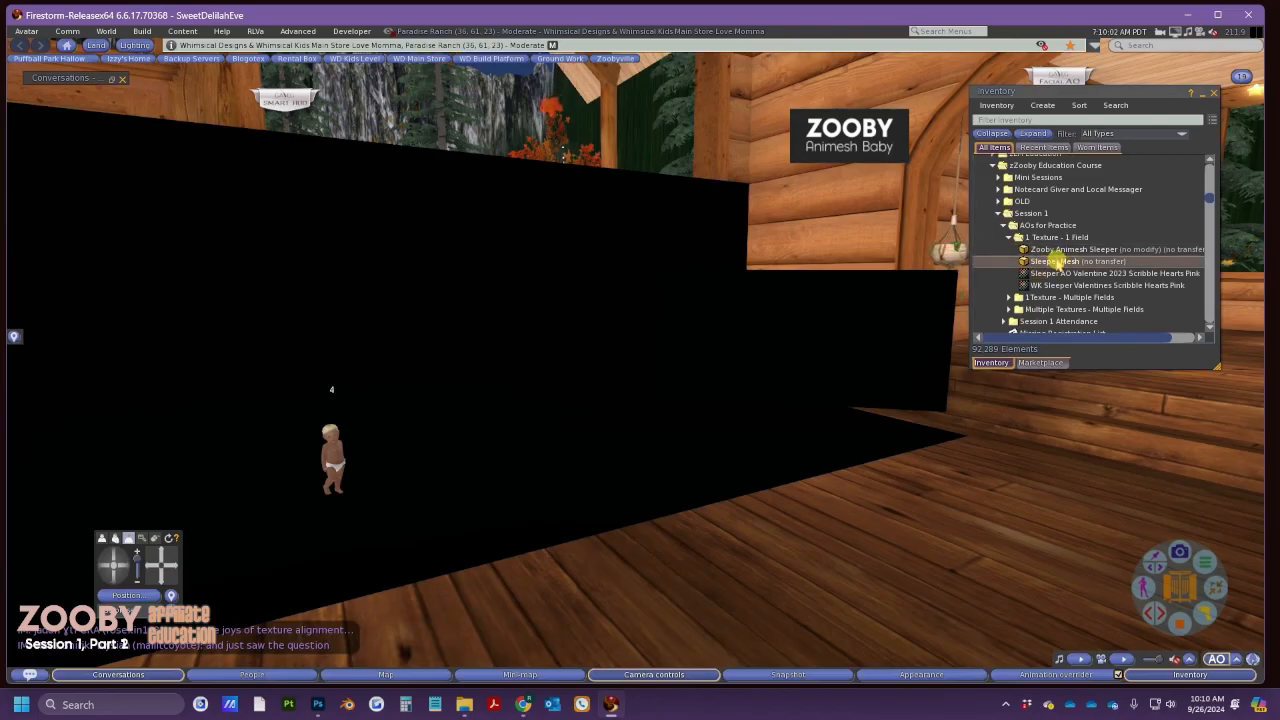
left_click_drag(1056, 260, 517, 482)
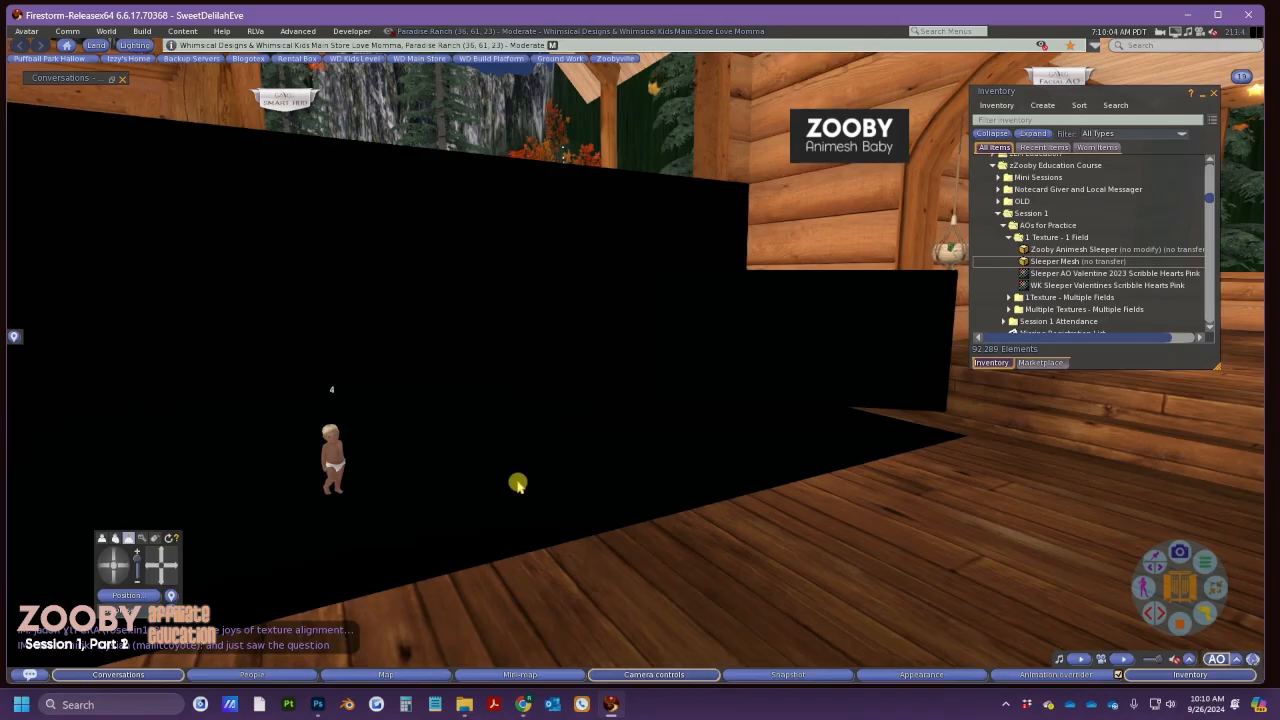
Rotate the rezzed Sleeper Mesh so it stands upright
scroll(503, 513, "up", 1)
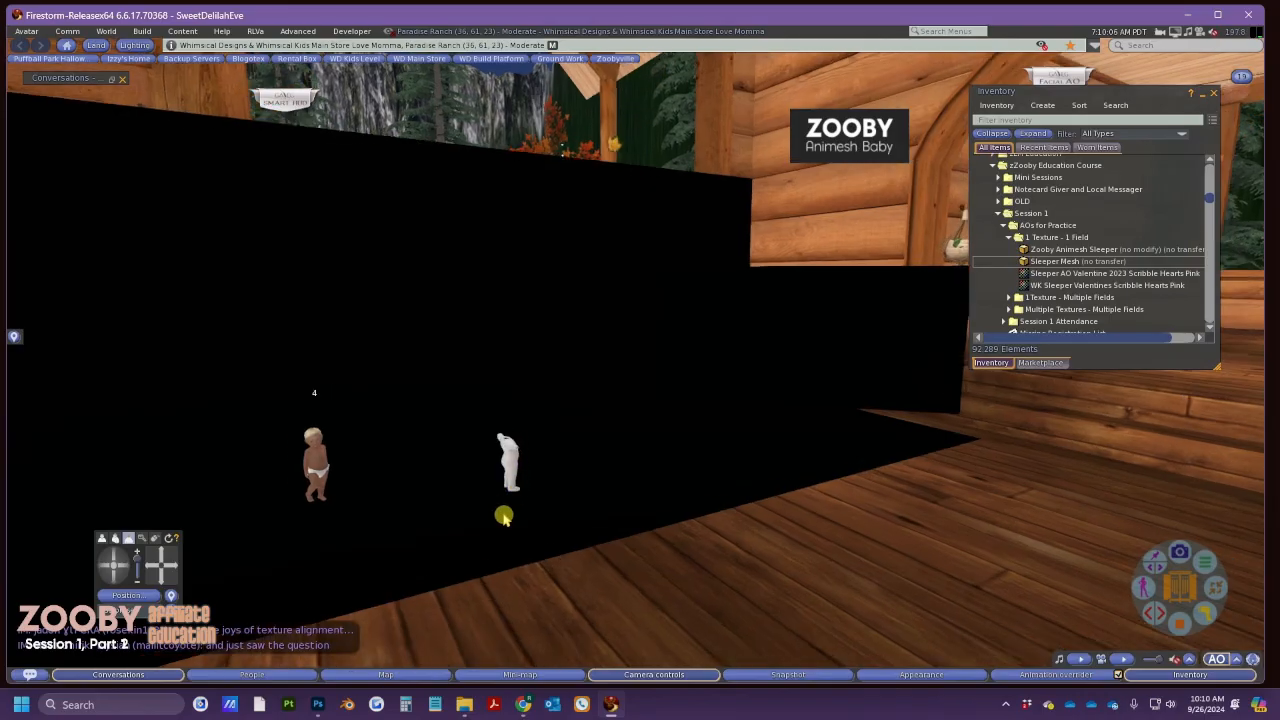
left_click(127, 567)
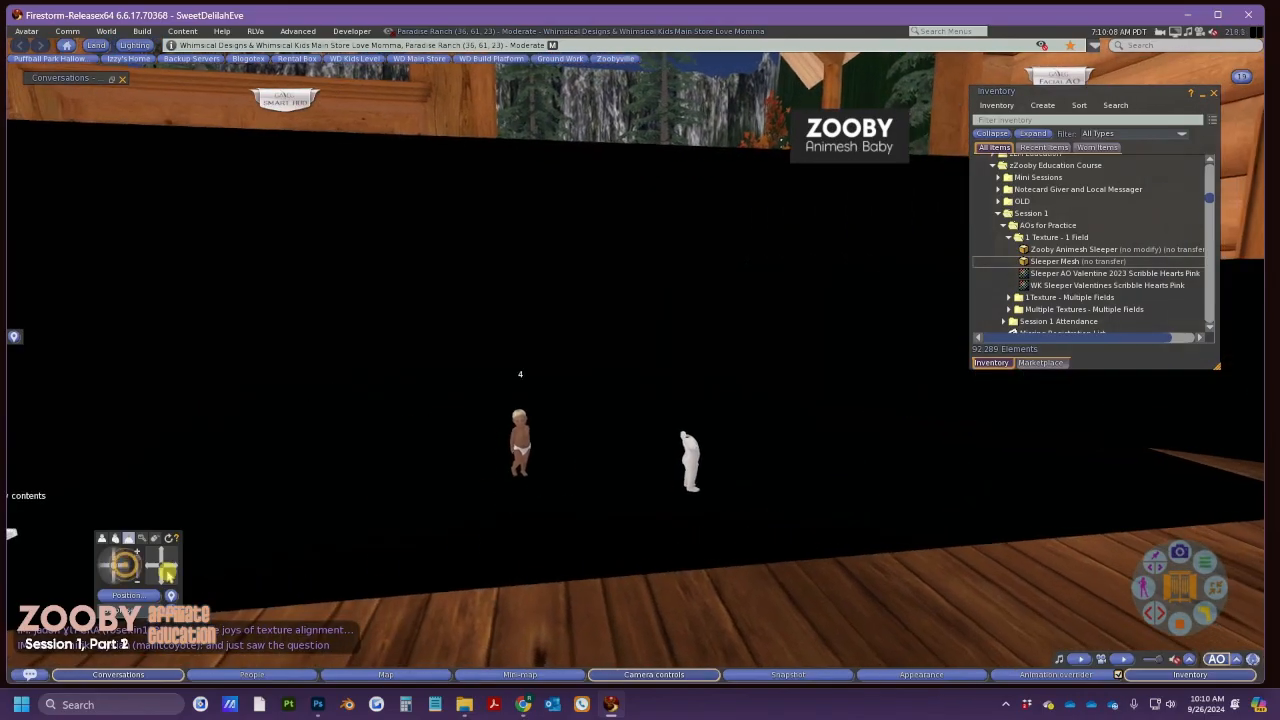
right_click(693, 492)
left_click(705, 486)
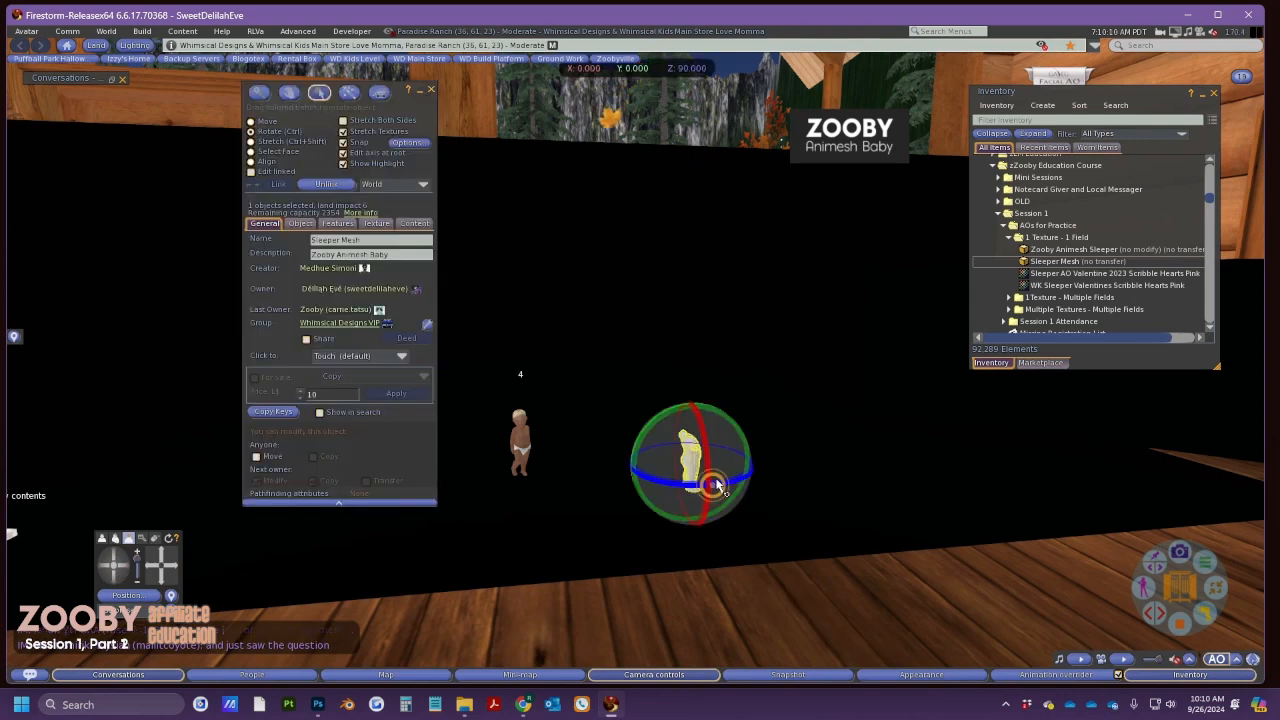
left_click_drag(733, 487, 446, 491)
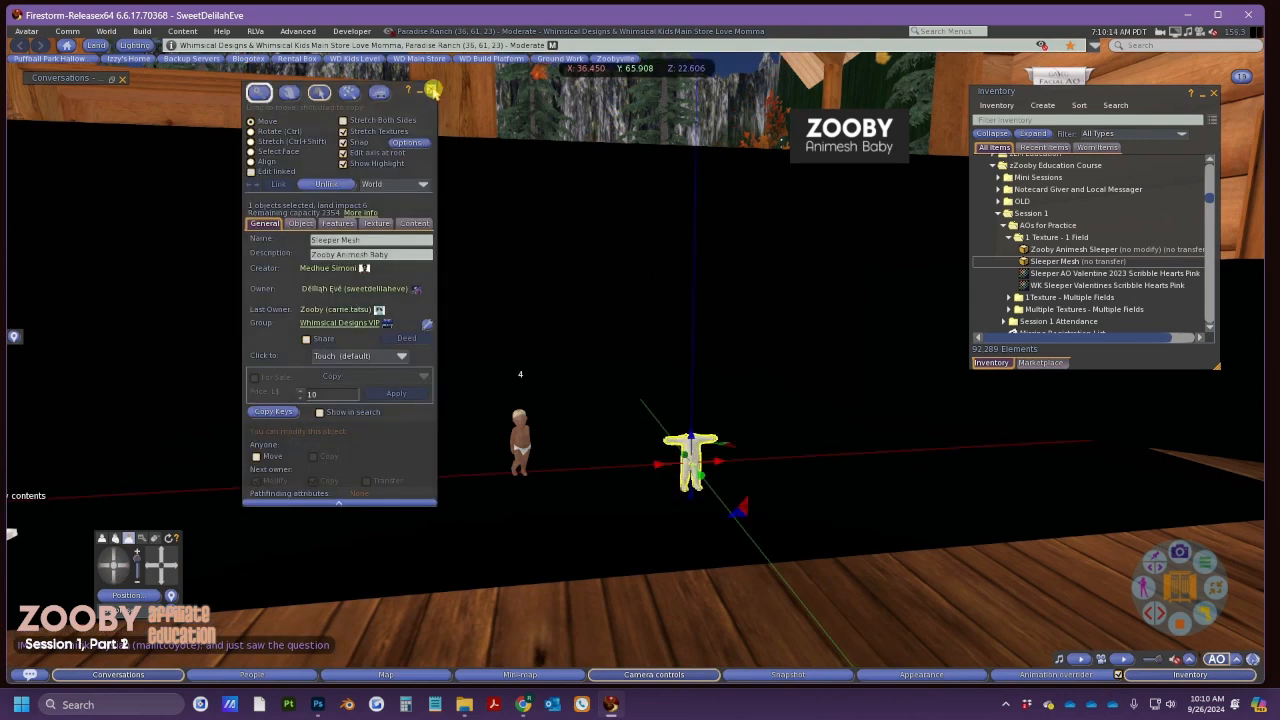
left_click(431, 89)
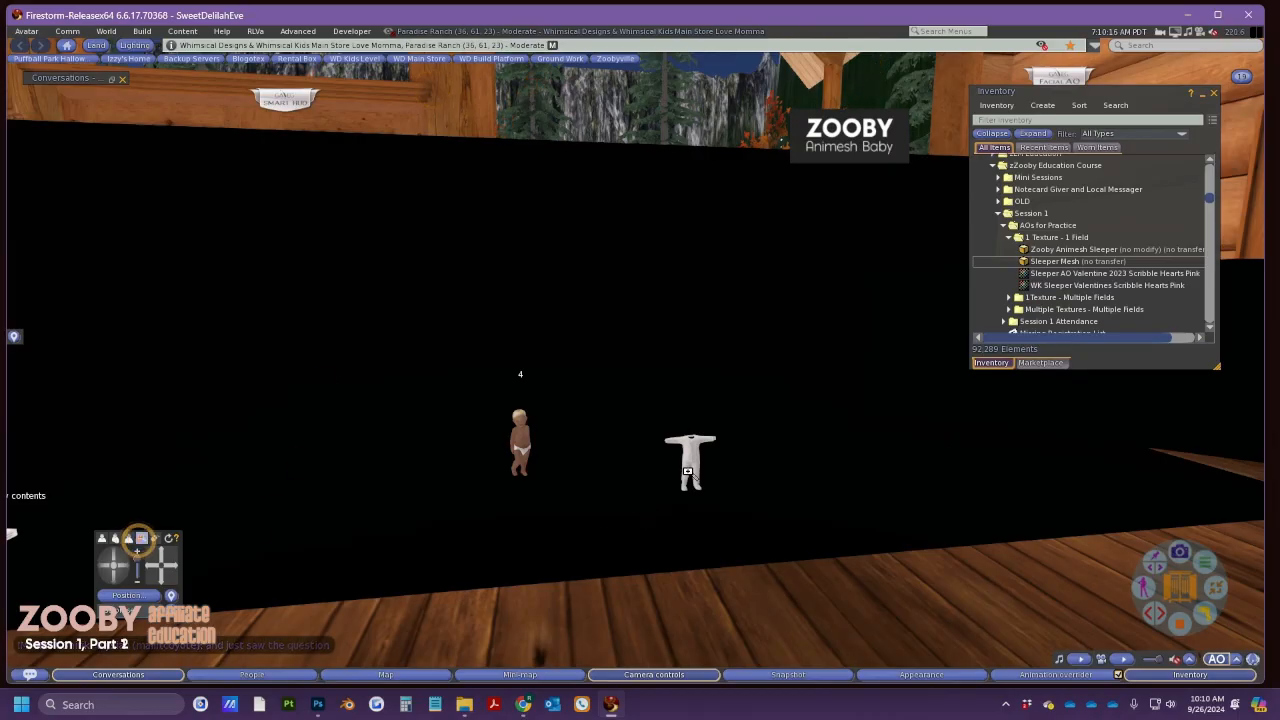
Move the animesh baby to the right so it stands beside the sleeper
left_click(687, 464, "alt")
scroll(603, 378, "up", 9)
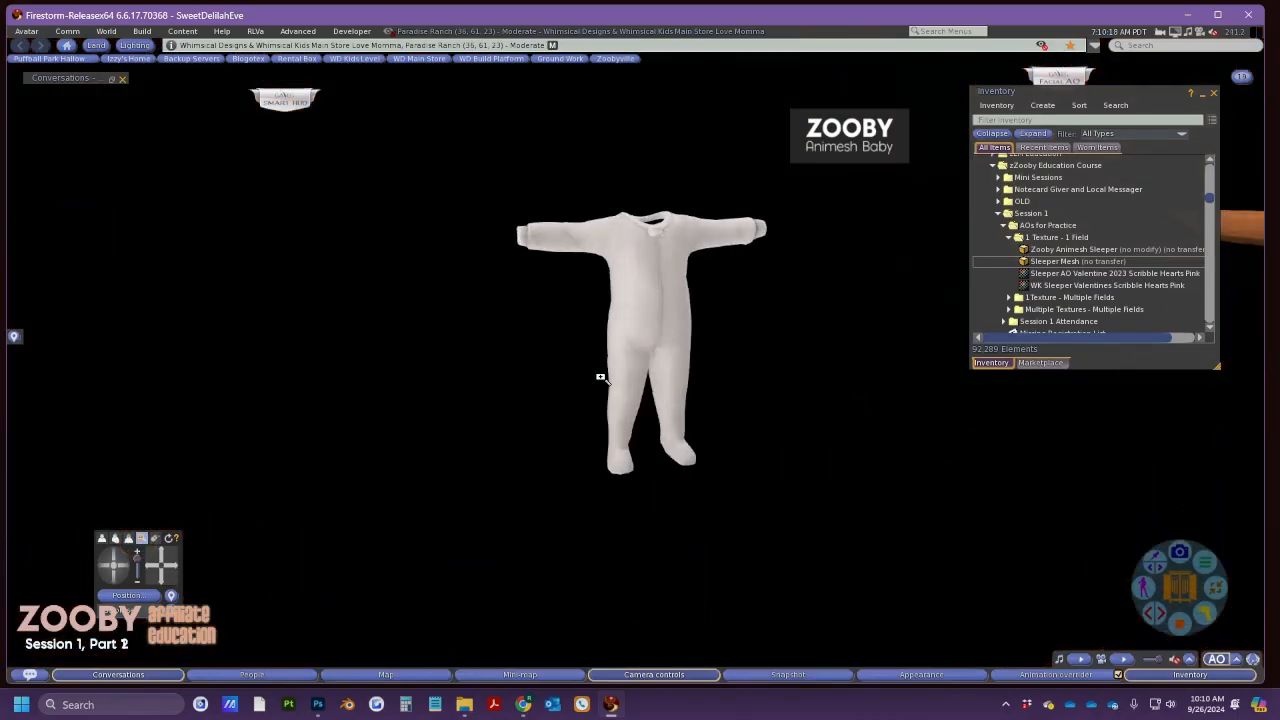
scroll(644, 325, "up", 3)
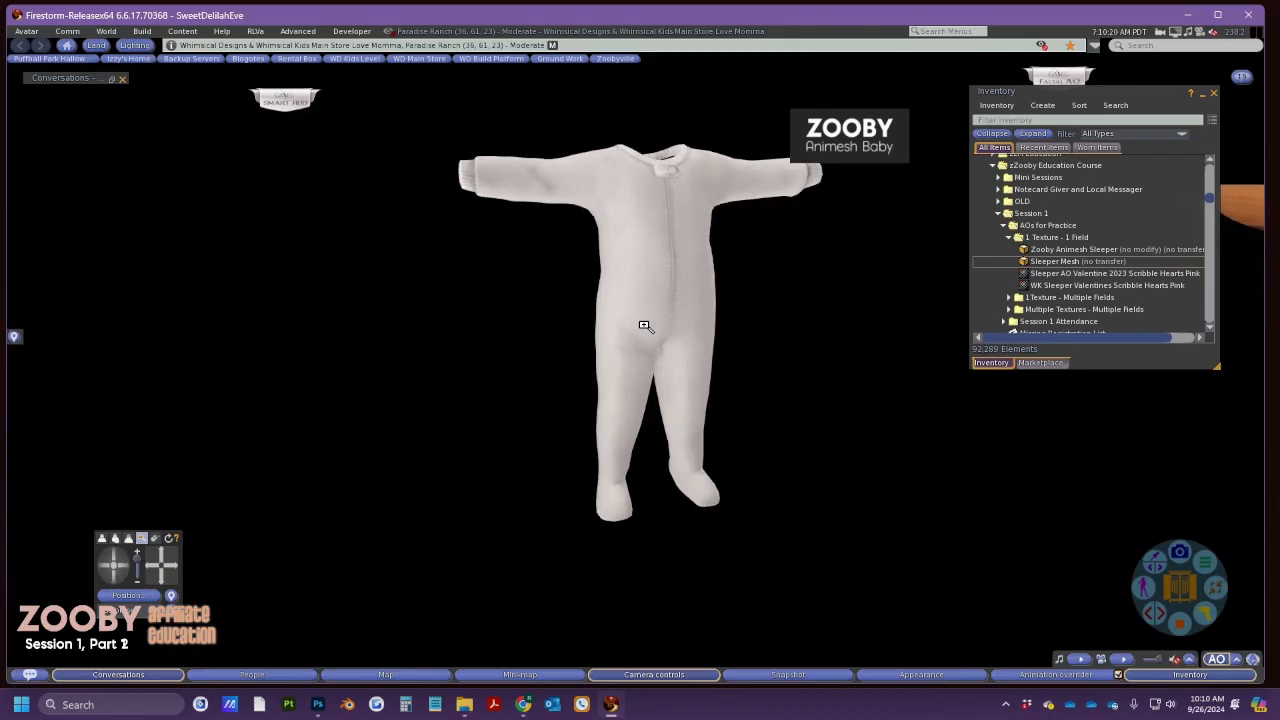
scroll(644, 325, "down", 4)
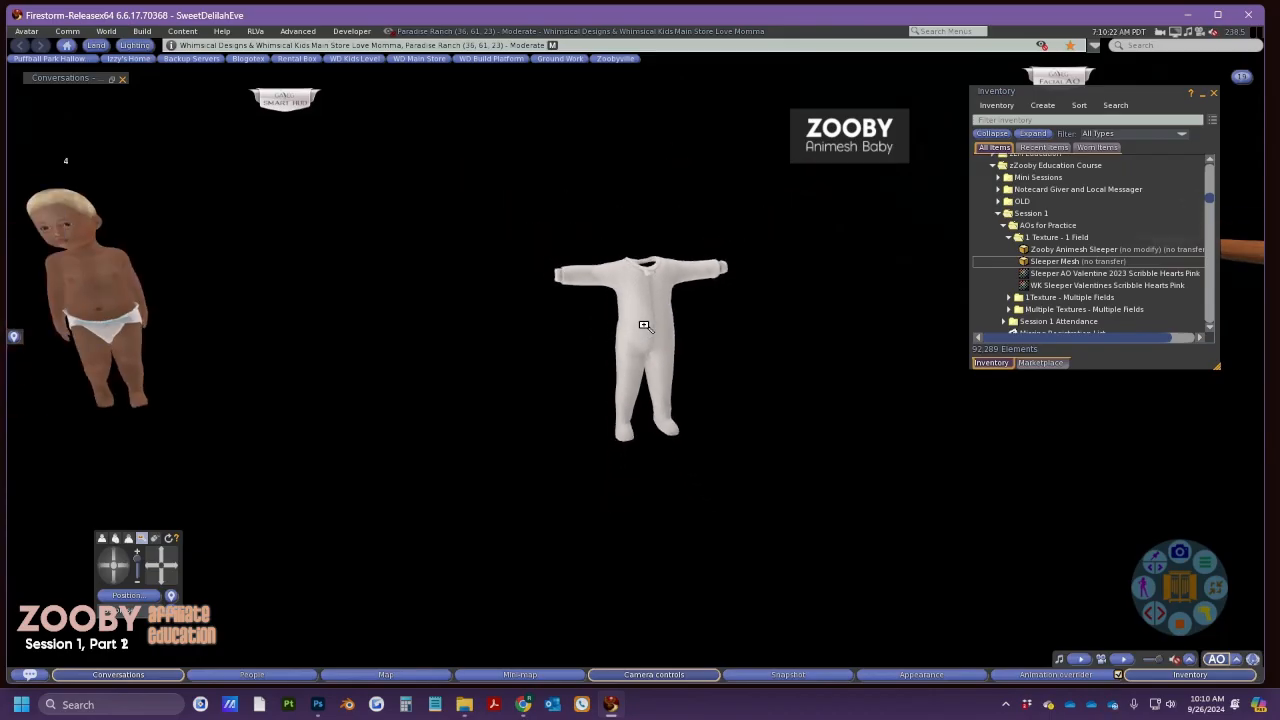
right_click(116, 281)
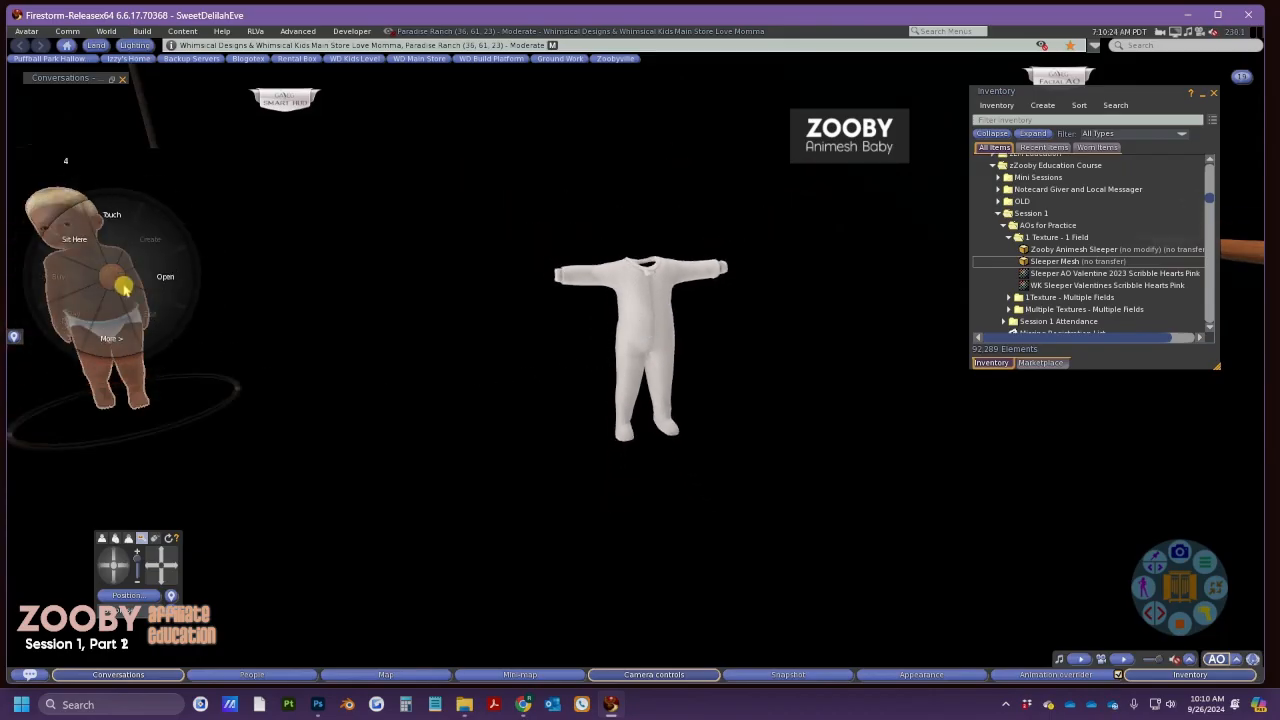
left_click(146, 309)
left_click_drag(152, 318, 447, 370)
left_click(427, 92)
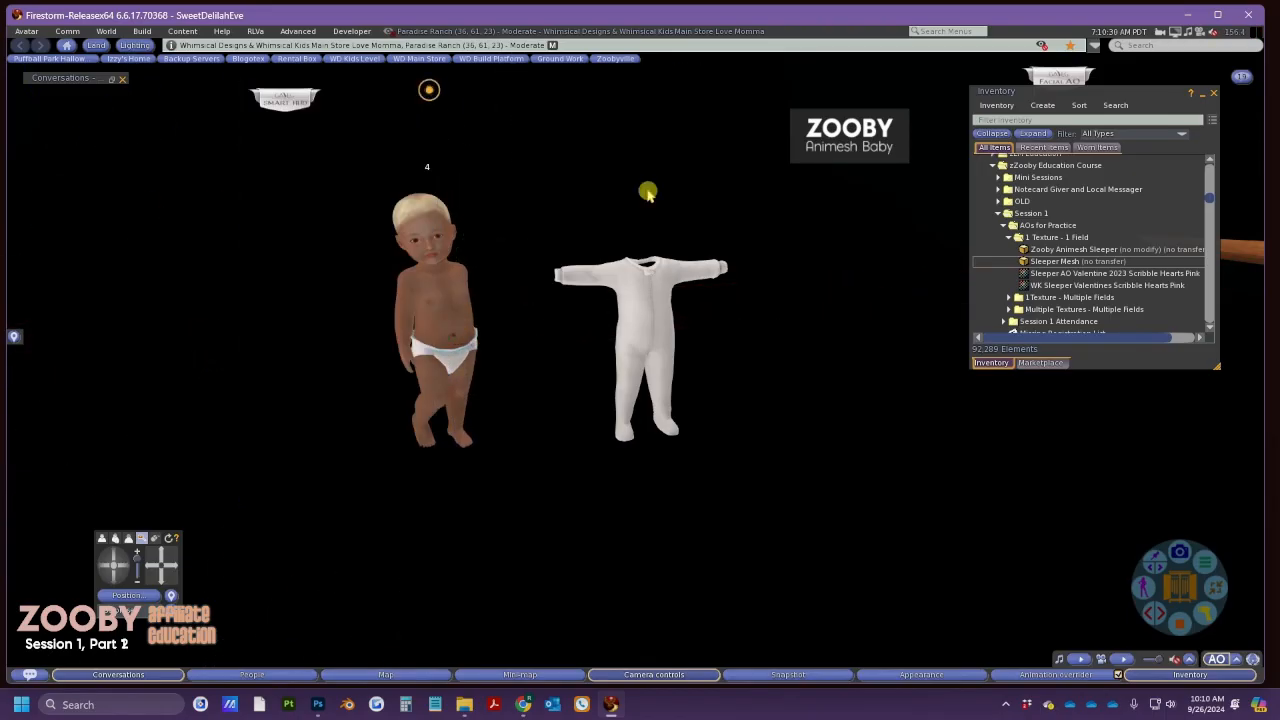
Rez the Zooby Animesh Sleeper box and have the nearby baby wear the sleeper
left_click(1072, 252)
left_click_drag(1074, 252, 832, 556)
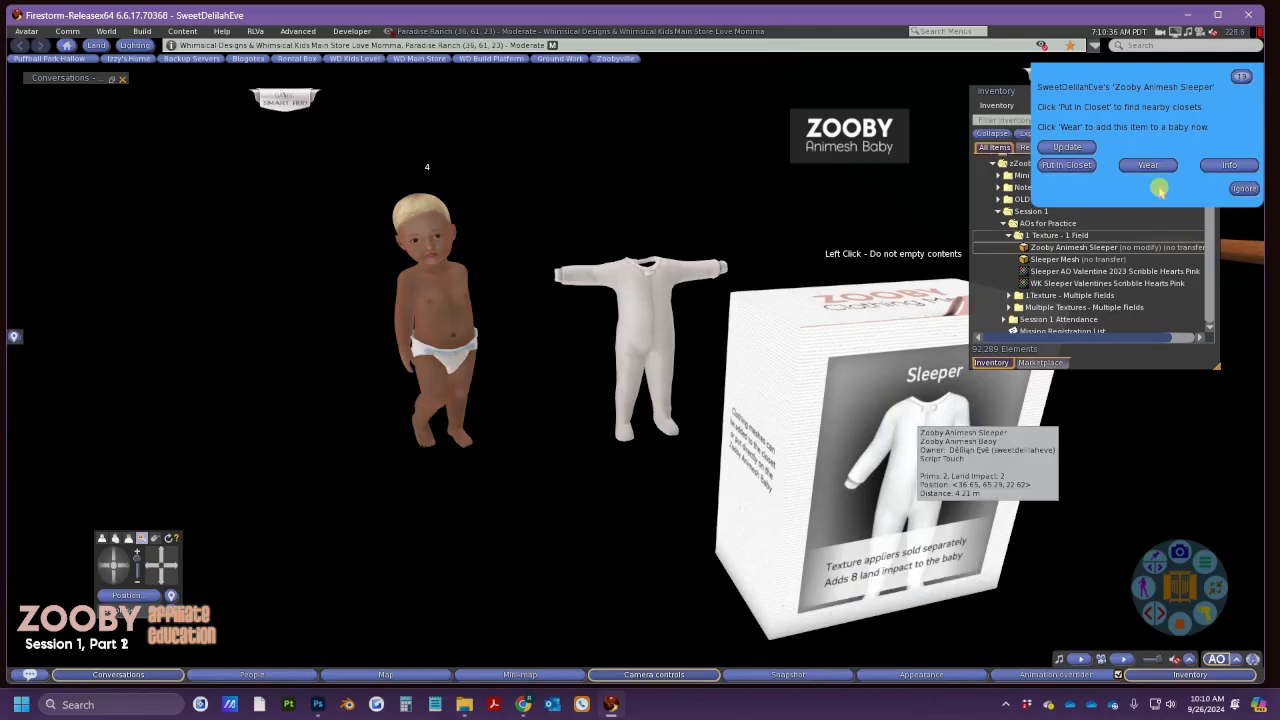
left_click(1168, 163)
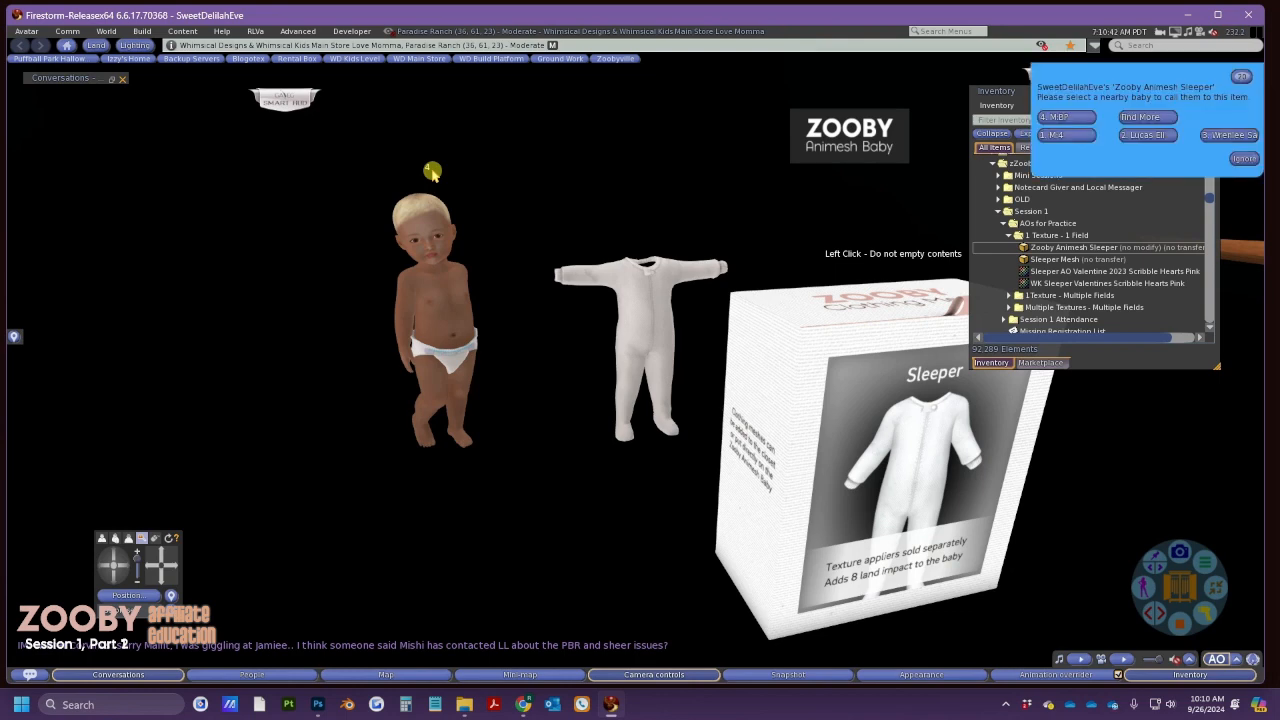
left_click(1068, 136)
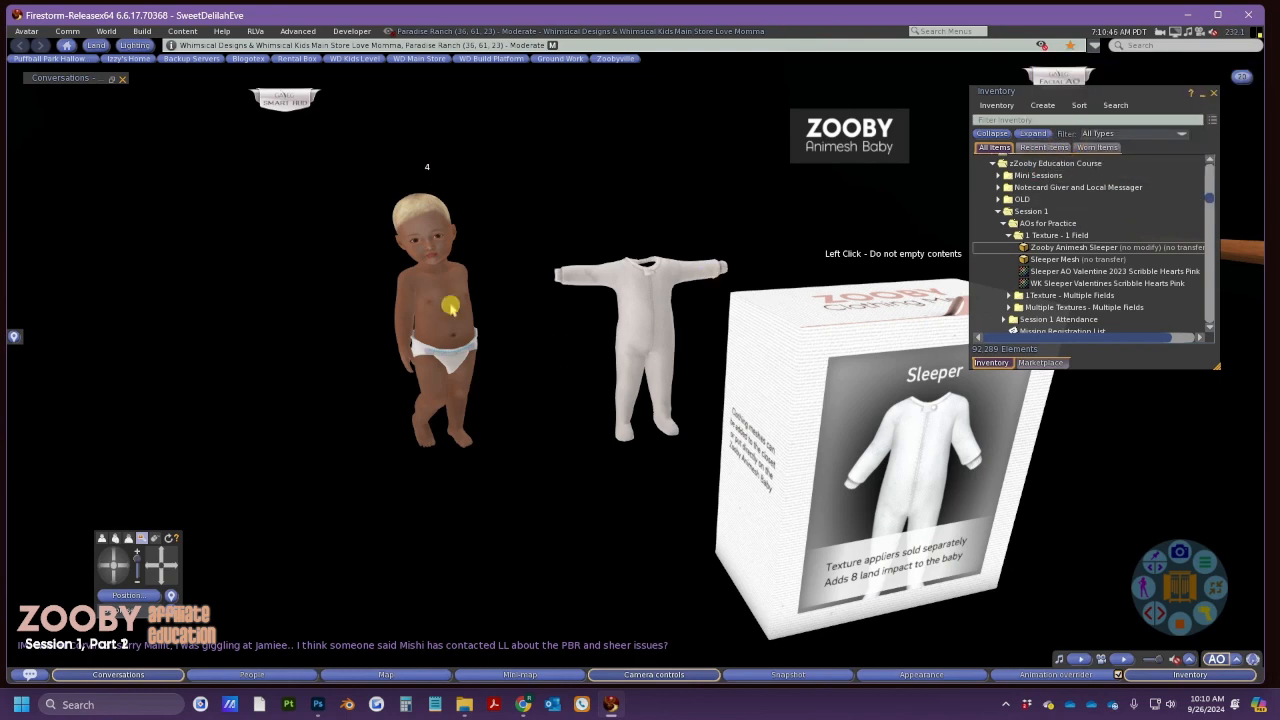
Take the sleeper box back into inventory and select the Sleeper Mesh item
right_click(850, 444)
left_click(872, 460)
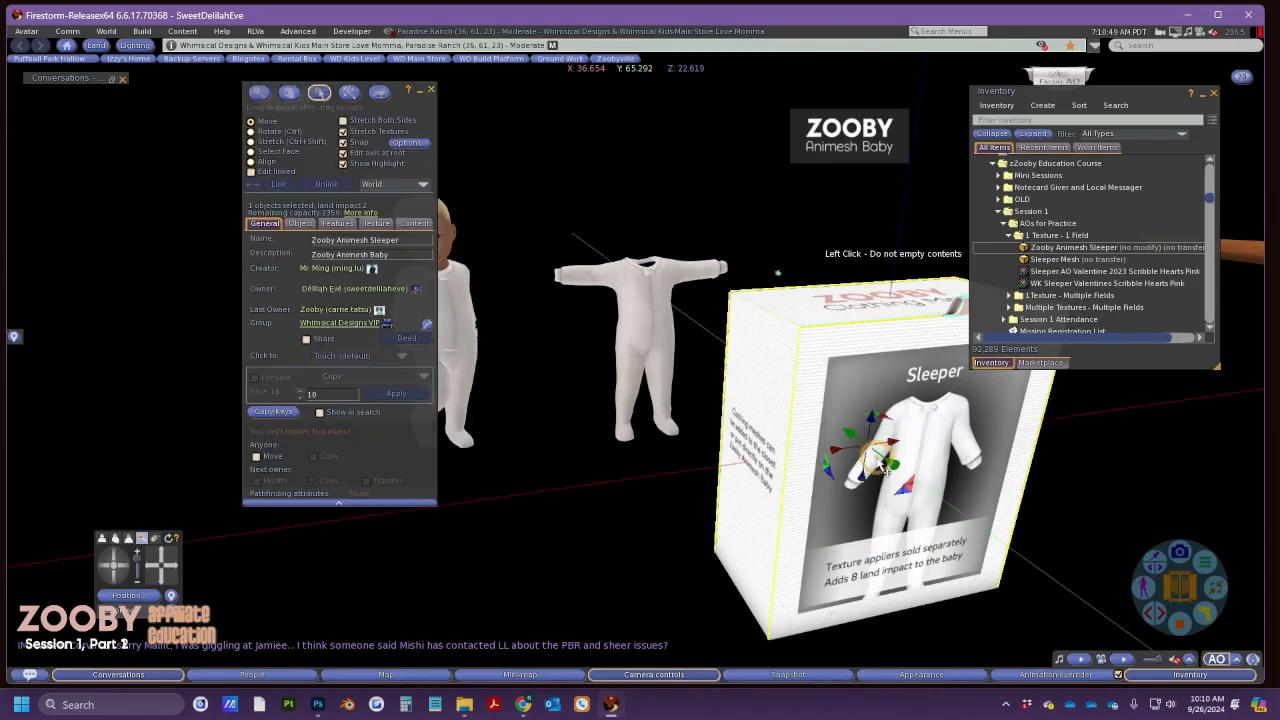
key("Delete")
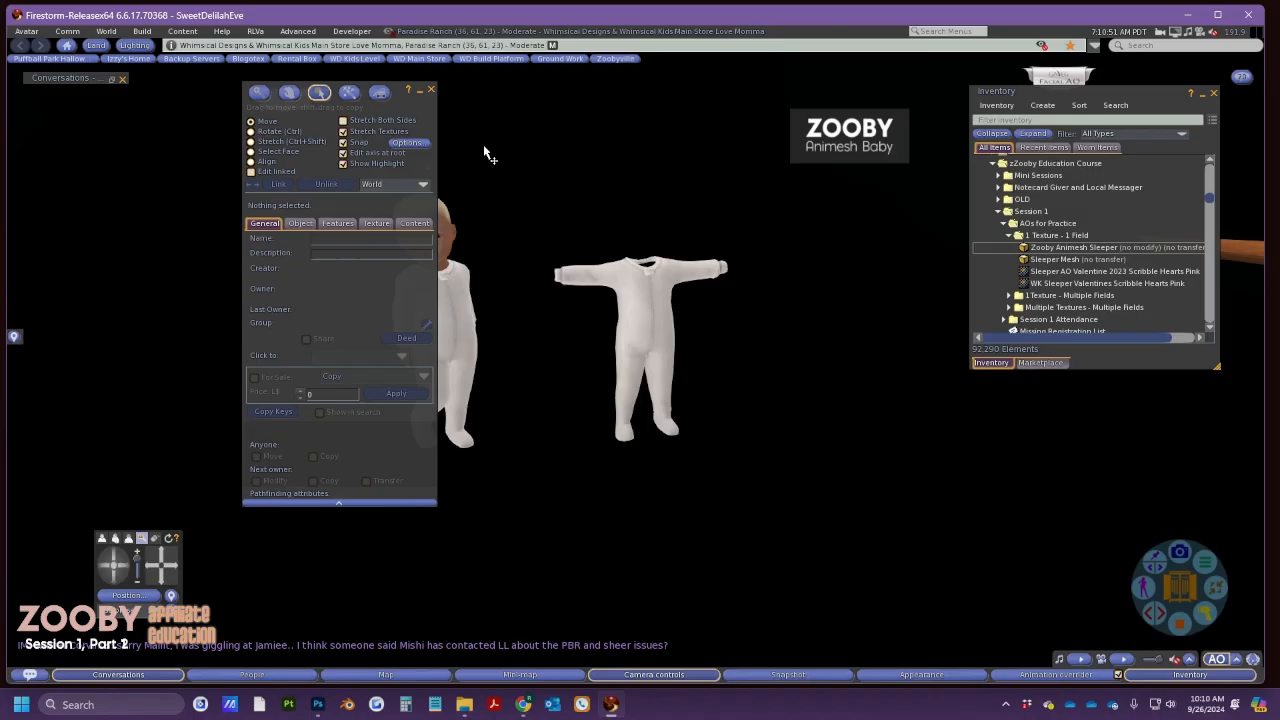
left_click(431, 89)
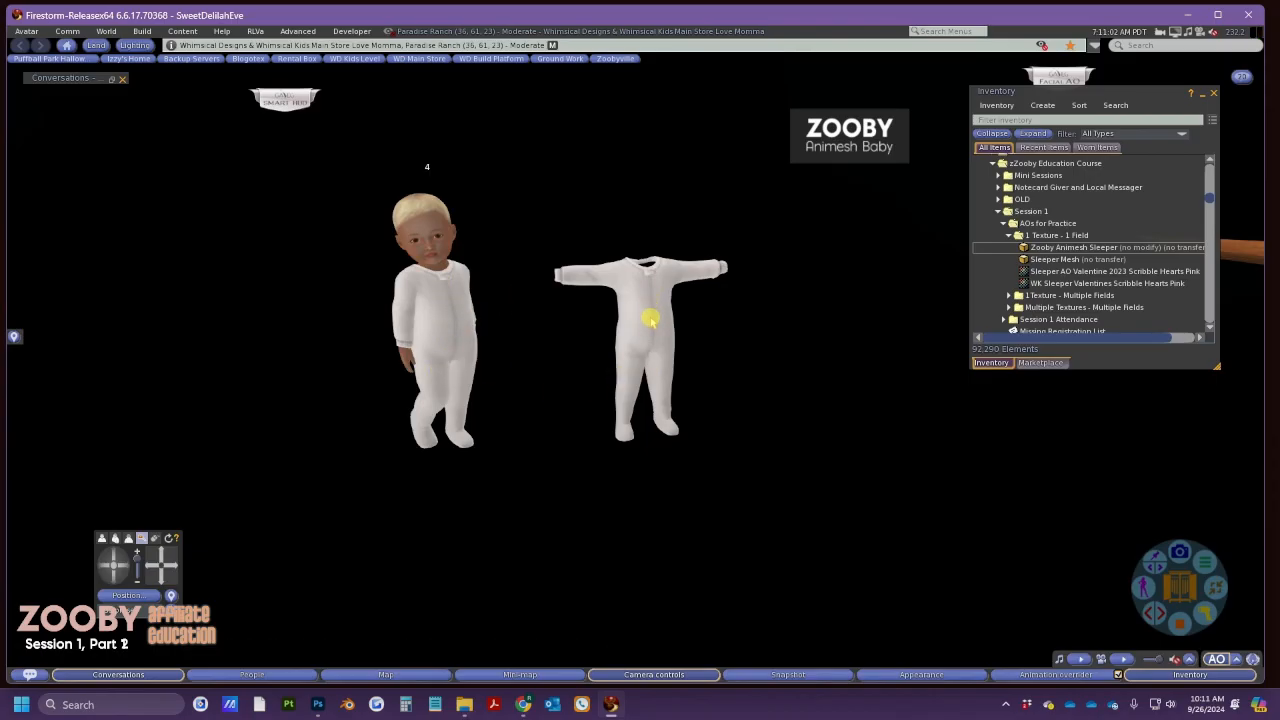
left_click(1063, 261)
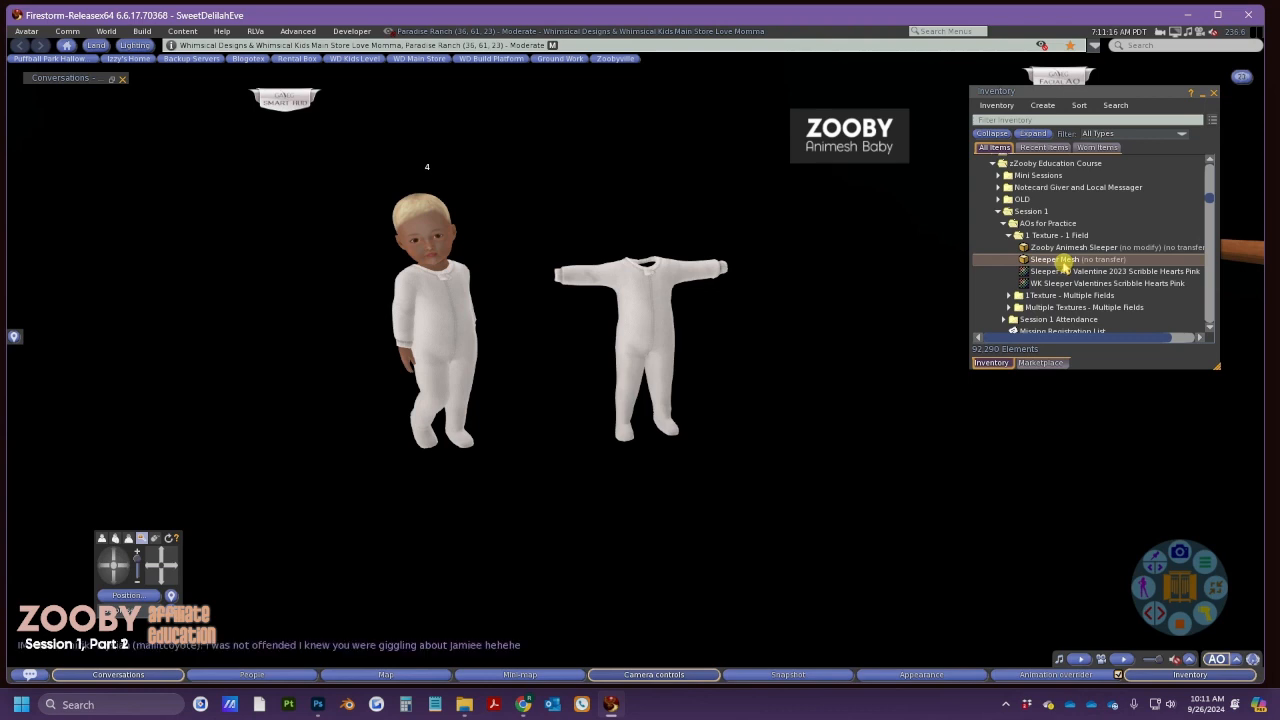
View the blank Hair Afro Dreads new-set form, then open the 2752-set Texture Sets list
key("alt+Tab")
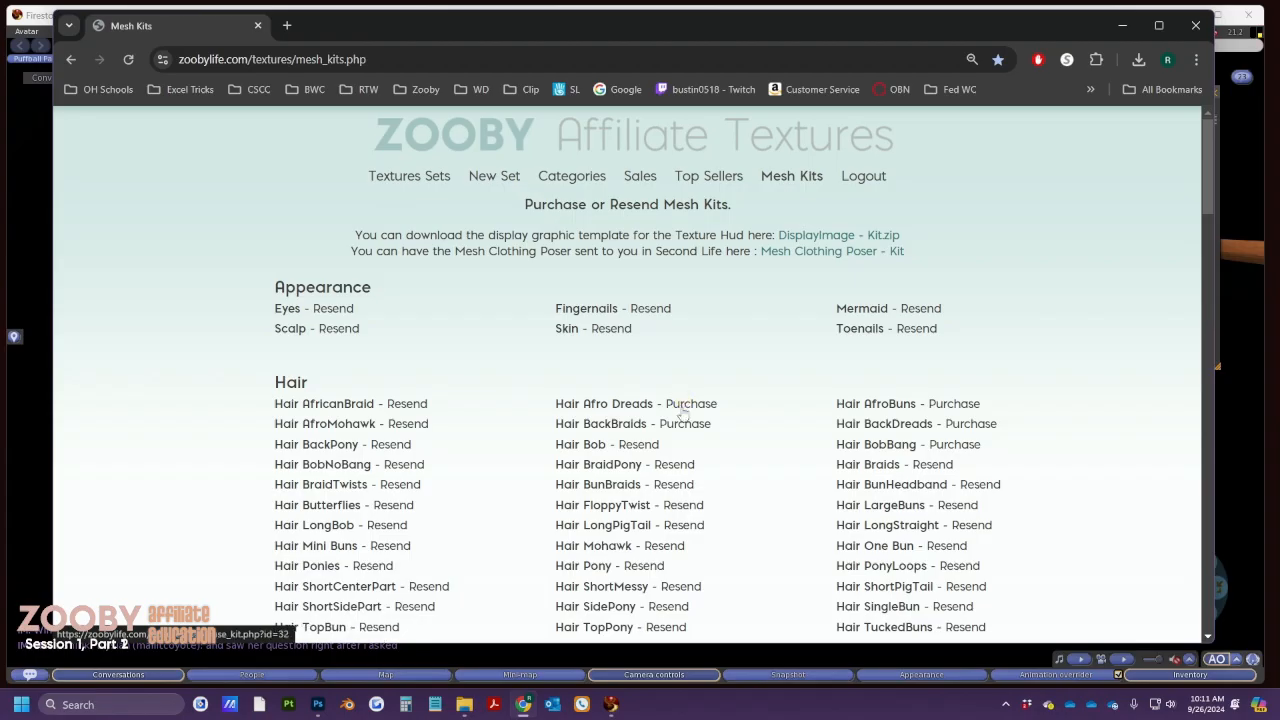
left_click(605, 406)
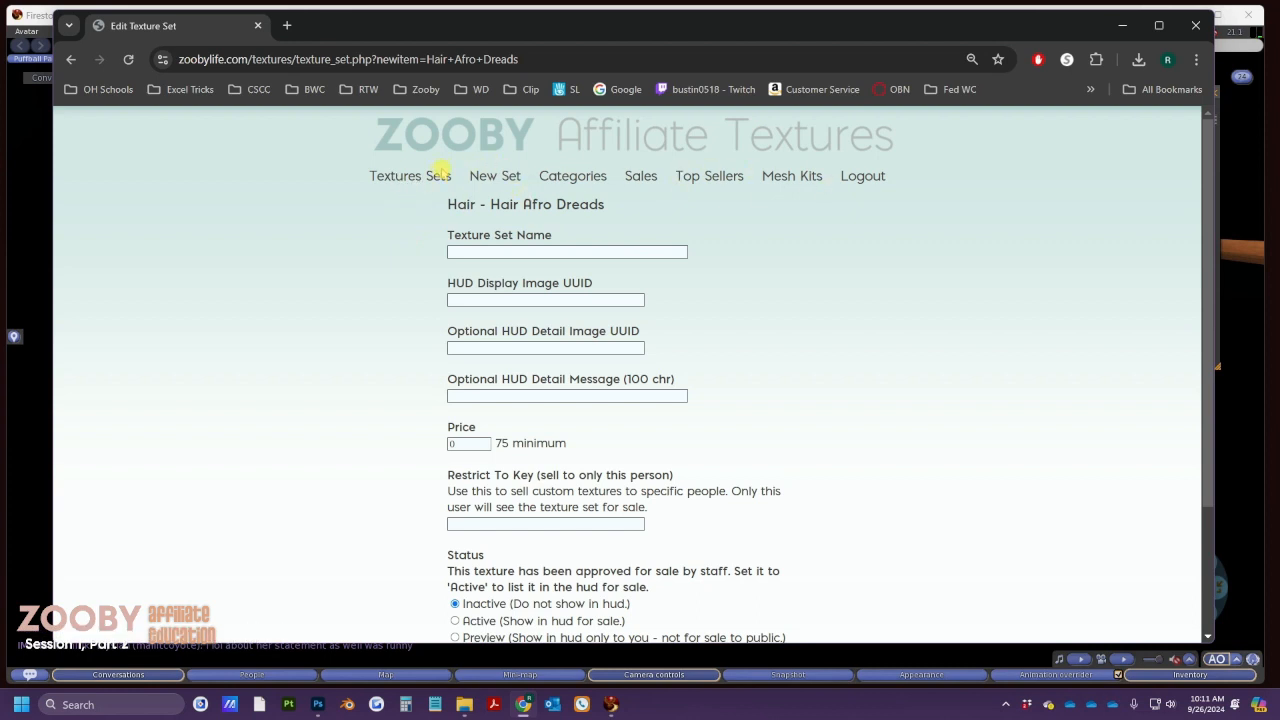
left_click(791, 178)
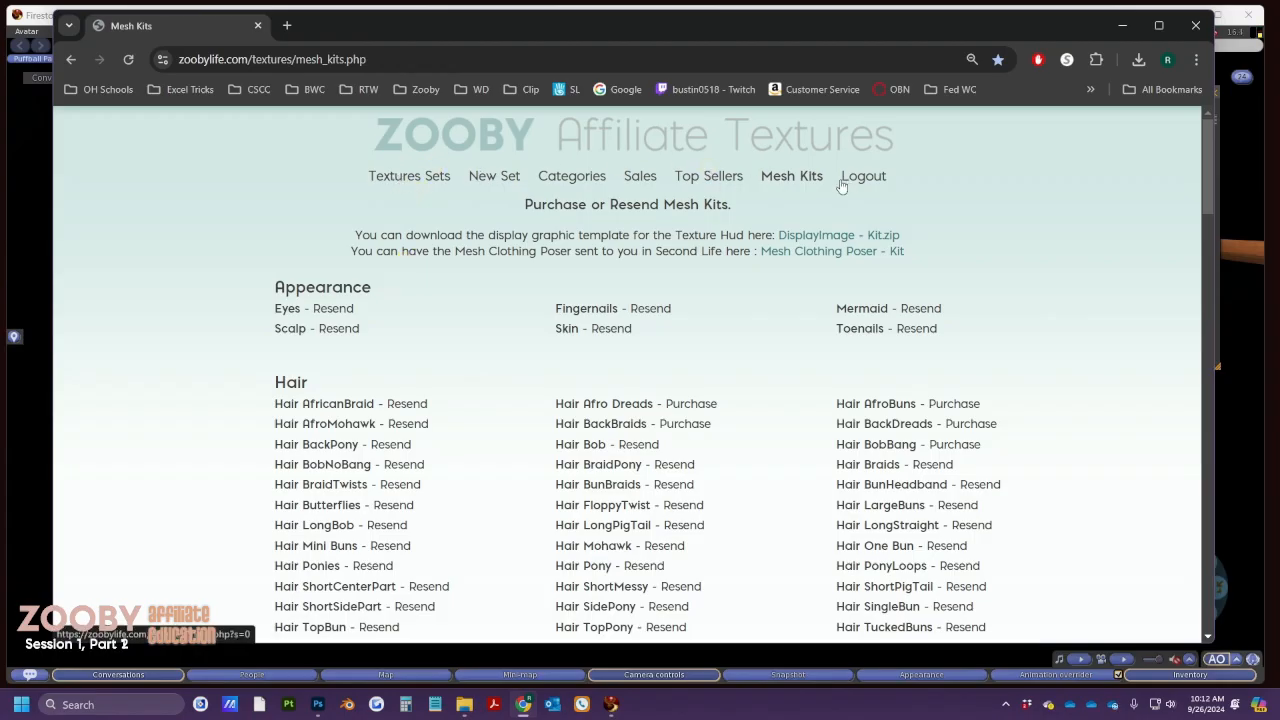
left_click(413, 177)
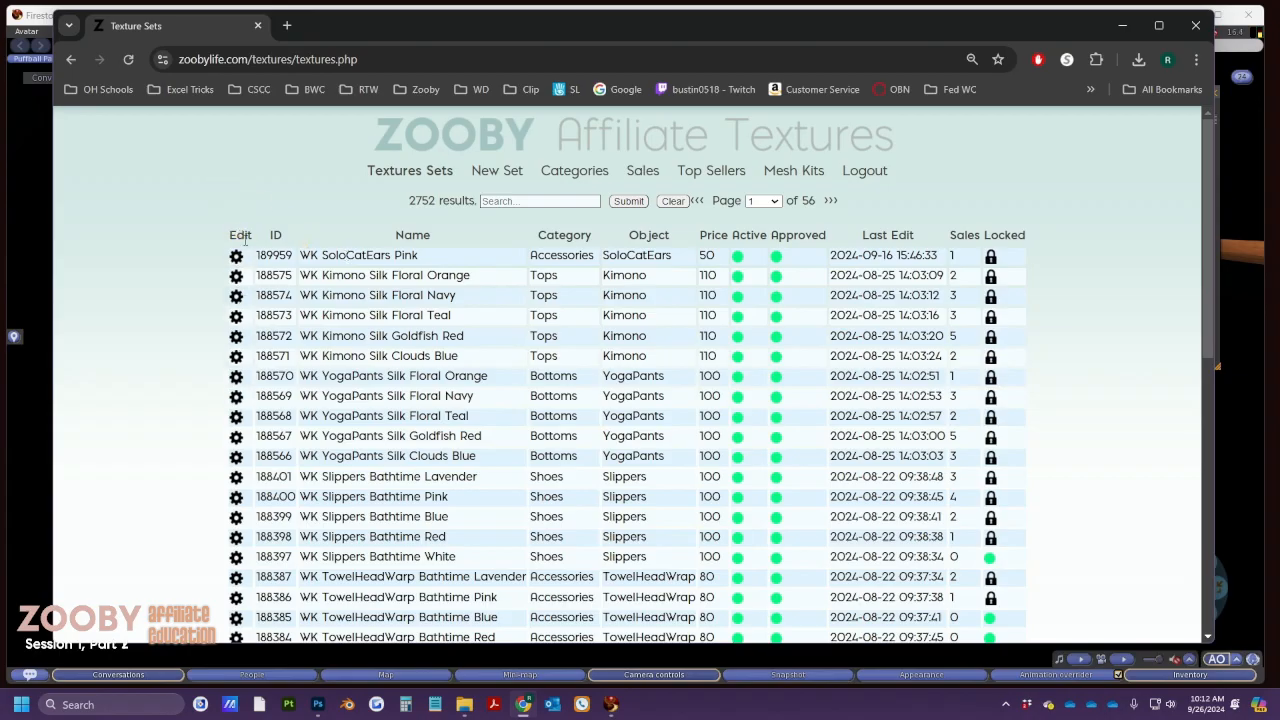
left_click(237, 258)
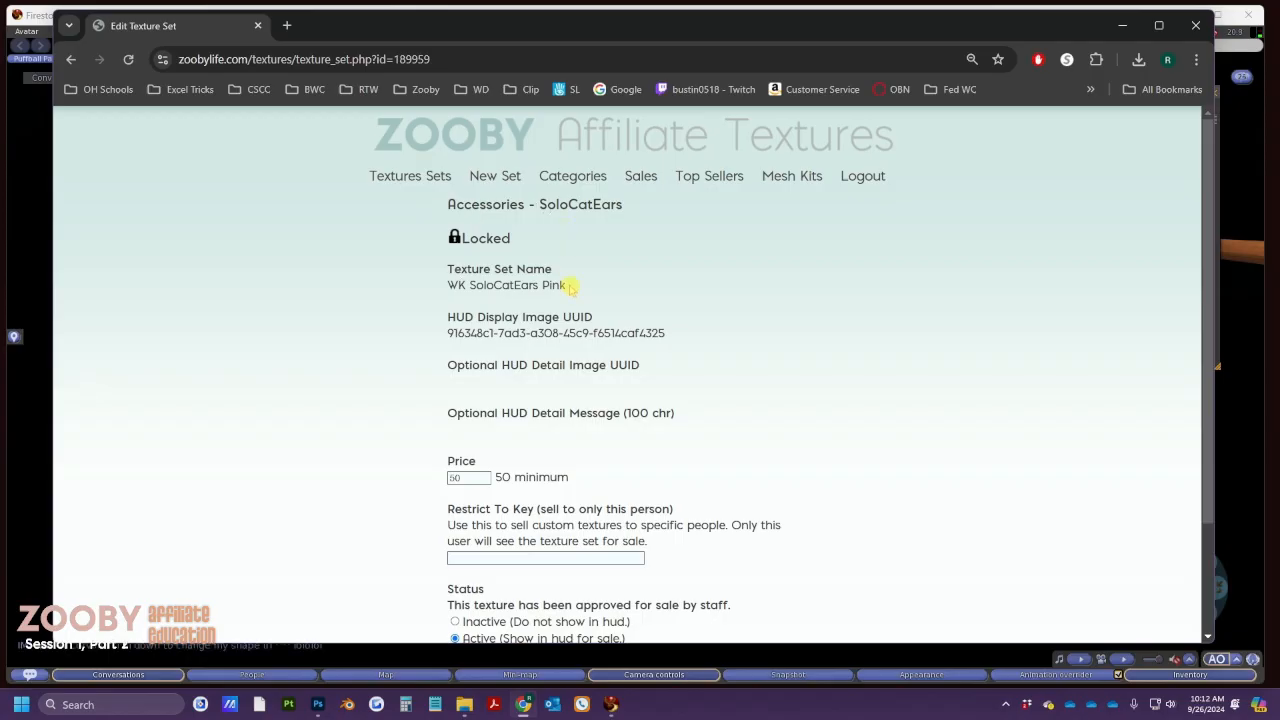
left_click_drag(511, 239, 438, 238)
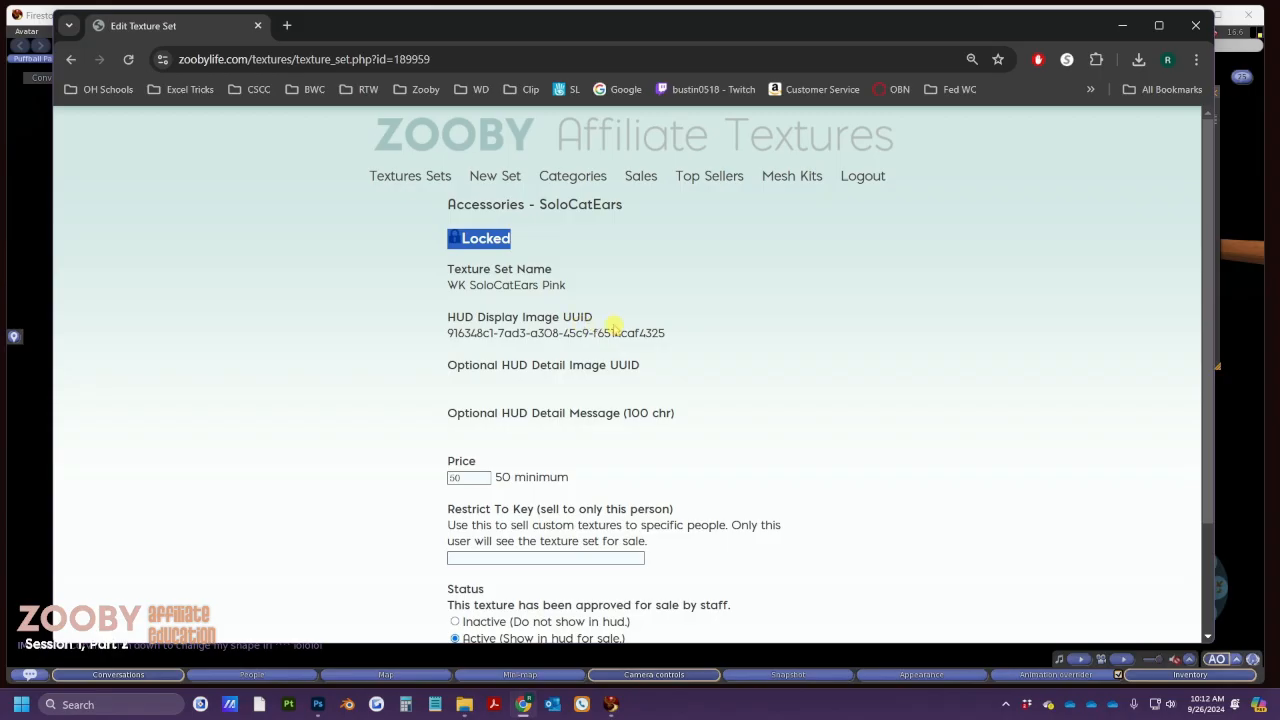
scroll(611, 333, "down", 3)
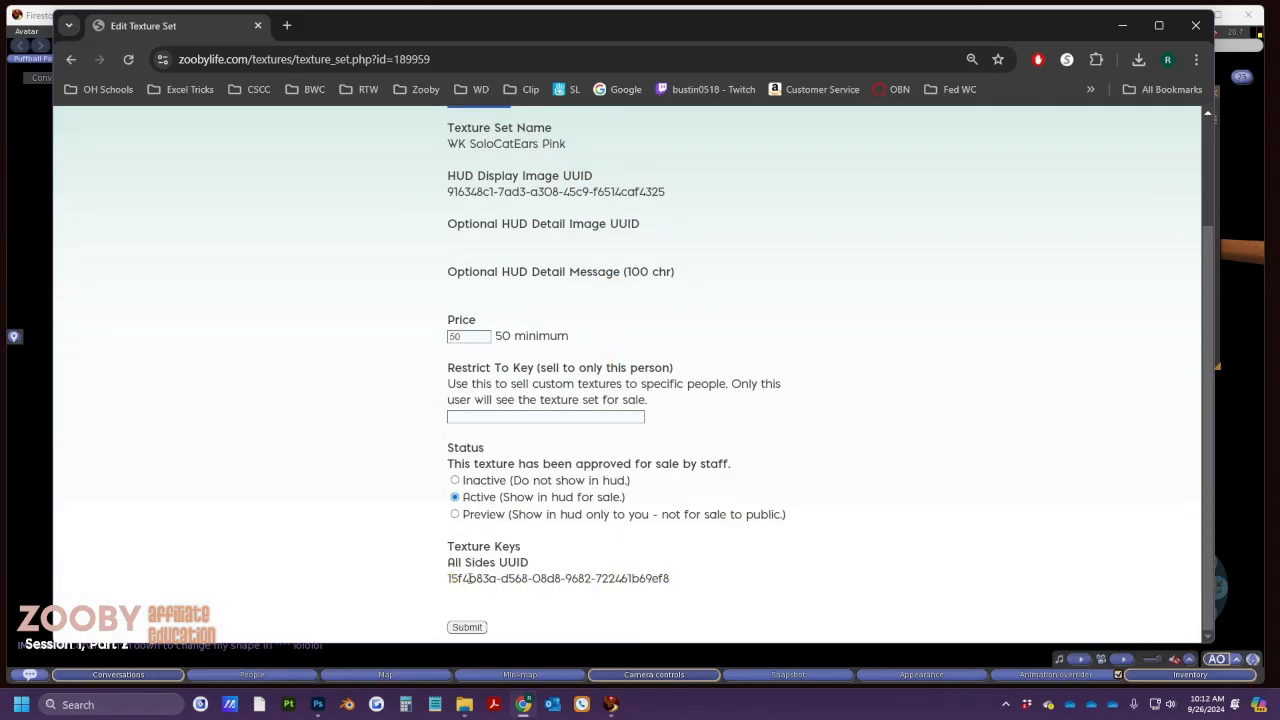
scroll(465, 577, "up", 3)
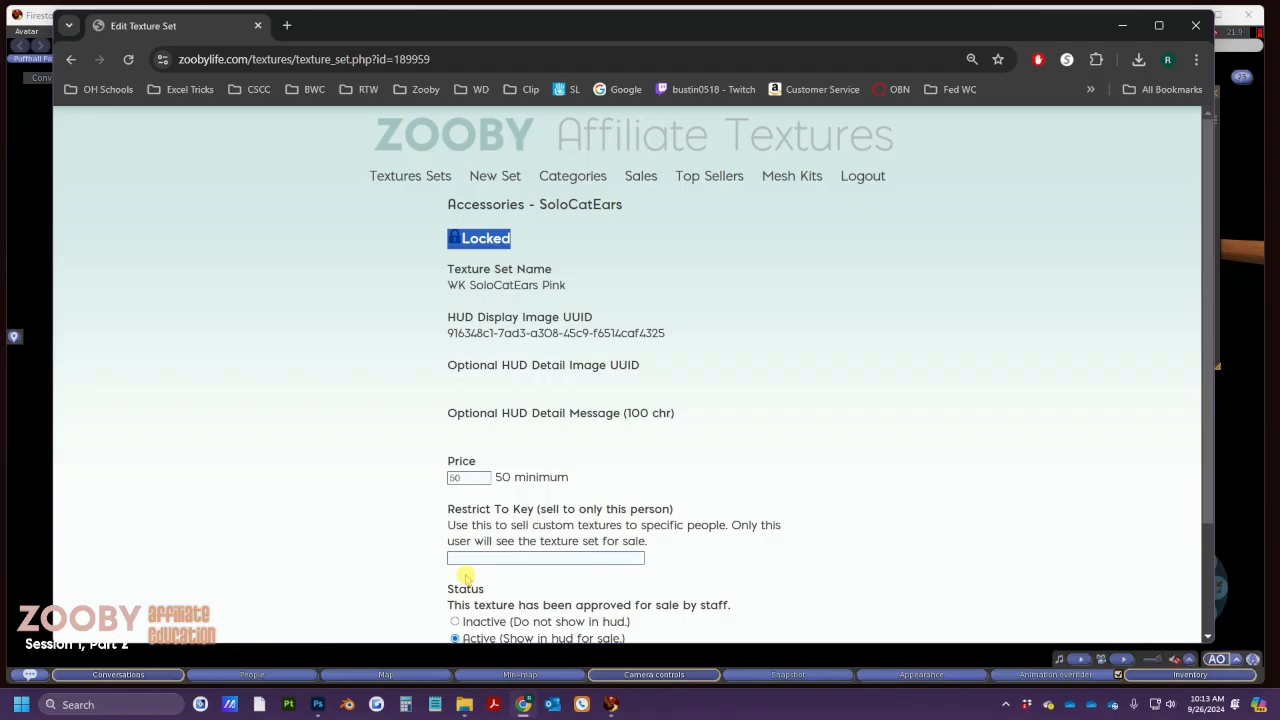
left_click(413, 177)
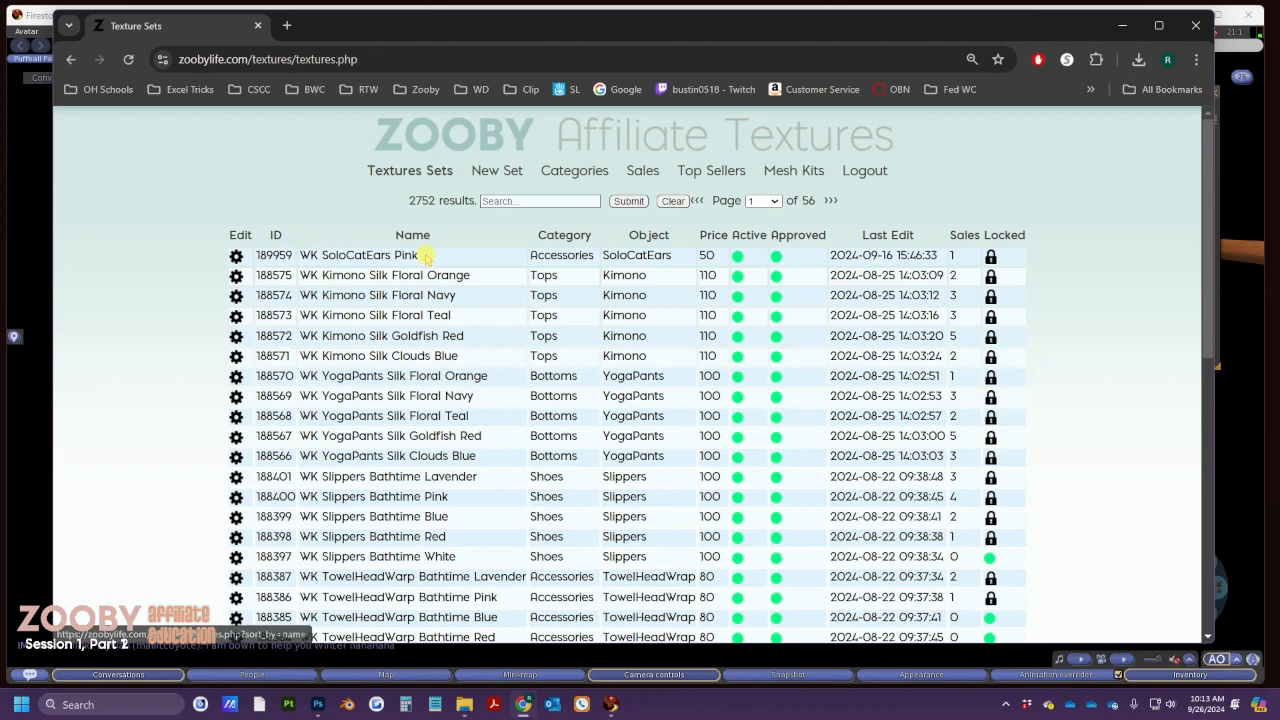
left_click_drag(425, 257, 300, 256)
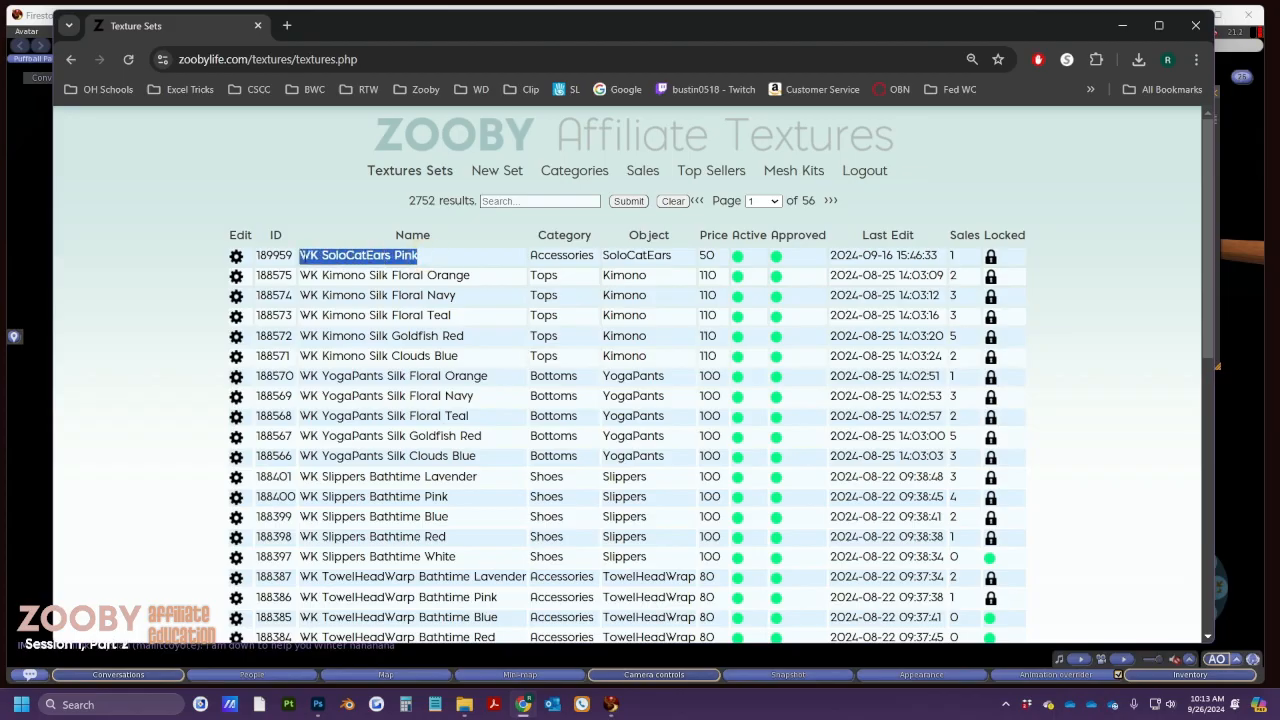
left_click(404, 302)
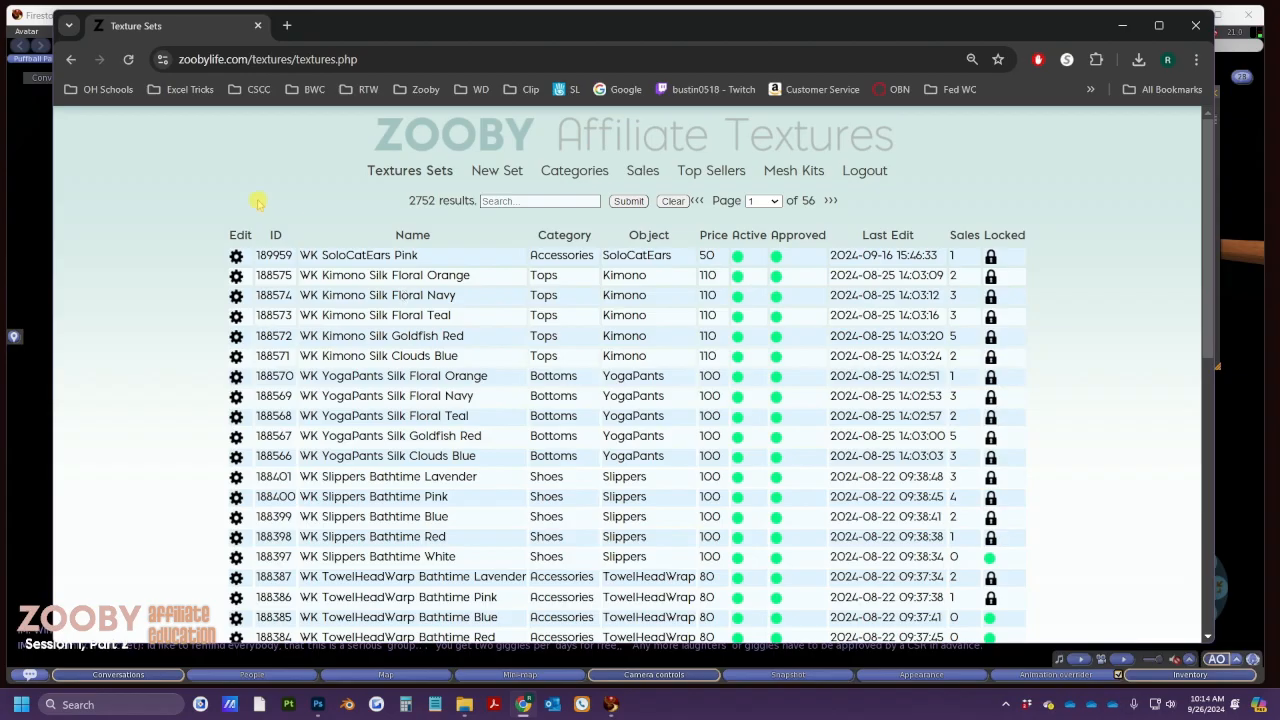
left_click_drag(322, 254, 298, 256)
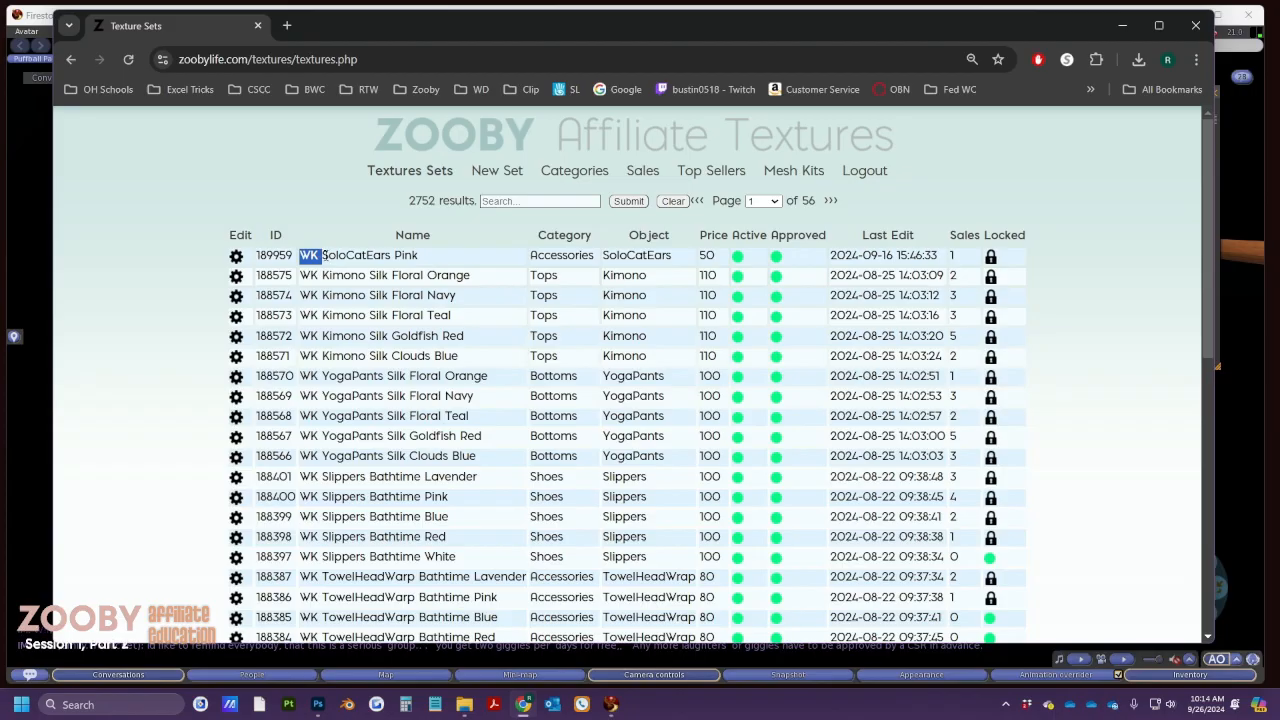
left_click_drag(316, 255, 386, 257)
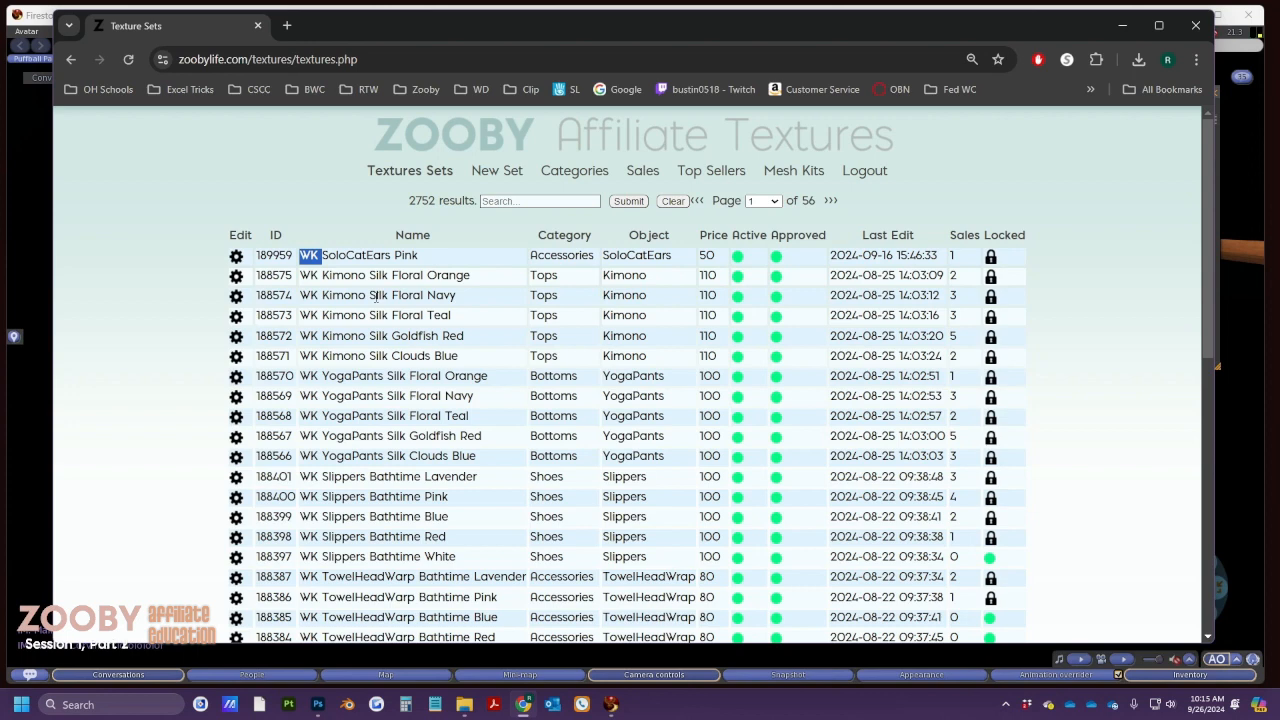
Filter texture sets by 'Halloween' (247 results), then return to Firestorm
left_click(521, 201)
type("Ha")
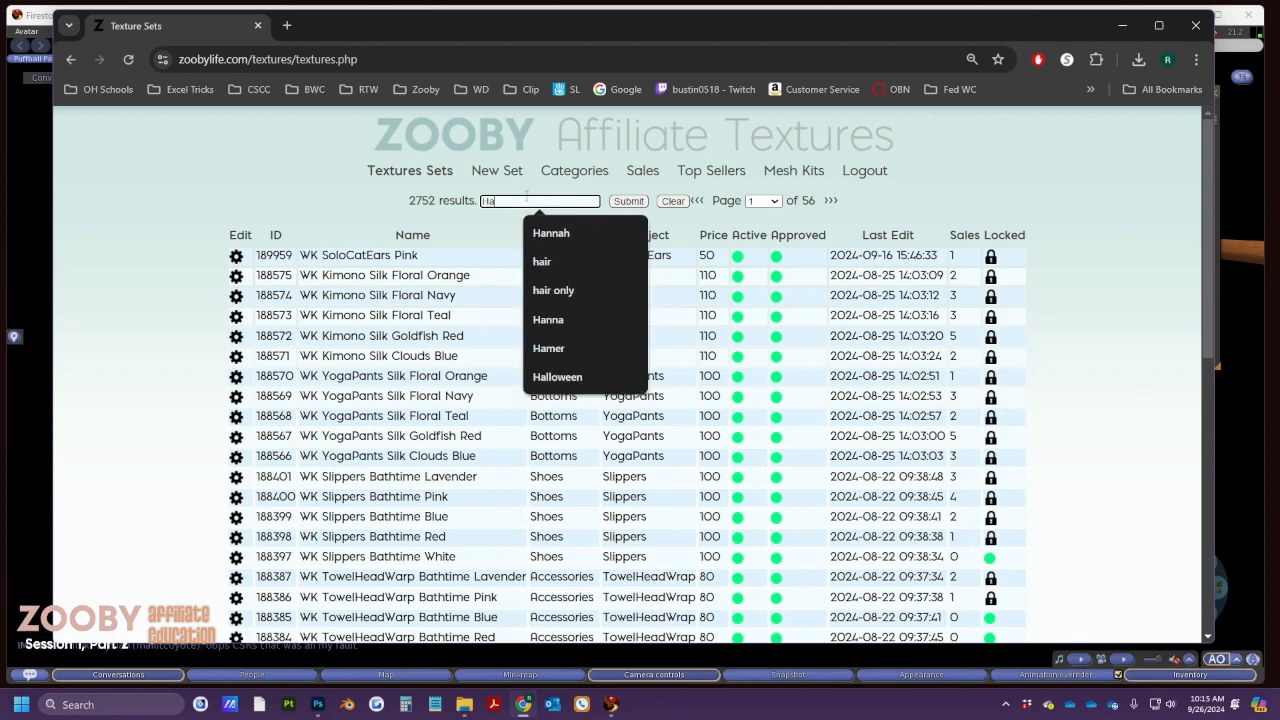
type("llowee")
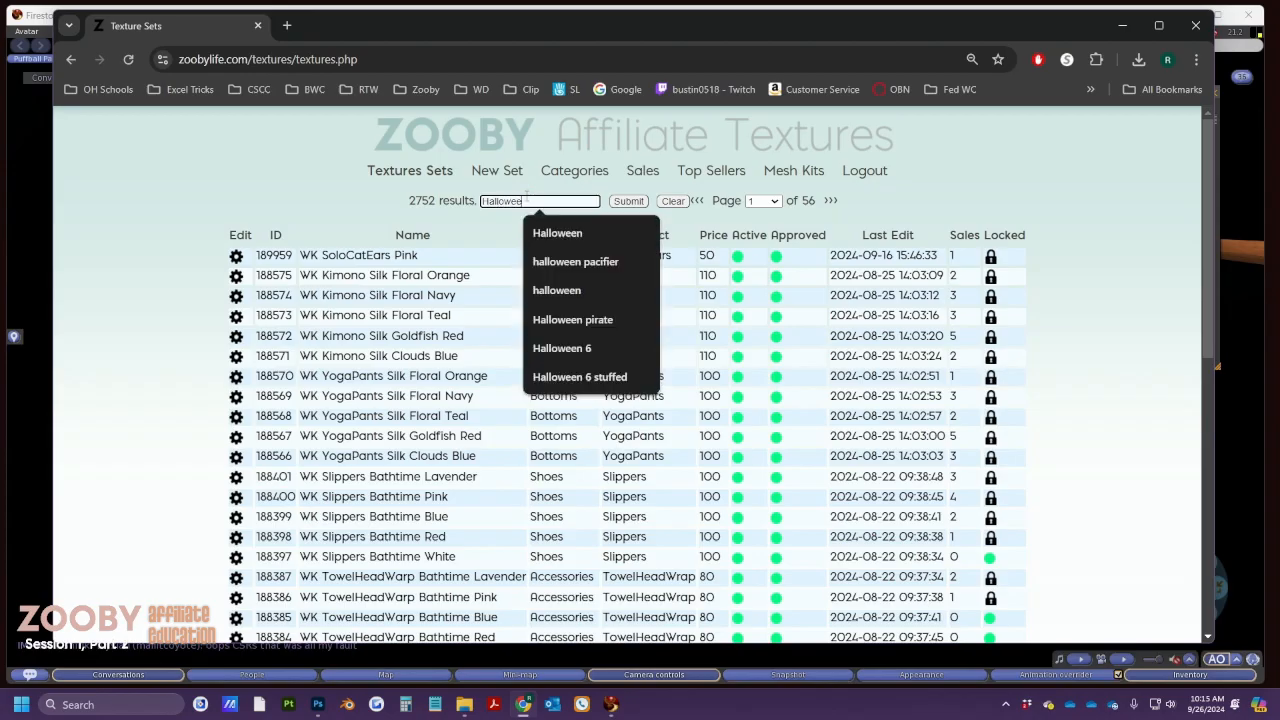
type("n")
left_click(624, 202)
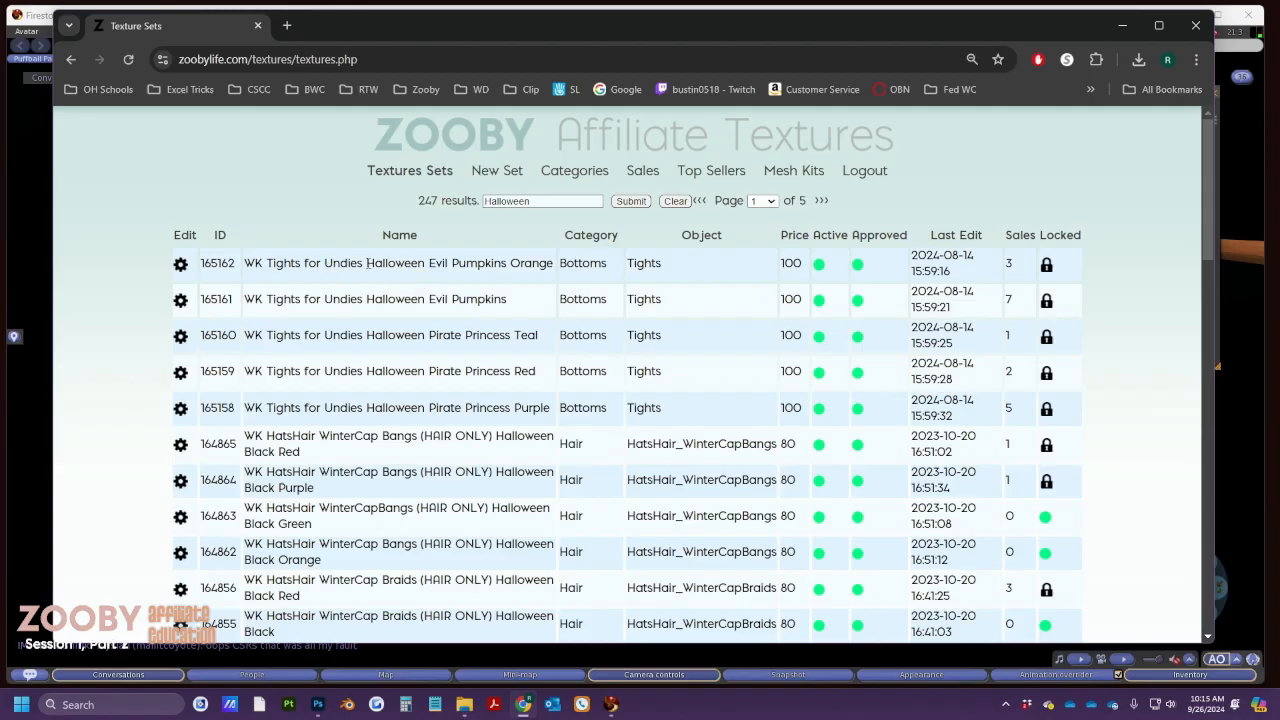
key("alt+Tab")
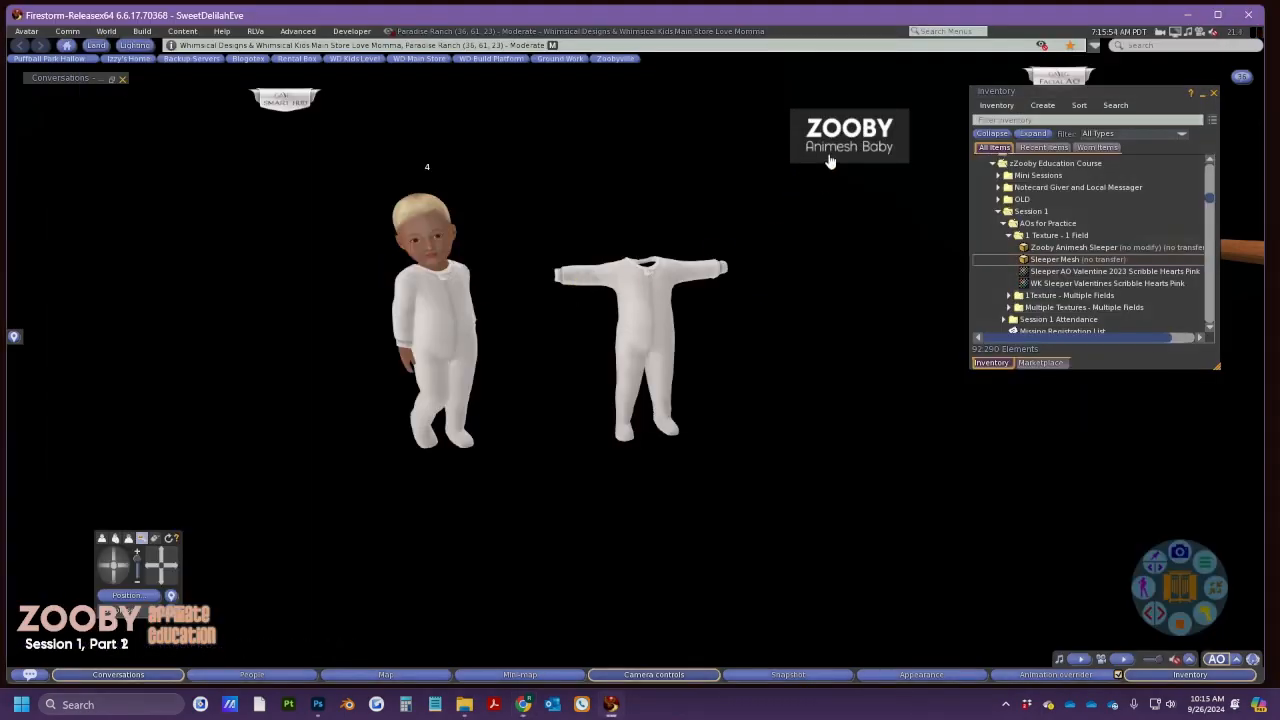
Expand the Zooby shop HUD and minimize inventory to reveal the shop grid
left_click(828, 161)
left_click(1199, 97)
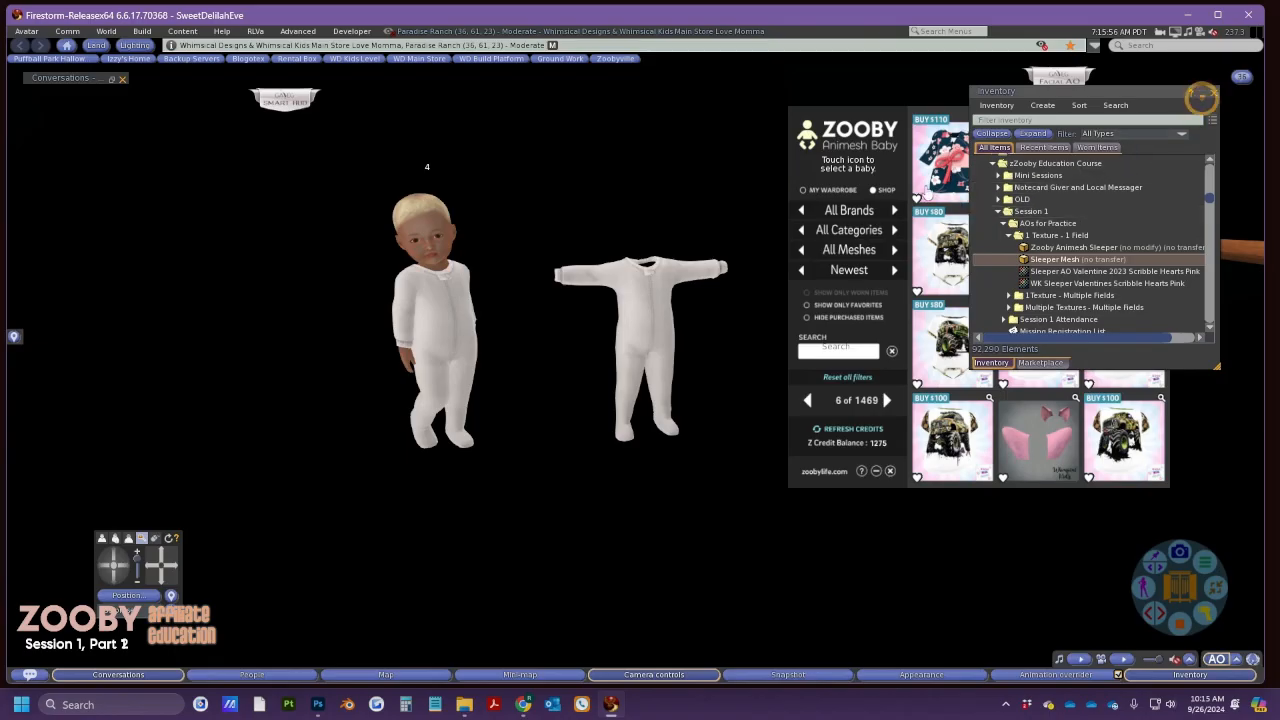
left_click(1201, 92)
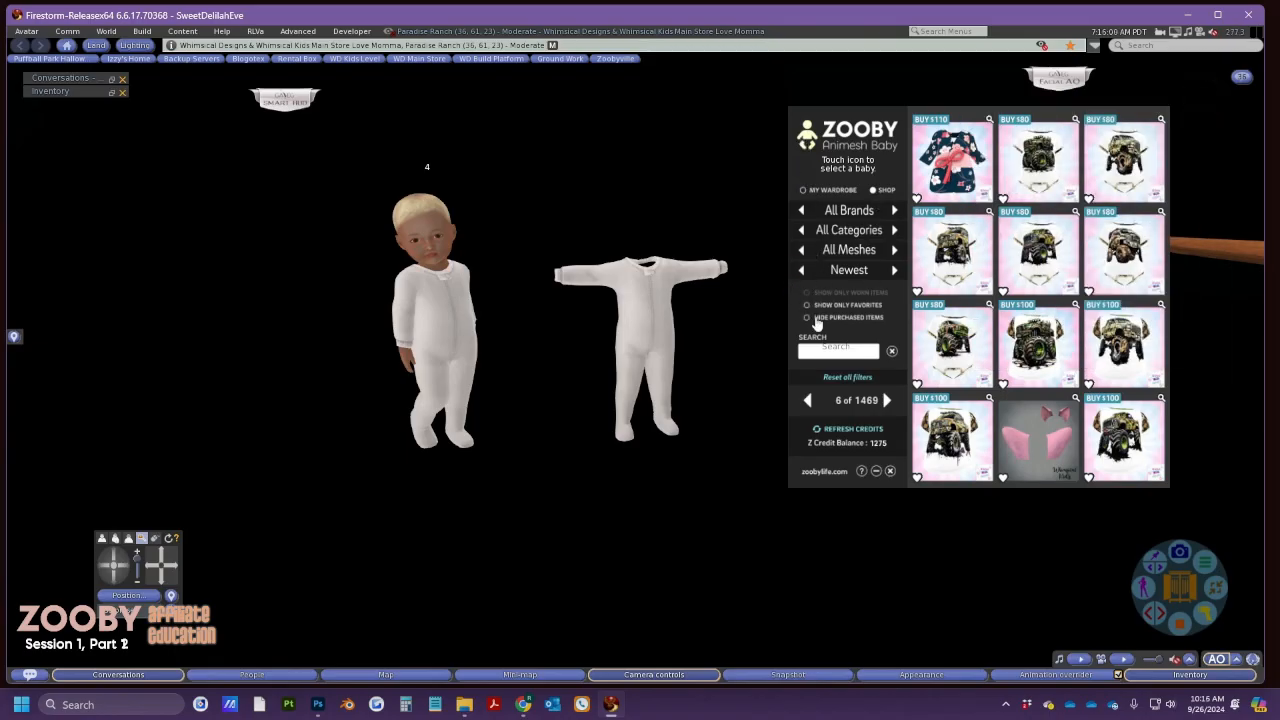
Search the shop HUD for 'Halloween', then return to Chrome's Texture Sets page
left_click(838, 350)
left_click(1124, 123)
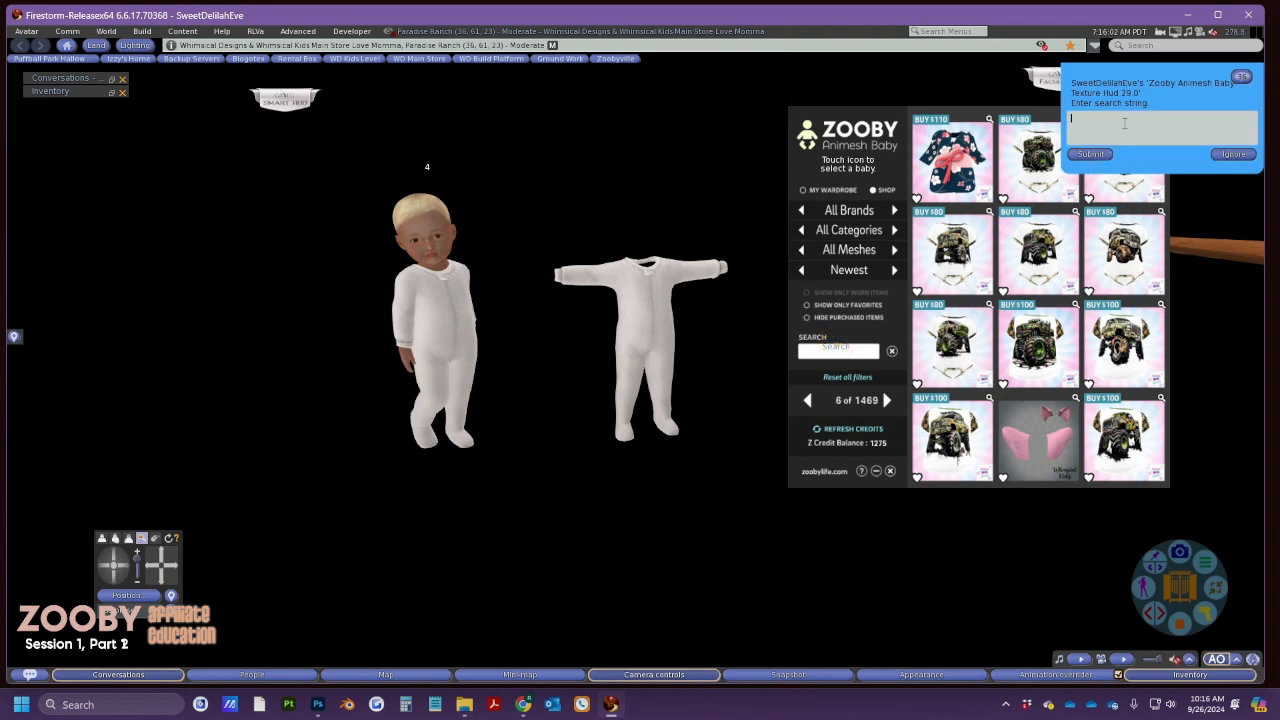
type("Halloween")
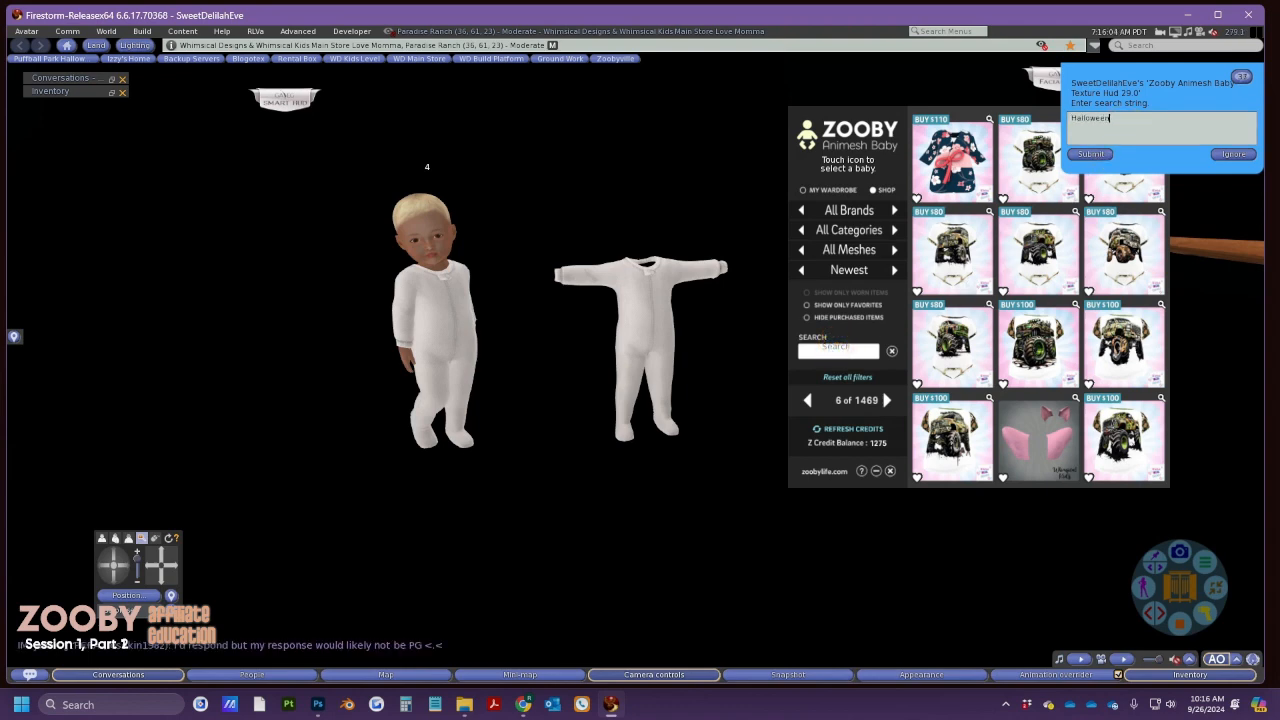
left_click(1090, 155)
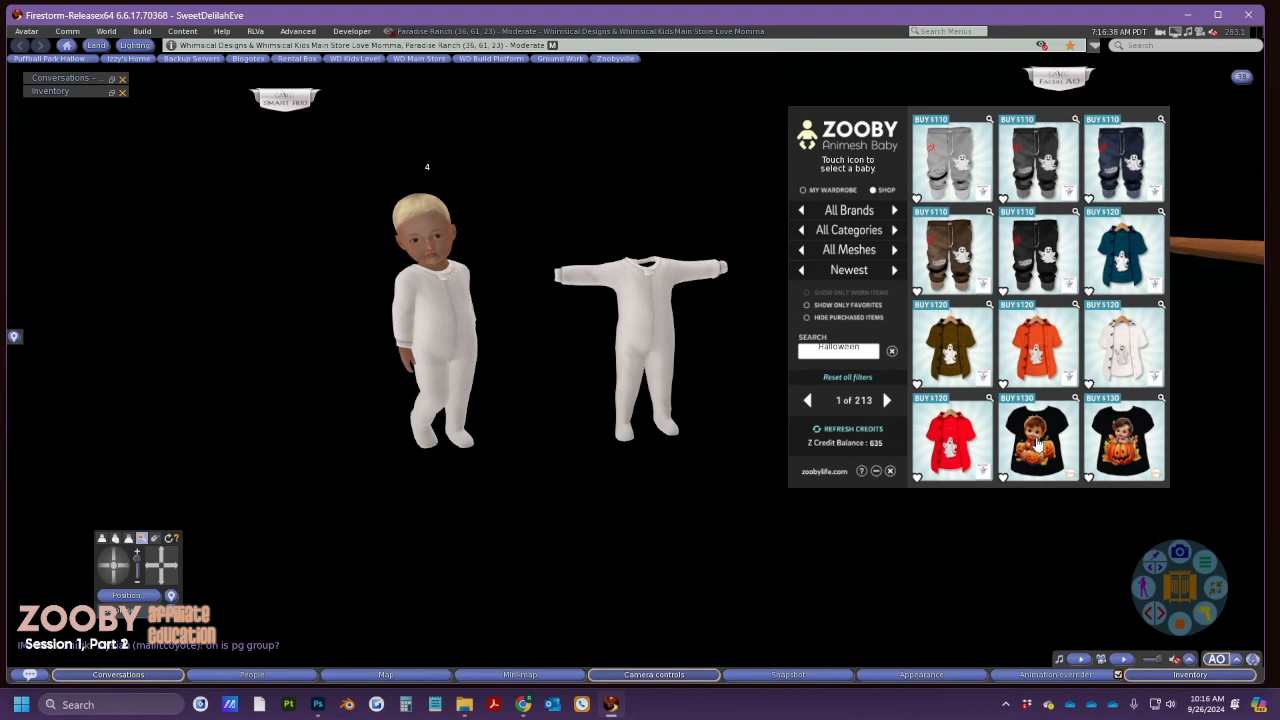
key("alt+Tab")
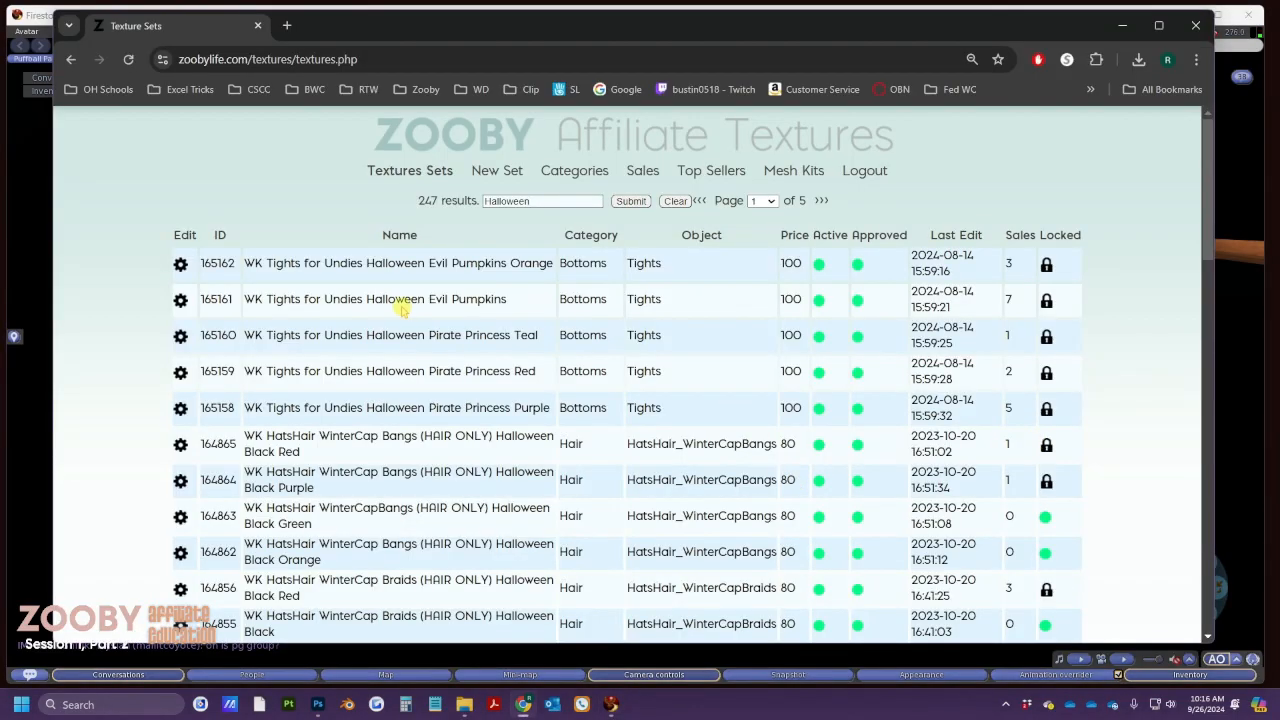
left_click_drag(322, 262, 364, 262)
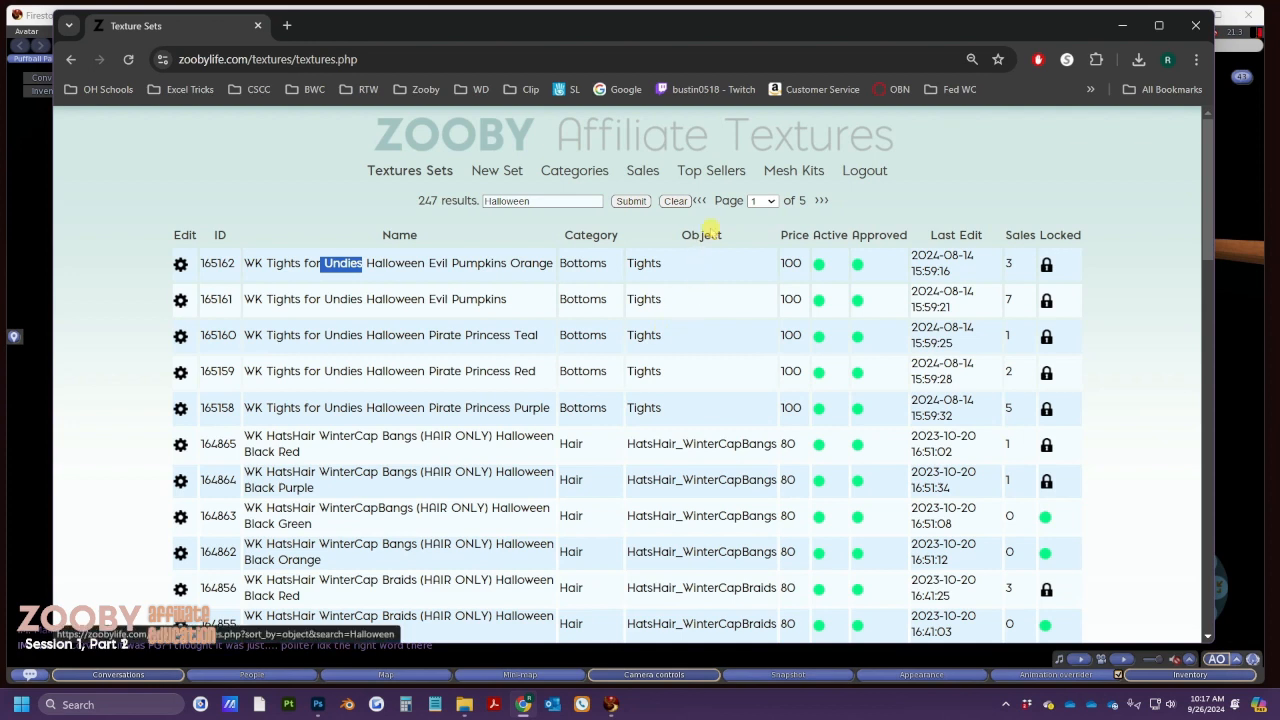
double_click(630, 263)
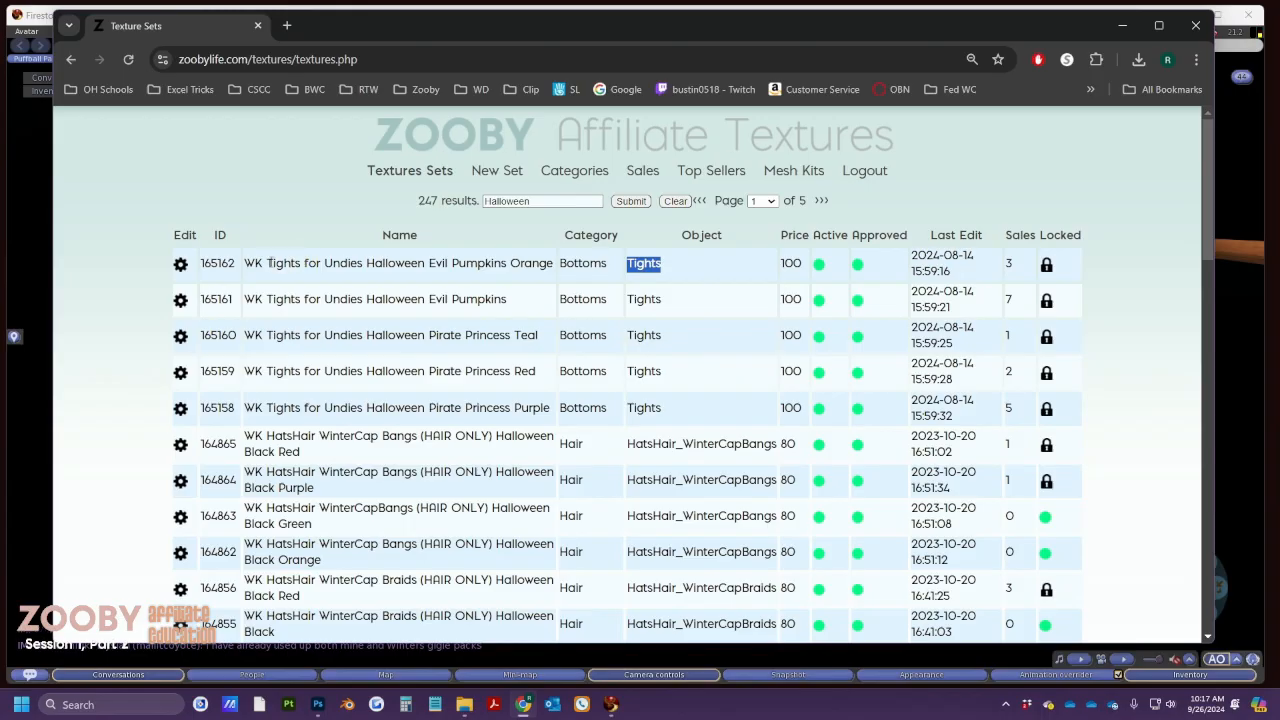
left_click_drag(266, 264, 364, 266)
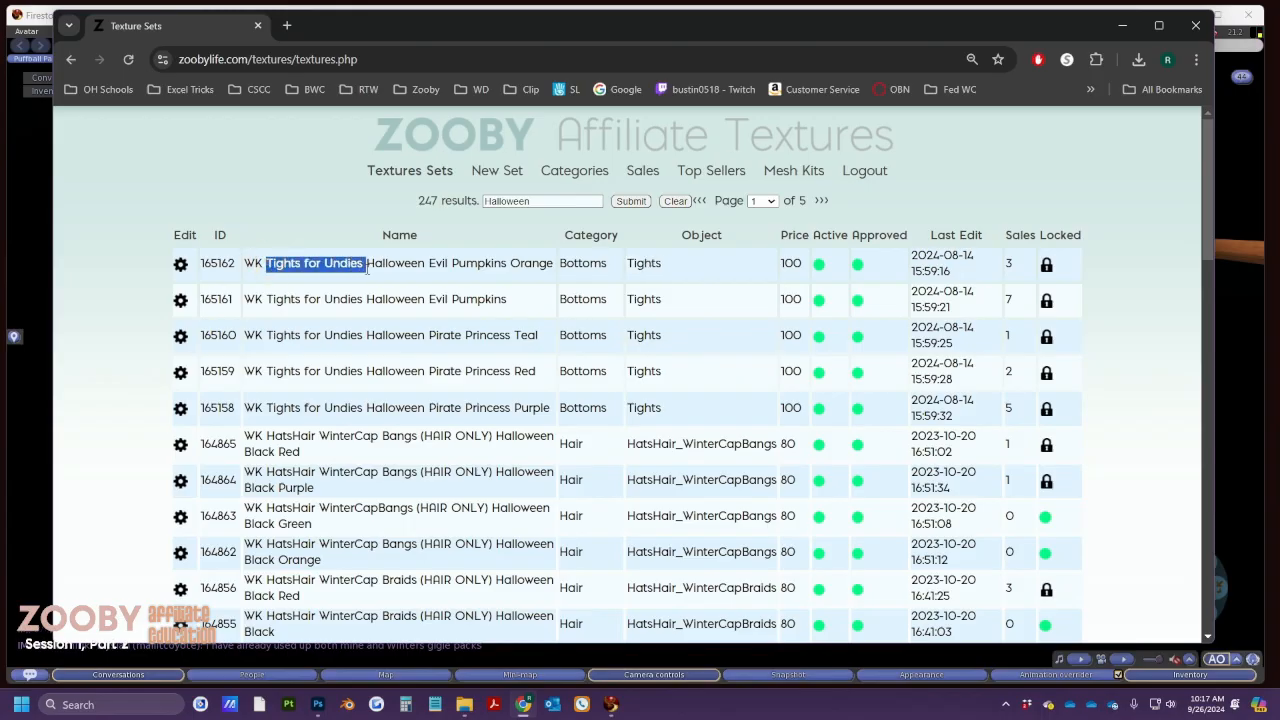
left_click(268, 262)
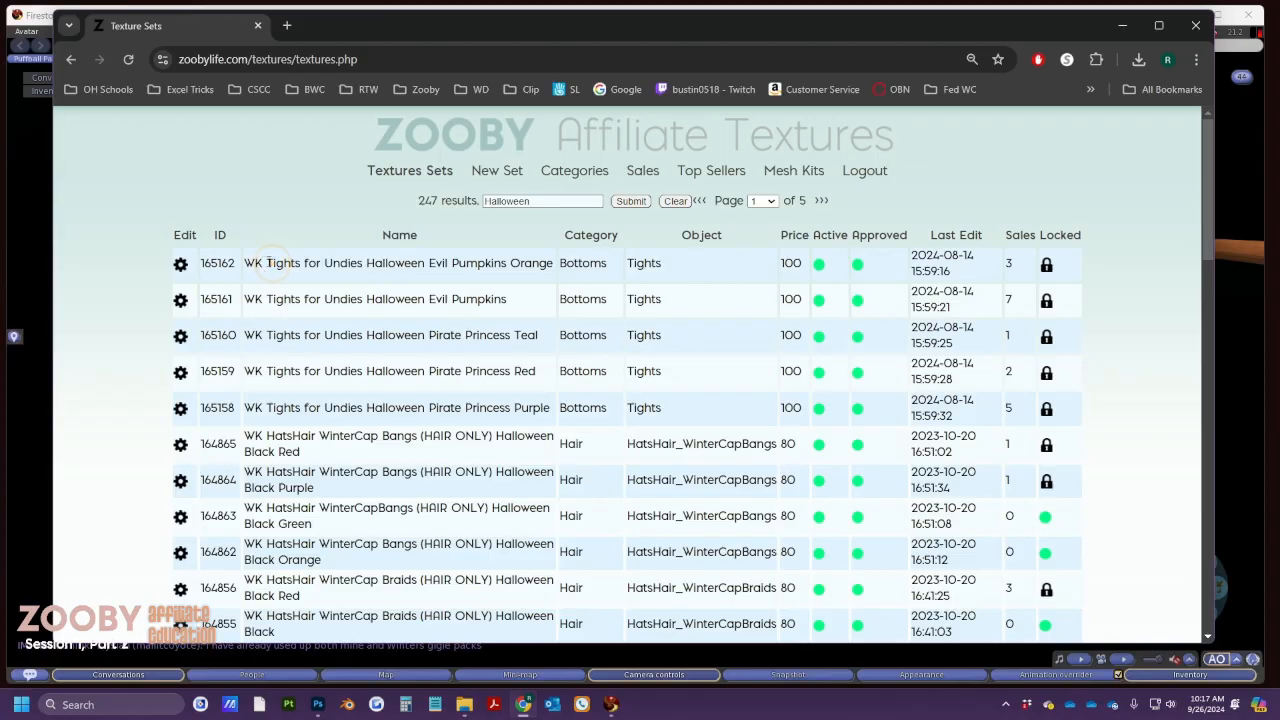
double_click(268, 262)
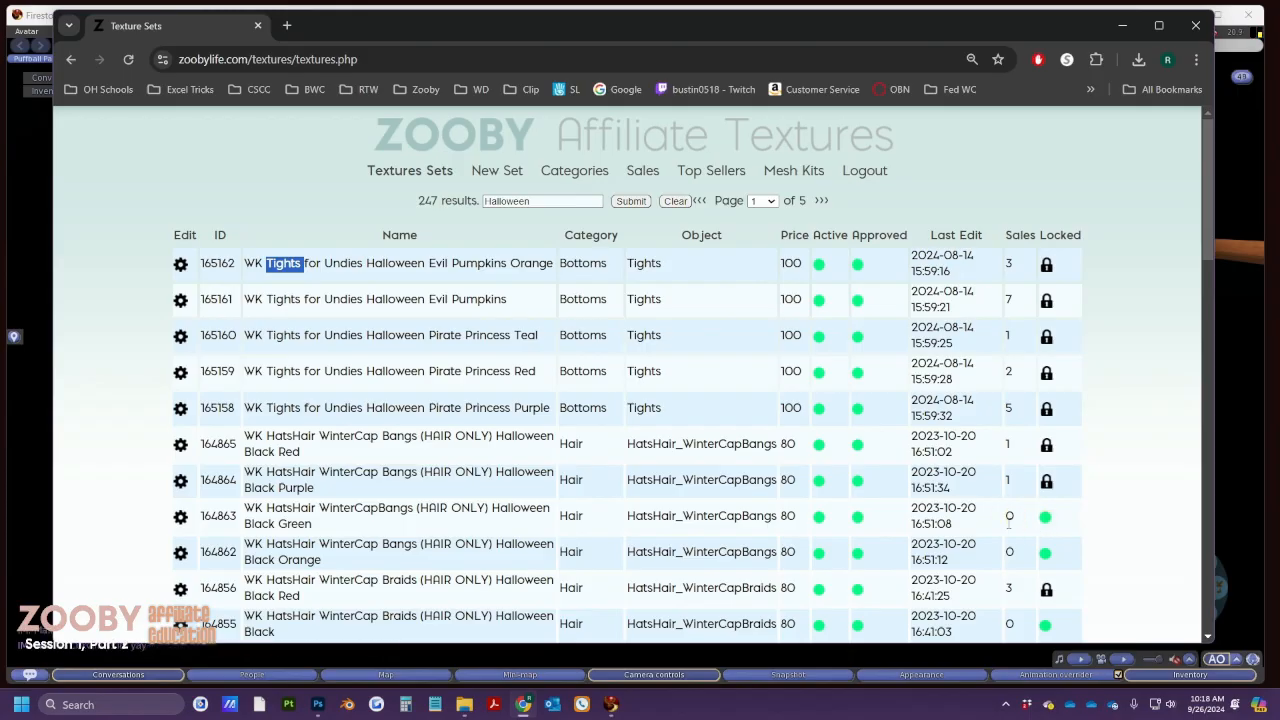
Open set 164863's WinterCapBangs Halloween edit form in a new tab and focus the Winter Cap UUID field
right_click(181, 517)
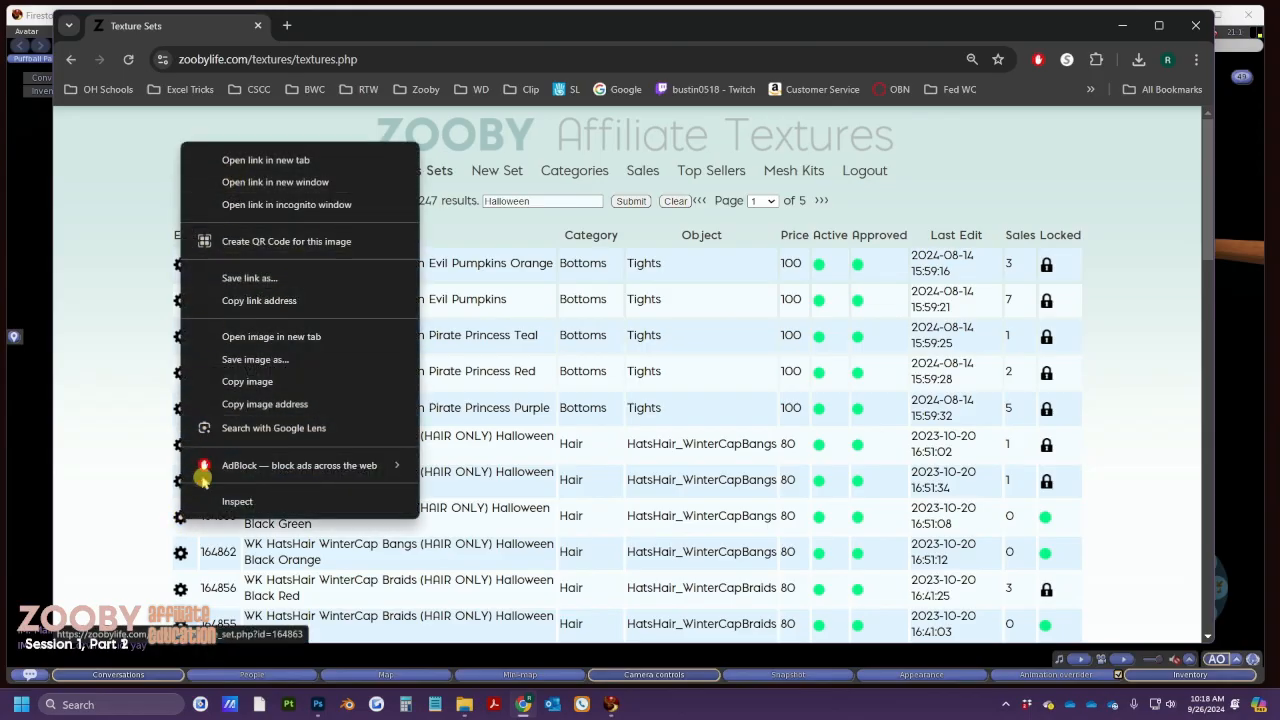
left_click(250, 160)
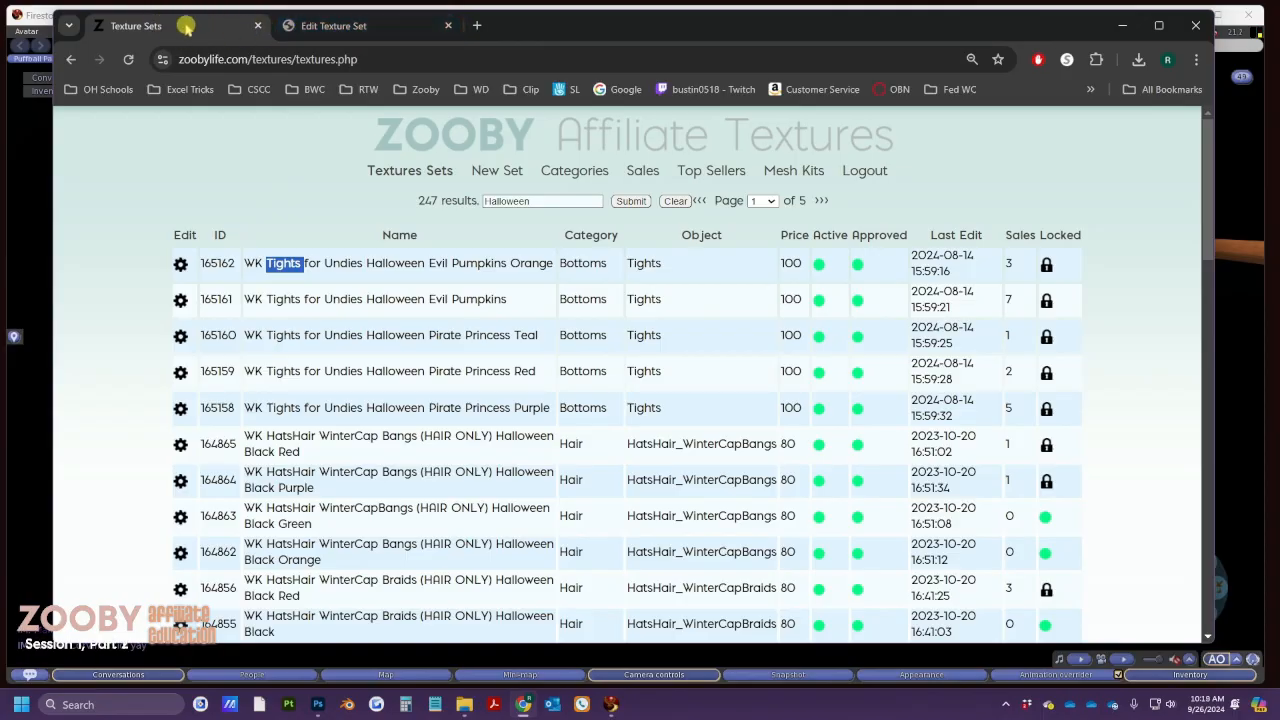
left_click(337, 25)
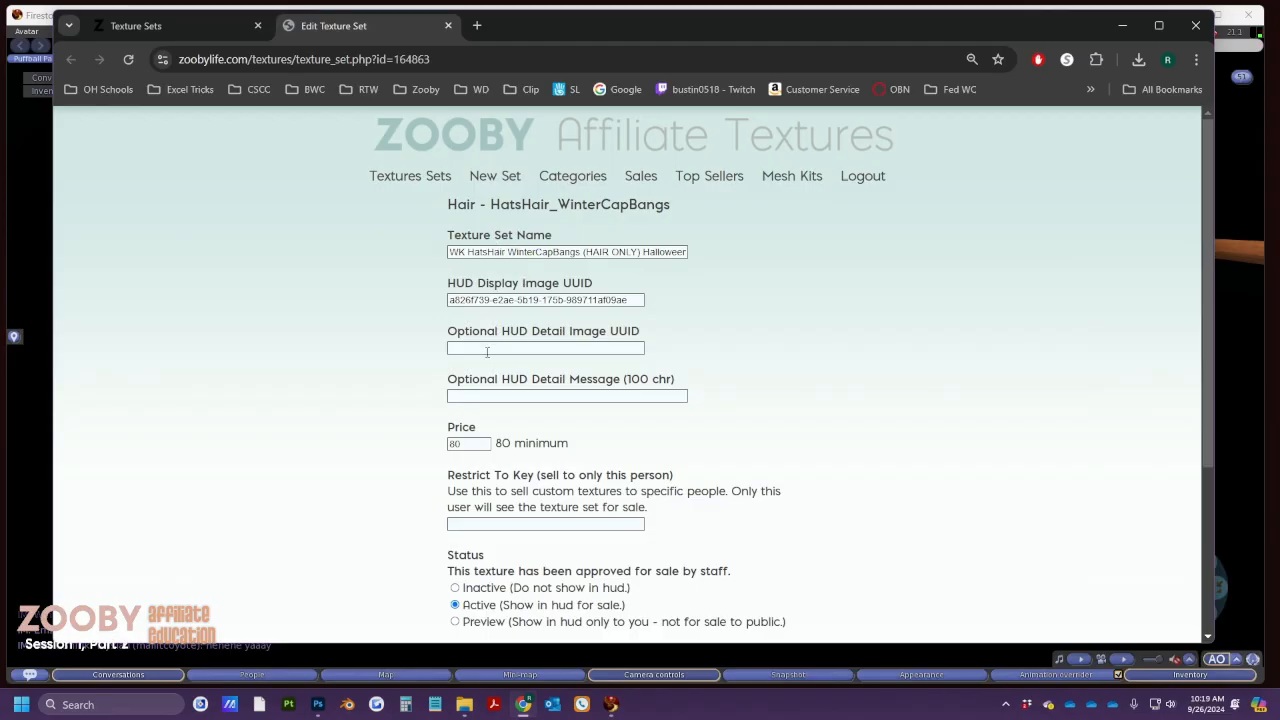
scroll(510, 445, "down", 1)
scroll(510, 445, "down", 2)
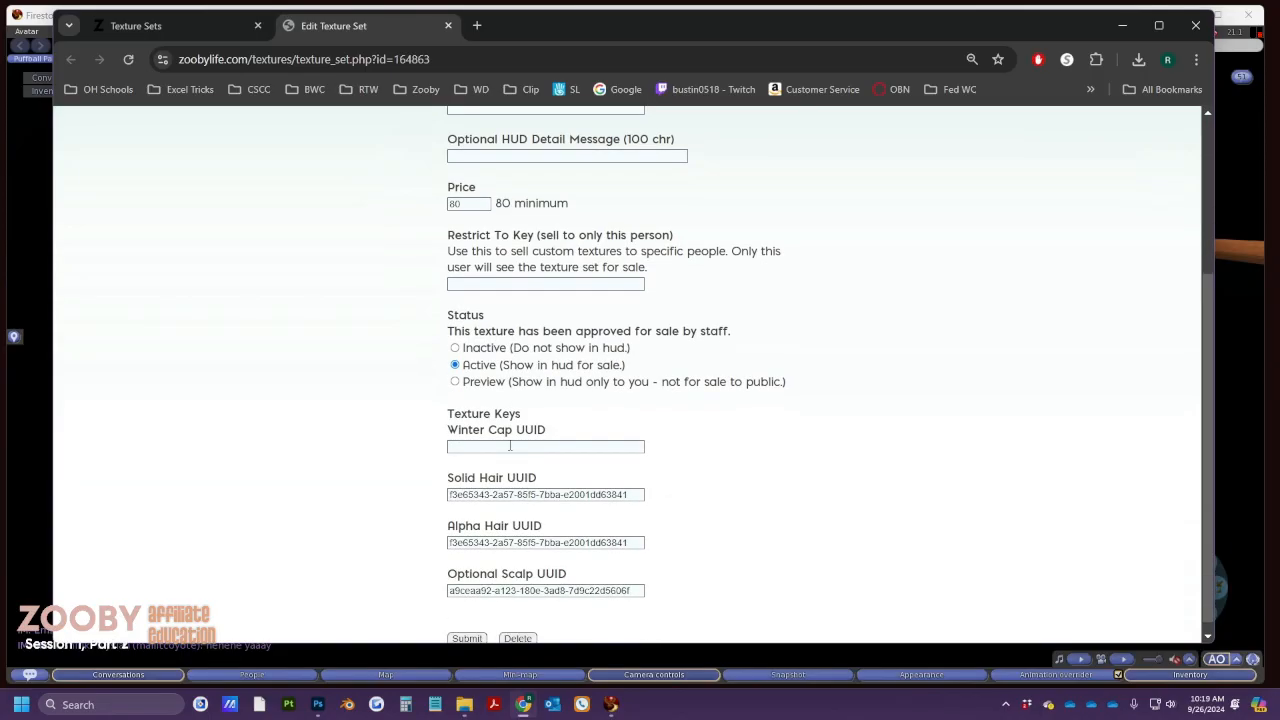
left_click(510, 436)
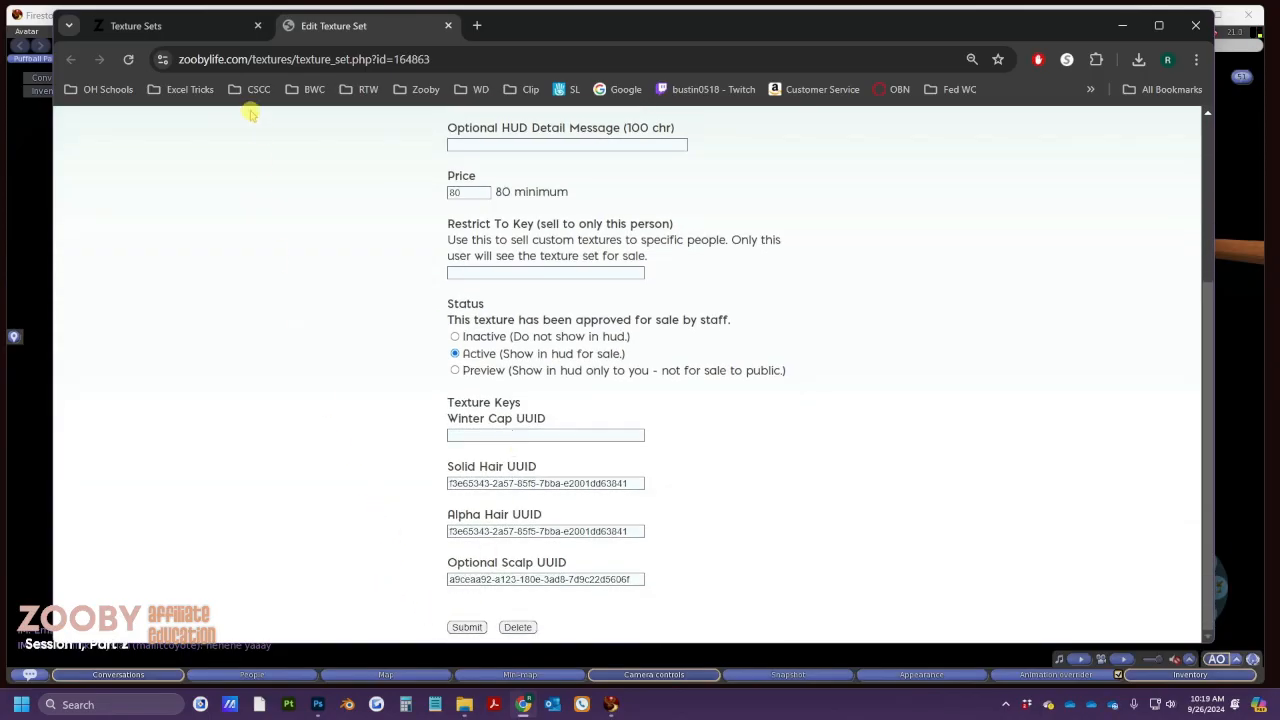
Open set 164865's Locked edit page in a new tab, then close both edit tabs
left_click(199, 22)
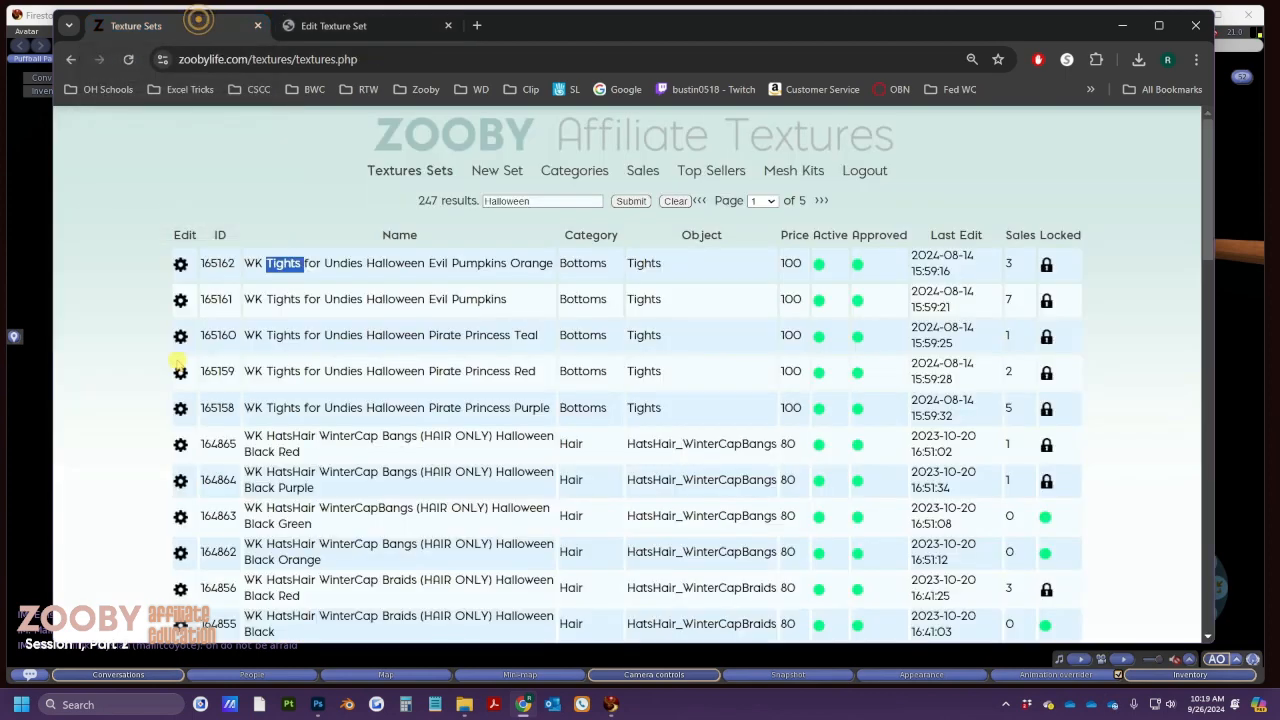
right_click(181, 444)
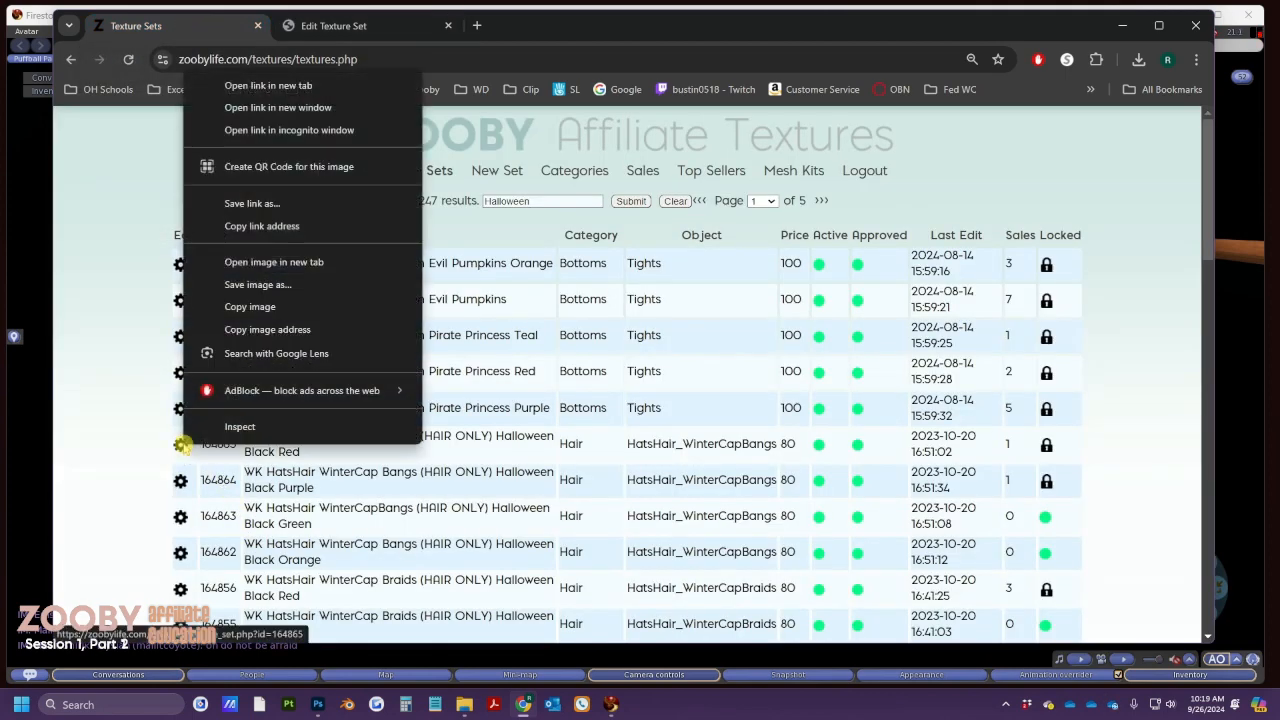
left_click(265, 85)
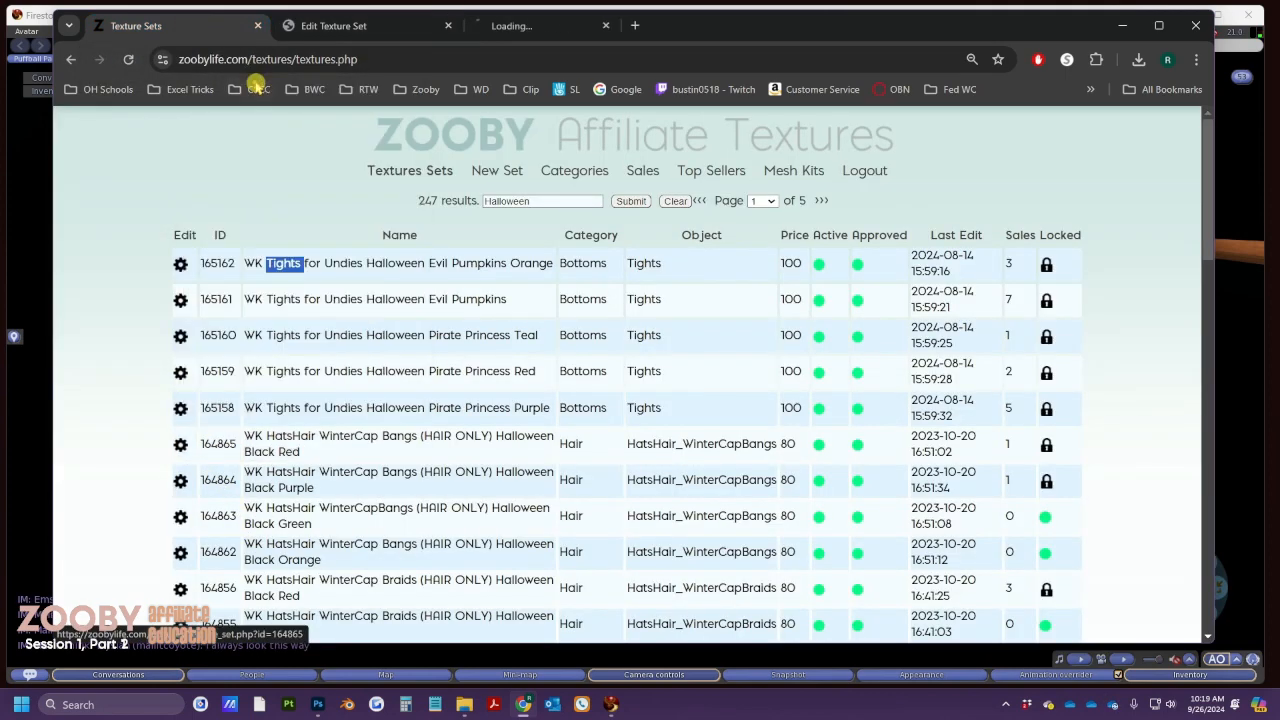
left_click(515, 25)
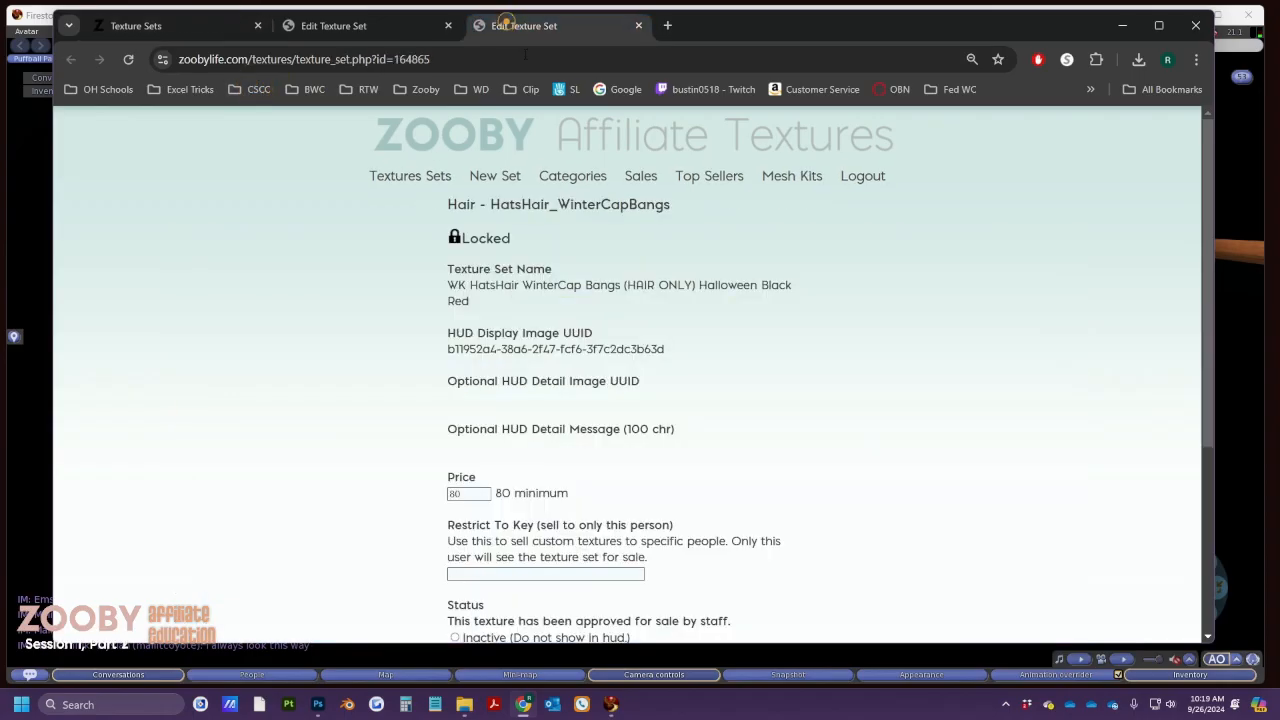
triple_click(521, 241)
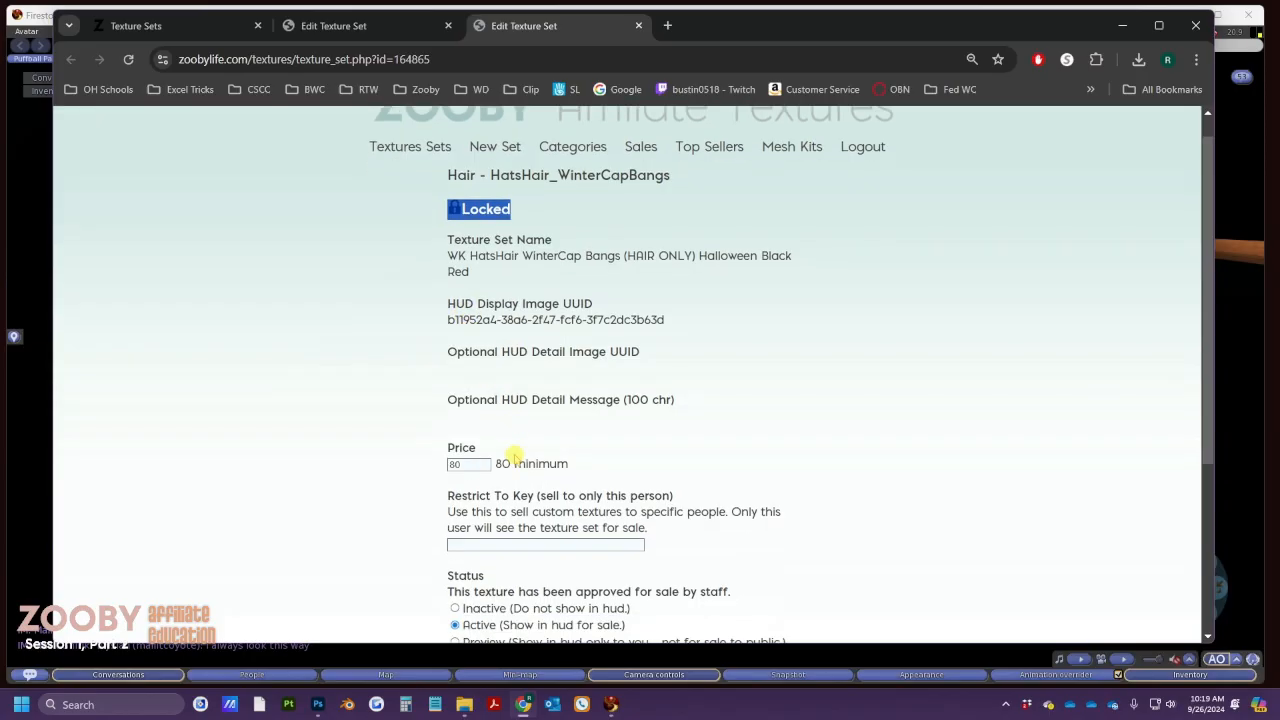
scroll(512, 458, "down", 3)
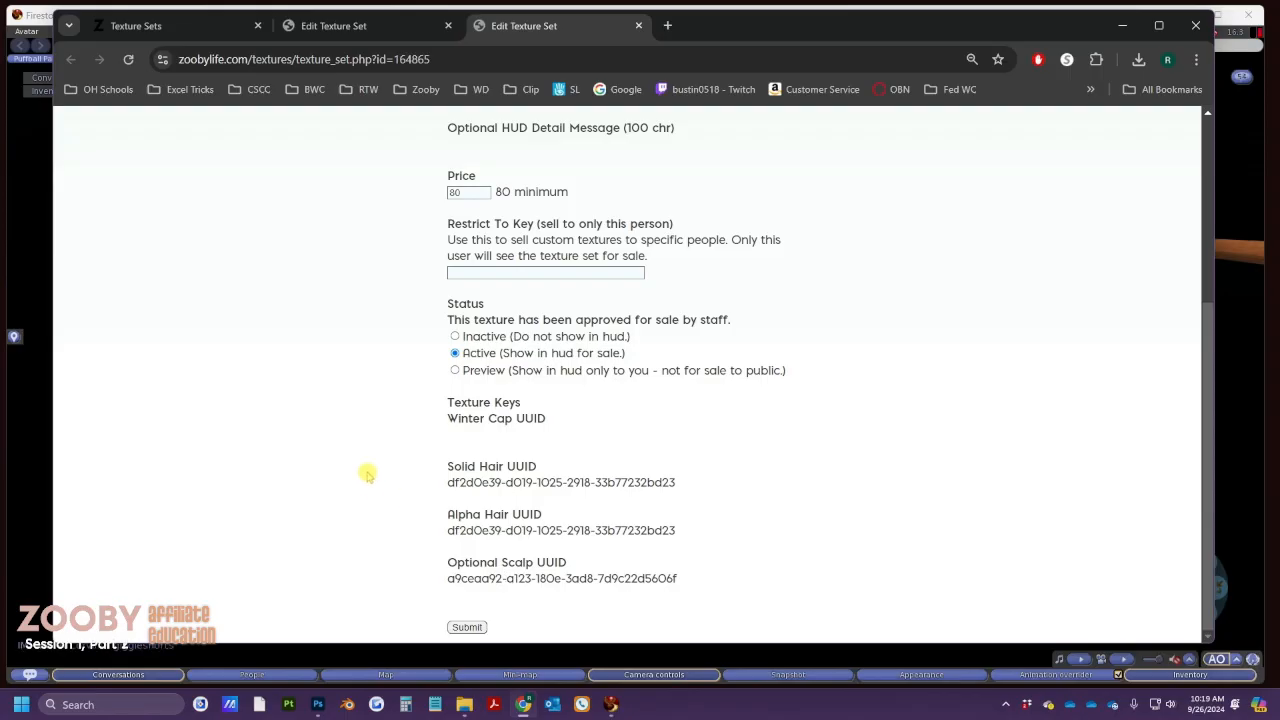
left_click(641, 26)
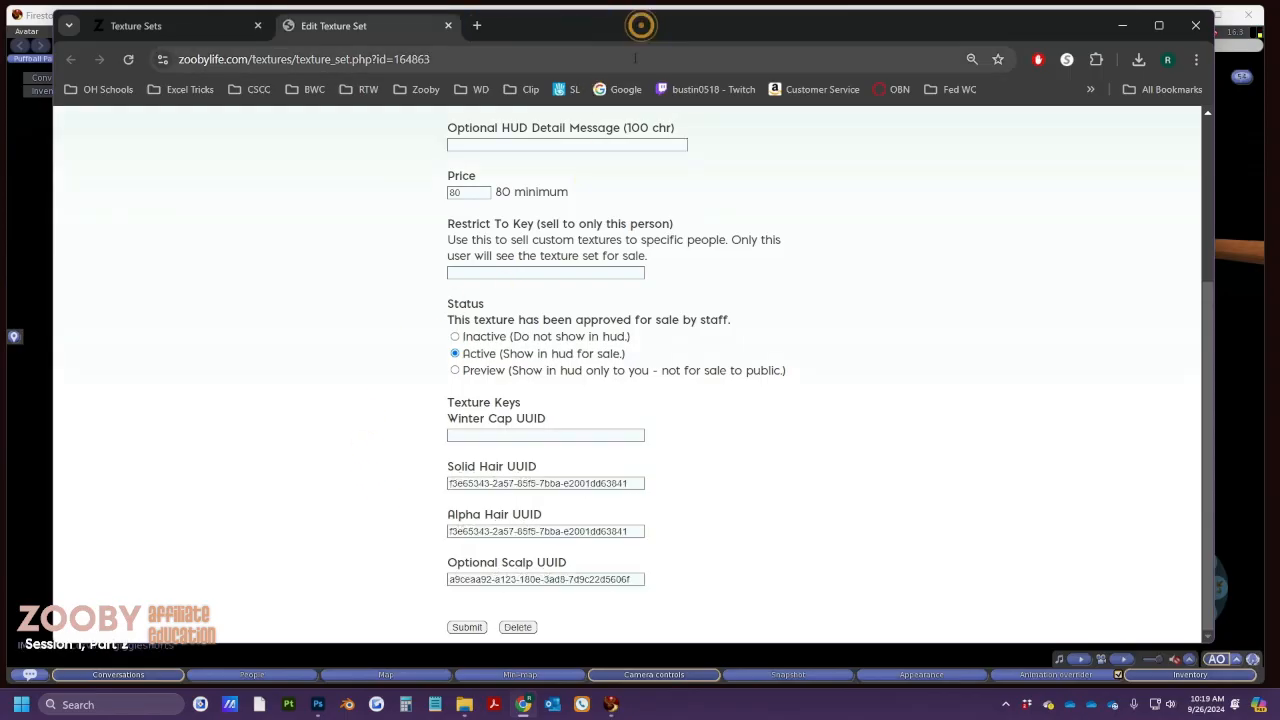
left_click(448, 25)
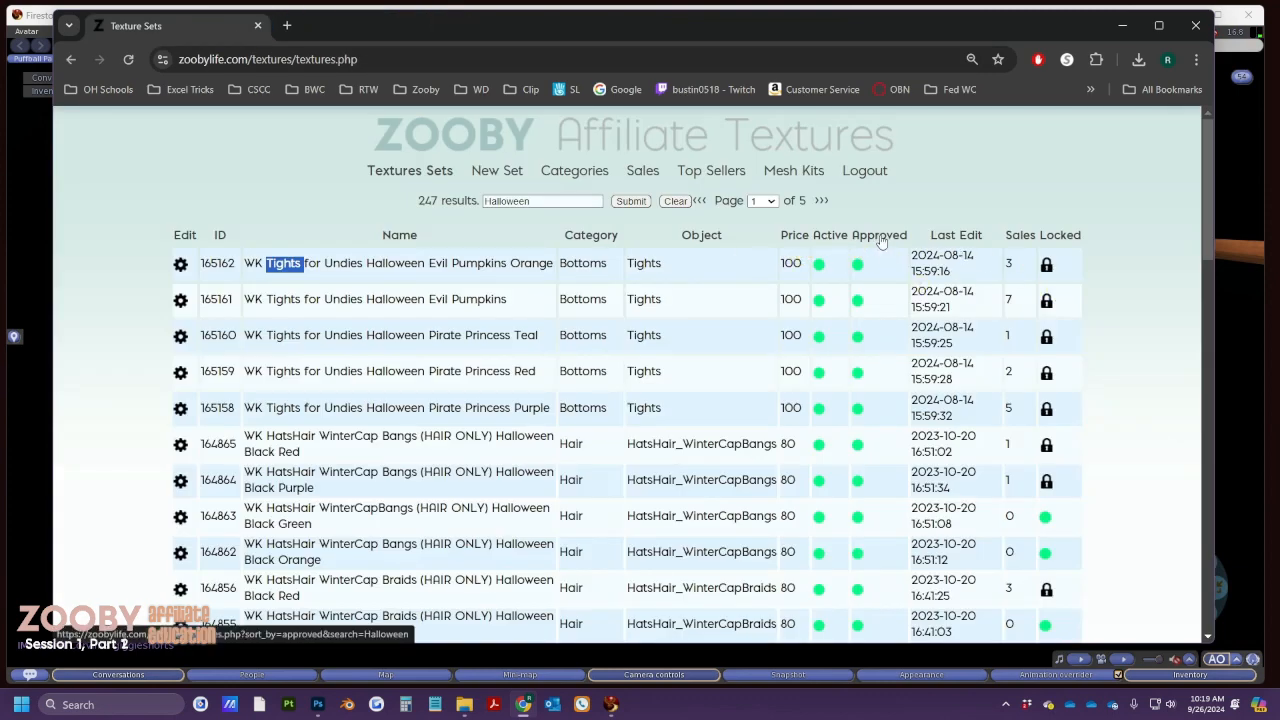
Replace the Halloween search term with 'Testing' and run the search to narrow the list to 5 sets
double_click(541, 201)
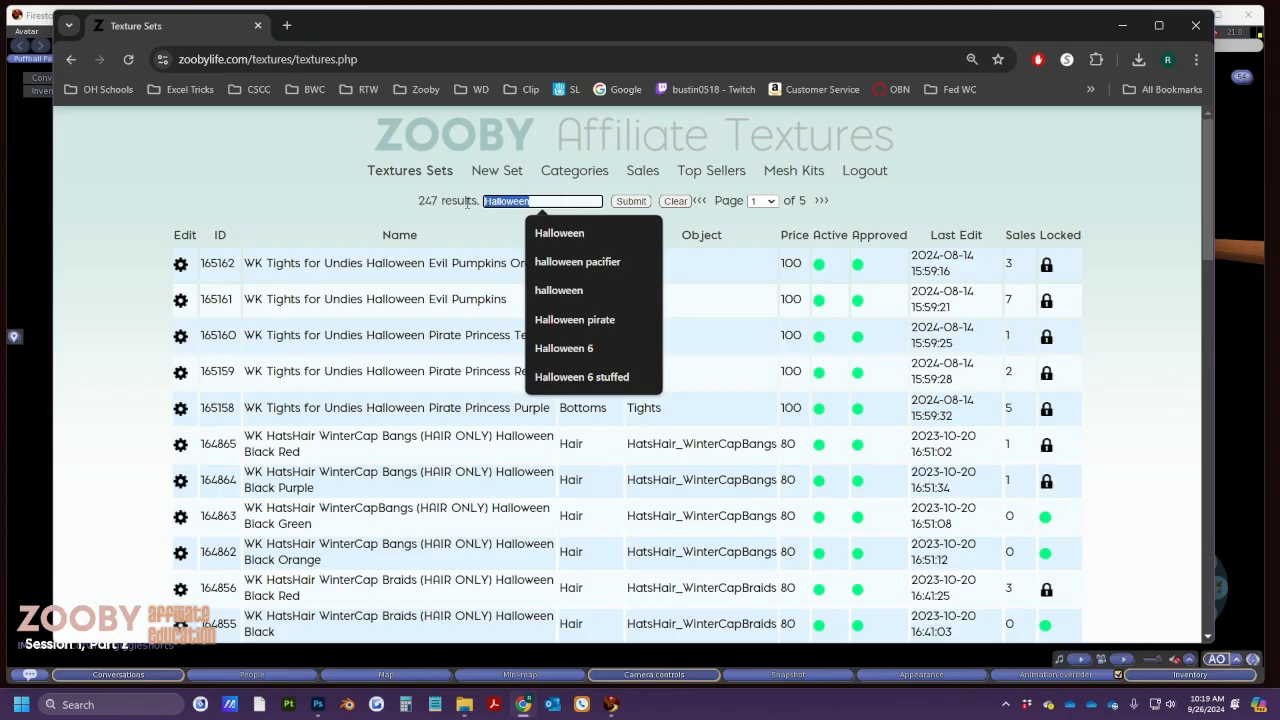
type("Testing")
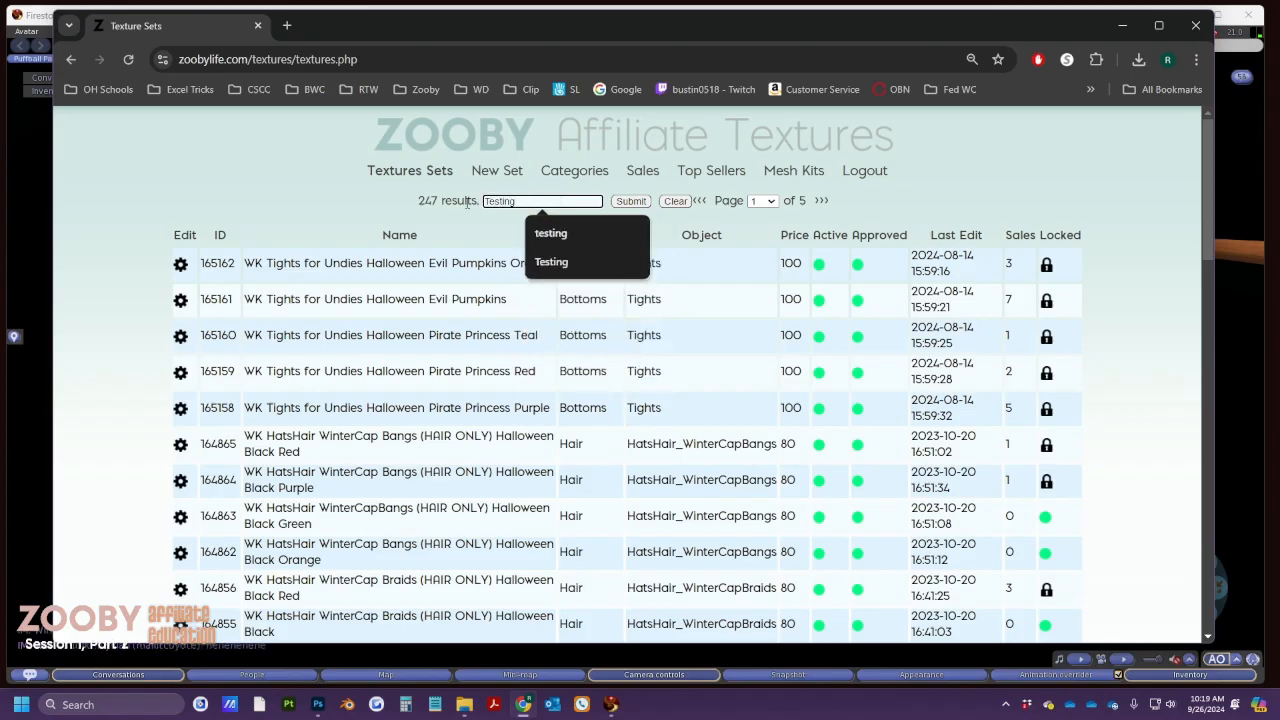
left_click(631, 201)
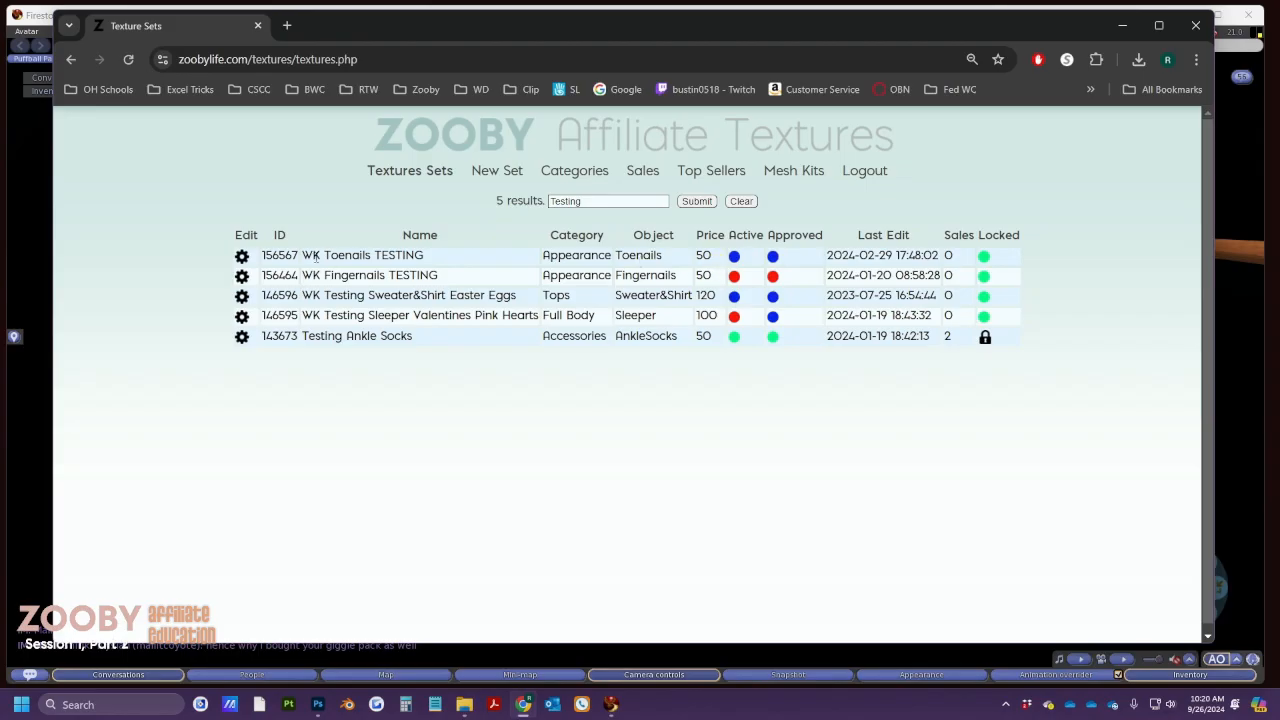
Open the WK Toenails TESTING editor in a new tab, confirm its Preview status, then return to the list
right_click(241, 256)
left_click(290, 267)
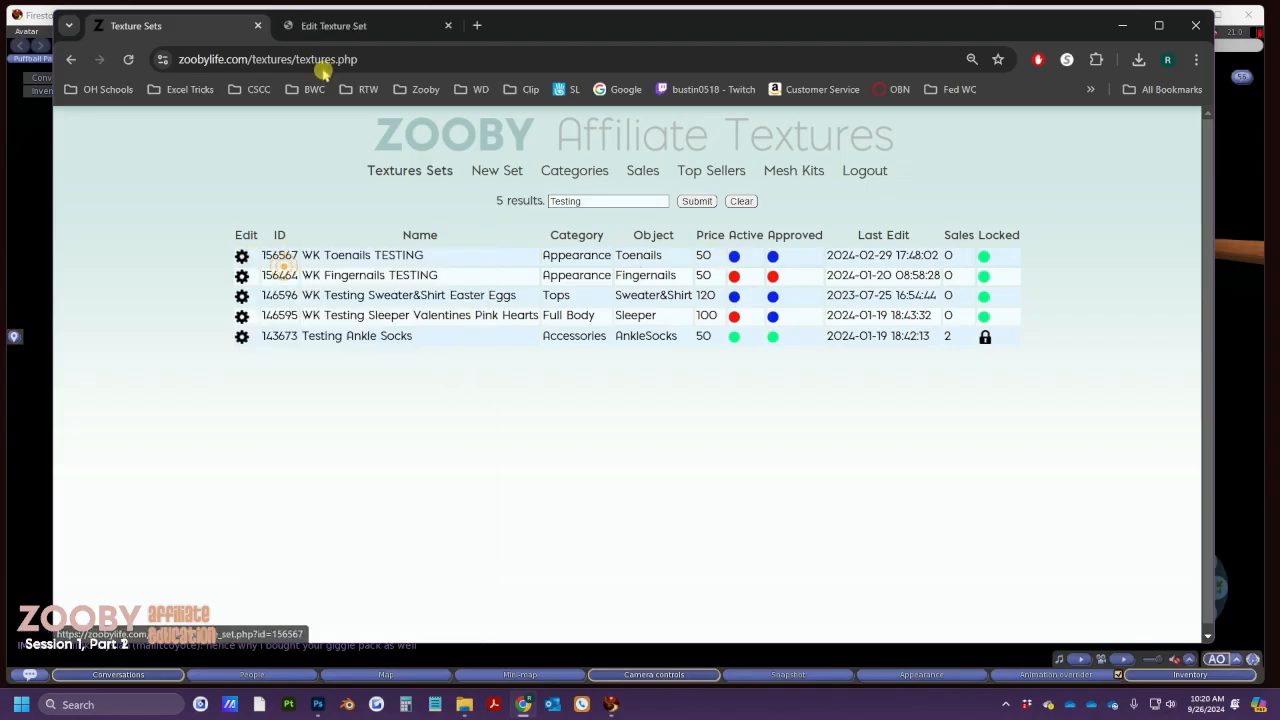
left_click(330, 27)
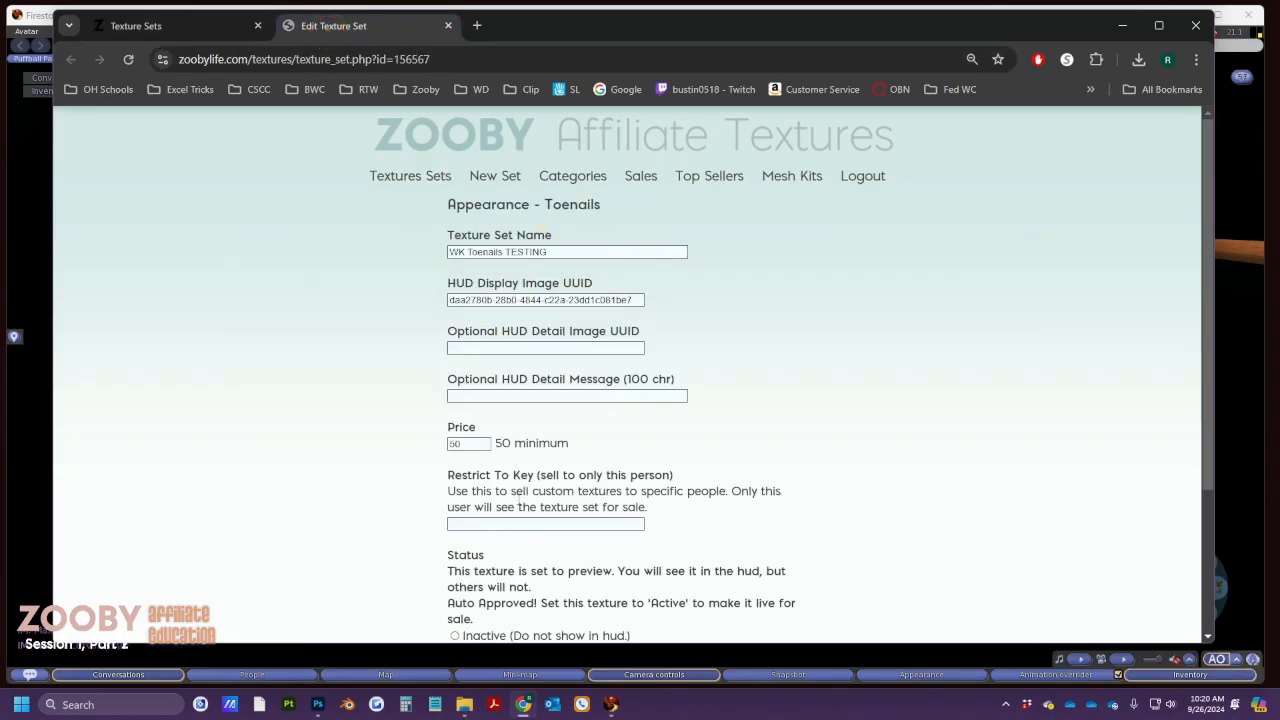
scroll(534, 211, "down", 2)
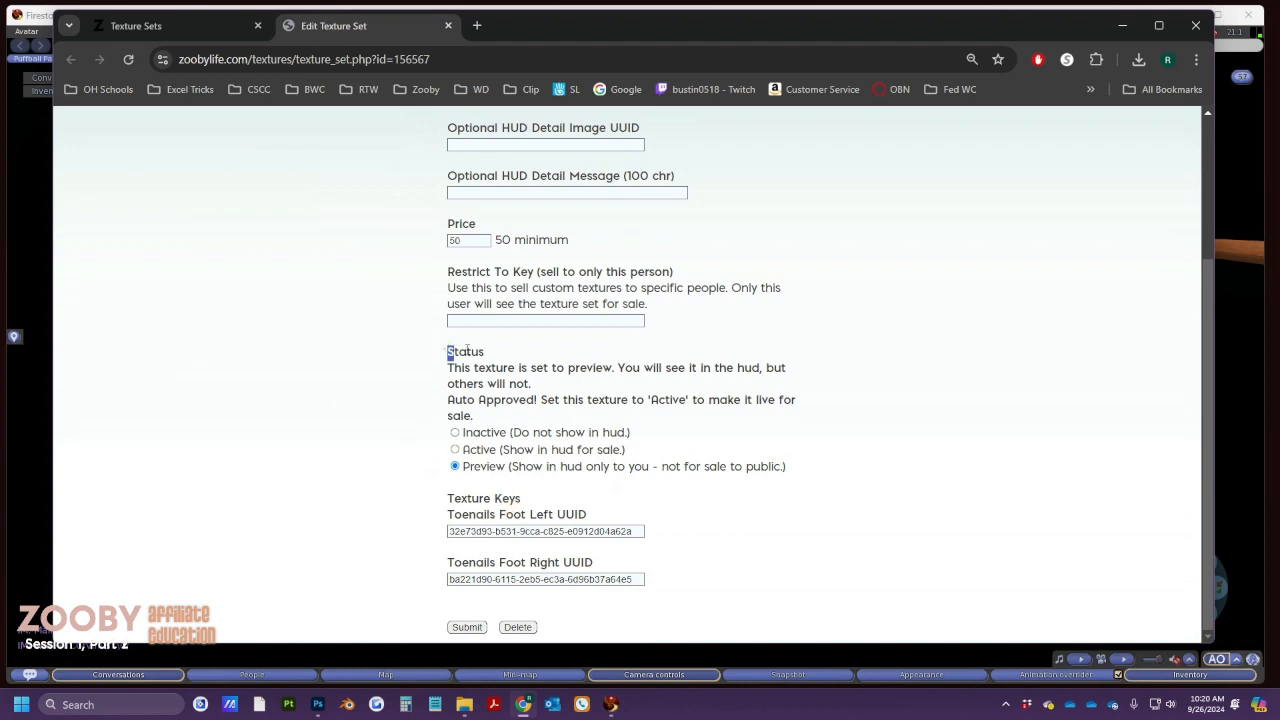
left_click_drag(443, 349, 812, 470)
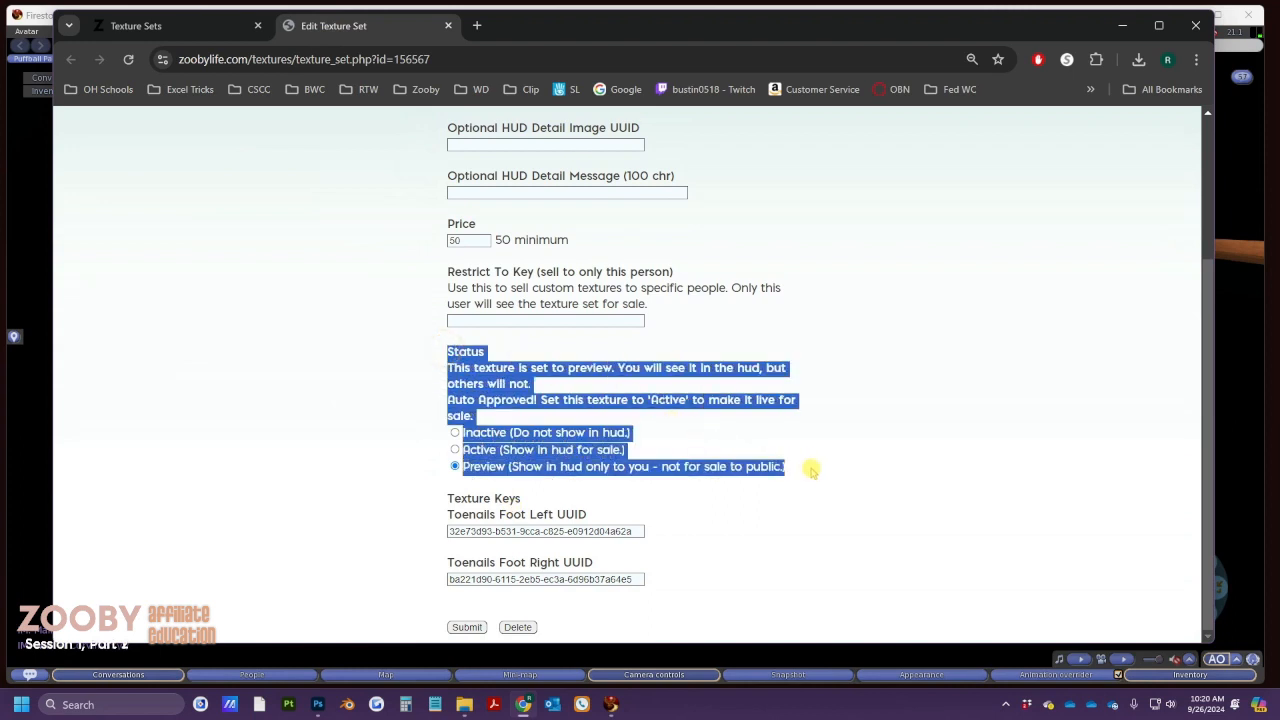
left_click(879, 462)
left_click(455, 466)
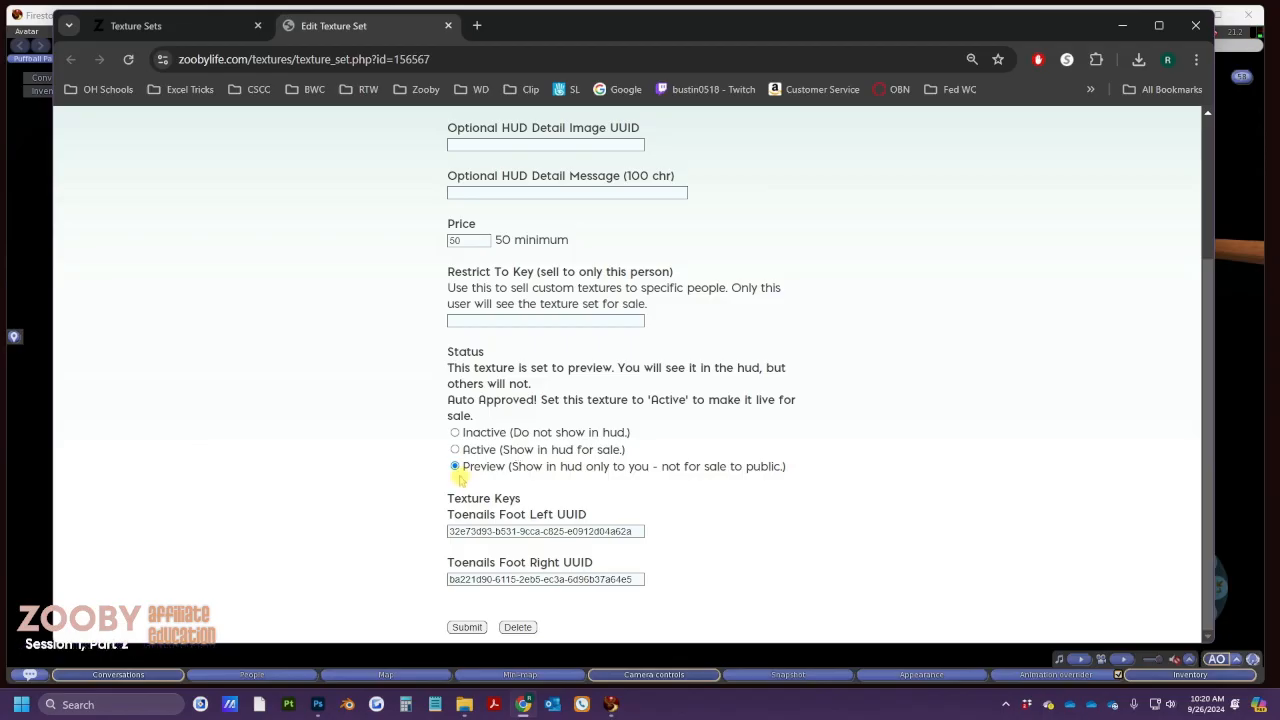
left_click(136, 25)
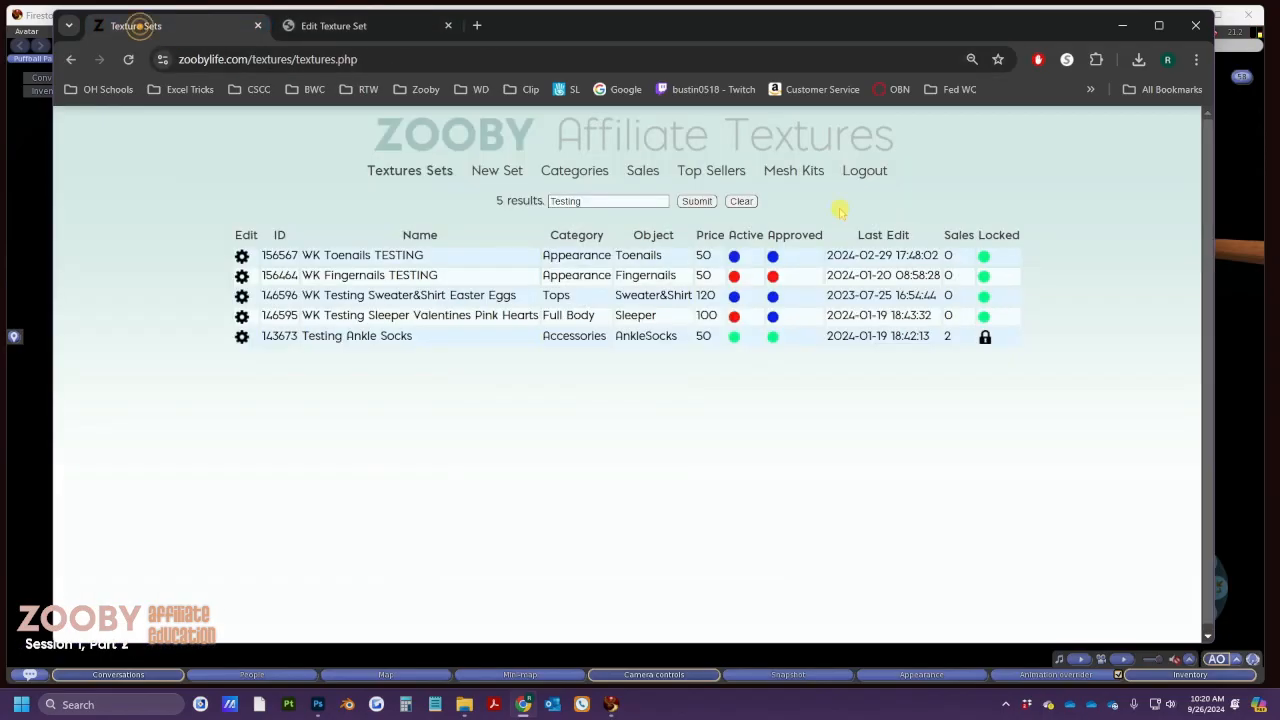
left_click(773, 256)
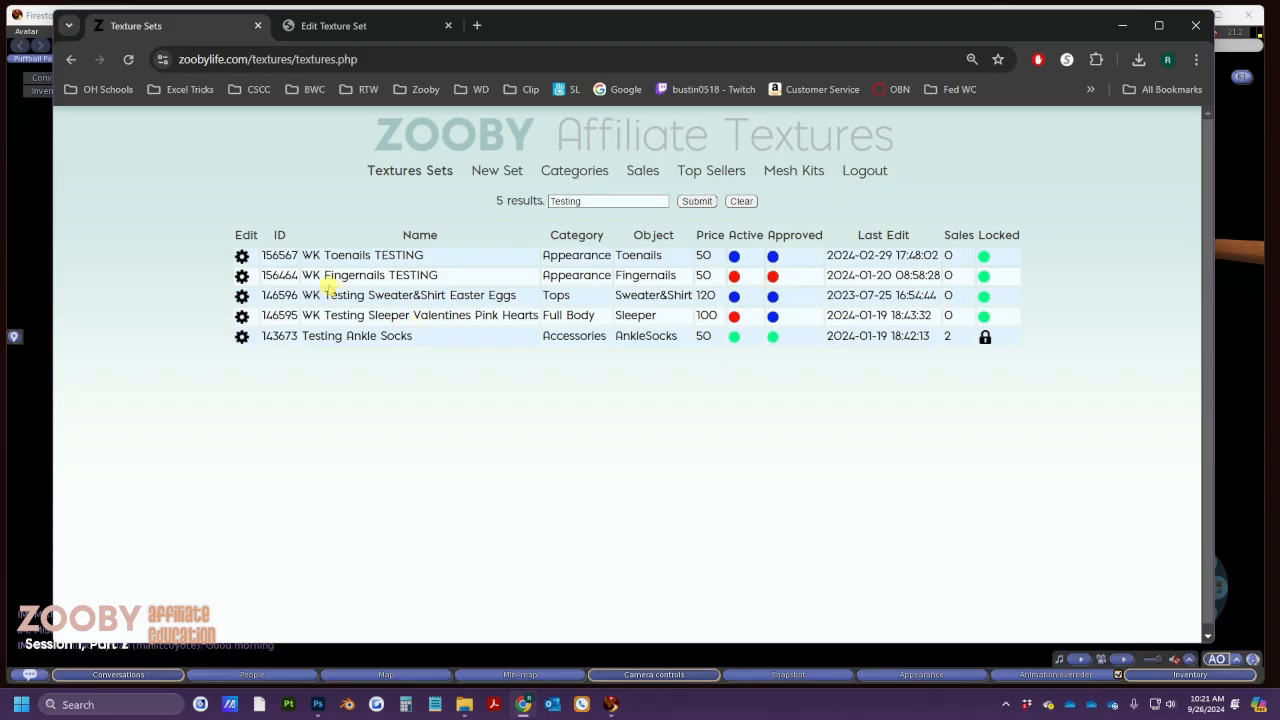
Save WK Toenails TESTING with Active status, then reload the Testing list
right_click(242, 277)
left_click(354, 25)
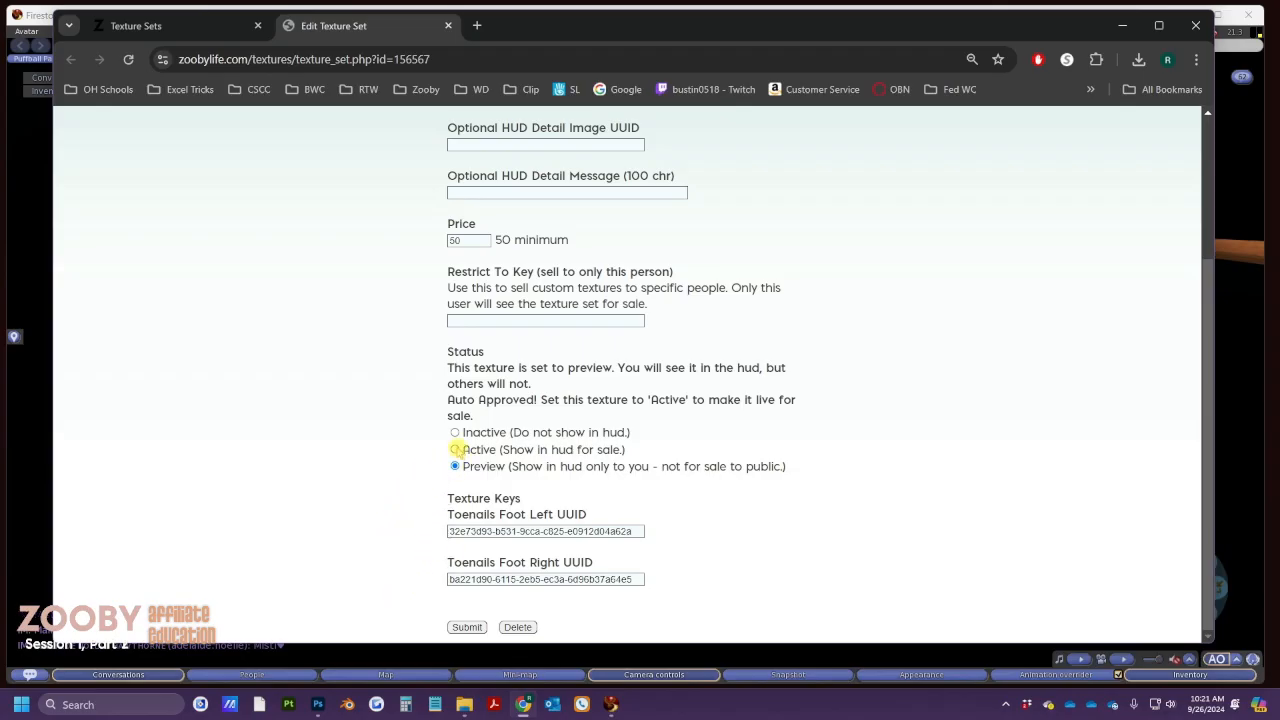
left_click(456, 450)
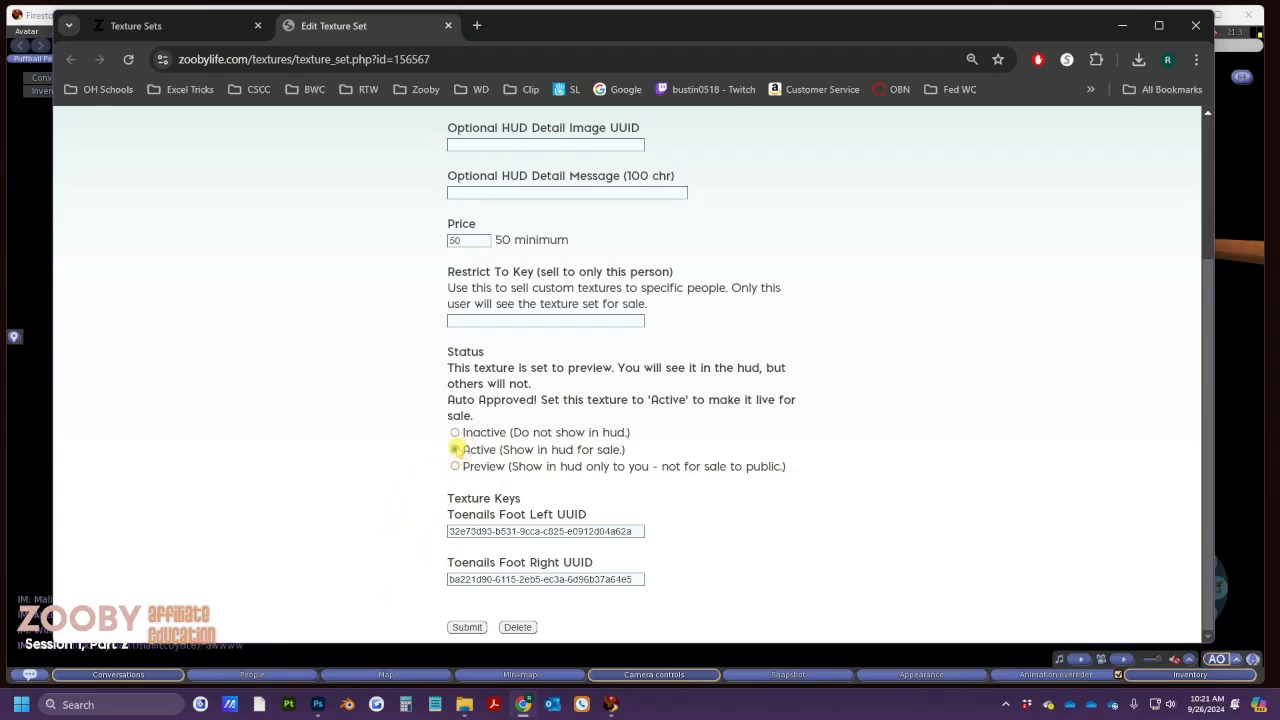
left_click(467, 627)
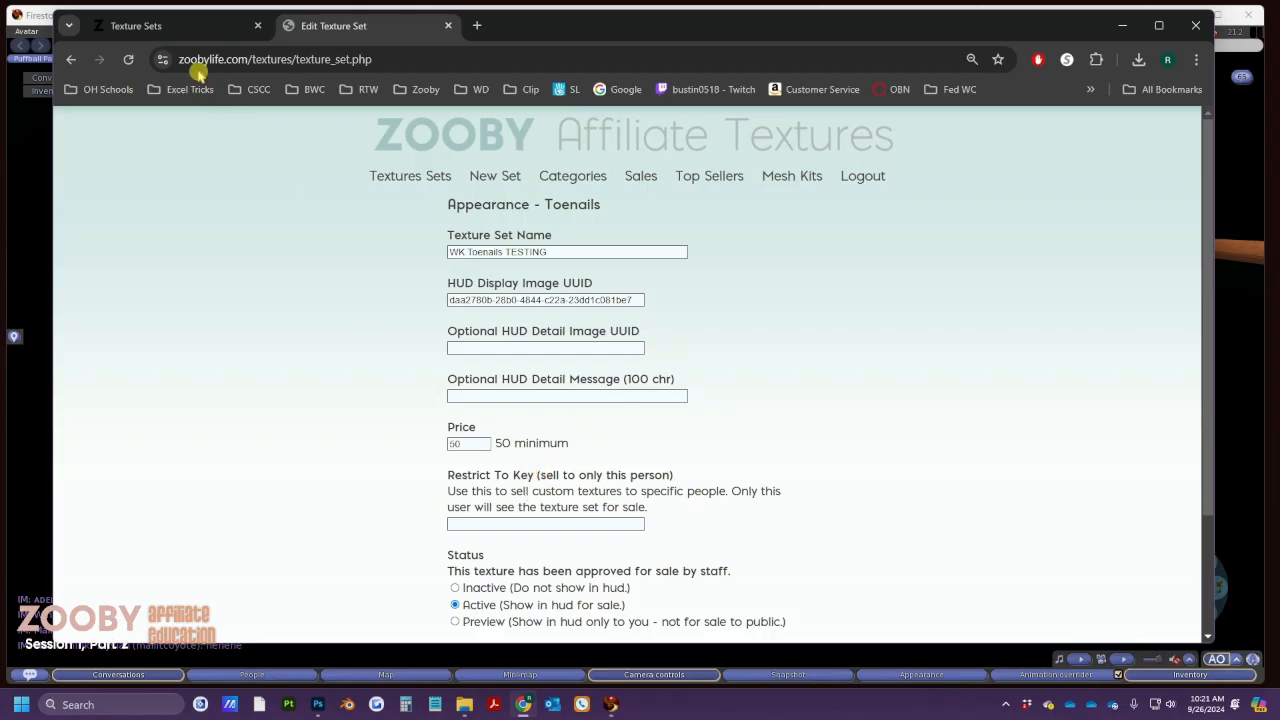
left_click(160, 25)
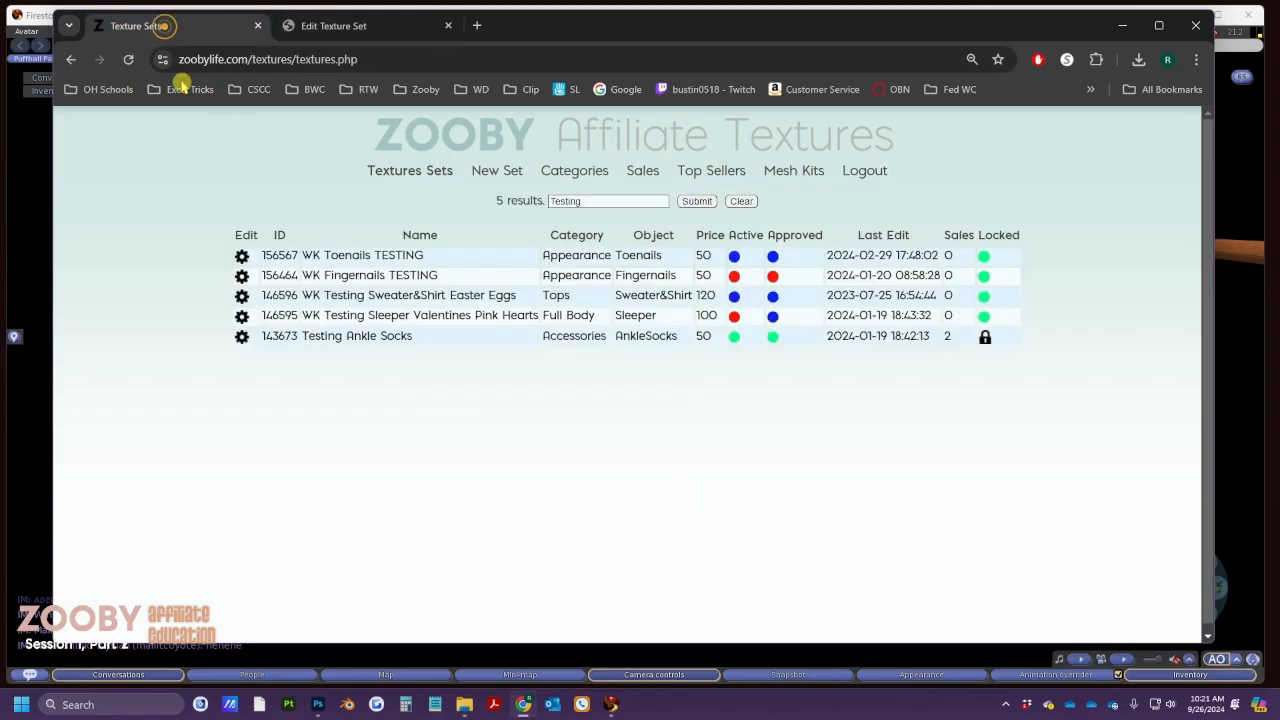
left_click(128, 59)
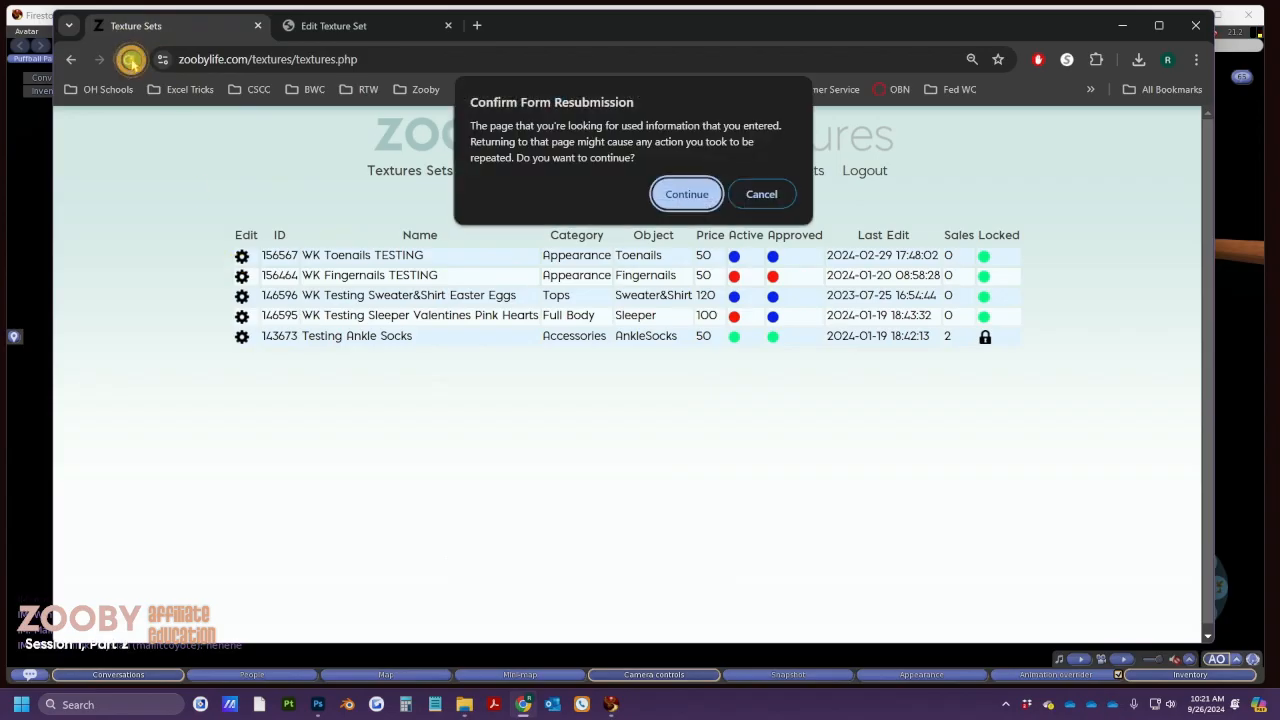
Confirm the form resubmission, then go back to the WK Toenails TESTING edit form
left_click(686, 194)
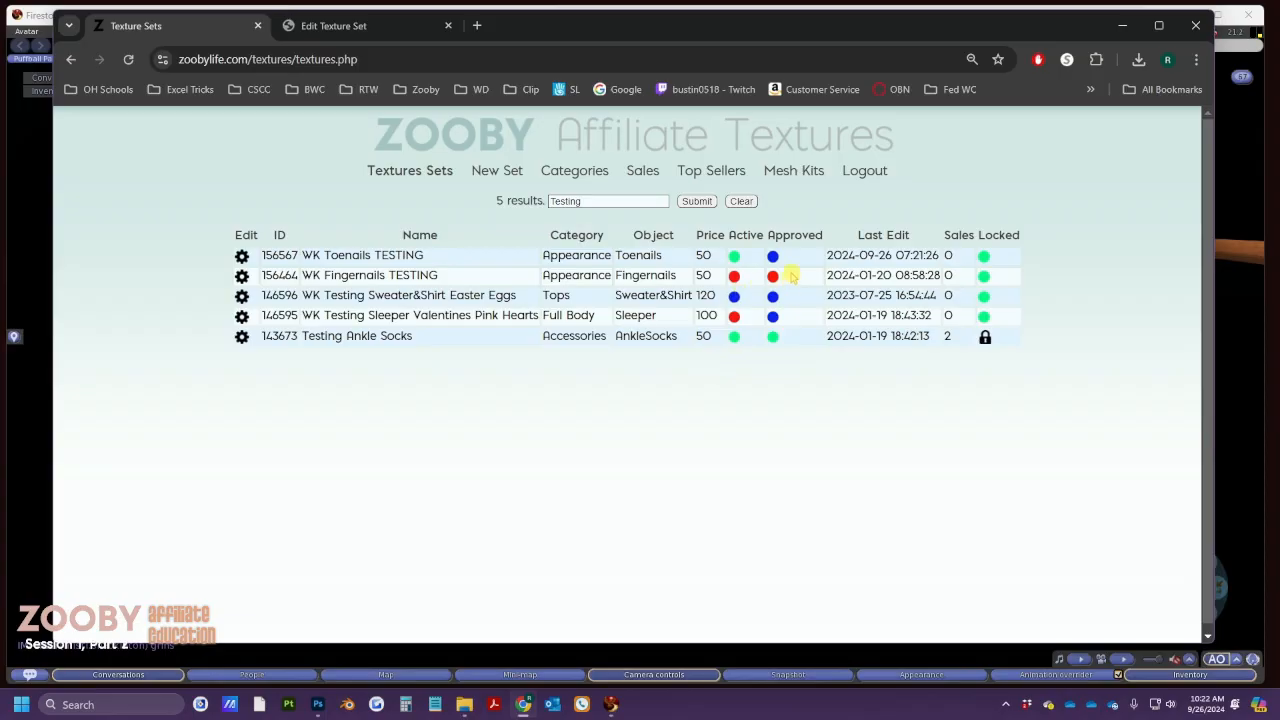
left_click(320, 25)
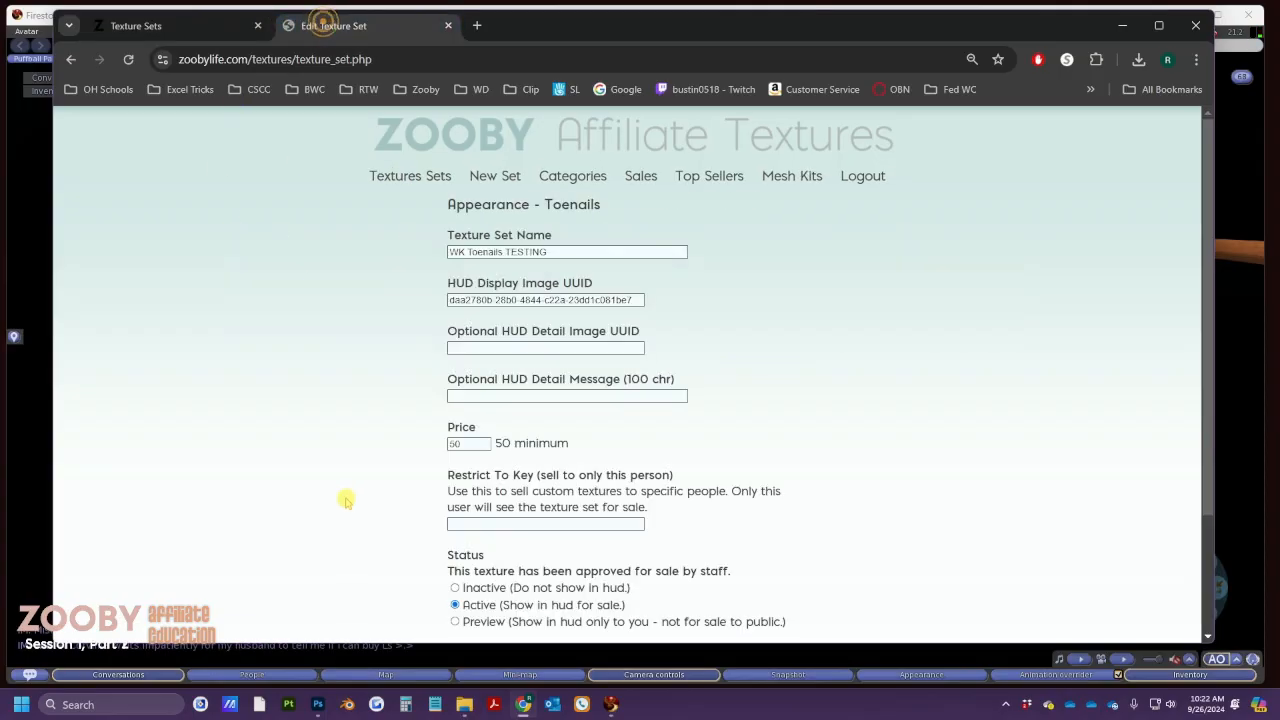
scroll(430, 510, "down", 2)
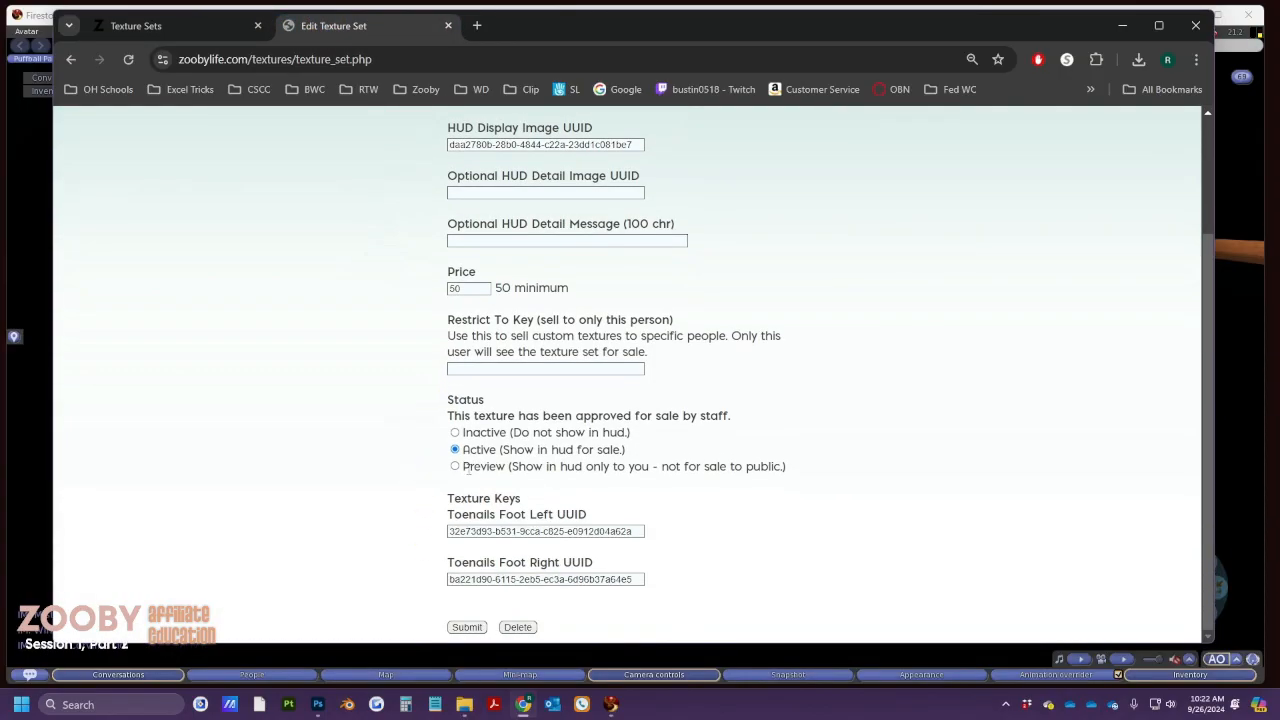
Save WK Toenails TESTING back to Preview status and return to the Testing list
left_click(456, 467)
left_click(469, 627)
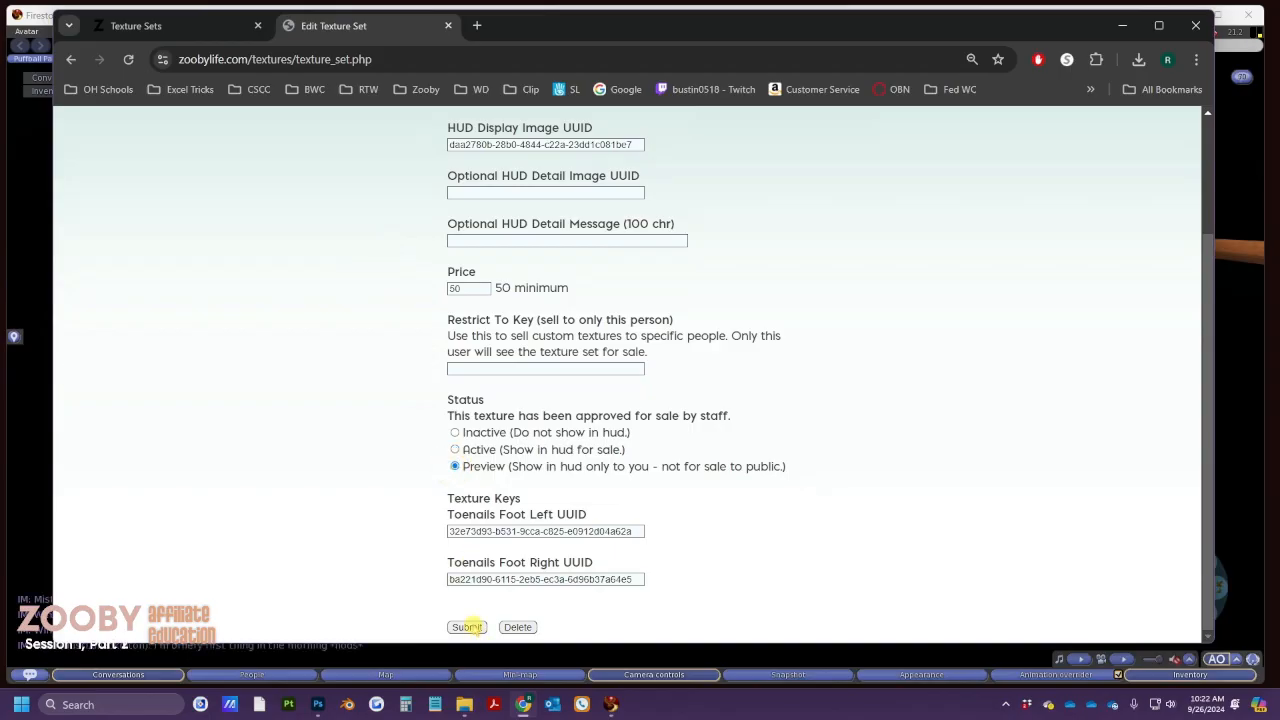
scroll(323, 445, "down", 2)
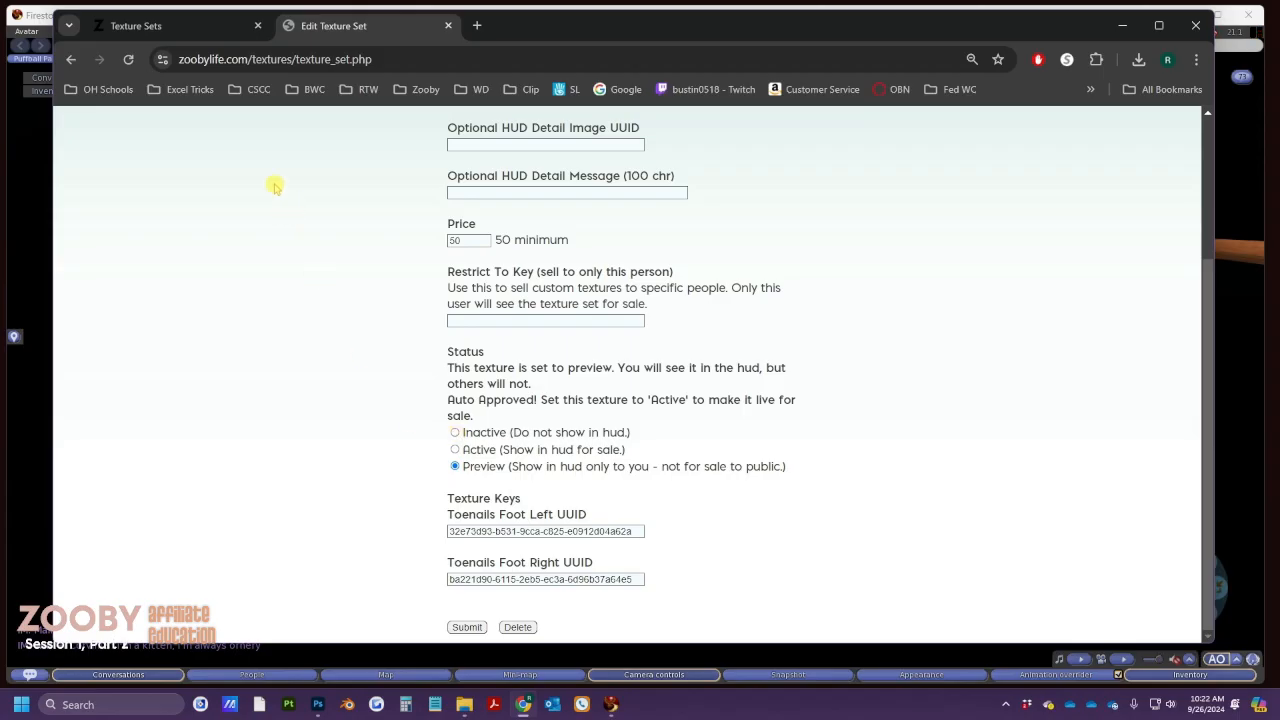
left_click(209, 26)
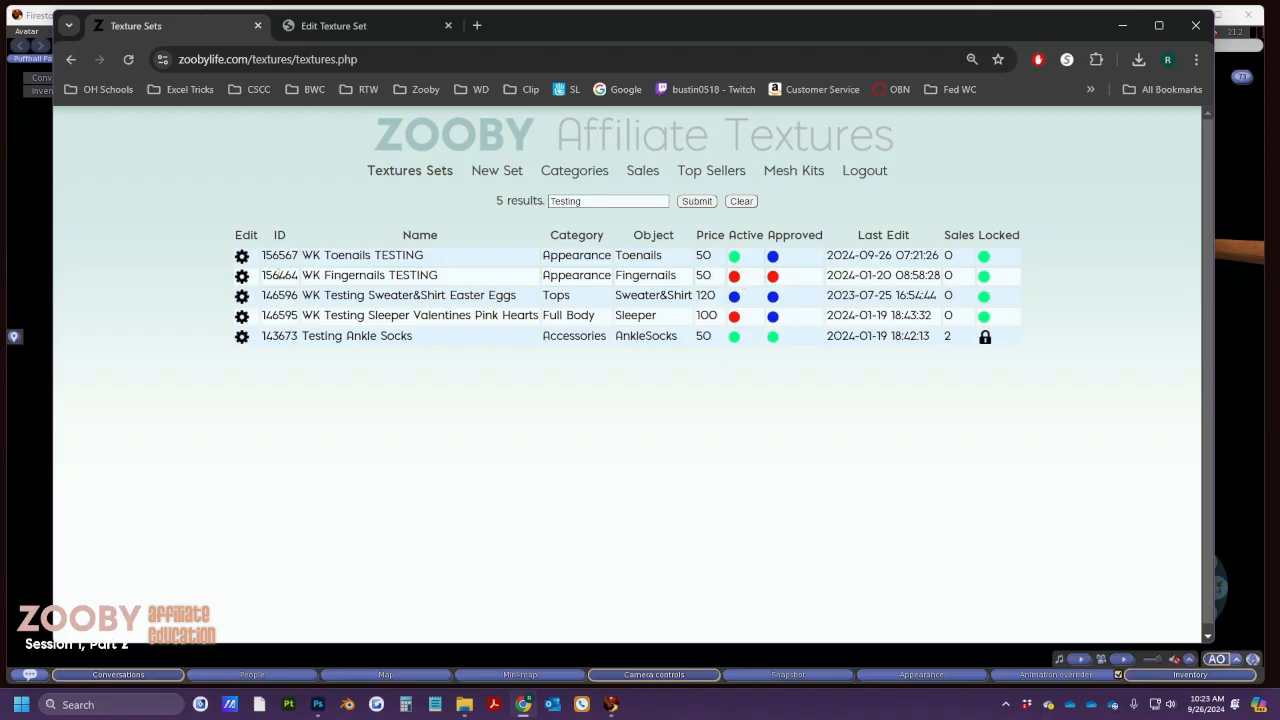
Open the WK Fingernails TESTING editor in a new tab and review its 'Display incorrect.' hold reason
right_click(241, 283)
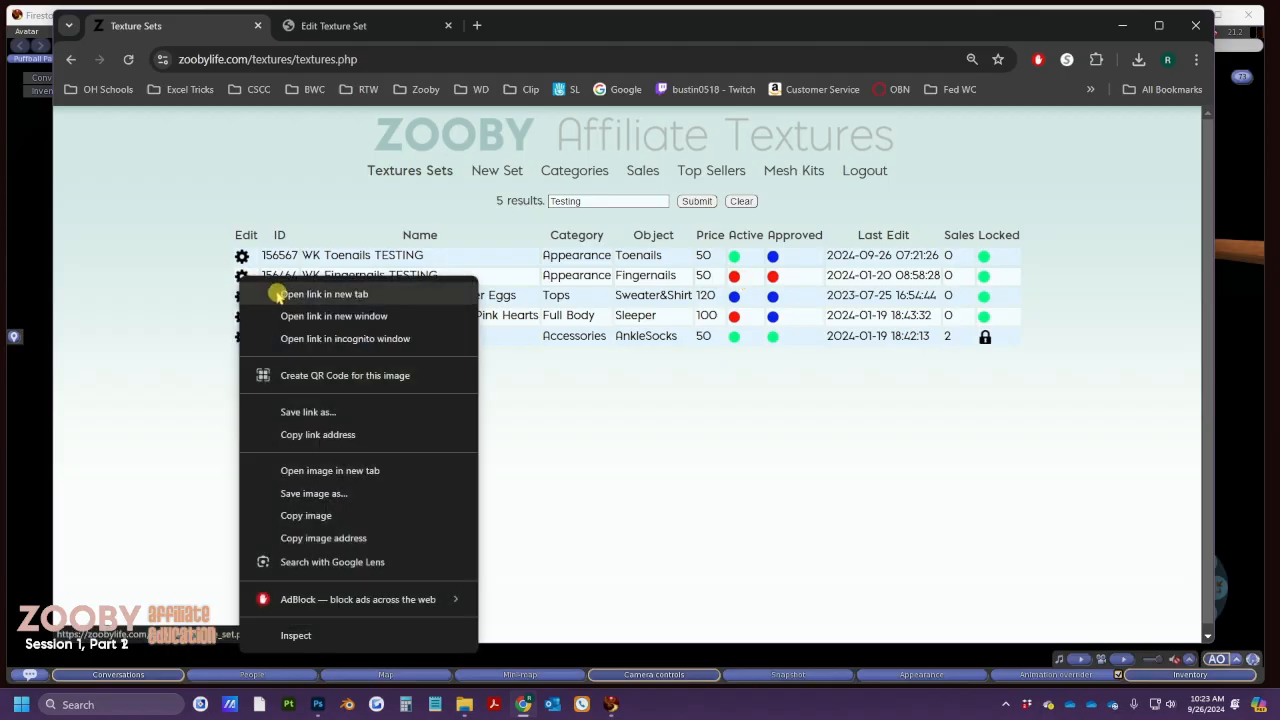
left_click(290, 294)
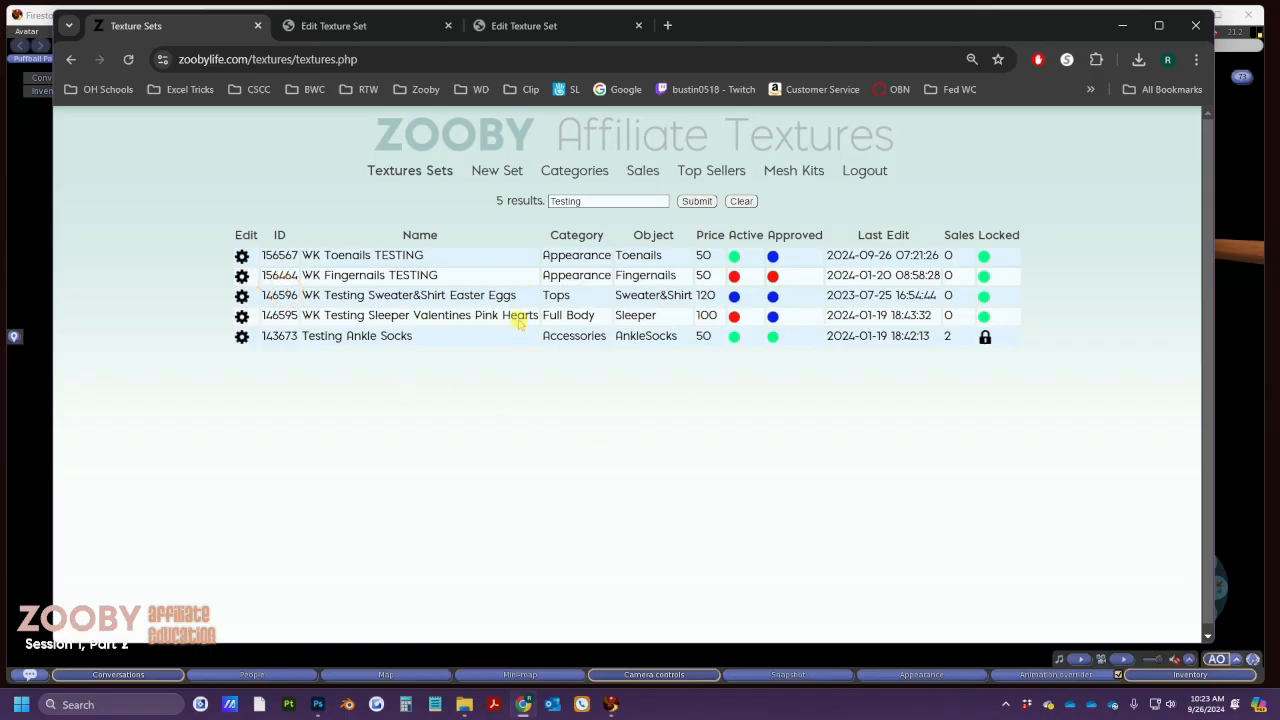
left_click(502, 26)
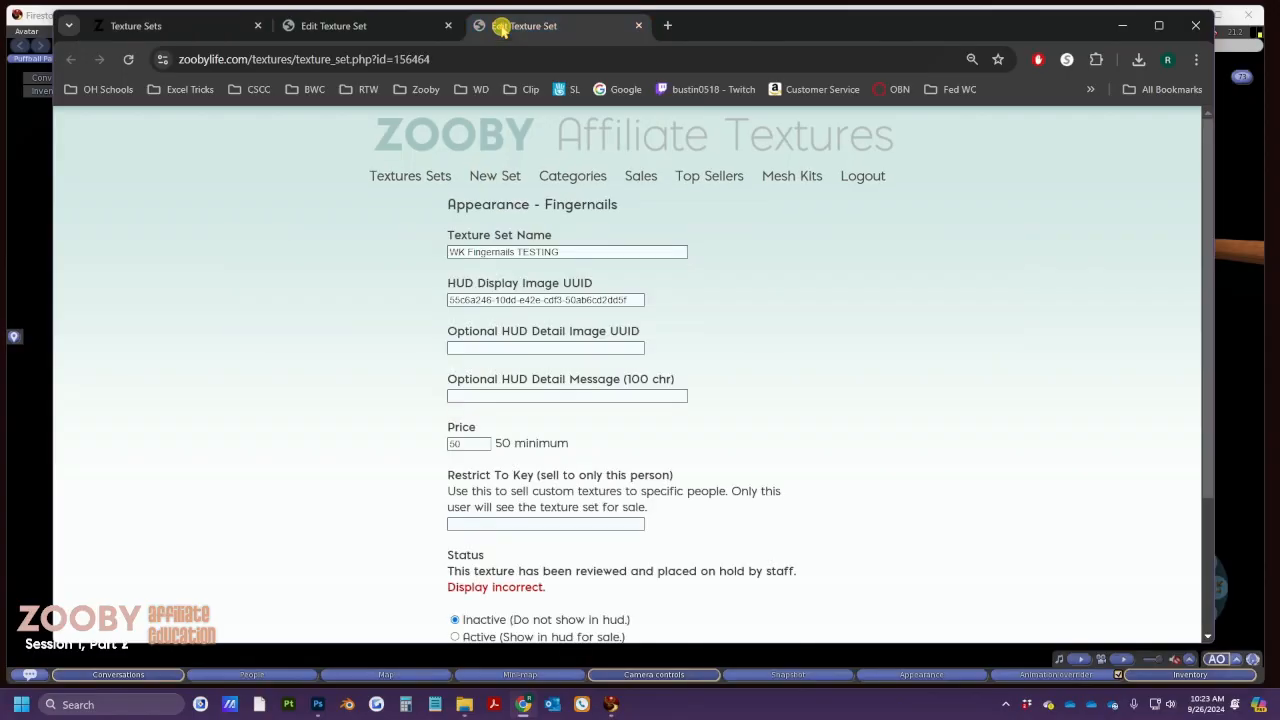
scroll(380, 277, "down", 3)
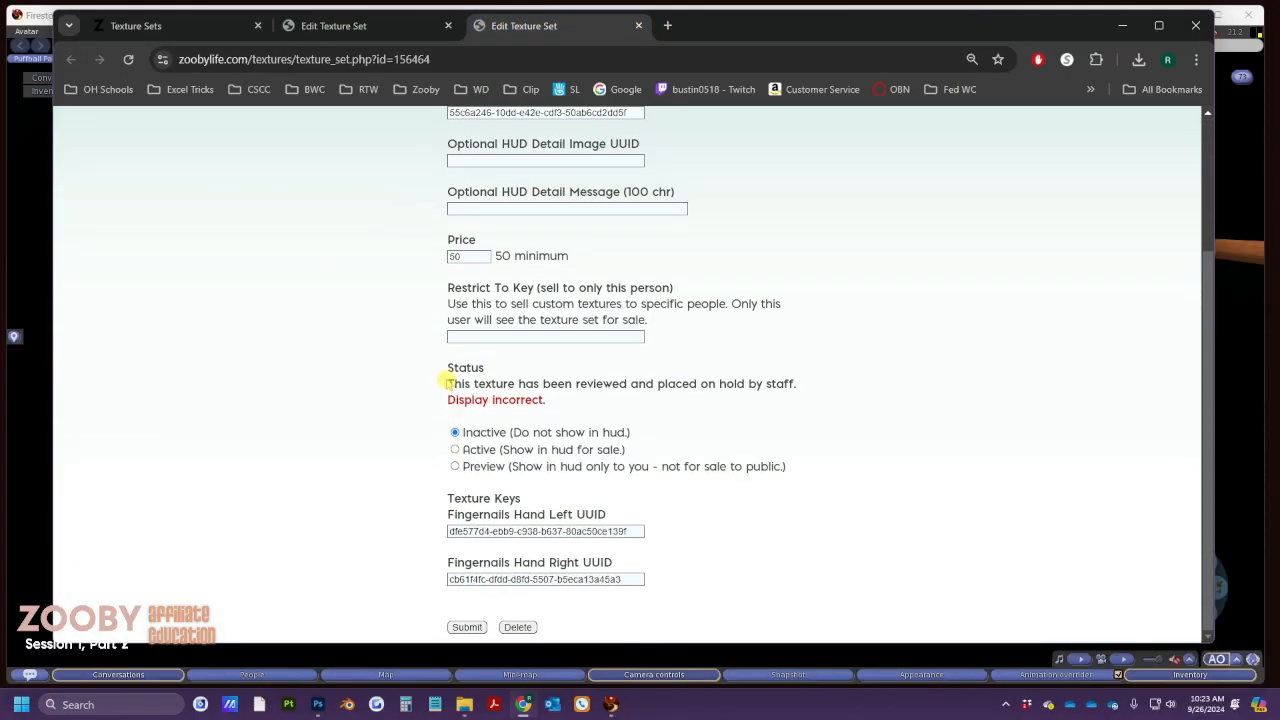
left_click_drag(447, 382, 804, 391)
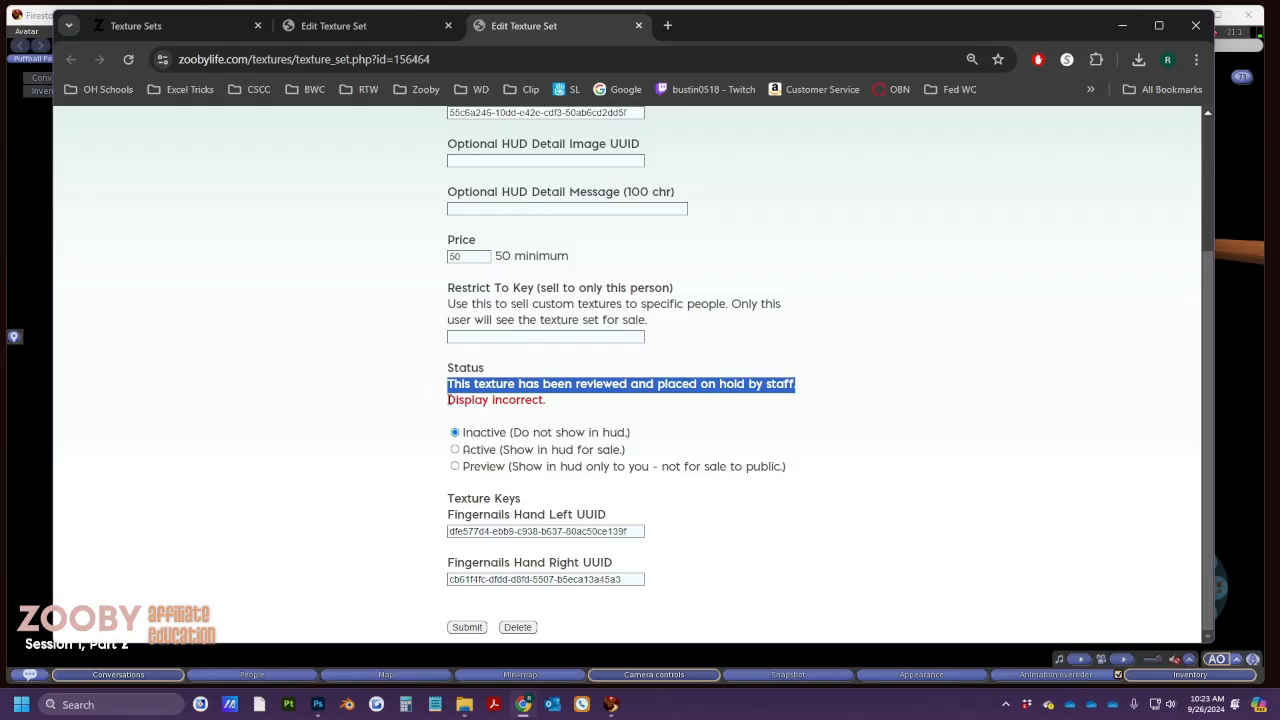
left_click_drag(449, 399, 563, 409)
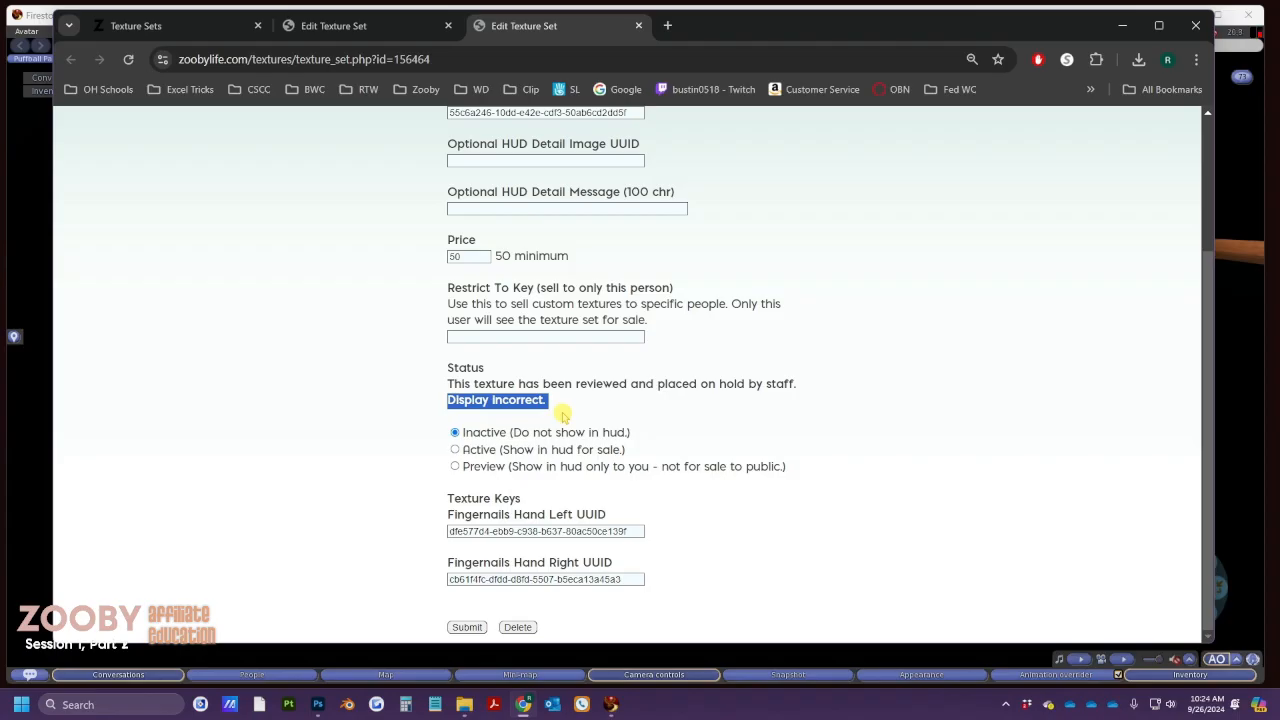
left_click(216, 25)
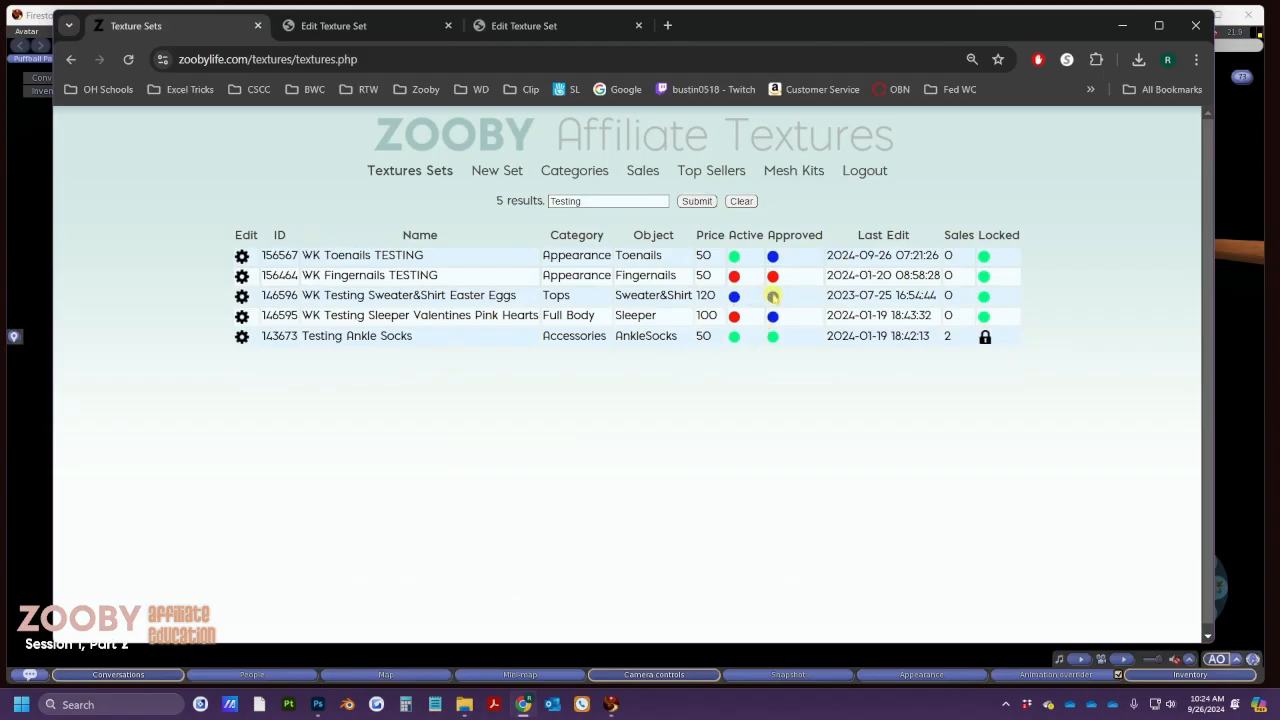
Check the Toenails set's Active indicator in the list, then close both Edit Texture Set tabs
left_click(380, 25)
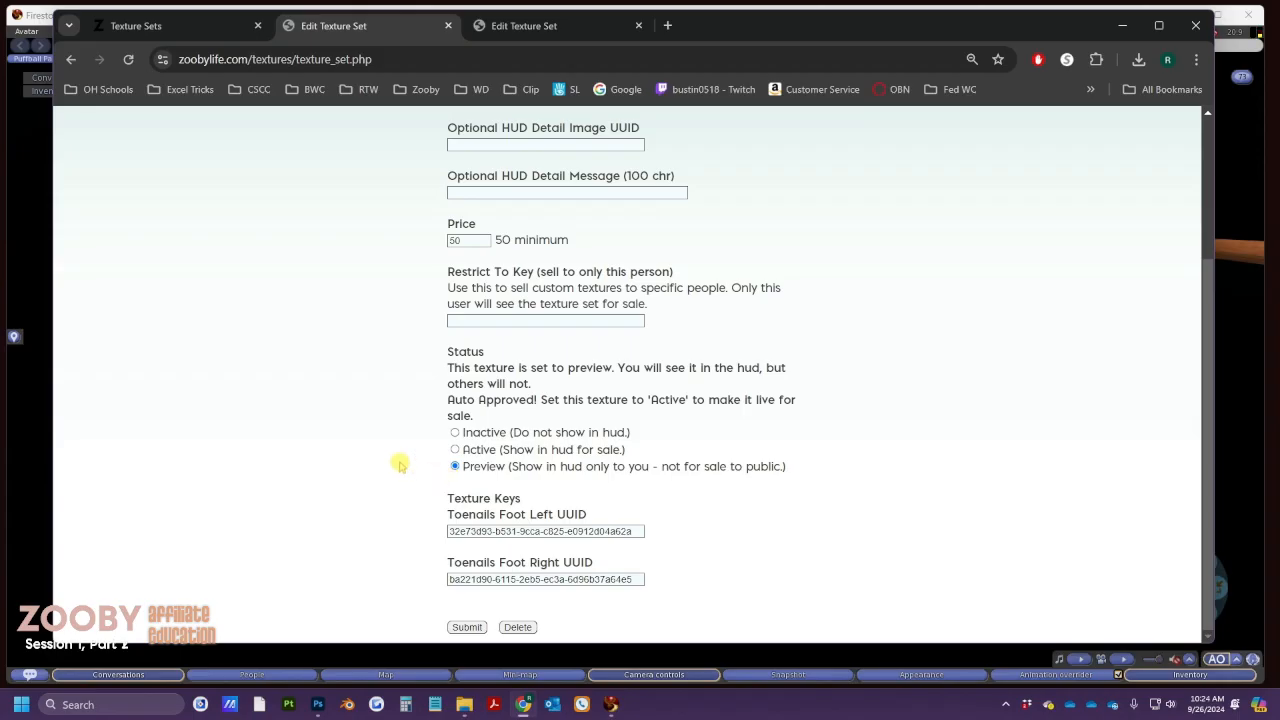
left_click(212, 30)
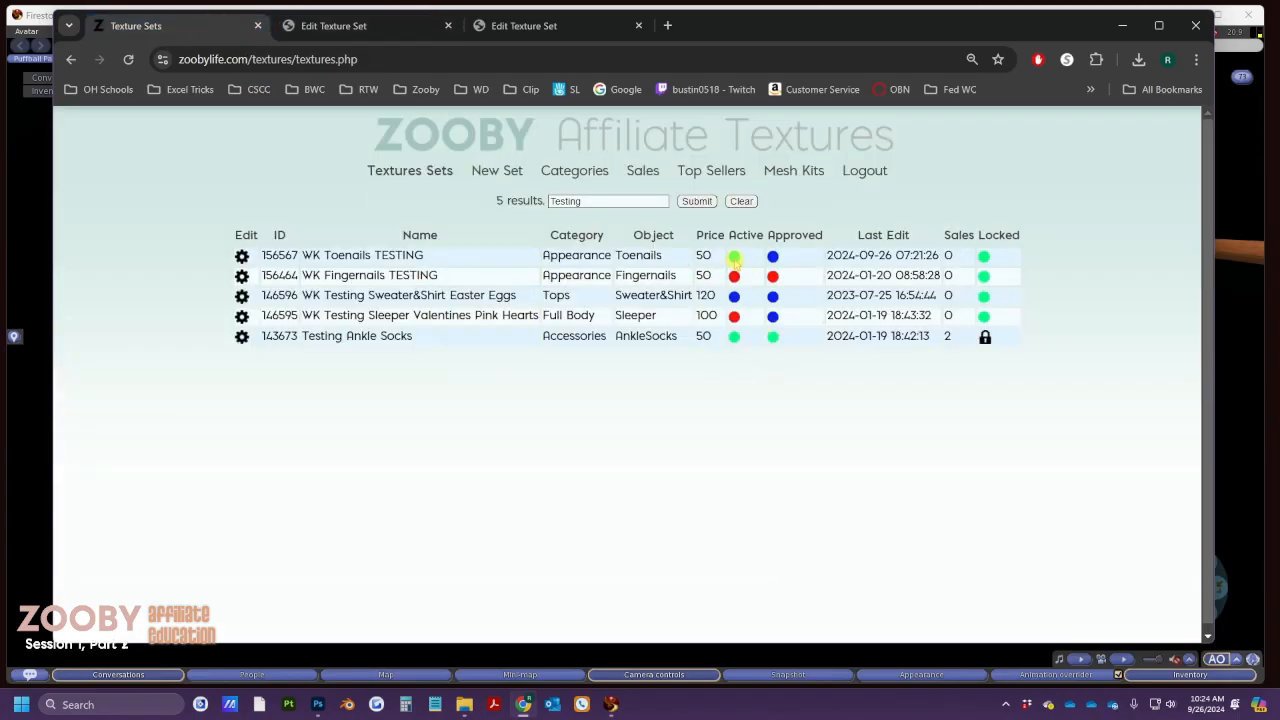
left_click(734, 257)
left_click(448, 26)
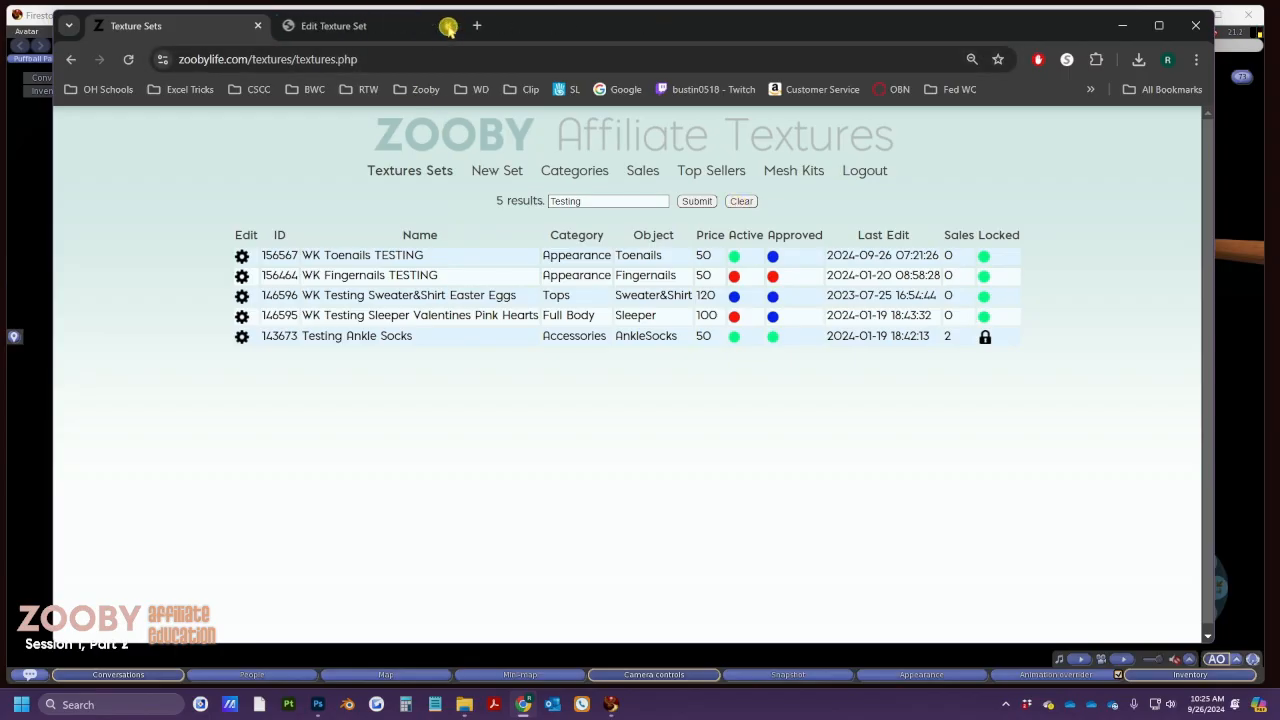
left_click(448, 26)
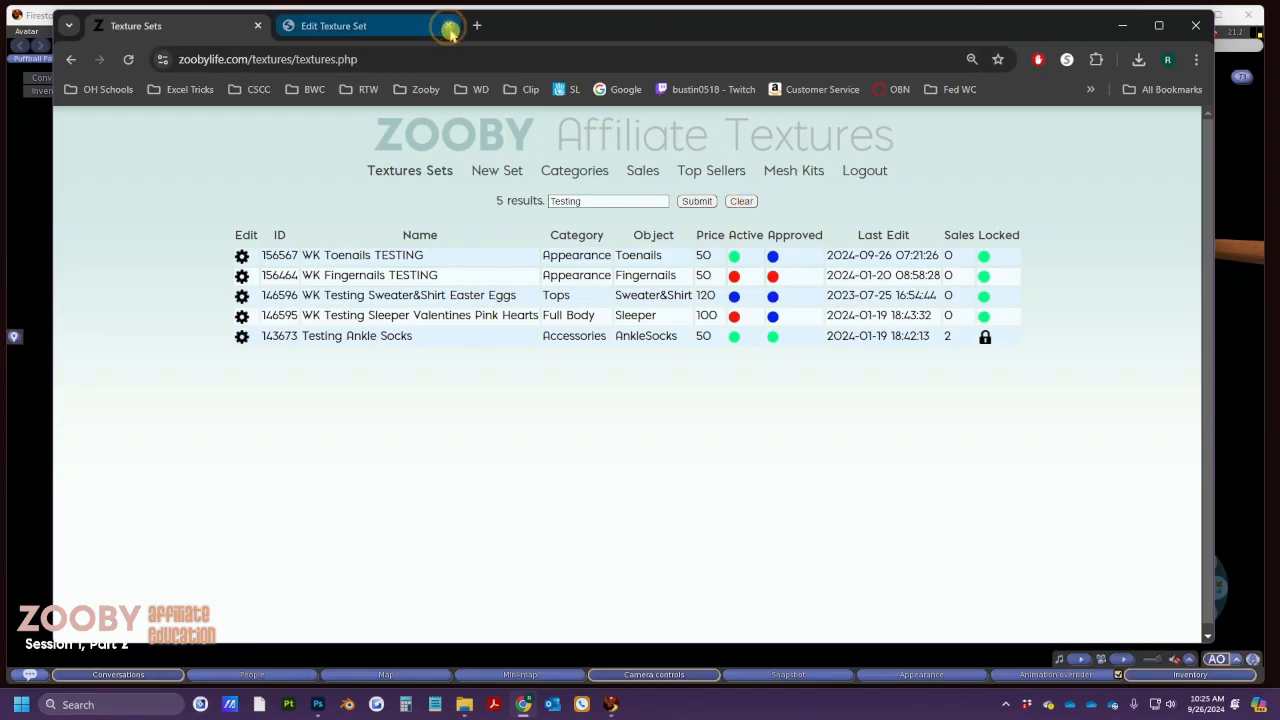
Open a new Full Body - Sleeper texture set form in its own tab
left_click(484, 172)
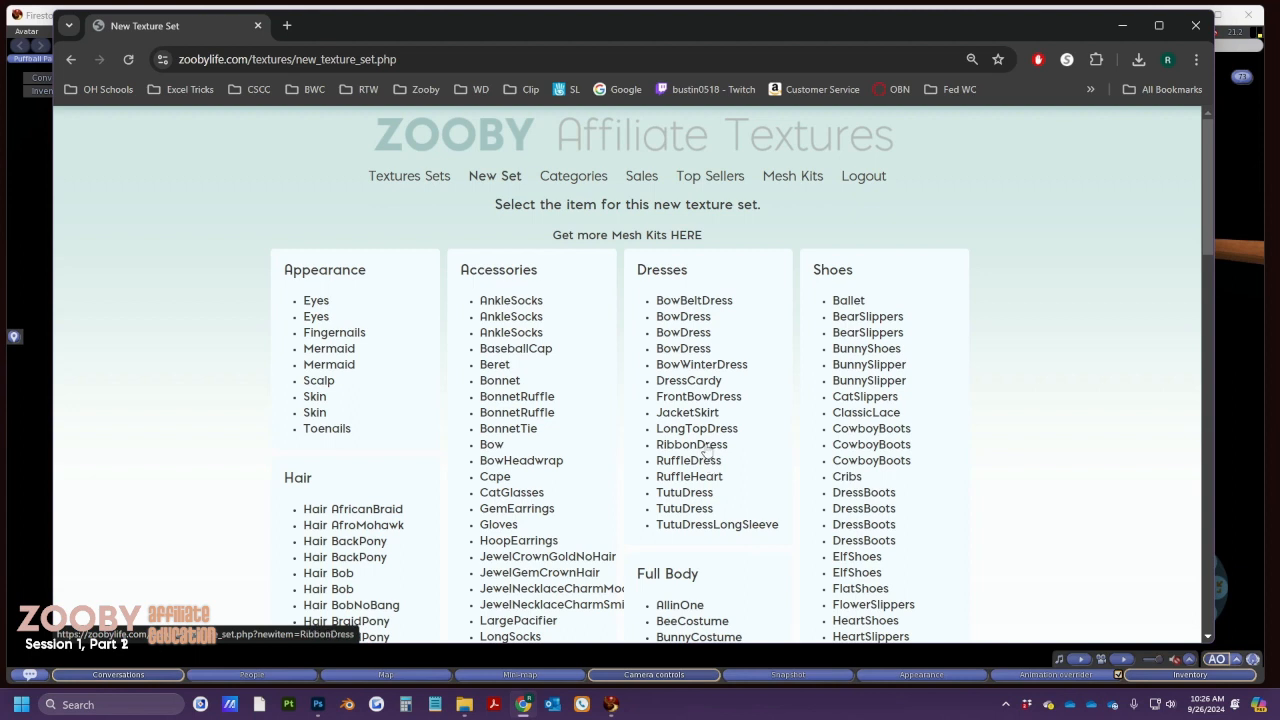
scroll(706, 450, "down", 1)
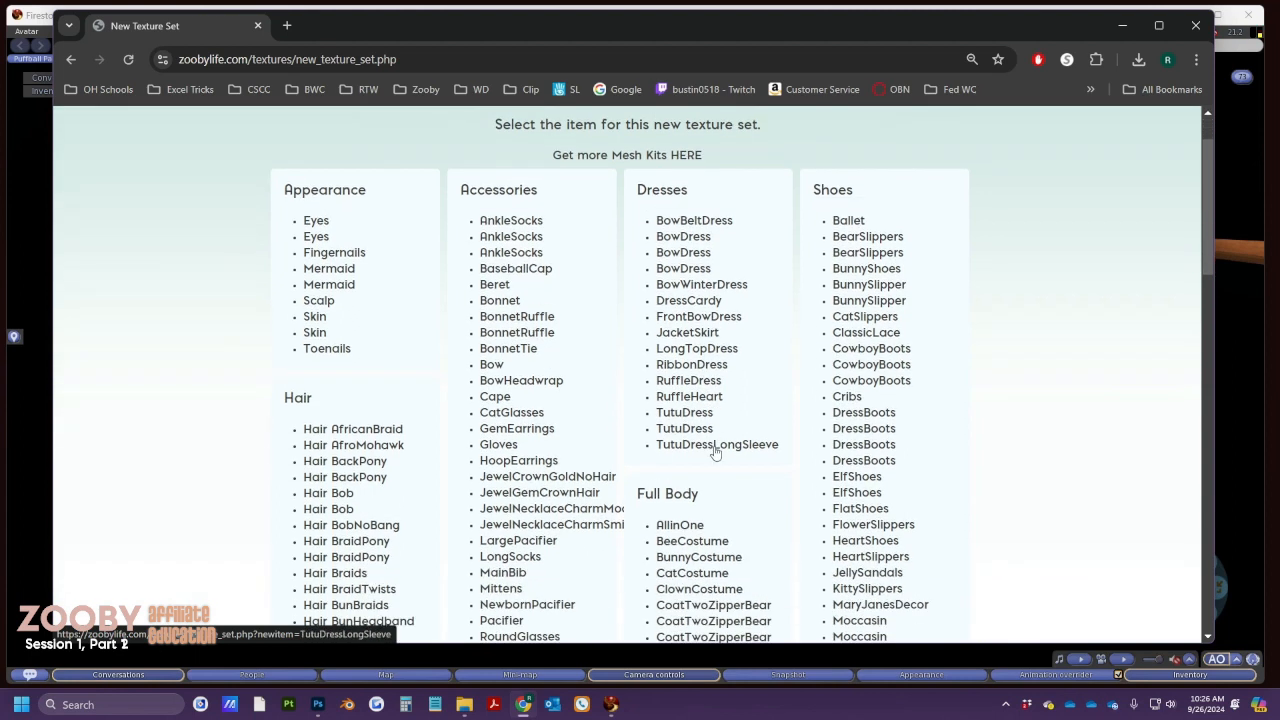
scroll(715, 452, "down", 4)
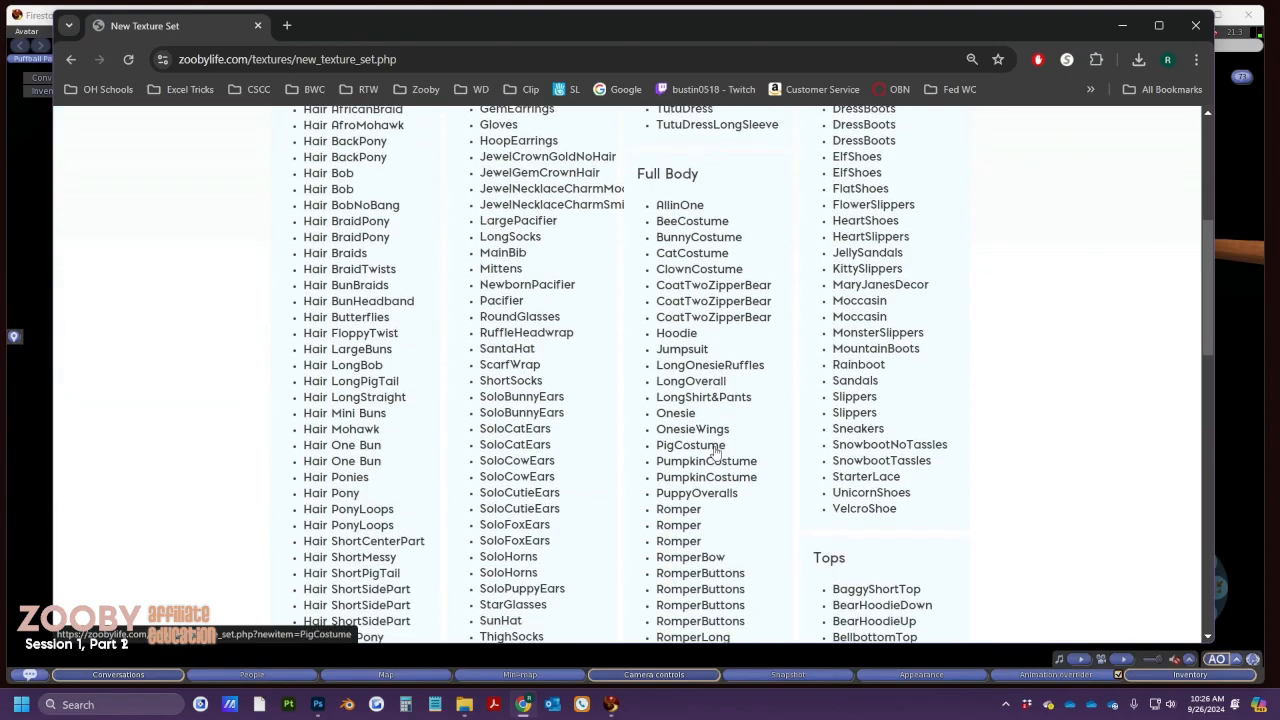
scroll(715, 452, "down", 5)
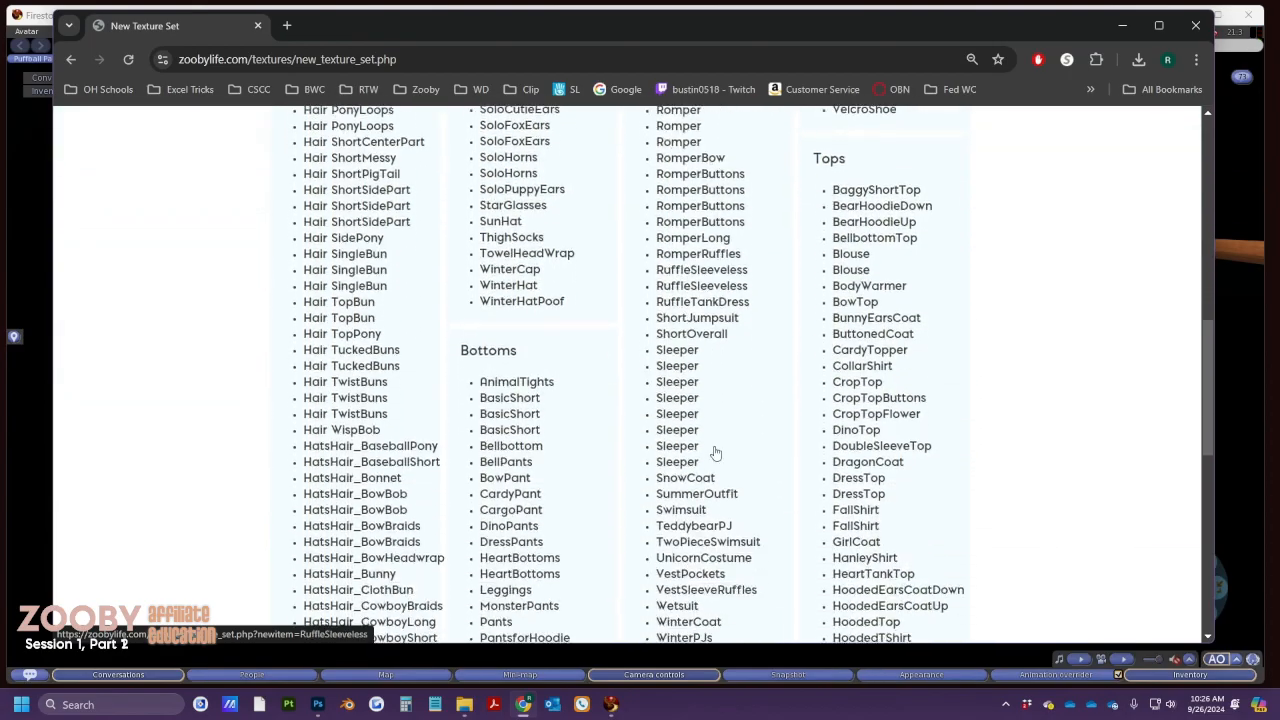
right_click(666, 354)
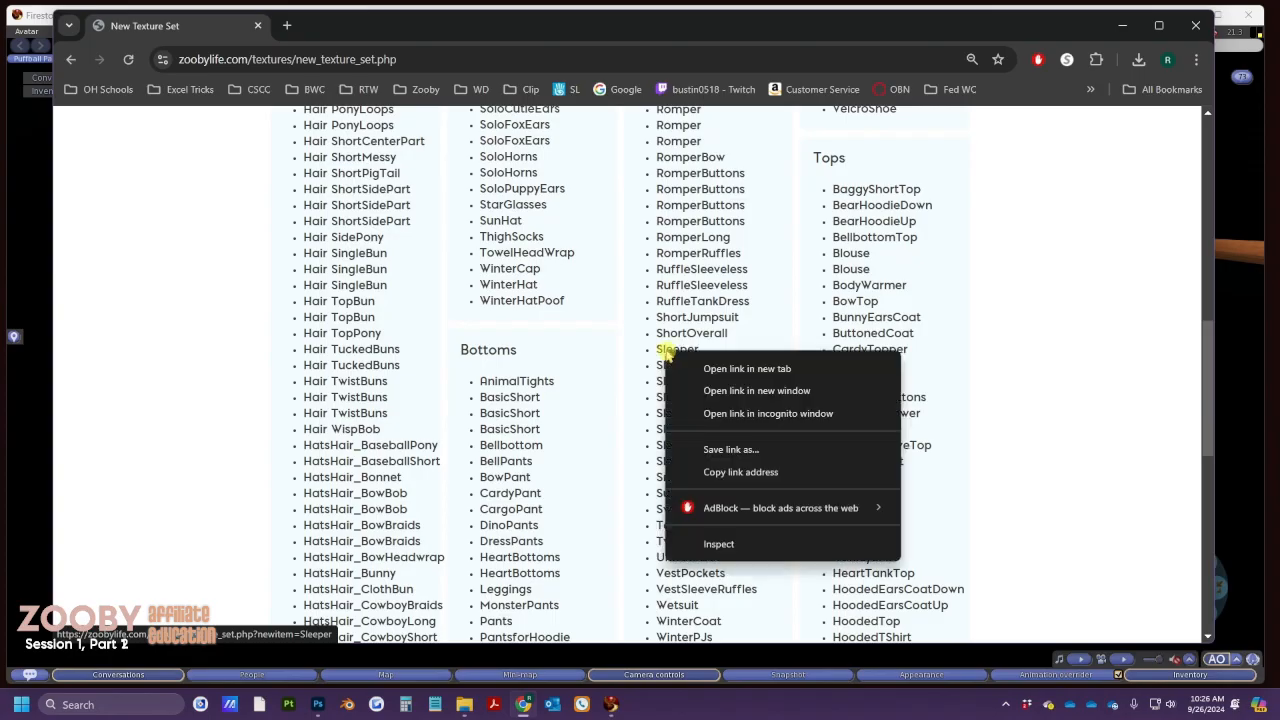
left_click(704, 369)
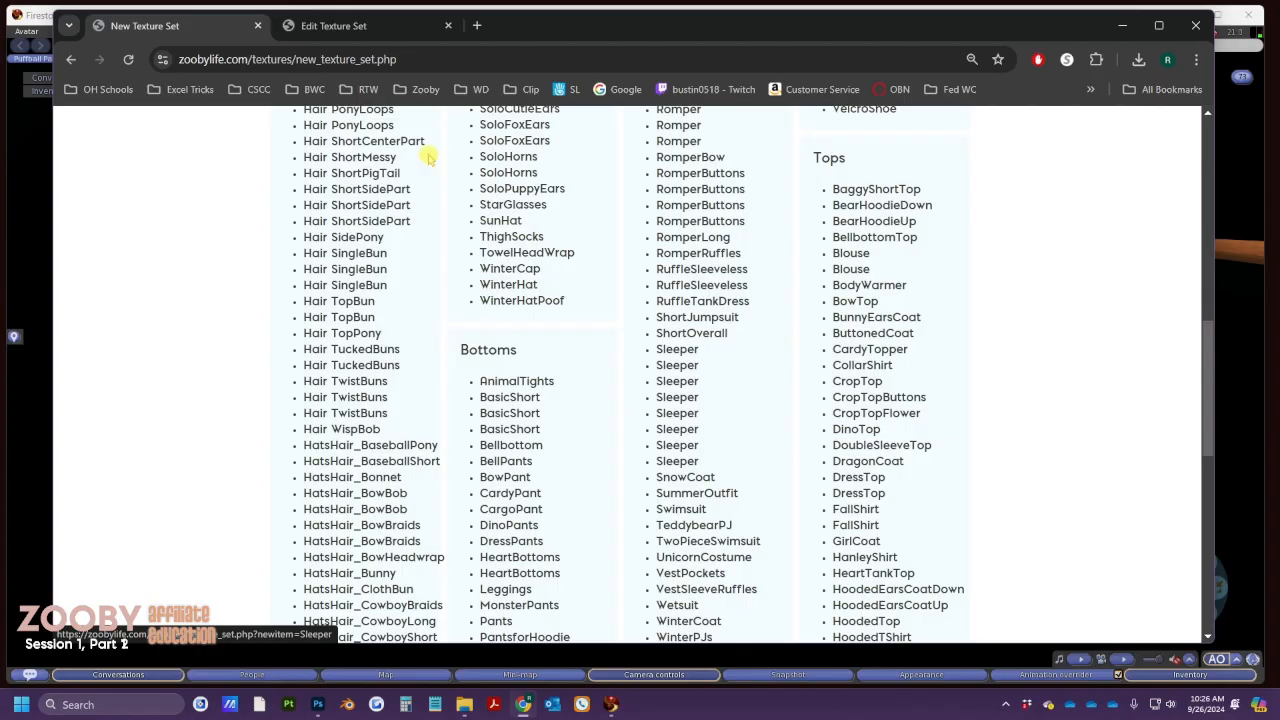
left_click(304, 30)
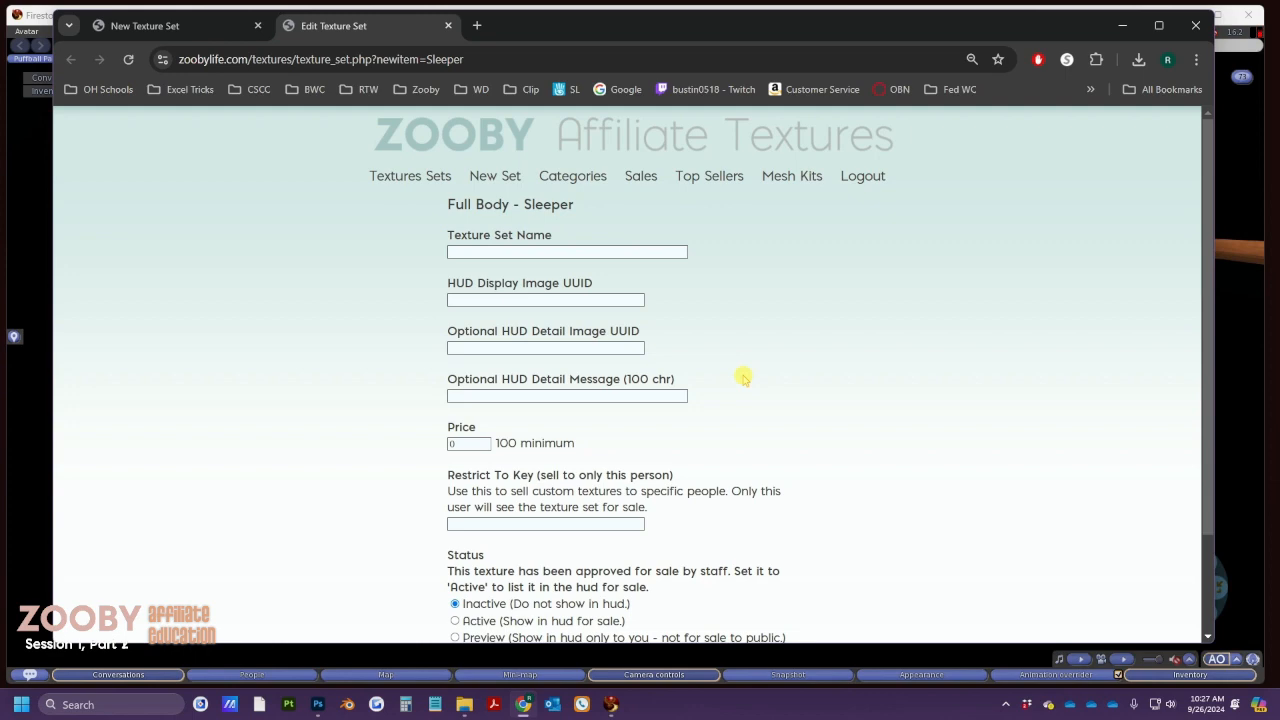
Open the Scribble Hearts Pink display and AO sleeper textures from Inventory and arrange the previews side by side
key("alt+Tab")
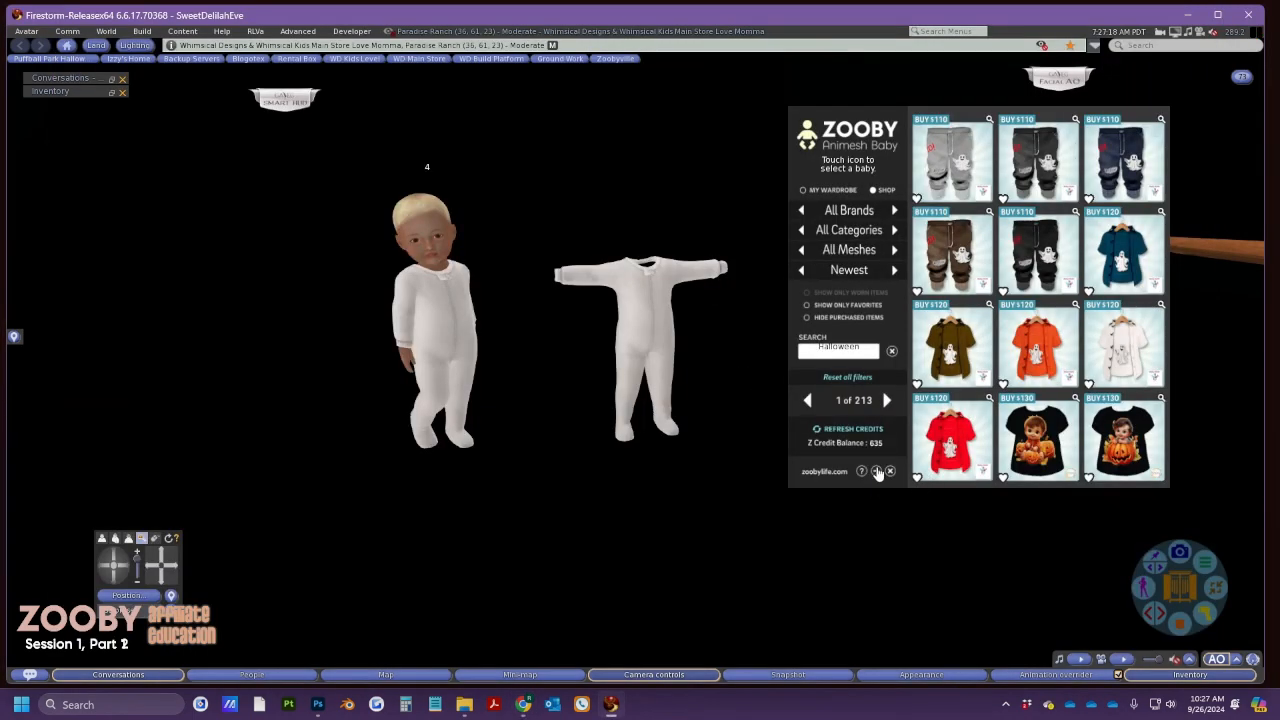
left_click(877, 471)
left_click(1157, 678)
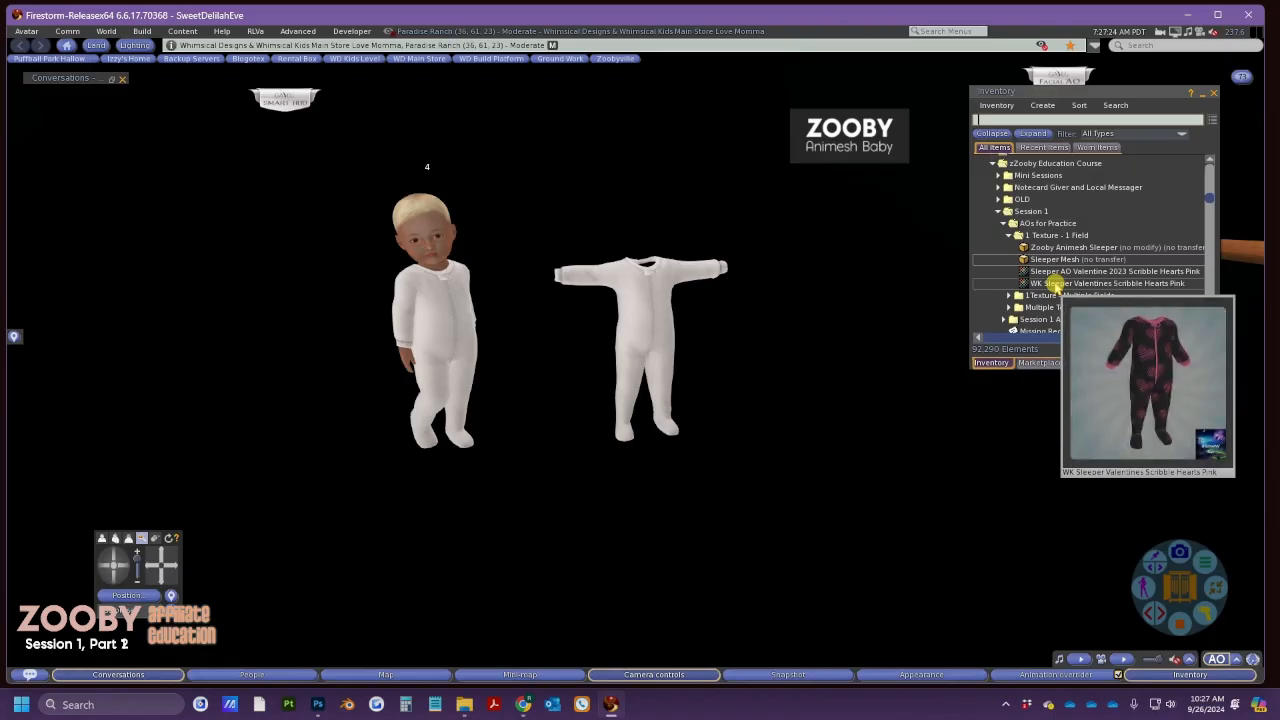
double_click(1052, 284)
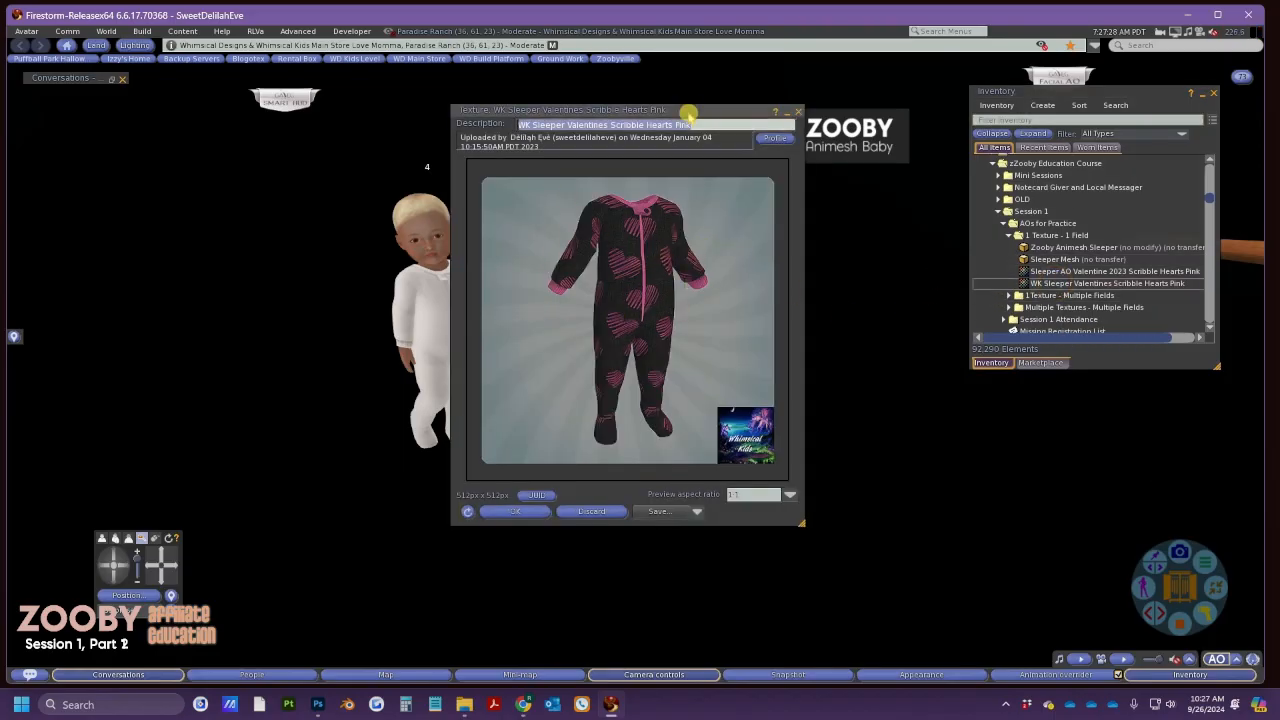
left_click_drag(689, 112, 293, 88)
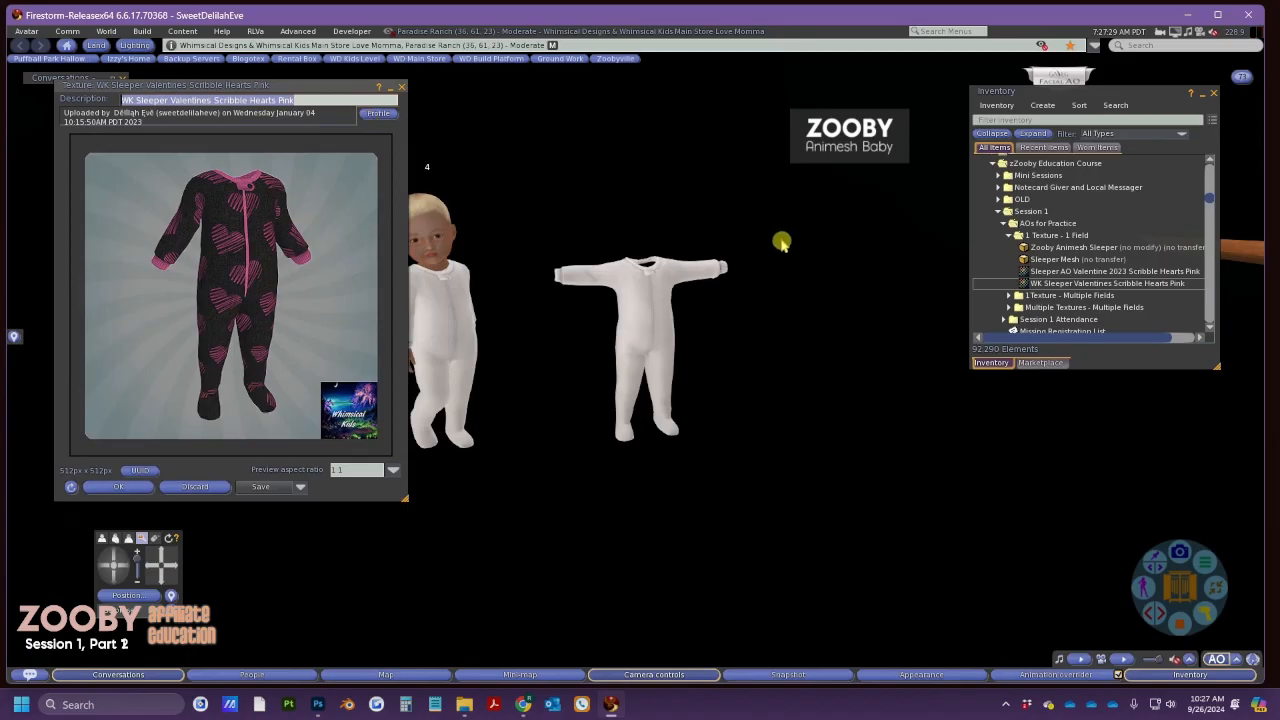
double_click(1060, 273)
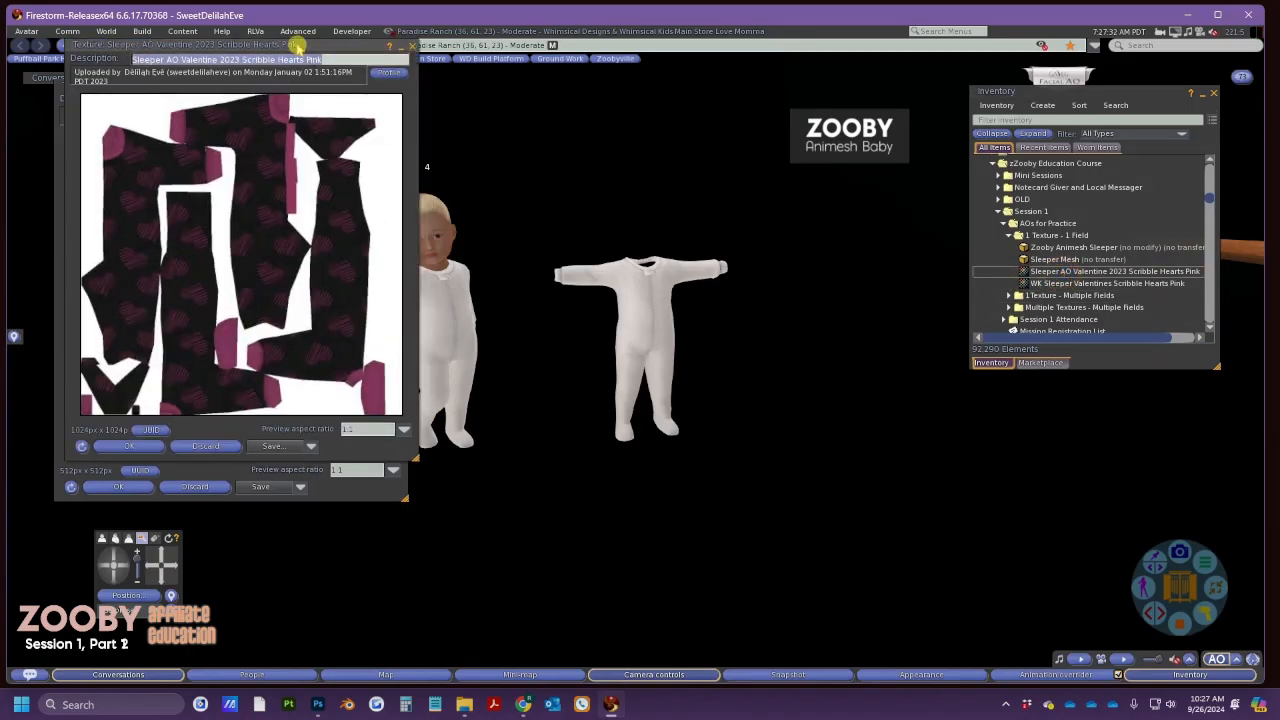
left_click_drag(298, 46, 645, 88)
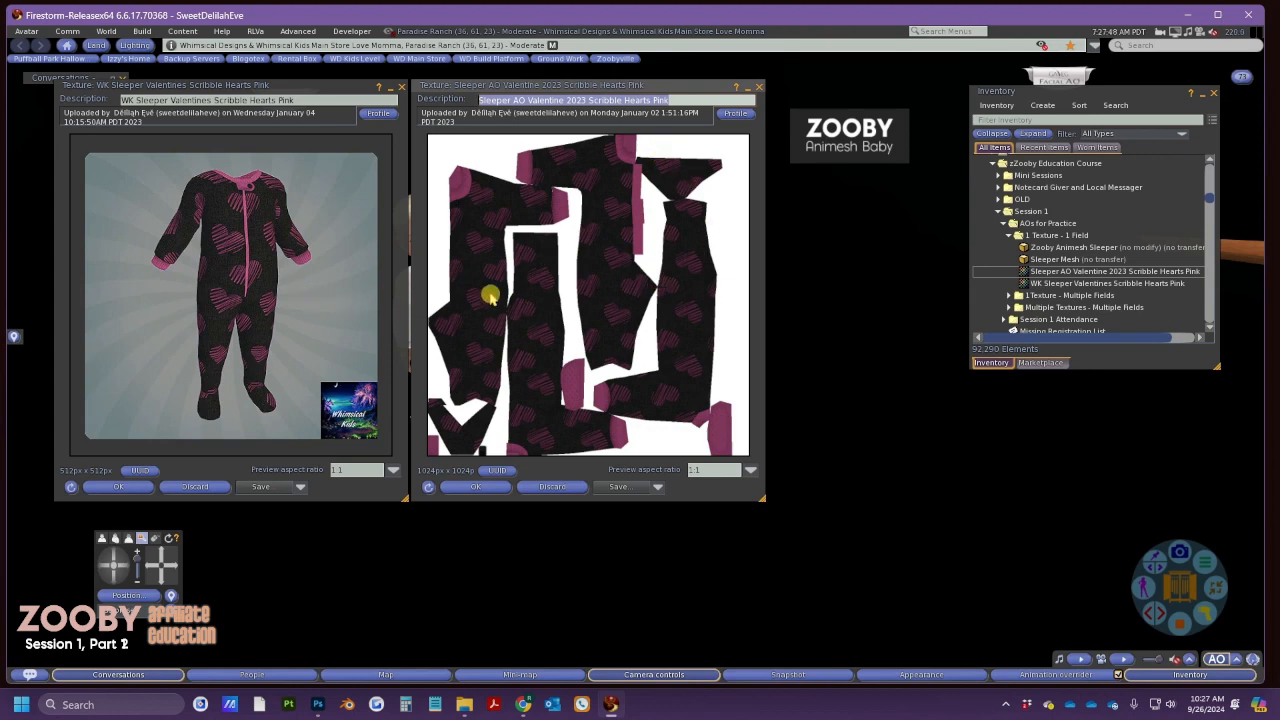
key("alt+Tab")
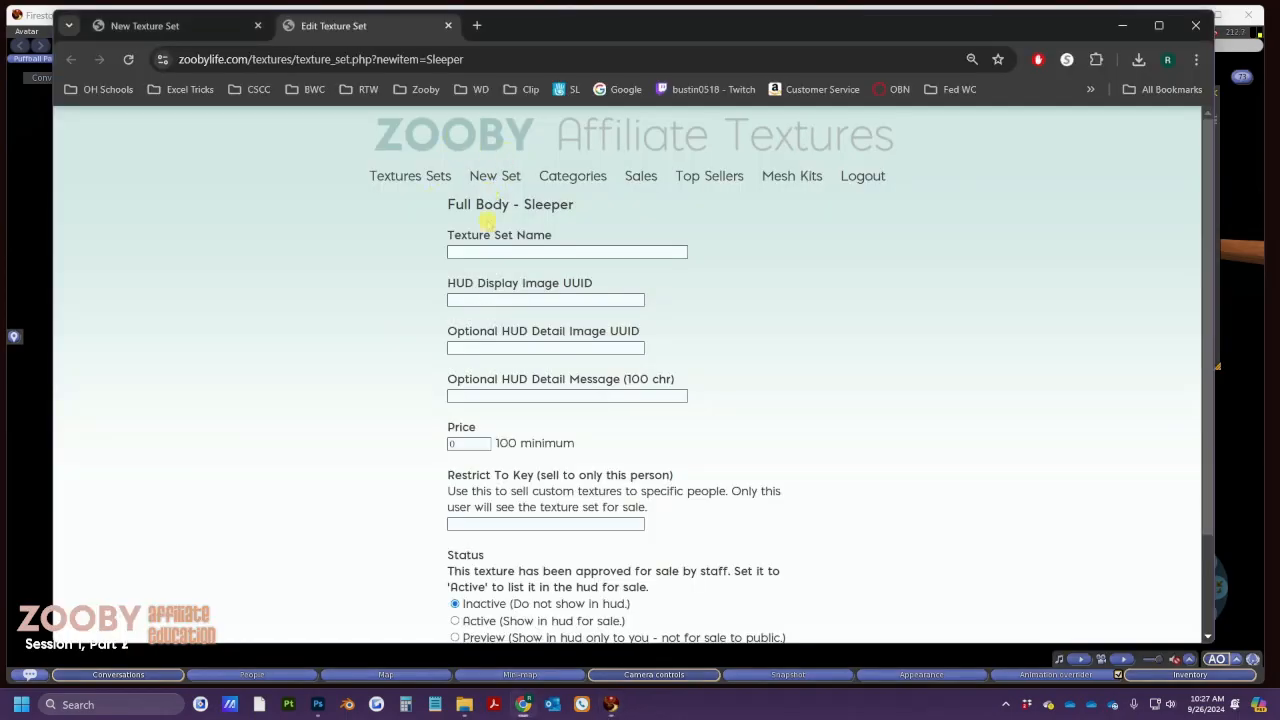
Enter 'WK Sleeper Testing Pink Hearts' as the texture set name, then return to the viewer previews
left_click(500, 252)
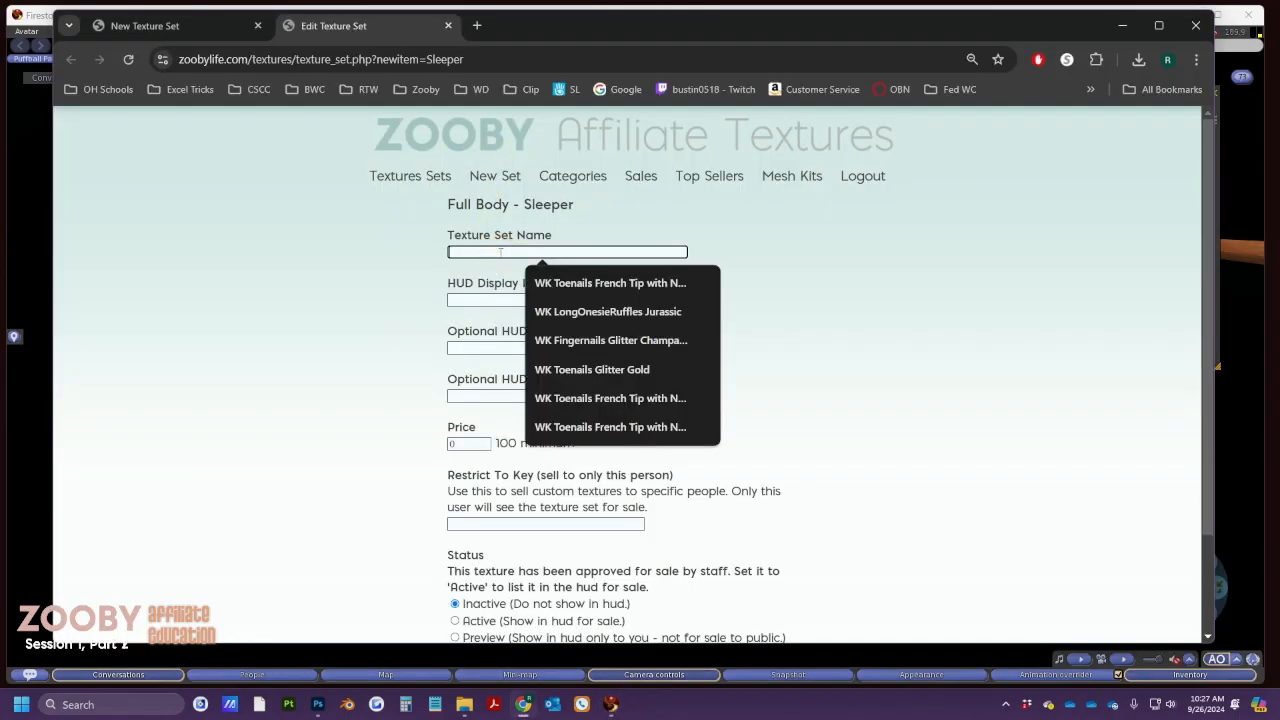
type("WK S")
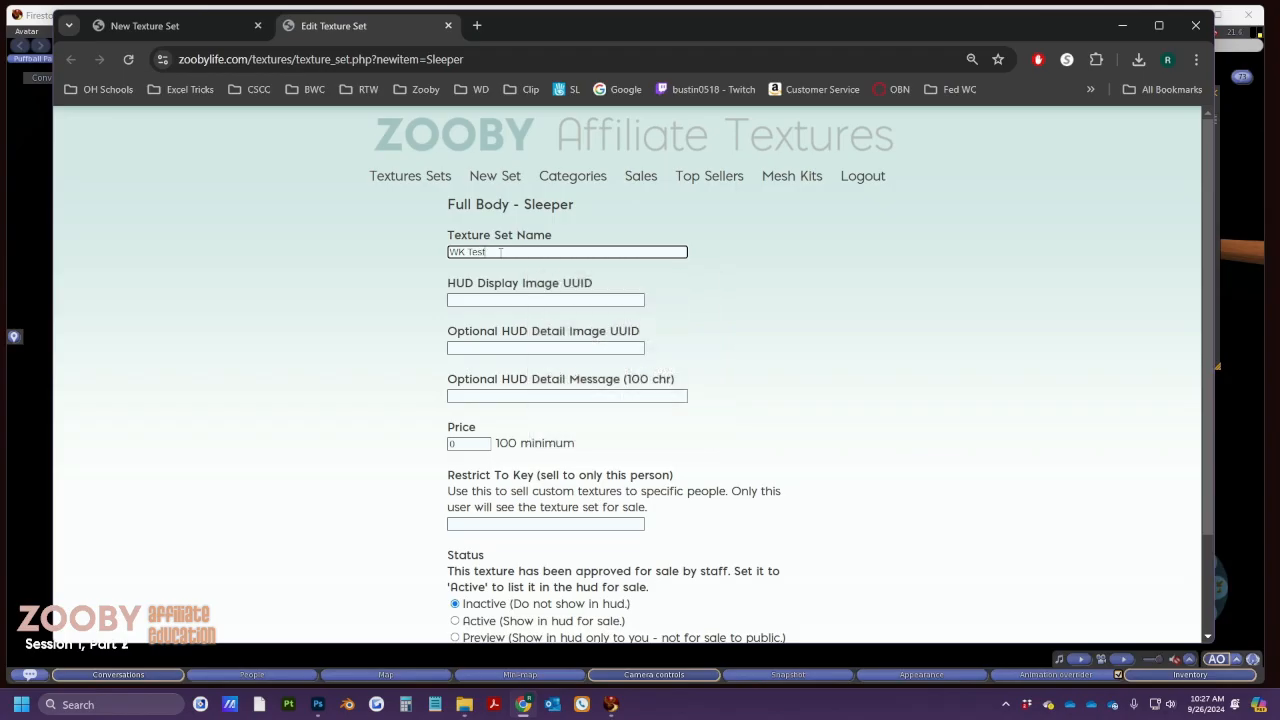
type("leep")
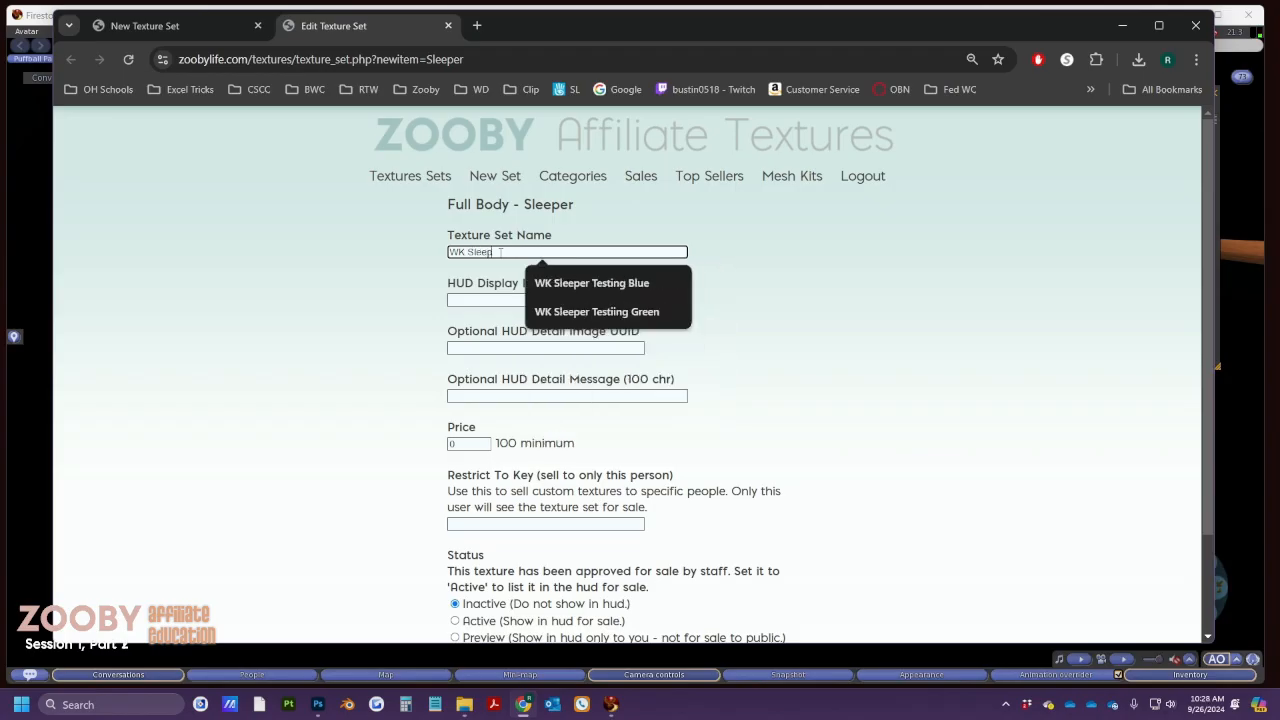
type("er Testing")
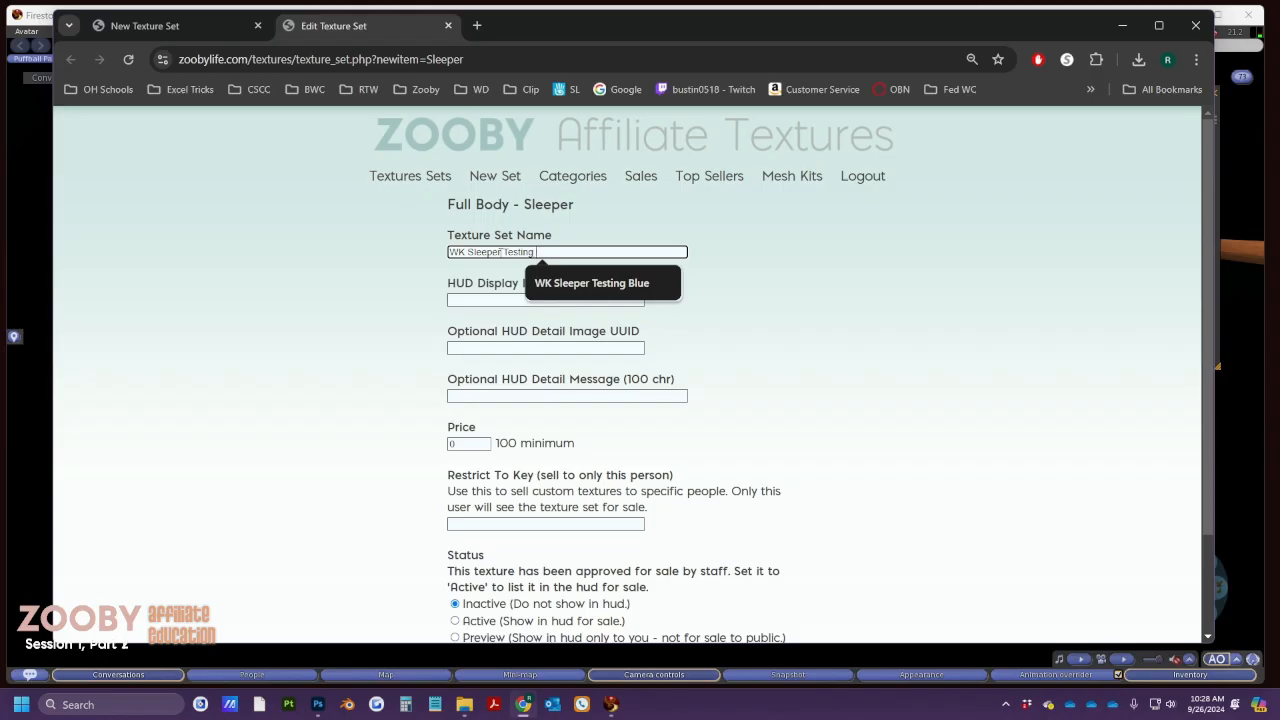
type(" Pink Hearts")
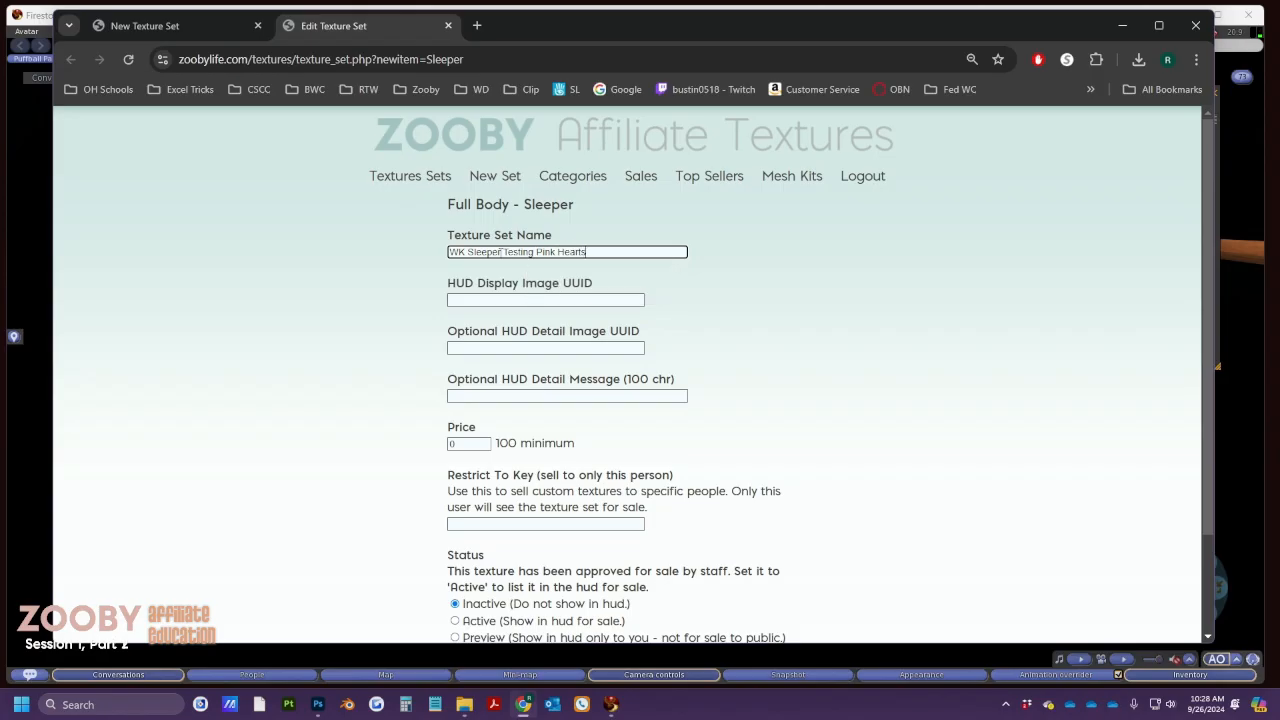
key("alt+Tab")
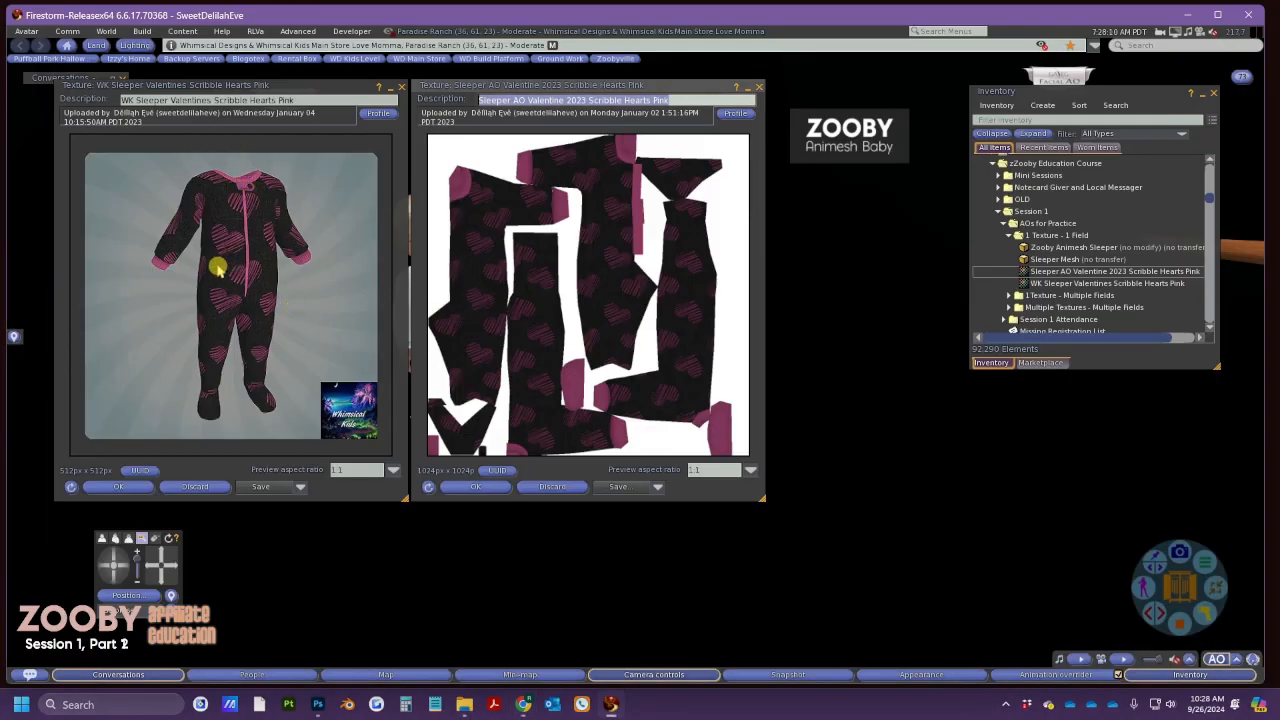
left_click(140, 472)
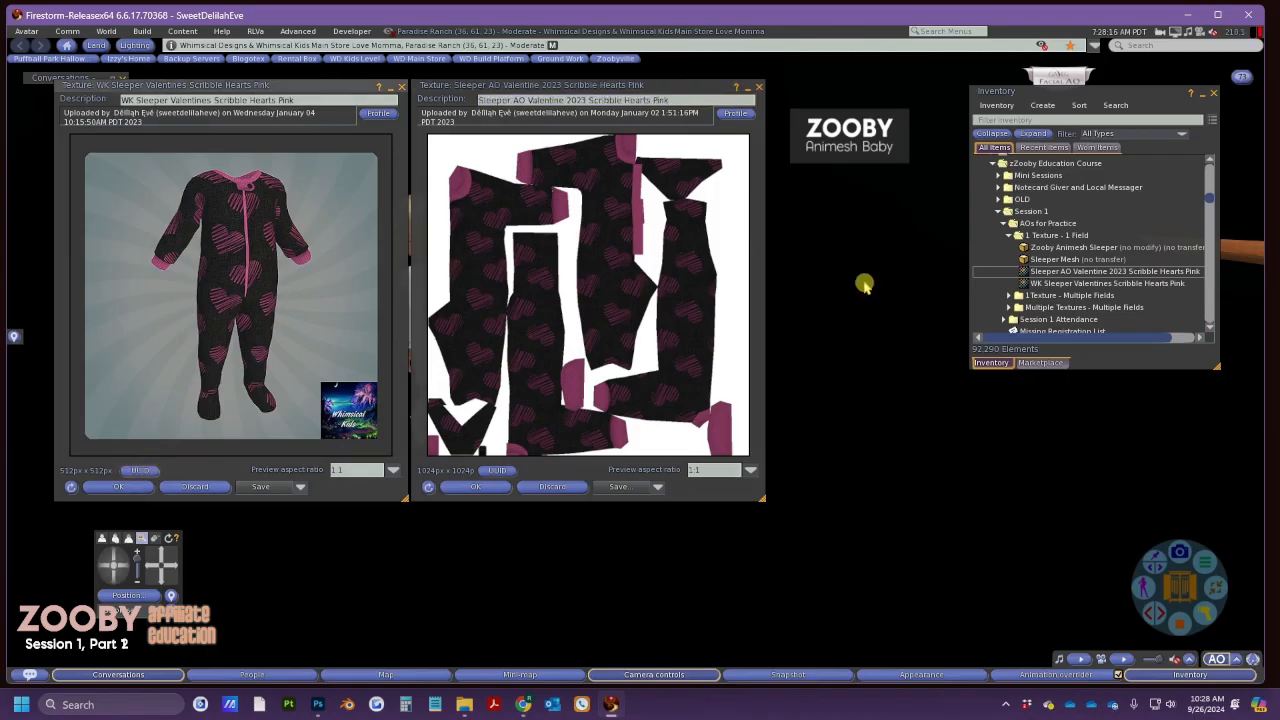
Copy the asset UUID of the WK Sleeper Valentines Scribble Hearts Pink texture from Inventory
right_click(1028, 285)
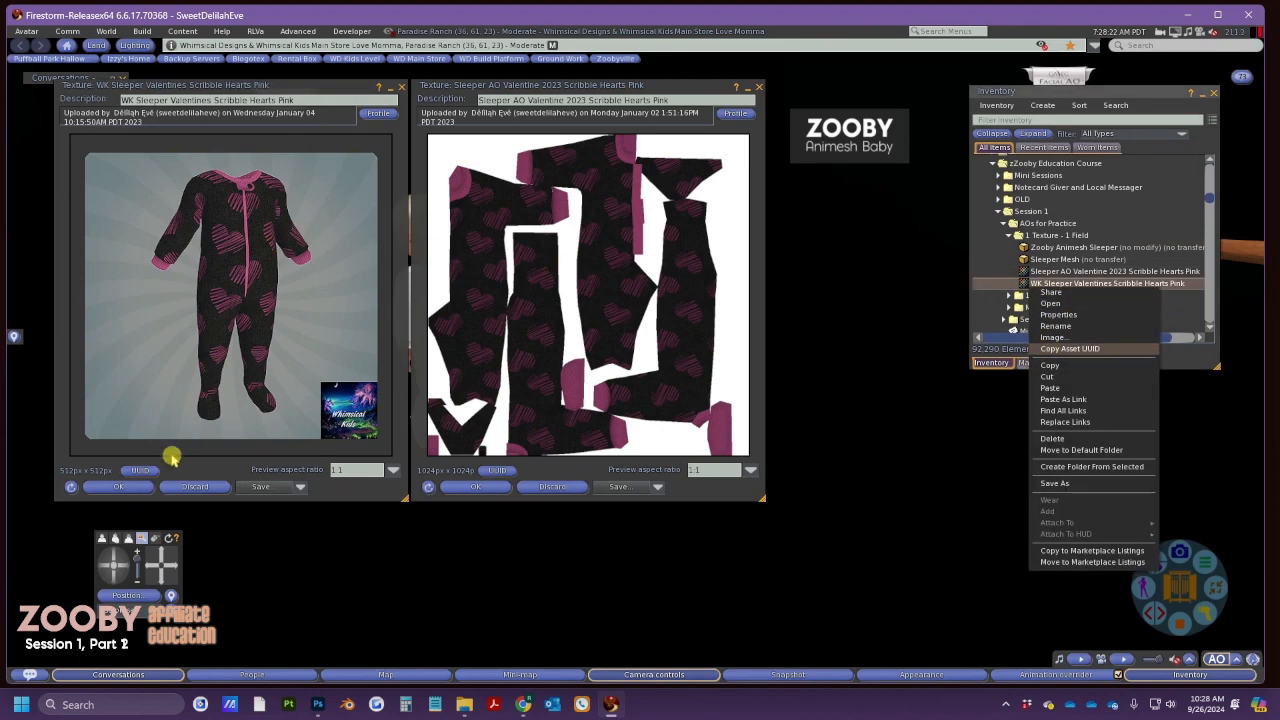
left_click(140, 470)
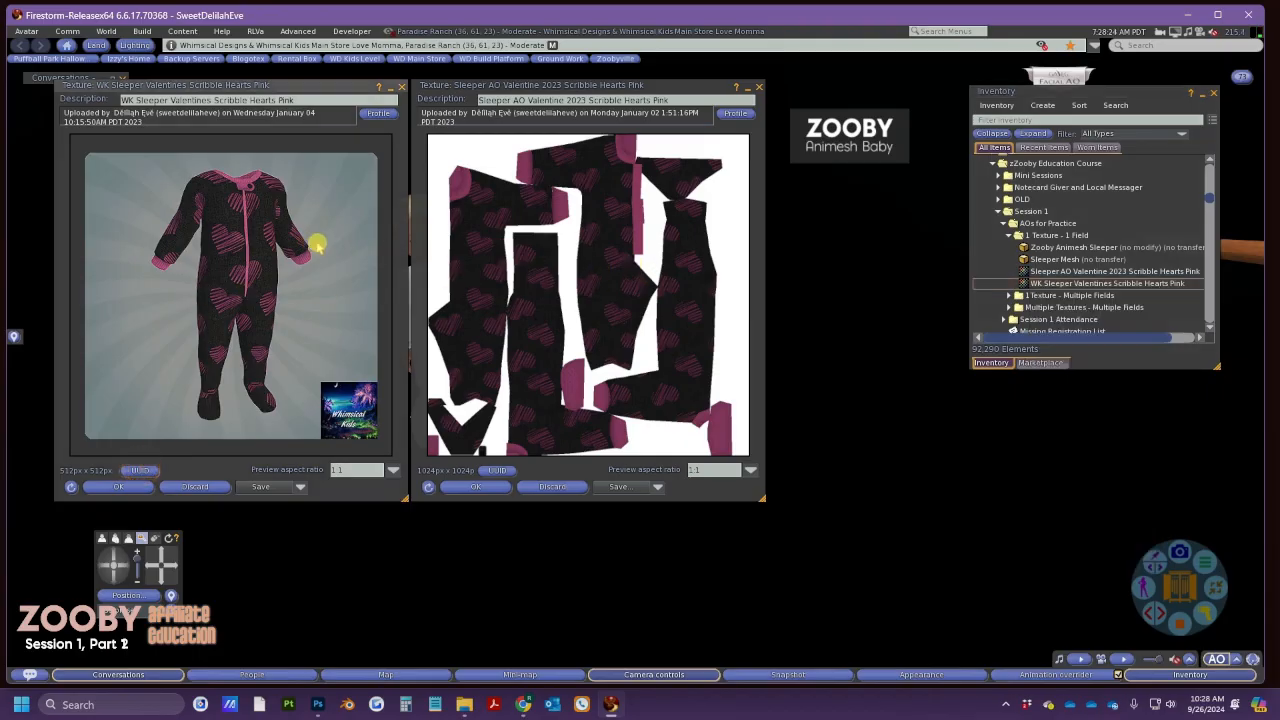
key("alt+Tab")
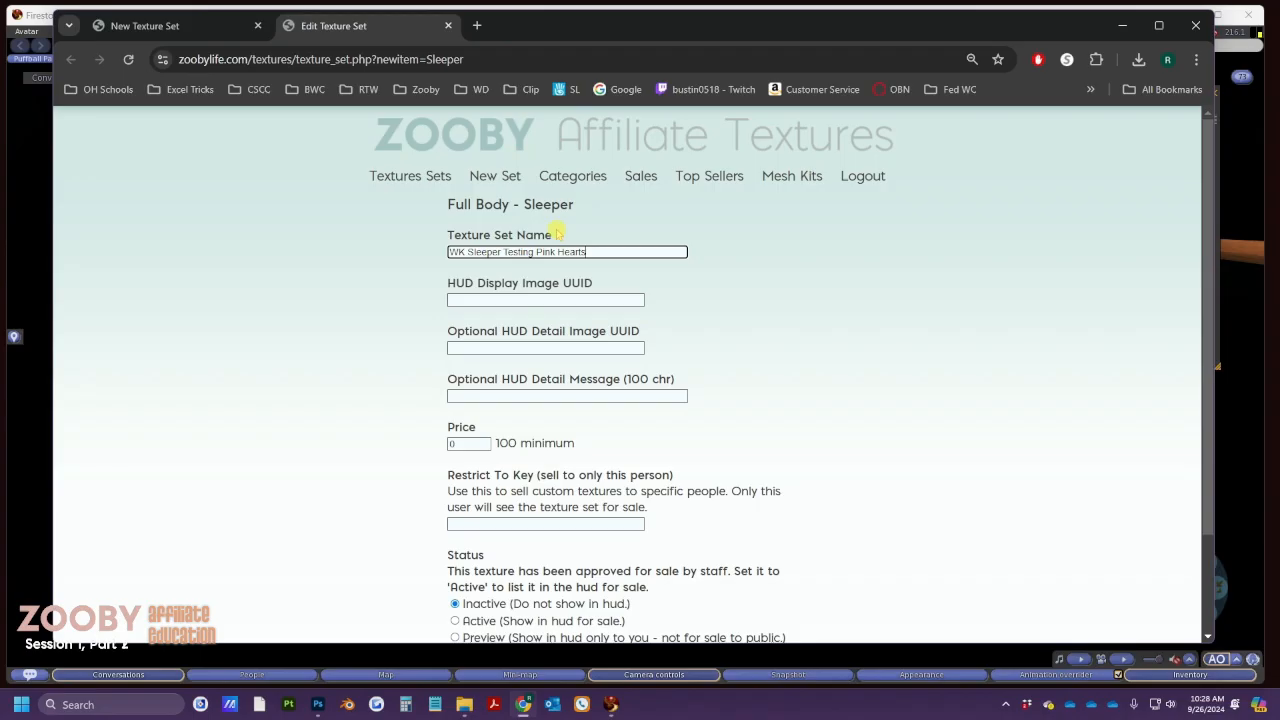
Paste UUID 99c3ead6-30e6-b37a-3ea8-a39b02deab81 into HUD Display Image and Optional HUD Detail Image fields
left_click(490, 300)
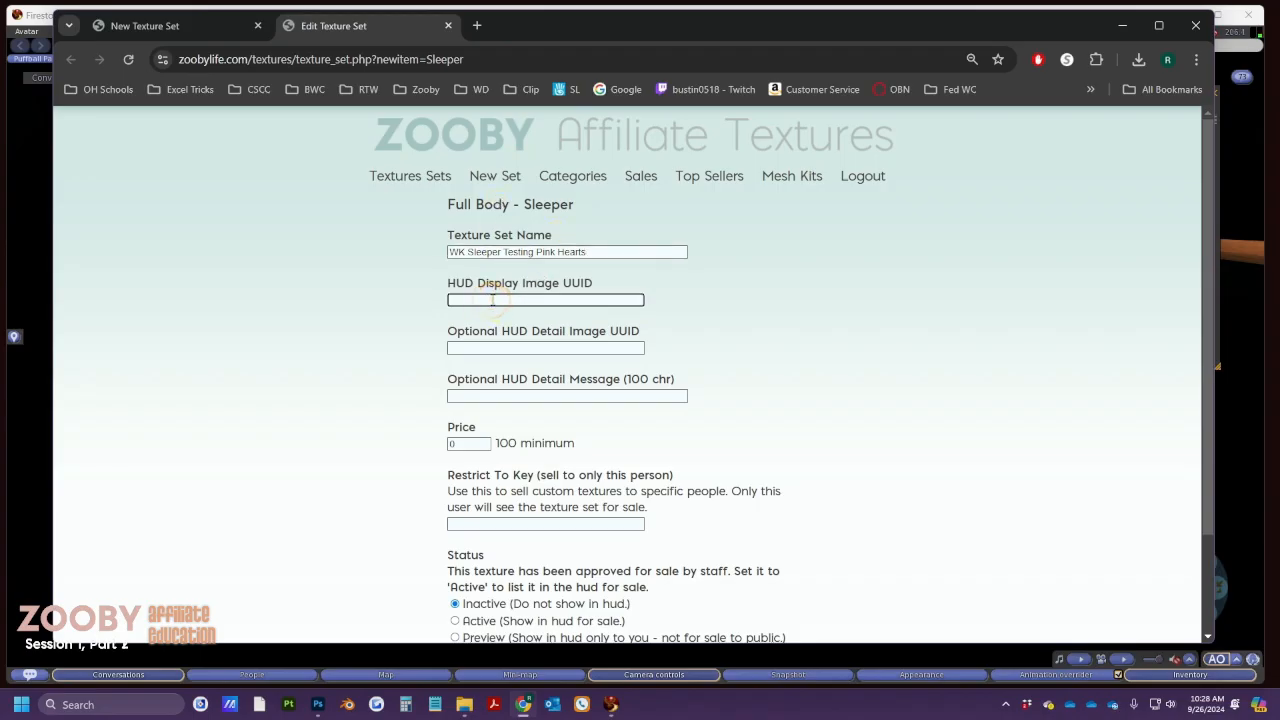
type("99c3ead6-30e6-b37a-3ea8-a39b02deab81")
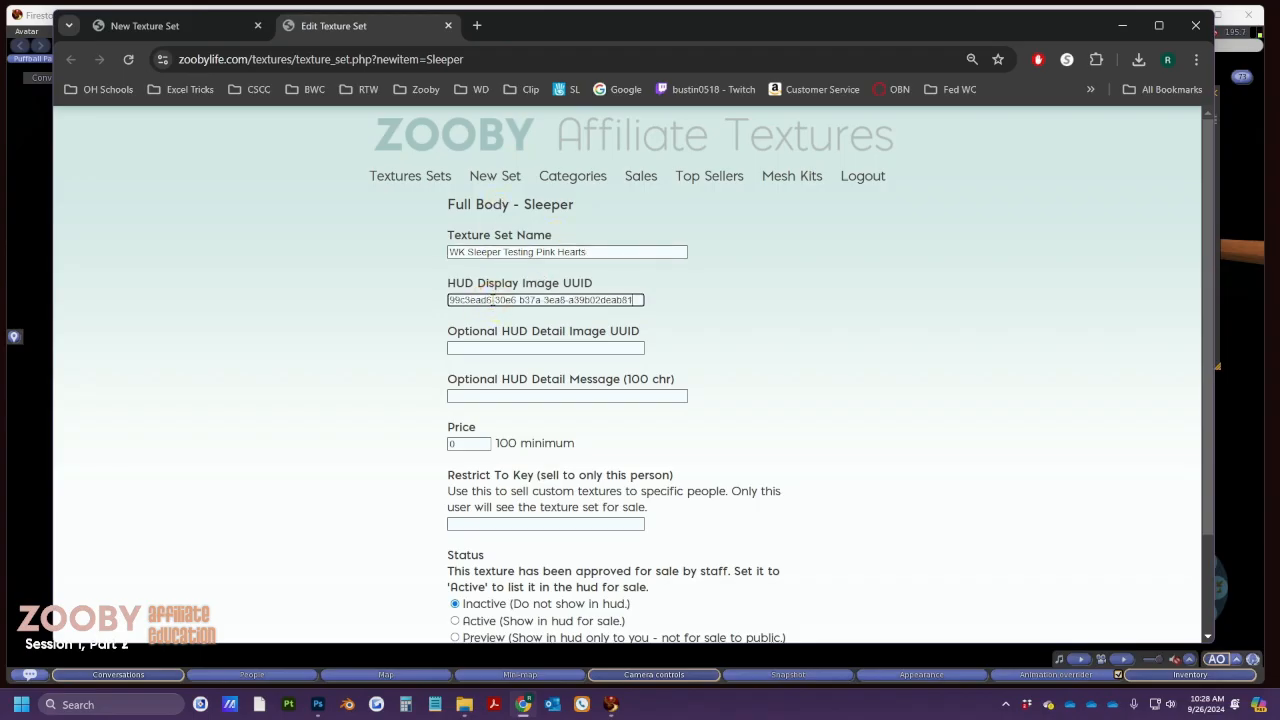
left_click(484, 346)
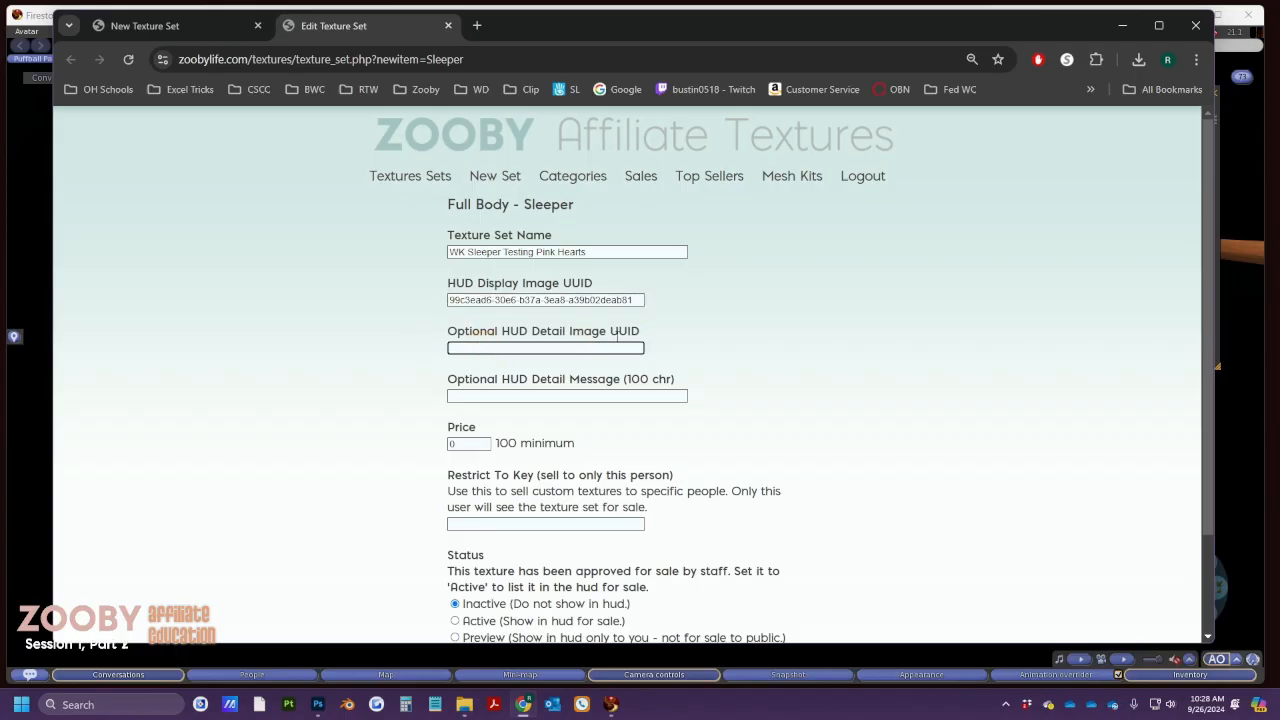
left_click(578, 347)
type("99c3ead6-30e6-b37a-3ea8-a39b02deab81")
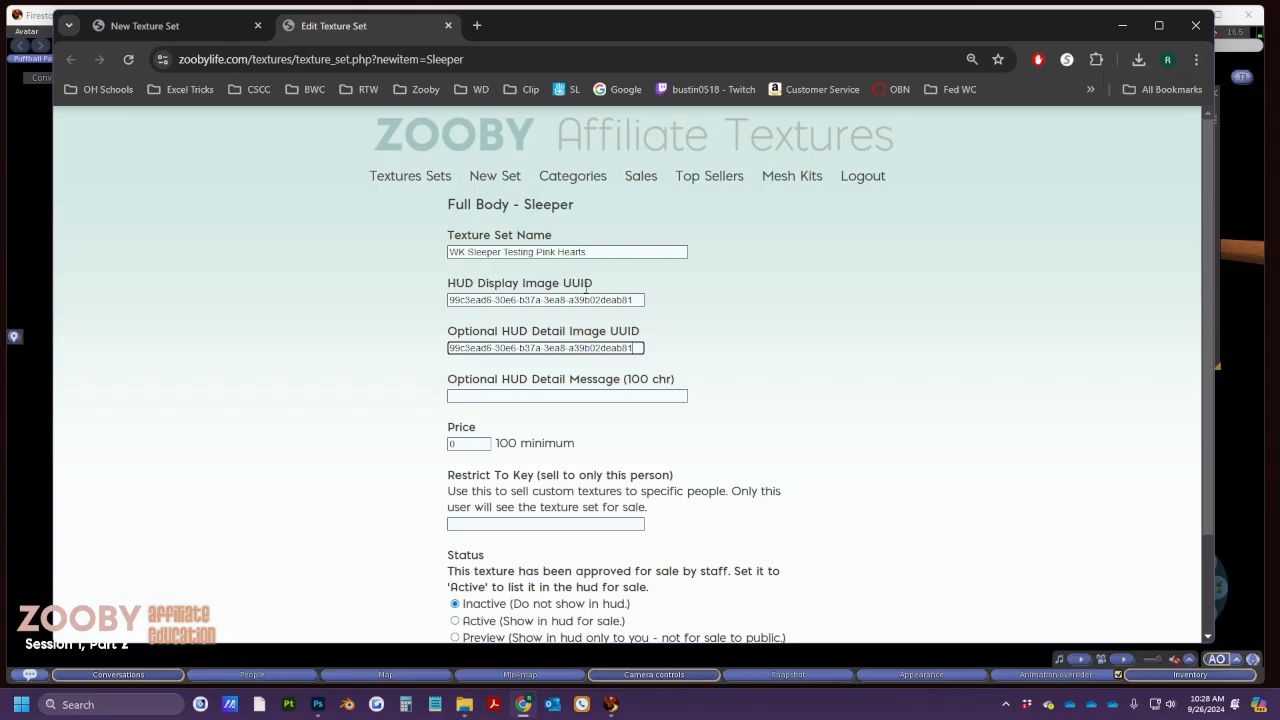
left_click(509, 349)
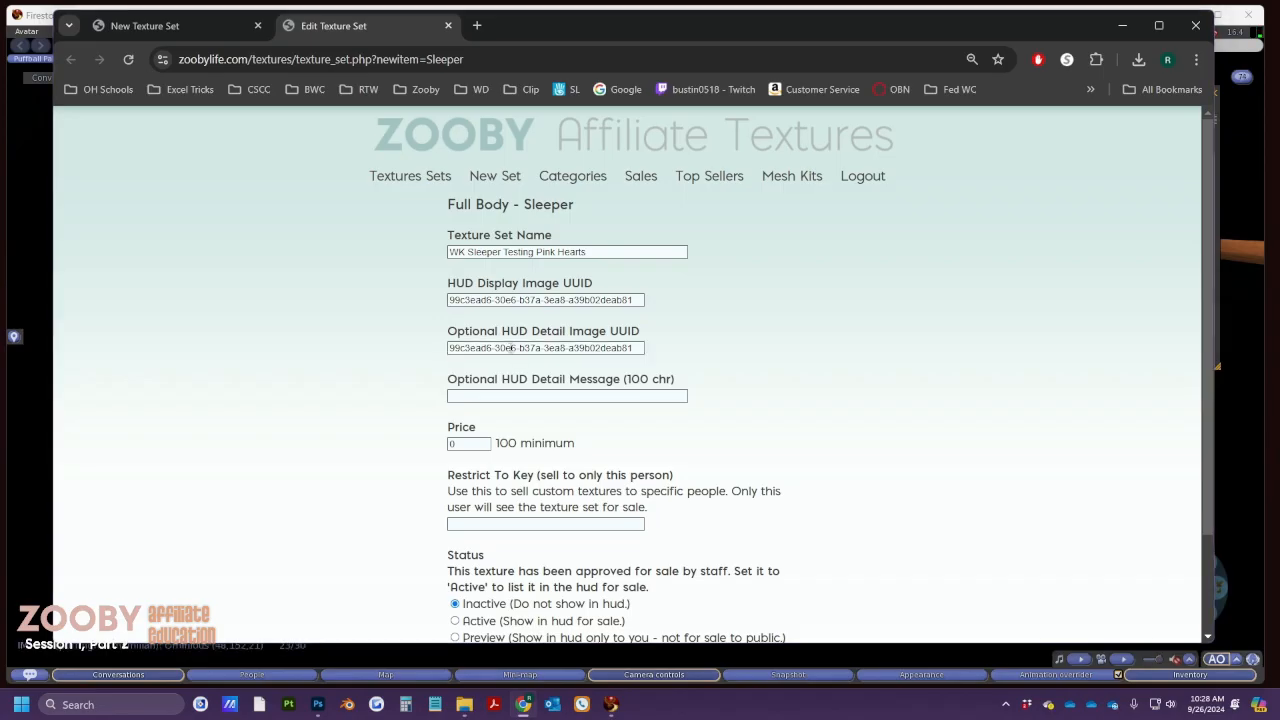
key("alt+Tab")
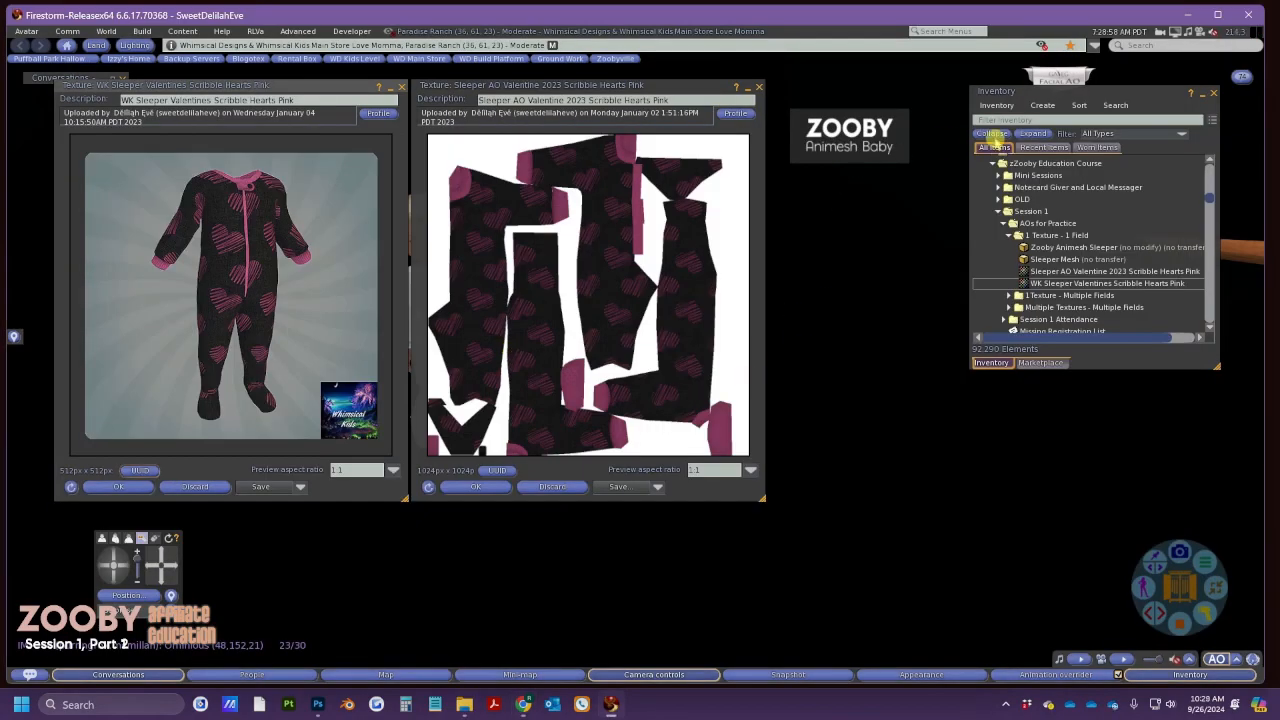
Clear the Halloween filter in the Zooby HUD and search for 'Hope Lace'
left_click(1202, 93)
left_click(874, 169)
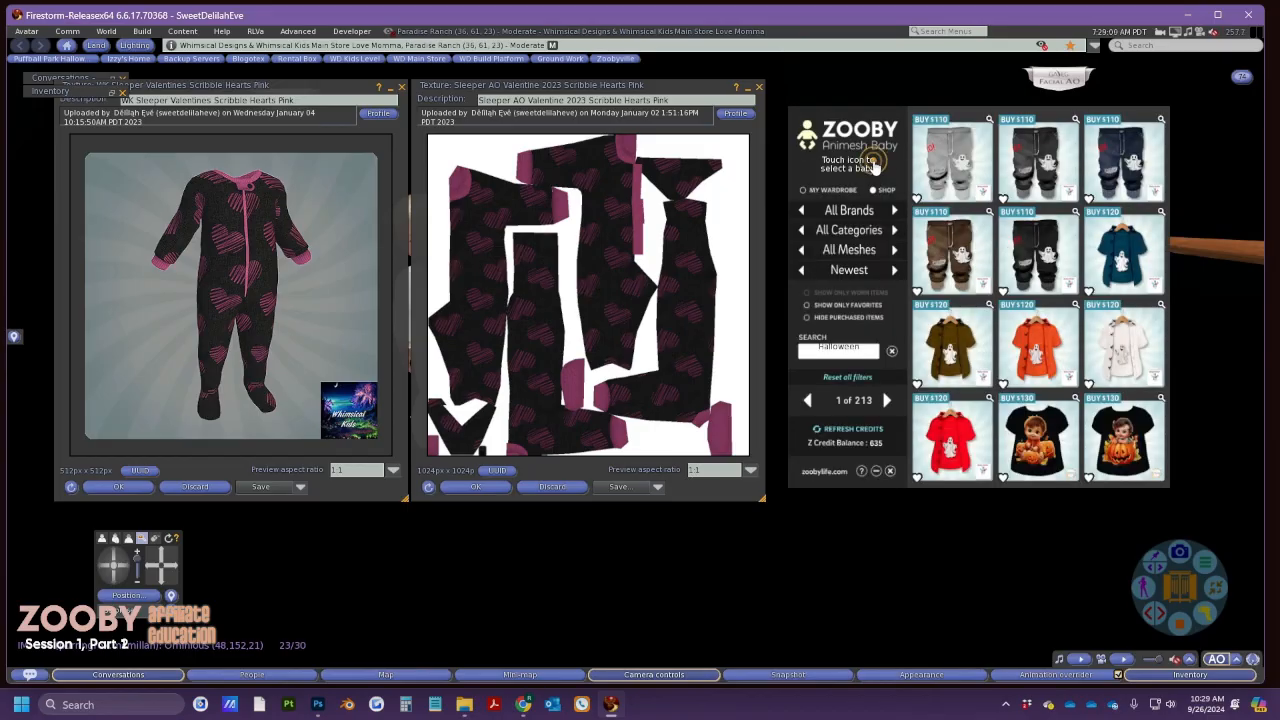
left_click(891, 352)
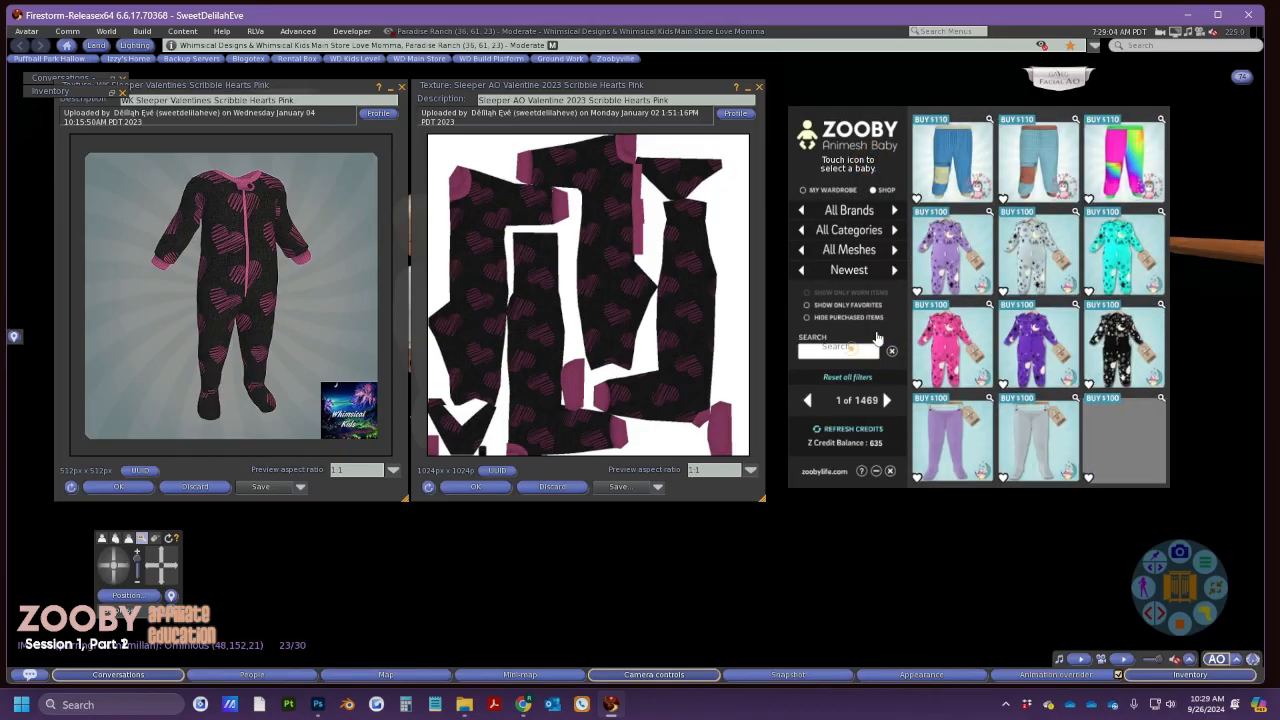
left_click(852, 352)
type("Hope Lace")
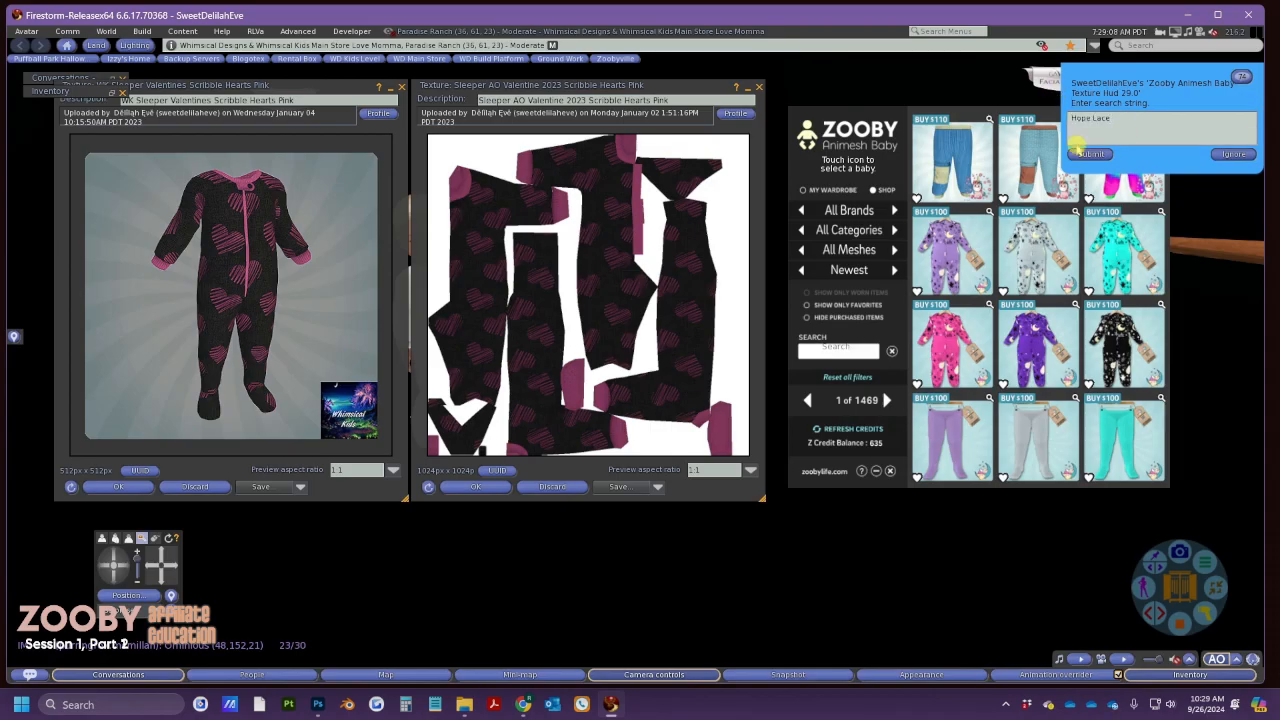
left_click(1078, 153)
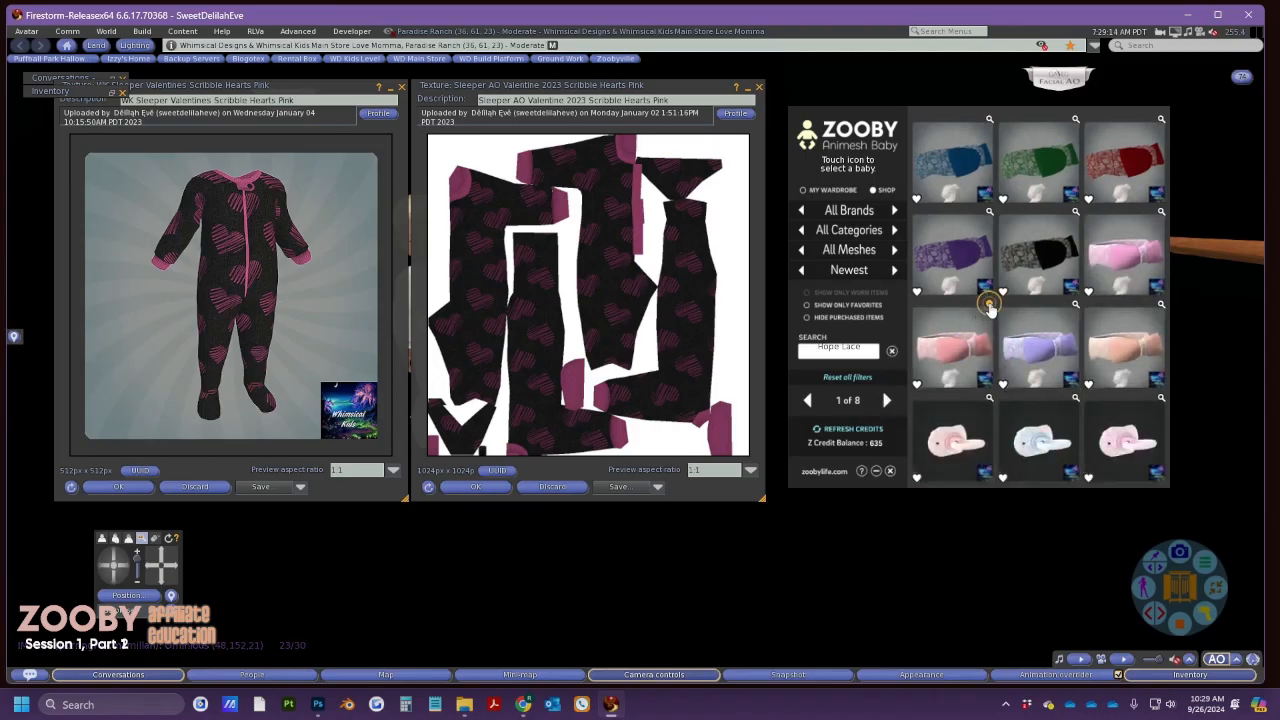
Preview the Hope Lace results and open the large Hope Lace sleeper preview
left_click(989, 305)
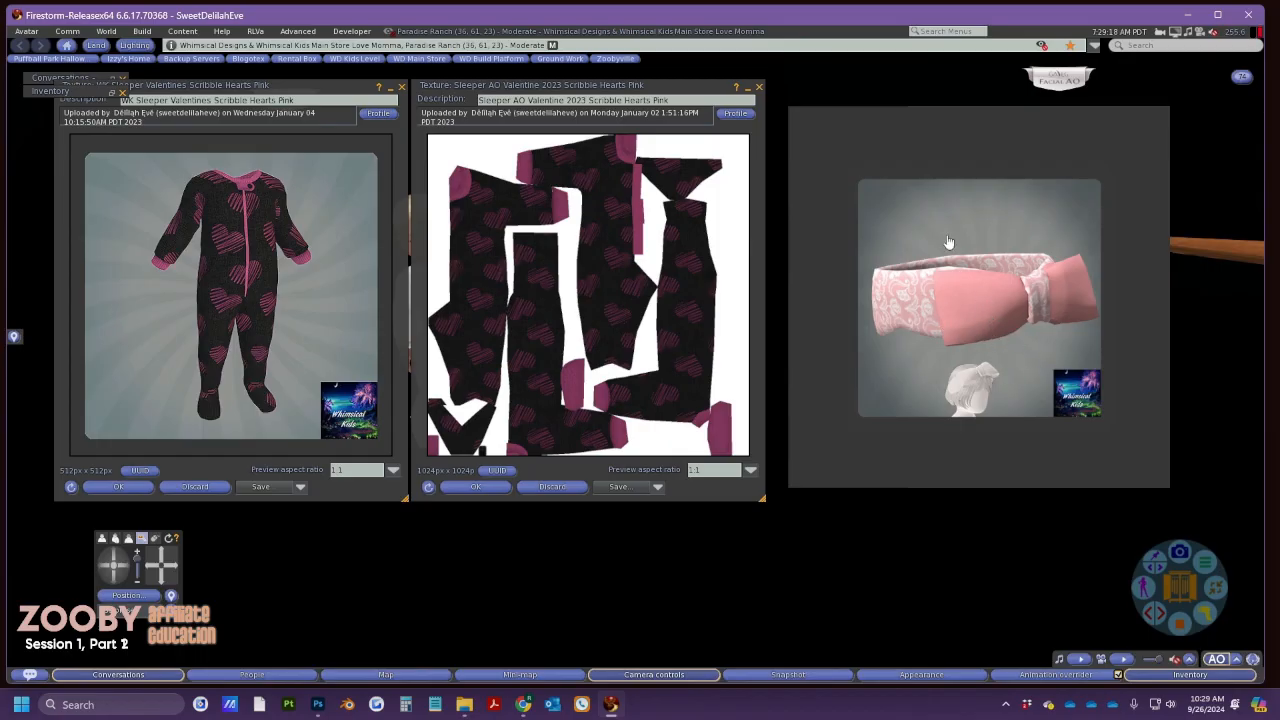
left_click(1006, 328)
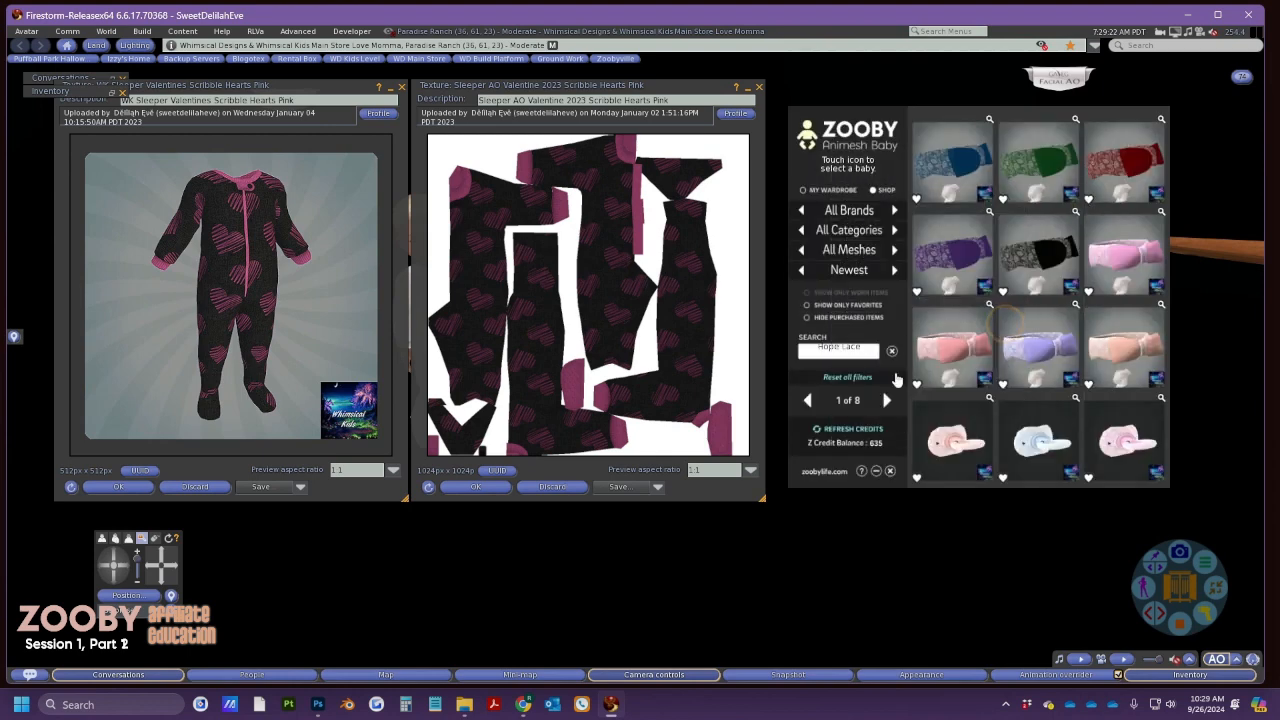
left_click(886, 400)
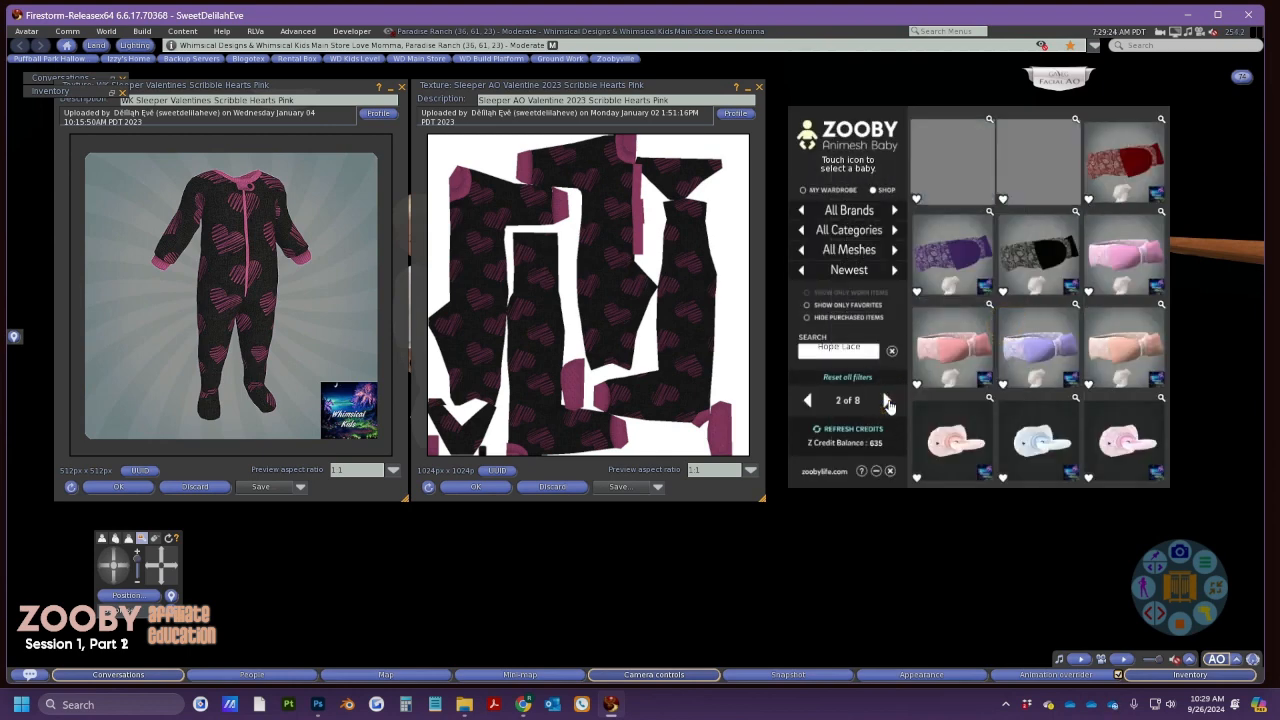
left_click(988, 306)
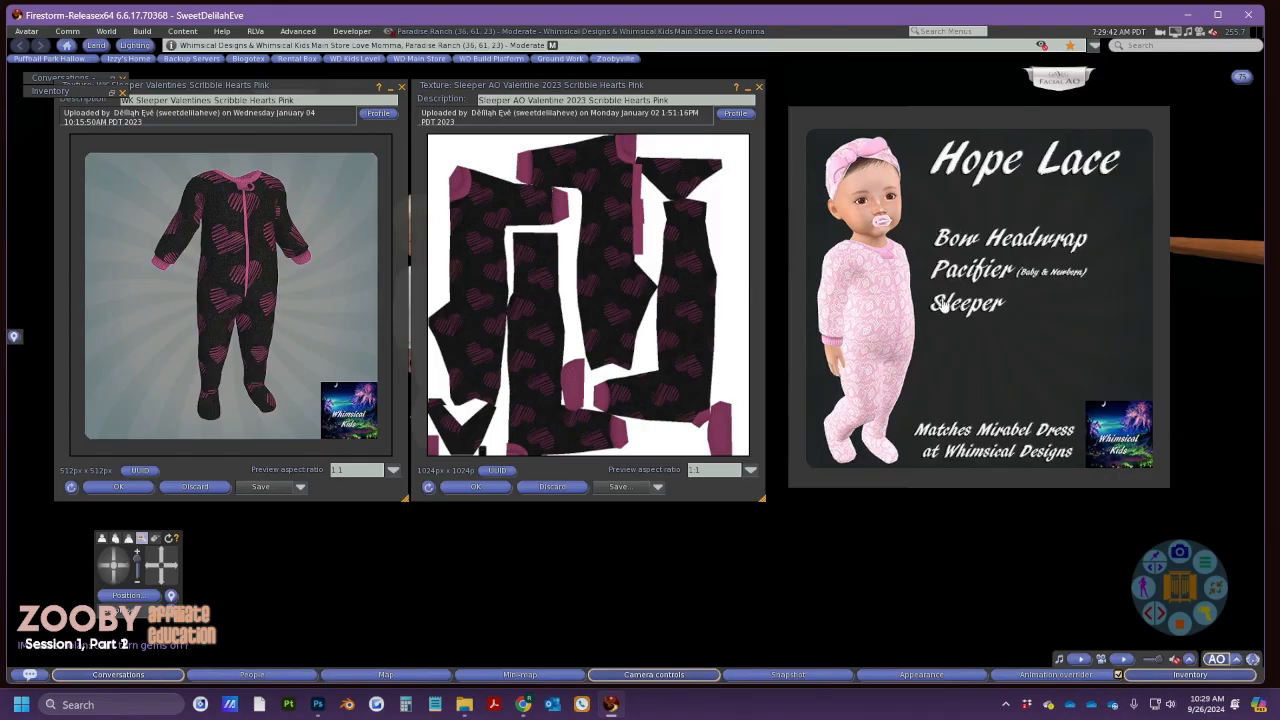
key("alt+Tab")
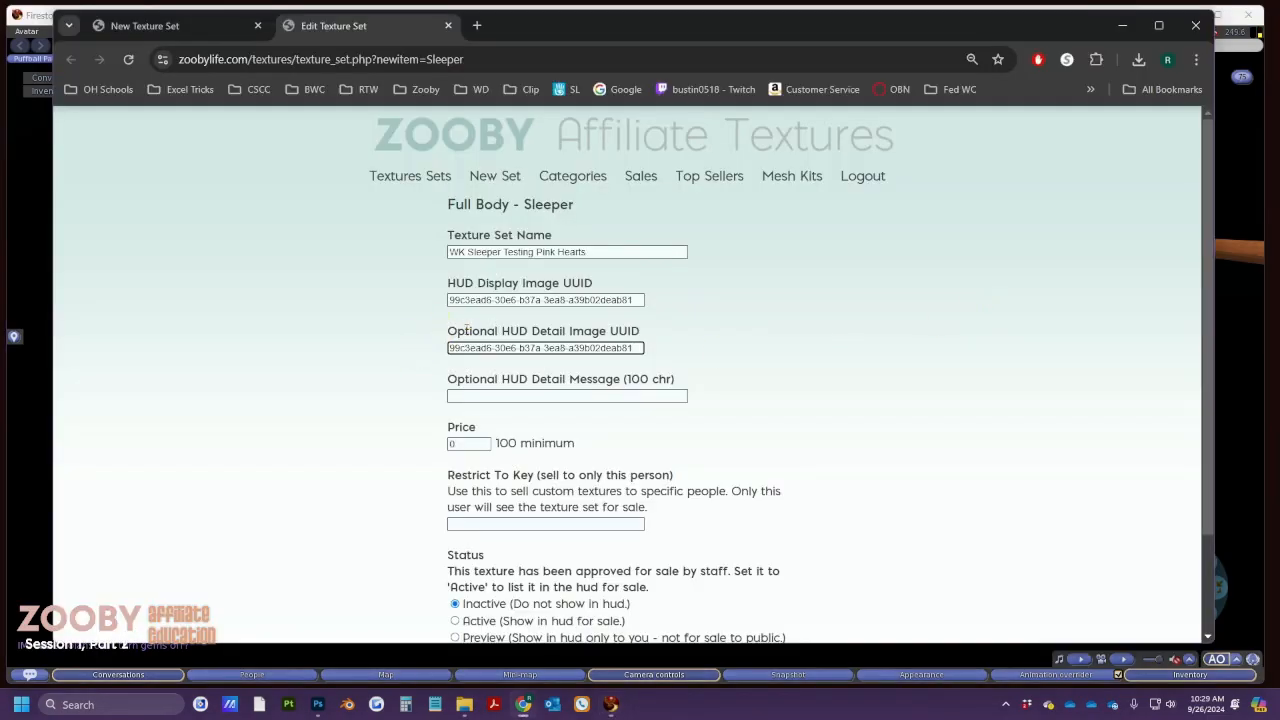
Enter the Optional HUD Detail Message 'Check out Whimsical Kids for matching items.'
left_click_drag(640, 347, 440, 342)
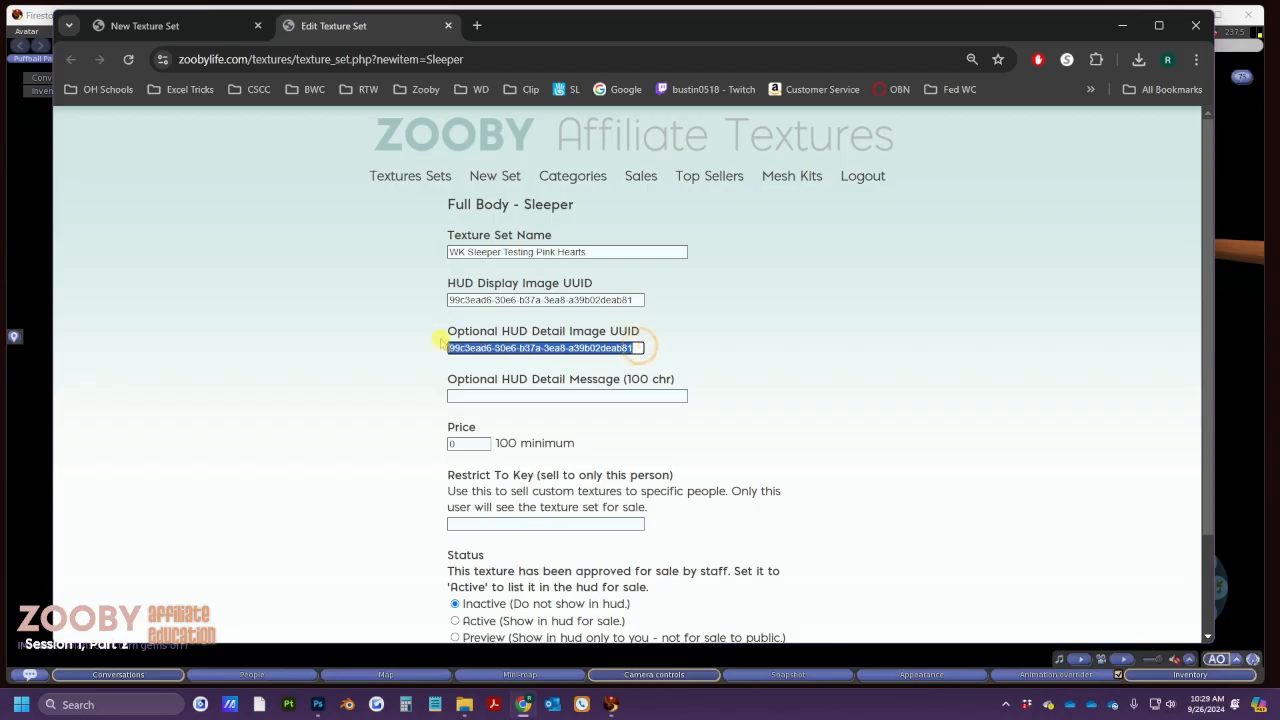
left_click(472, 393)
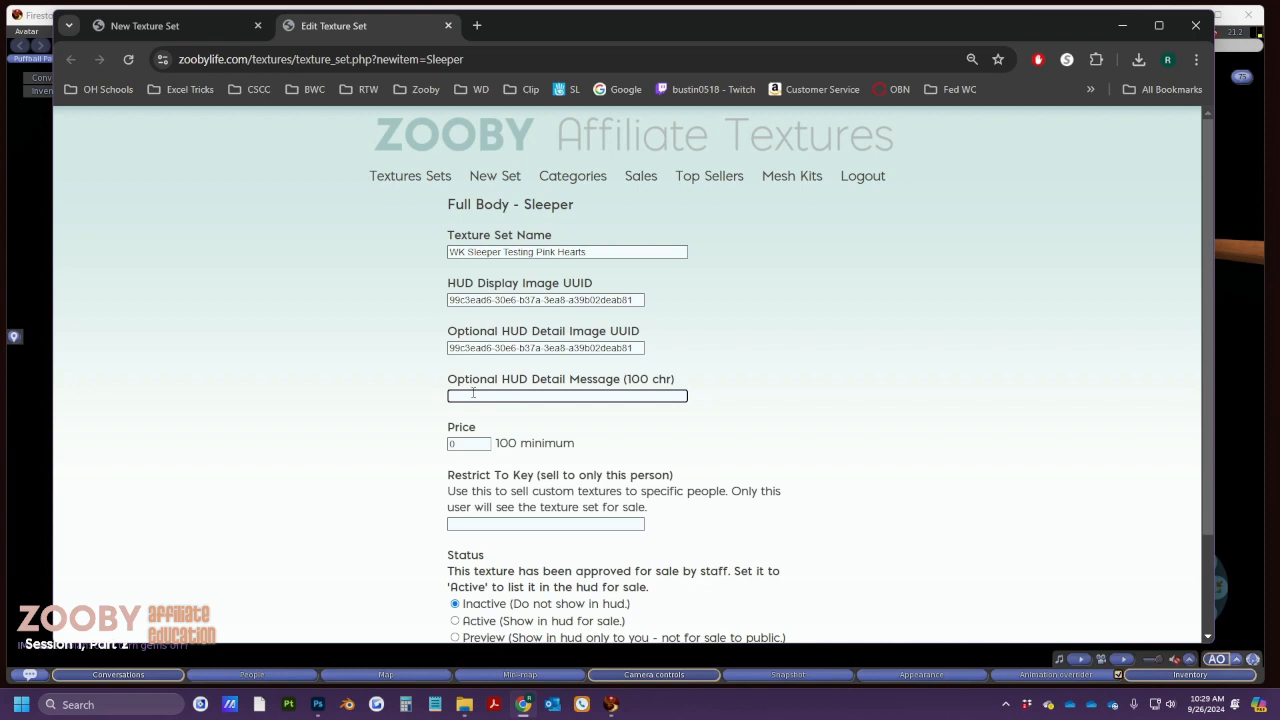
type("Check out Whimsical Kids for Ma")
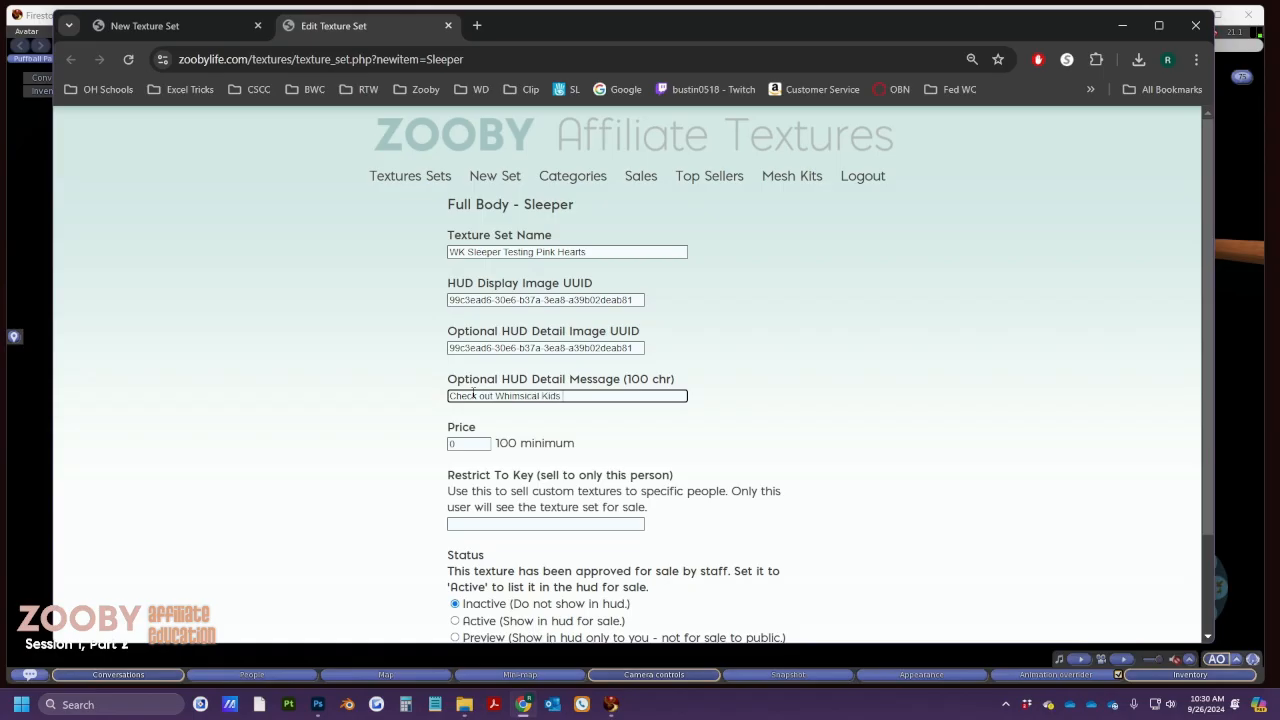
key("BackSpace")
key("BackSpace")
type("mathcing")
key("BackSpace")
key("BackSpace")
type("ching items.")
Set the price to 100, noting the minimum price and Restrict To Key explanations
key("Tab")
type("100")
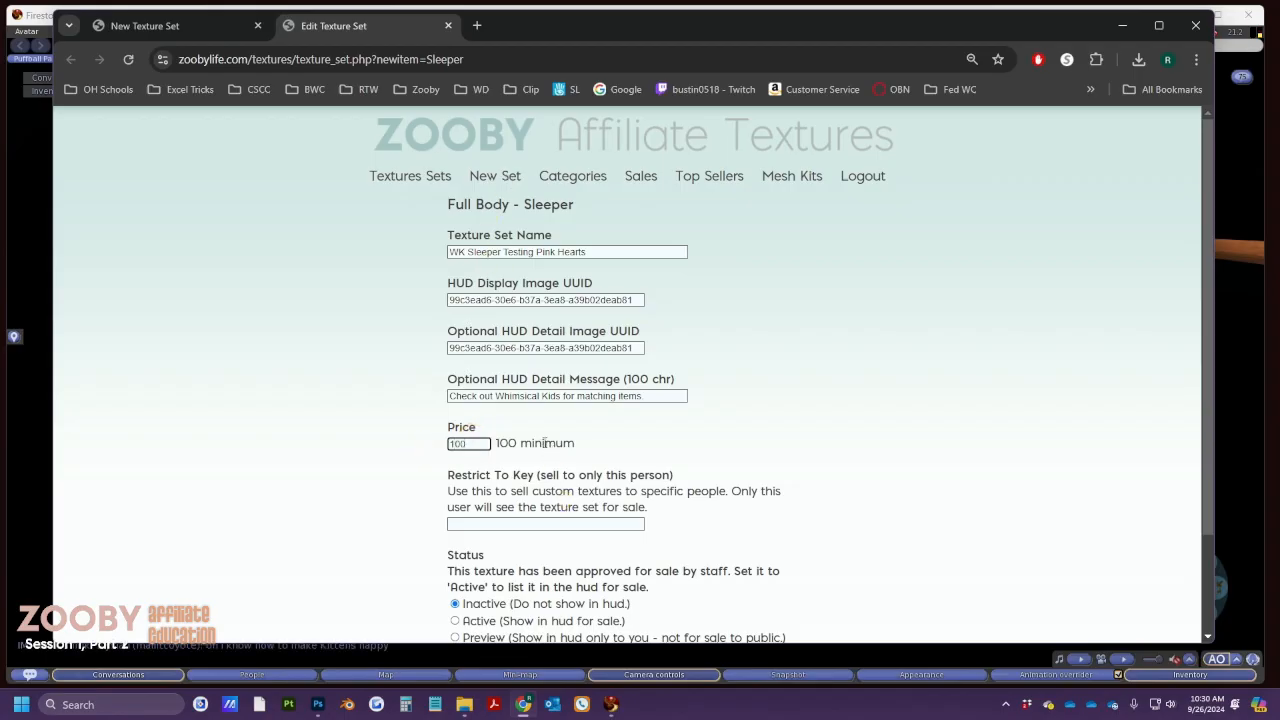
left_click_drag(519, 443, 491, 443)
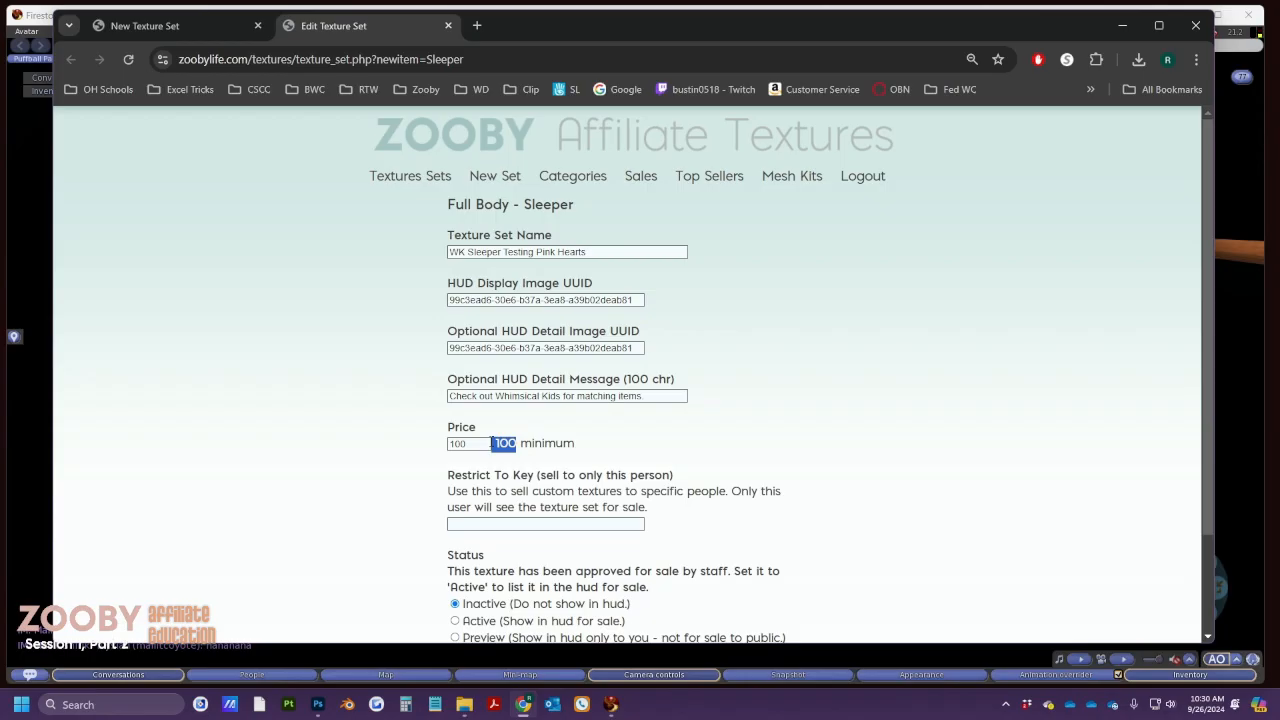
scroll(472, 417, "down", 2)
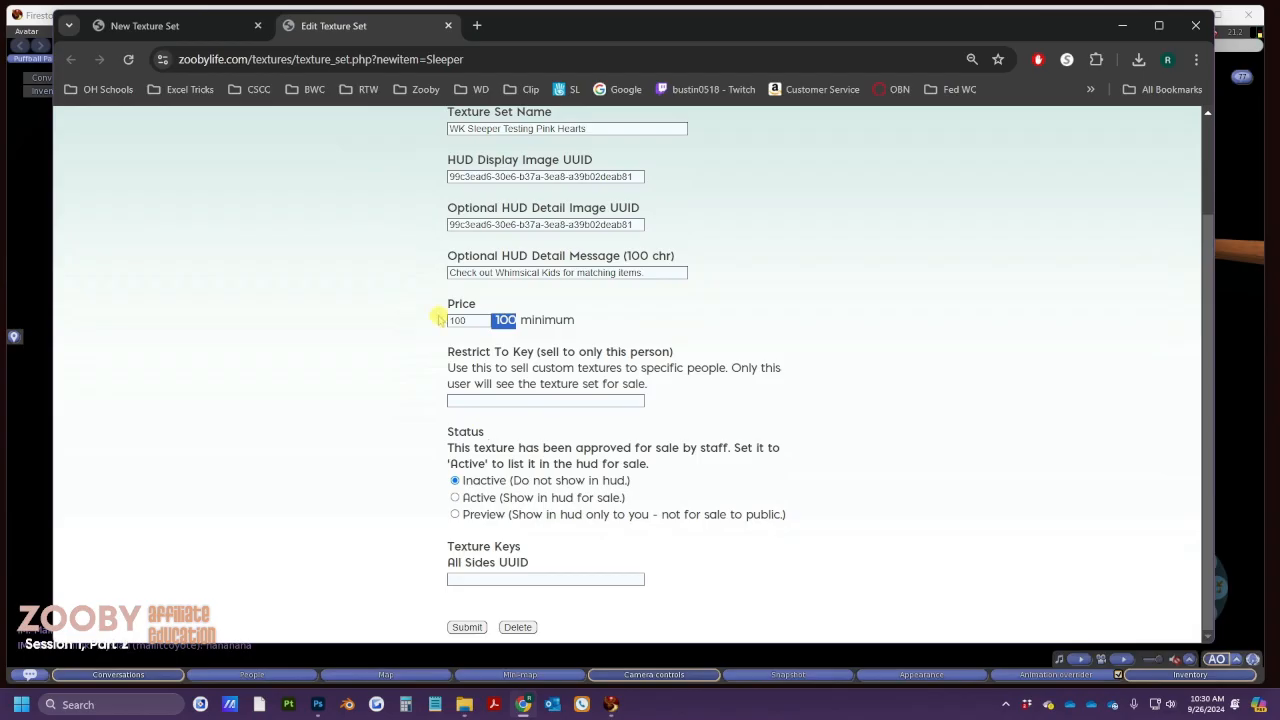
left_click_drag(447, 351, 680, 369)
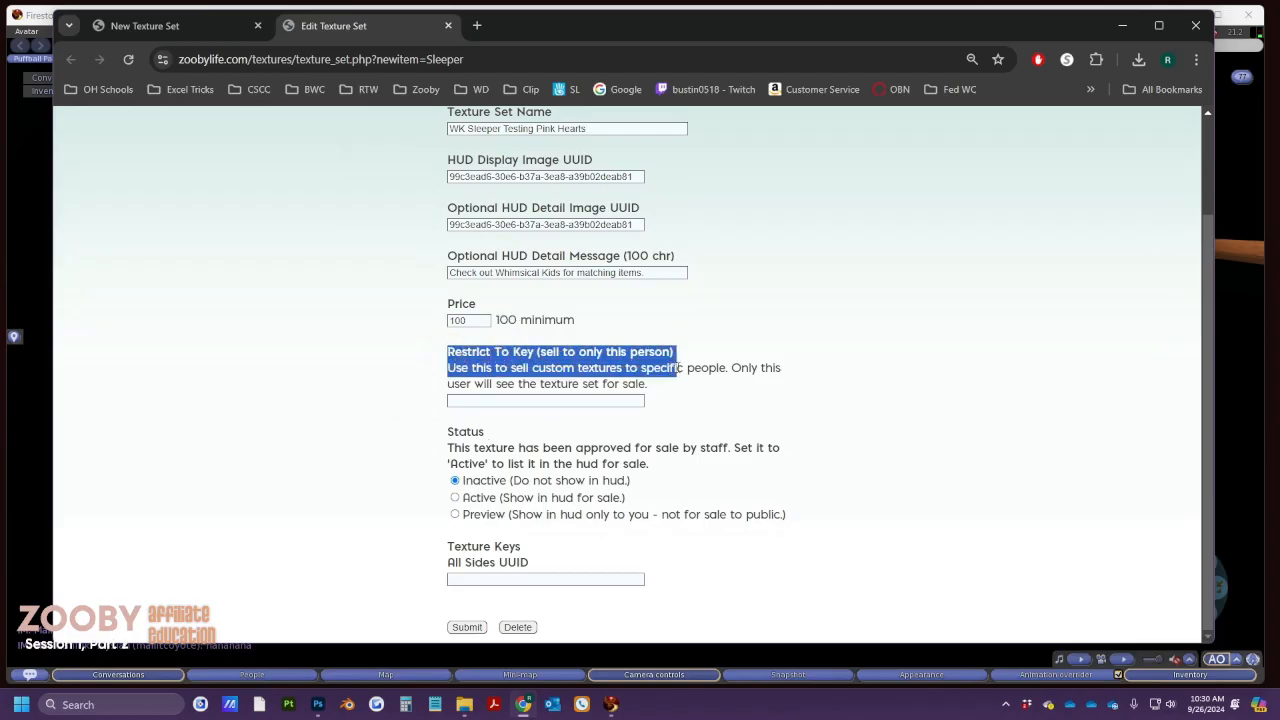
left_click(674, 396)
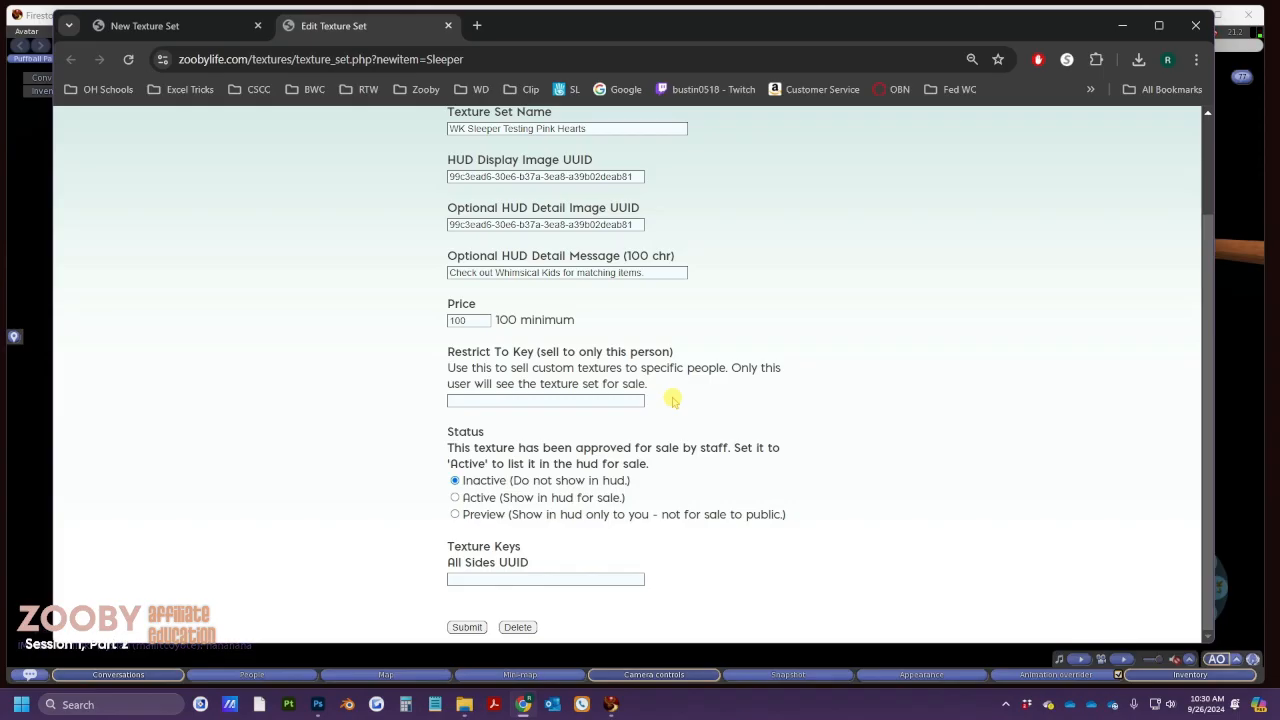
key("alt+Tab")
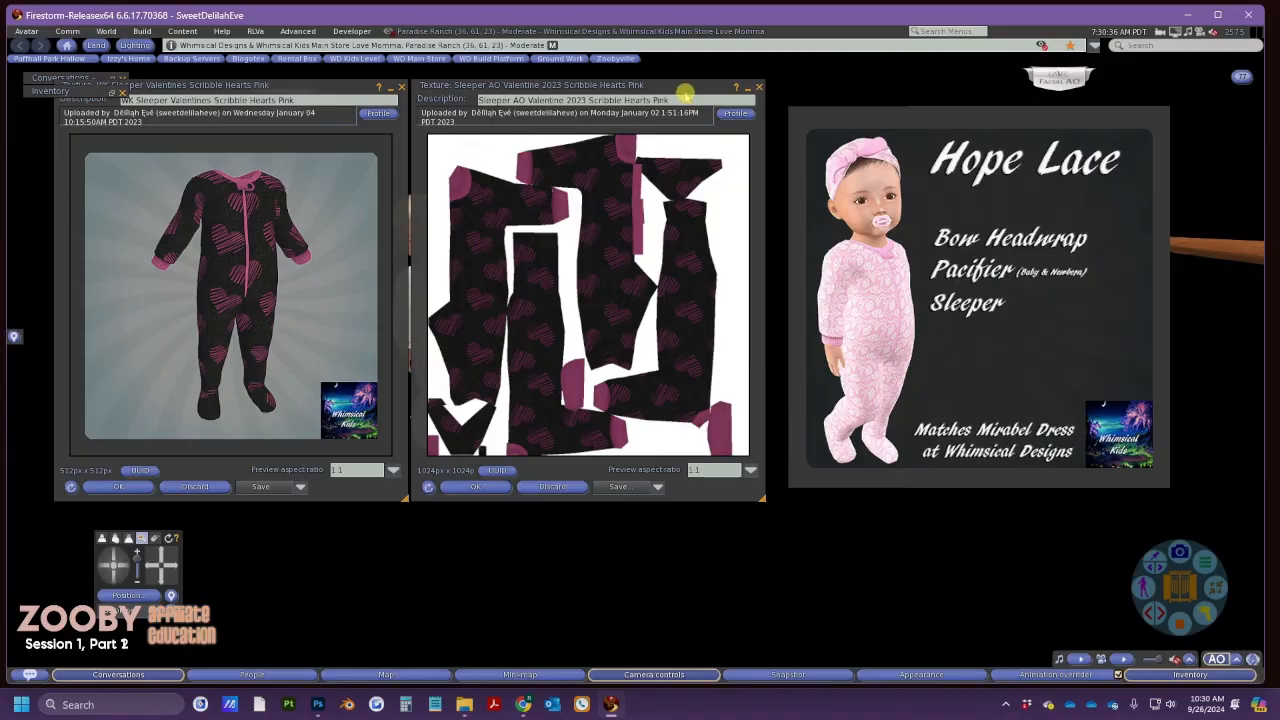
Close both Scribble Hearts Pink texture previews and reset the camera behind the avatar
left_click(759, 87)
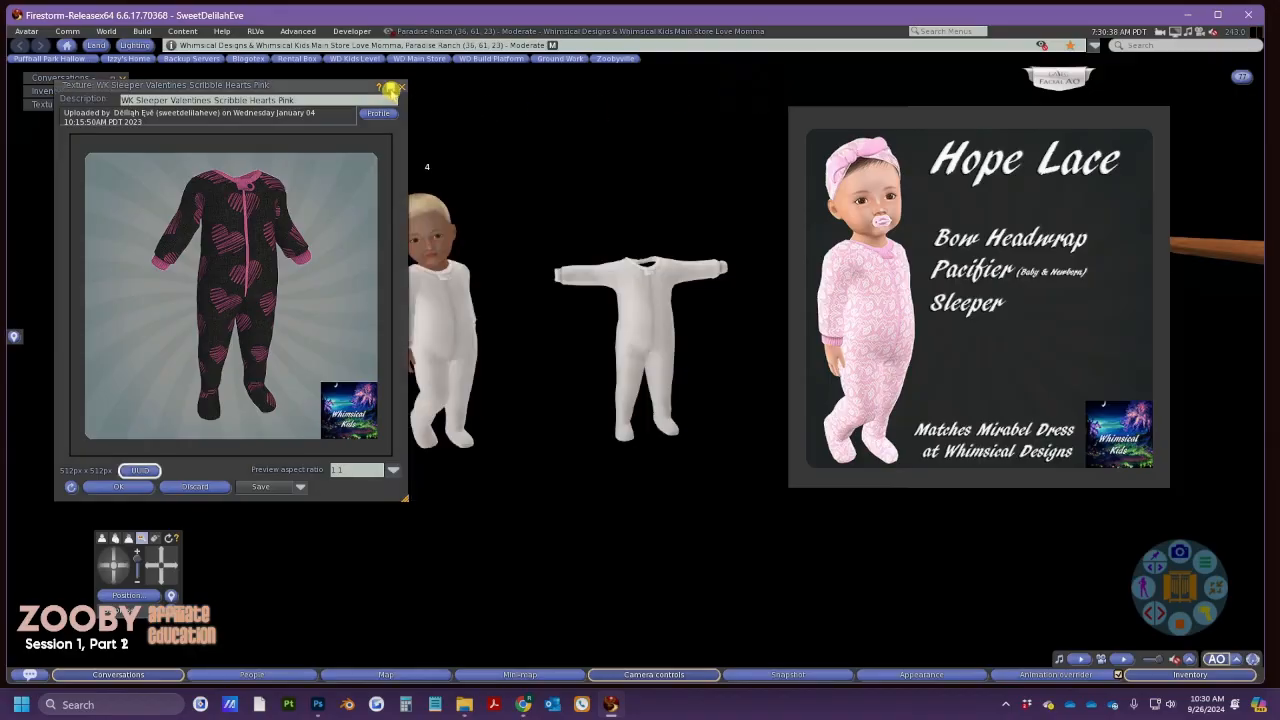
left_click(393, 89)
key("Escape")
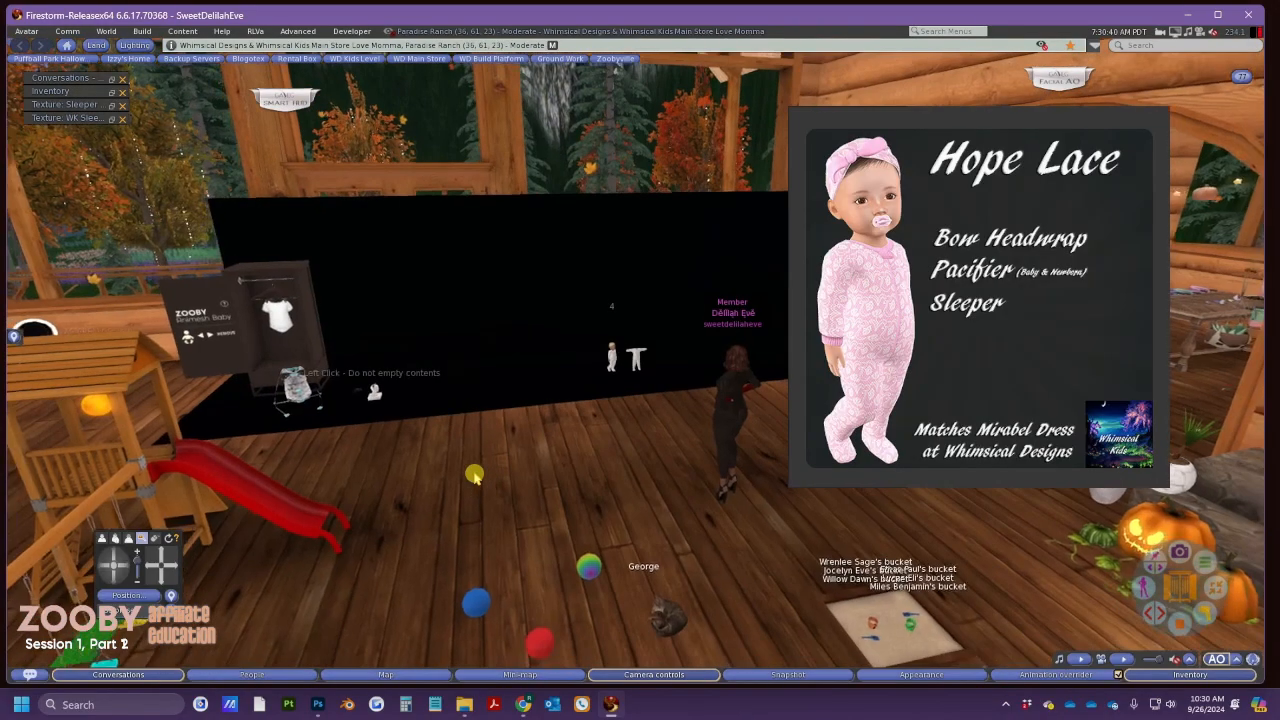
Select the avatar's key UUID in its own Profile, then close the Profile
right_click(758, 310)
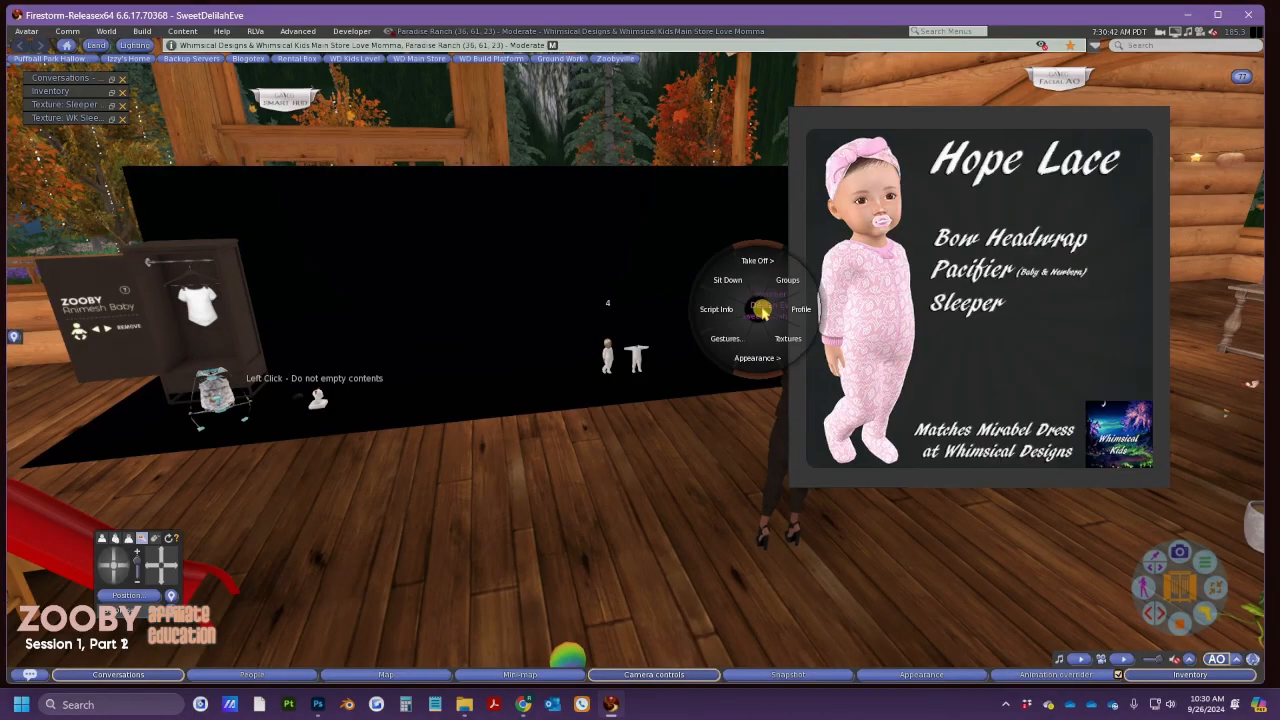
left_click(797, 310)
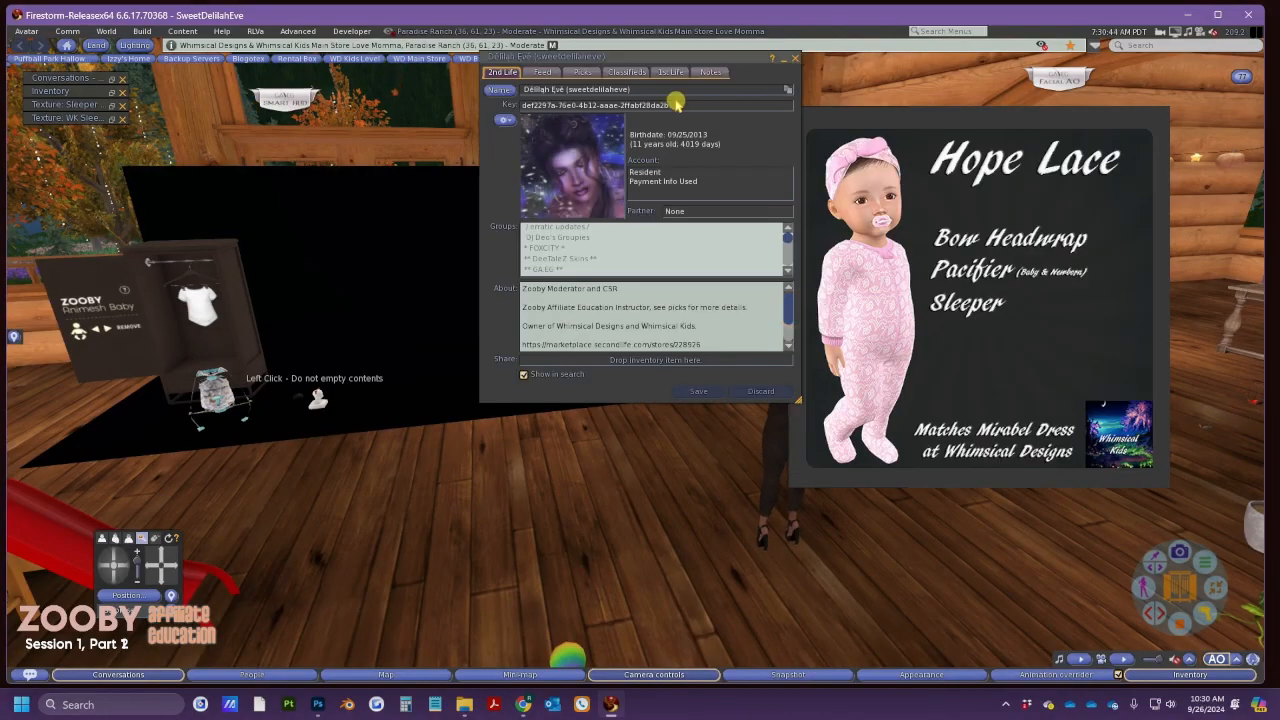
left_click_drag(676, 103, 520, 104)
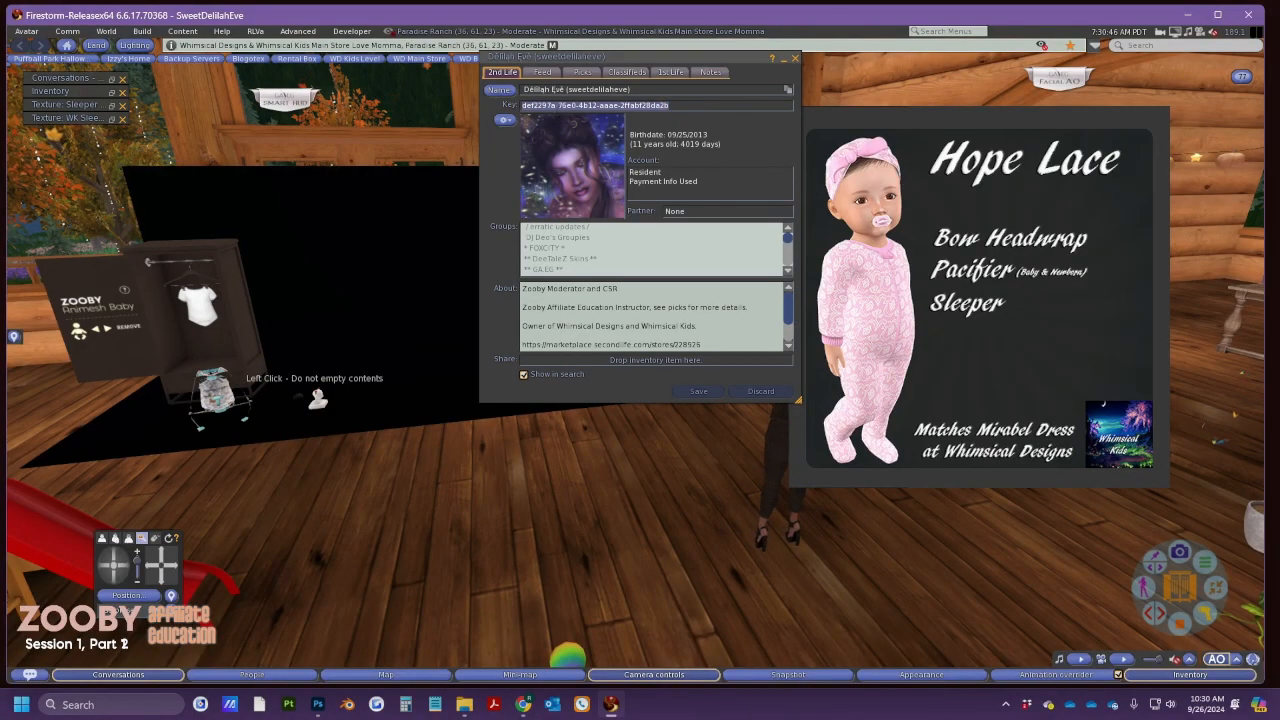
left_click(795, 58)
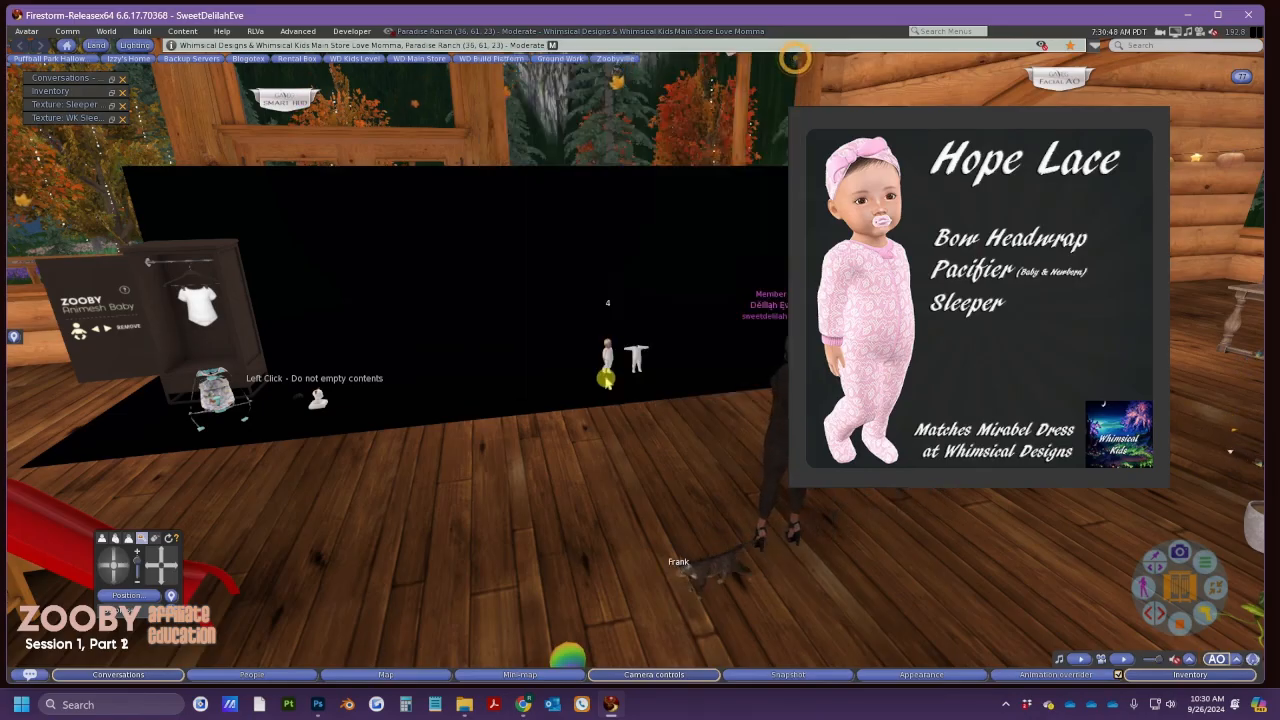
left_click(606, 380, "alt")
key("alt+Tab")
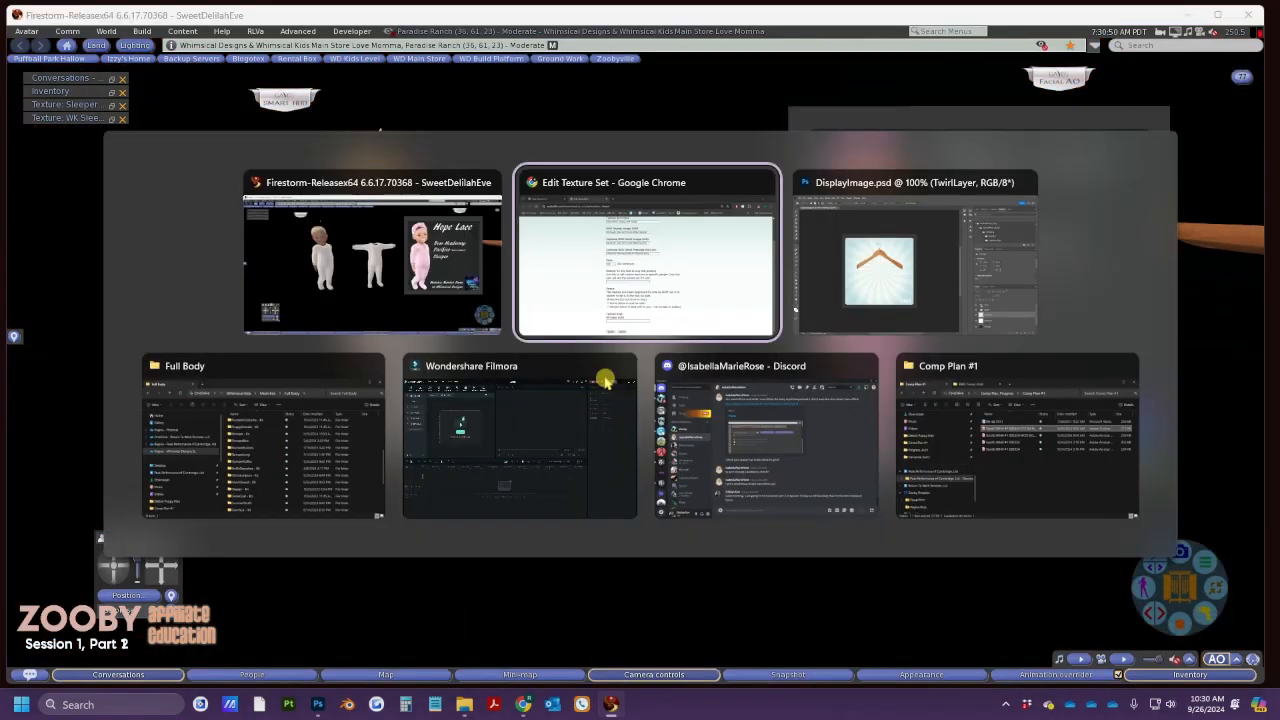
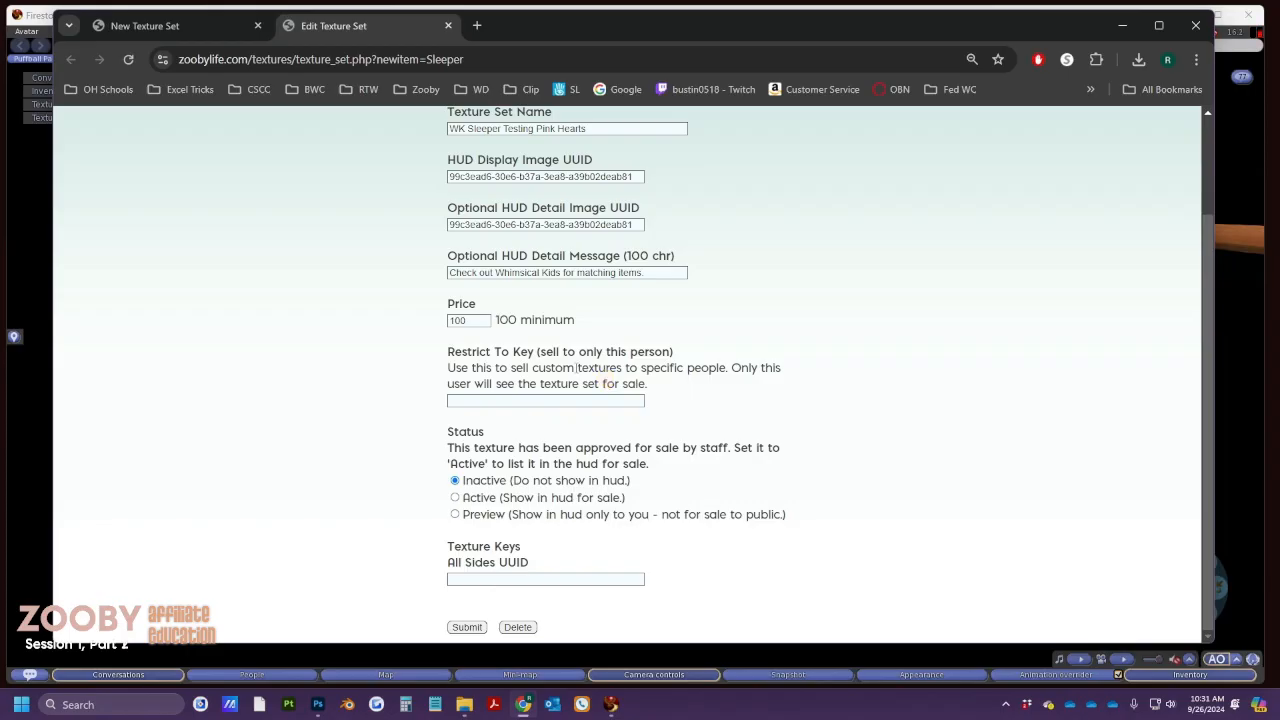
Review the Restrict To Key field and select the Status explanation text
left_click(574, 400)
left_click(574, 397)
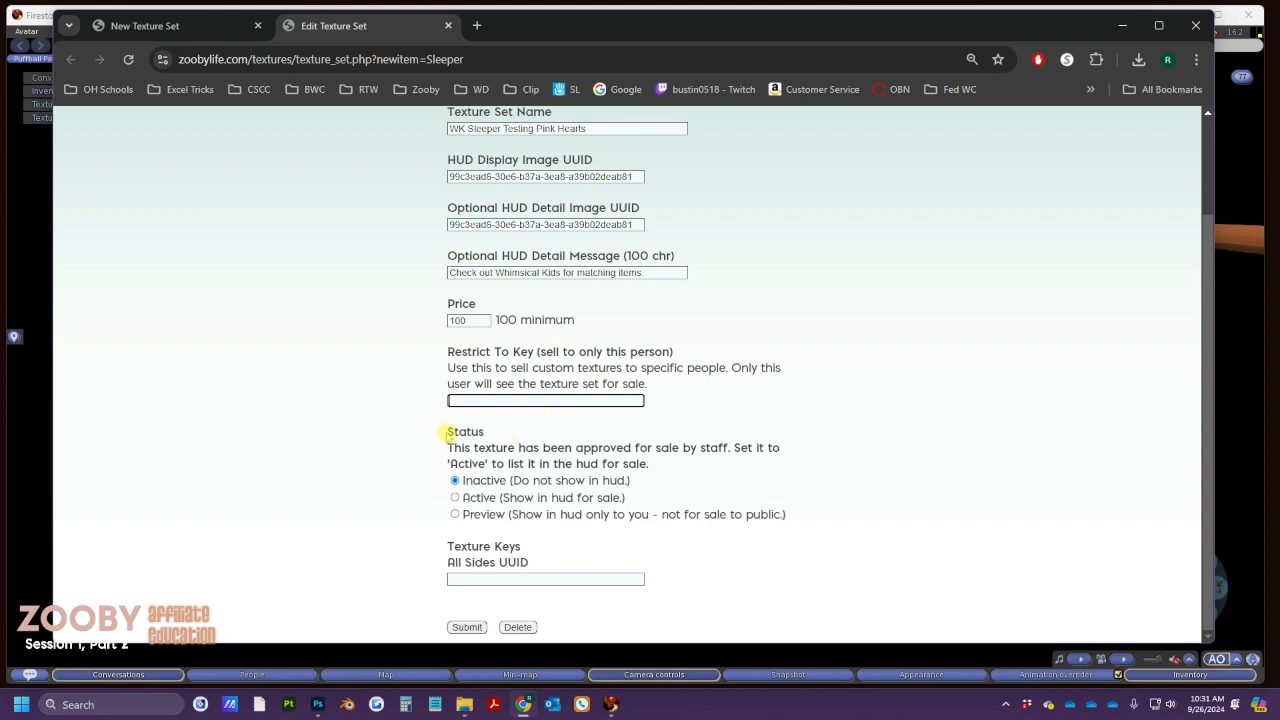
left_click_drag(445, 432, 665, 460)
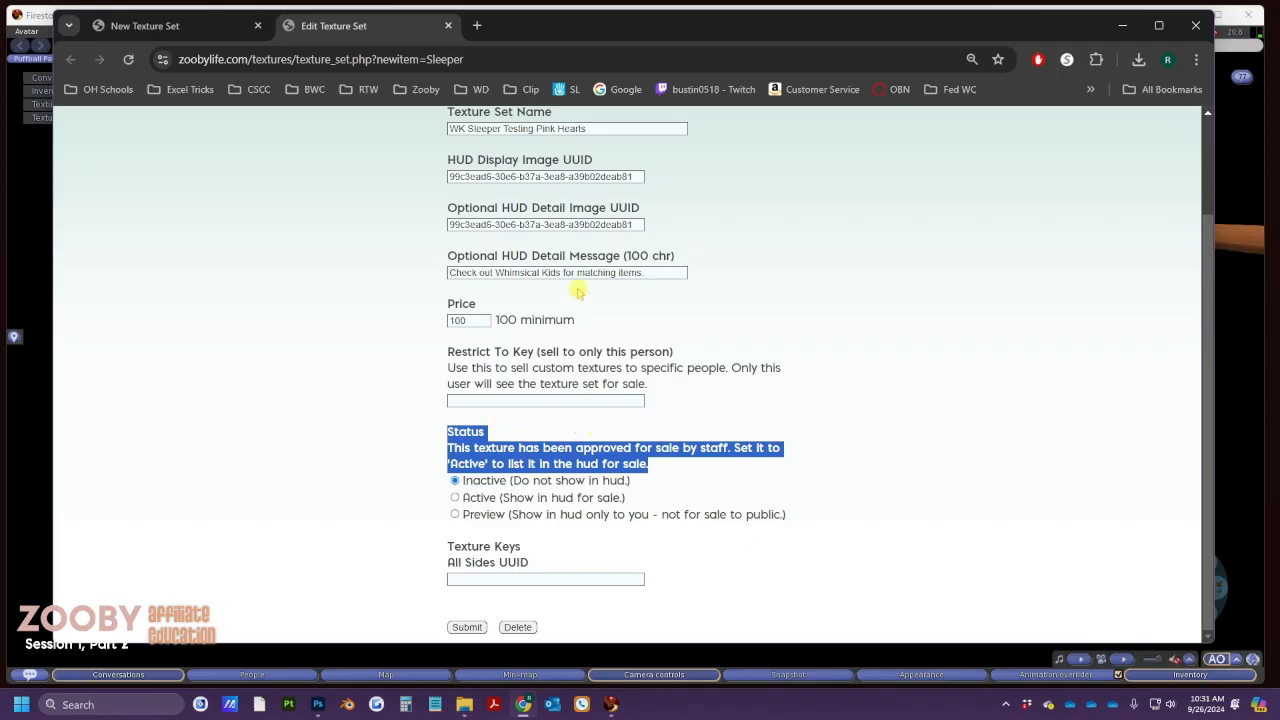
scroll(560, 330, "up", 3)
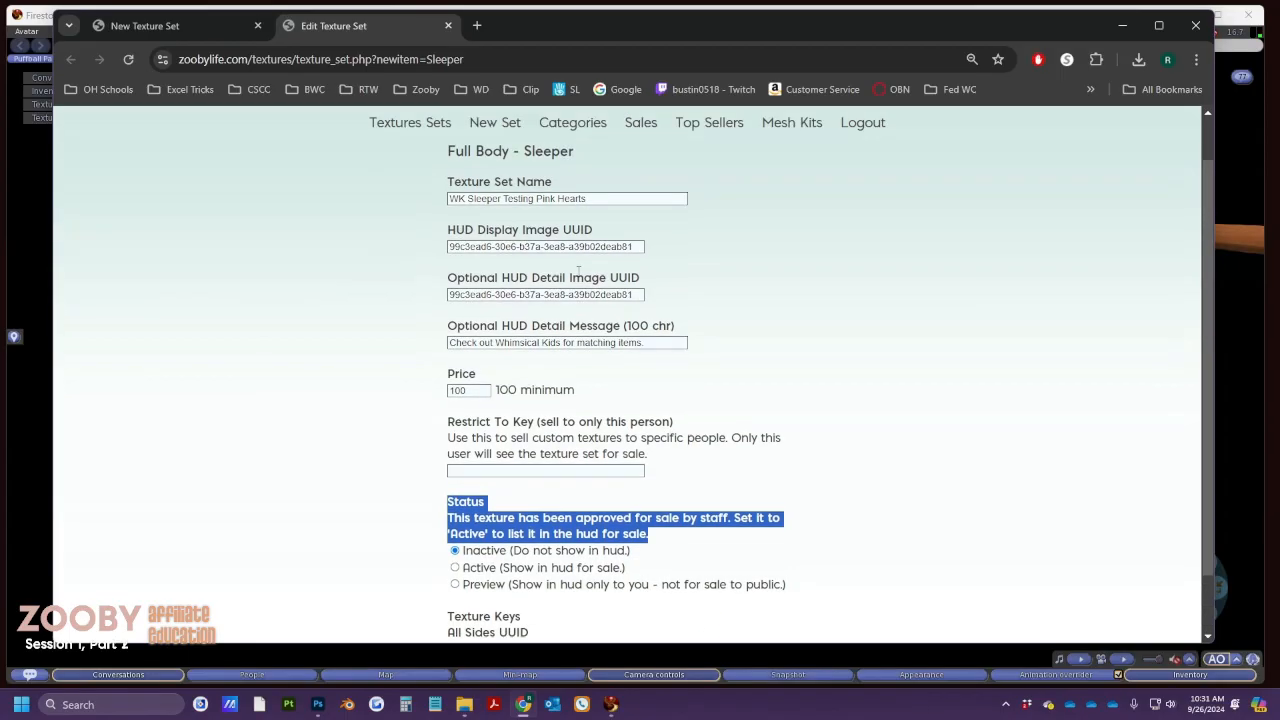
scroll(522, 424, "down", 3)
Set the WK Sleeper Testing Pink Hearts set's status to Preview and ready the All Sides UUID field
left_click(455, 514)
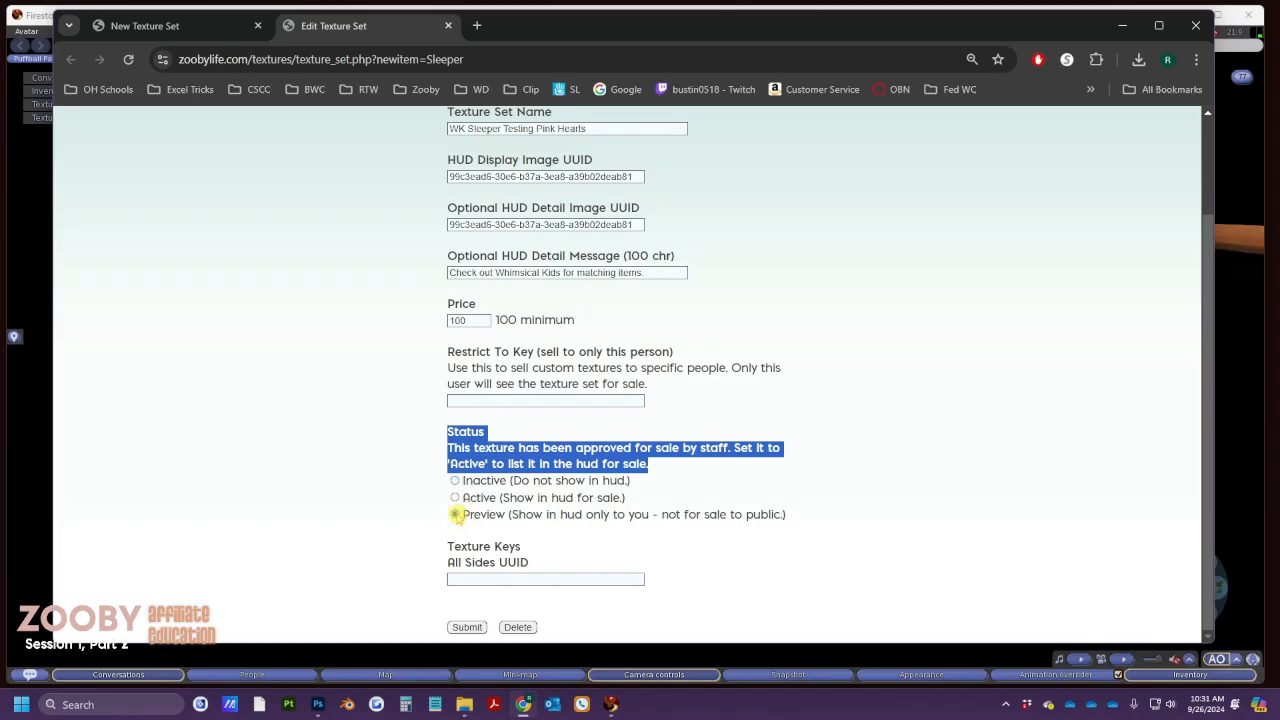
left_click(478, 578)
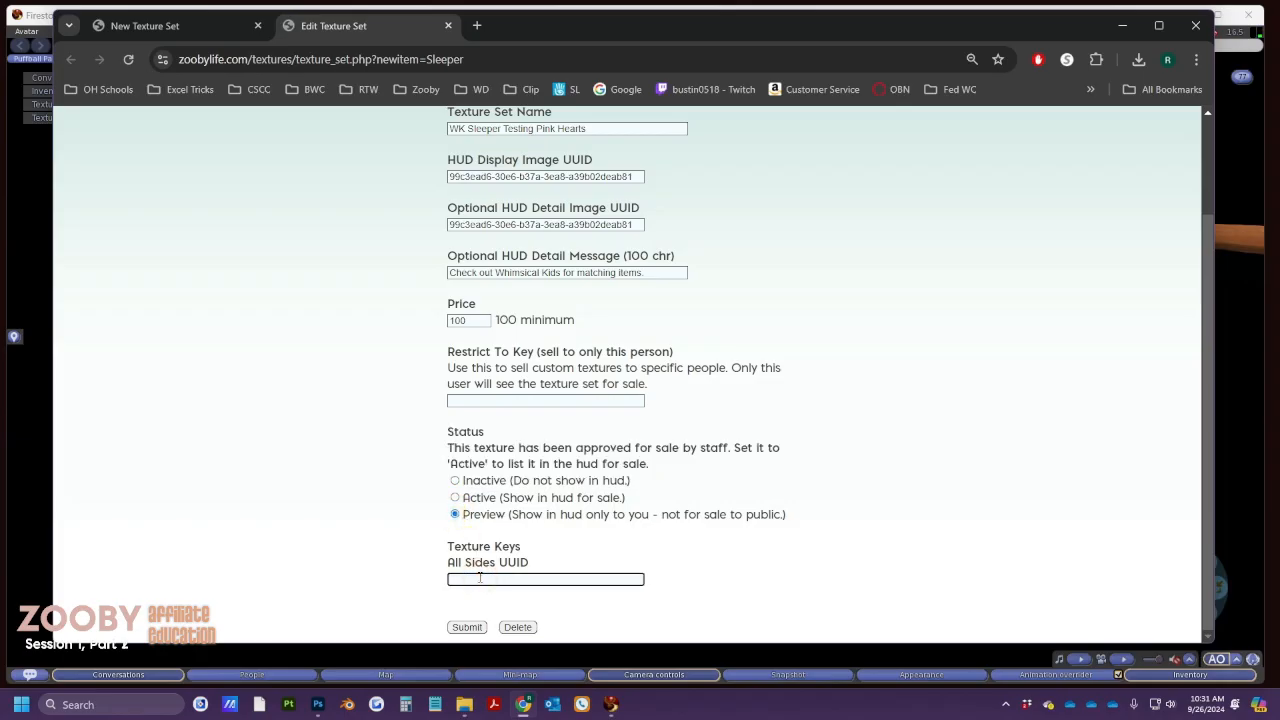
key("alt+Tab")
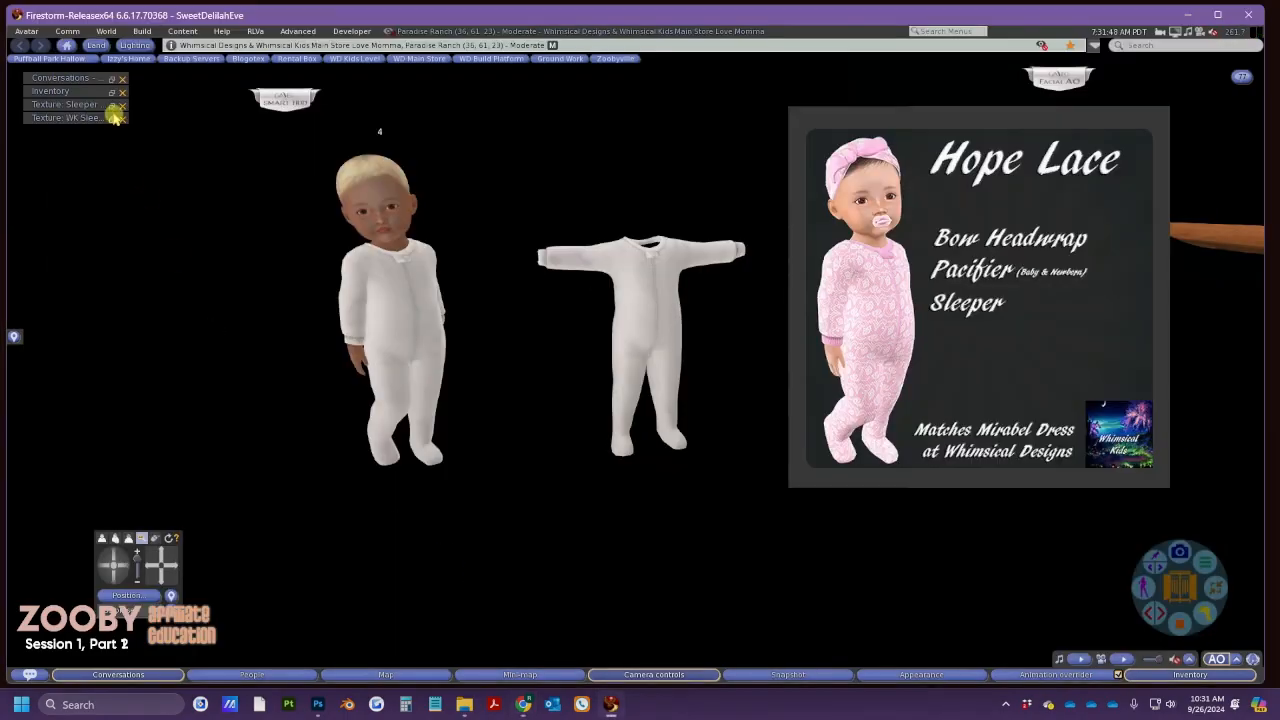
Paste the Scribble Hearts Pink texture's UUID into All Sides UUID and submit the set
left_click(111, 104)
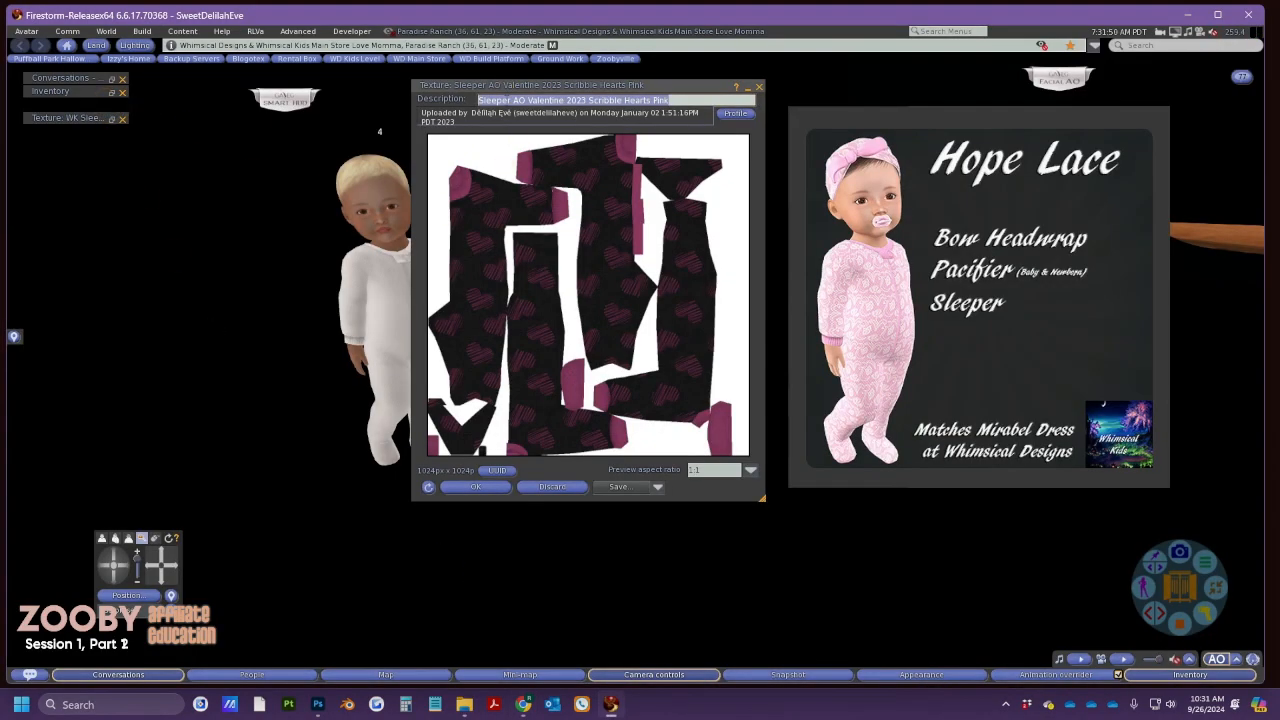
left_click(498, 471)
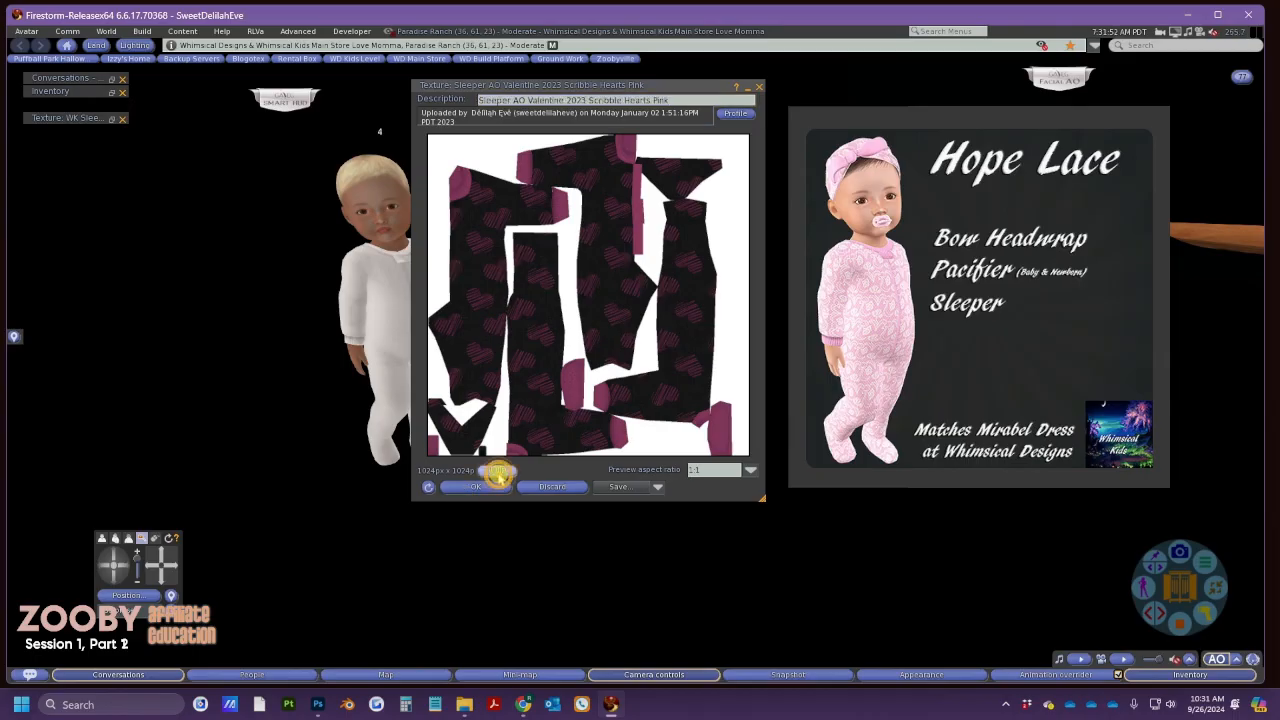
key("alt+Tab")
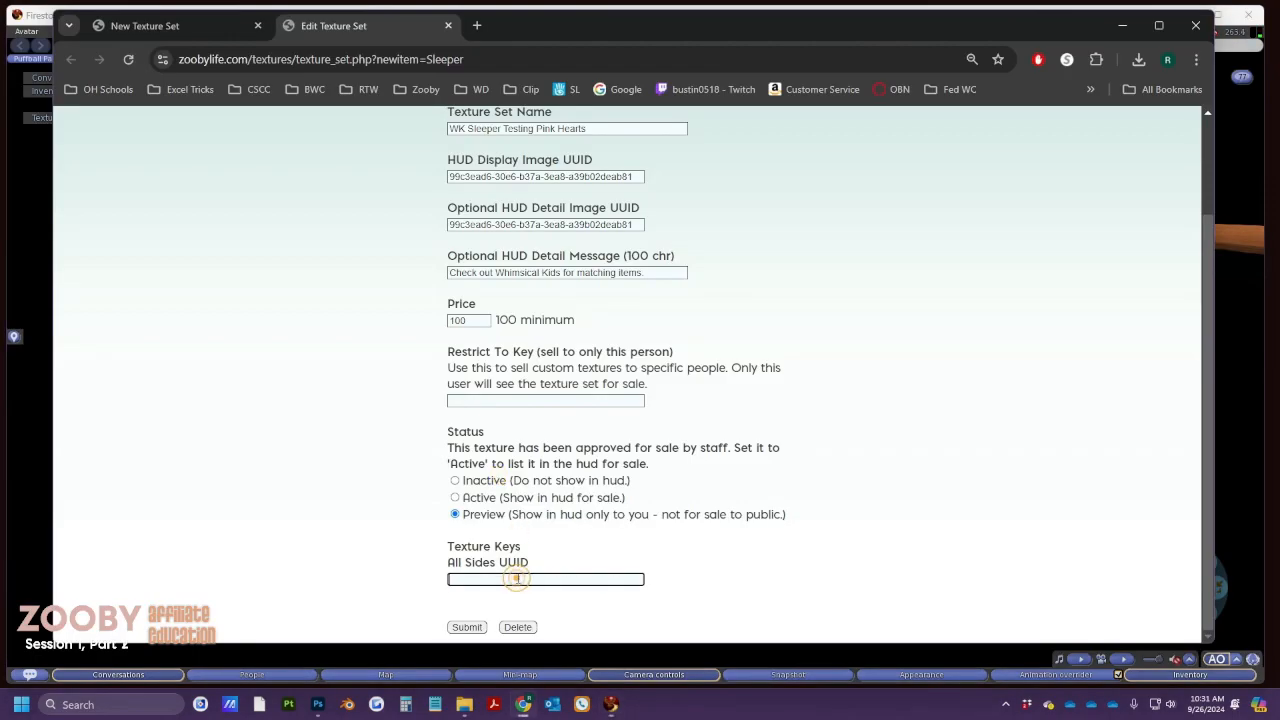
type("2772f49d-853c-4443-48a8-a73d76a22a84")
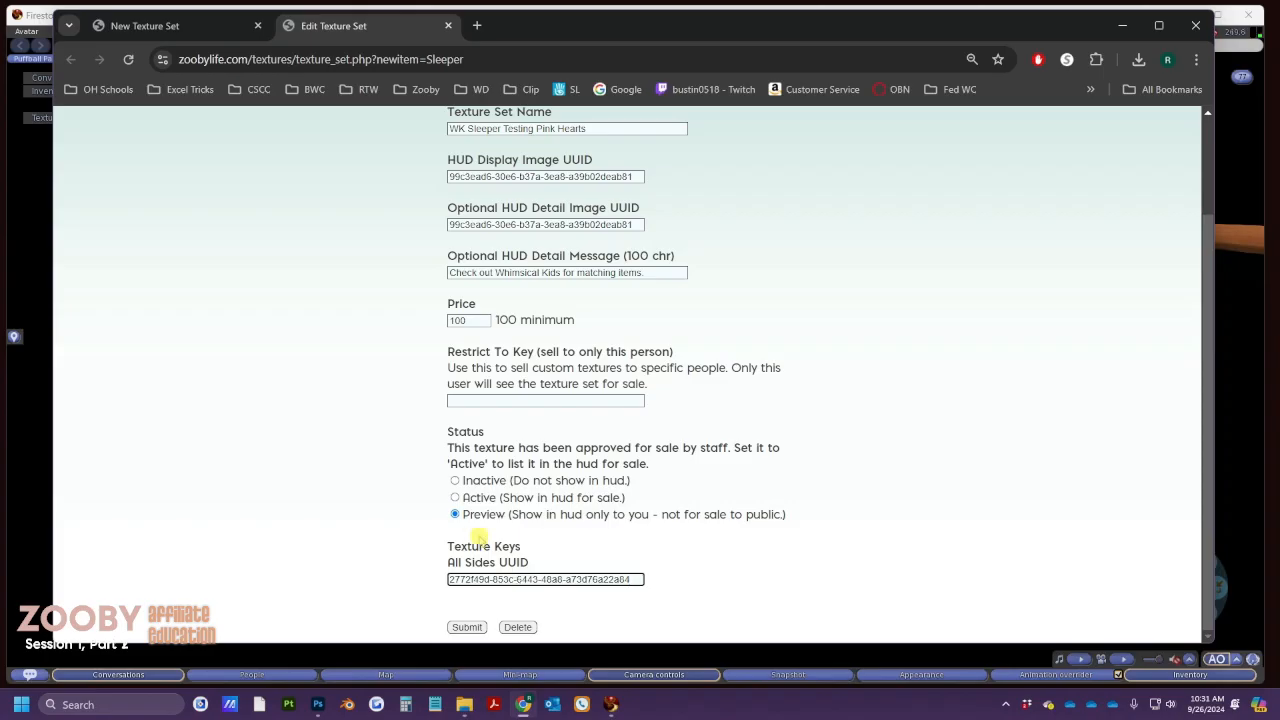
left_click(465, 627)
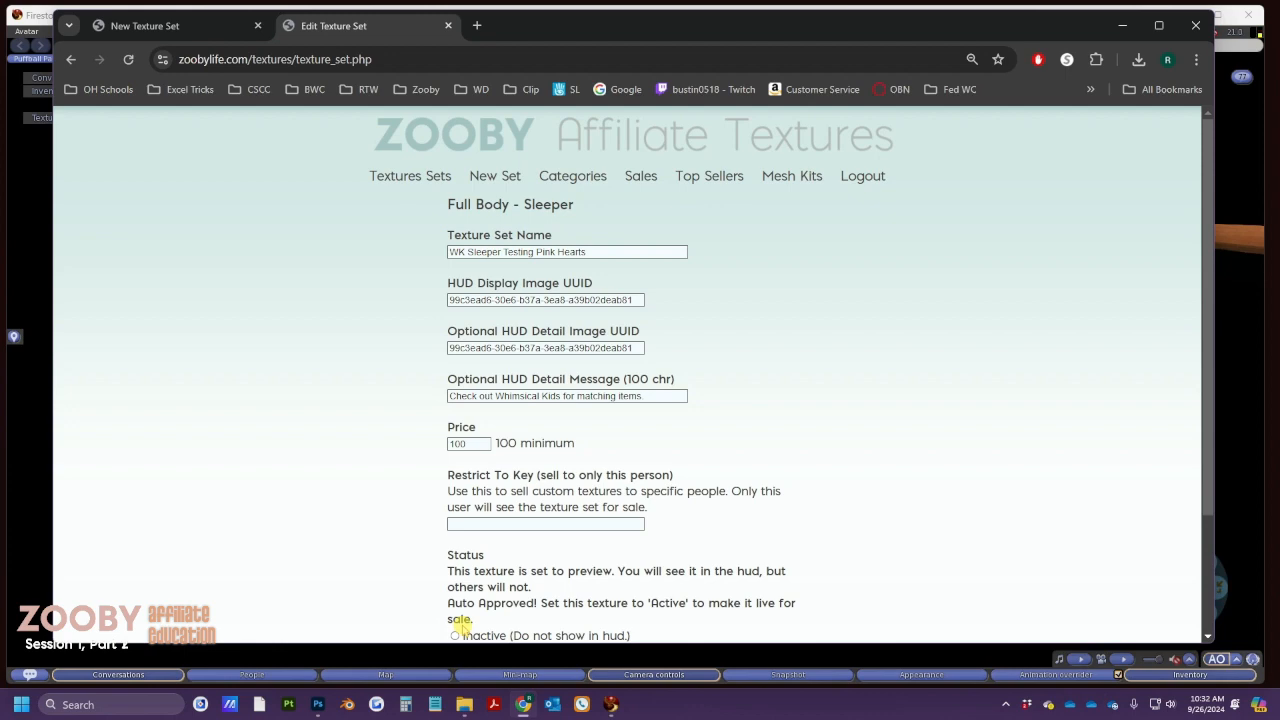
key("alt+Tab")
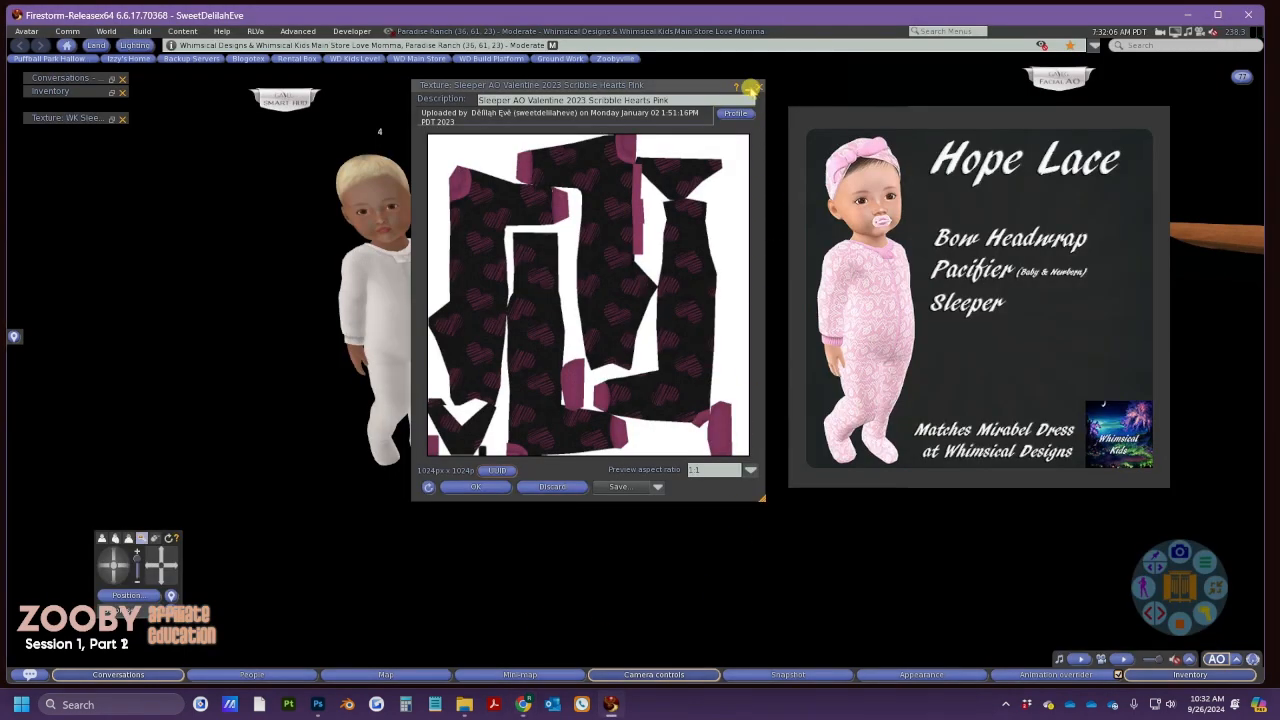
Clear the Zooby HUD search and browse shop previews: heart sleeper, rainbow pants, next page
left_click(752, 88)
left_click(972, 232)
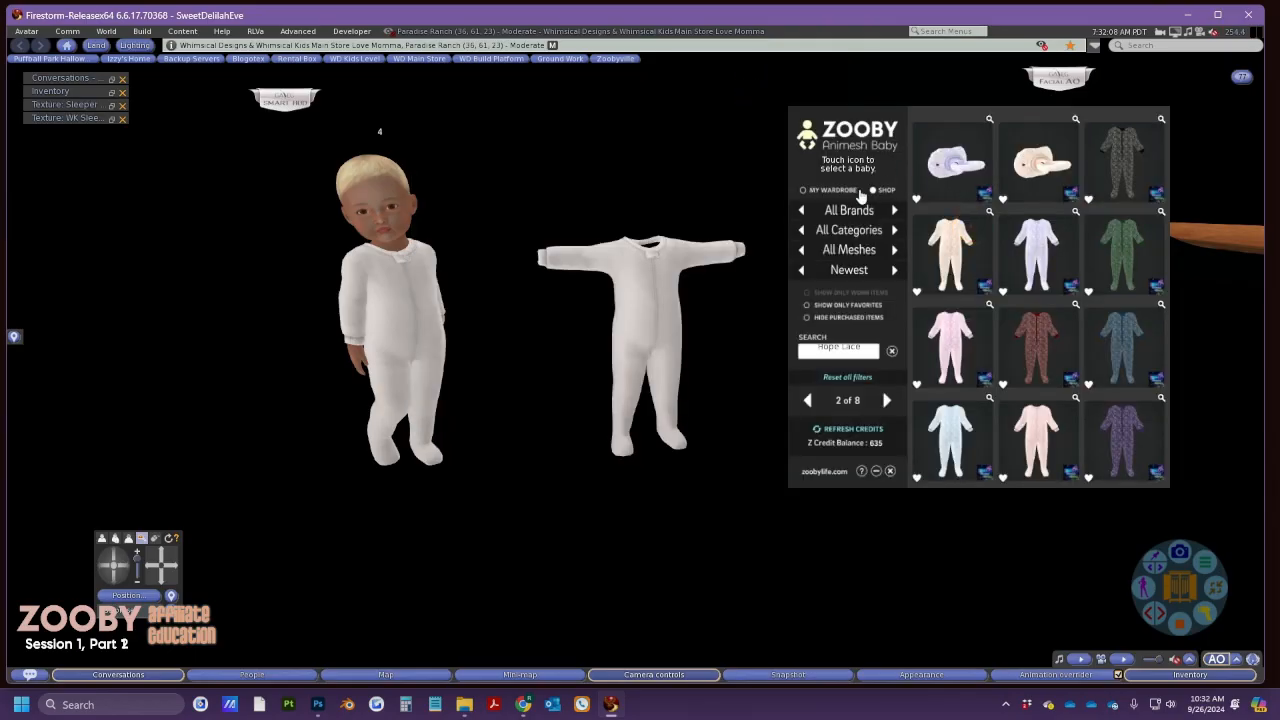
left_click(894, 353)
left_click(885, 191)
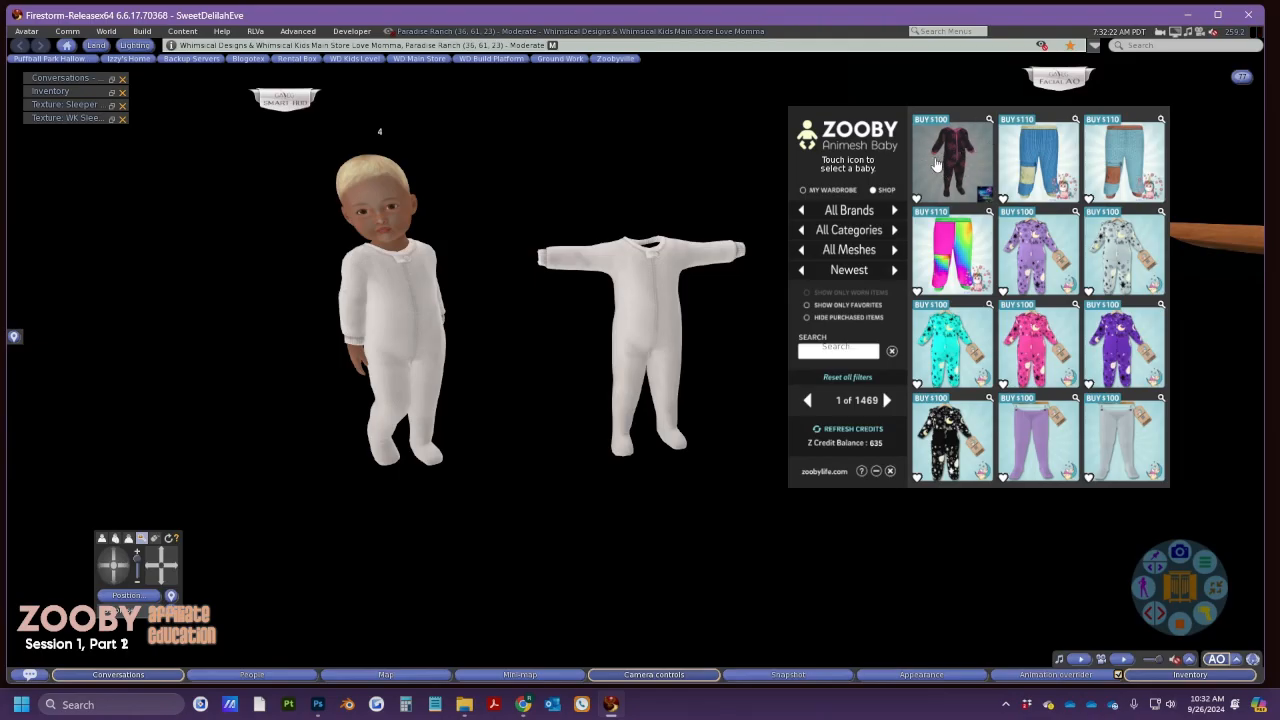
left_click(988, 121)
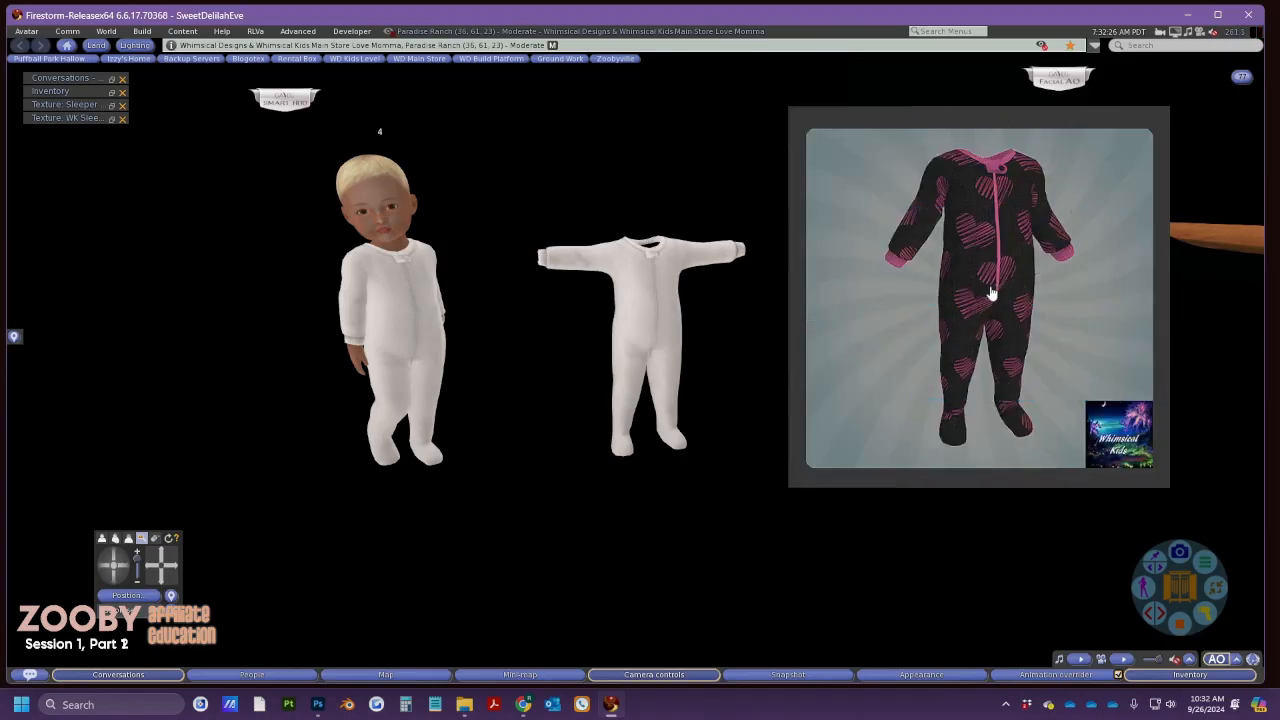
left_click(1005, 236)
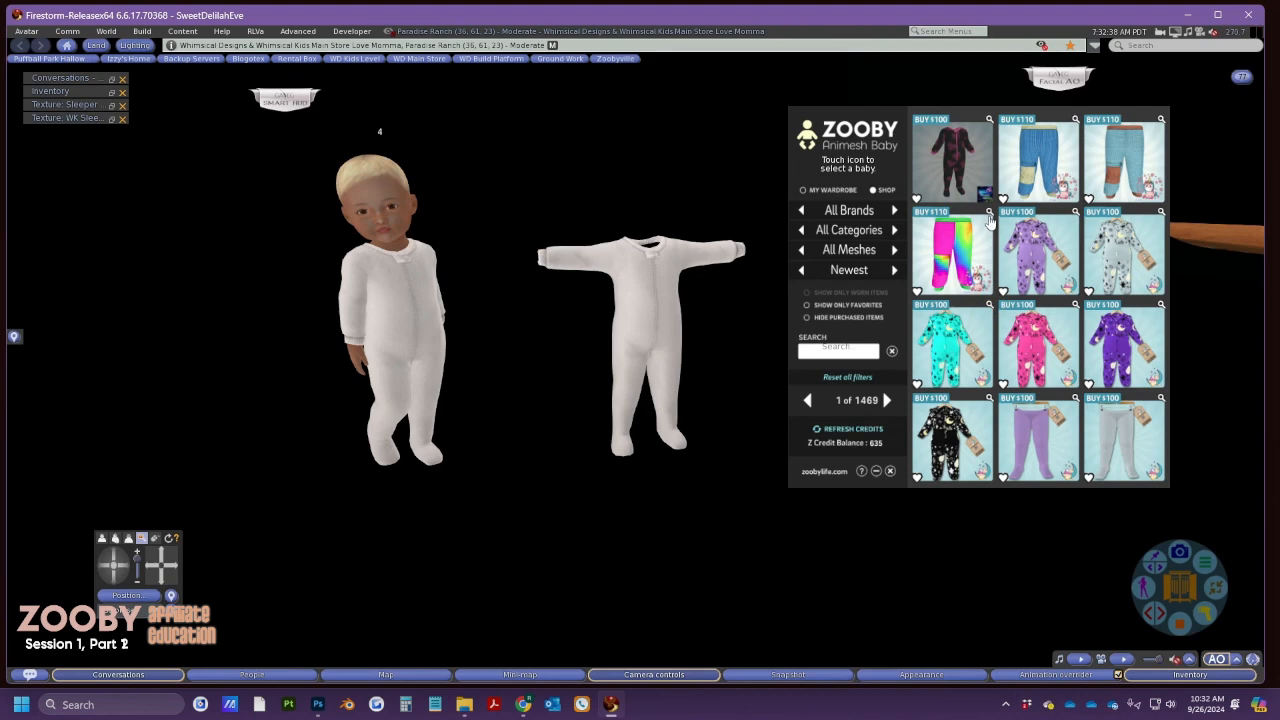
left_click(988, 214)
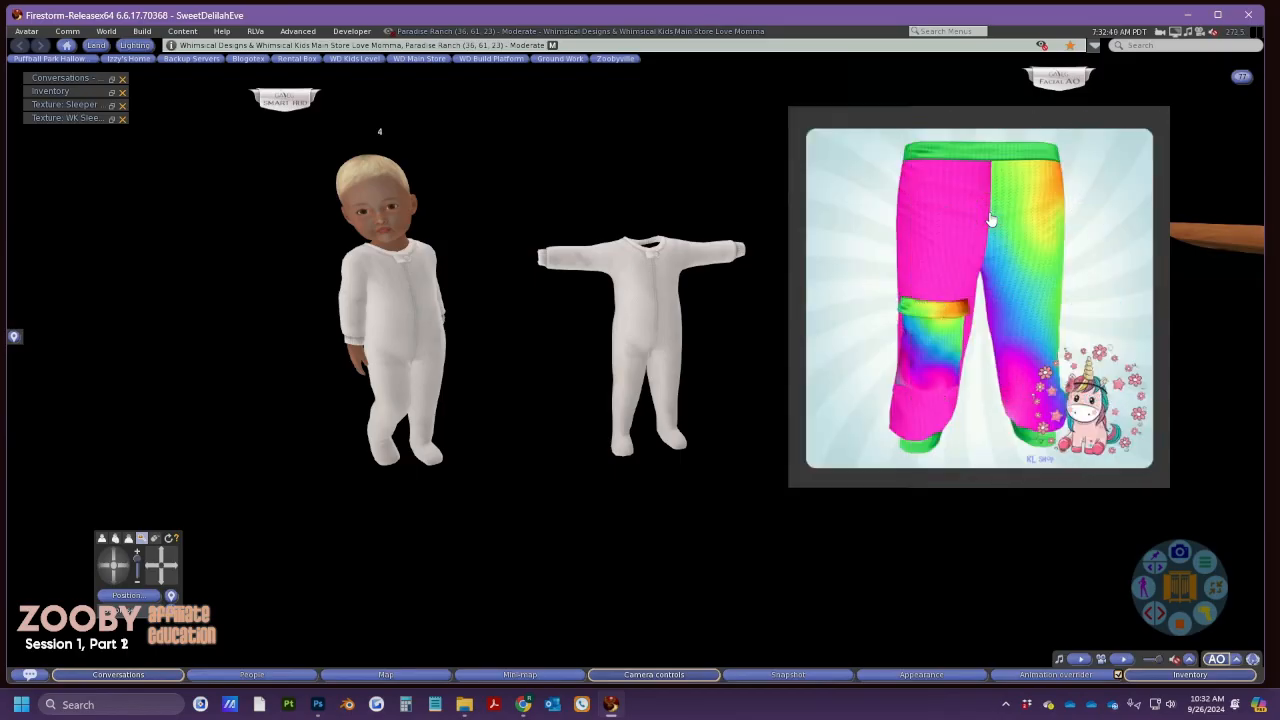
left_click(990, 218)
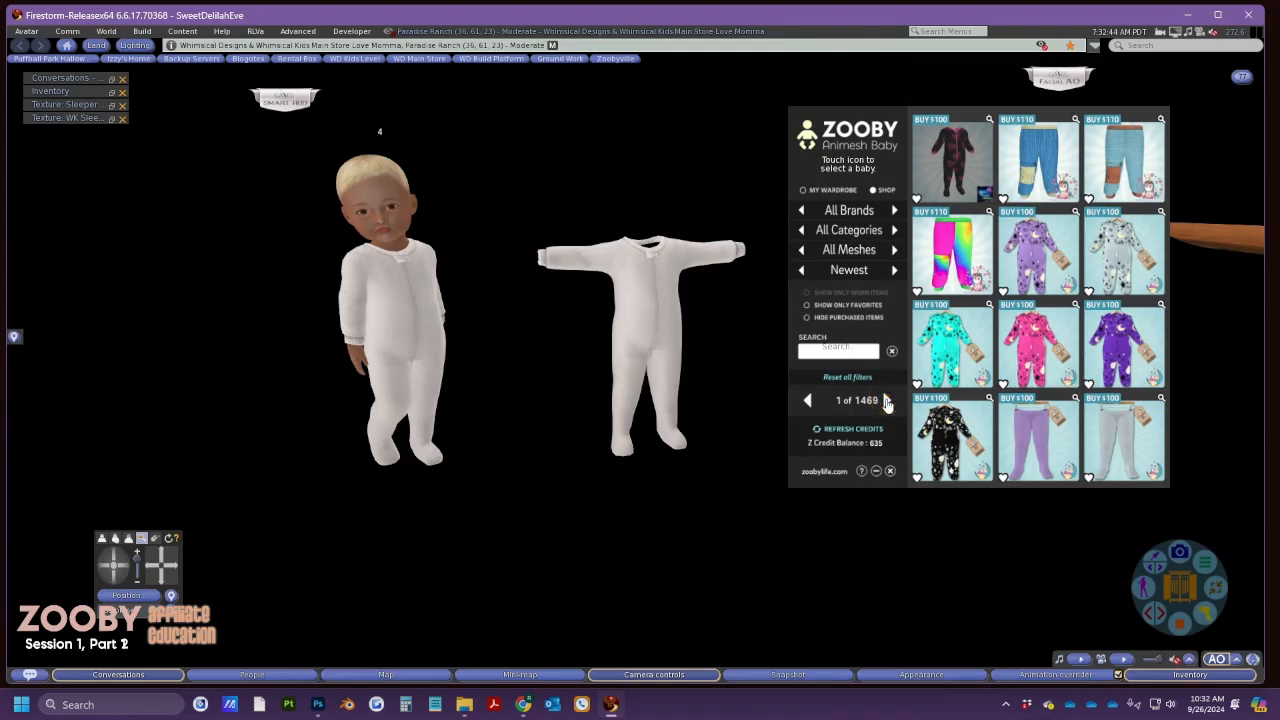
left_click(886, 402)
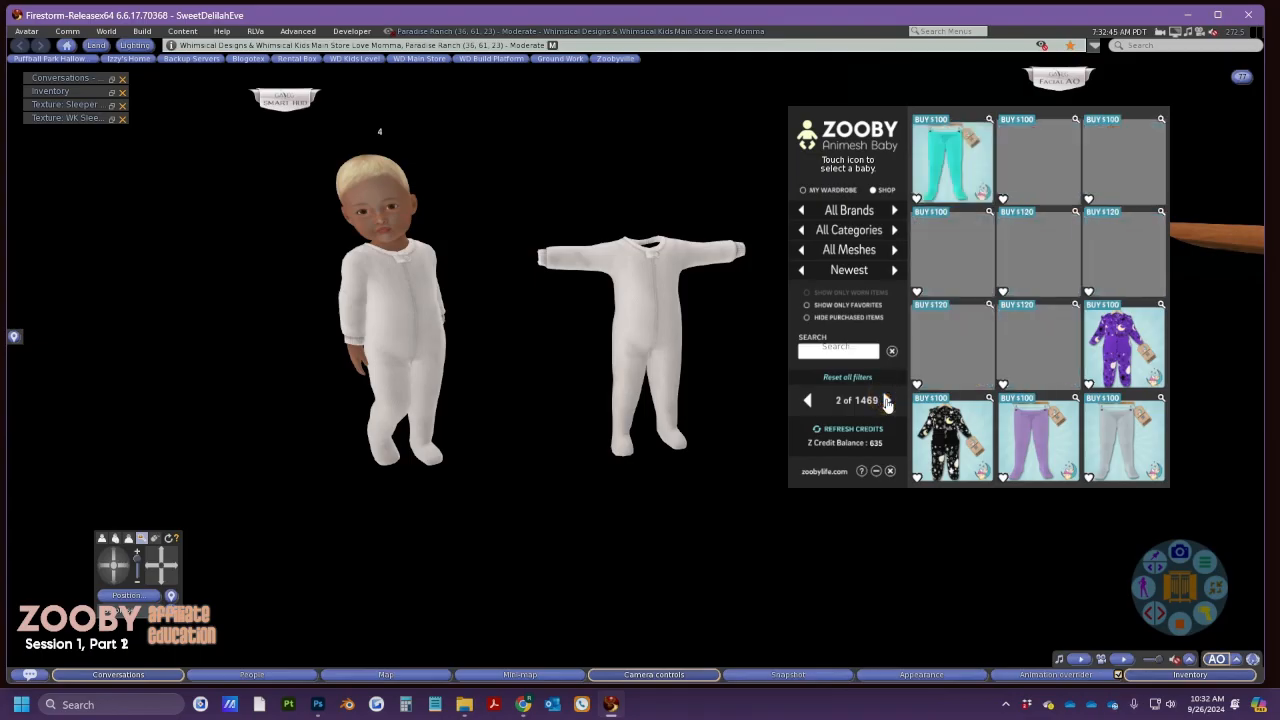
Search the shop for 'Hope lace' and enlarge the pink lace headband preview
left_click(866, 350)
left_click(1104, 125)
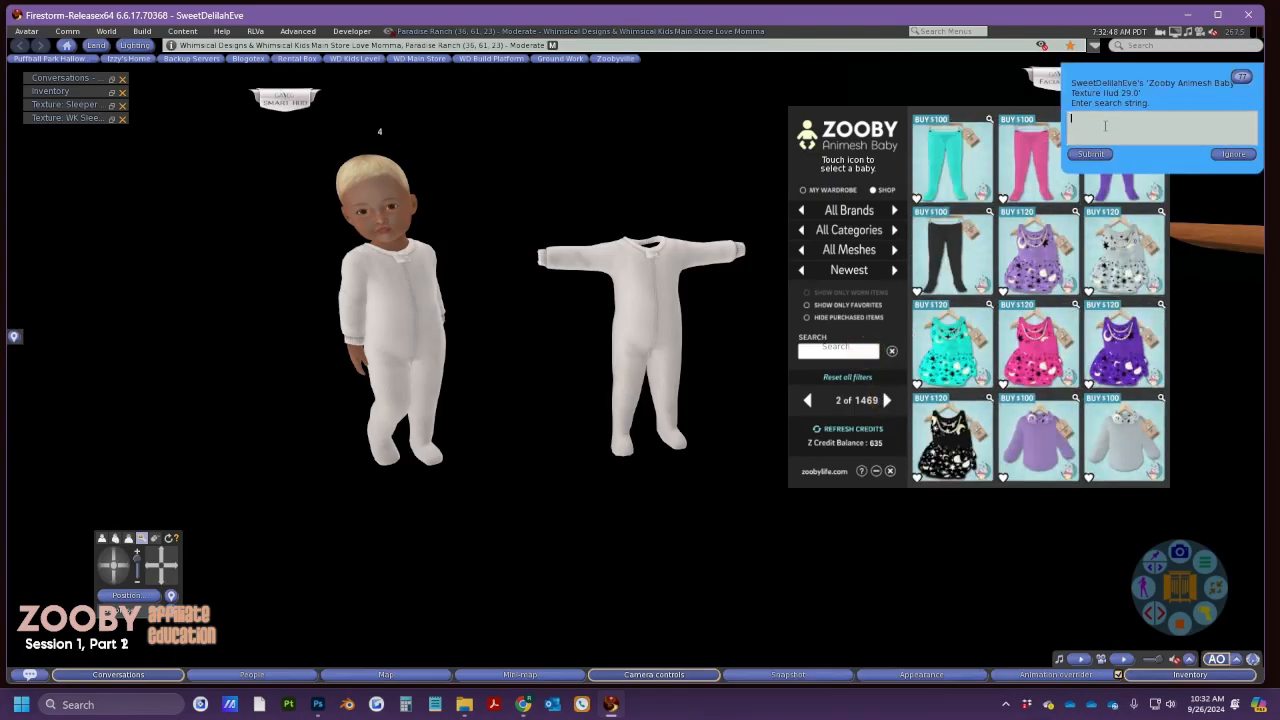
type("Hope lace")
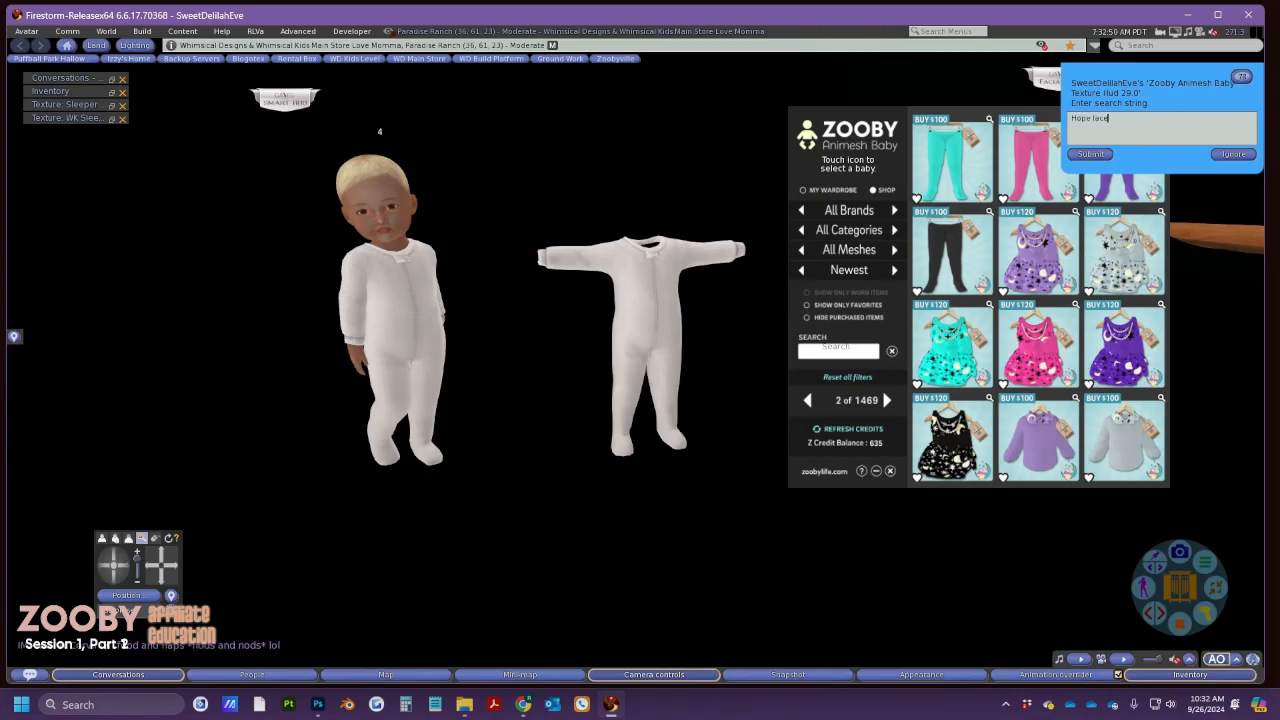
left_click(1091, 154)
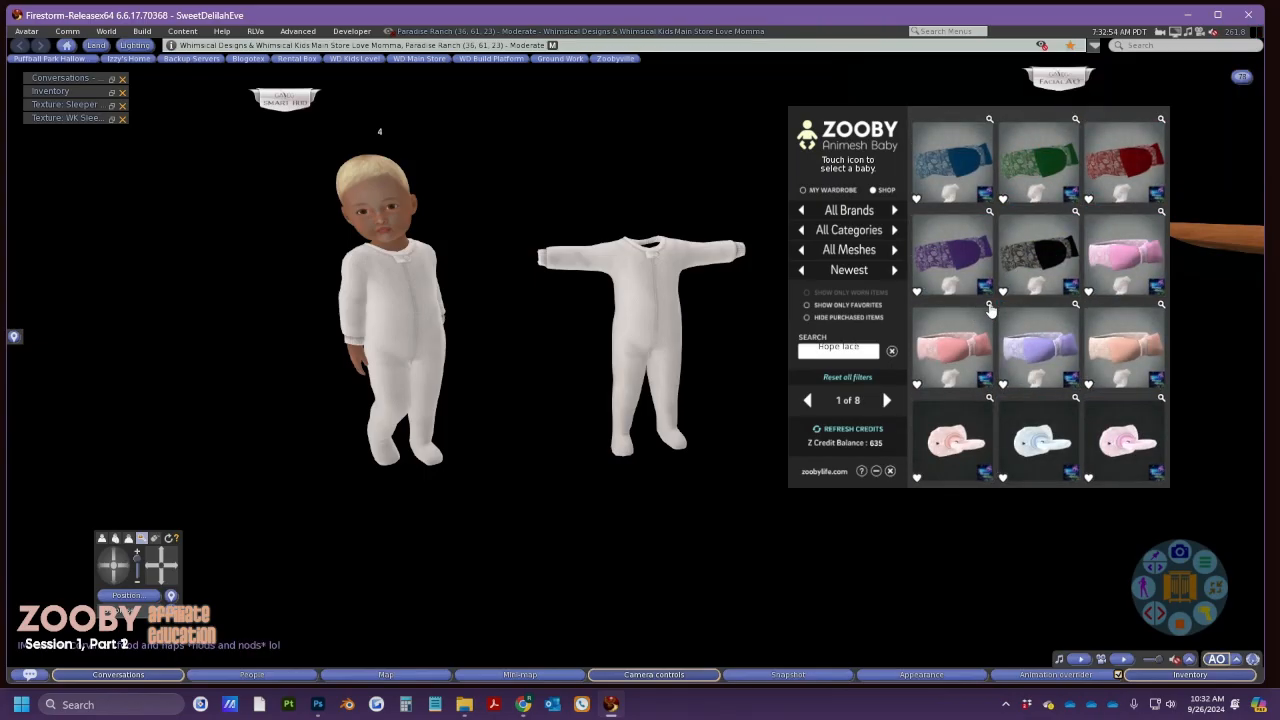
left_click(989, 305)
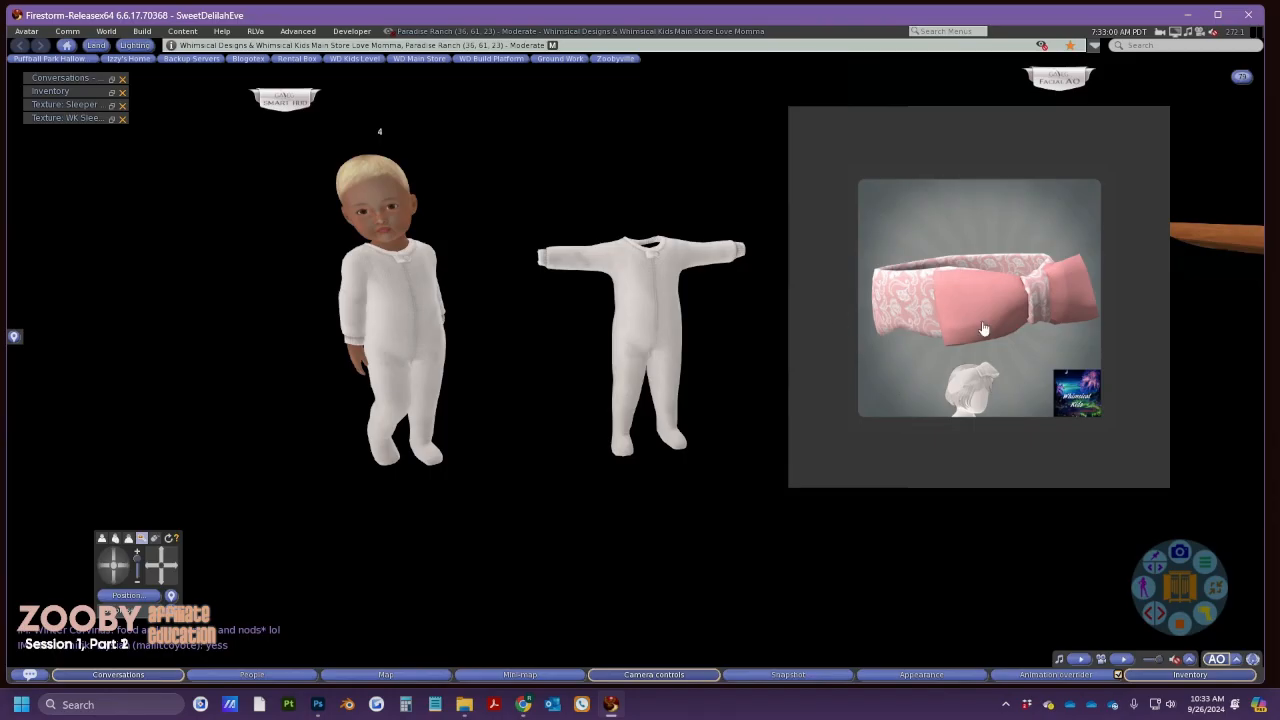
left_click(371, 701)
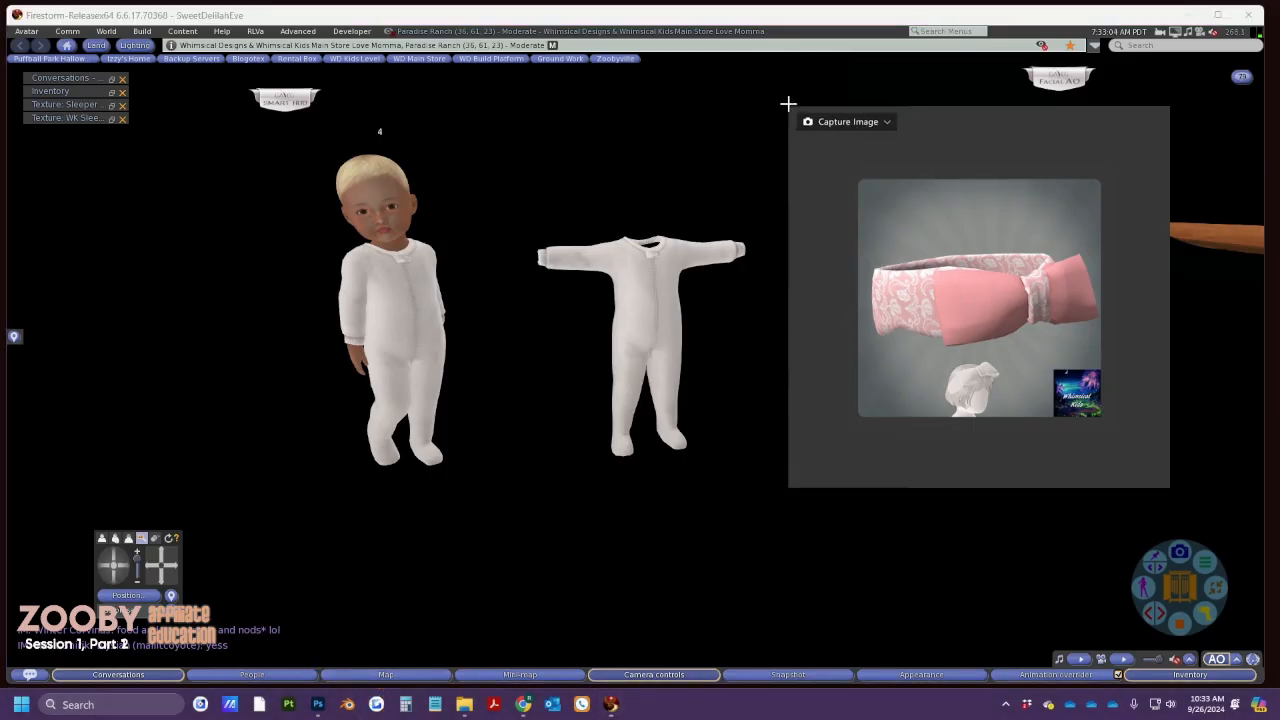
Capture the pink lace headband preview in Gyazo and narrow the browser beside the first shop item
left_click_drag(789, 104, 1172, 492)
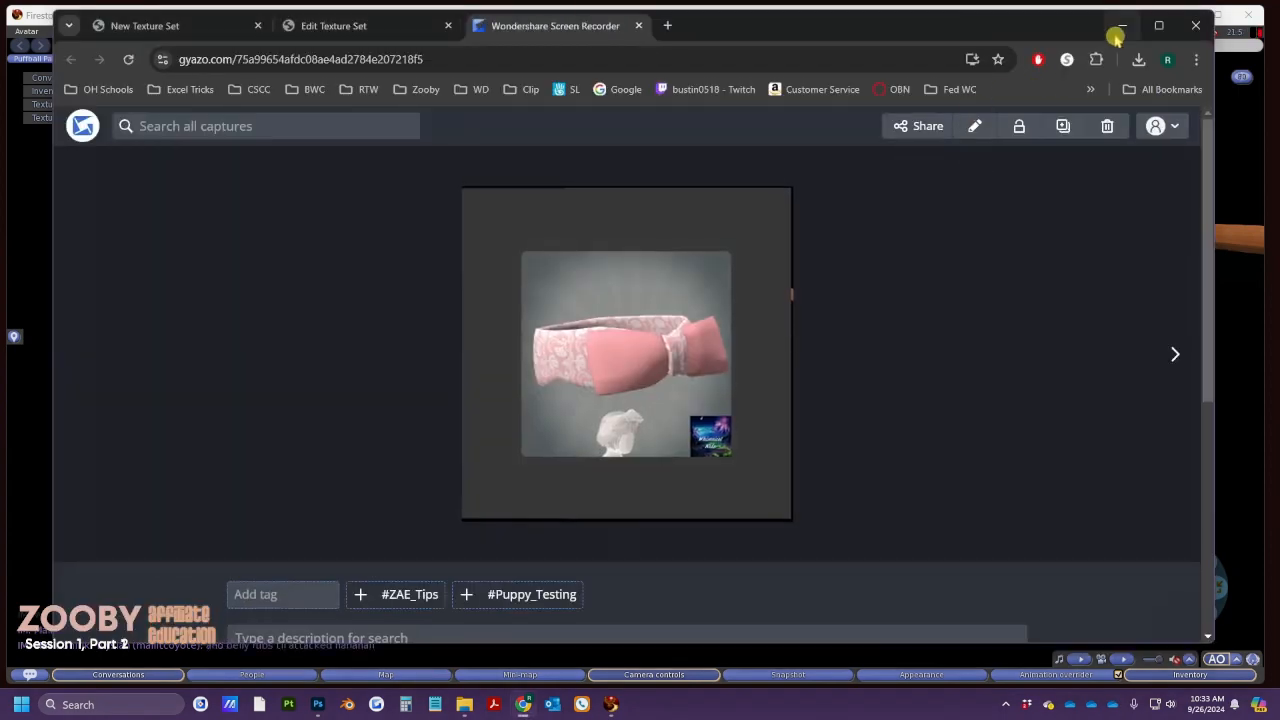
left_click(1117, 34)
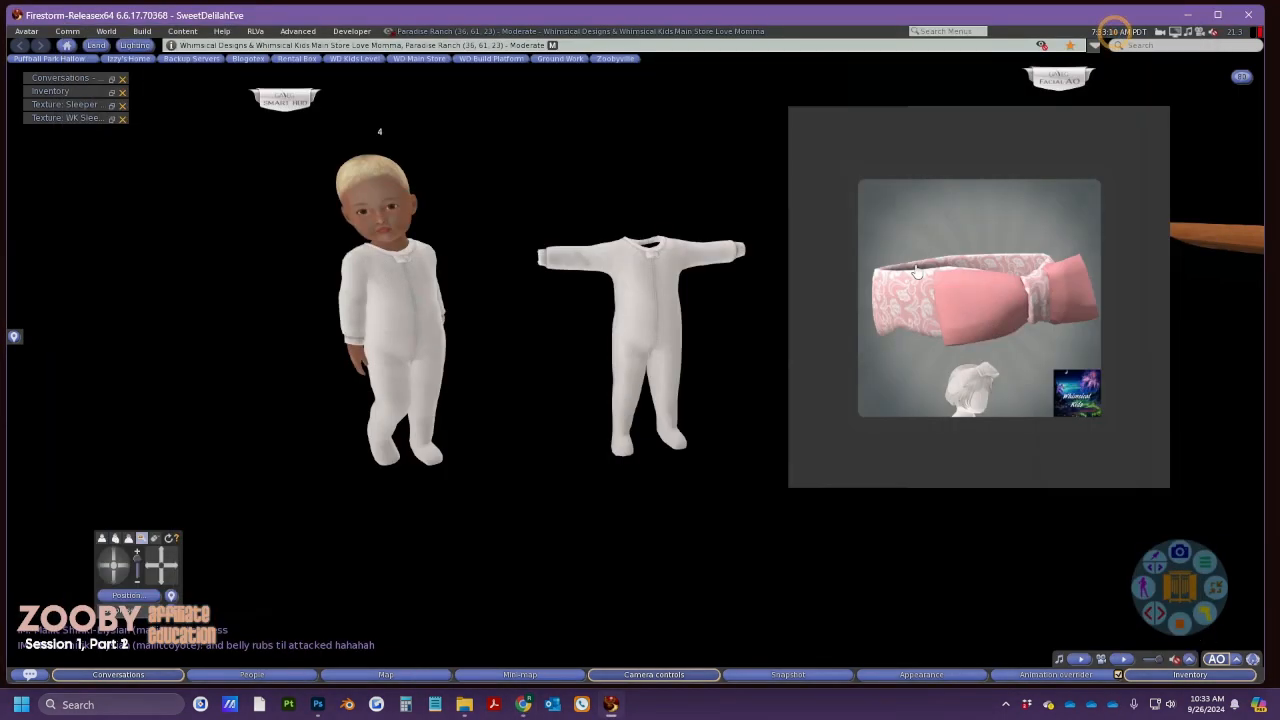
left_click(916, 270)
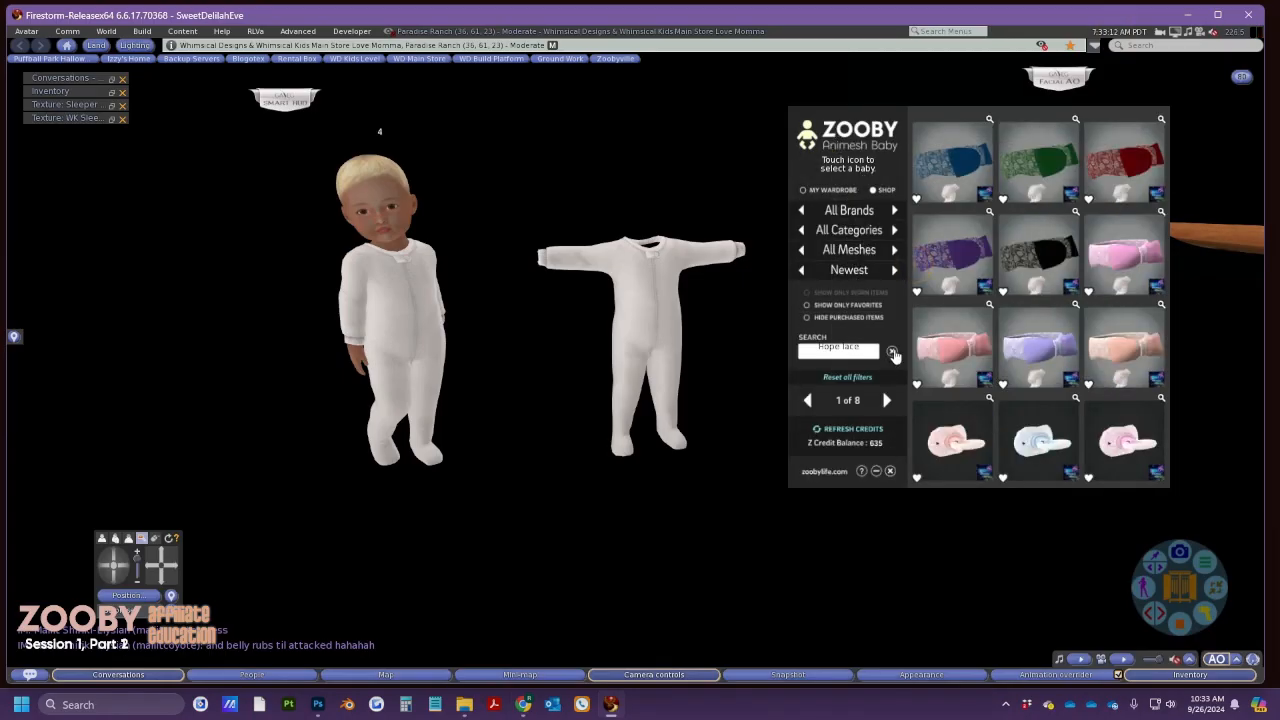
left_click(891, 351)
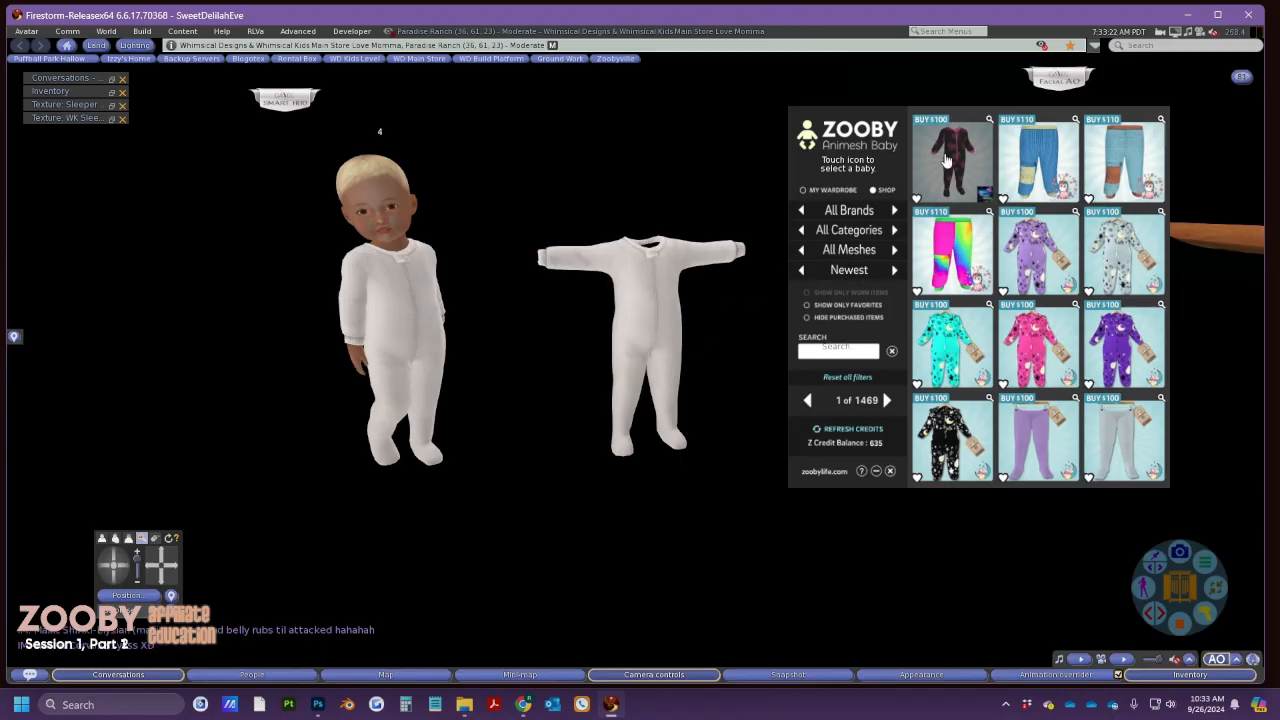
left_click(988, 120)
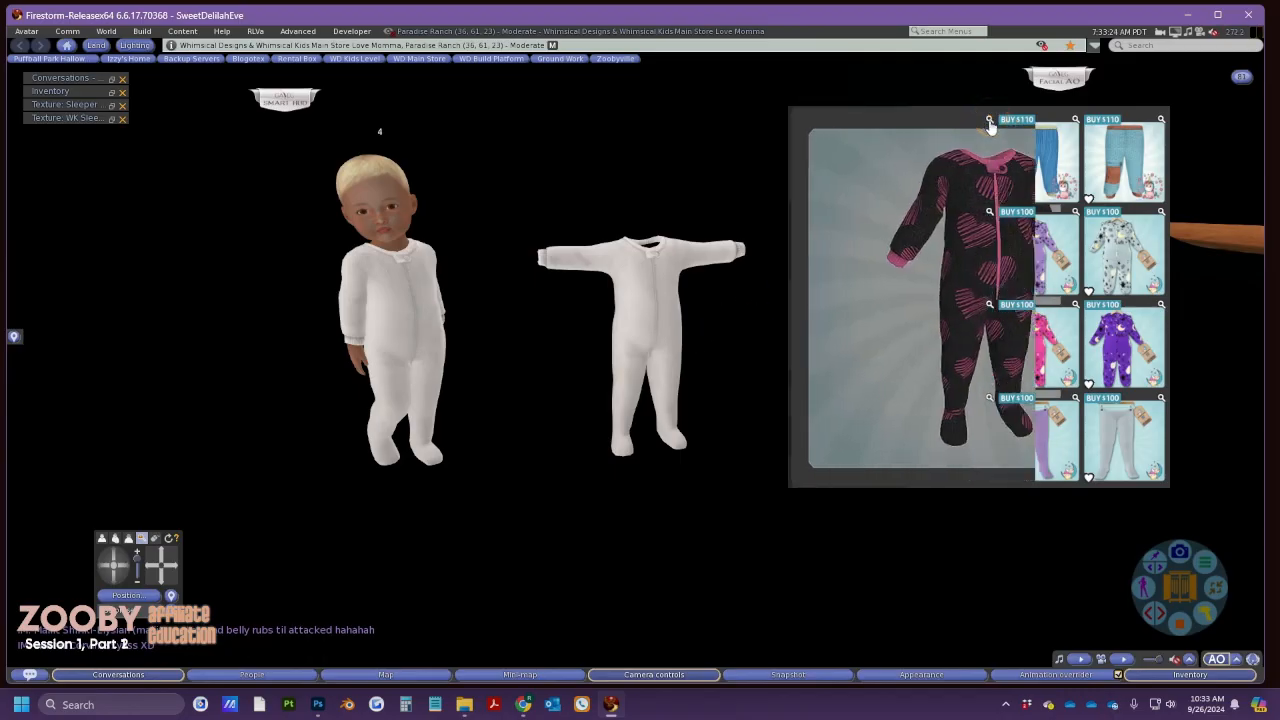
left_click(523, 704)
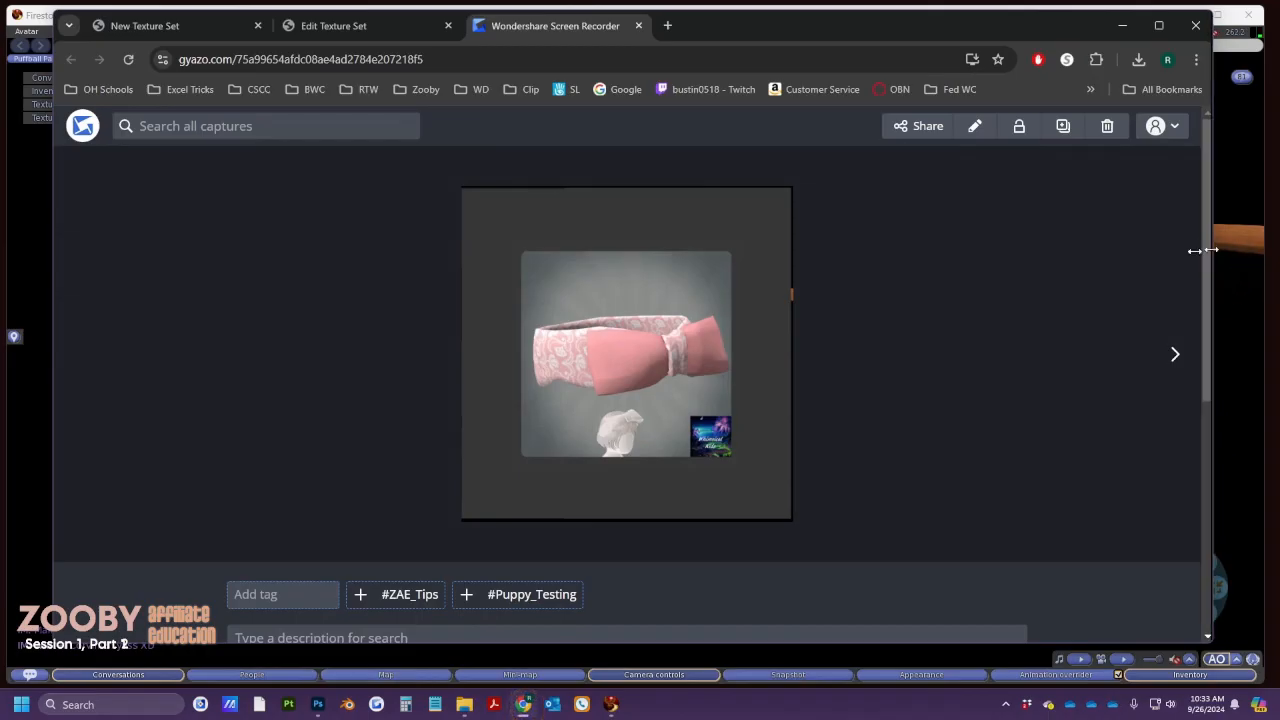
left_click_drag(1210, 249, 783, 203)
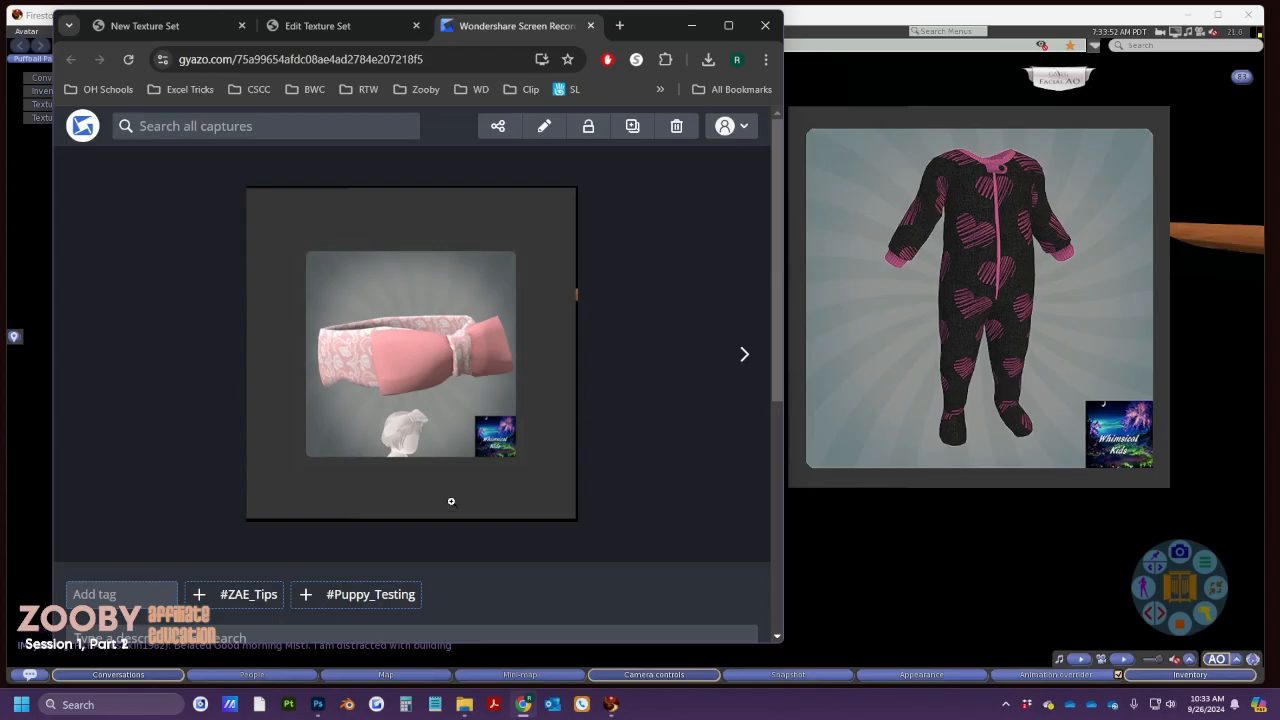
Select the Optional HUD Detail Image UUID, check the headband capture page, and widen the browser
left_click(276, 26)
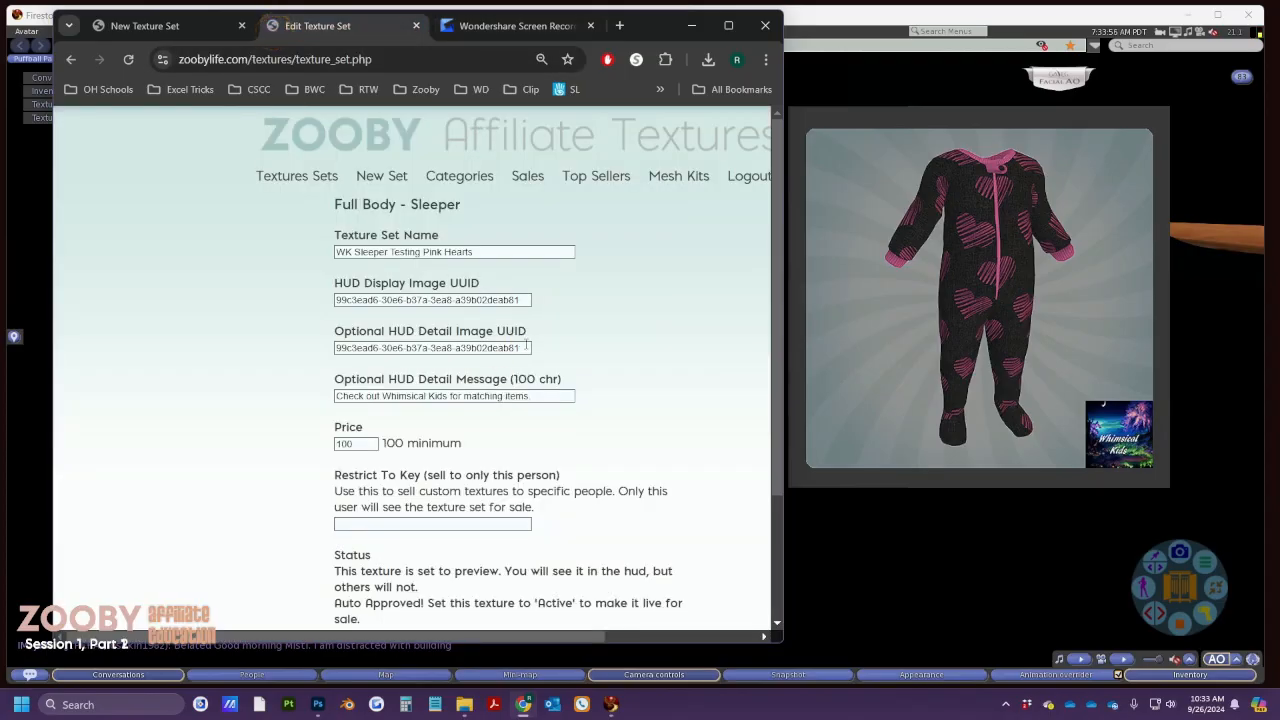
left_click_drag(526, 345, 313, 353)
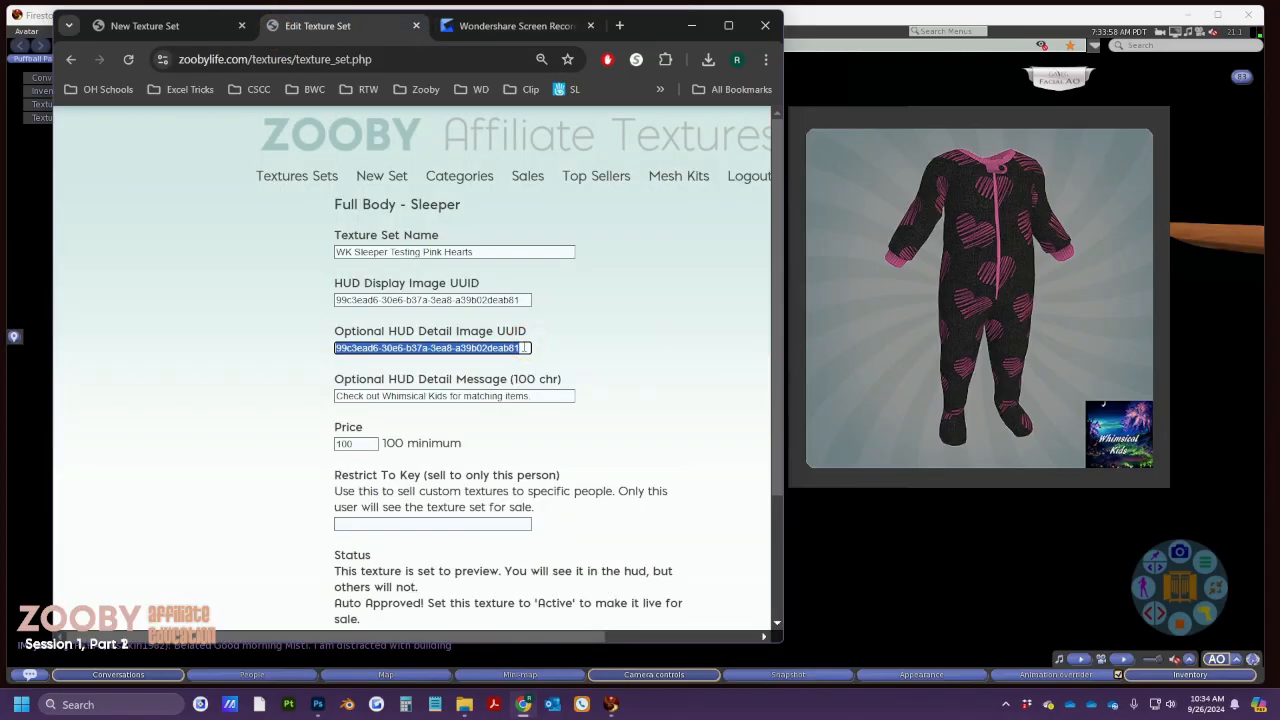
left_click(691, 25)
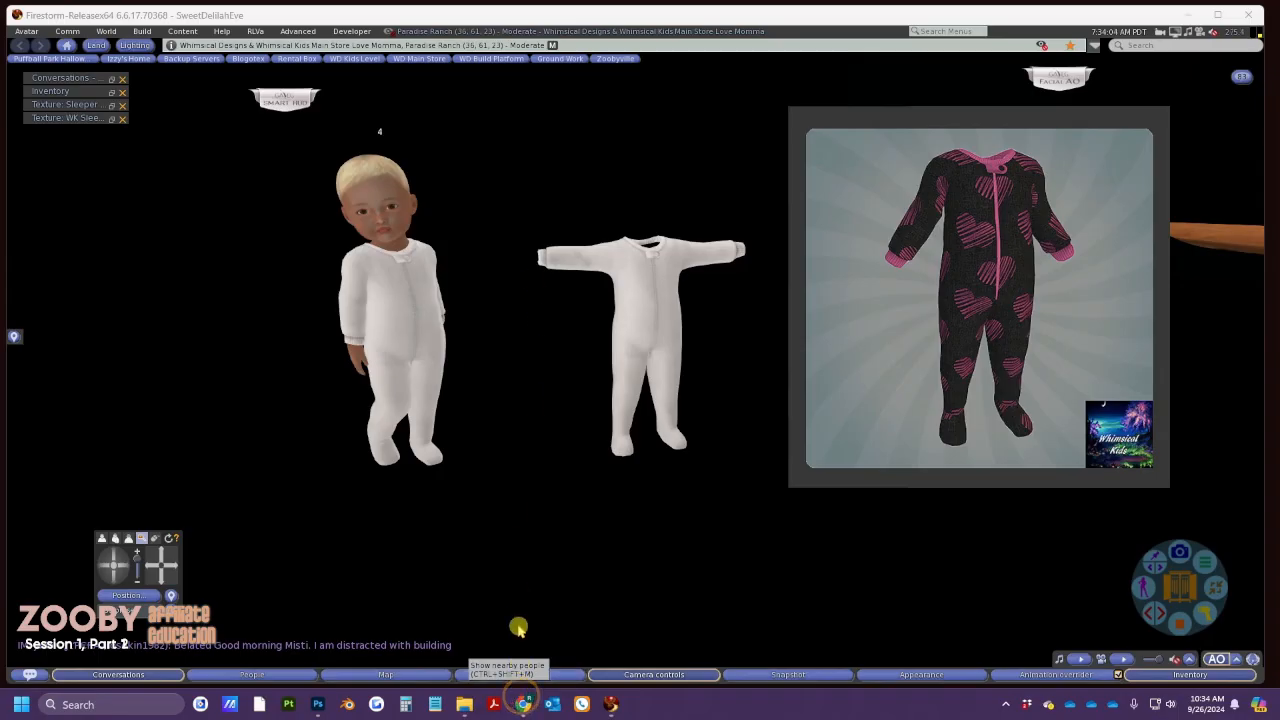
left_click(522, 704)
left_click(490, 25)
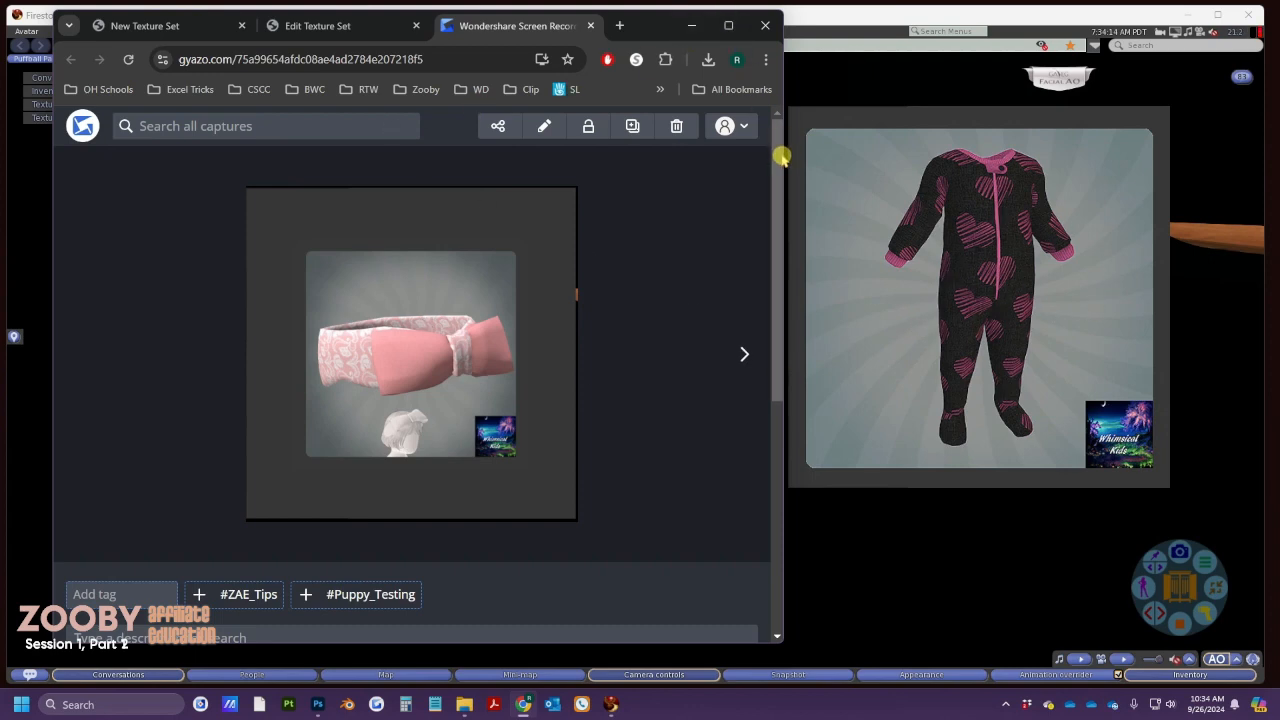
left_click_drag(783, 160, 1257, 199)
Preview the black sleeper in the Zooby HUD shop, then close the preview
left_click(1165, 25)
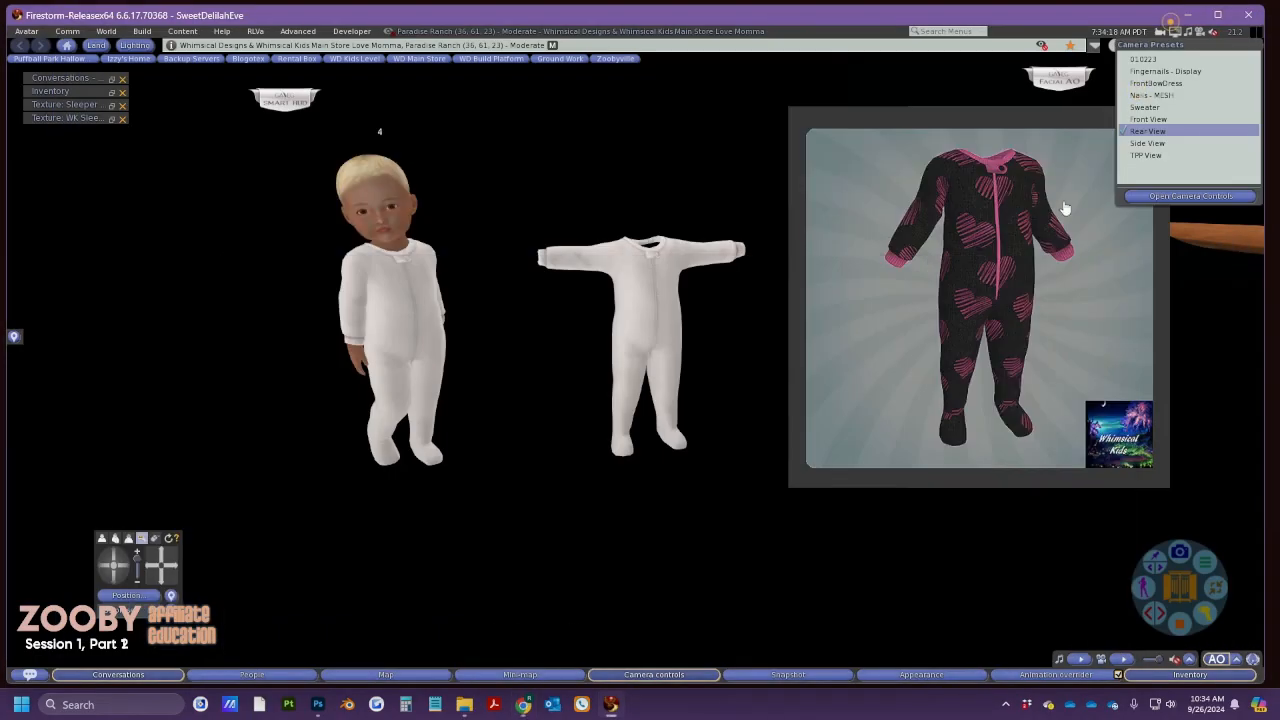
left_click(943, 342)
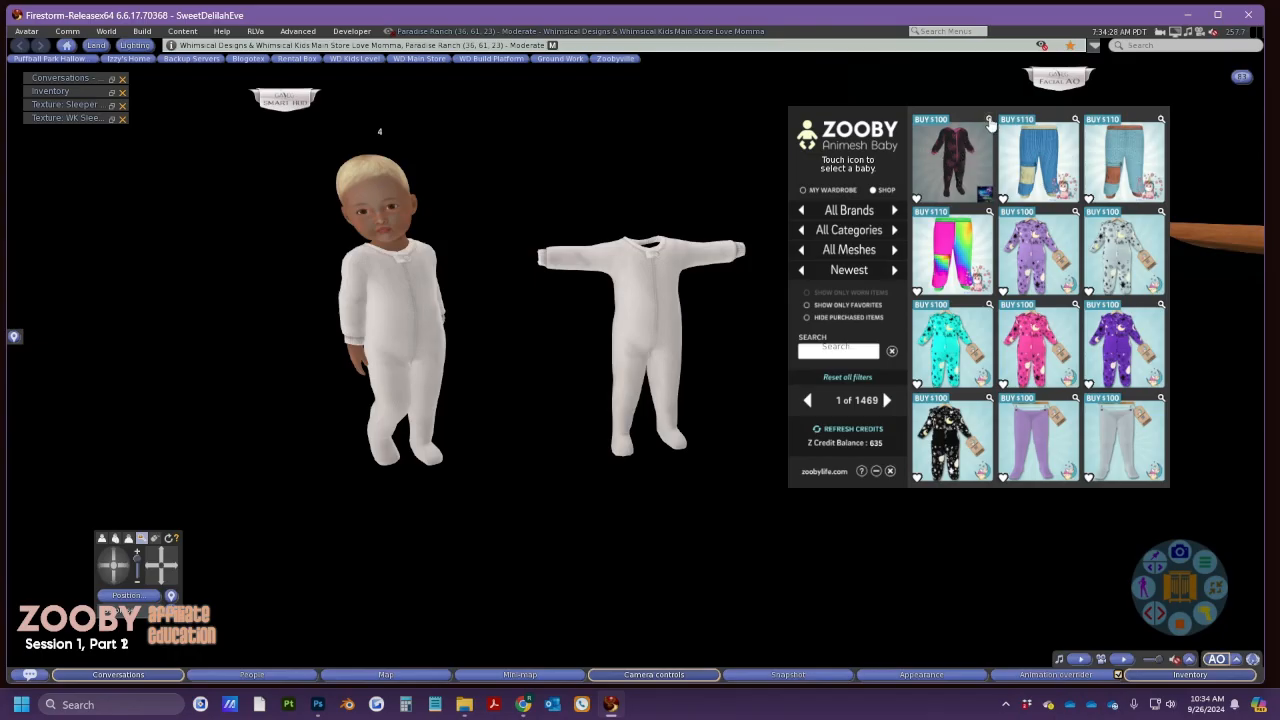
left_click(989, 121)
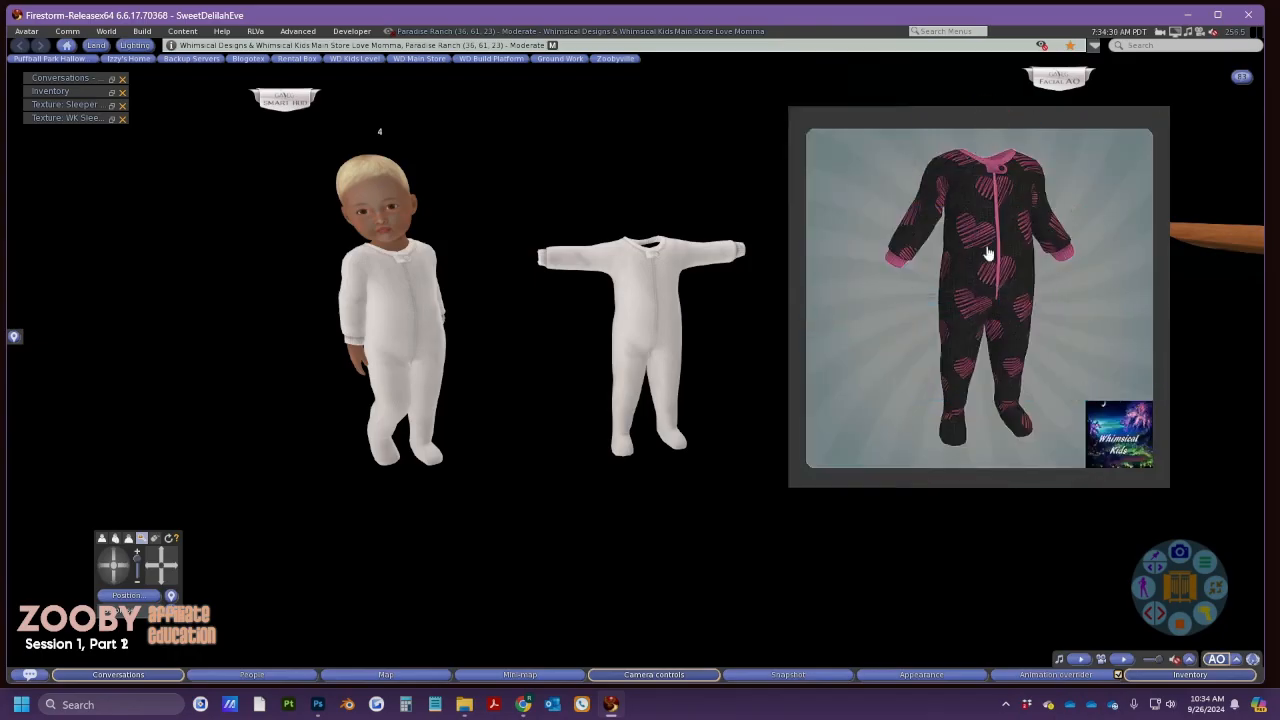
left_click(1010, 287)
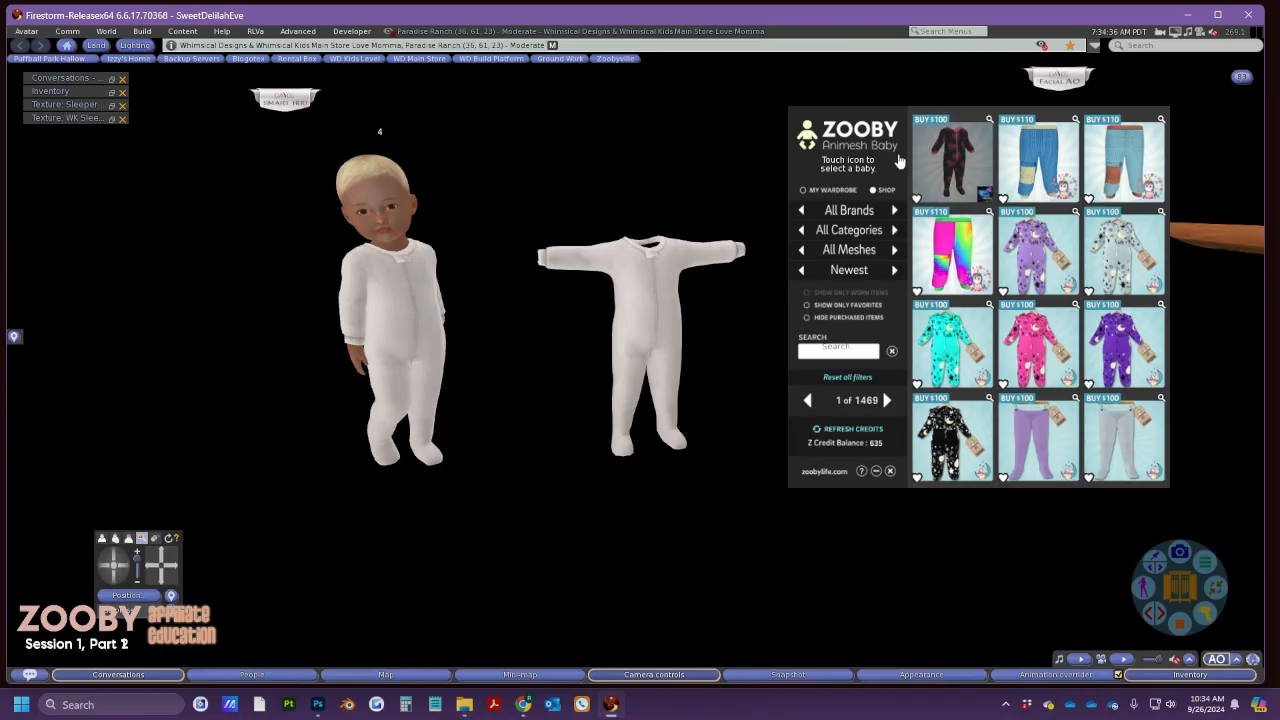
Take ownership of the pink-hearts sleeper and select the 'Texture is now owned' chat message
left_click(140, 675)
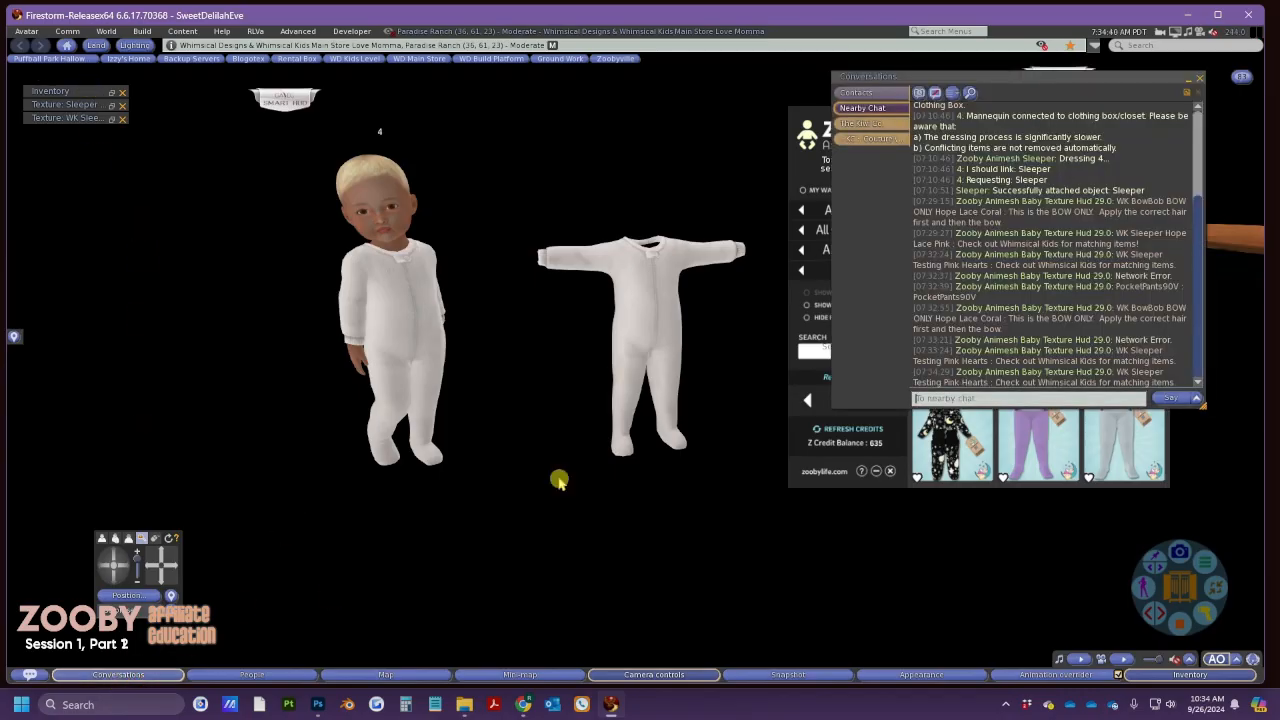
left_click_drag(957, 80, 440, 97)
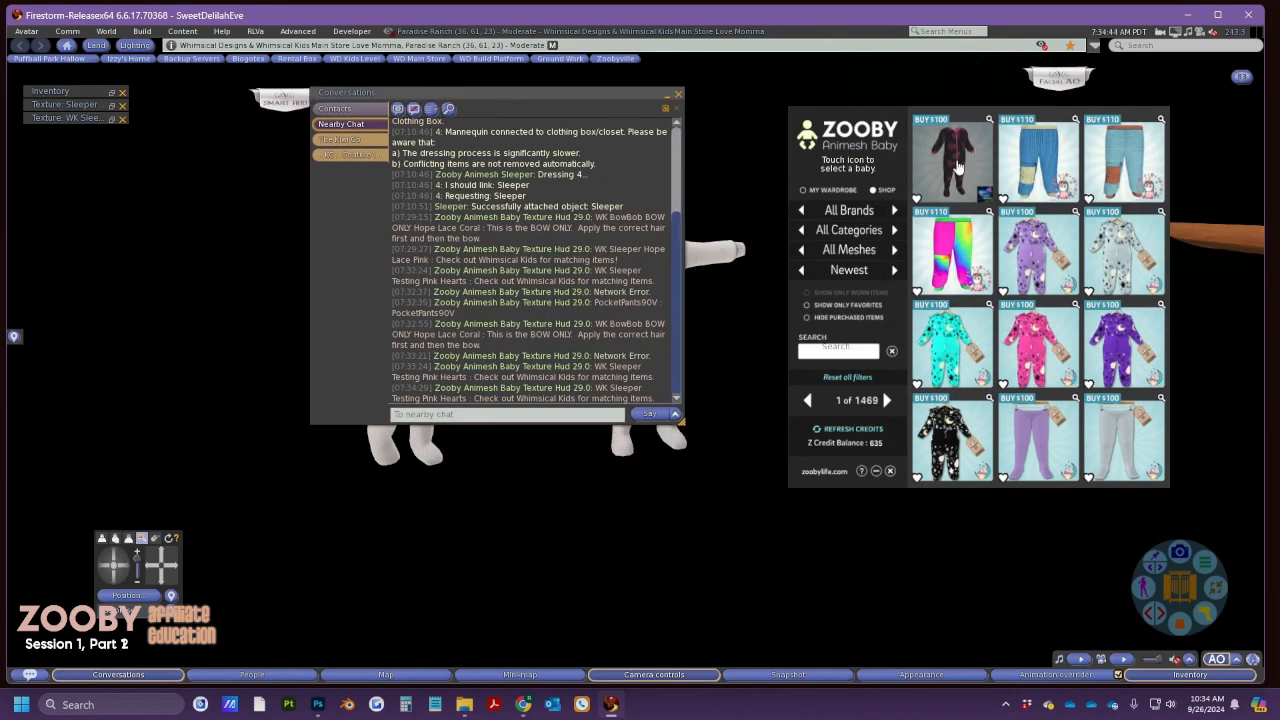
left_click(935, 122)
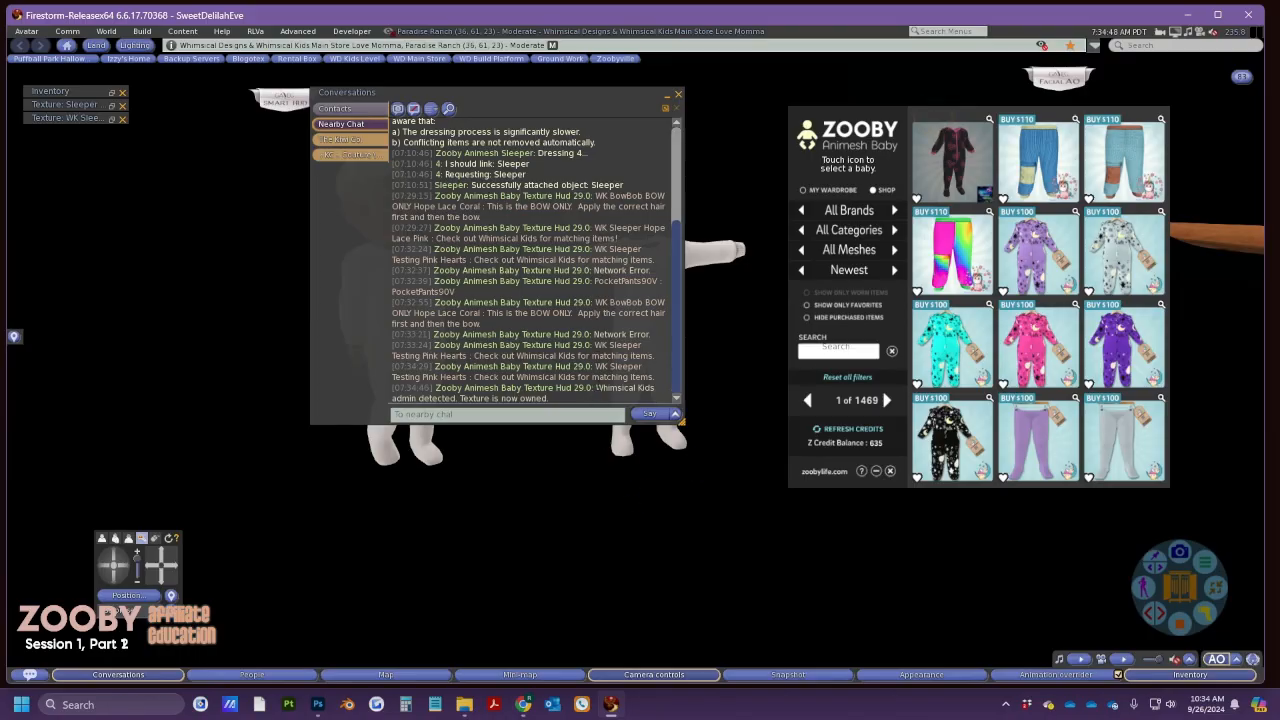
left_click_drag(597, 388, 607, 413)
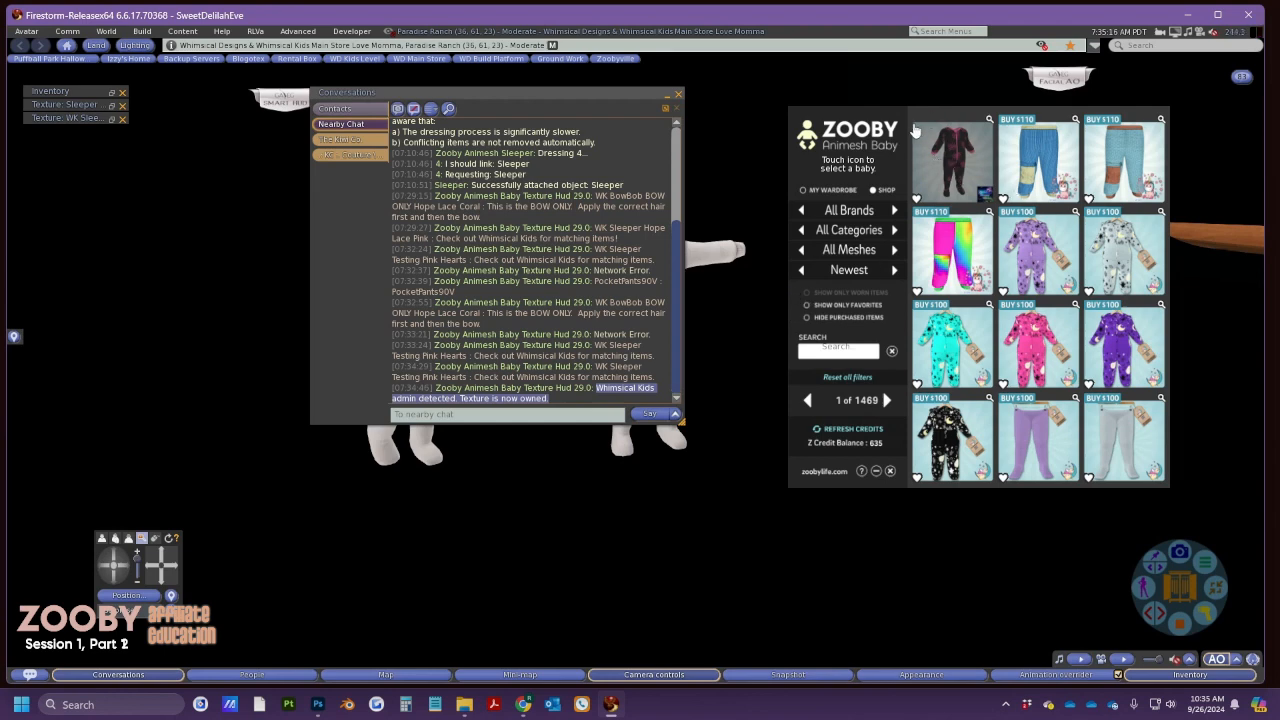
Connect the HUD to baby 4, frame the baby, and dress it in the pink-hearts sleeper
left_click(667, 95)
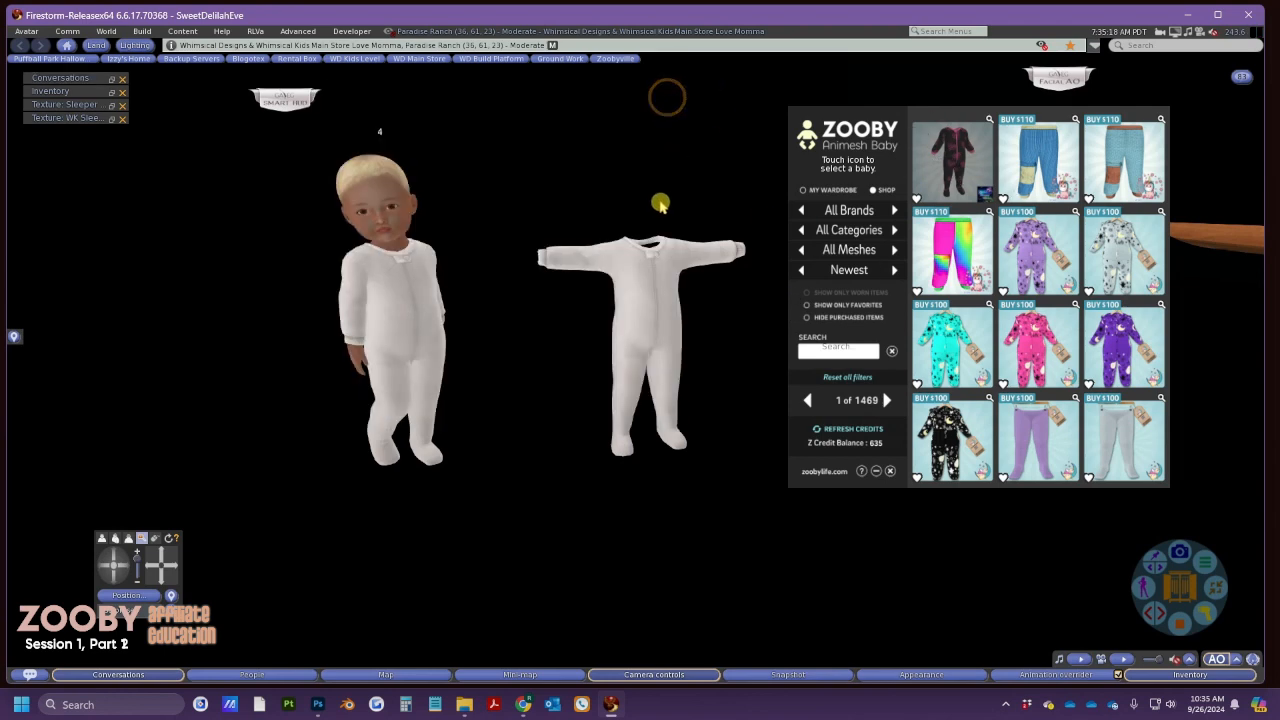
left_click(810, 145)
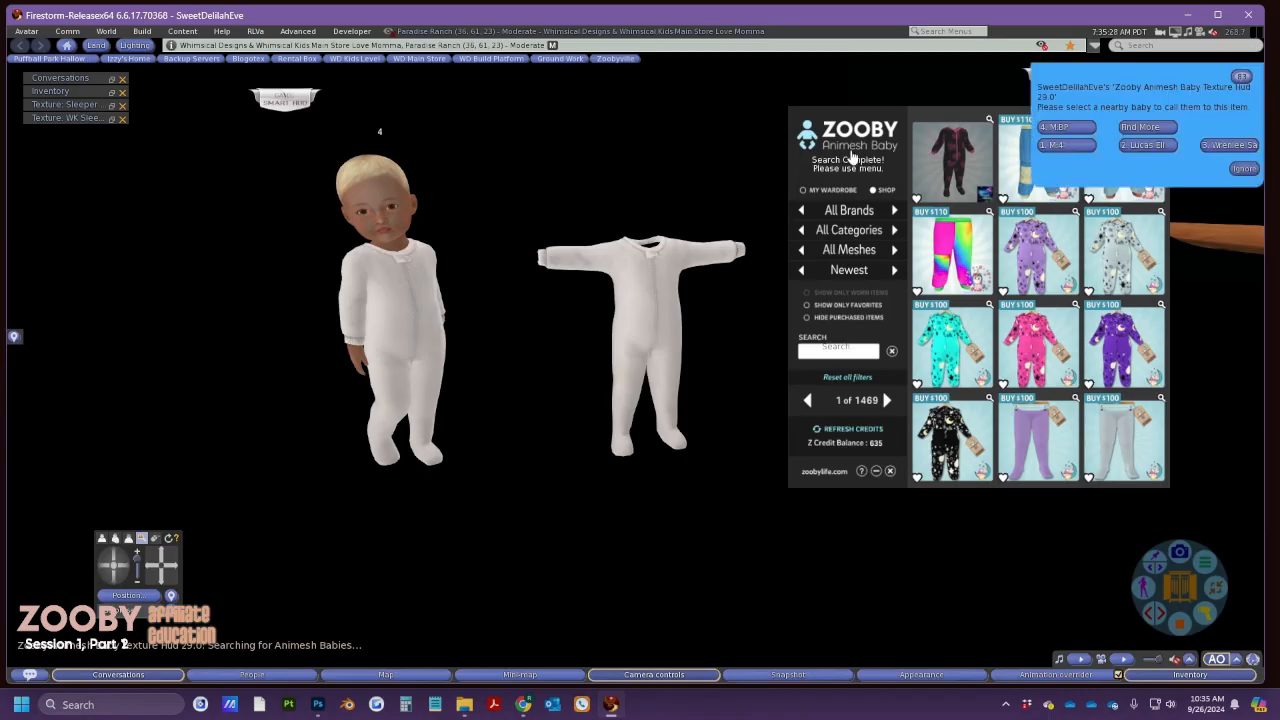
left_click(1066, 145)
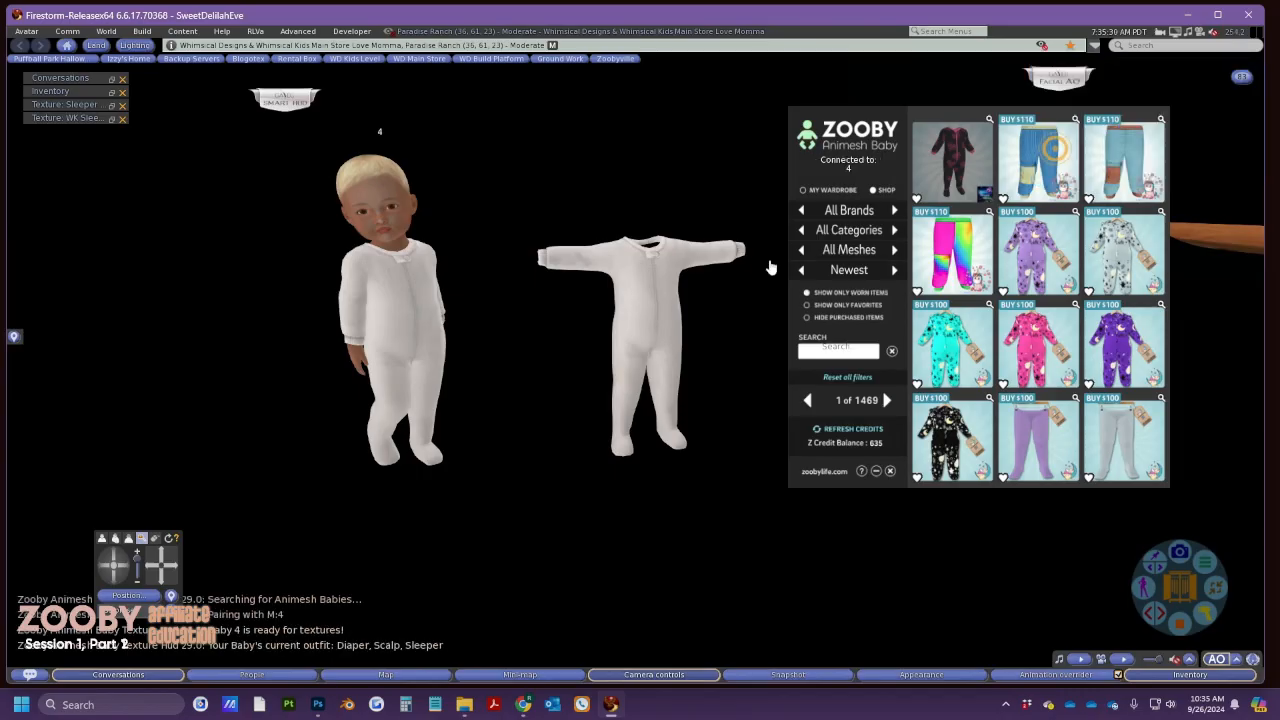
left_click(154, 567)
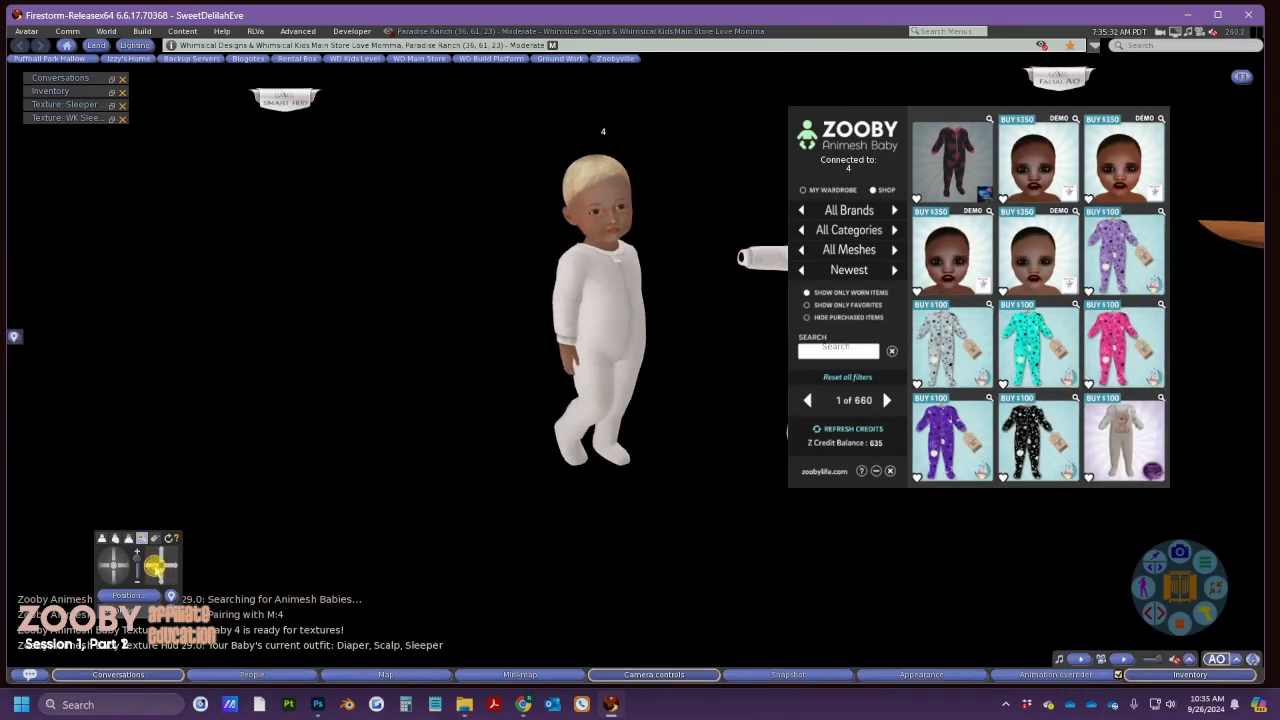
left_click(162, 553)
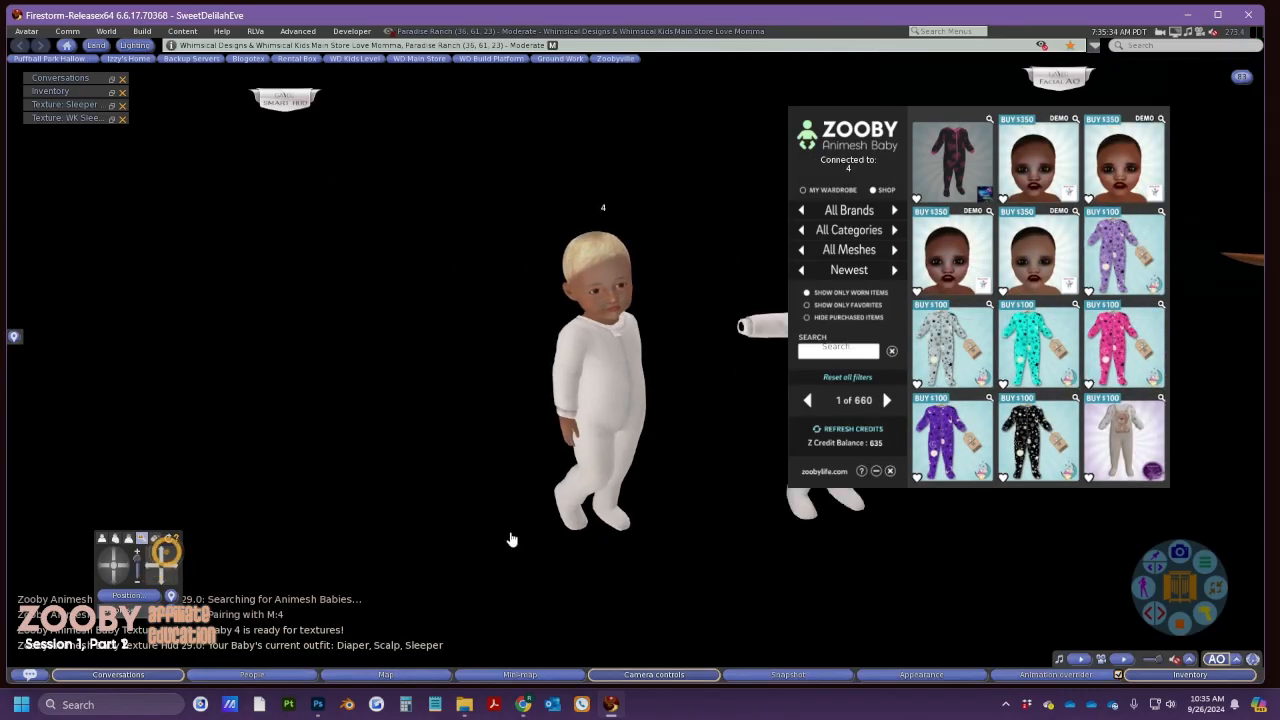
scroll(522, 546, "up", 2)
scroll(589, 527, "up", 2)
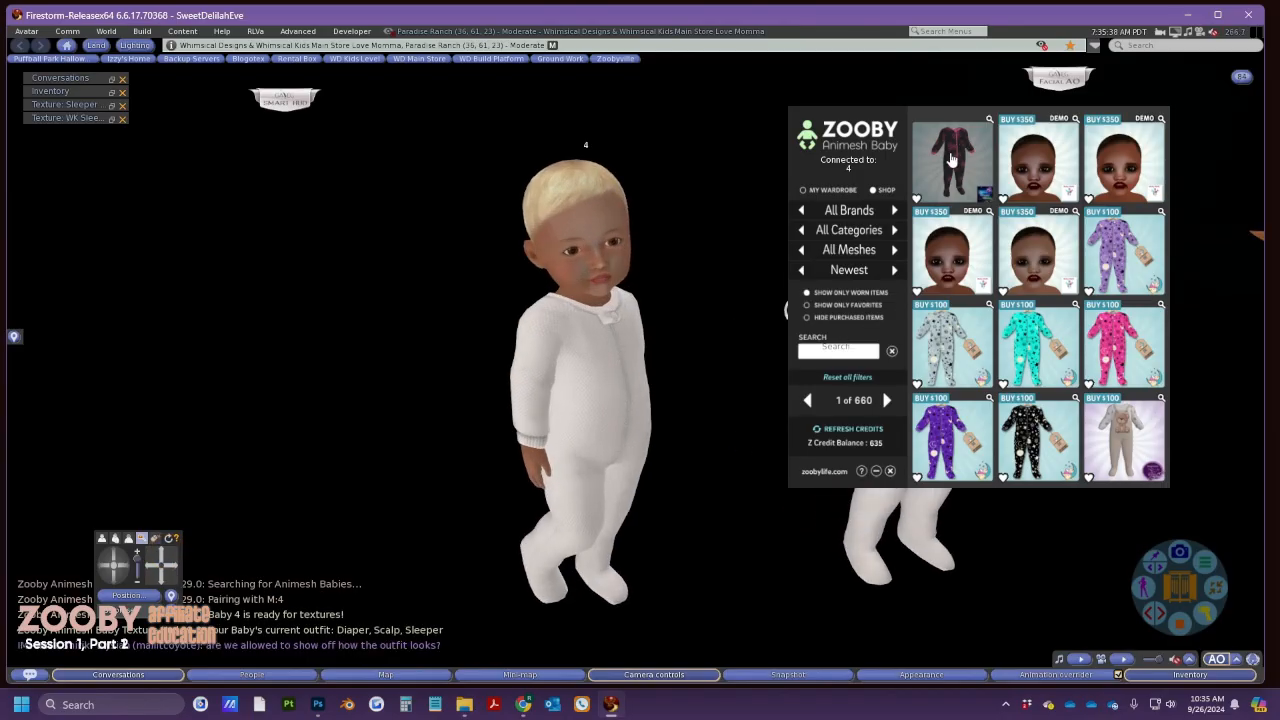
left_click(953, 164)
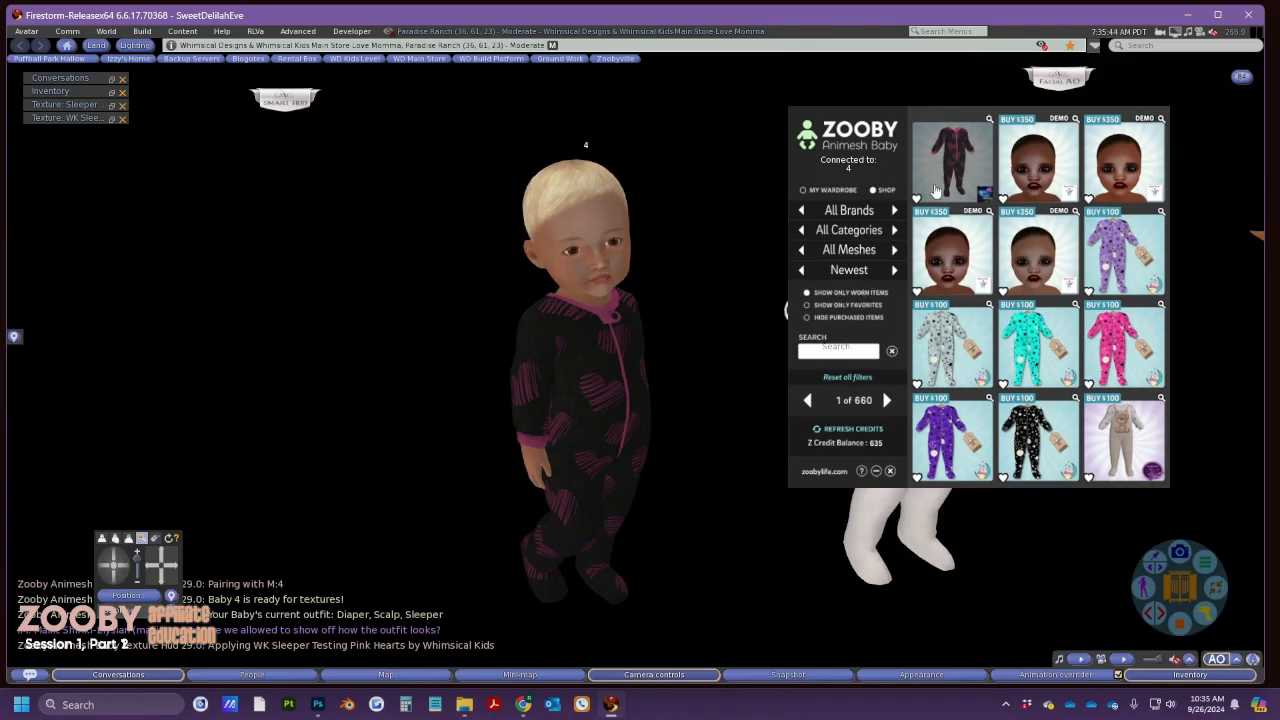
Select the All Sides and HUD Display Image UUID values in the Edit Texture Set form
key("alt+Tab")
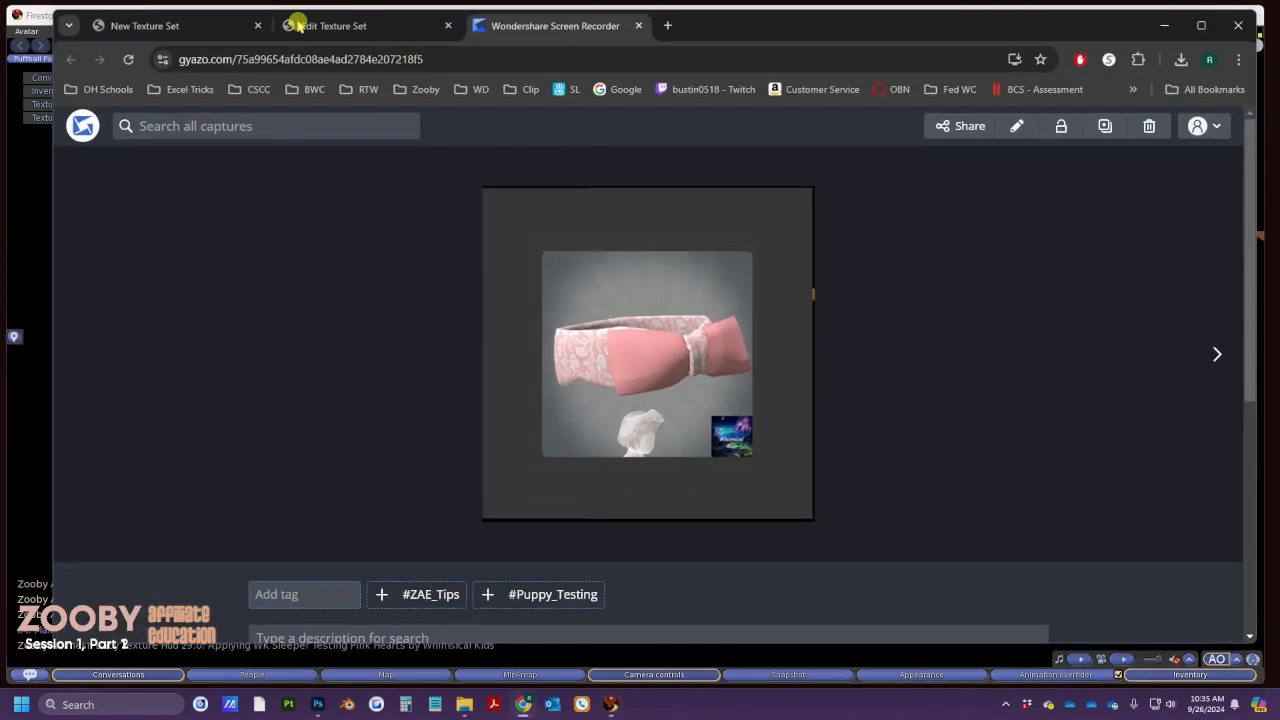
left_click(310, 26)
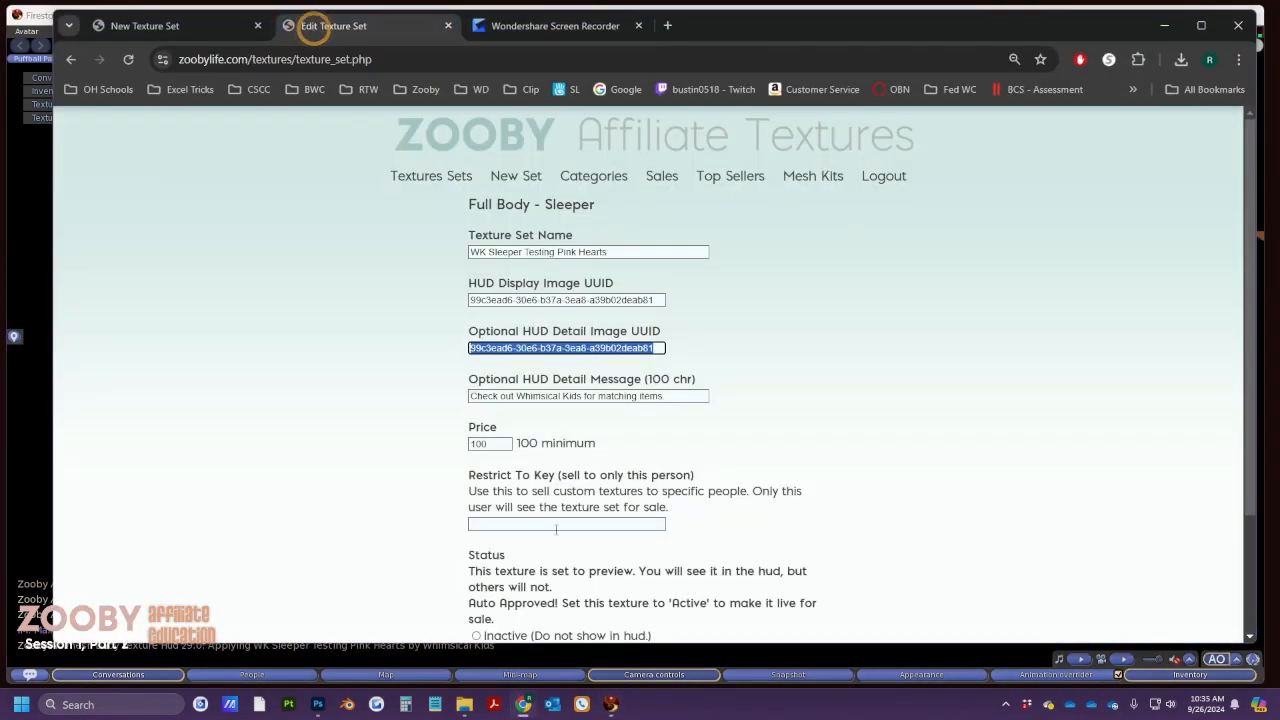
scroll(556, 530, "down", 2)
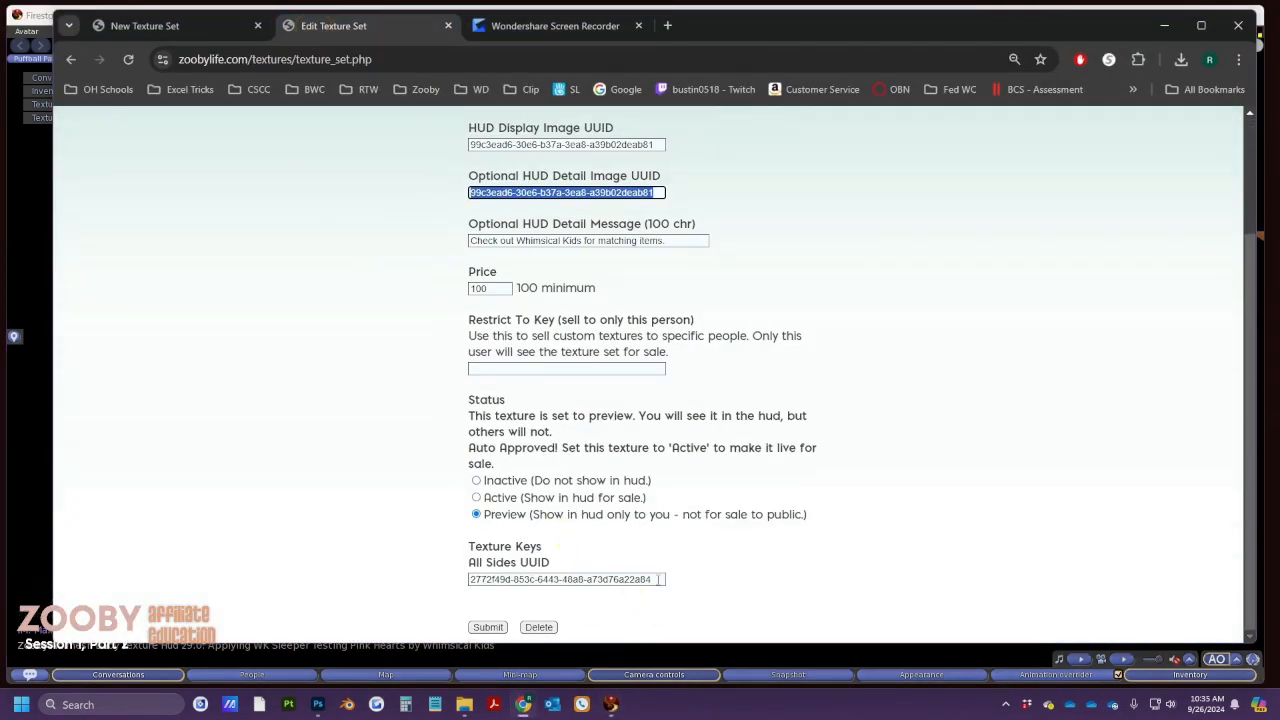
left_click_drag(658, 579, 451, 564)
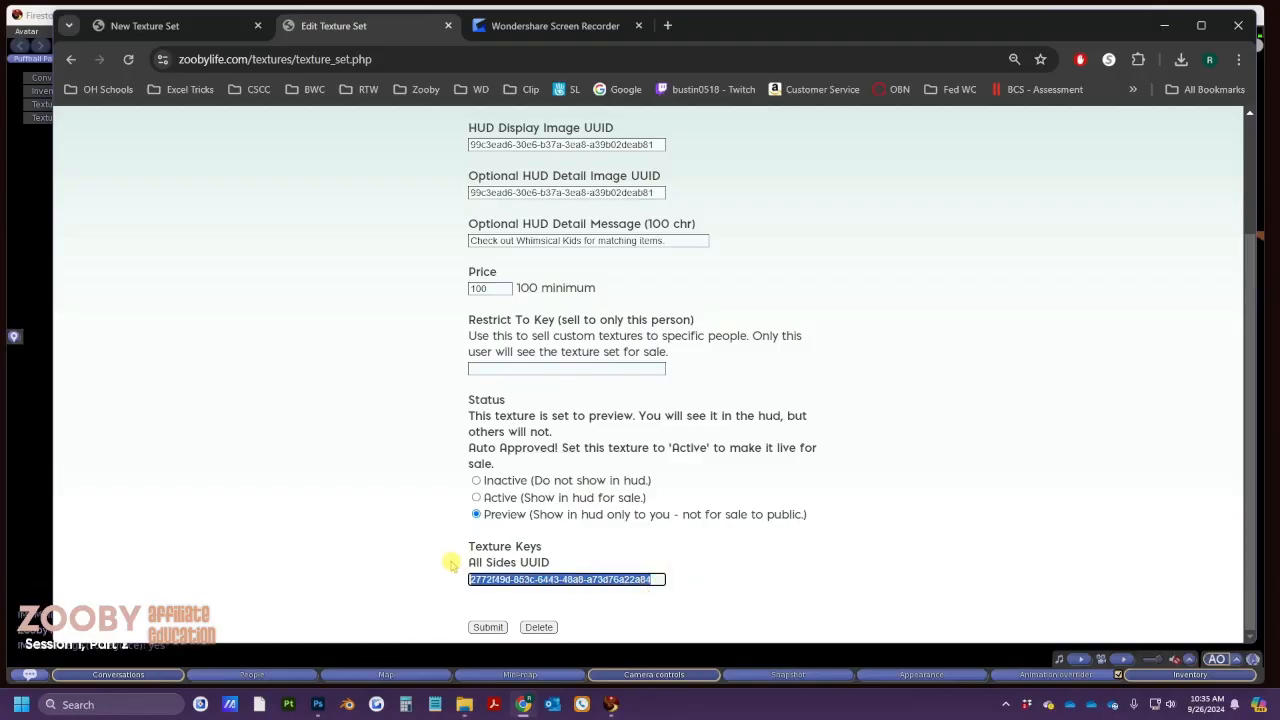
scroll(594, 308, "up", 2)
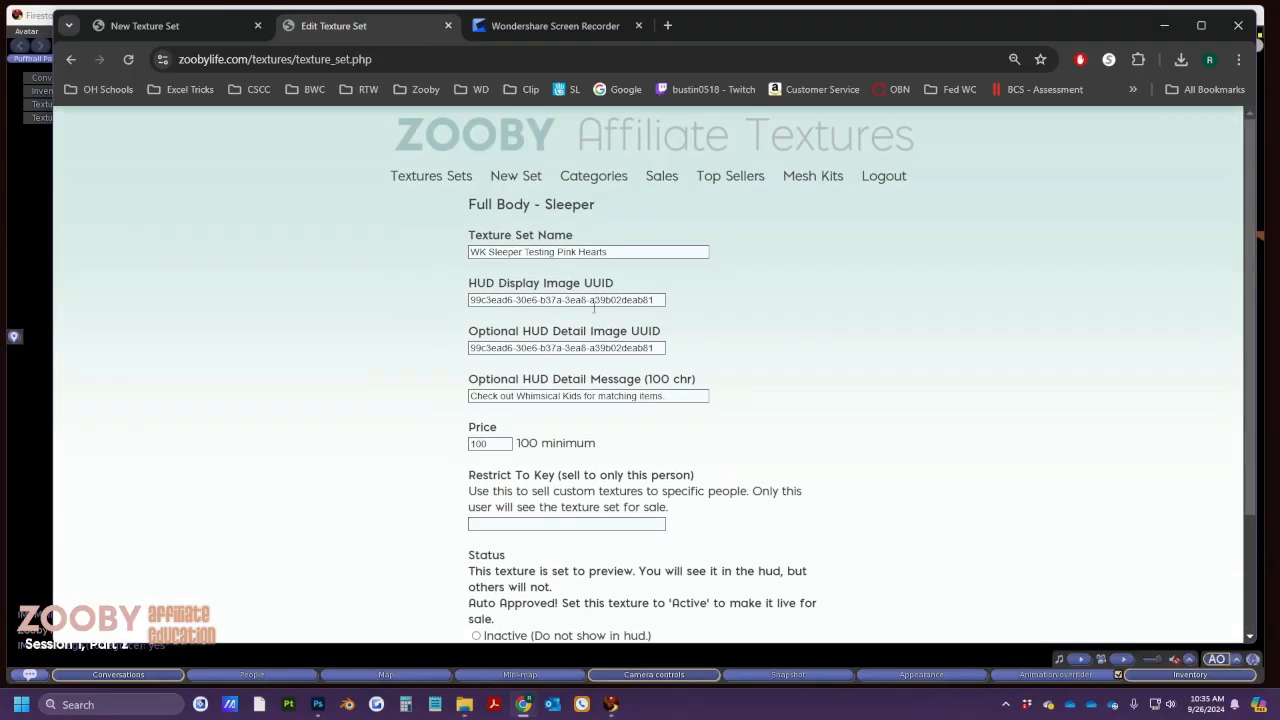
left_click_drag(660, 300, 442, 291)
key("ctrl+c")
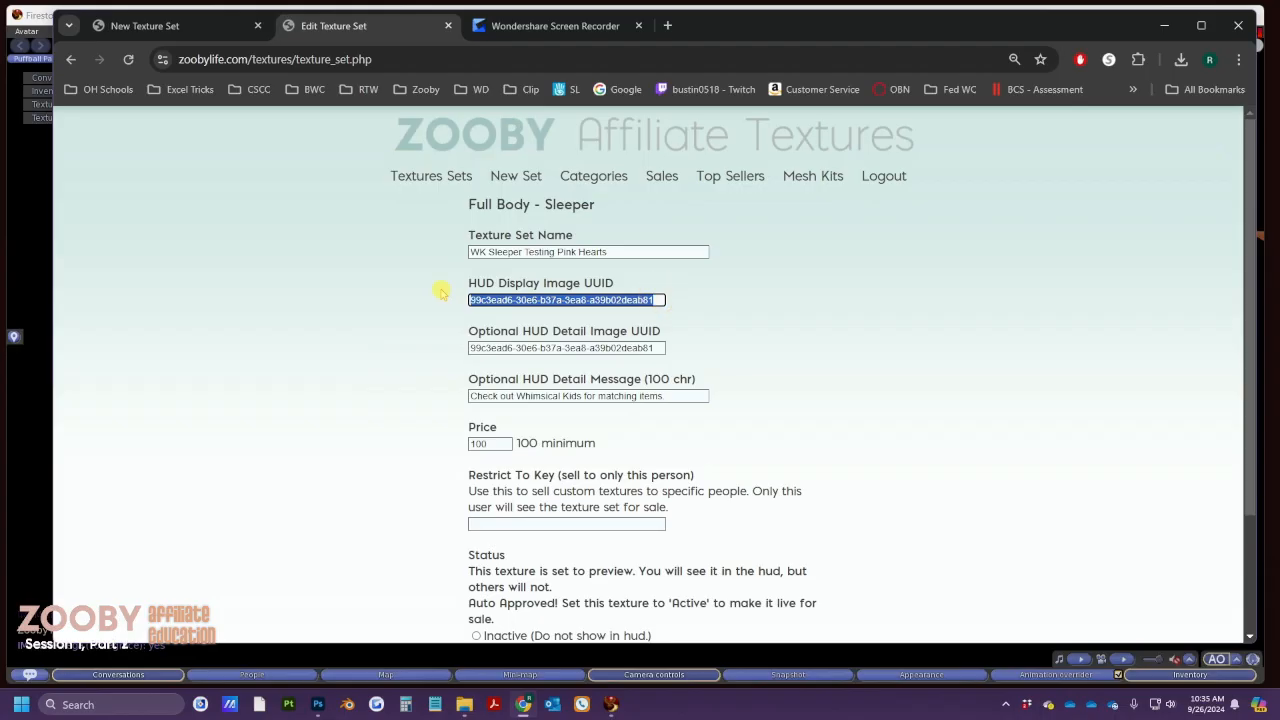
Replace All Sides UUID with the sleeper texture's UUID and submit the set
key("alt+Tab")
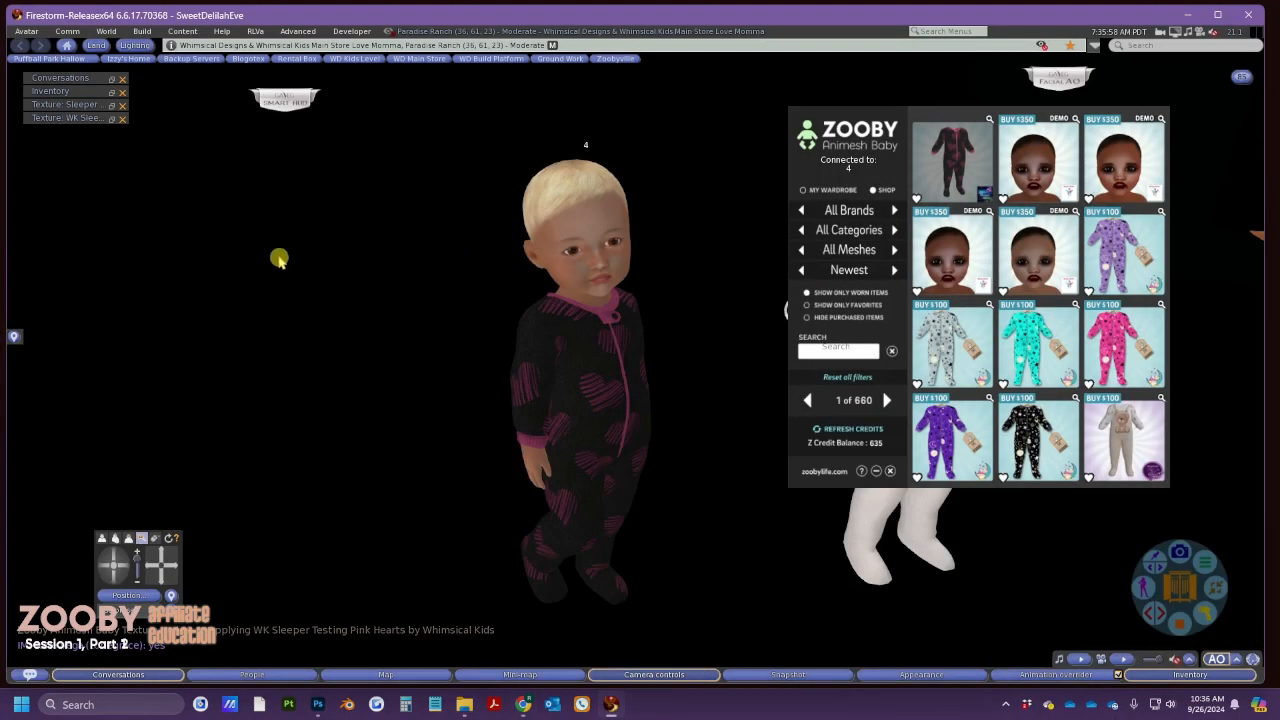
left_click(111, 118)
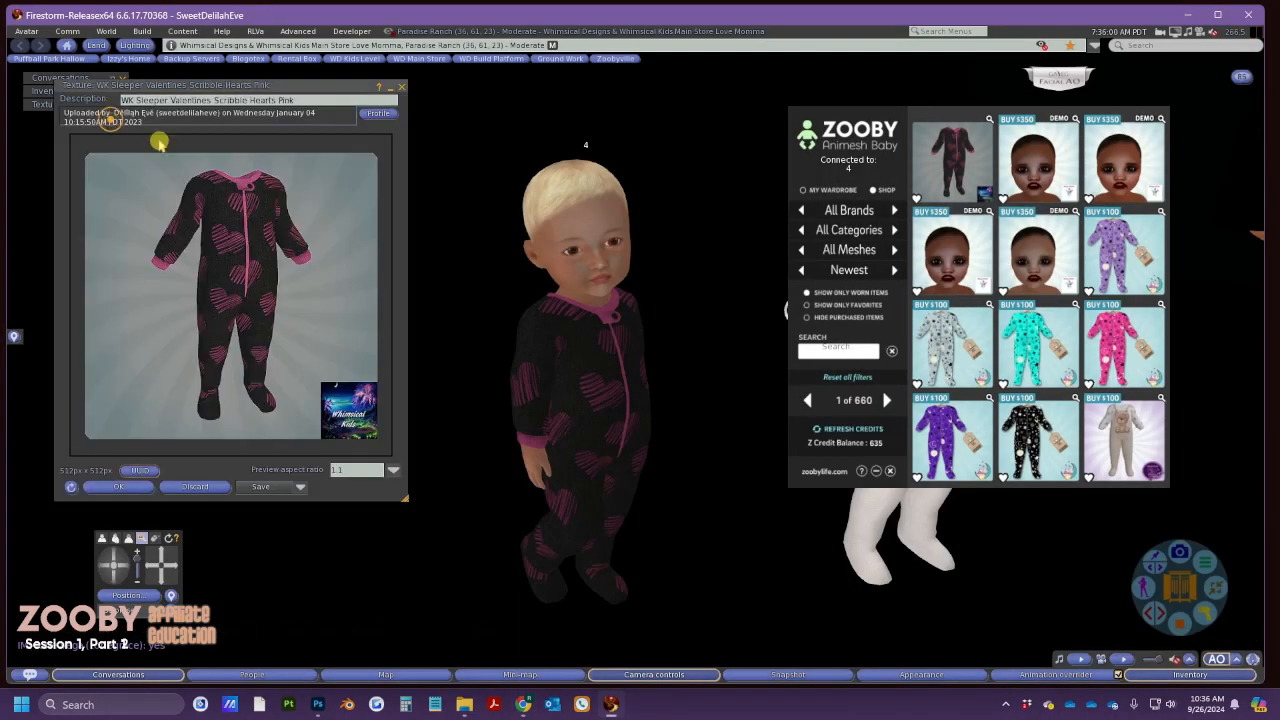
left_click(140, 470)
key("alt+Tab")
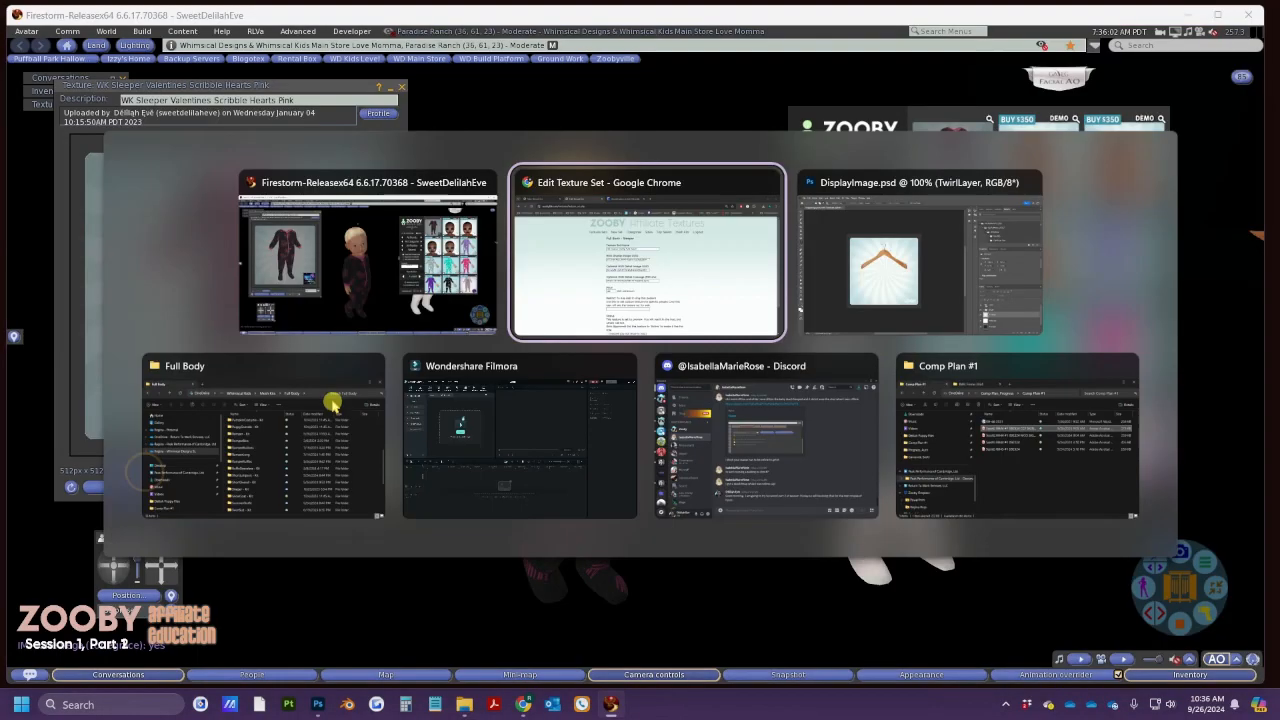
scroll(474, 508, "down", 2)
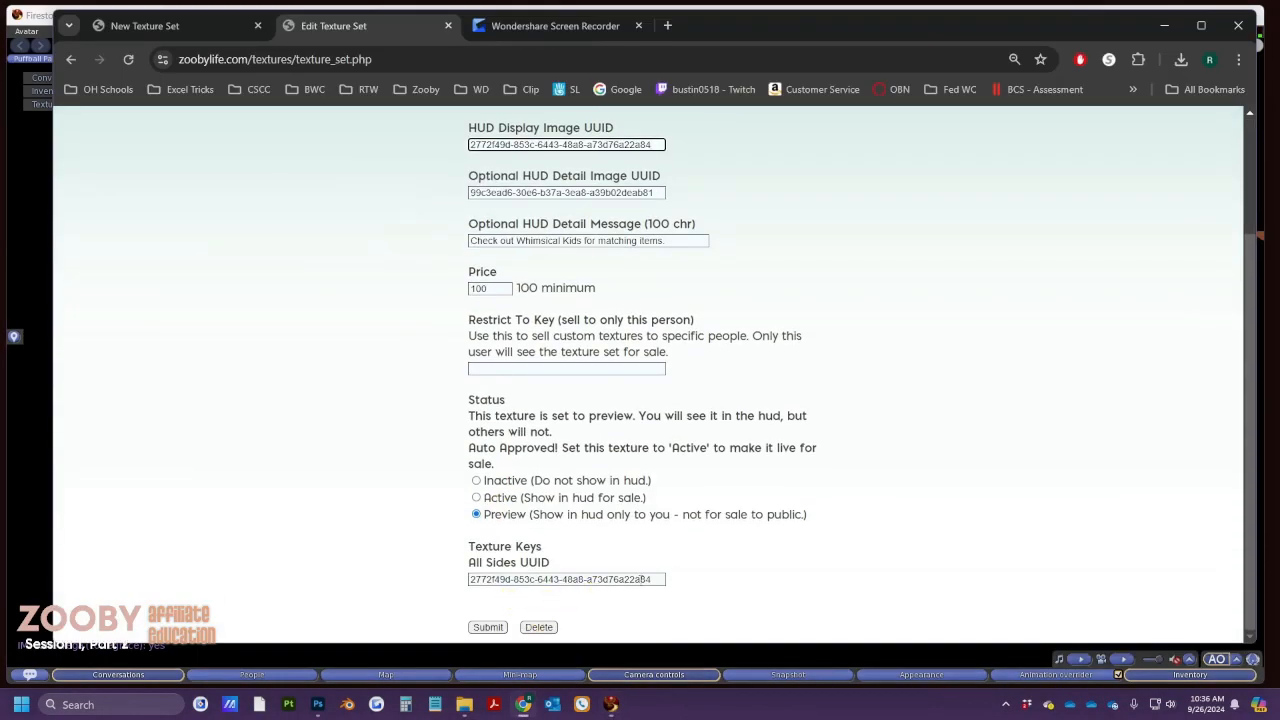
left_click_drag(655, 579, 416, 580)
key("ctrl+v")
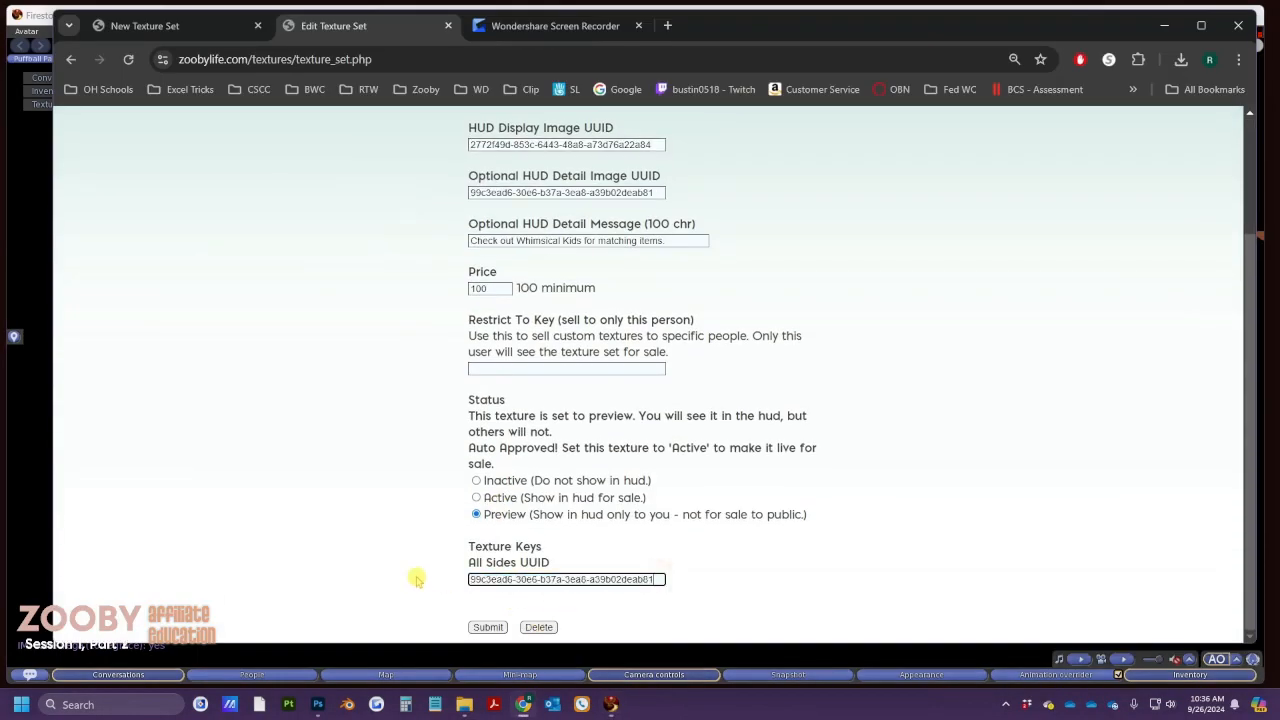
left_click(489, 628)
key("alt+Tab")
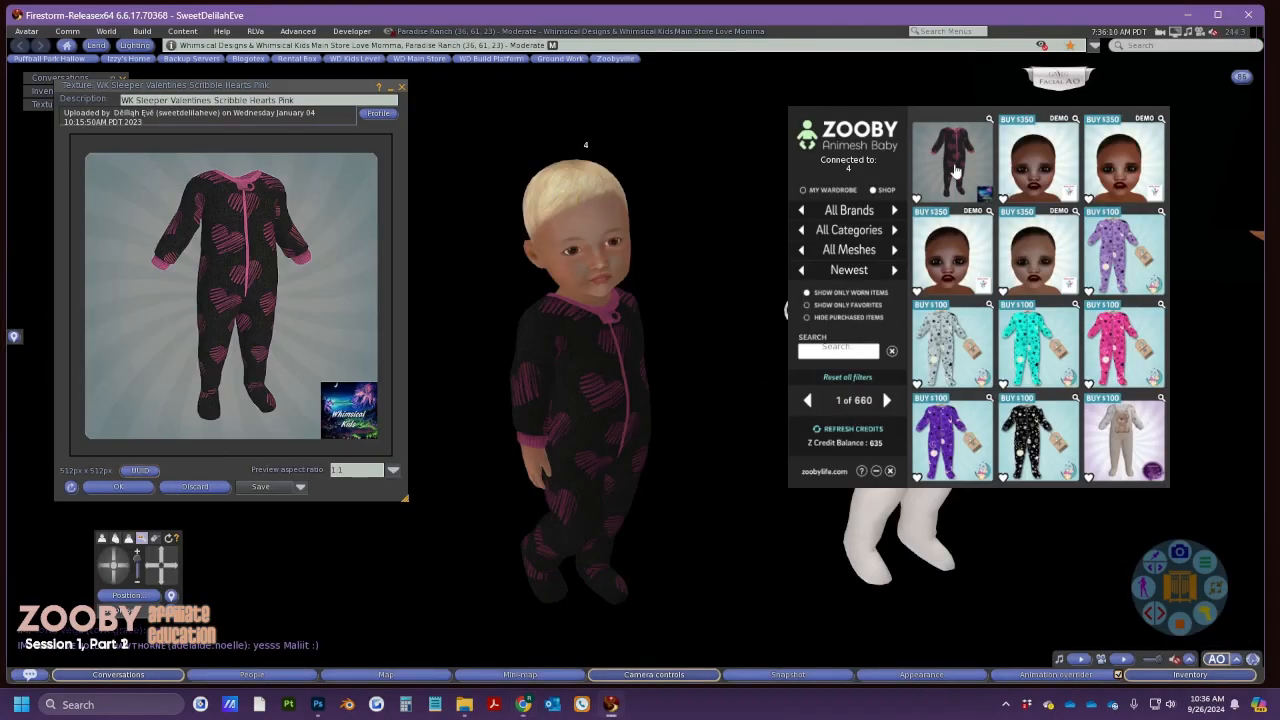
Re-apply the updated sleeper to baby 4, toggle My Wardrobe/Shop, and copy the texture's UUID
left_click(953, 166)
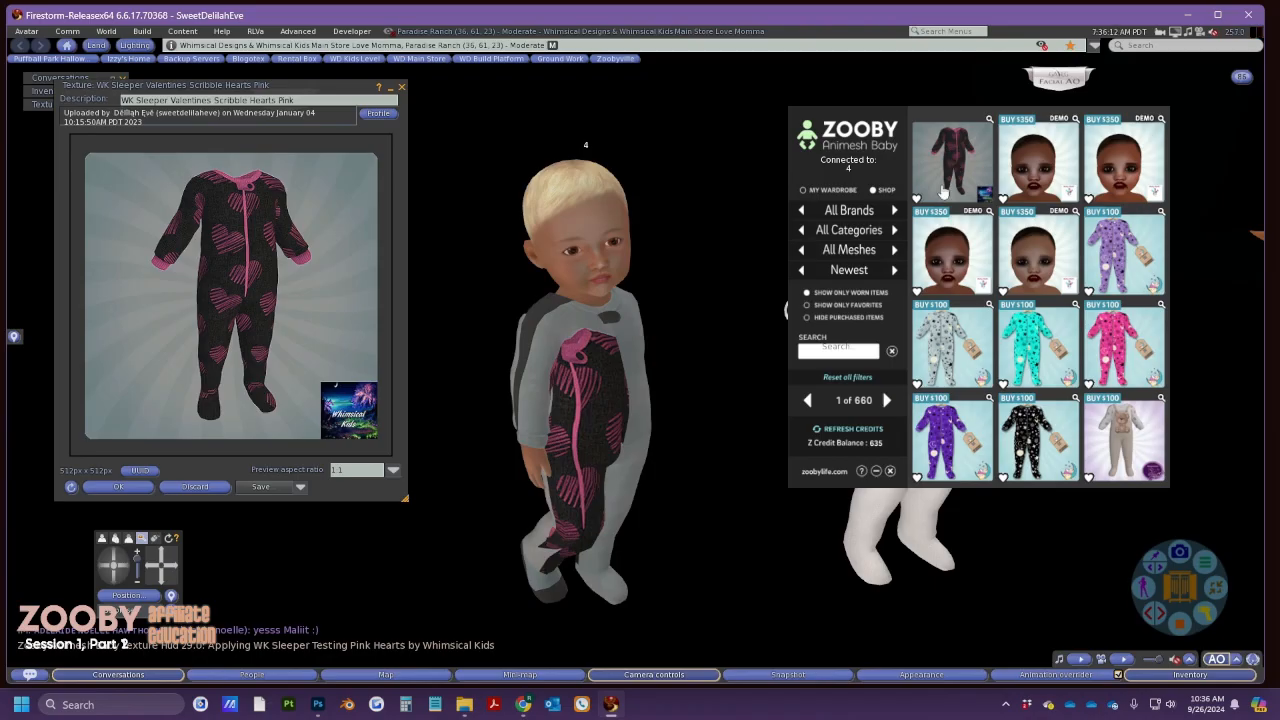
left_click(830, 190)
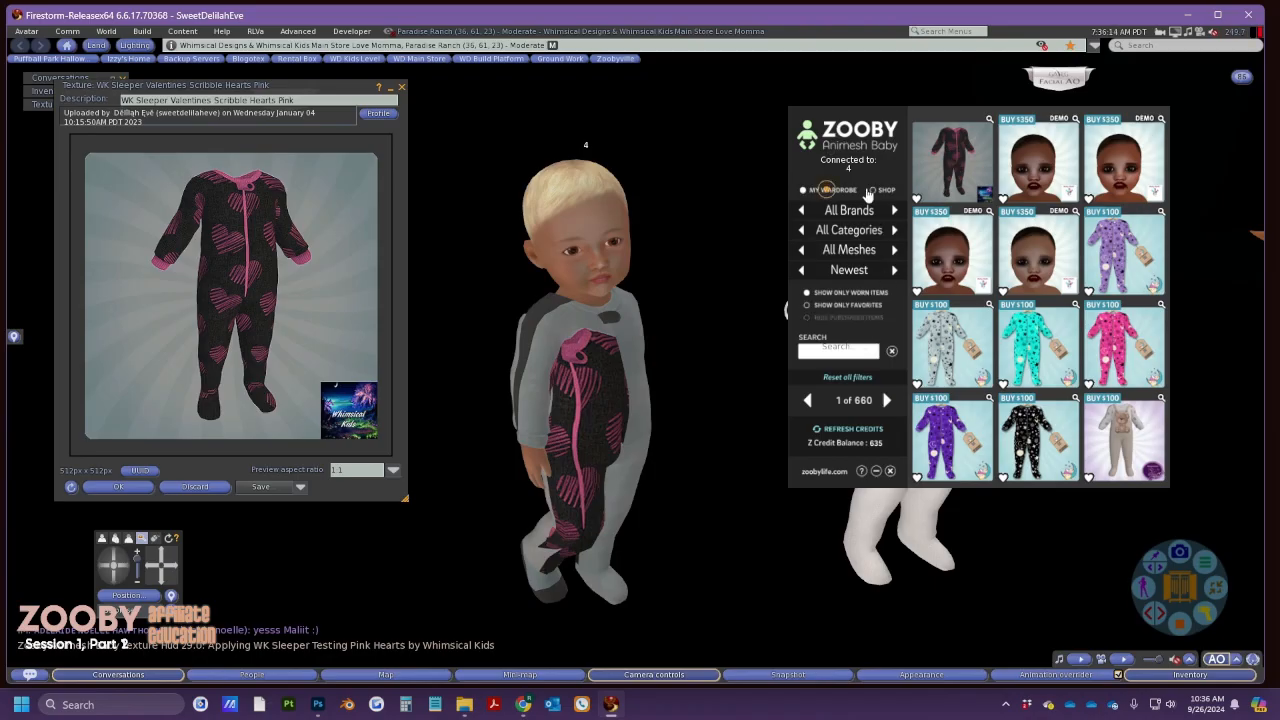
left_click(884, 190)
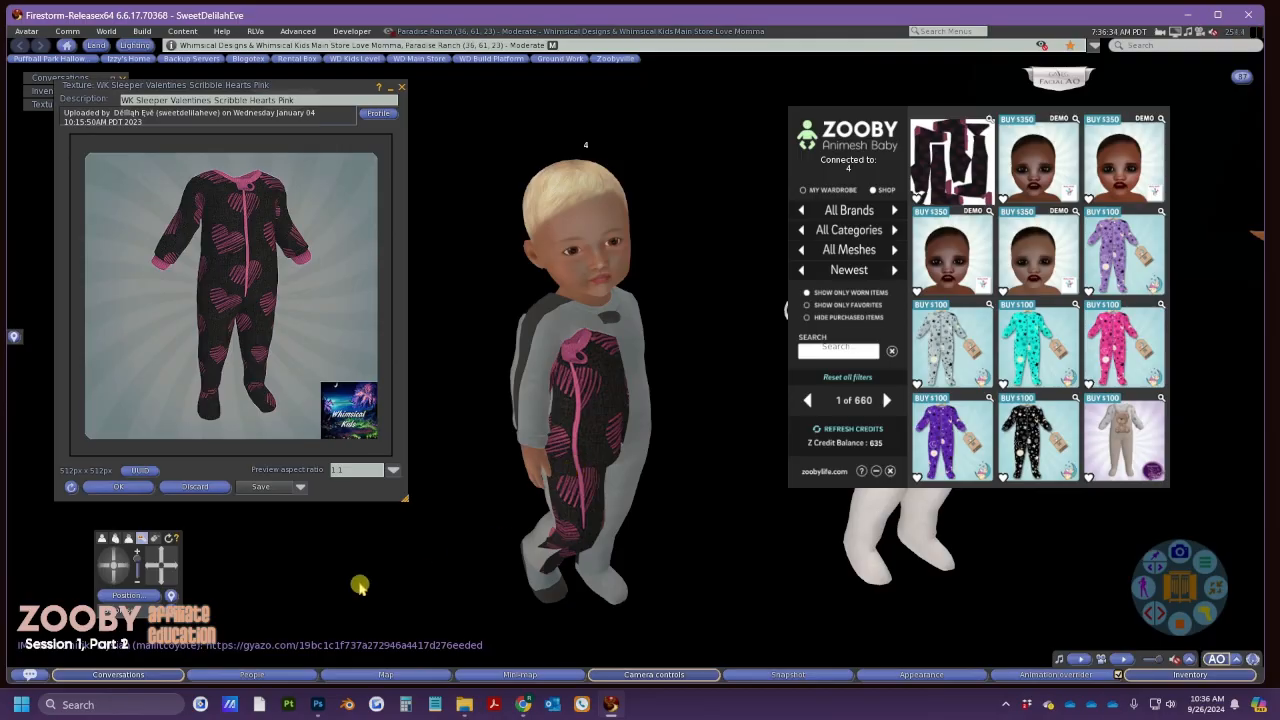
left_click(140, 471)
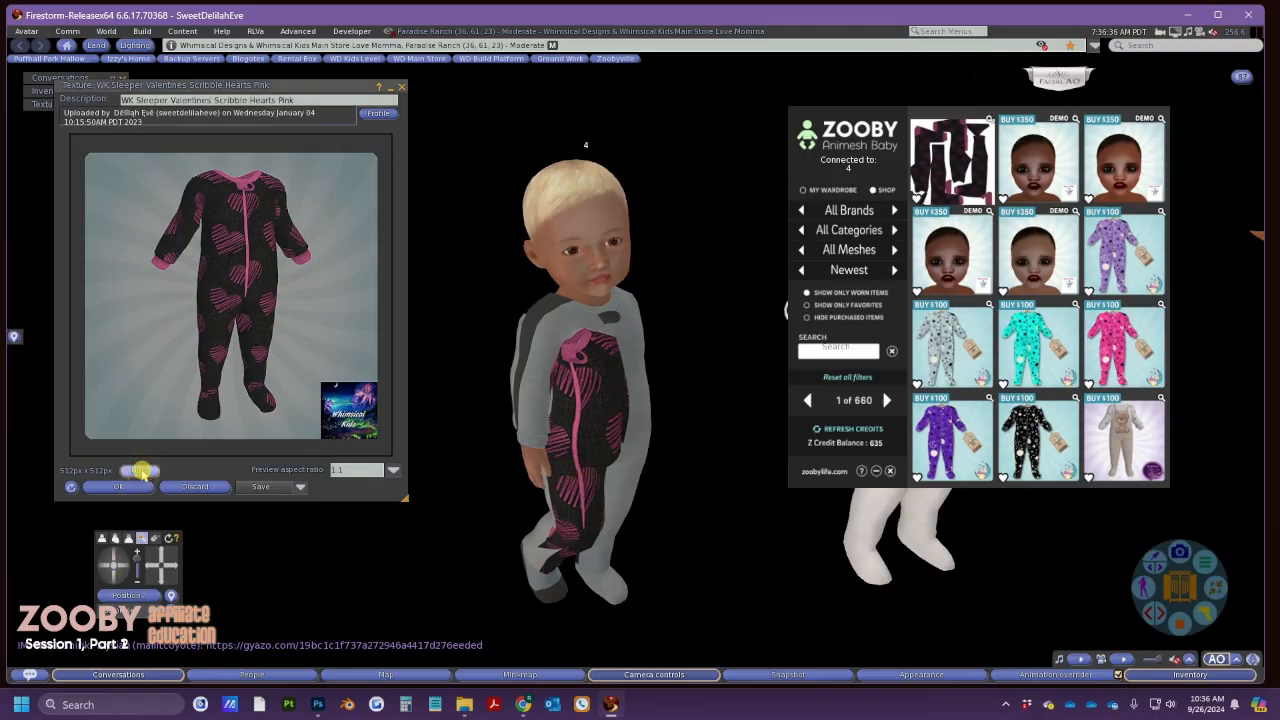
key("alt+Tab")
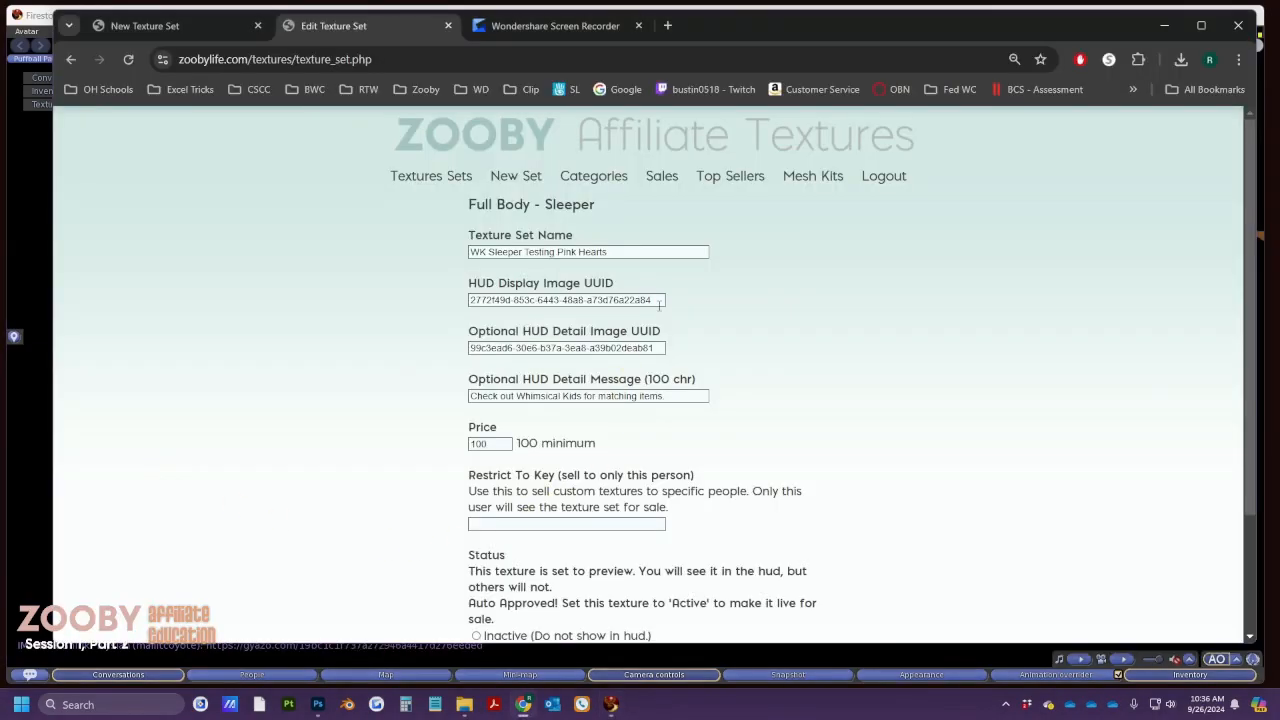
Paste the copied UUID into HUD Display Image UUID
triple_click(657, 300)
key("ctrl+v")
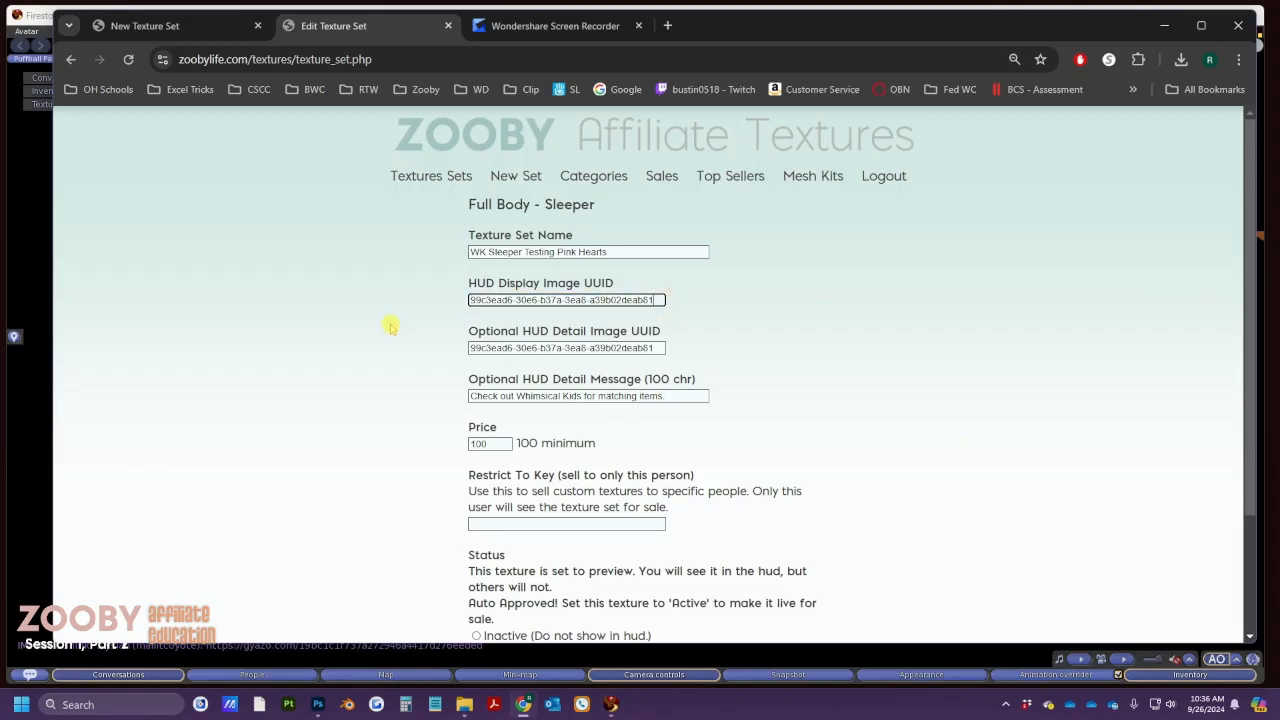
key("alt+Tab")
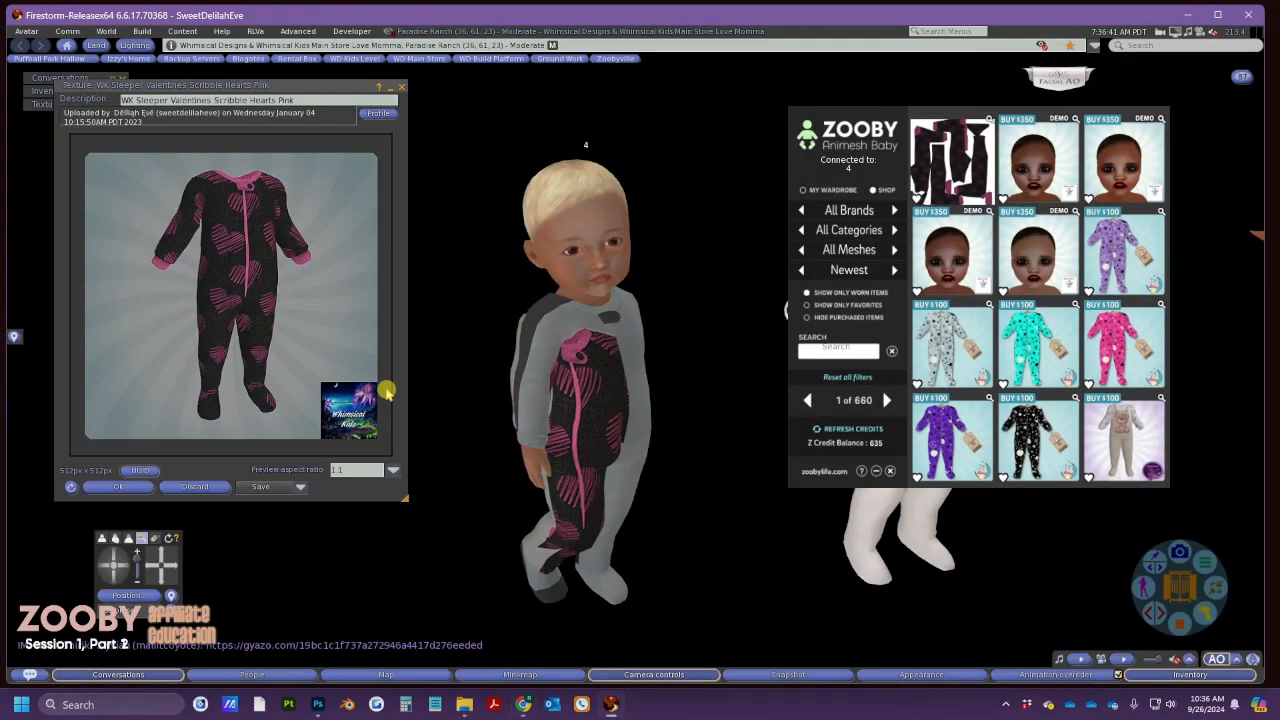
Paste the sleeper texture map's UUID into All Sides UUID, submit, and minimize the browser
left_click(403, 87)
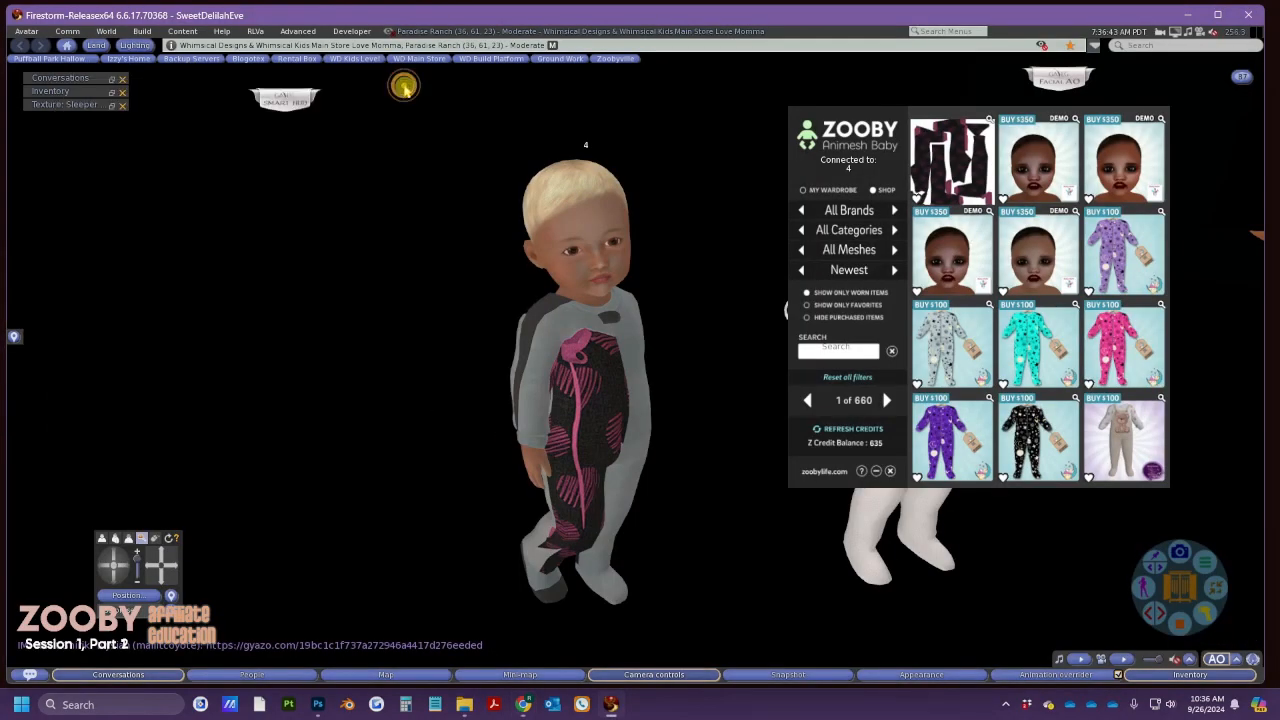
left_click(112, 106)
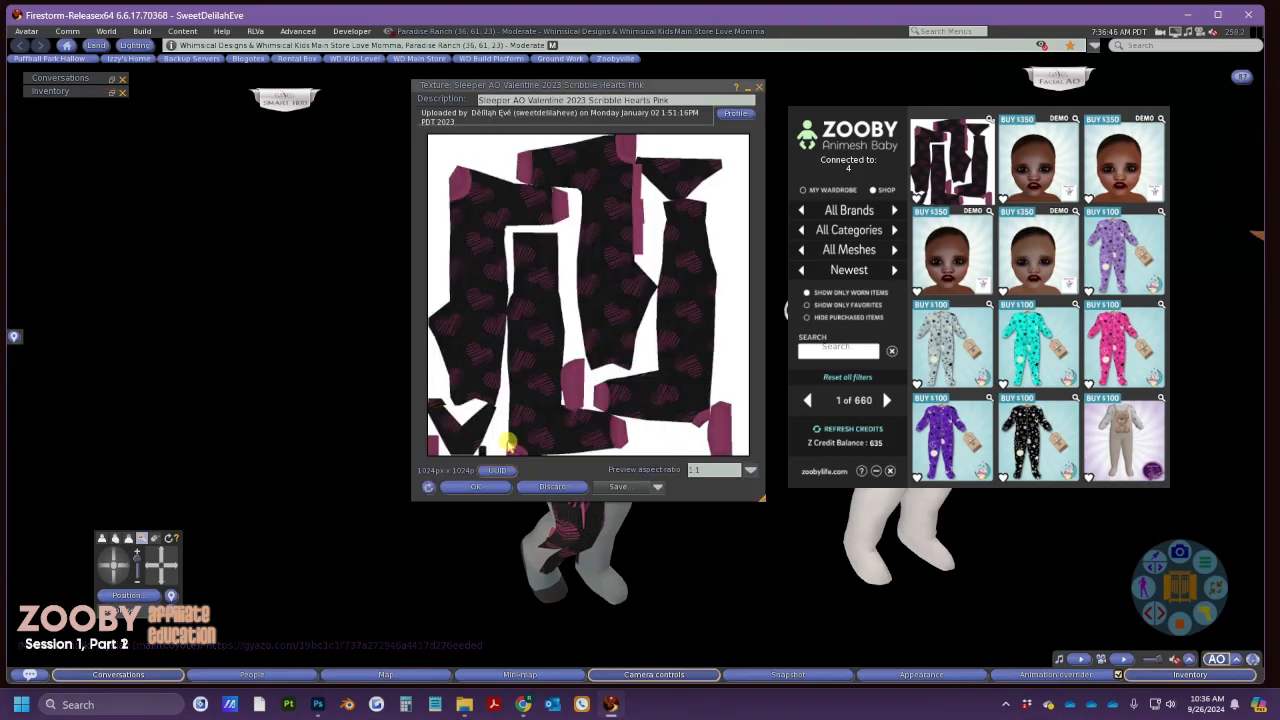
left_click(497, 470)
key("alt+Tab")
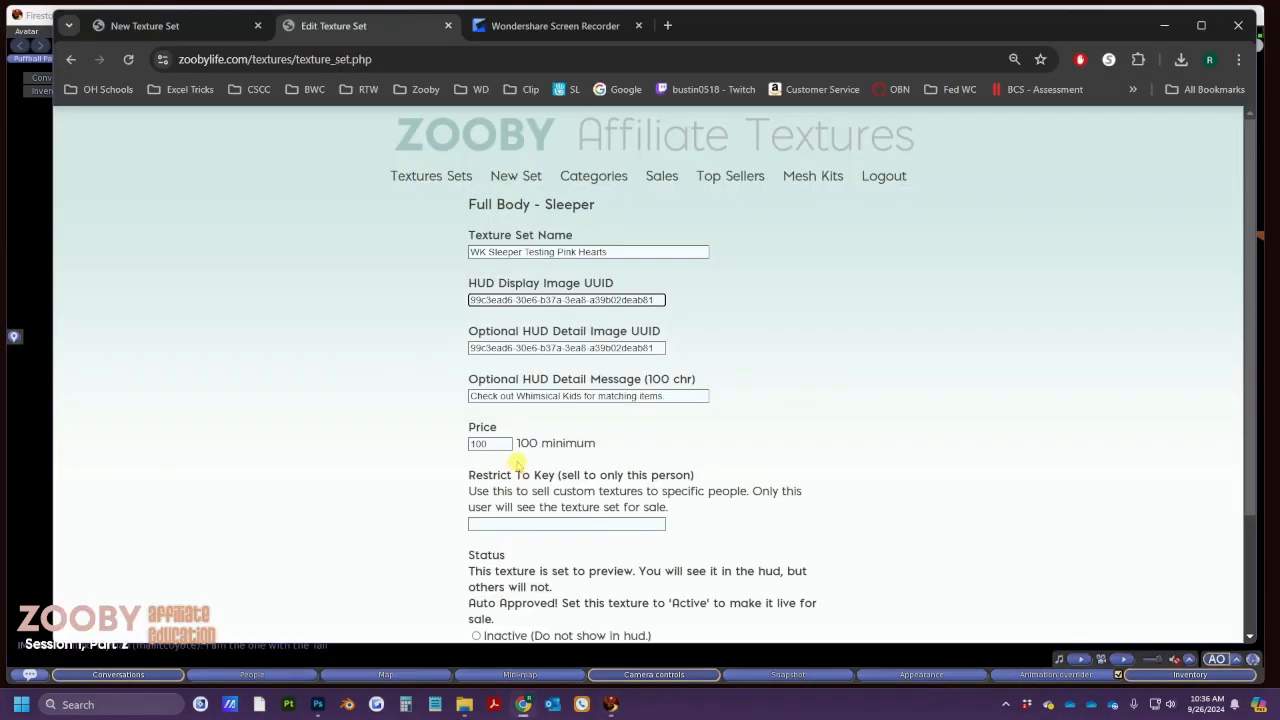
scroll(600, 430, "down", 3)
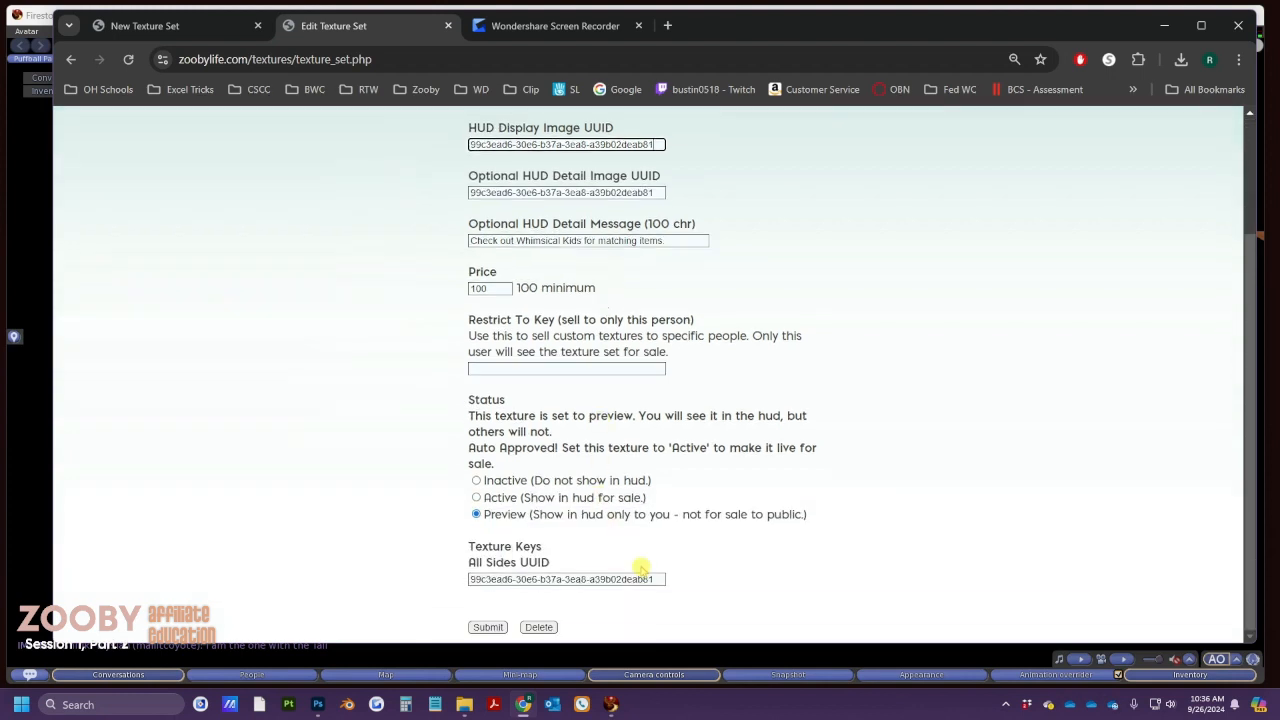
triple_click(664, 580)
type("2772f49d-853c-6443-48a8-a73d76a22a84")
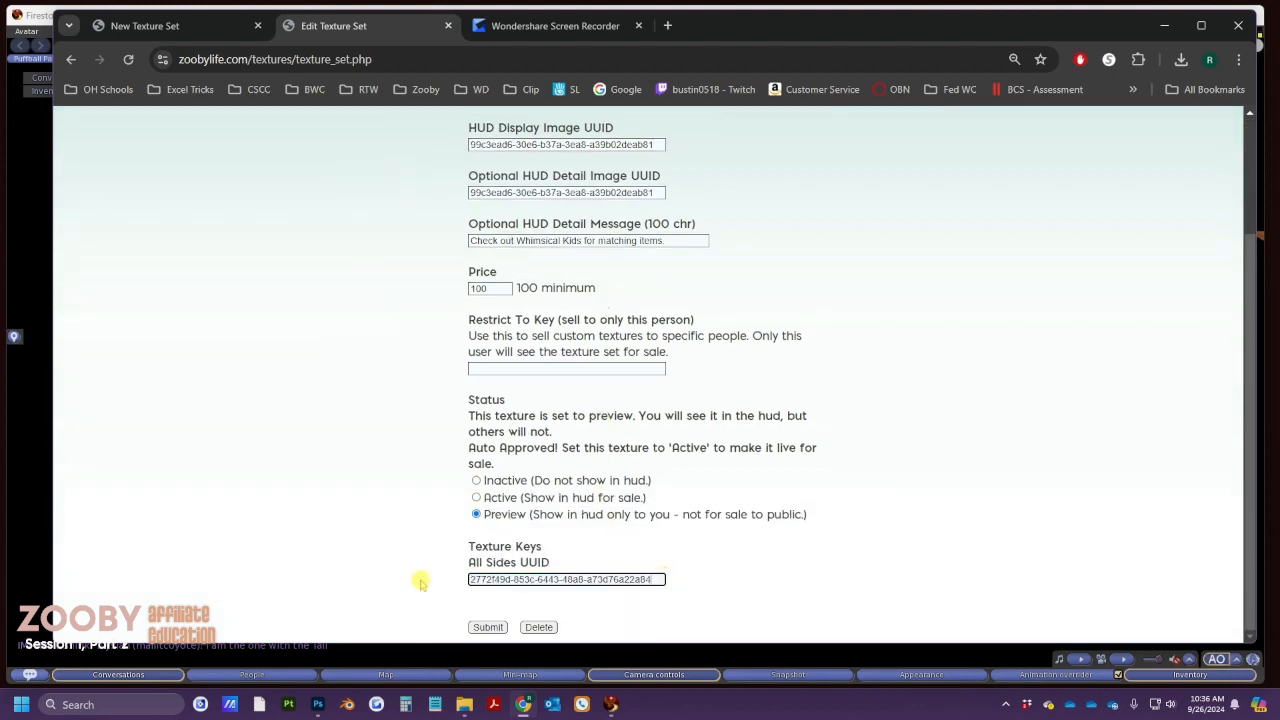
left_click(489, 627)
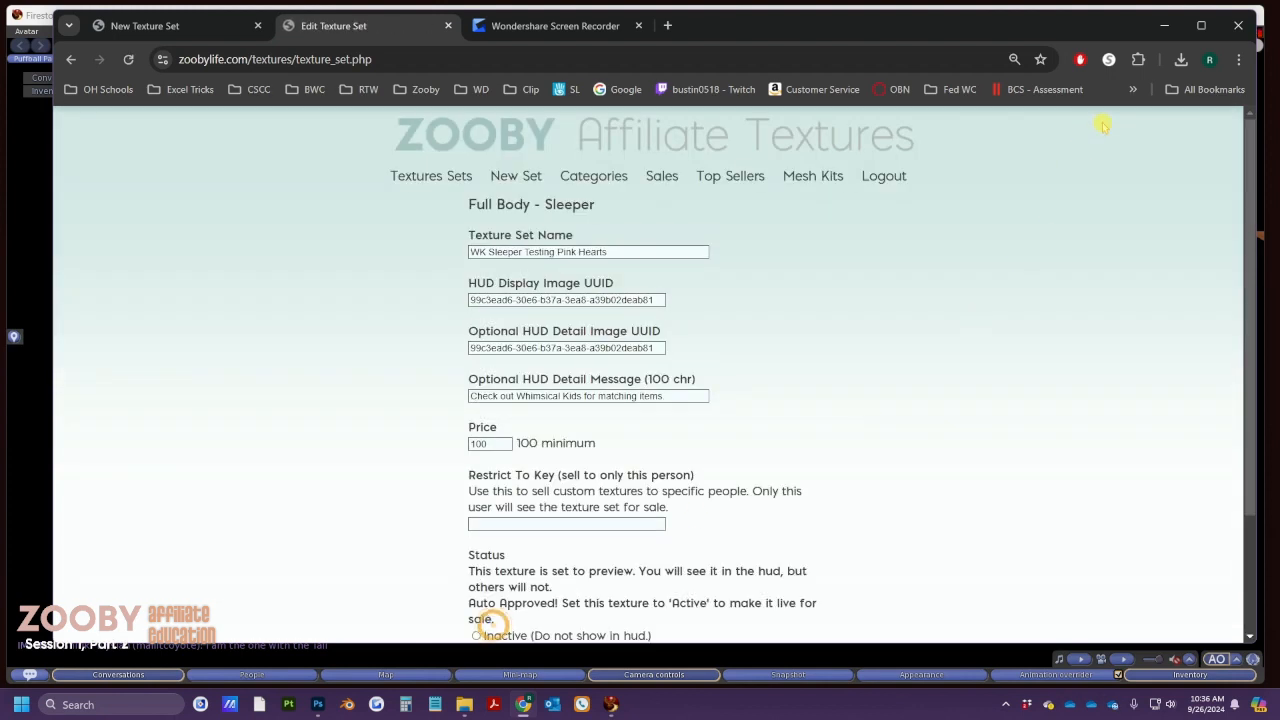
left_click(1164, 25)
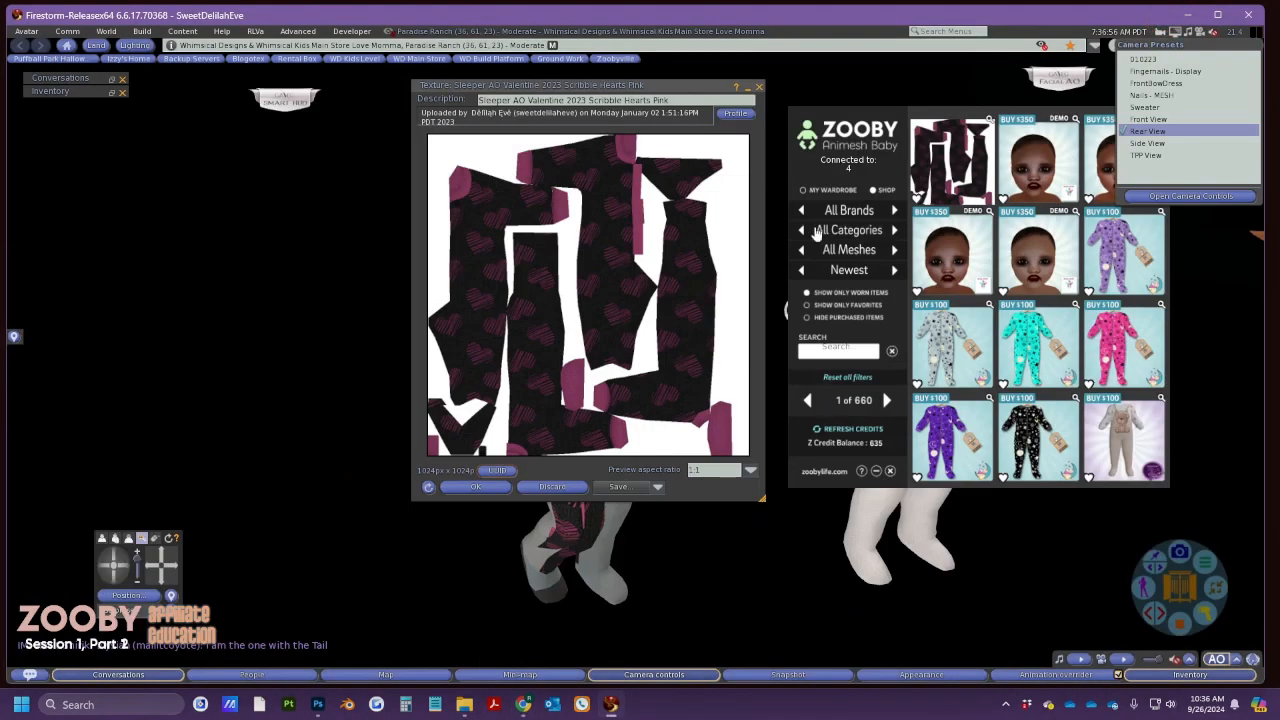
Dress the baby avatar in the WK Sleeper Testing Pink Hearts sleeper from the HUD wardrobe
left_click(759, 87)
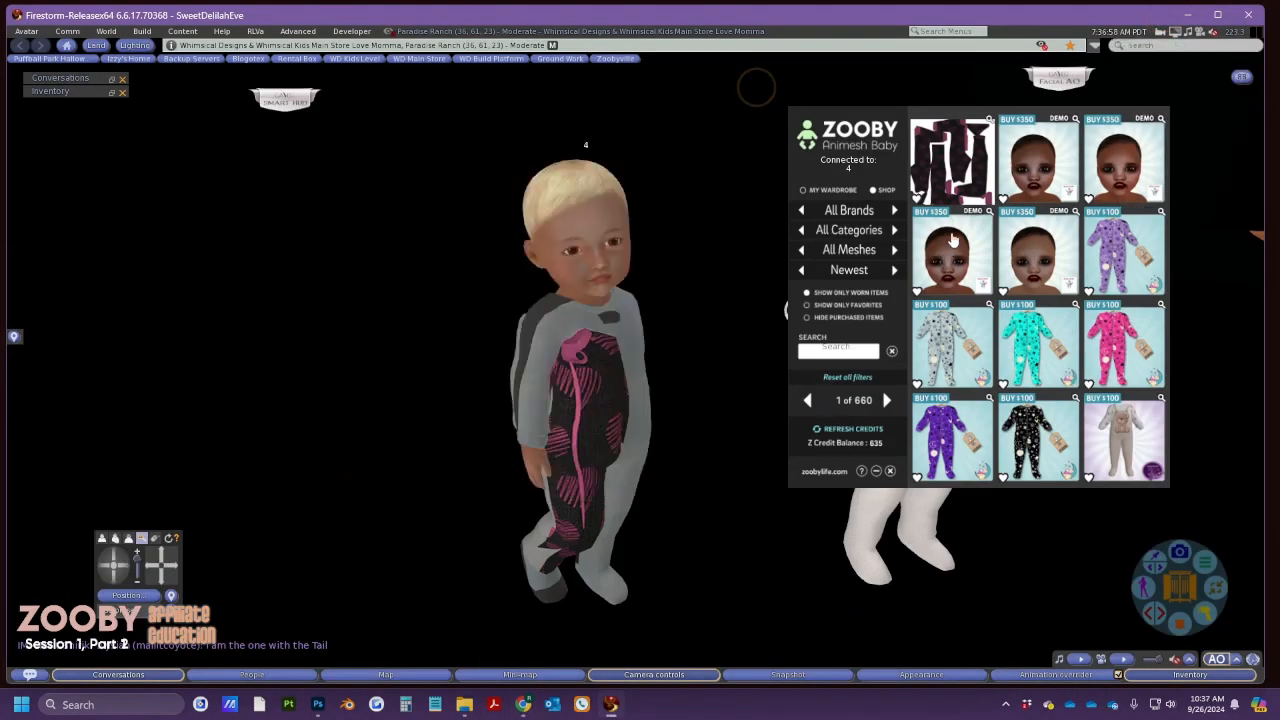
left_click(989, 121)
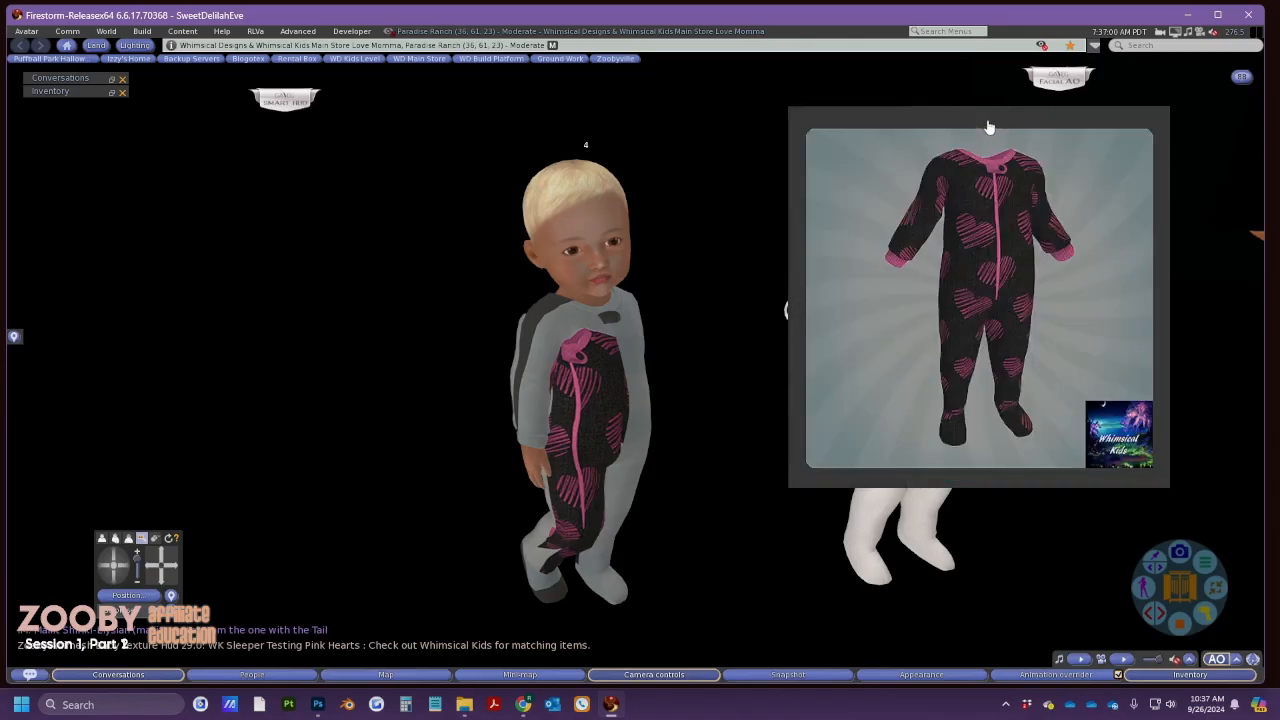
left_click(967, 289)
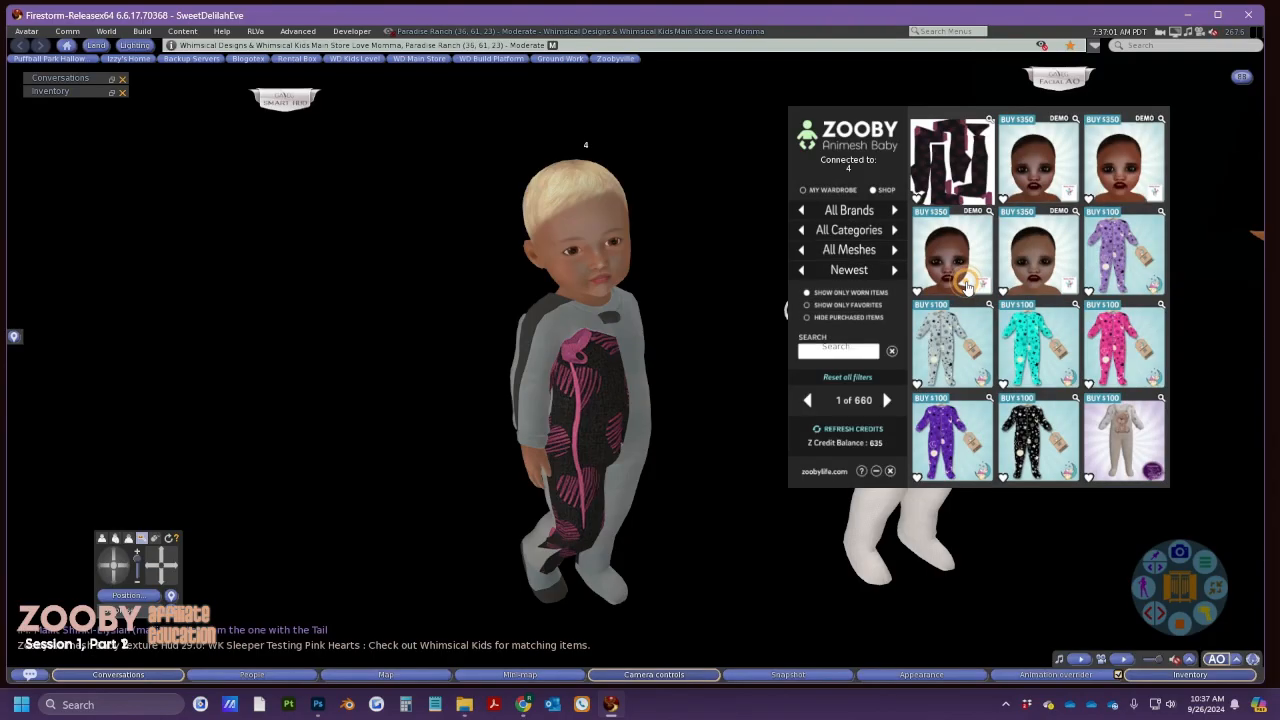
left_click(838, 190)
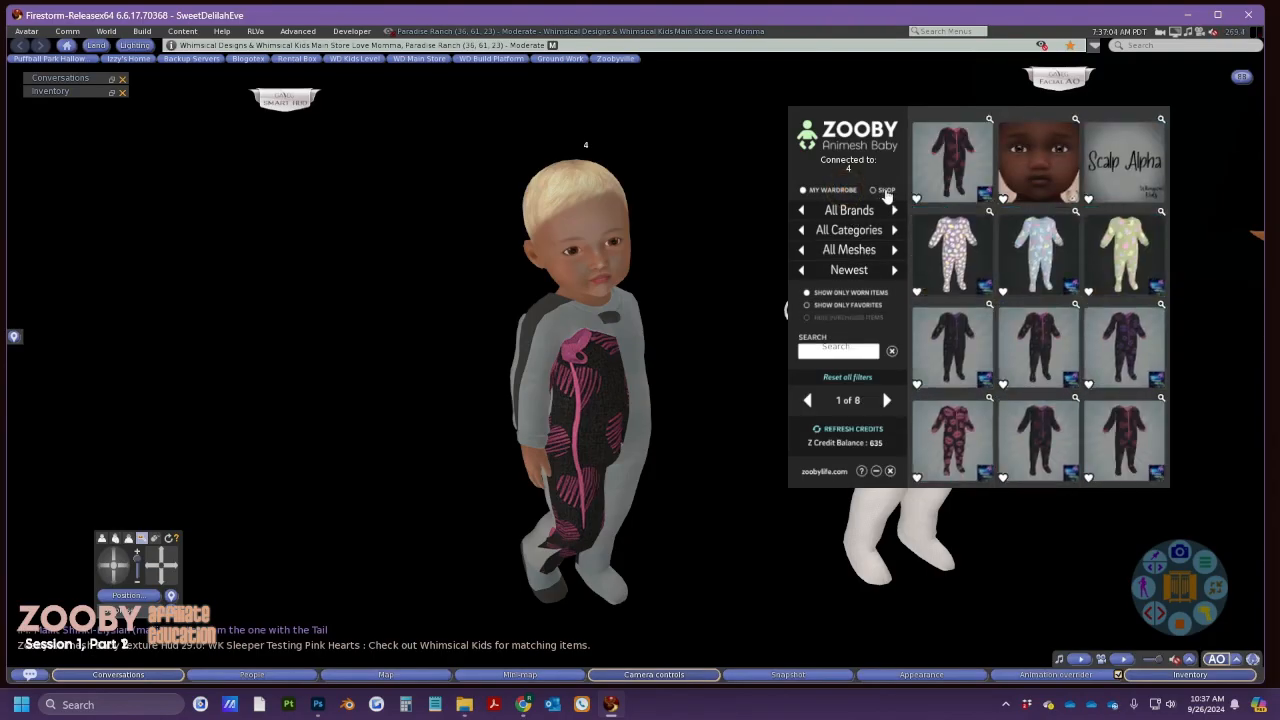
left_click(957, 167)
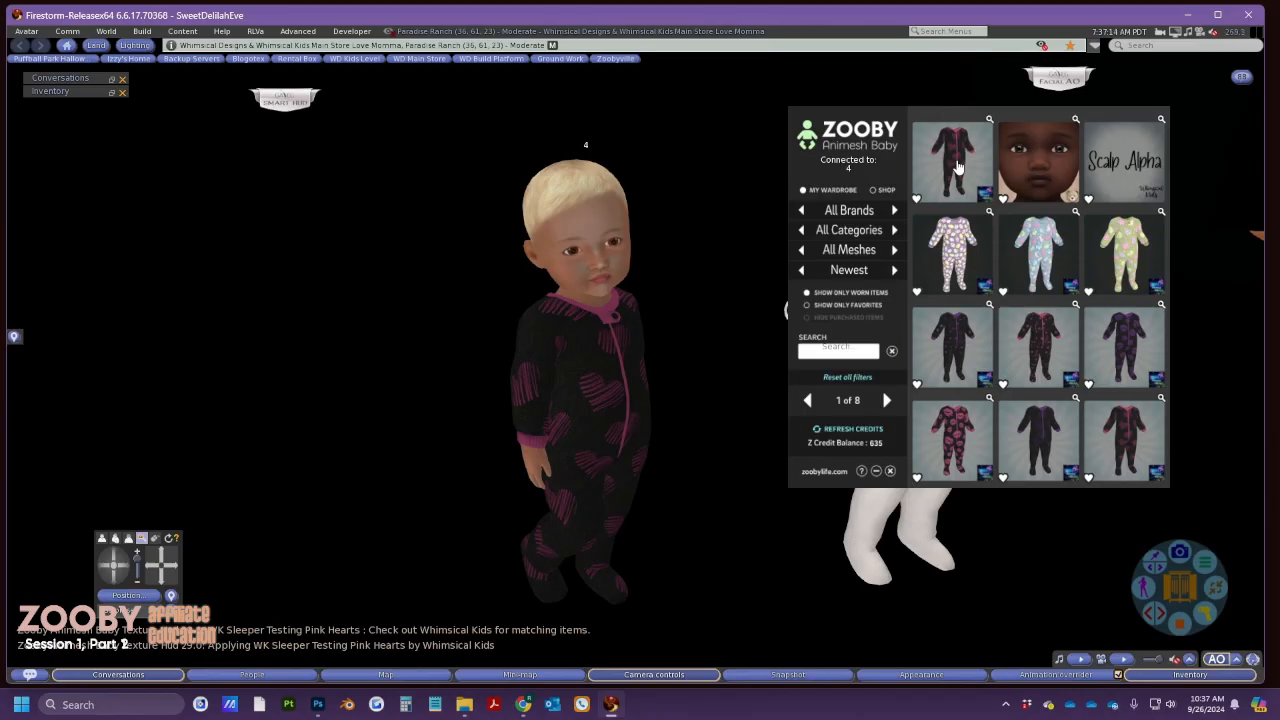
key("alt+Tab")
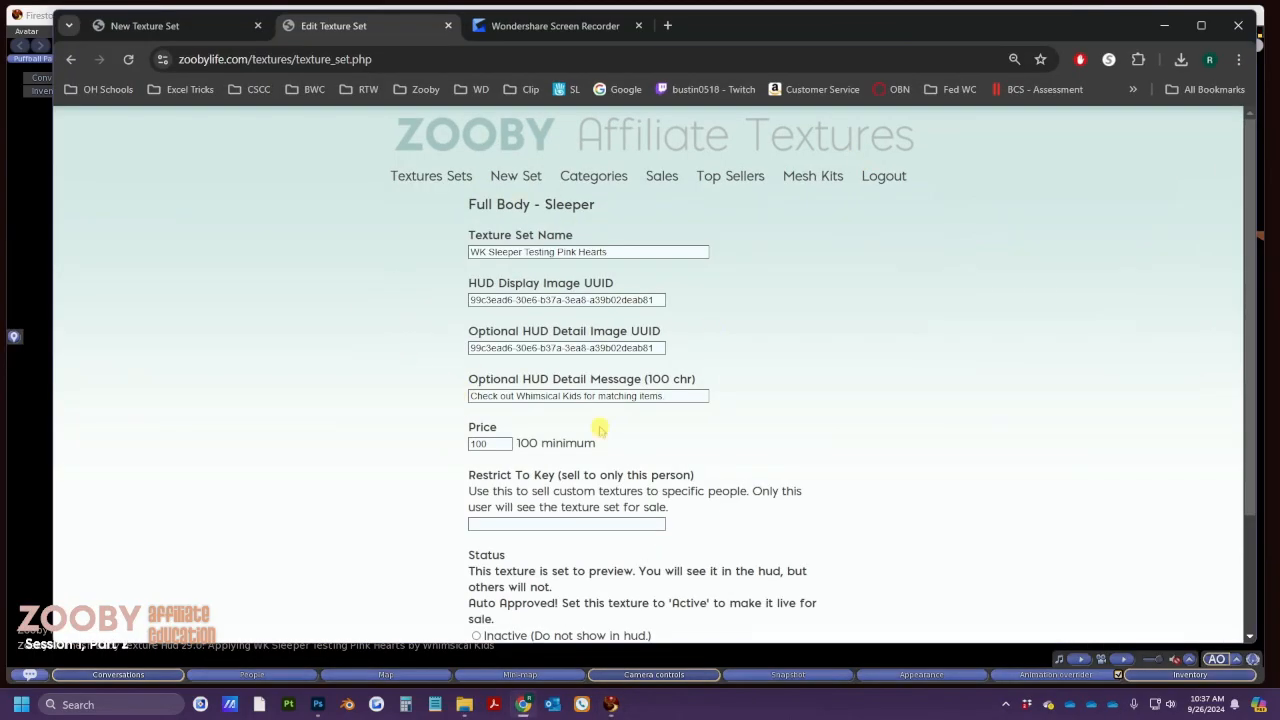
Set the Pink Hearts texture set's status to Active and submit it
scroll(600, 430, "down", 3)
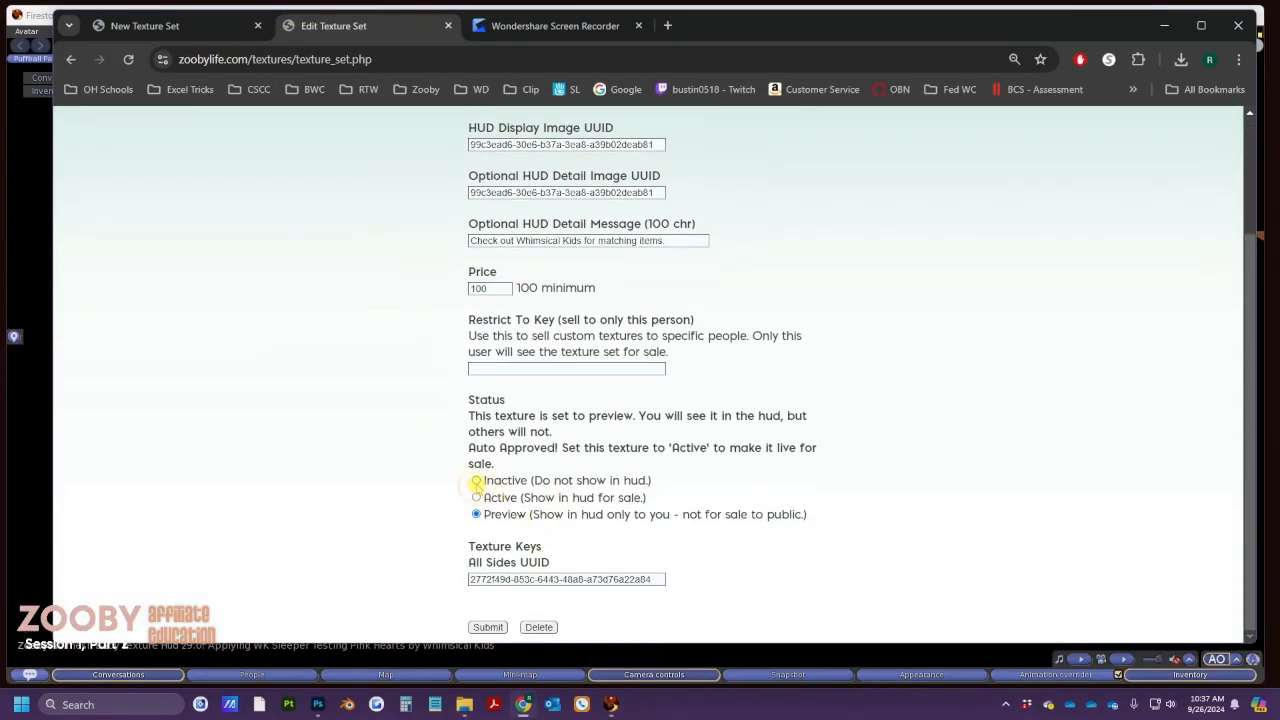
left_click(477, 481)
left_click(476, 497)
left_click(489, 627)
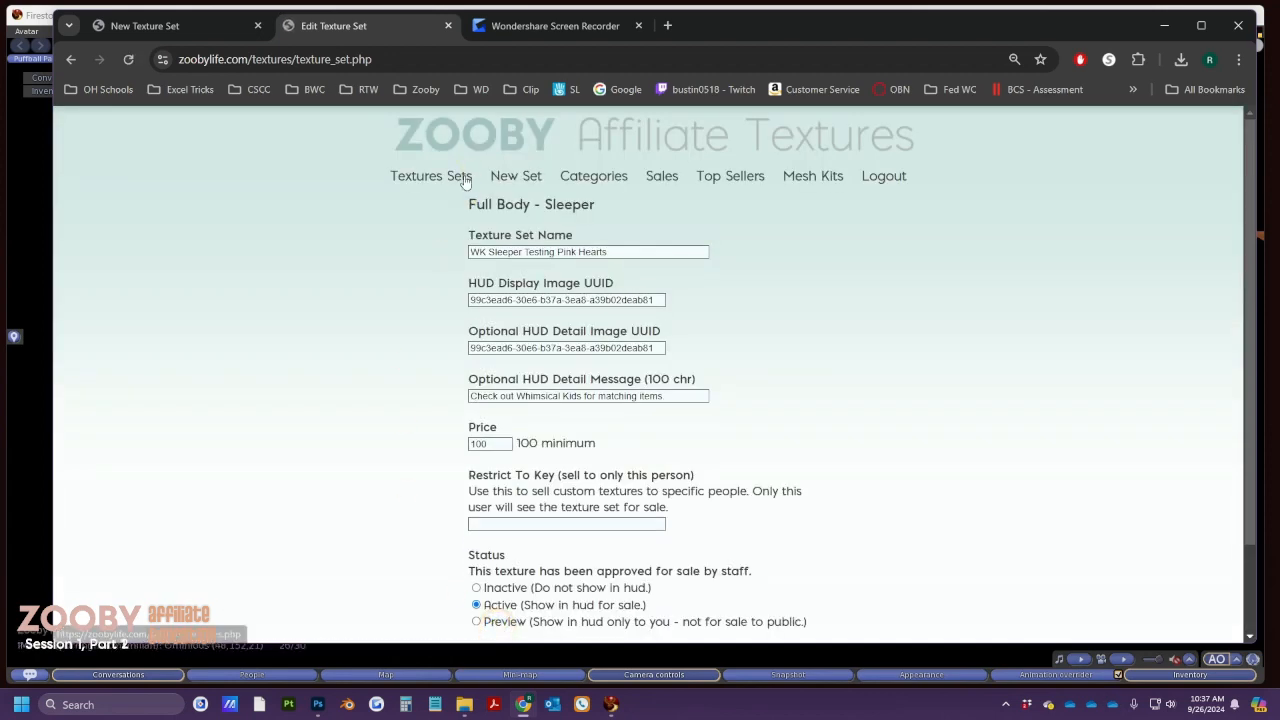
Go from the Texture Sets list to a new texture set, then return to Firestorm
left_click(458, 177)
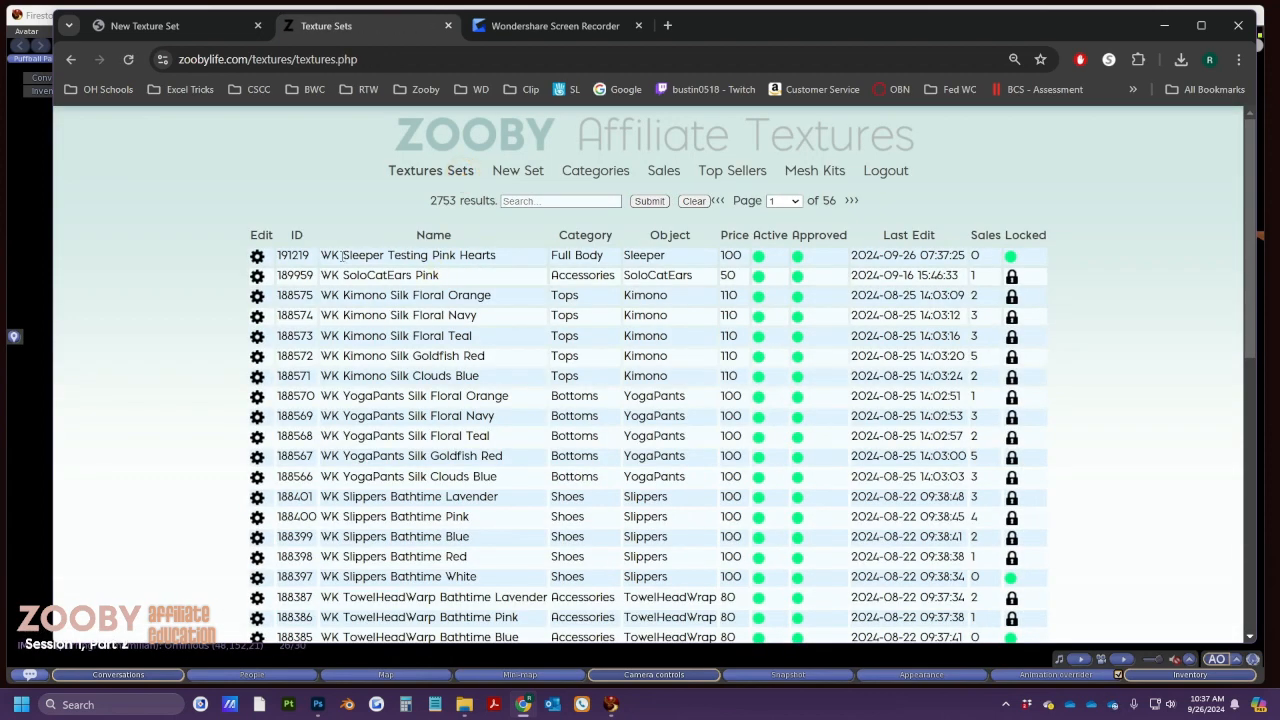
left_click_drag(320, 255, 498, 257)
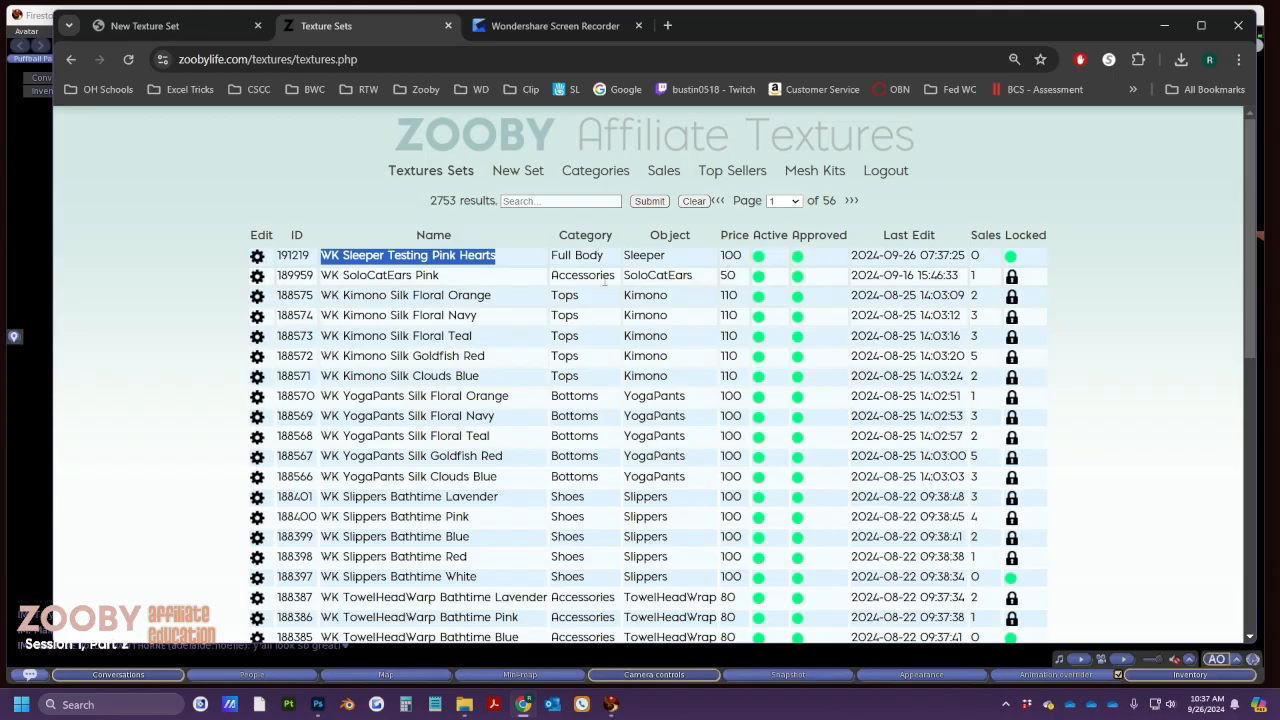
left_click(538, 176)
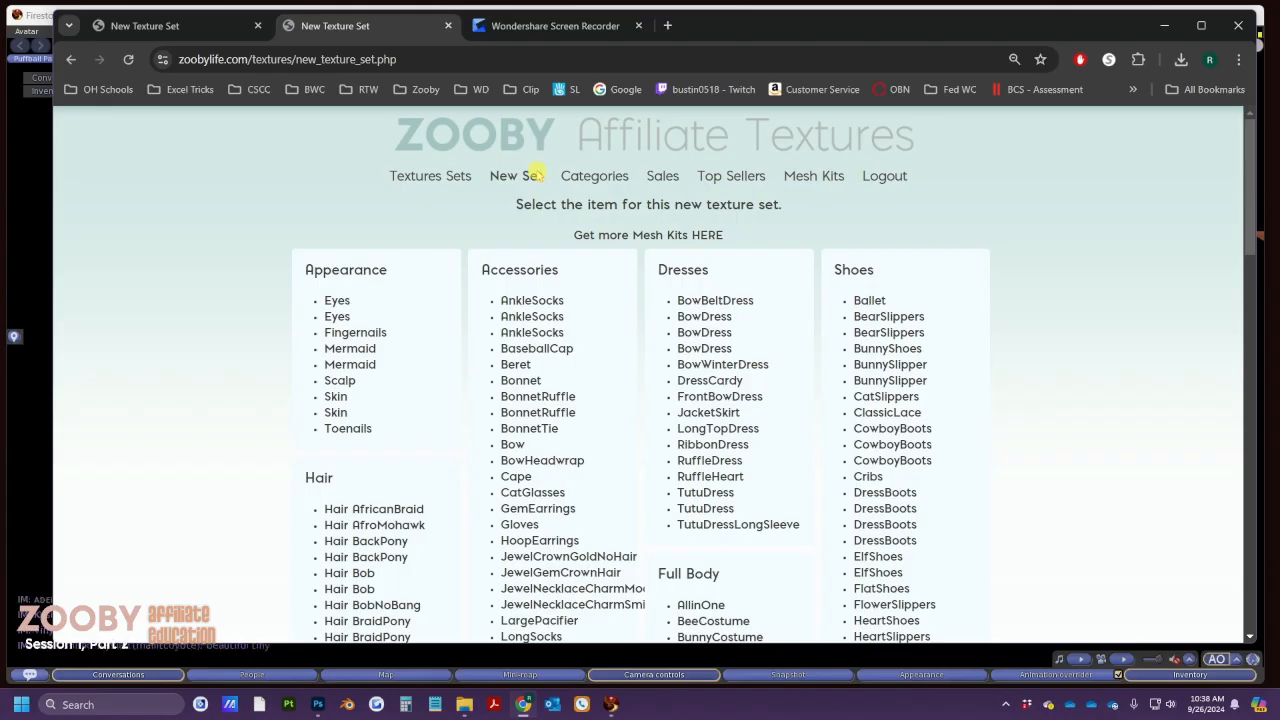
key("alt+Tab")
left_click(537, 175)
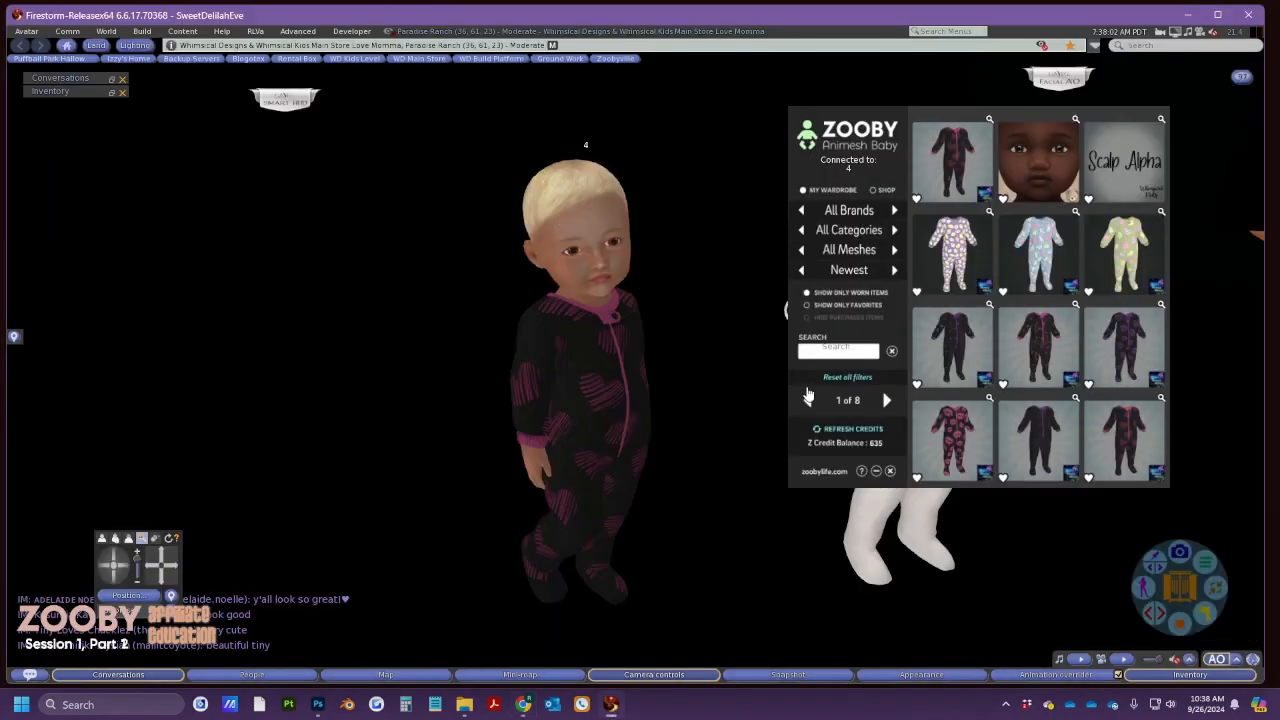
Move the white onesie mesh off to the left with the Edit tool
left_click(877, 471)
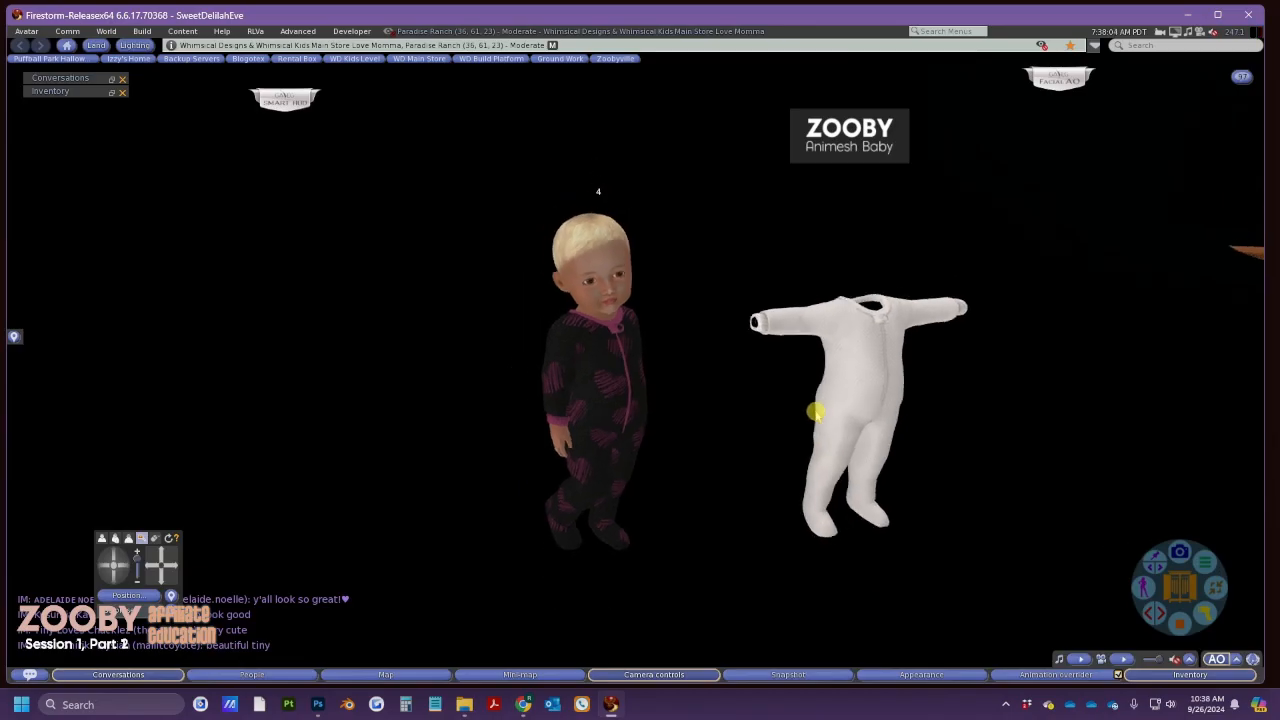
right_click(840, 380)
left_click(868, 408)
scroll(860, 400, "down", 3)
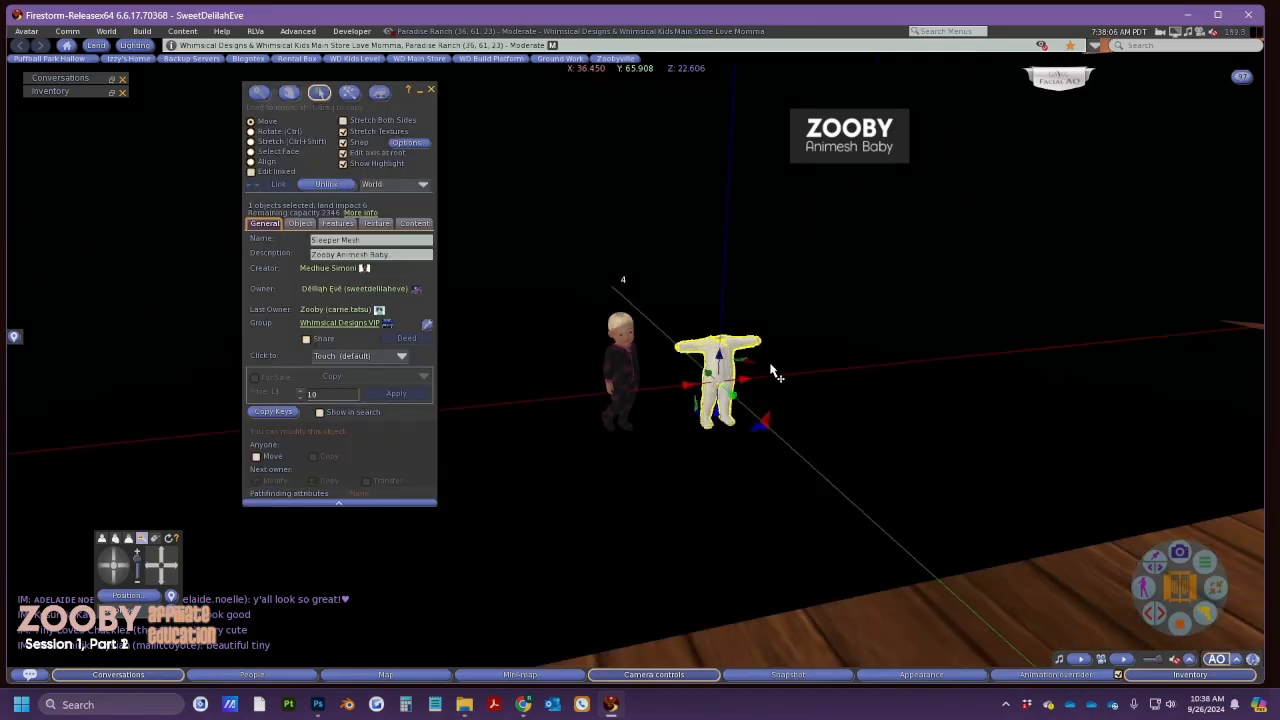
left_click_drag(760, 376, 745, 378)
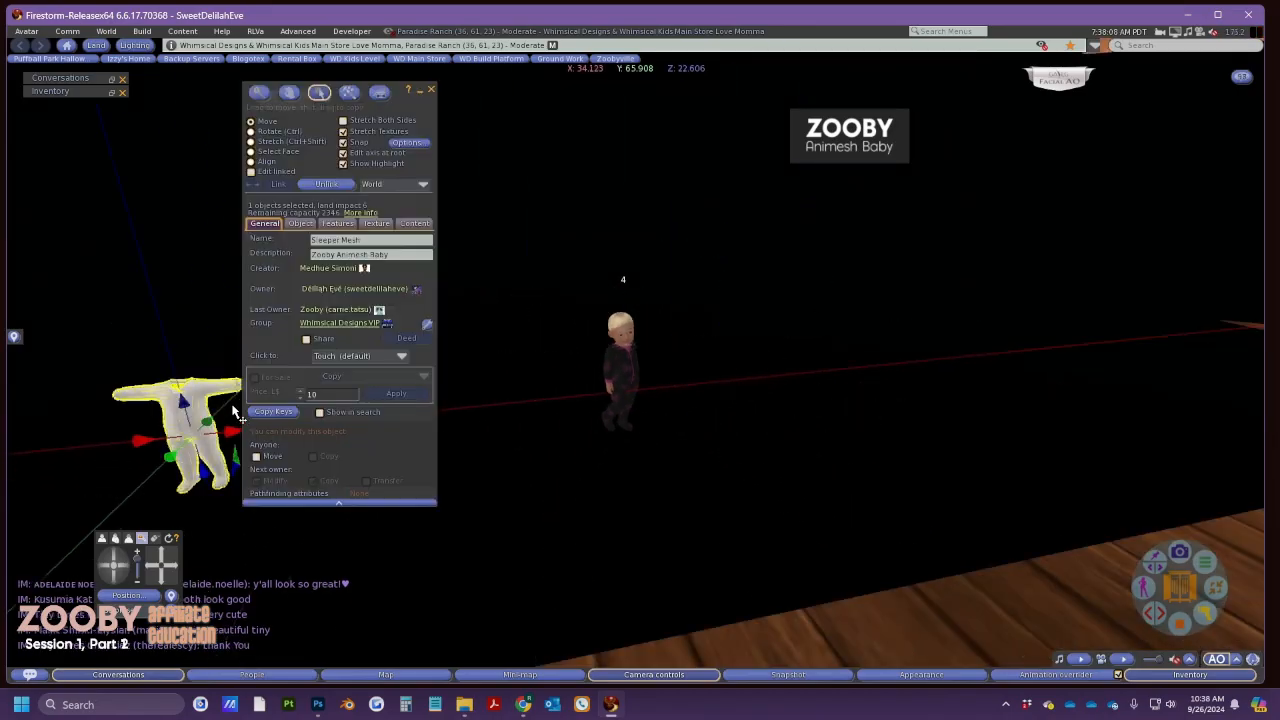
Select the Sweater&Shirt item in the 1Texture - Multiple Fields inventory folder
left_click(1135, 673)
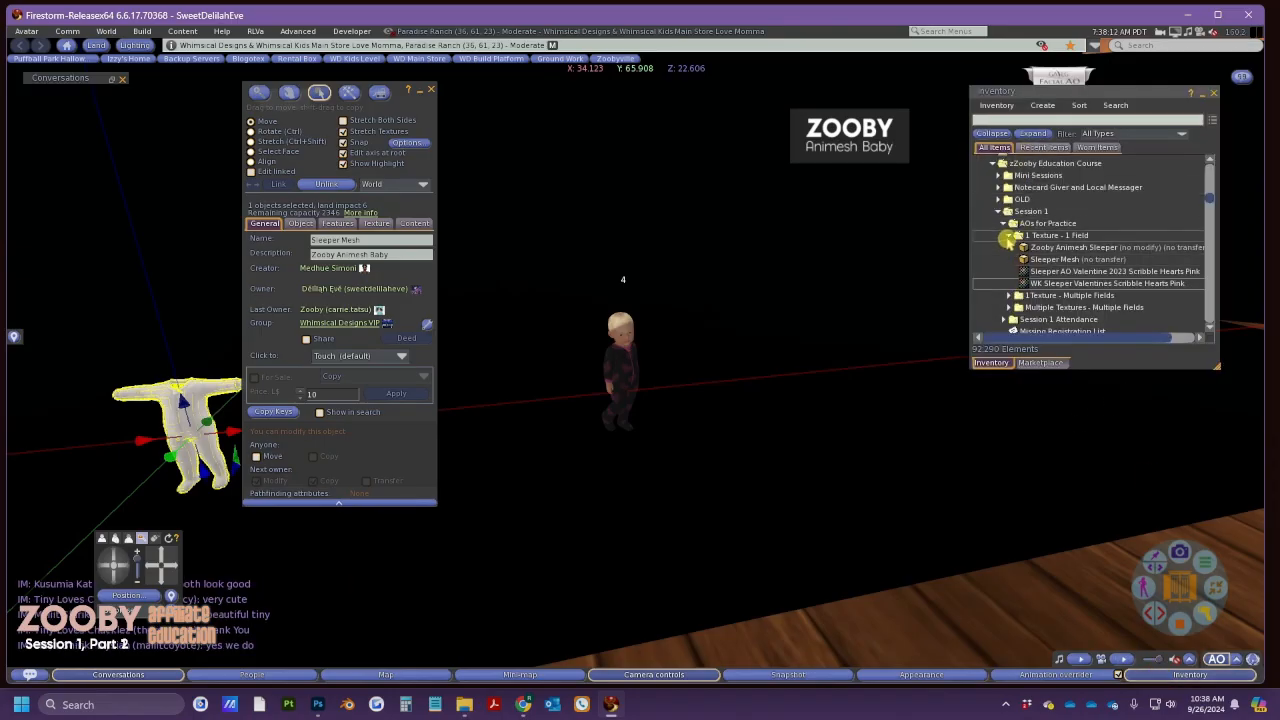
left_click(1004, 224)
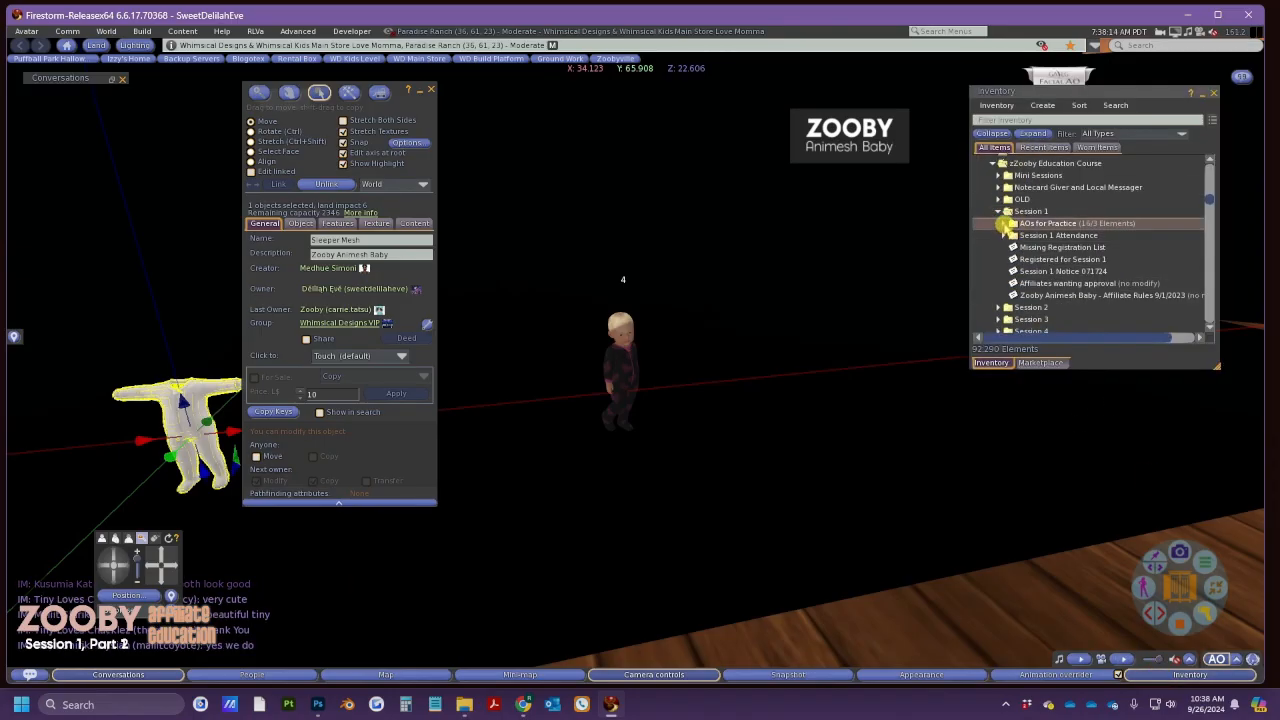
left_click(1004, 224)
left_click(1009, 235)
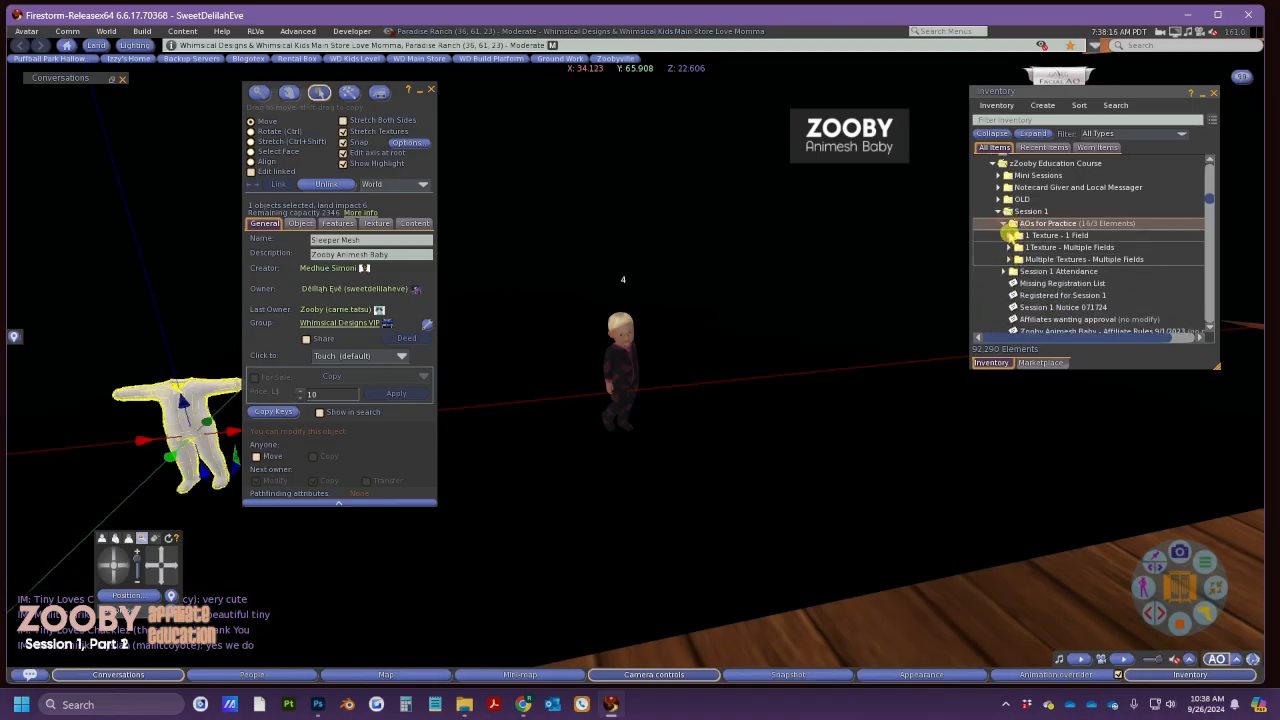
left_click(1009, 247)
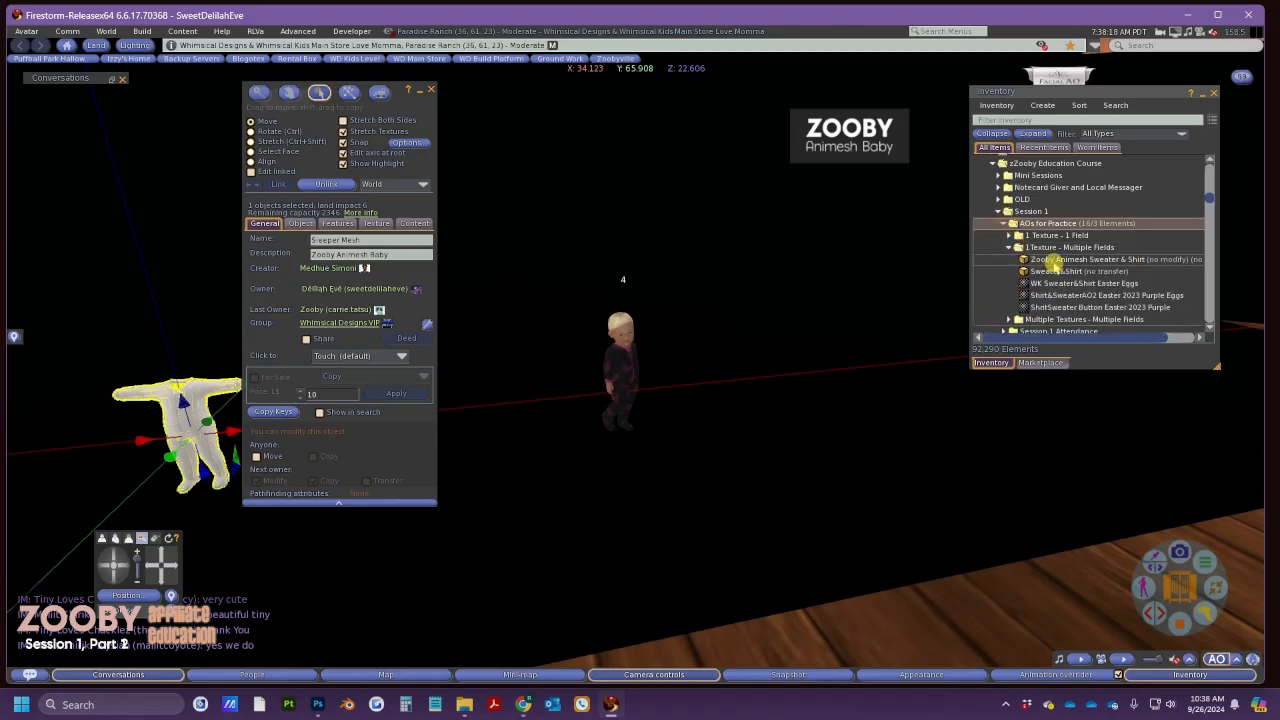
left_click(1052, 272)
Rotate and raise the Sweater&Shirt garment, then preview the Purple Eggs texture
left_click(750, 437)
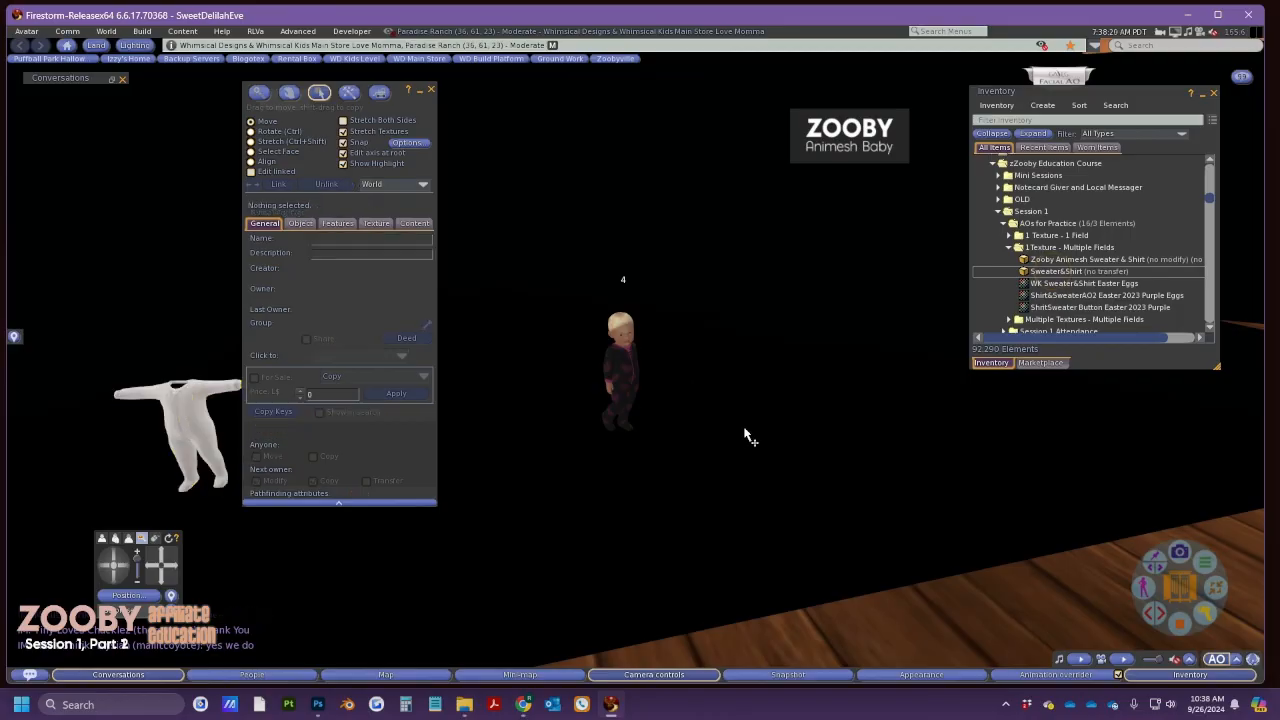
key("ctrl")
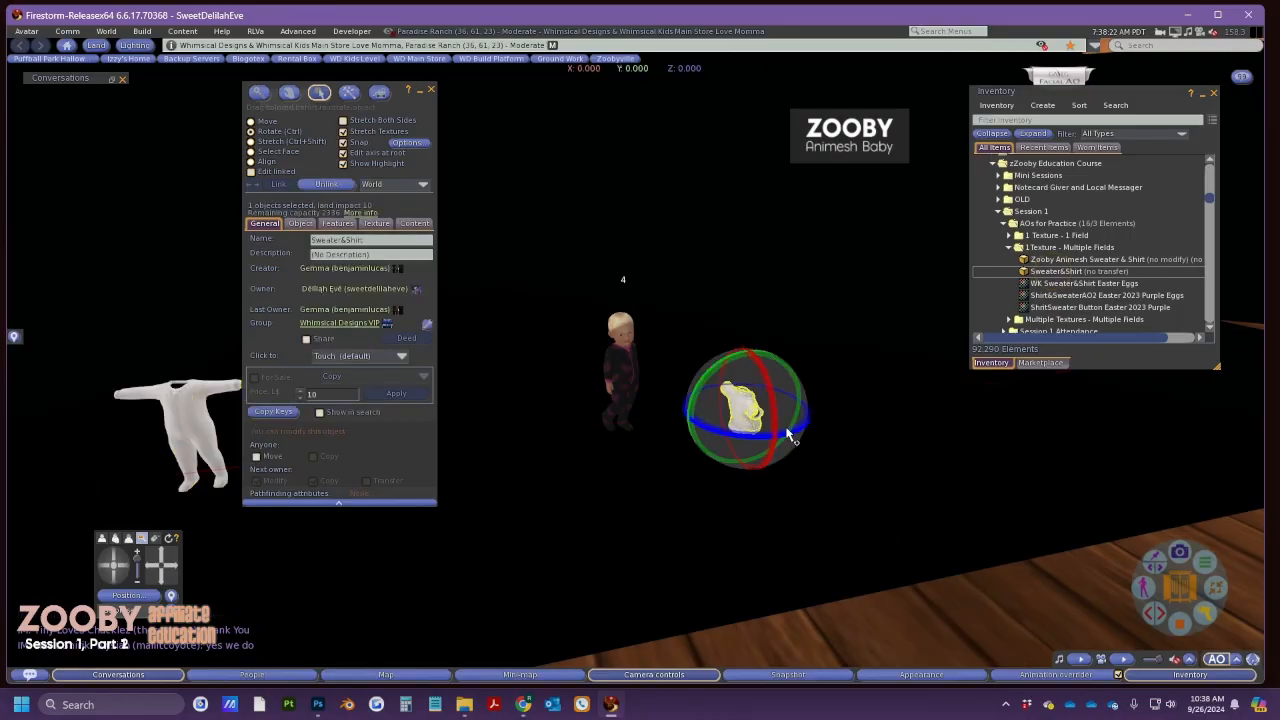
left_click_drag(793, 430, 615, 430)
left_click_drag(745, 447, 737, 430)
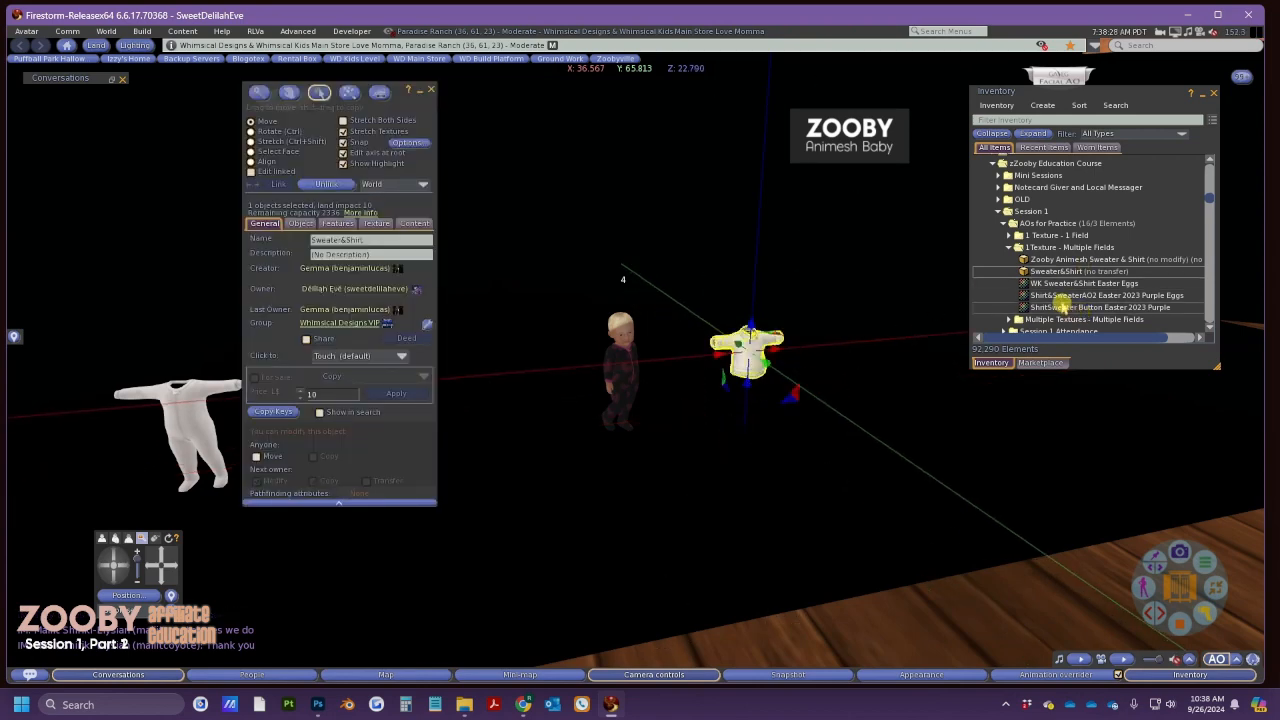
double_click(1062, 295)
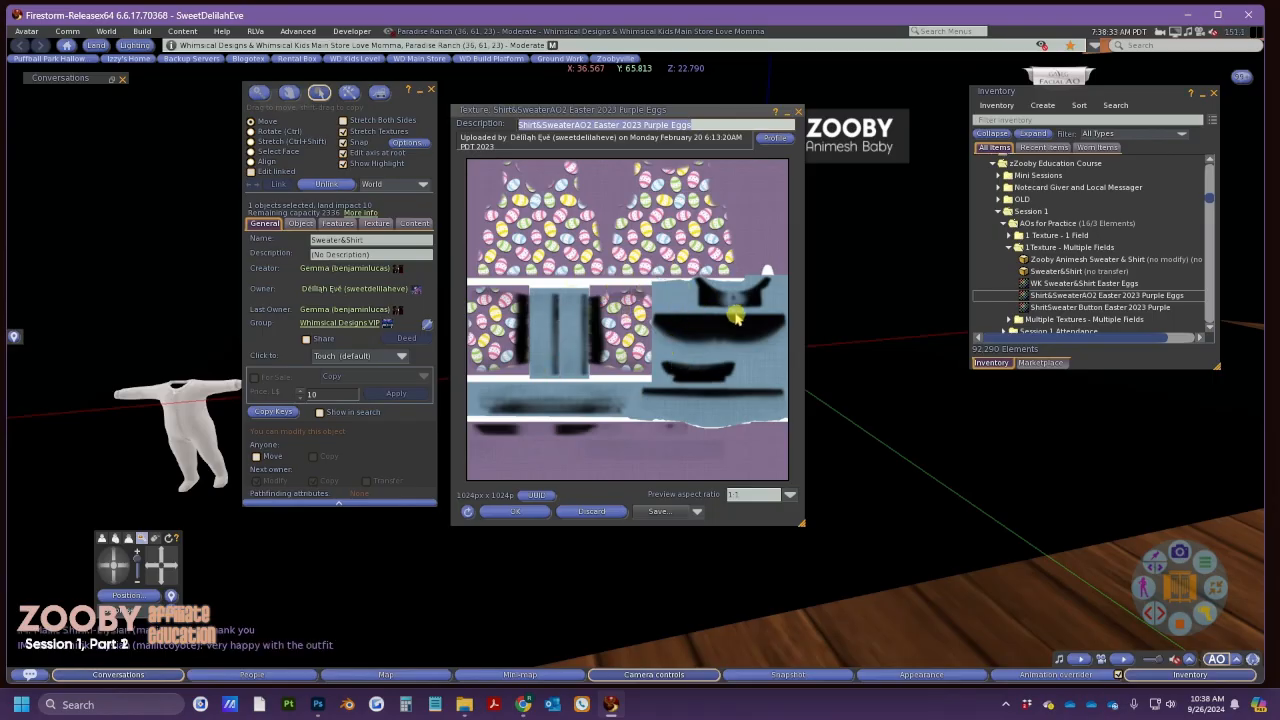
Open the Button and WK Sweater&Shirt Easter Eggs previews and line up all three textures
double_click(1064, 307)
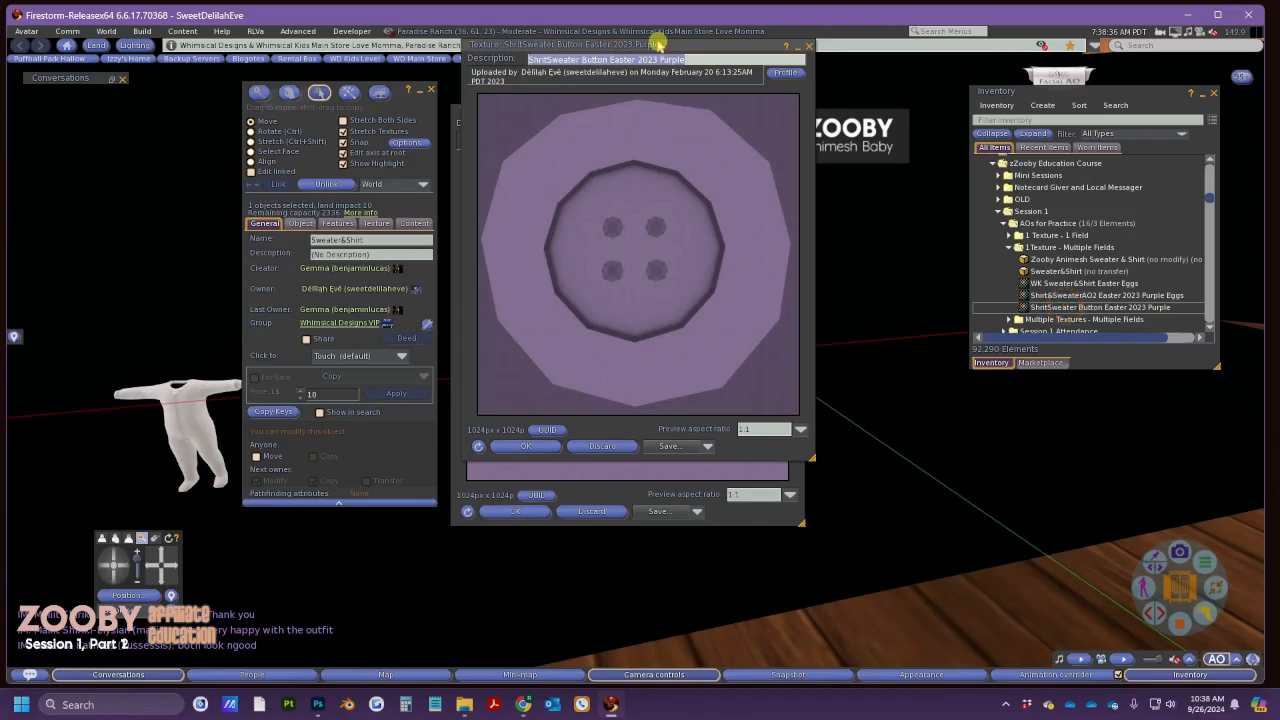
left_click_drag(651, 44, 1007, 110)
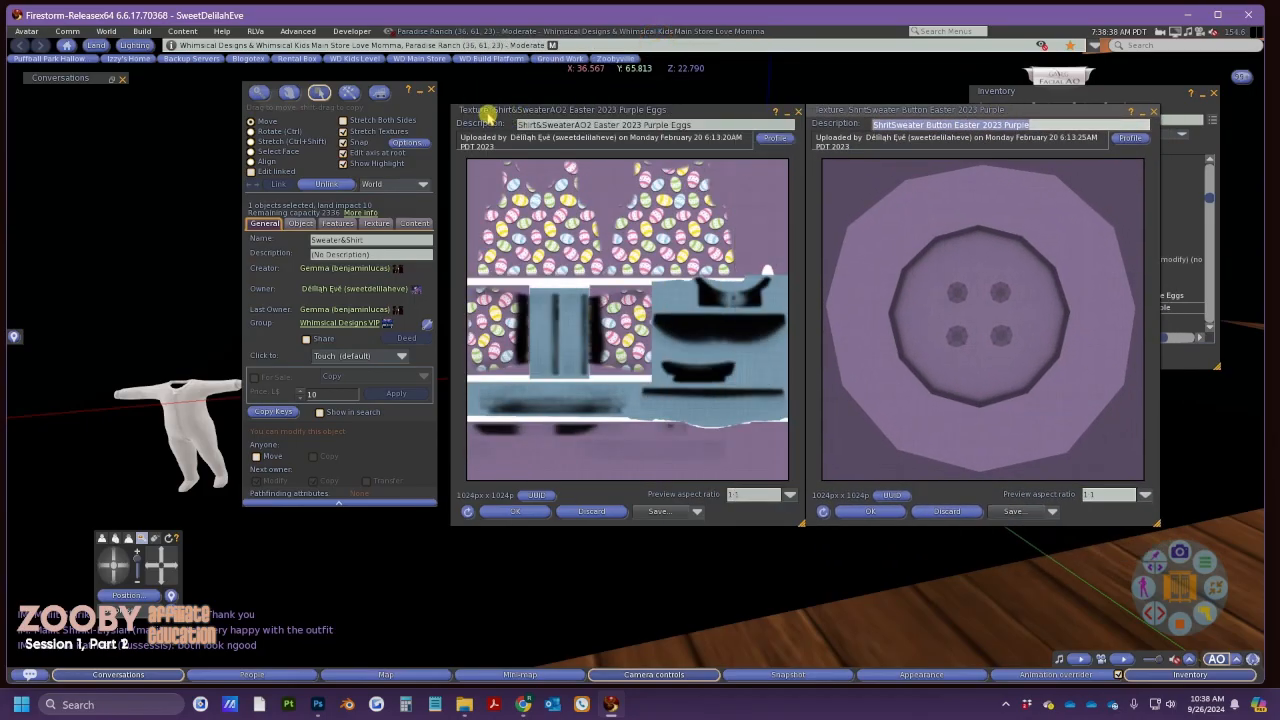
left_click(431, 89)
left_click_drag(664, 110, 260, 91)
left_click_drag(921, 113, 517, 92)
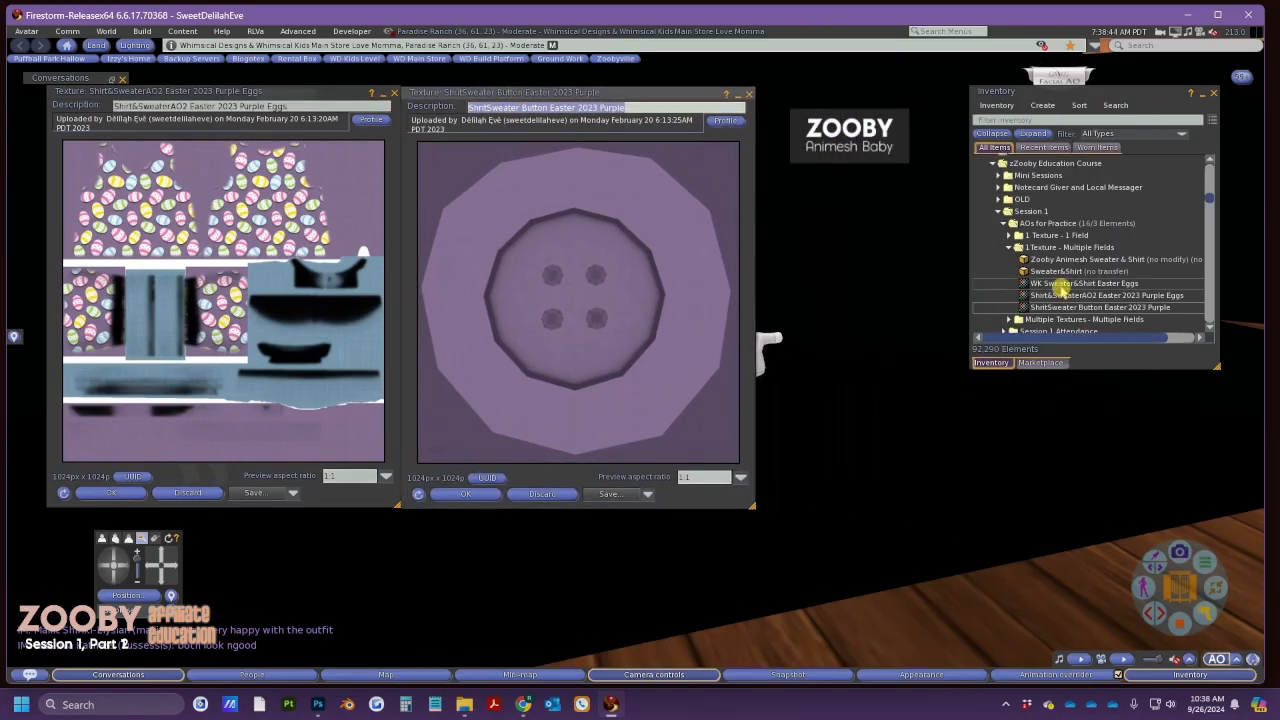
double_click(1078, 286)
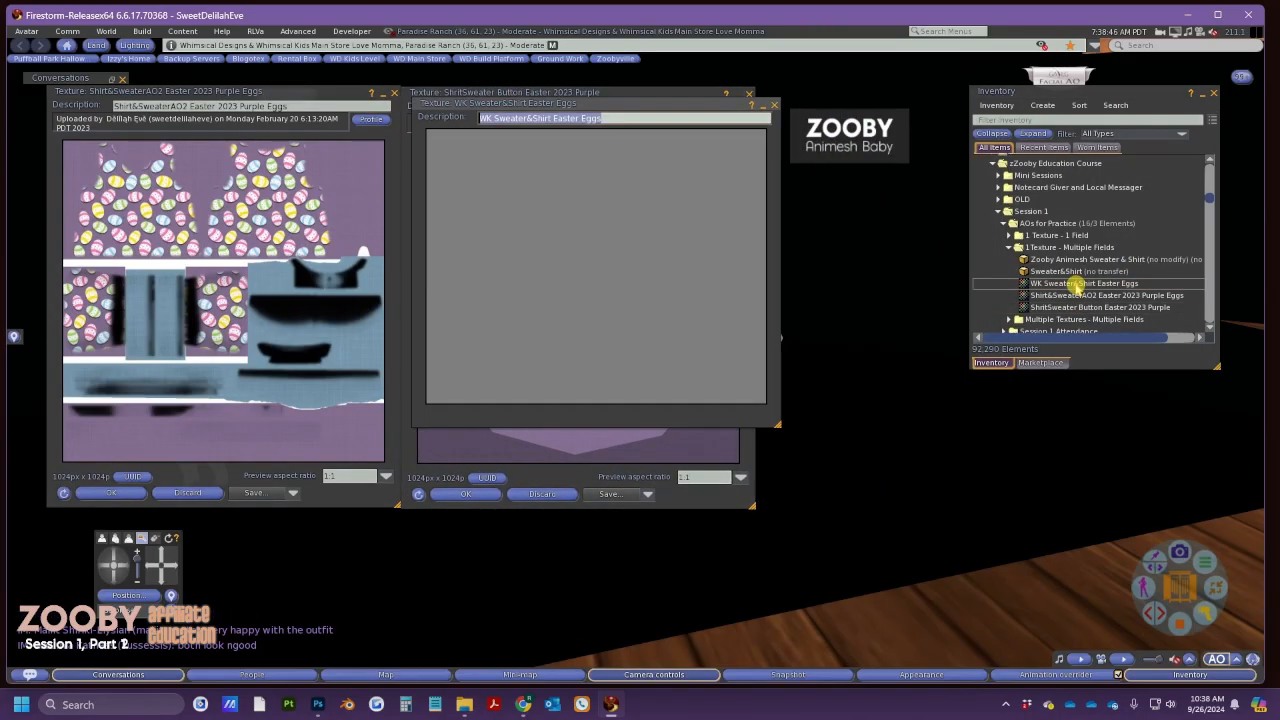
left_click_drag(608, 52, 957, 94)
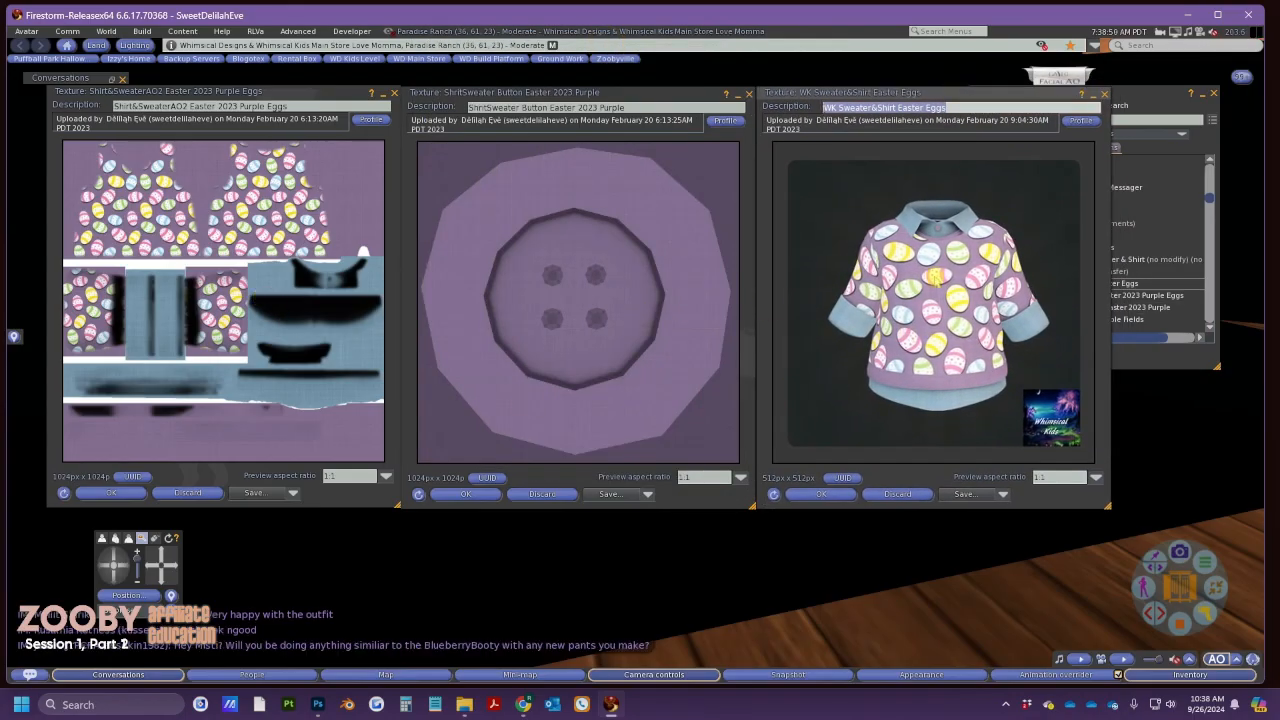
key("alt+Tab")
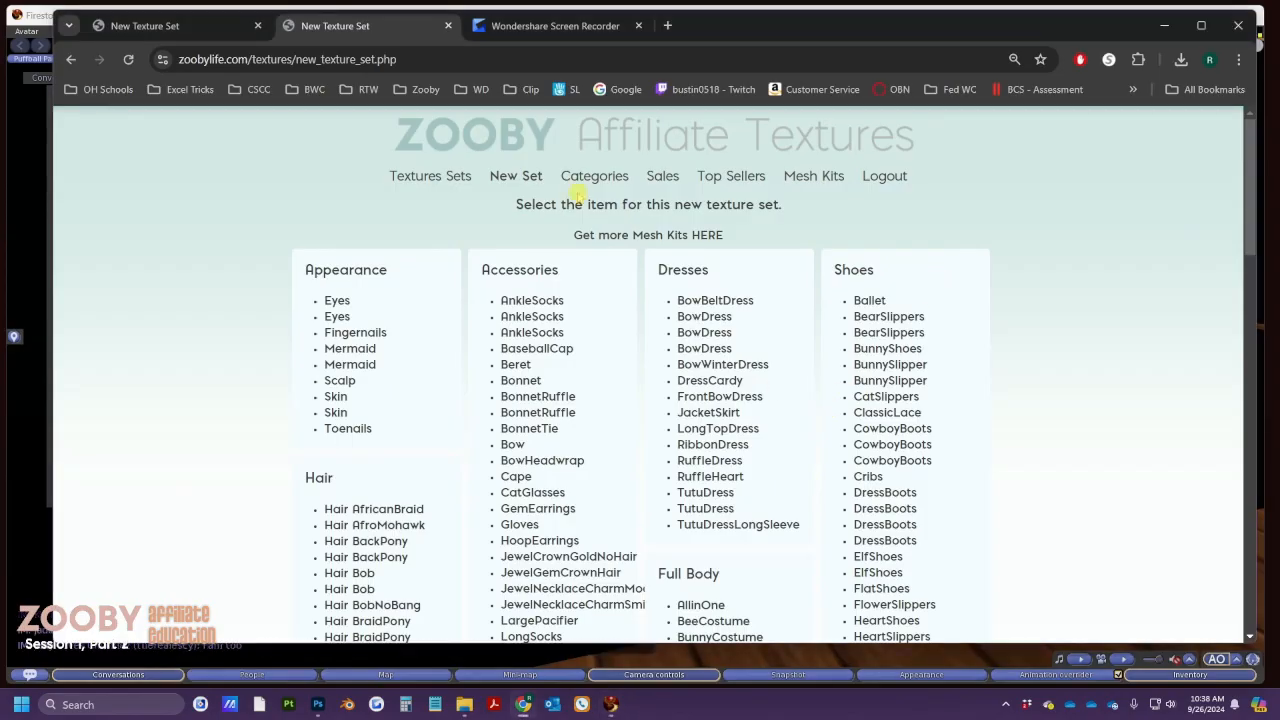
Open the Tops – Sweater&Shirt texture set form in a new tab
left_click(448, 25)
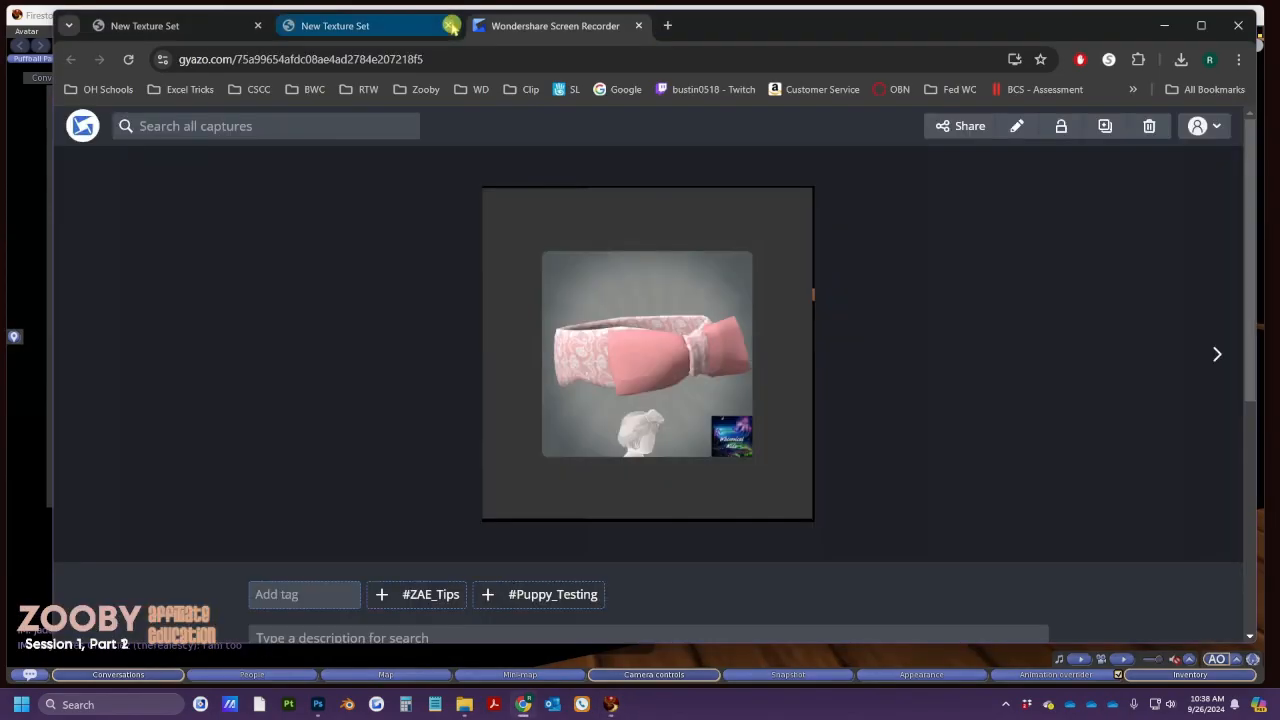
left_click(188, 8)
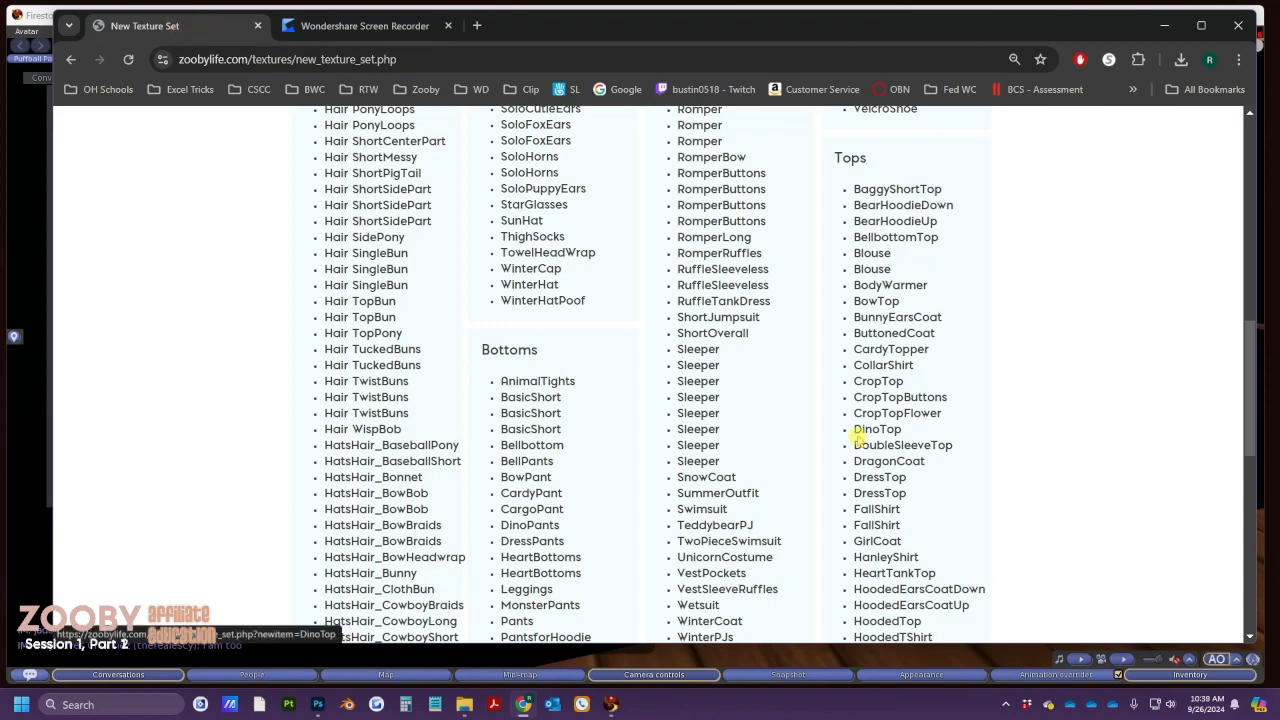
scroll(887, 480, "down", 3)
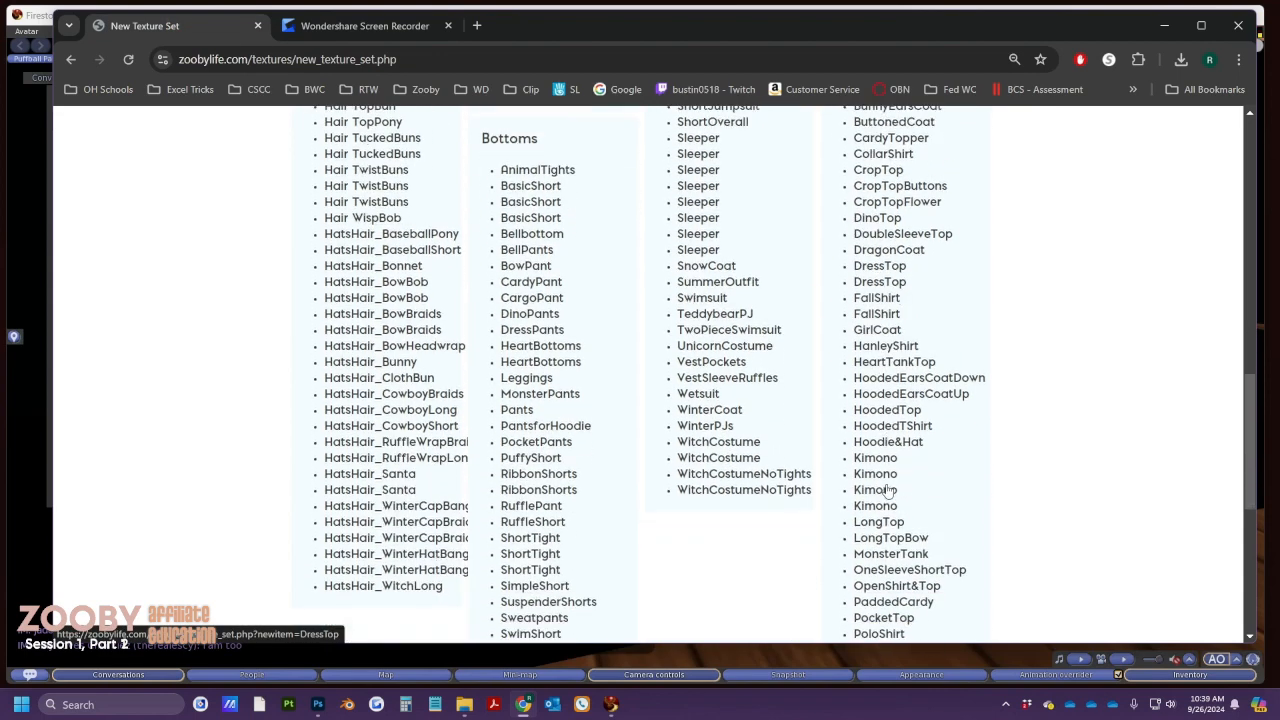
scroll(887, 490, "down", 2)
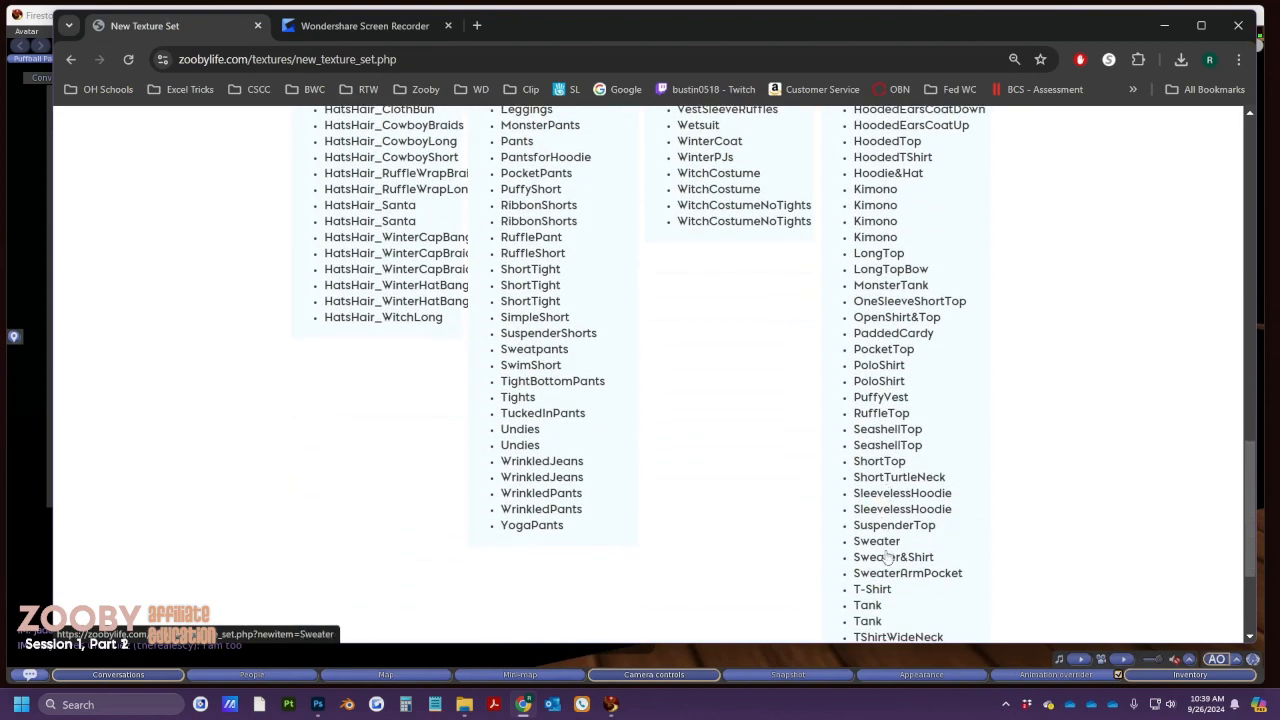
right_click(887, 566)
left_click(945, 369)
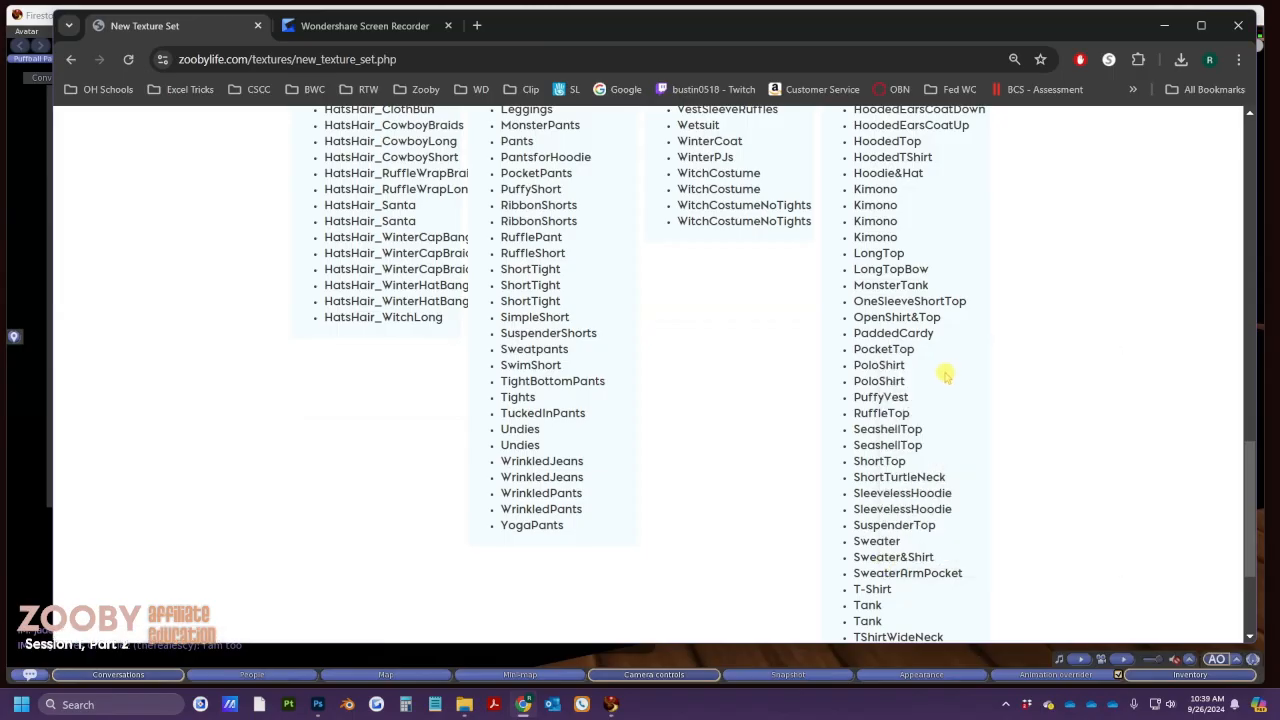
Name the set 'WK Sweater&Shirt Testing Purple Eggs' and scroll to Texture Keys
left_click(325, 26)
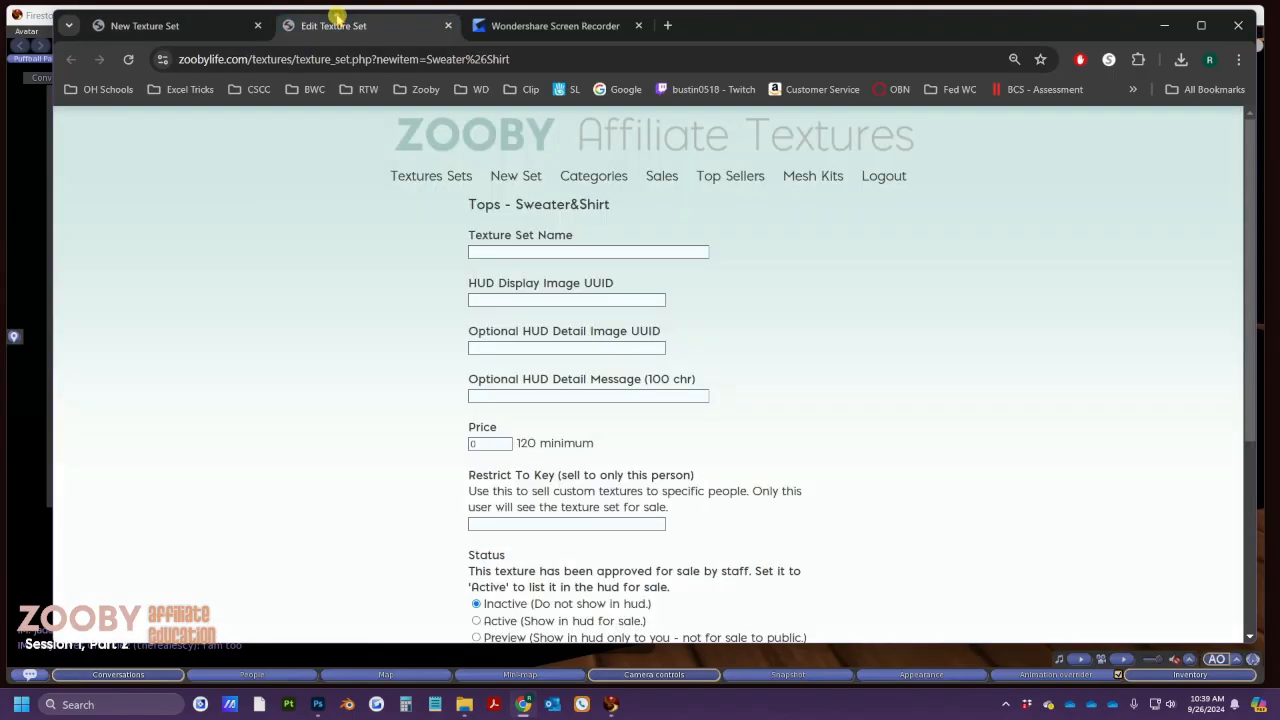
left_click(546, 251)
type("WK")
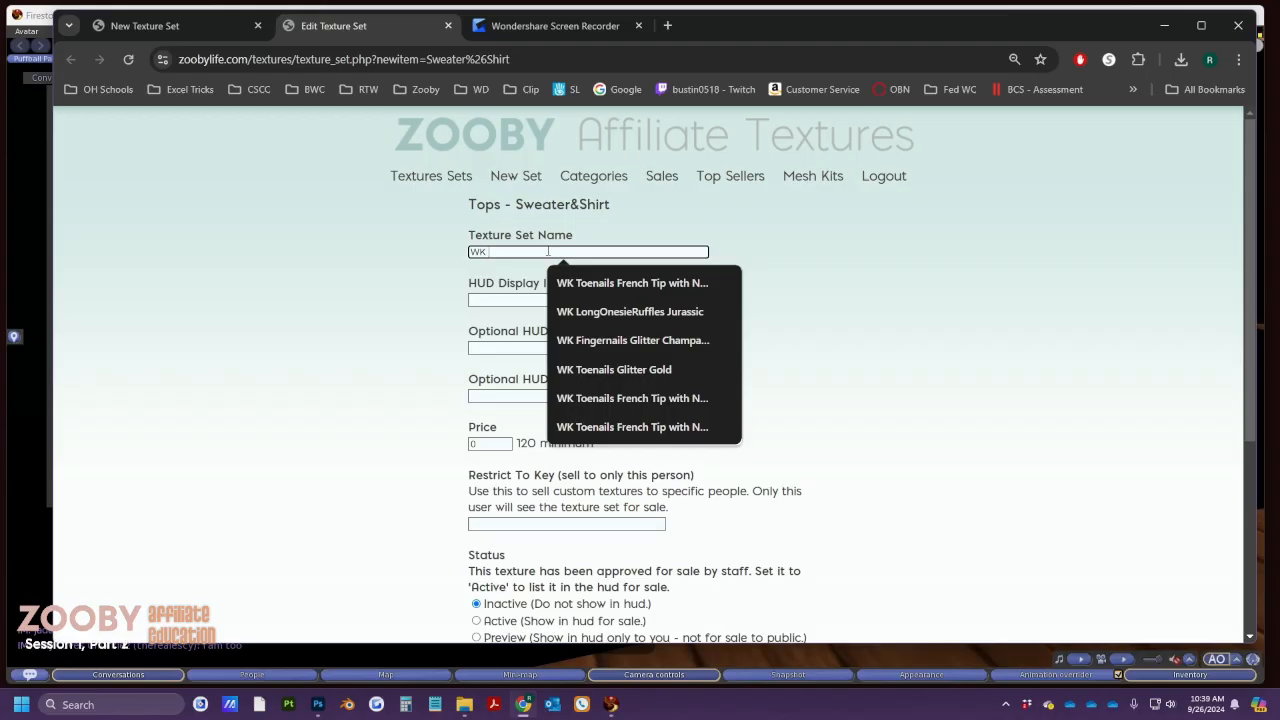
type(" Sweater&Shi")
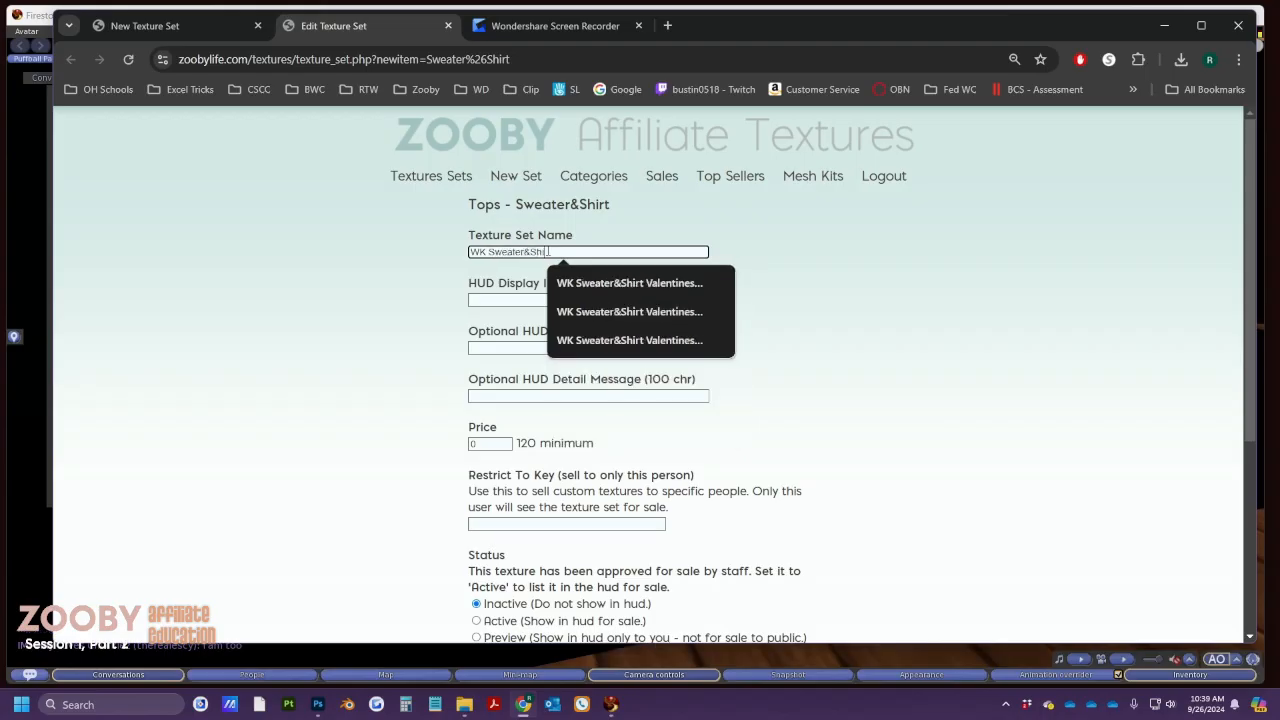
type("rt Testing Purple Eggs")
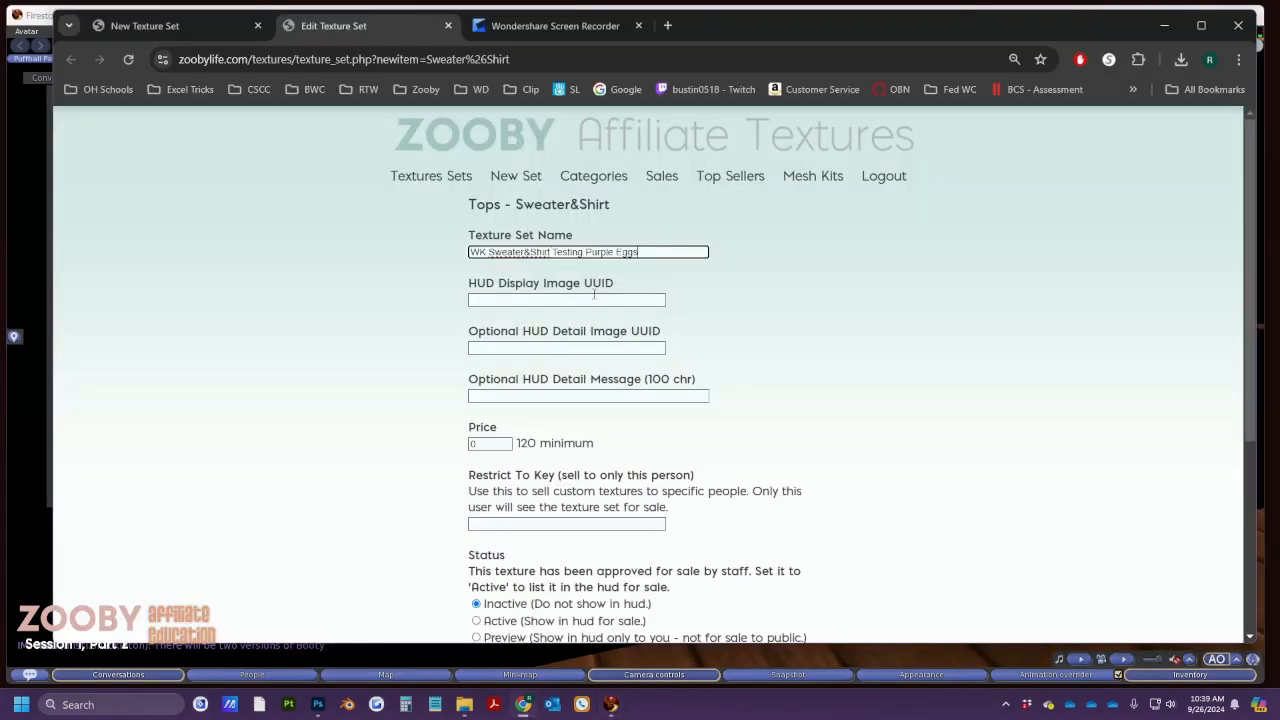
left_click_drag(540, 443, 519, 443)
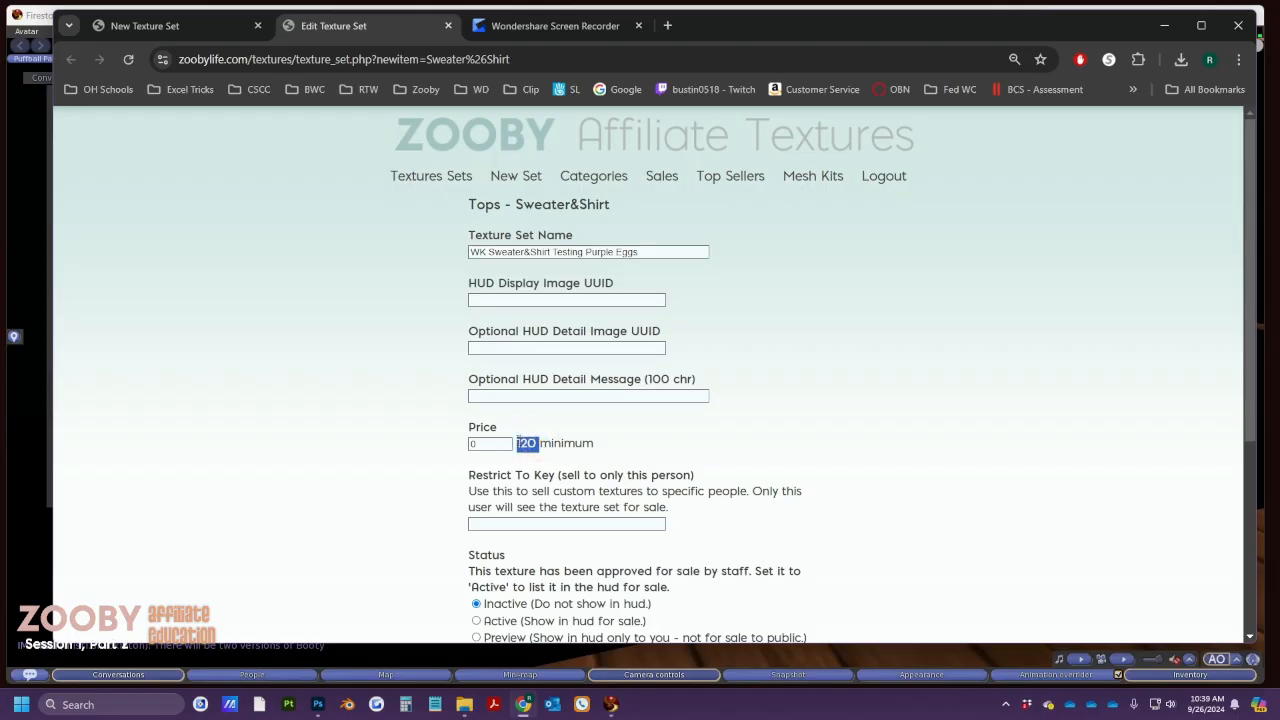
scroll(519, 443, "down", 2)
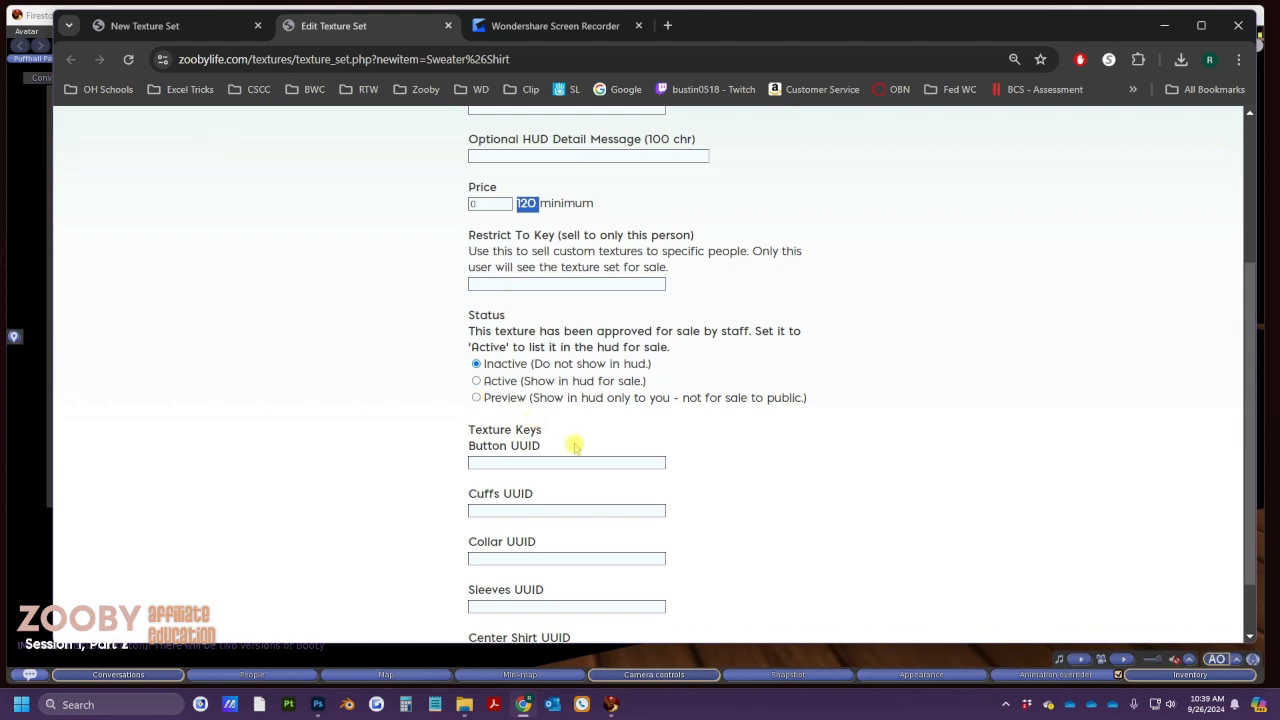
scroll(572, 445, "down", 1)
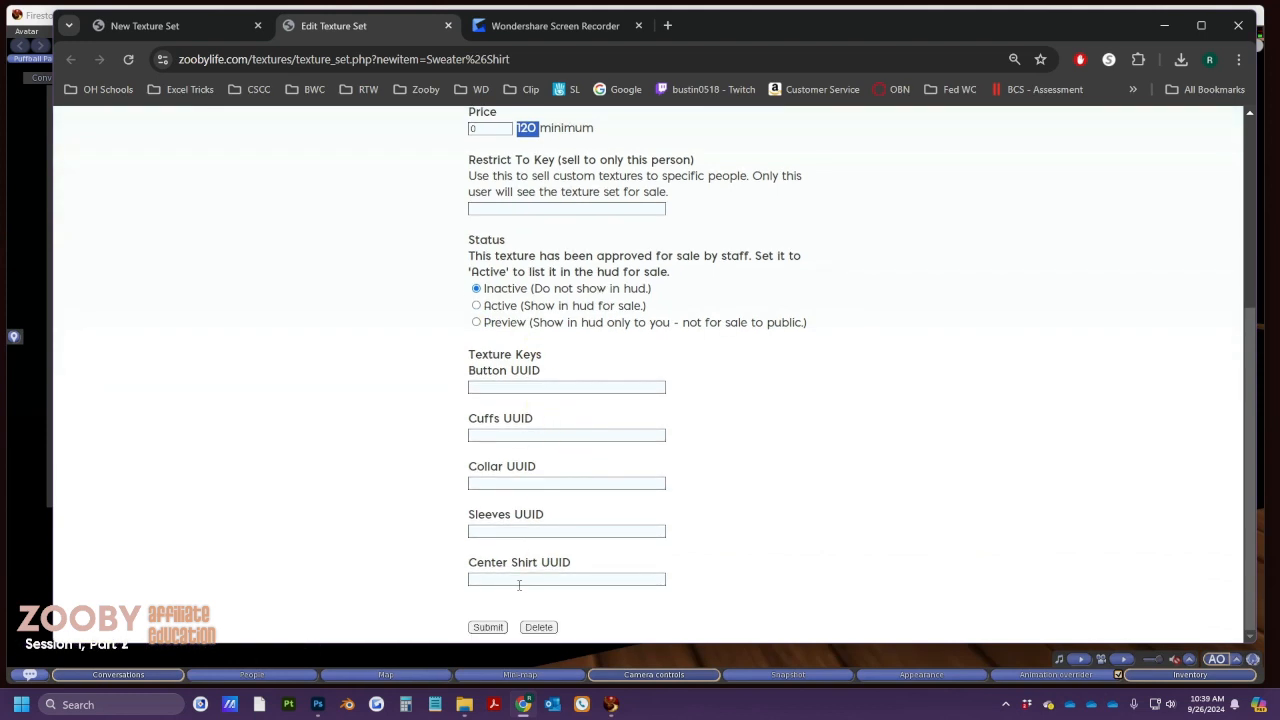
Fill the Button UUID field with the button texture's UUID from Firestorm
left_click(552, 387)
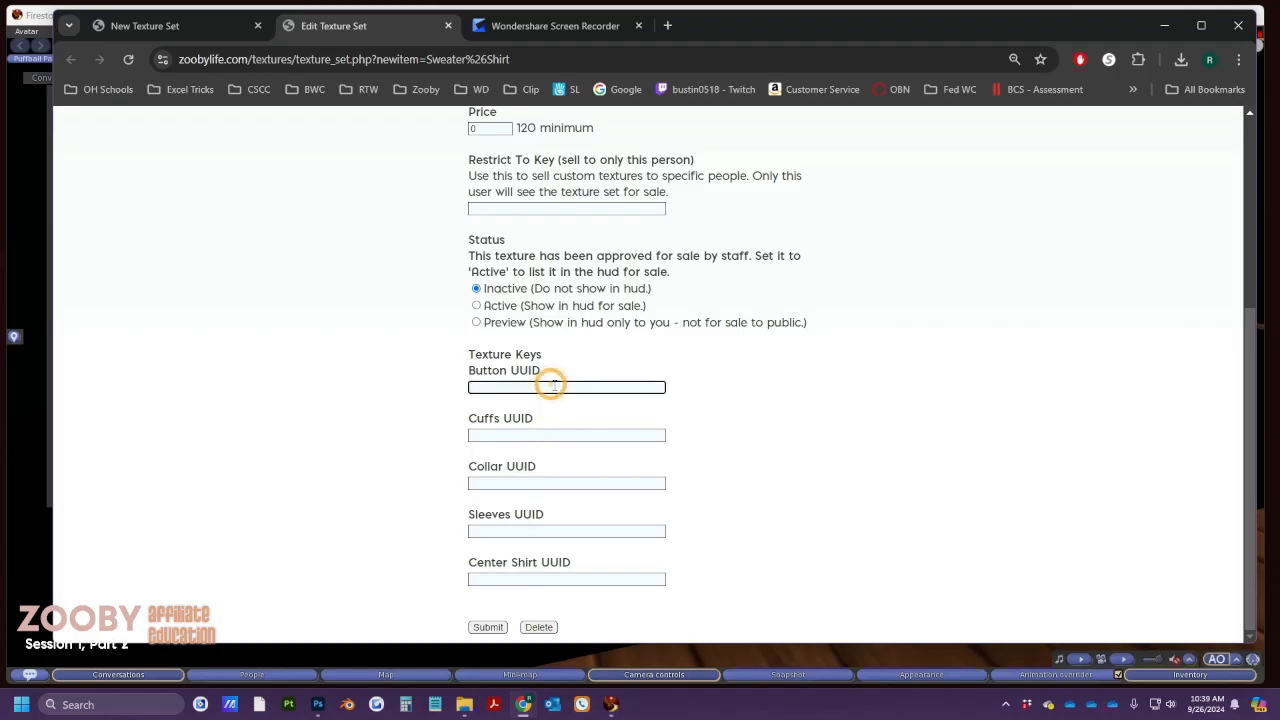
key("alt+Tab")
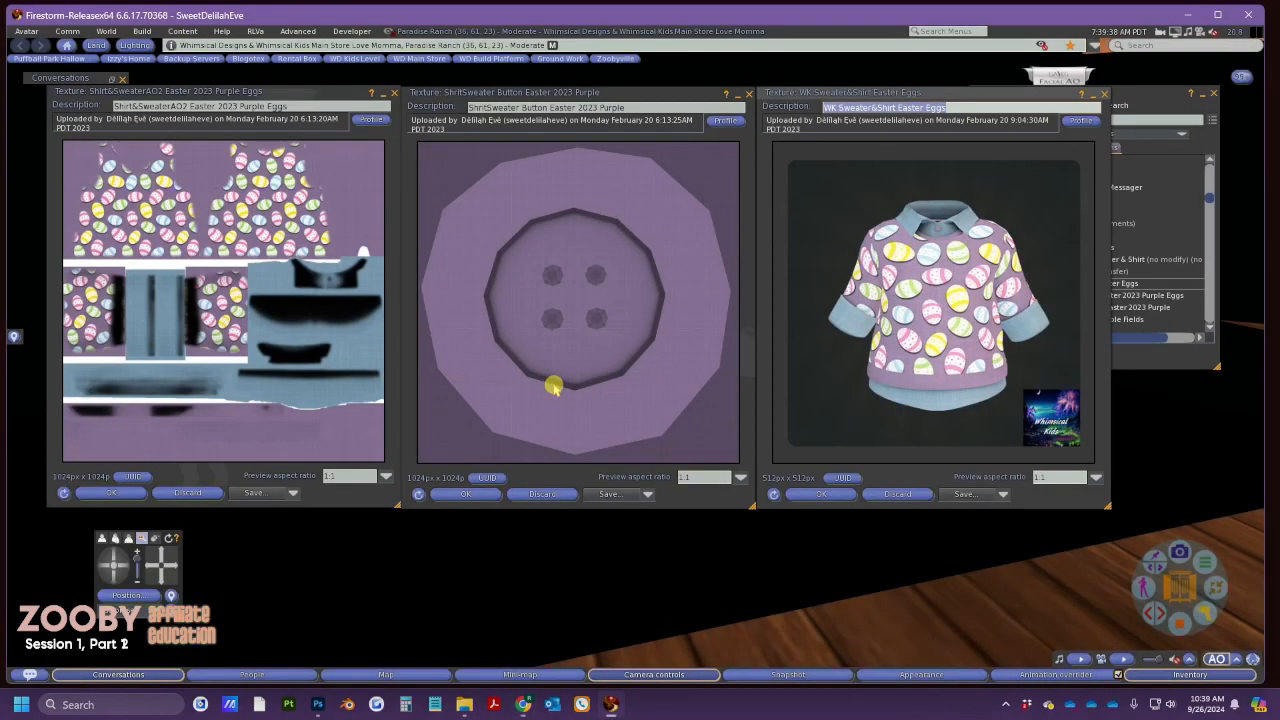
left_click(487, 477)
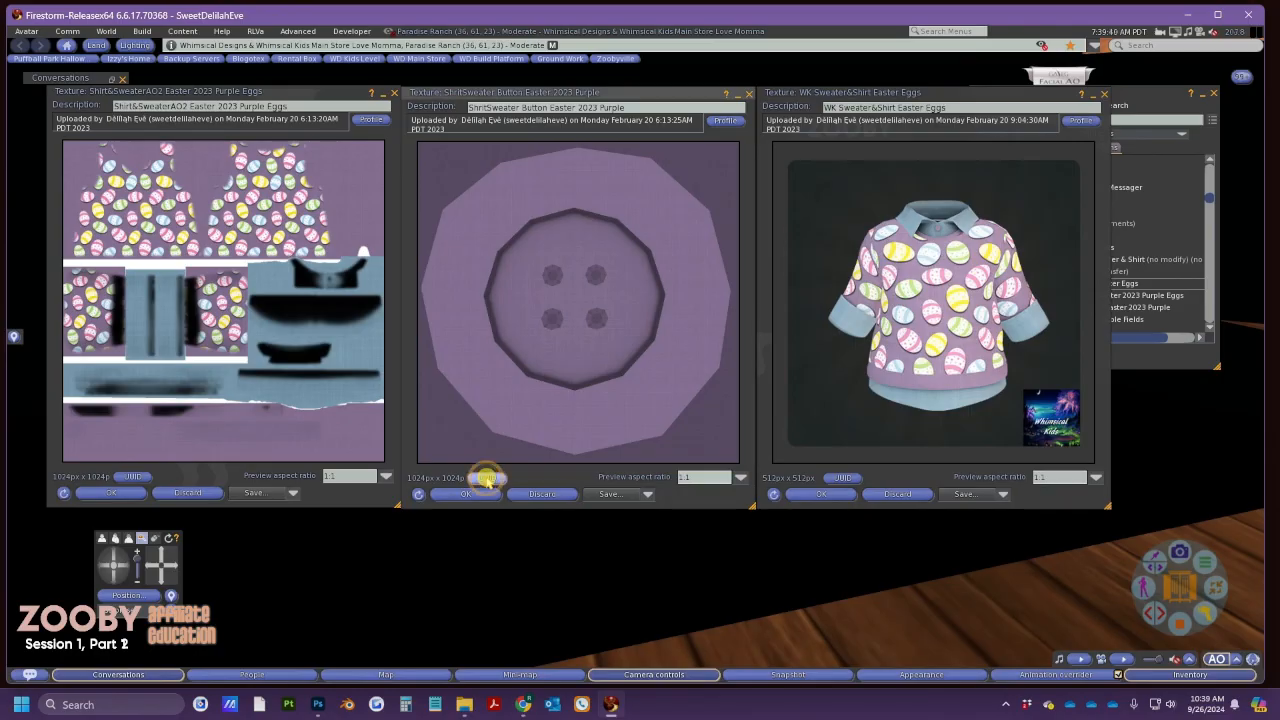
key("alt+Tab")
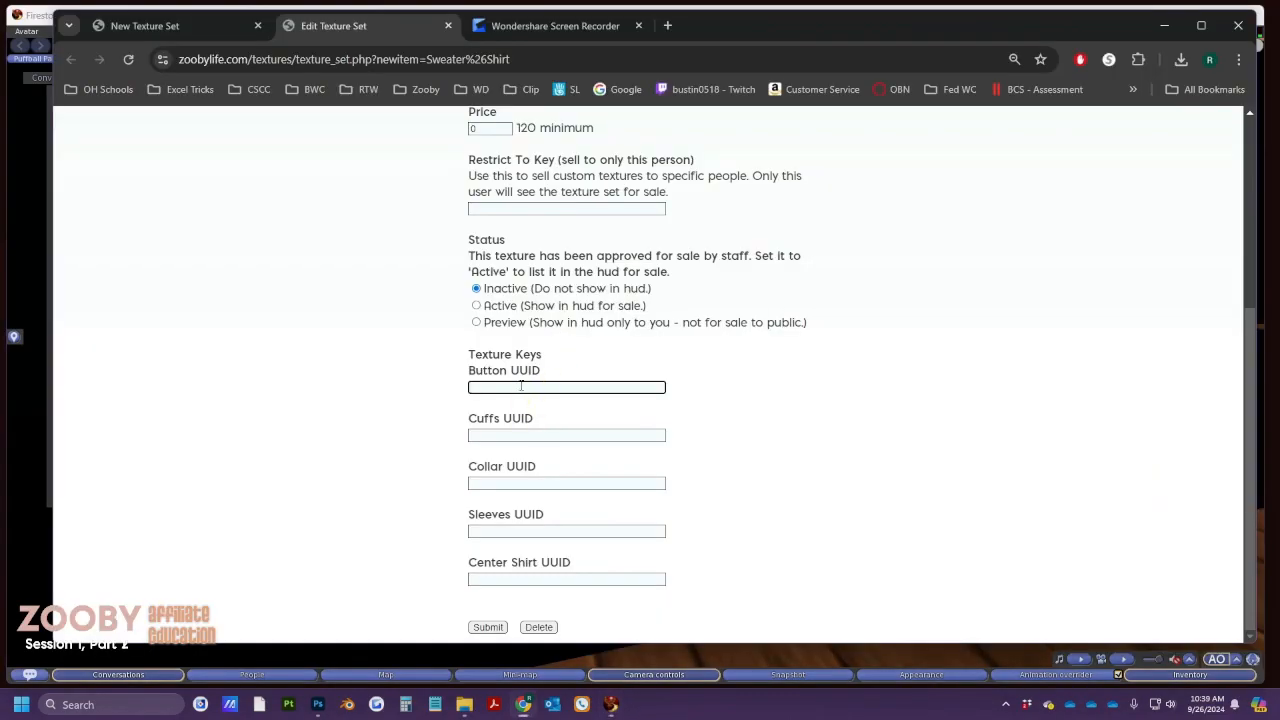
key("ctrl+v")
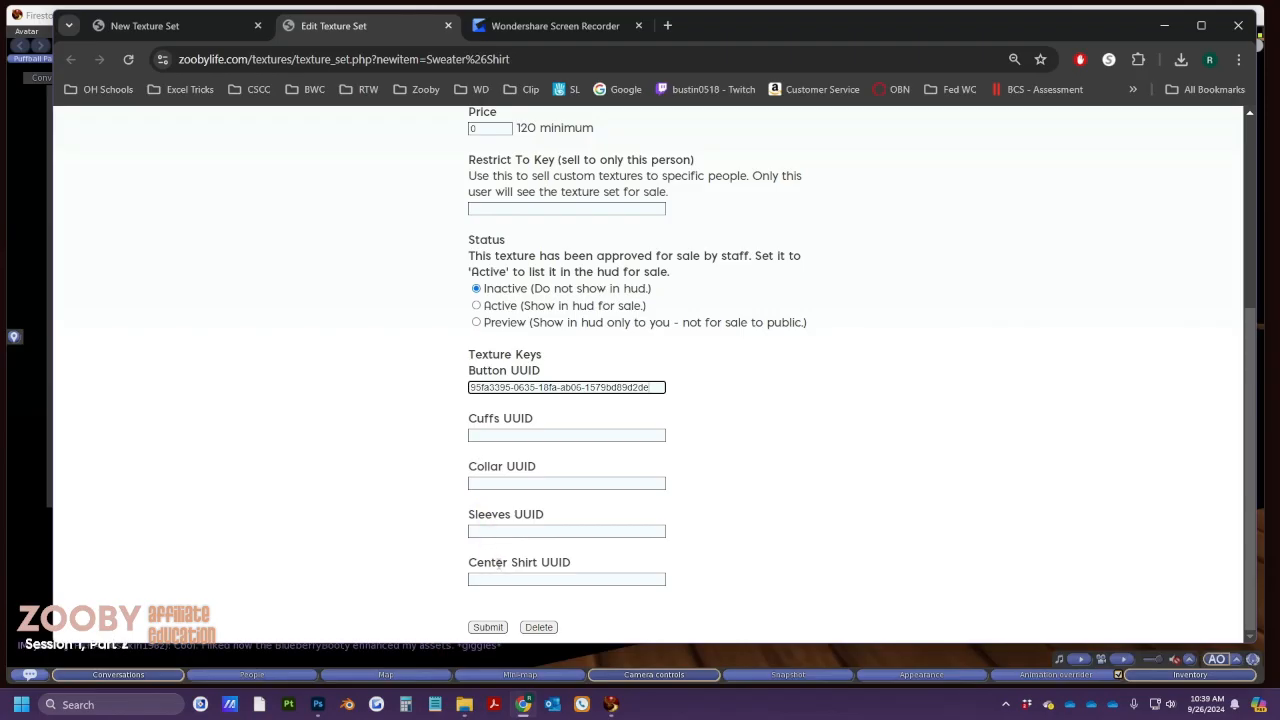
Paste the eggs texture's UUID into the Cuffs UUID field
key("alt+Tab")
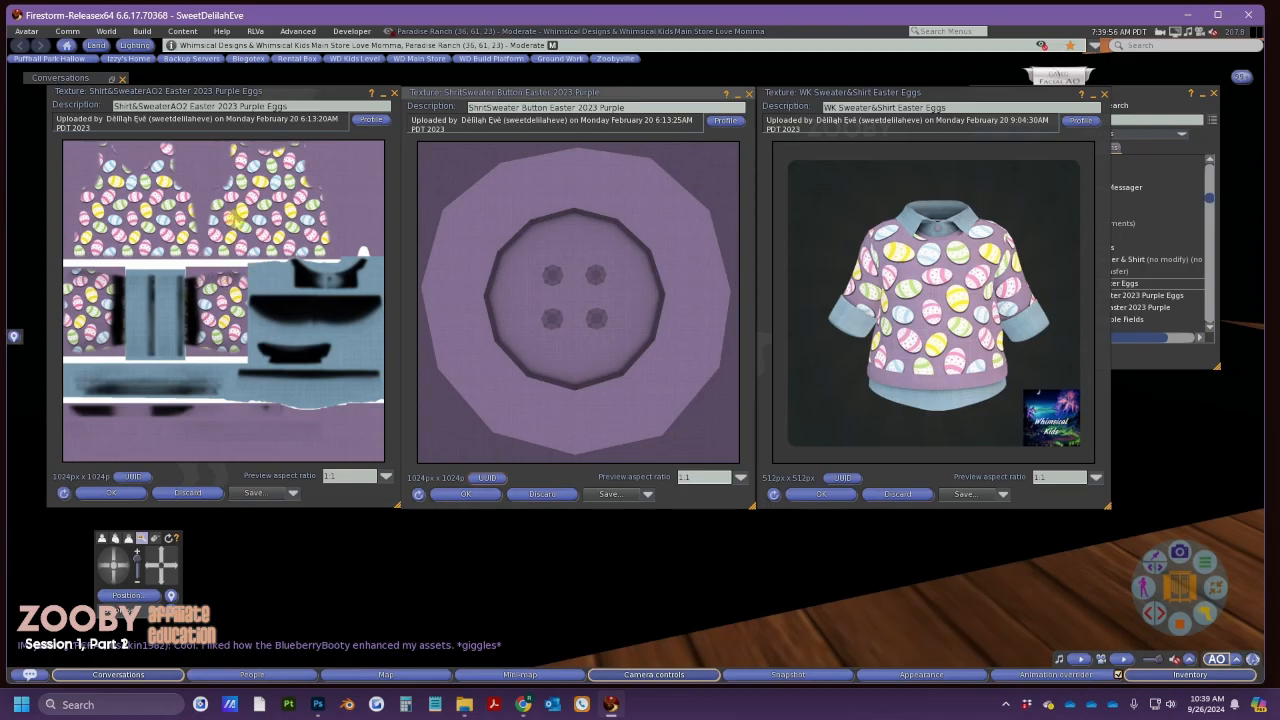
left_click_drag(276, 91, 508, 82)
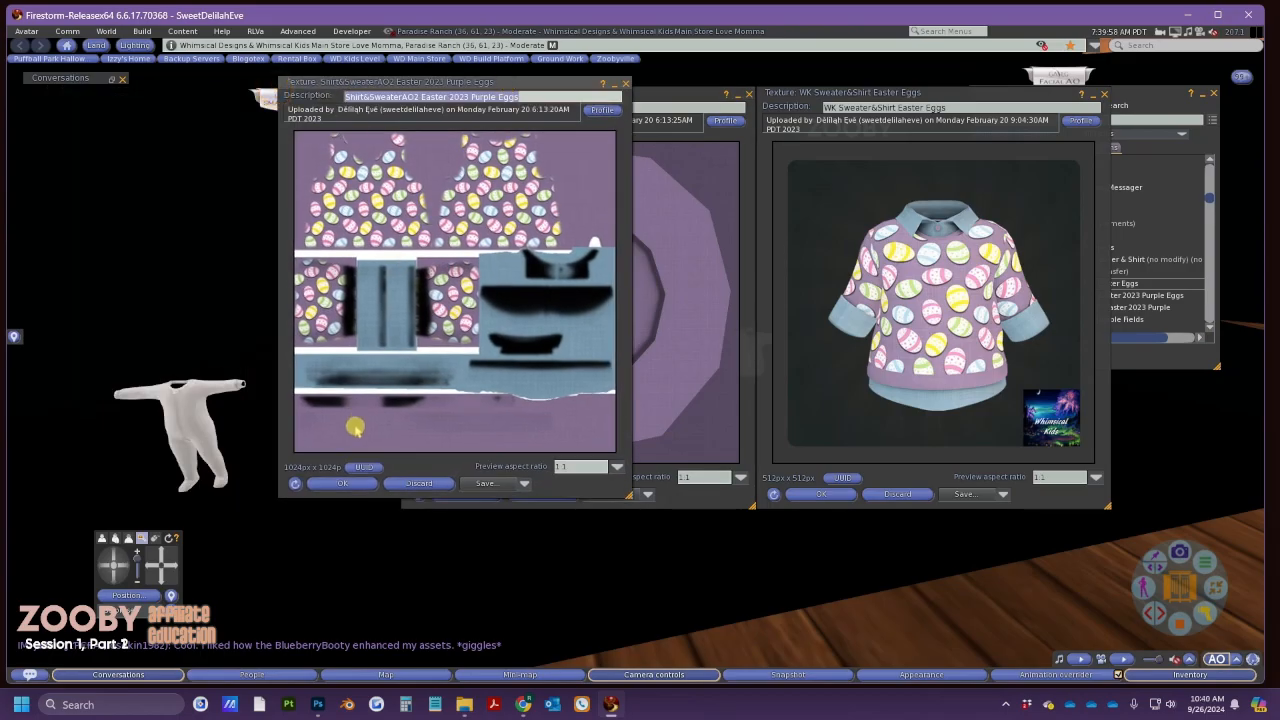
left_click(366, 467)
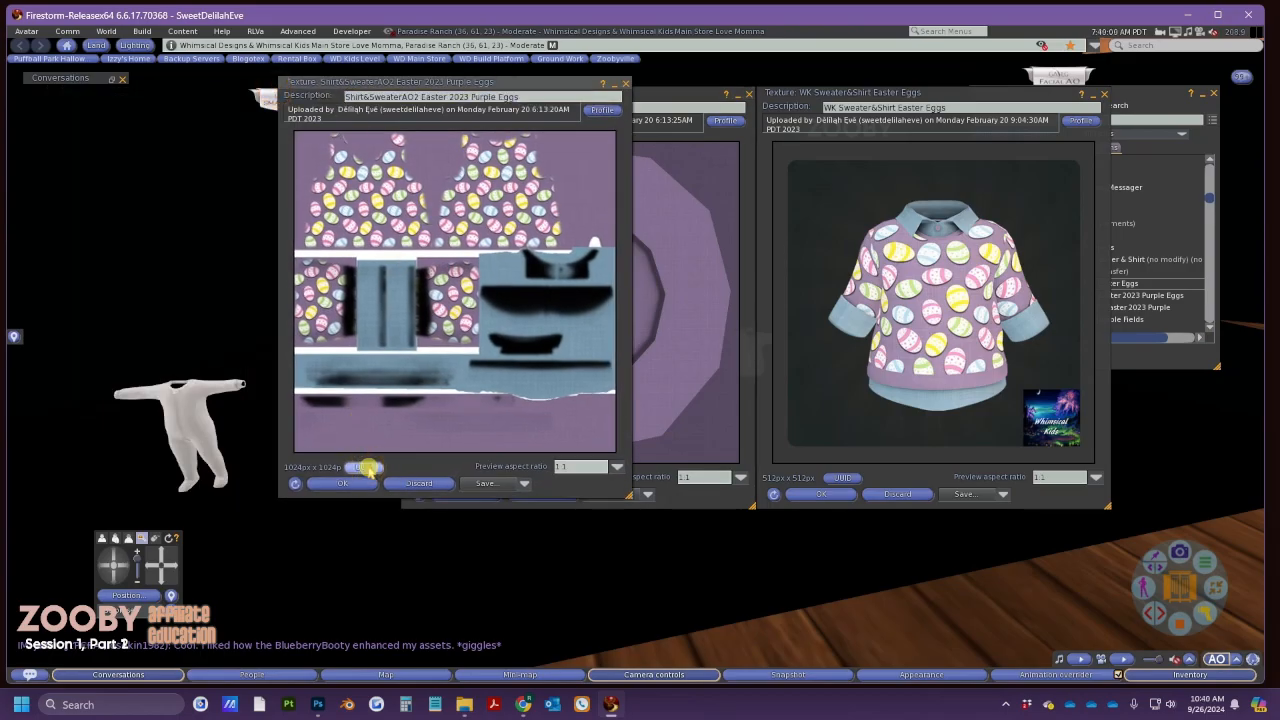
key("alt+Tab")
left_click(510, 437)
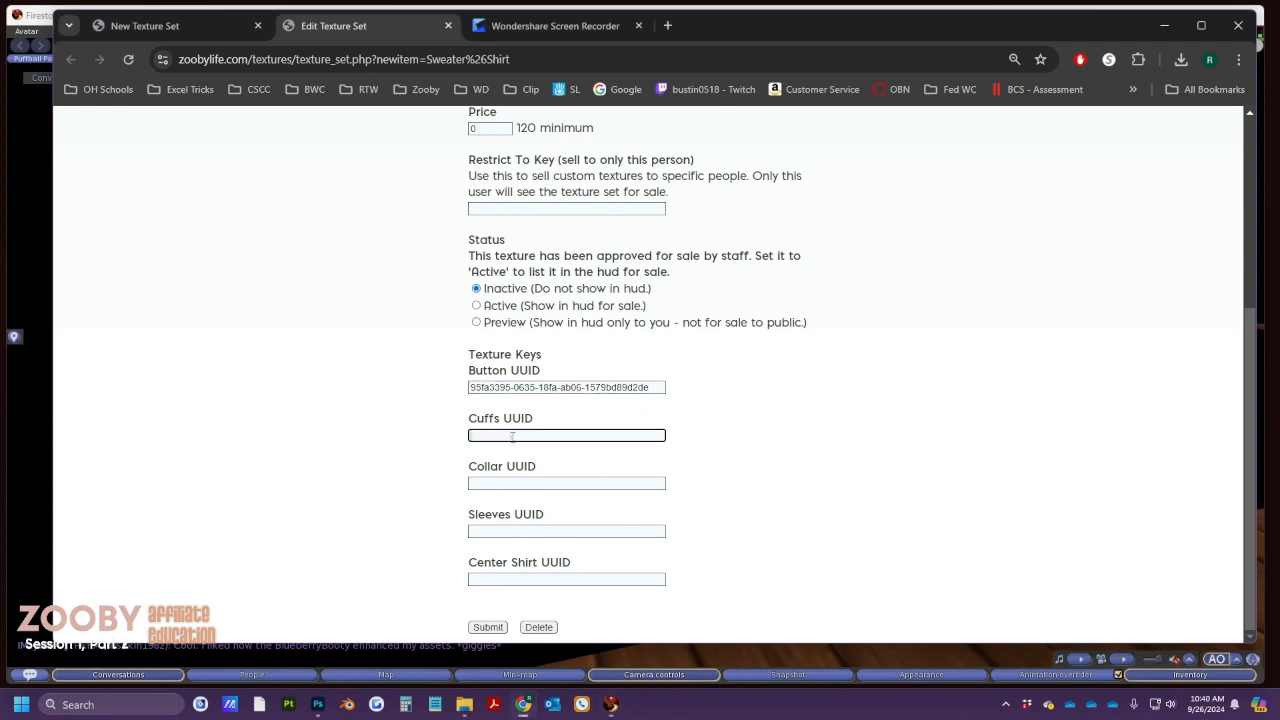
type("e7c87d23-a25b-146a-d30e-81ca996a0d20")
Paste the same e7c87d23… key into Collar, Sleeves and Center Shirt UUID fields
left_click(511, 483)
type("e7c87d23-a25b-146a-d30e-81ca996a0d20")
left_click(520, 531)
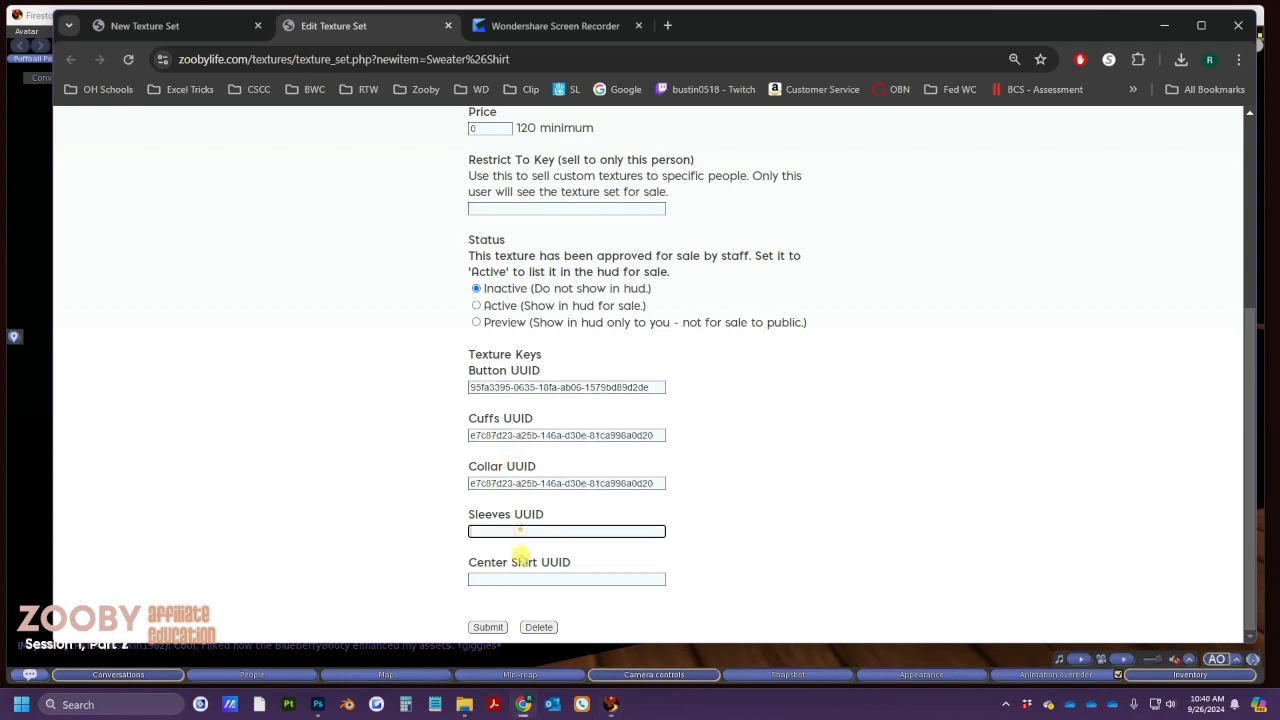
type("e7c87d23-a25b-146a-d30e-81ca996a0d20")
left_click(525, 580)
type("e7c87d23-a25b-146a-d30e-81ca996a0d20")
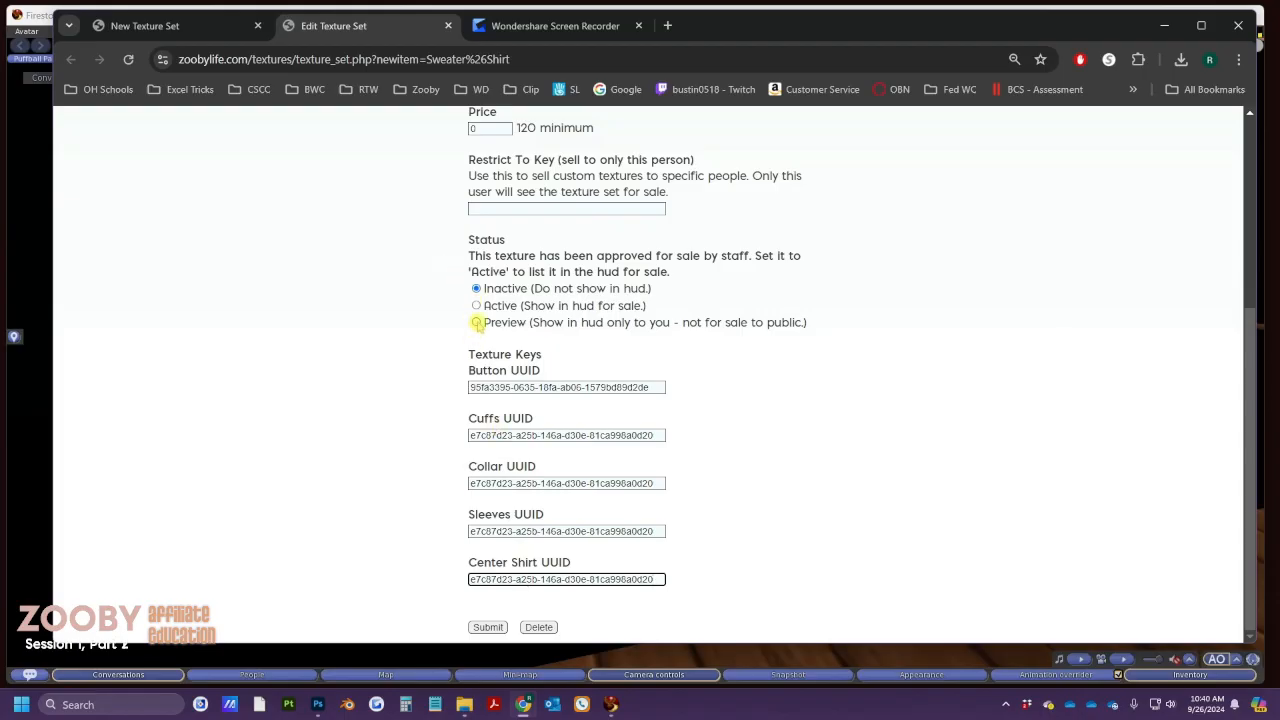
Set the sweater set's status to Preview, then close Firestorm's three texture previews
left_click(477, 322)
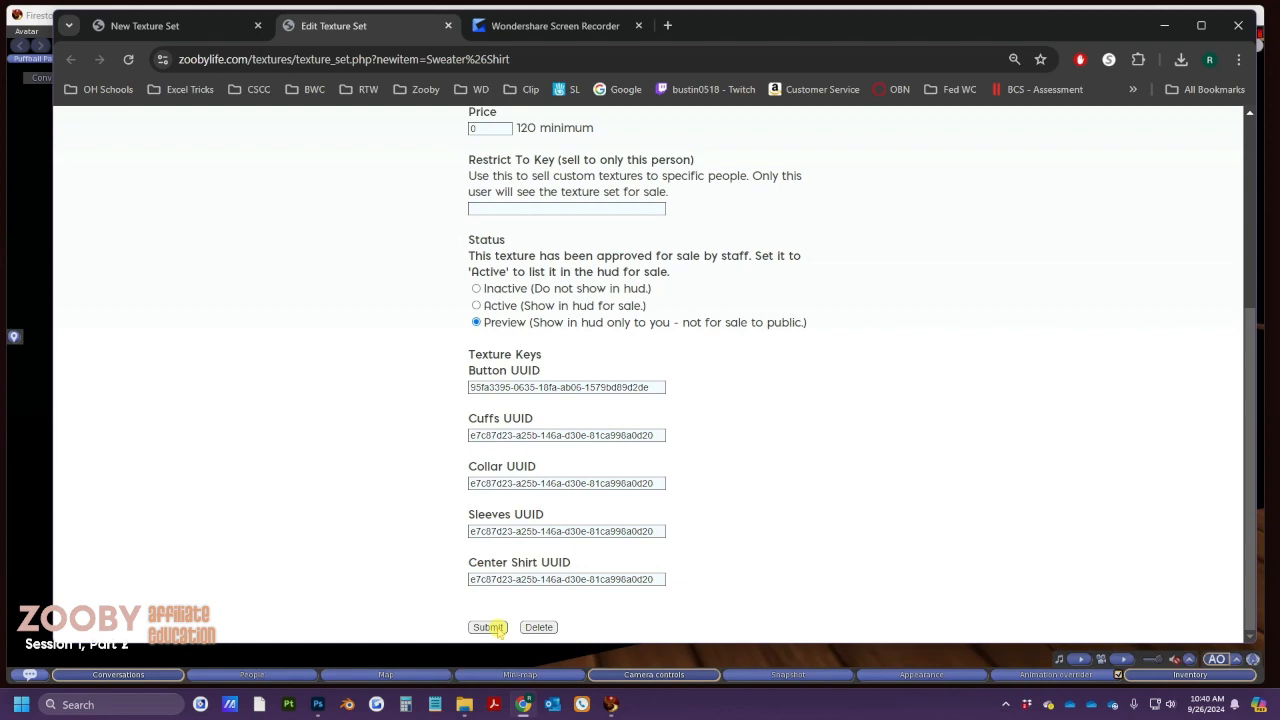
key("alt+Tab")
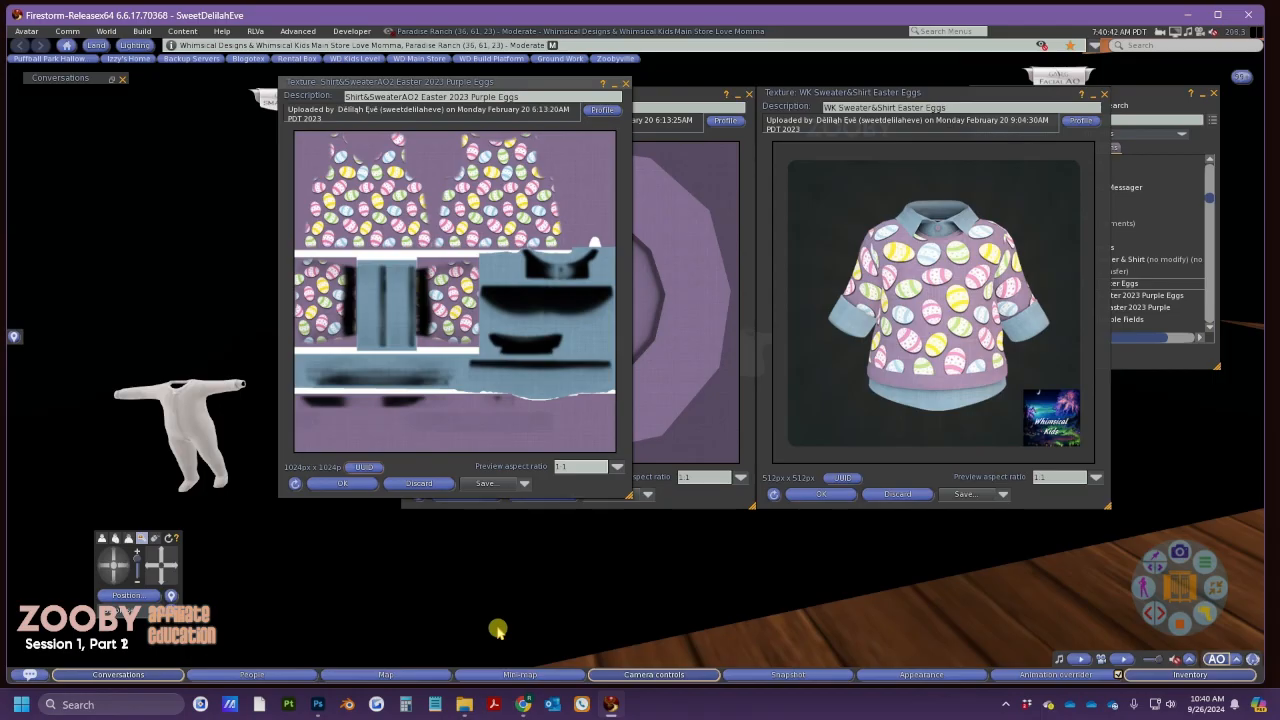
left_click(626, 83)
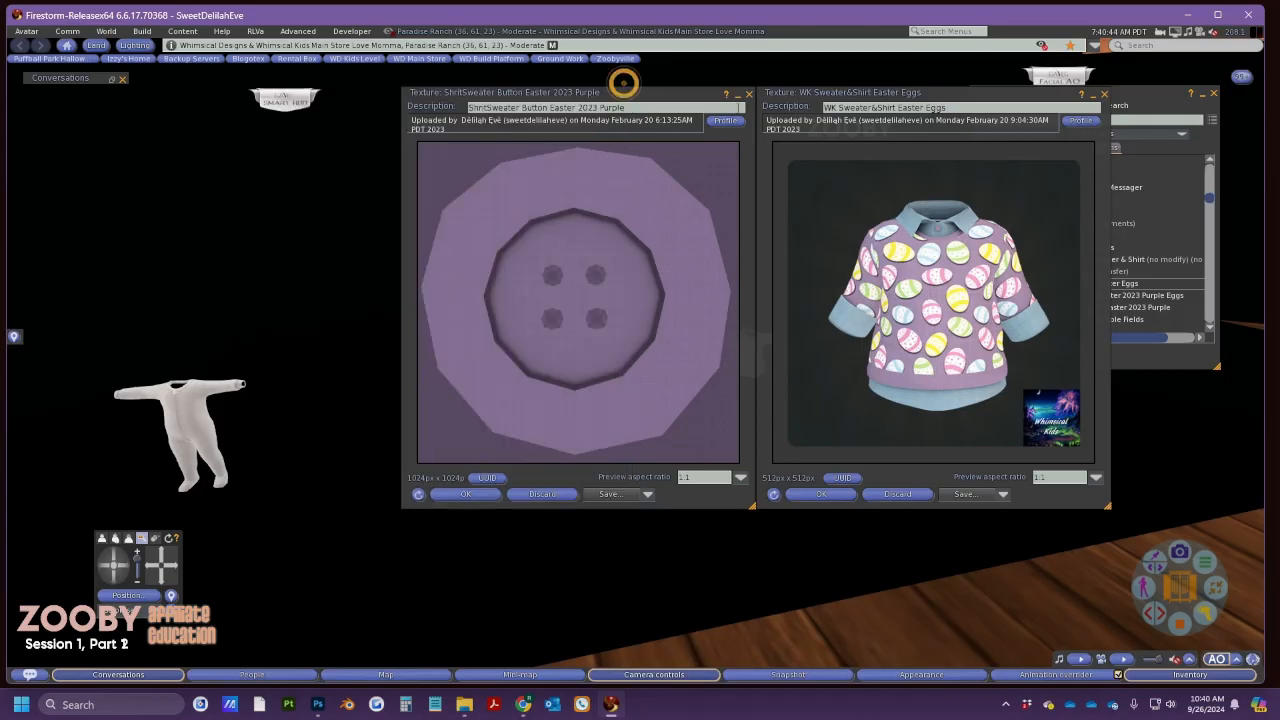
left_click(748, 93)
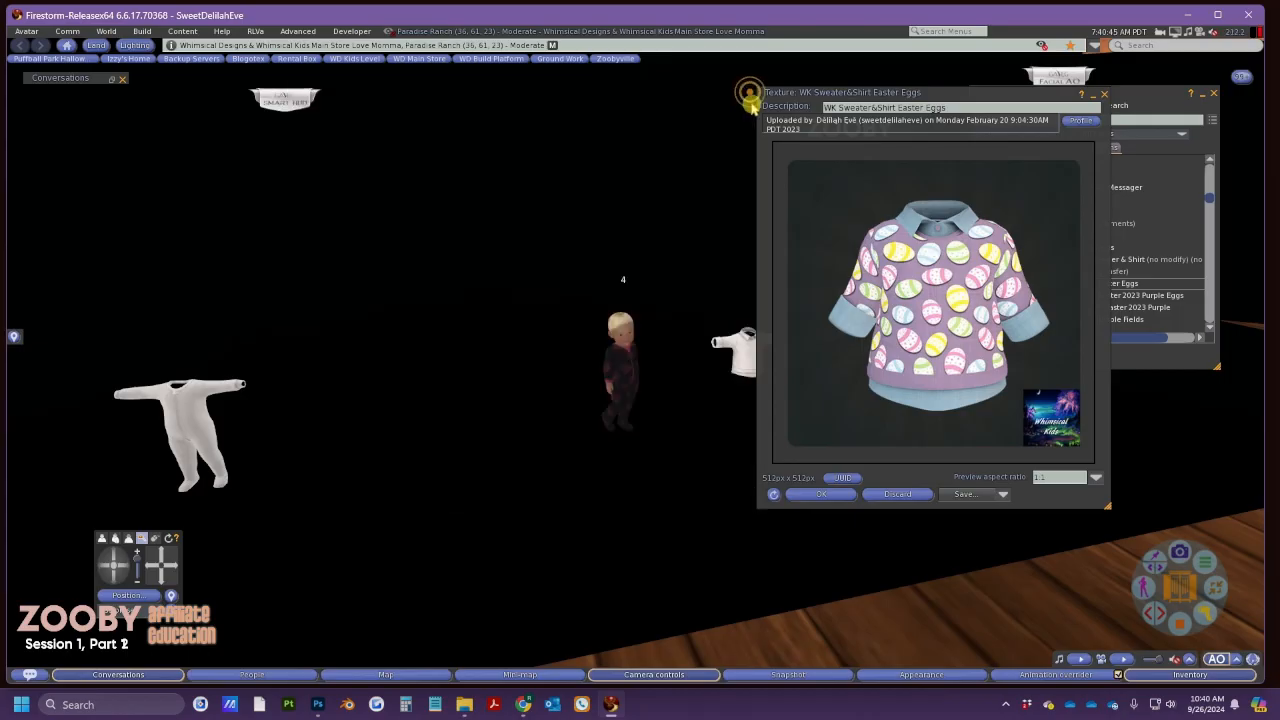
left_click(1106, 96)
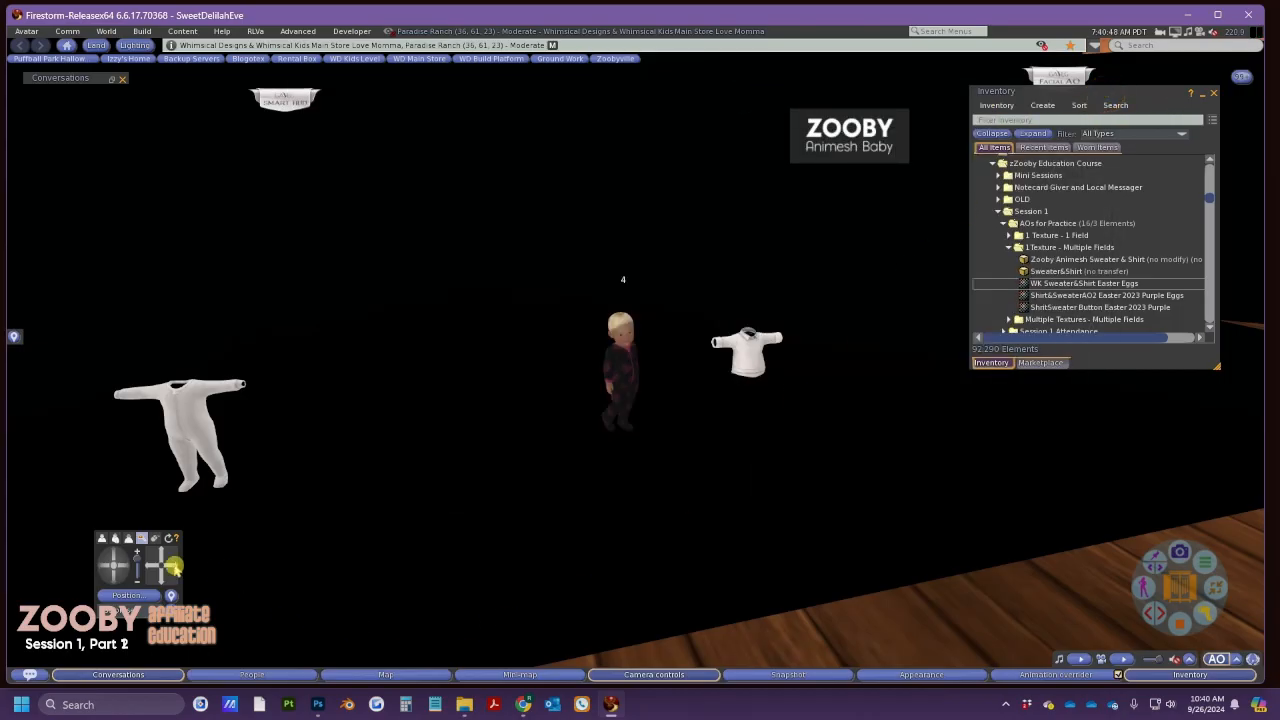
left_click_drag(174, 567, 170, 567)
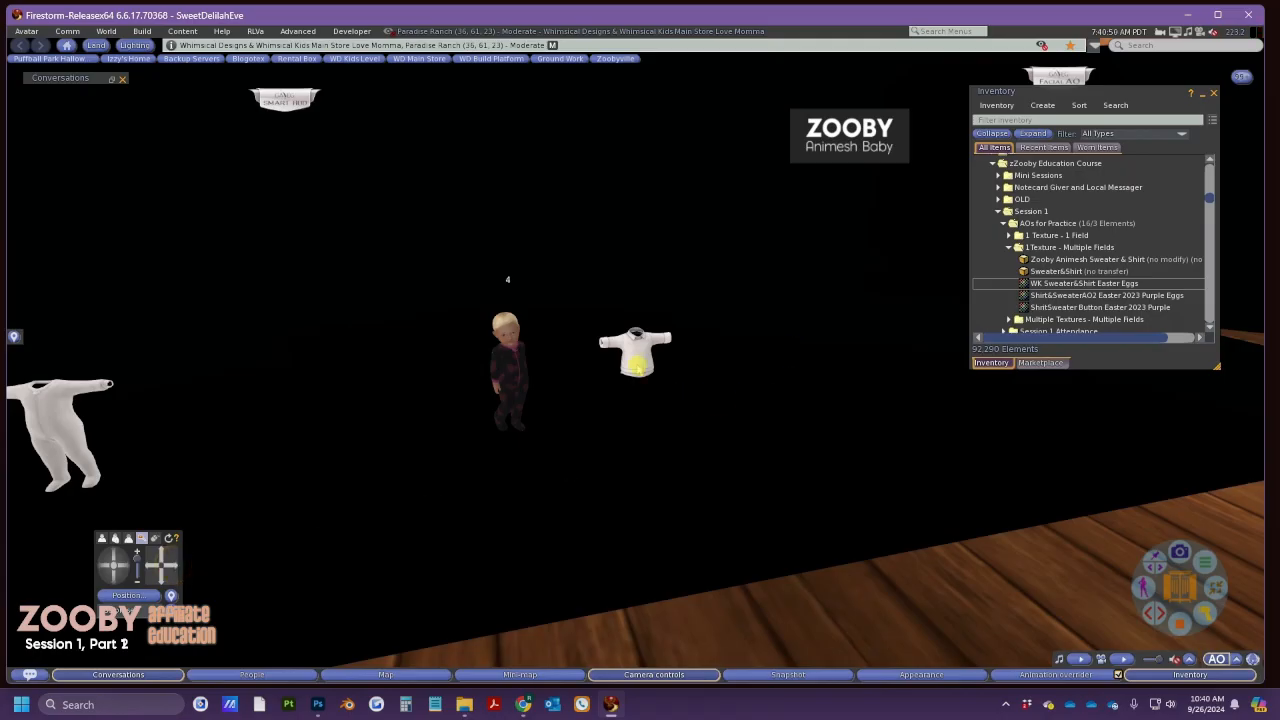
Delete the Sweater&Shirt object from the scene
right_click(636, 365)
left_click(669, 378)
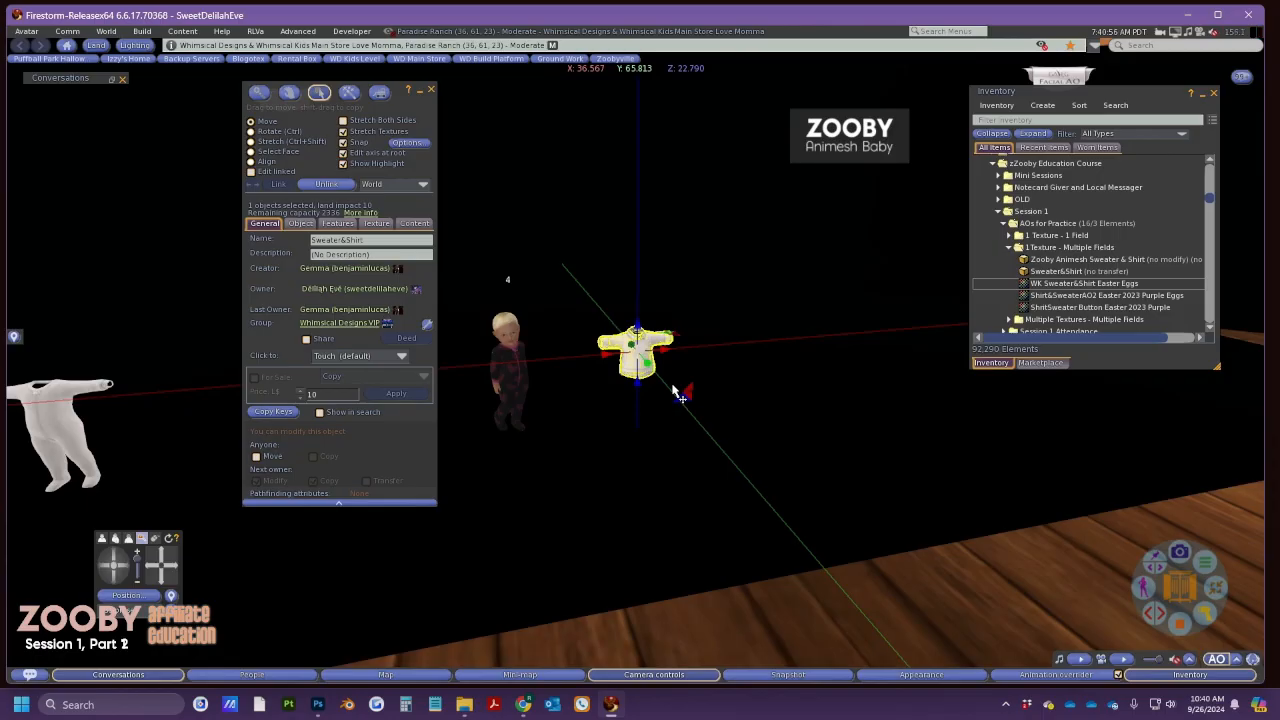
left_click(1008, 247)
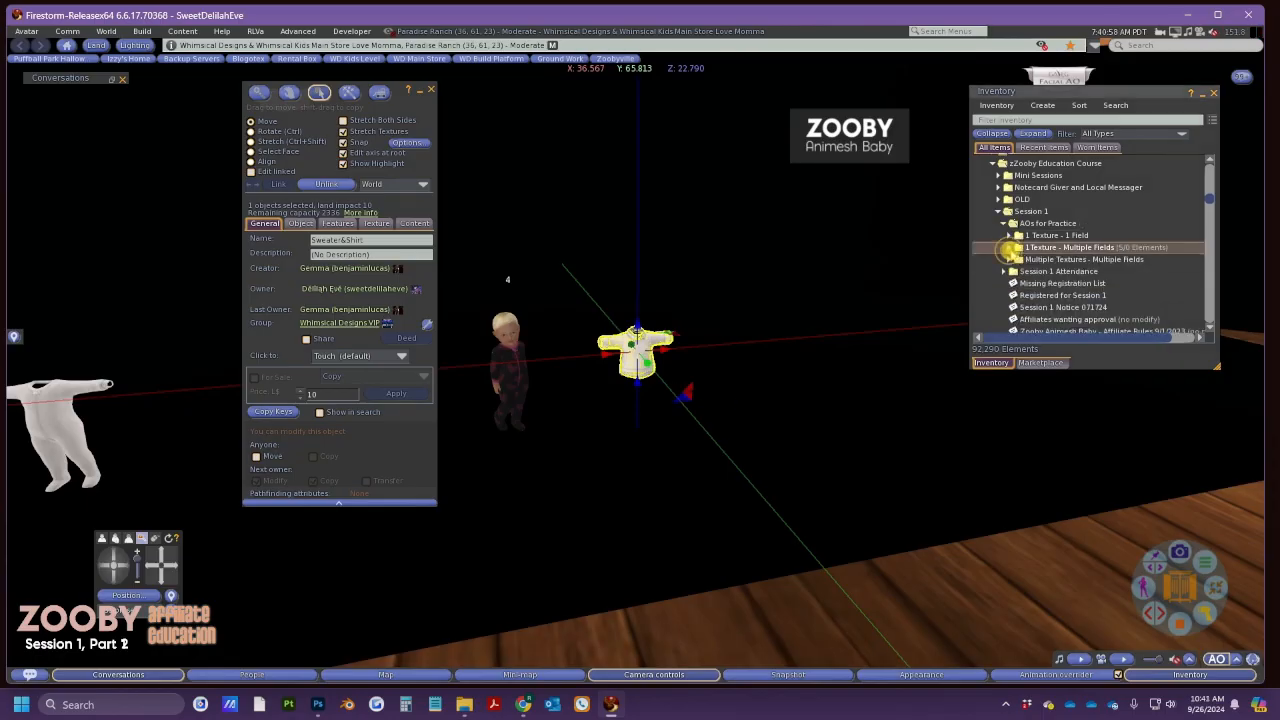
left_click(1008, 259)
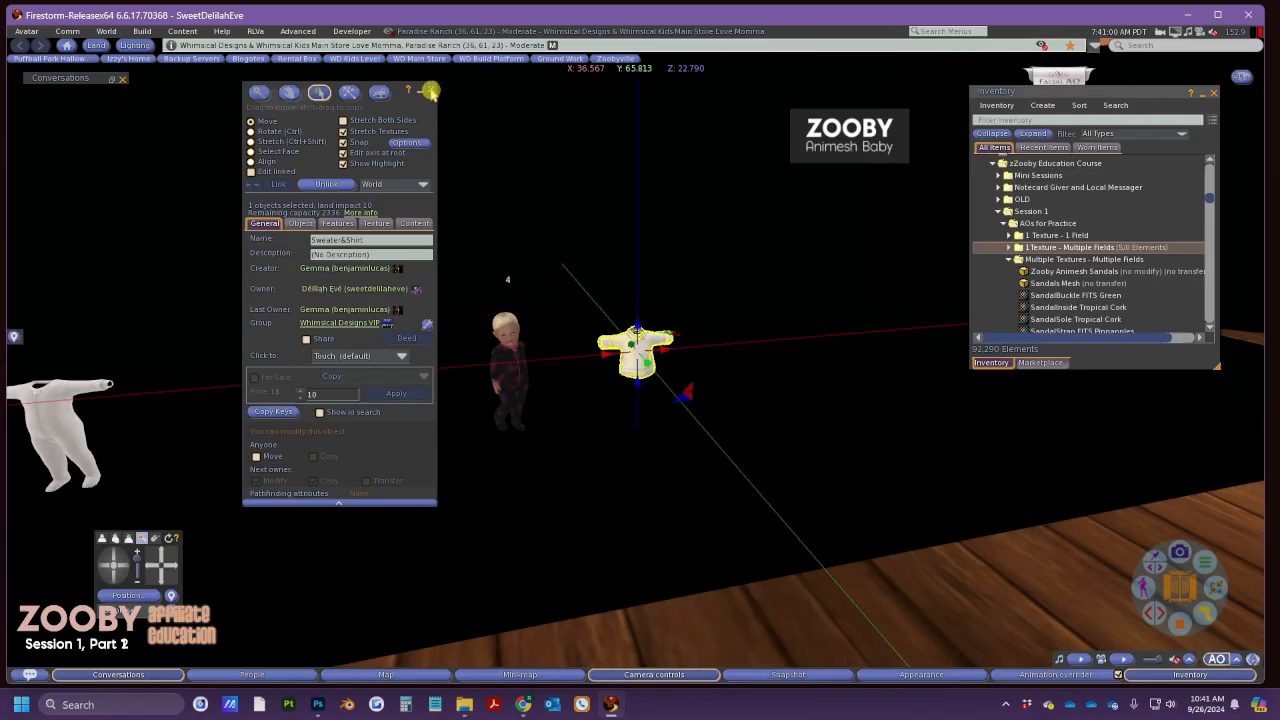
left_click(650, 362)
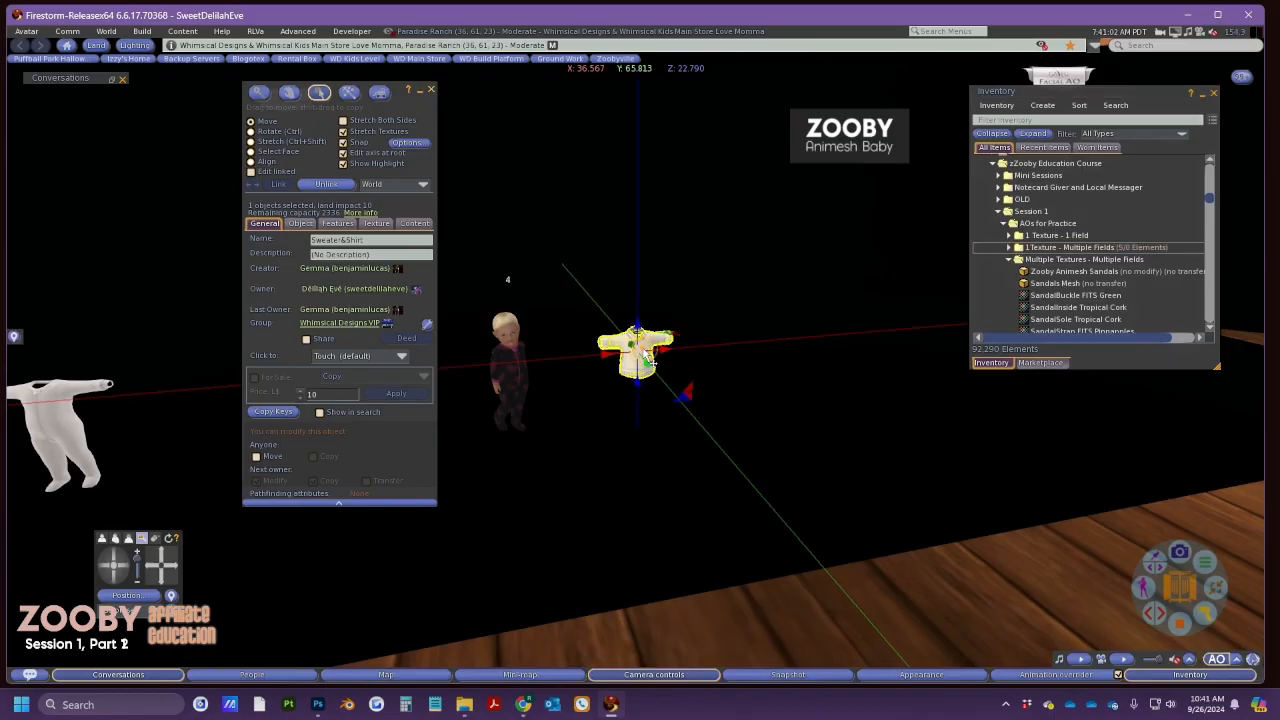
key("Delete")
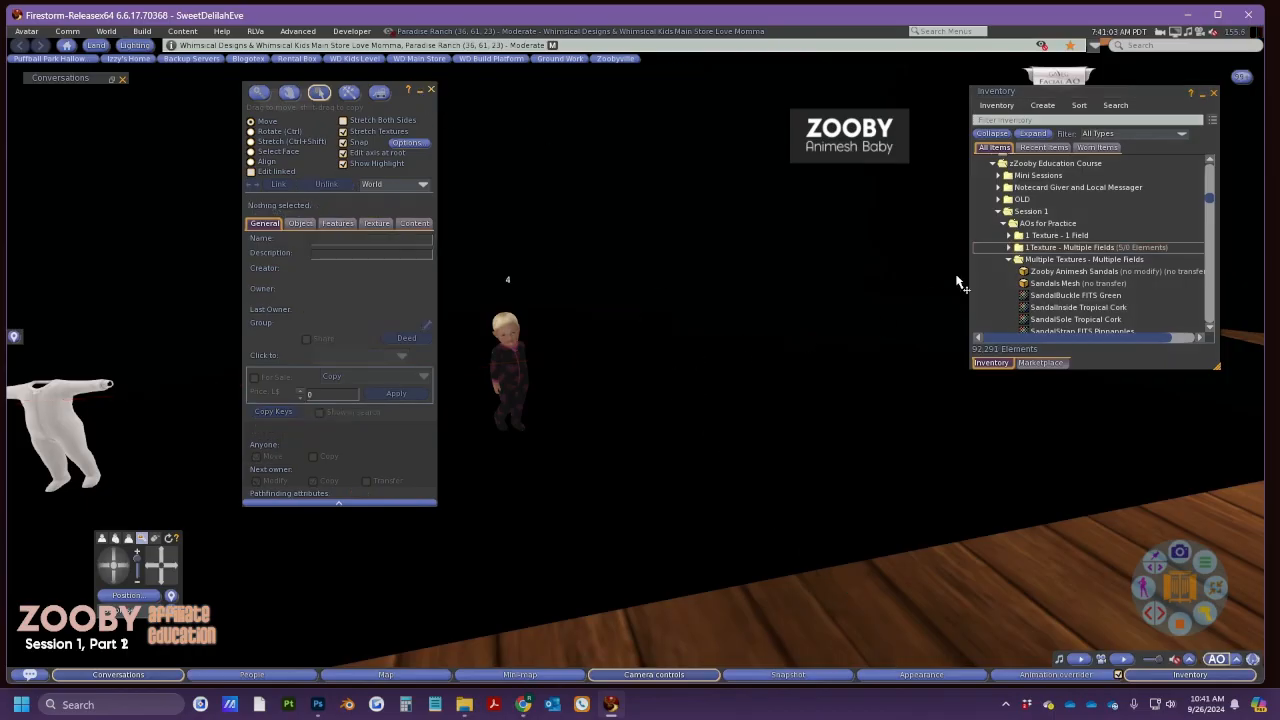
Rez the Sandals Mesh from Multiple Textures - Multiple Fields and raise it up
left_click(1043, 285)
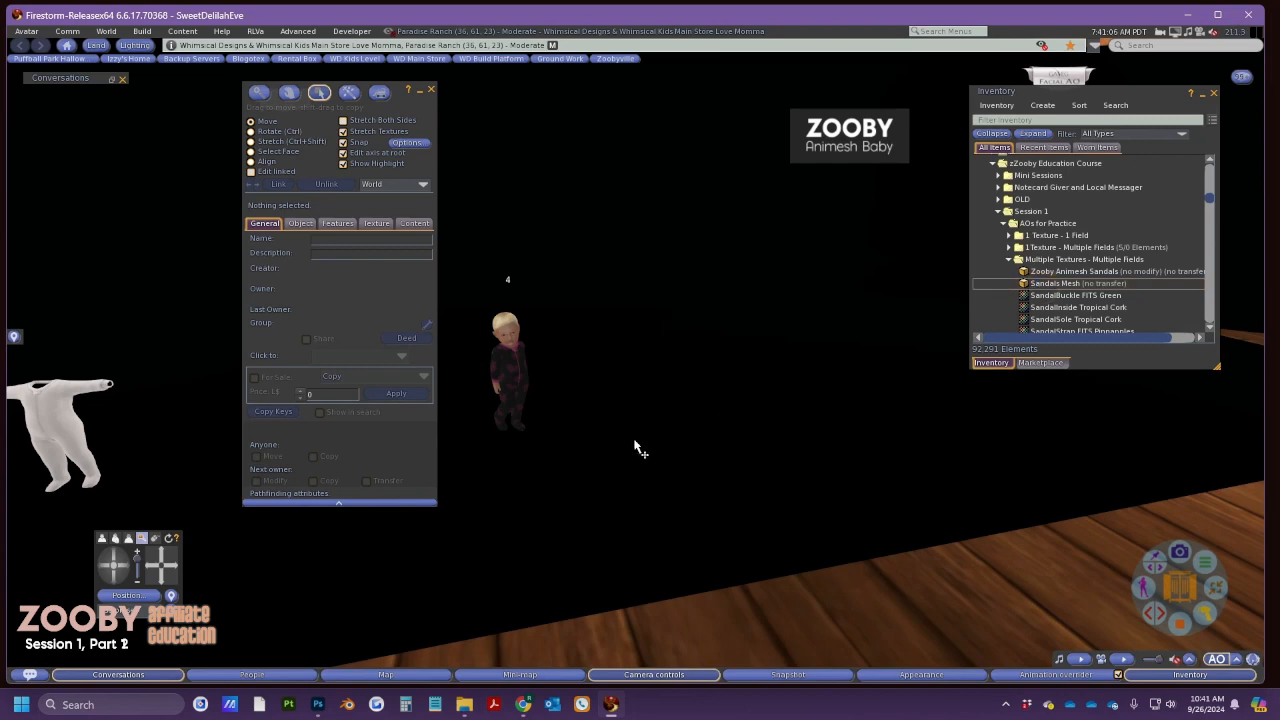
left_click_drag(637, 449, 633, 366)
scroll(640, 397, "up", 5)
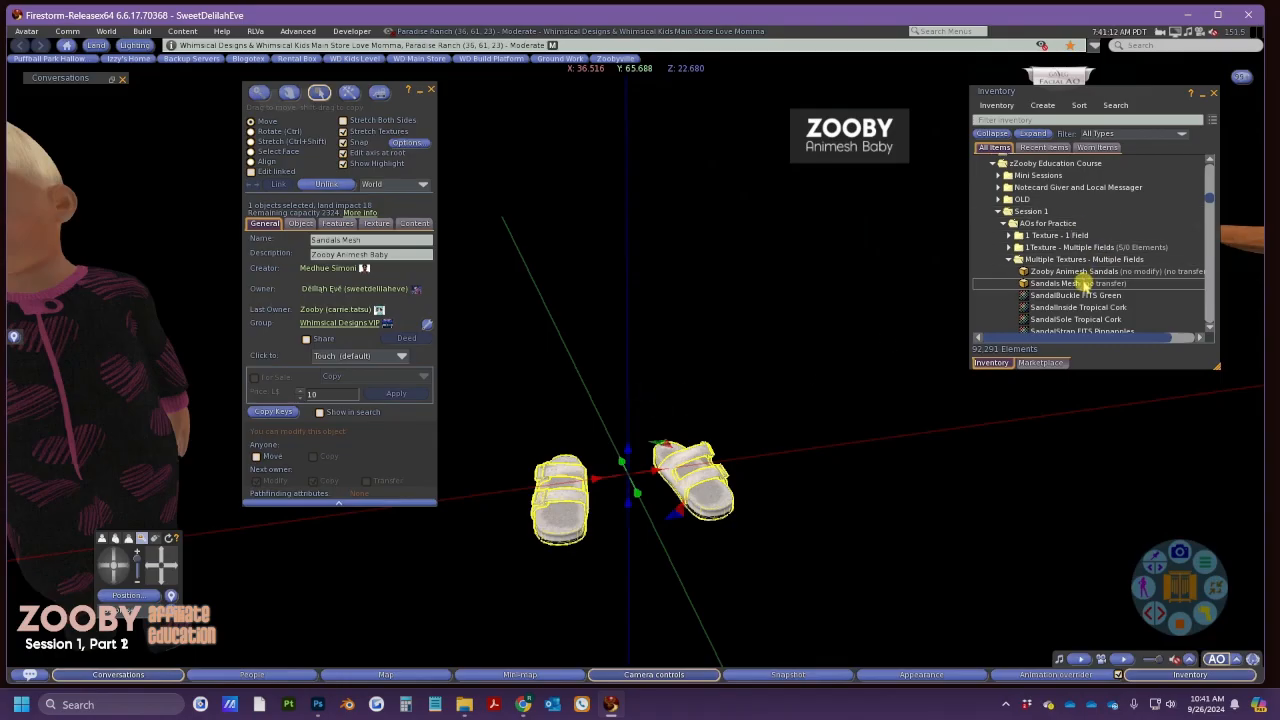
scroll(1082, 287, "down", 1)
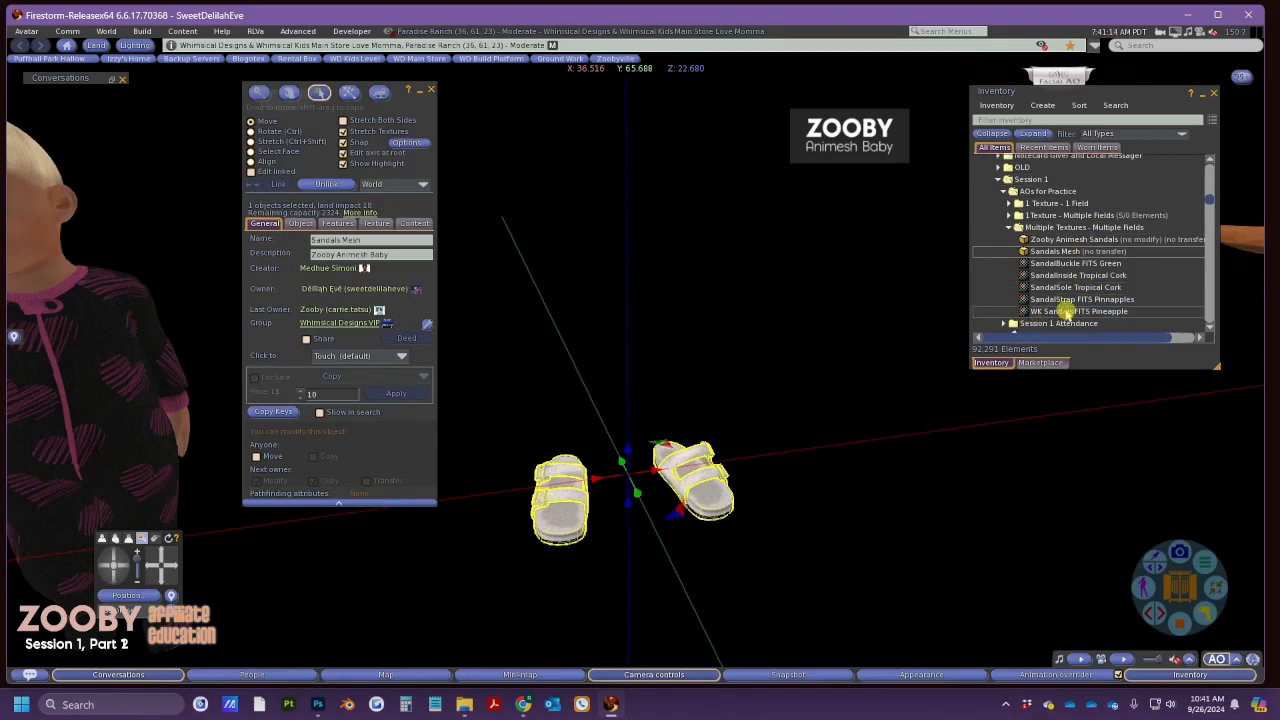
Open and spread out previews of Pineapple, Green buckle, Tropical Cork inside and sole, and Pinnapples strap textures
double_click(1066, 311)
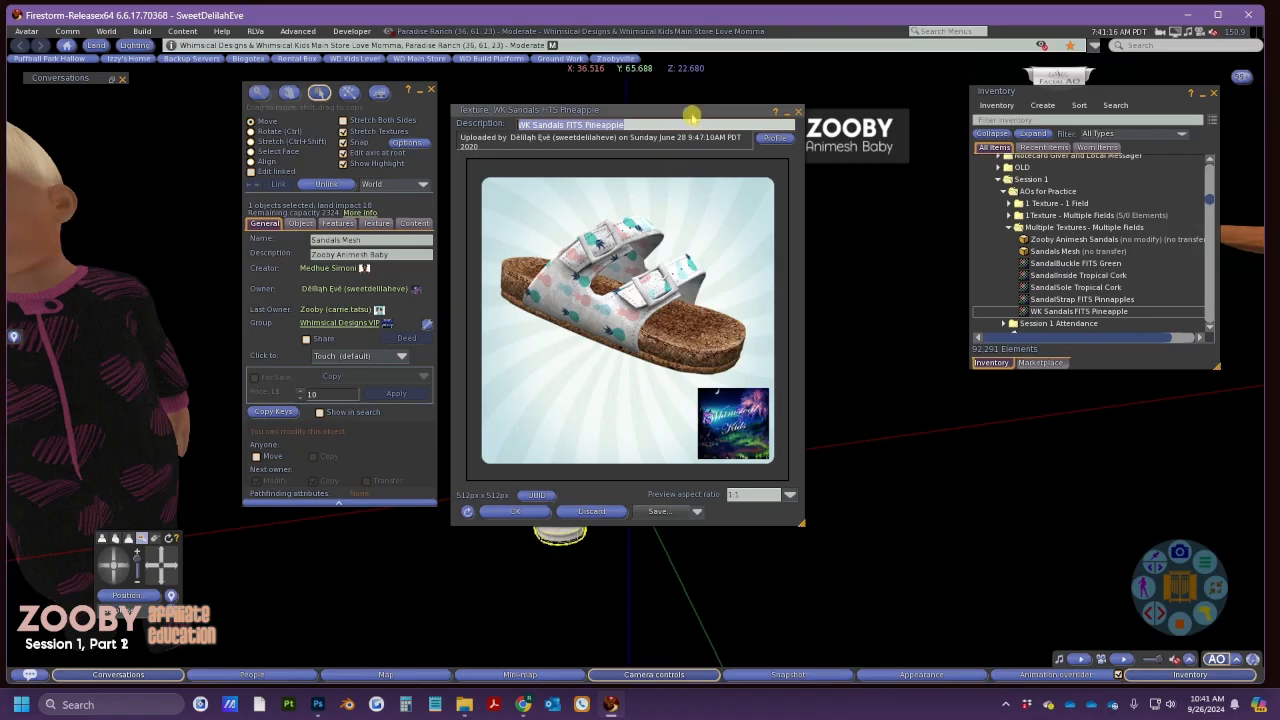
left_click_drag(688, 110, 246, 45)
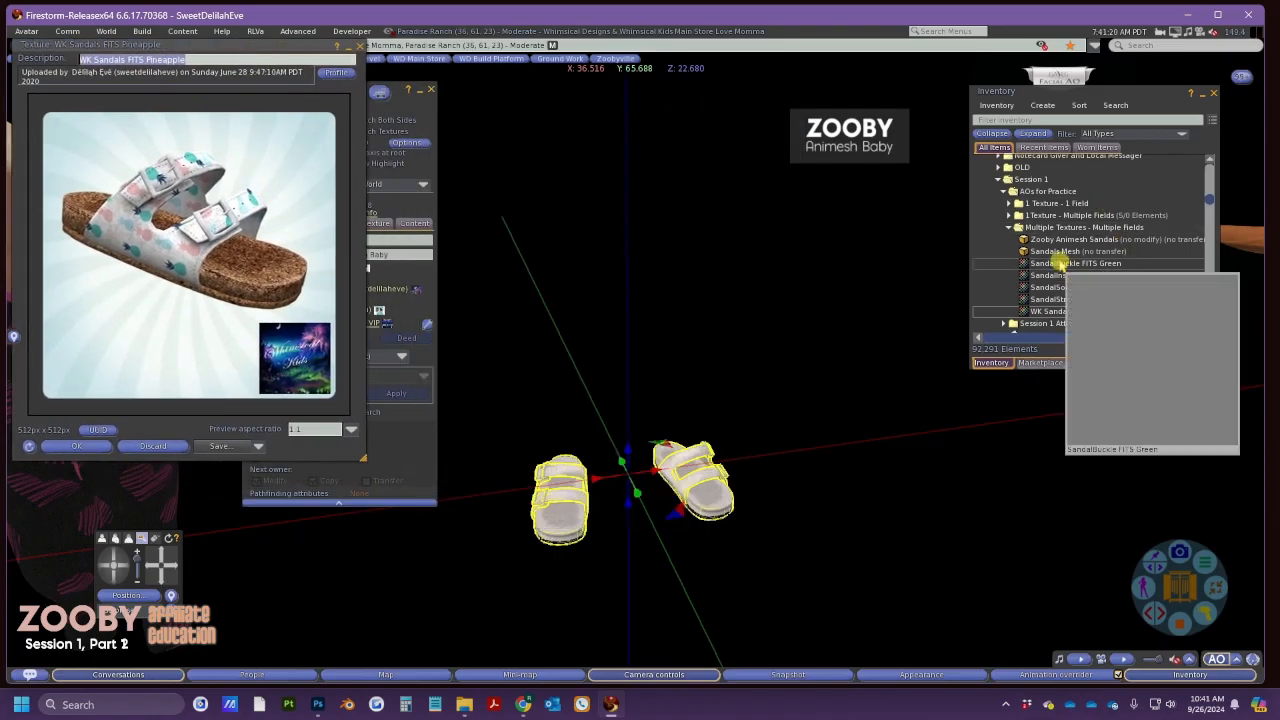
double_click(1060, 263)
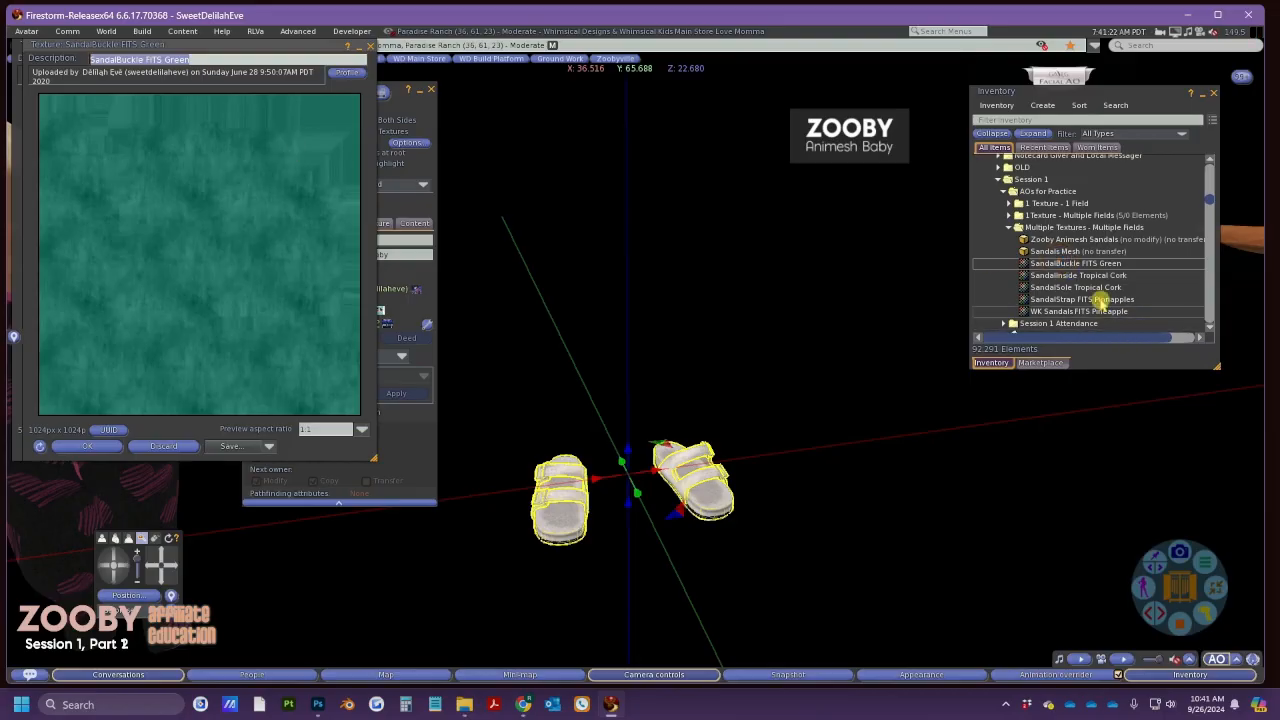
double_click(1060, 275)
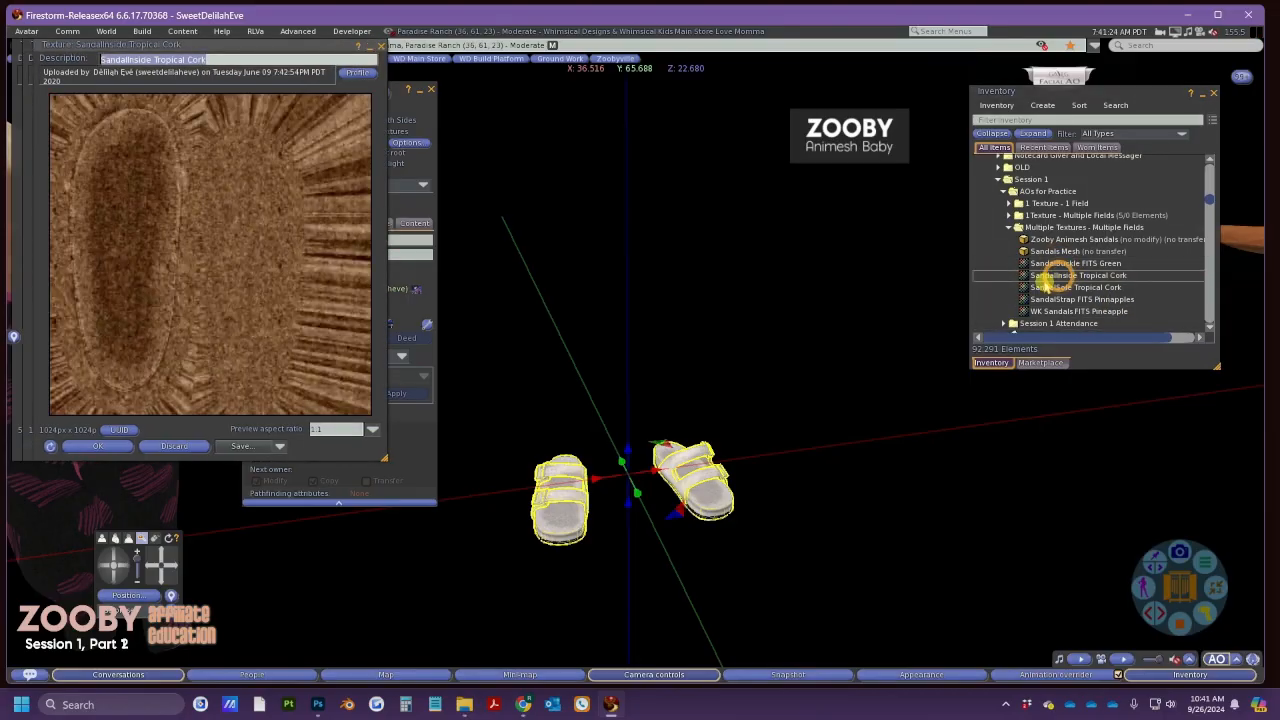
left_click_drag(286, 46, 590, 47)
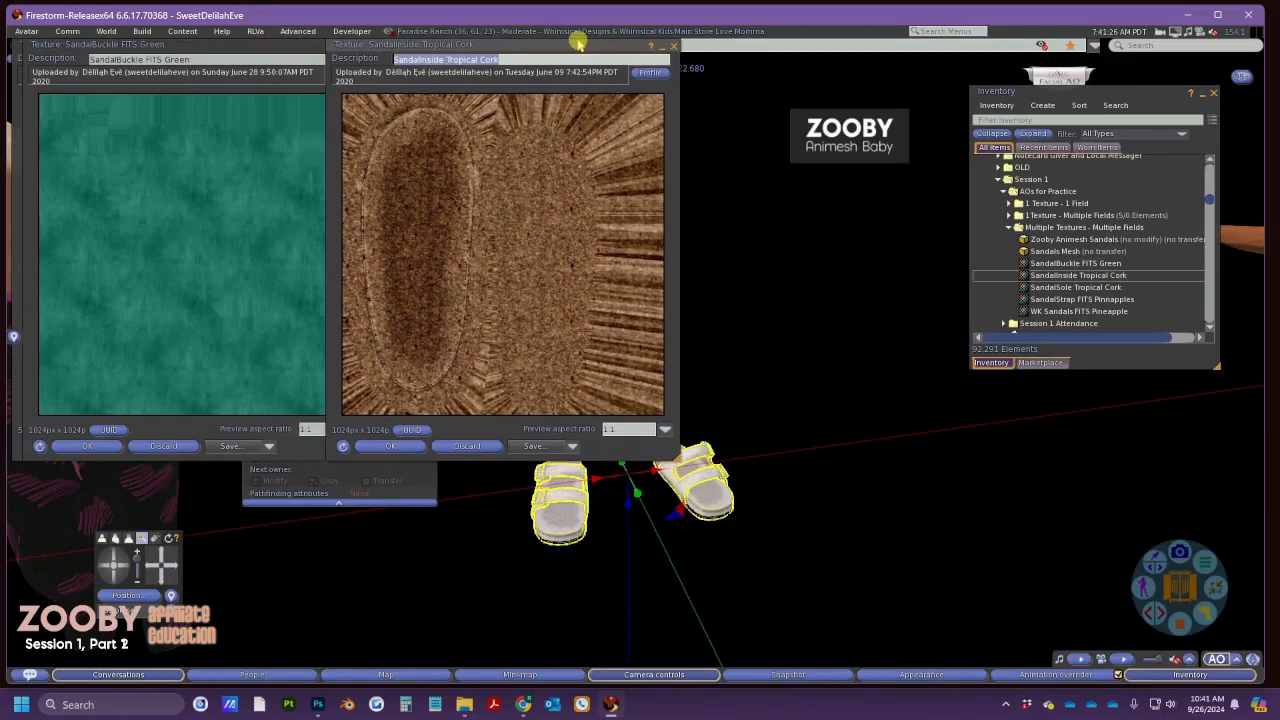
double_click(1080, 287)
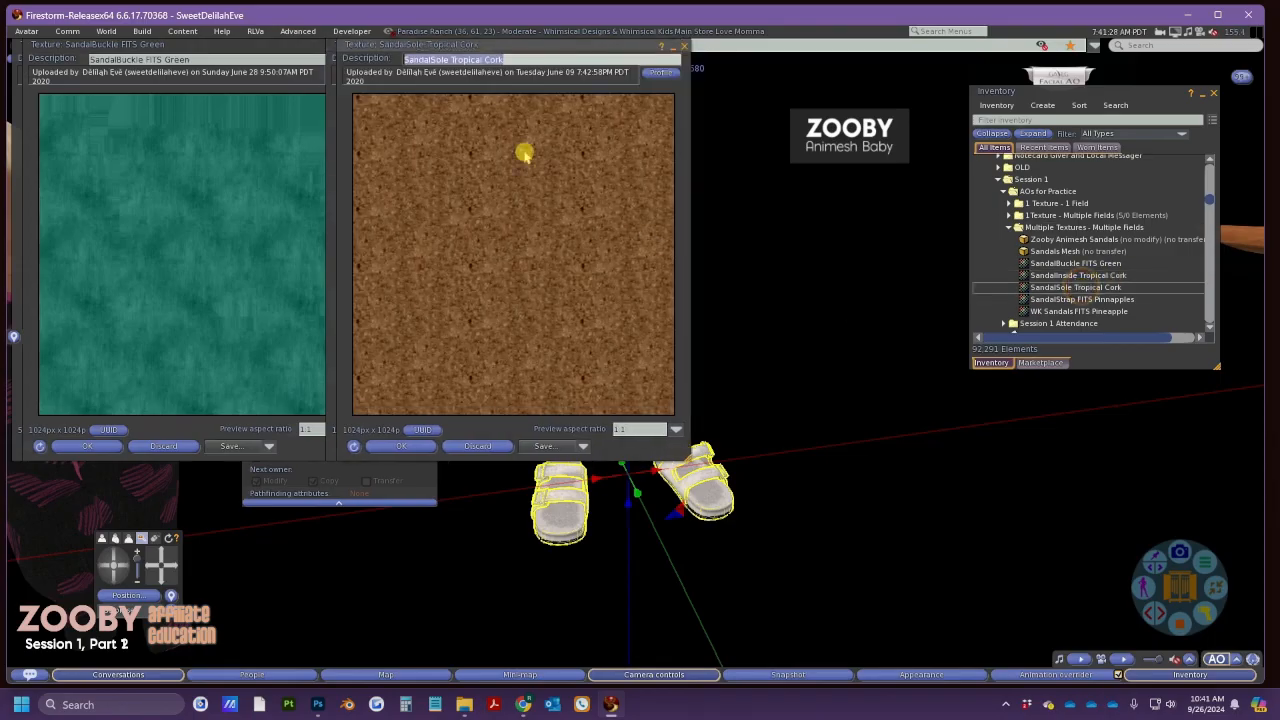
left_click_drag(476, 46, 740, 47)
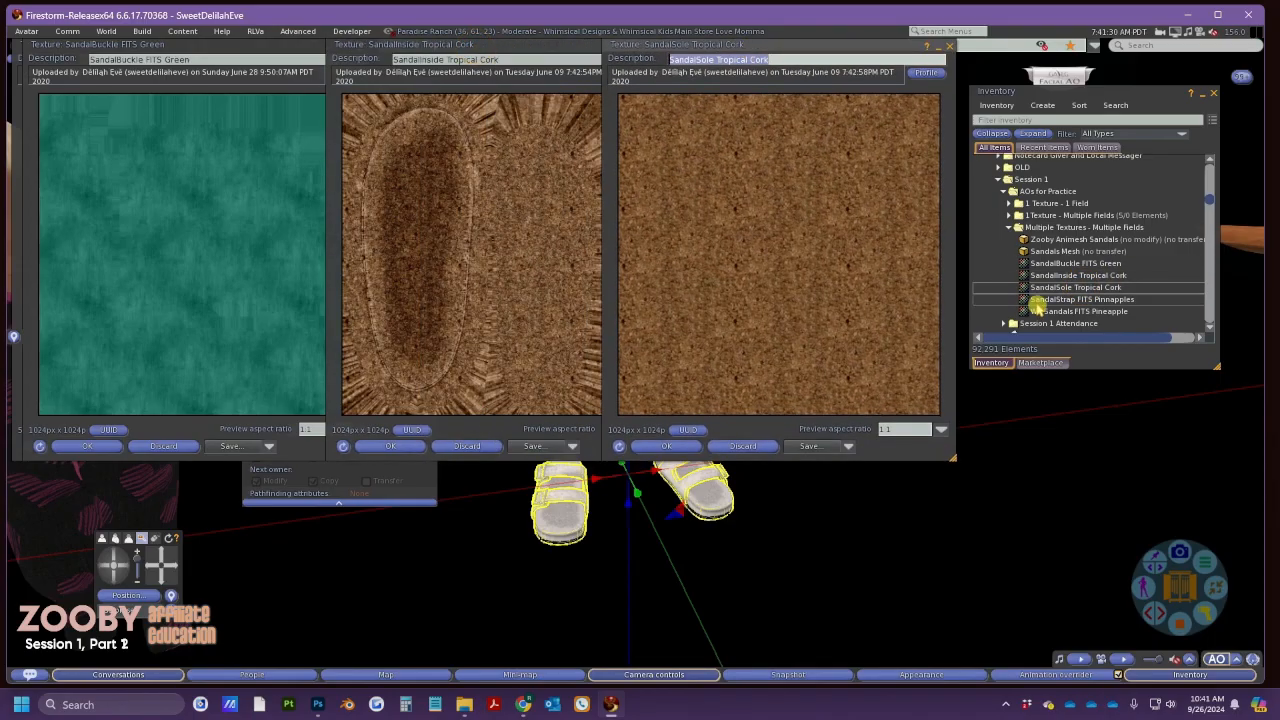
double_click(1058, 299)
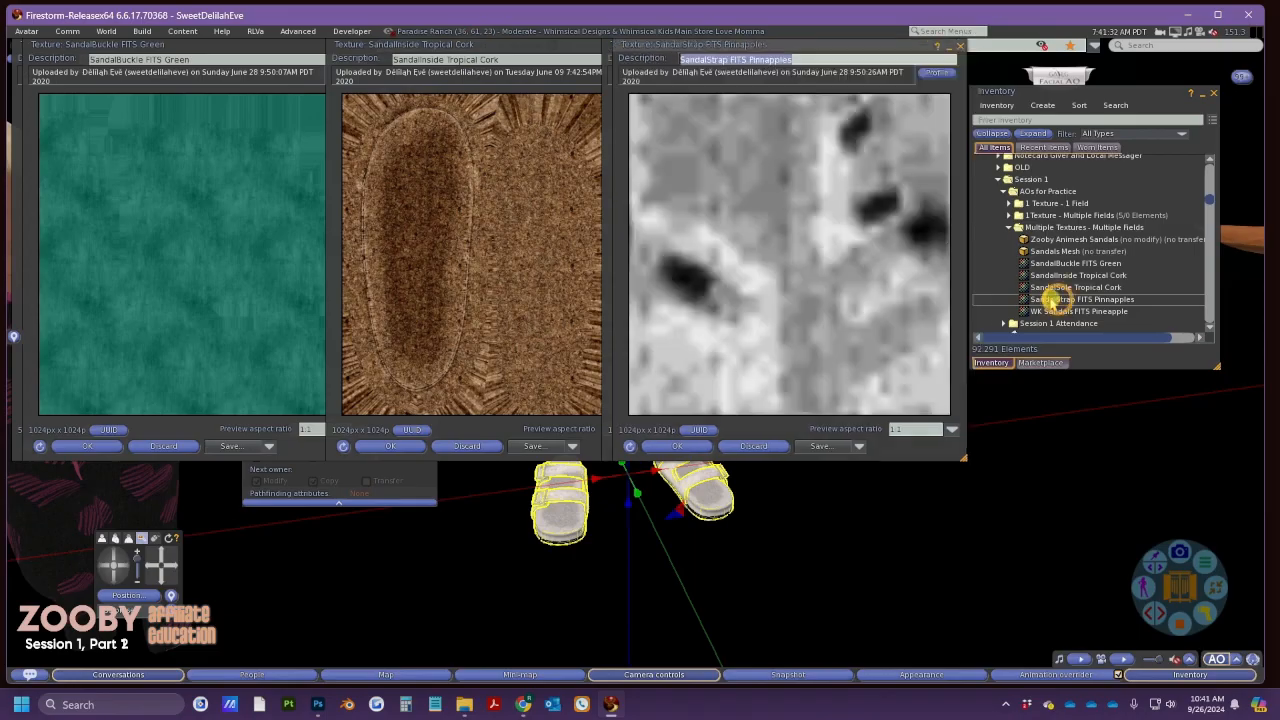
left_click_drag(809, 49, 1080, 62)
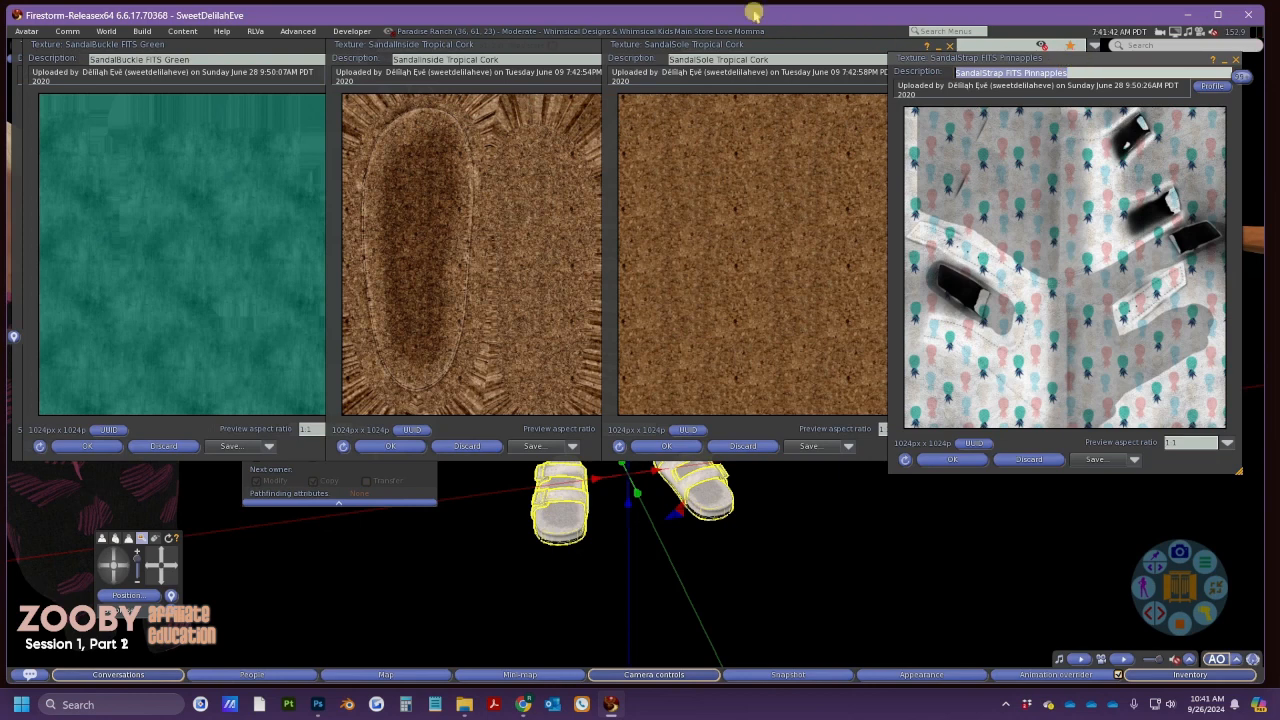
left_click_drag(247, 47, 646, 135)
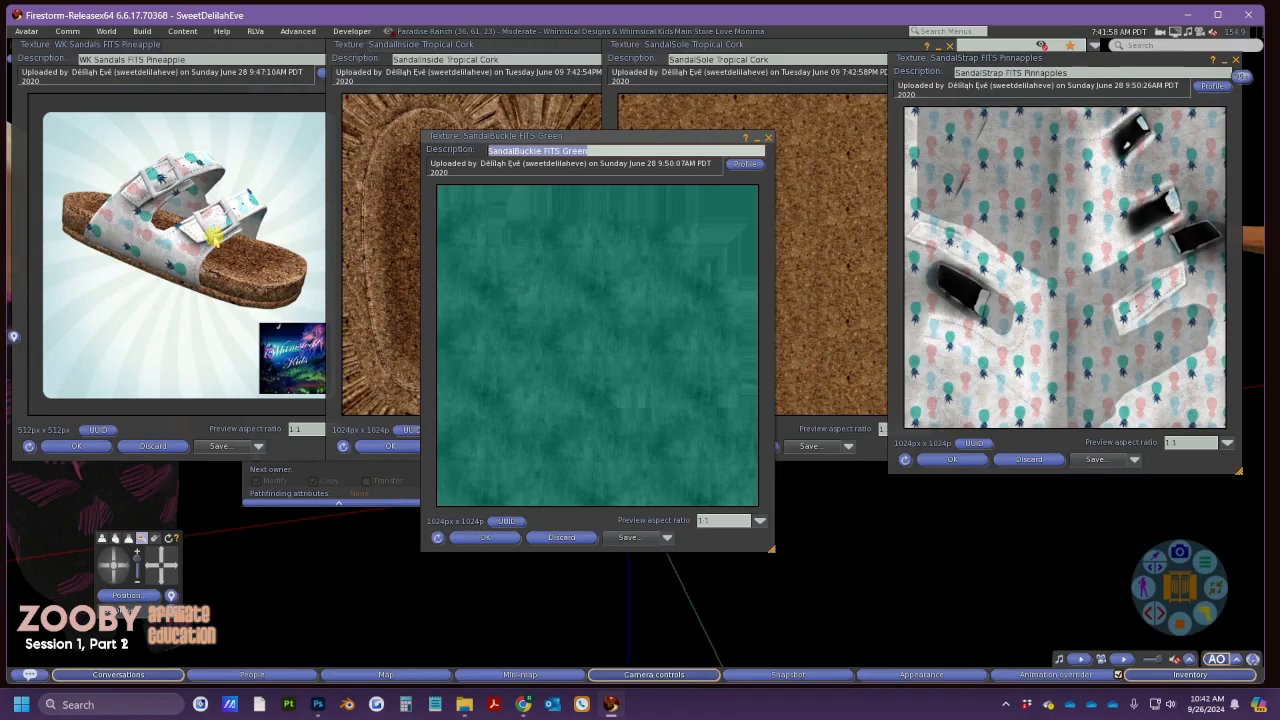
key("alt+Tab")
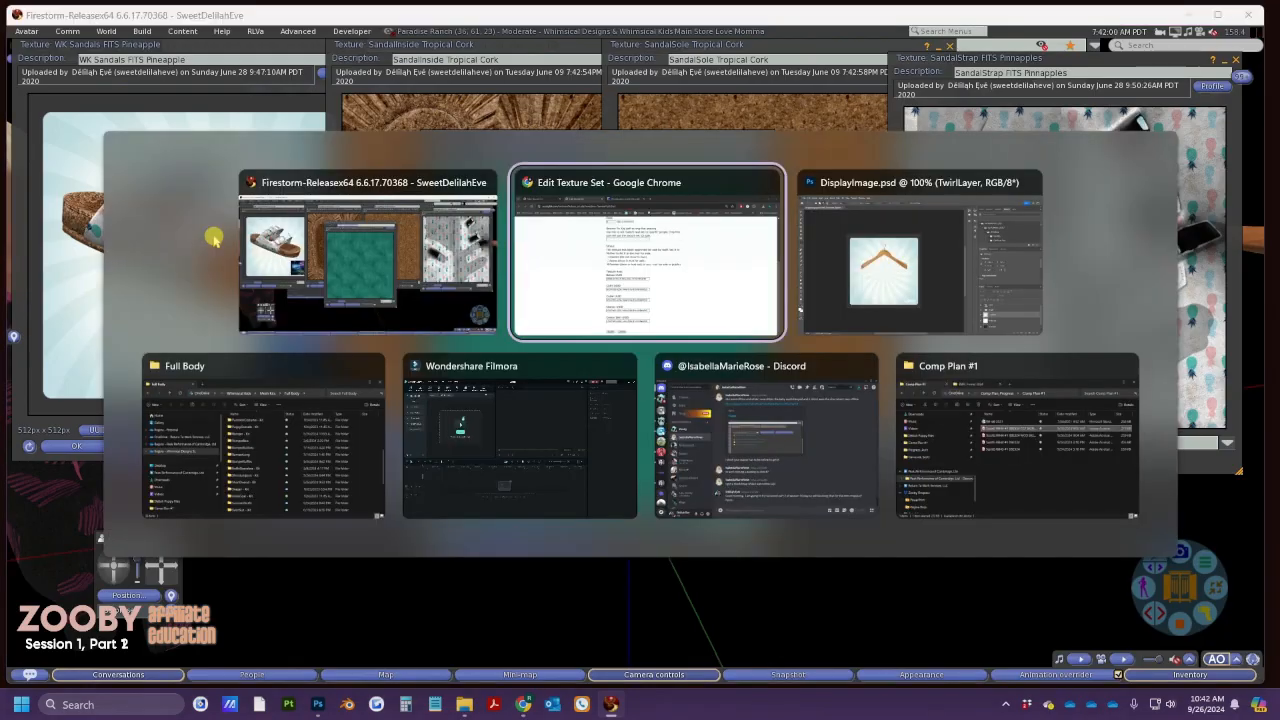
Close the sweater edit page and open the Sandals texture set form in a new tab
scroll(400, 343, "up", 5)
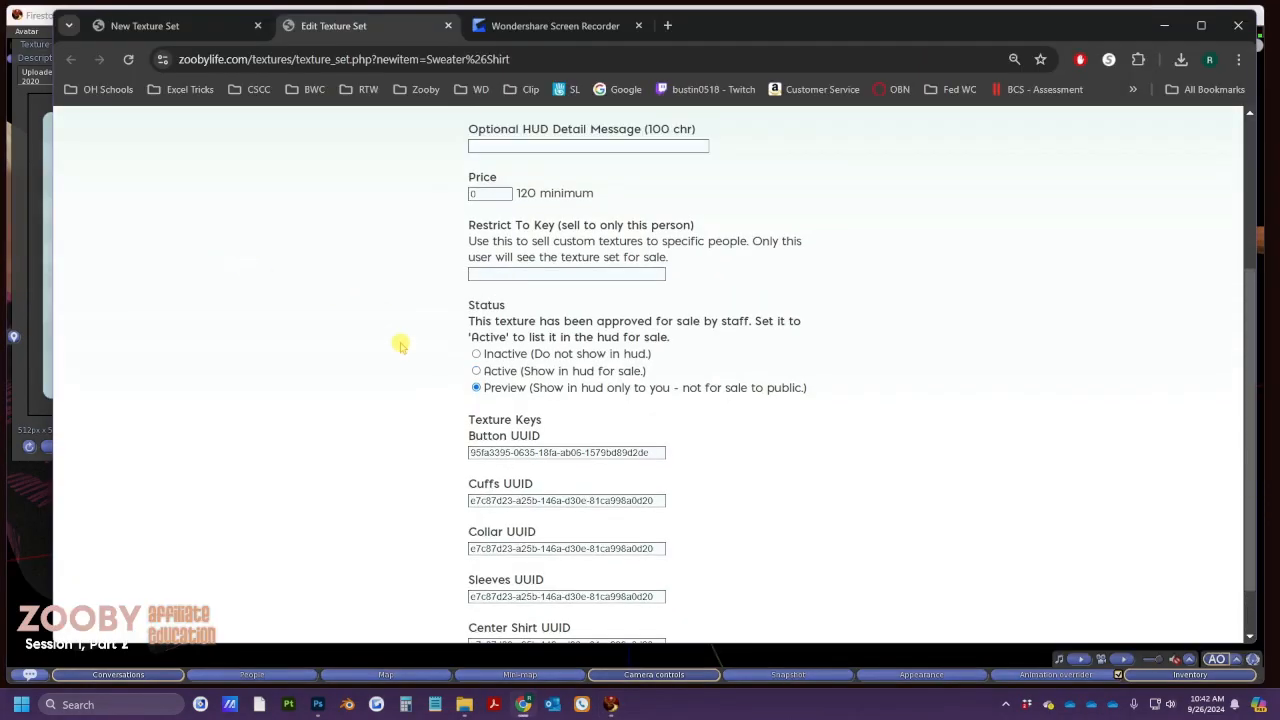
left_click(448, 25)
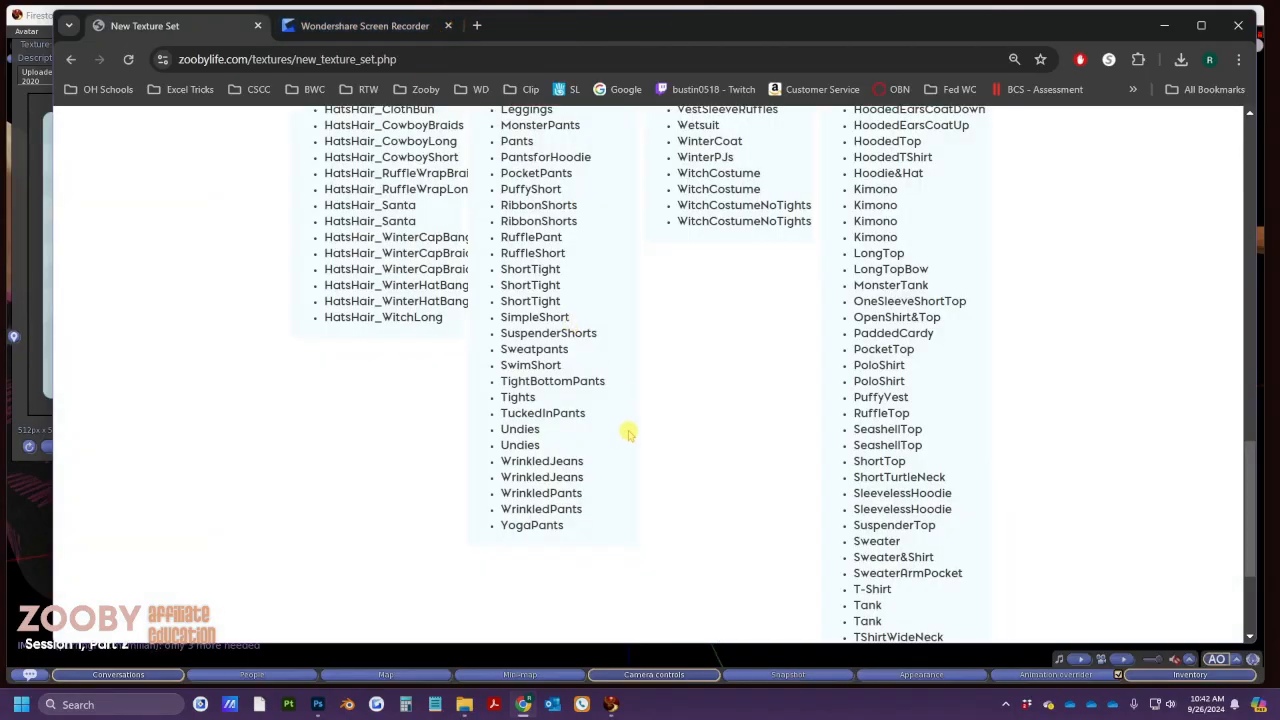
scroll(628, 432, "up", 6)
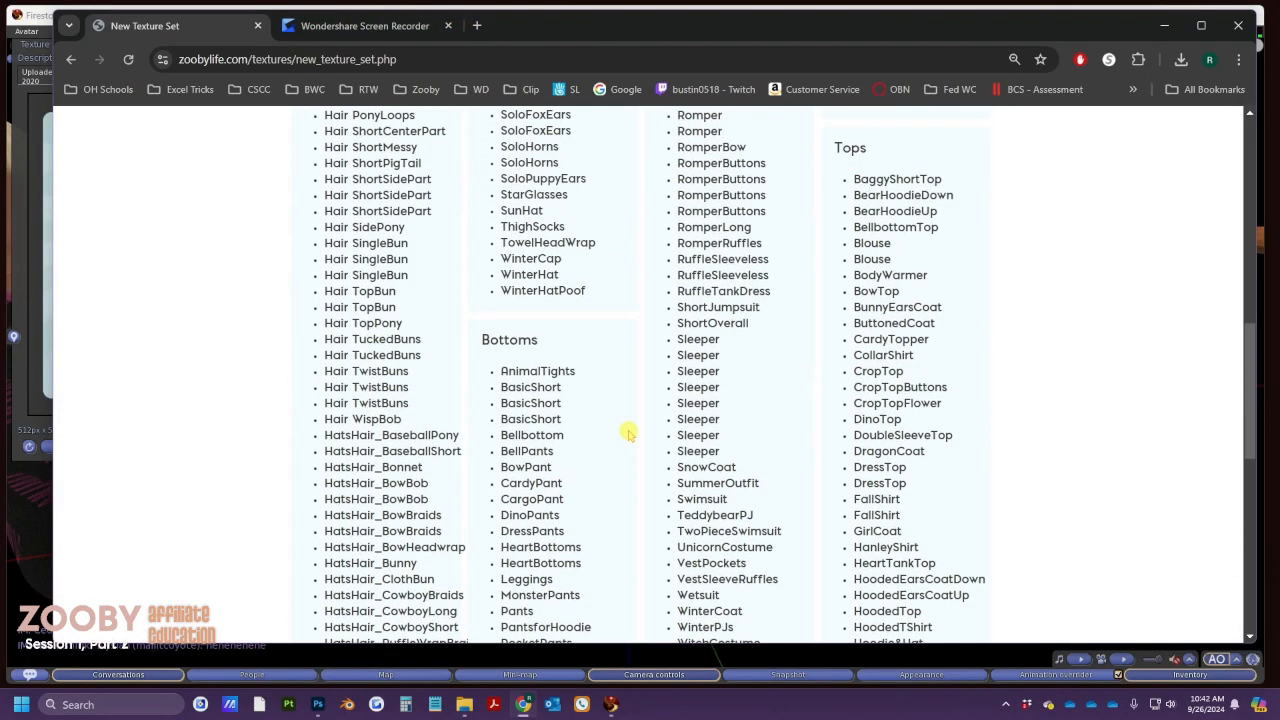
scroll(628, 432, "up", 3)
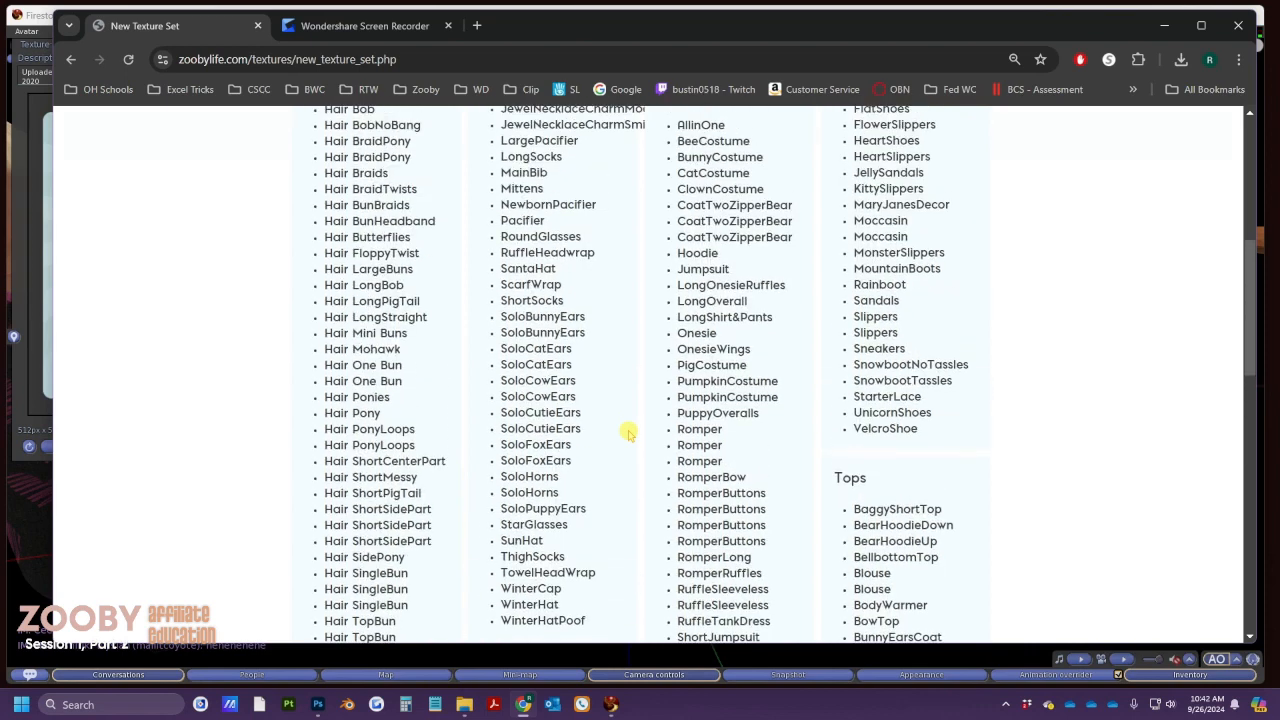
right_click(866, 303)
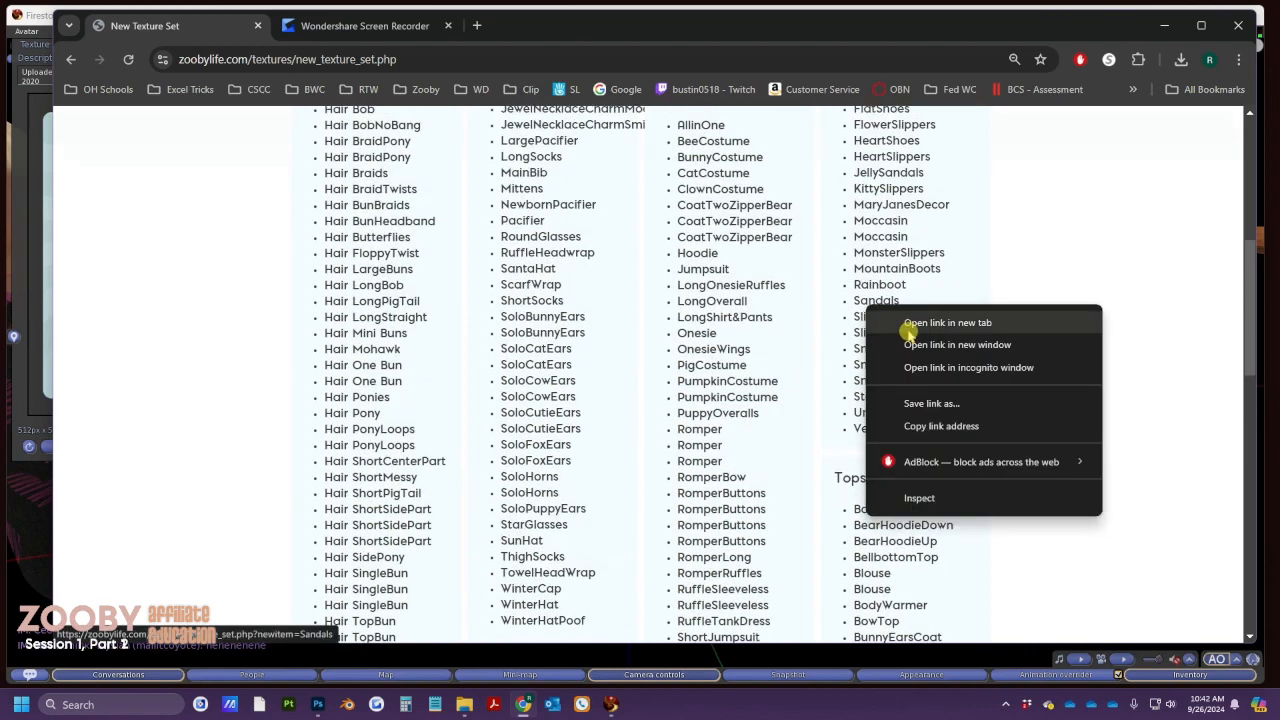
left_click(910, 322)
left_click(362, 24)
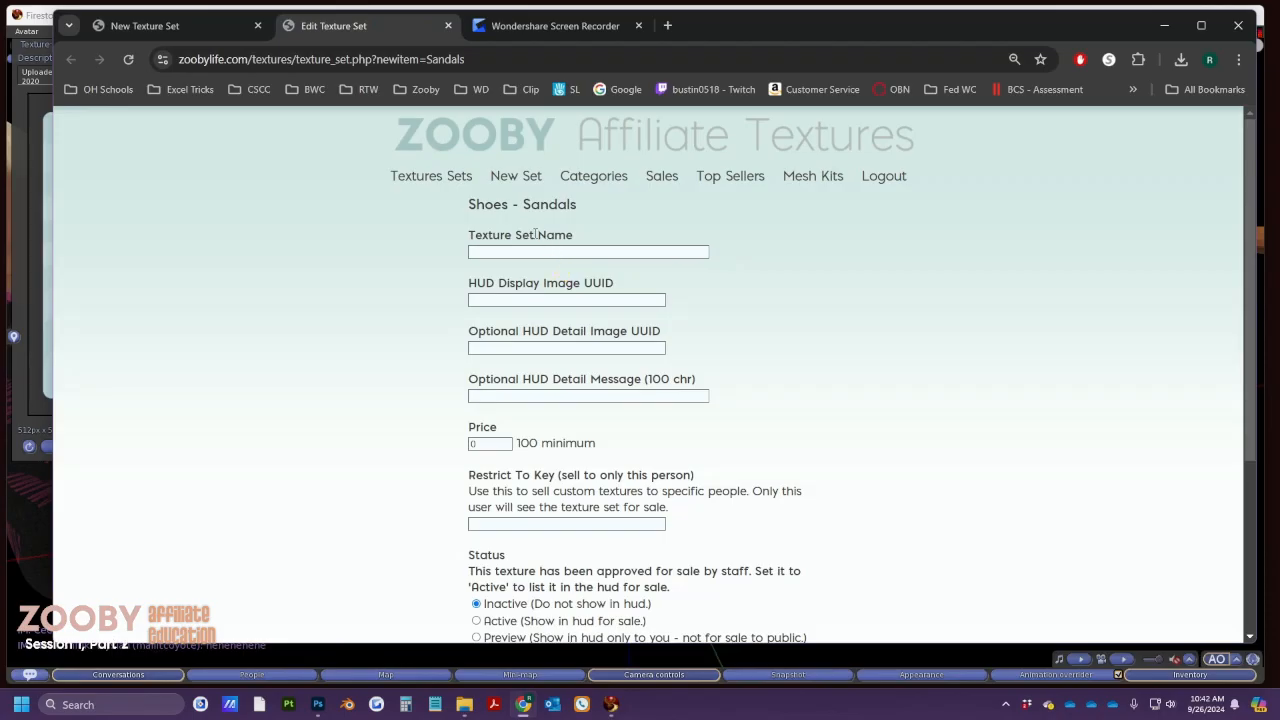
Set the Sandals set's status to Preview and select its price value
scroll(543, 385, "down", 3)
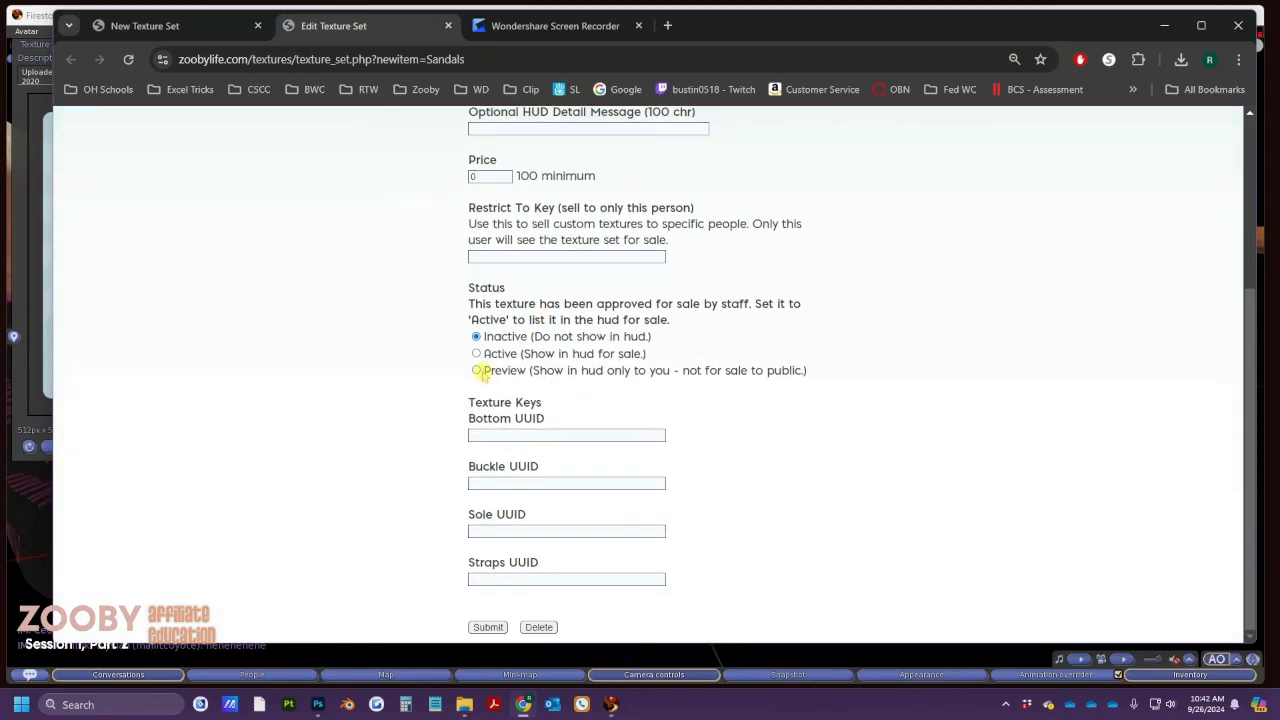
left_click(477, 370)
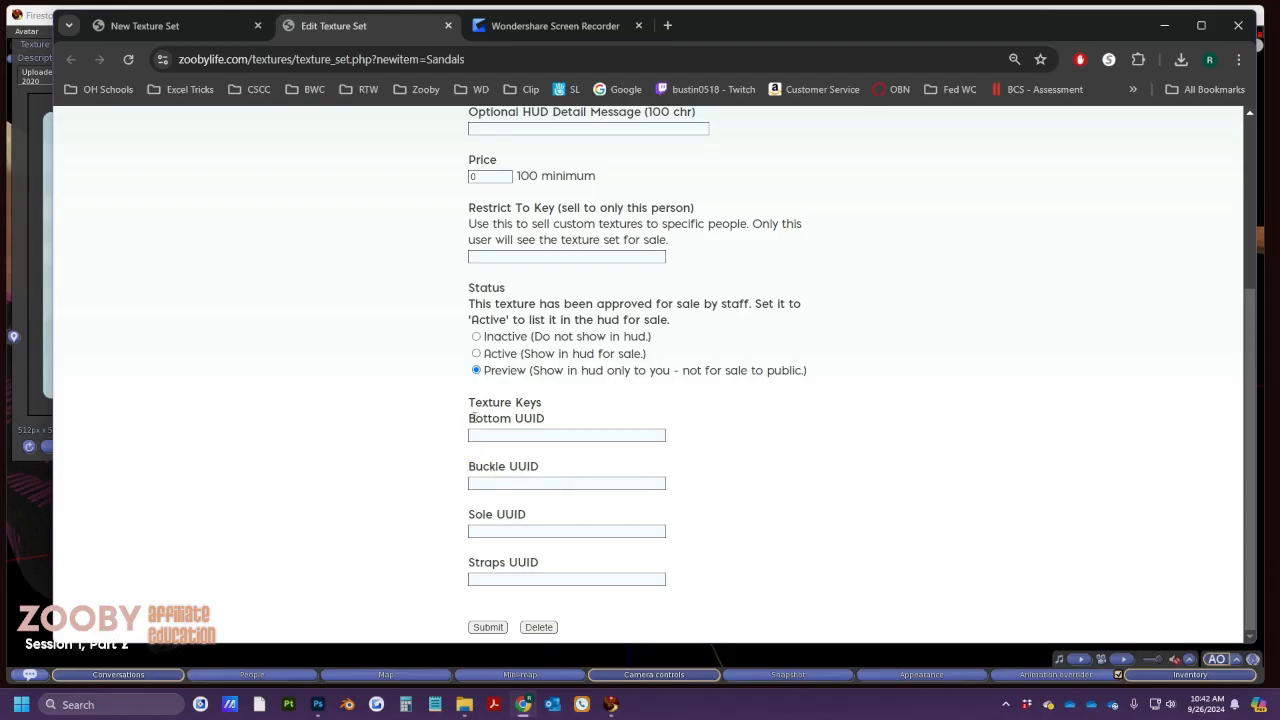
left_click(470, 420)
triple_click(468, 420)
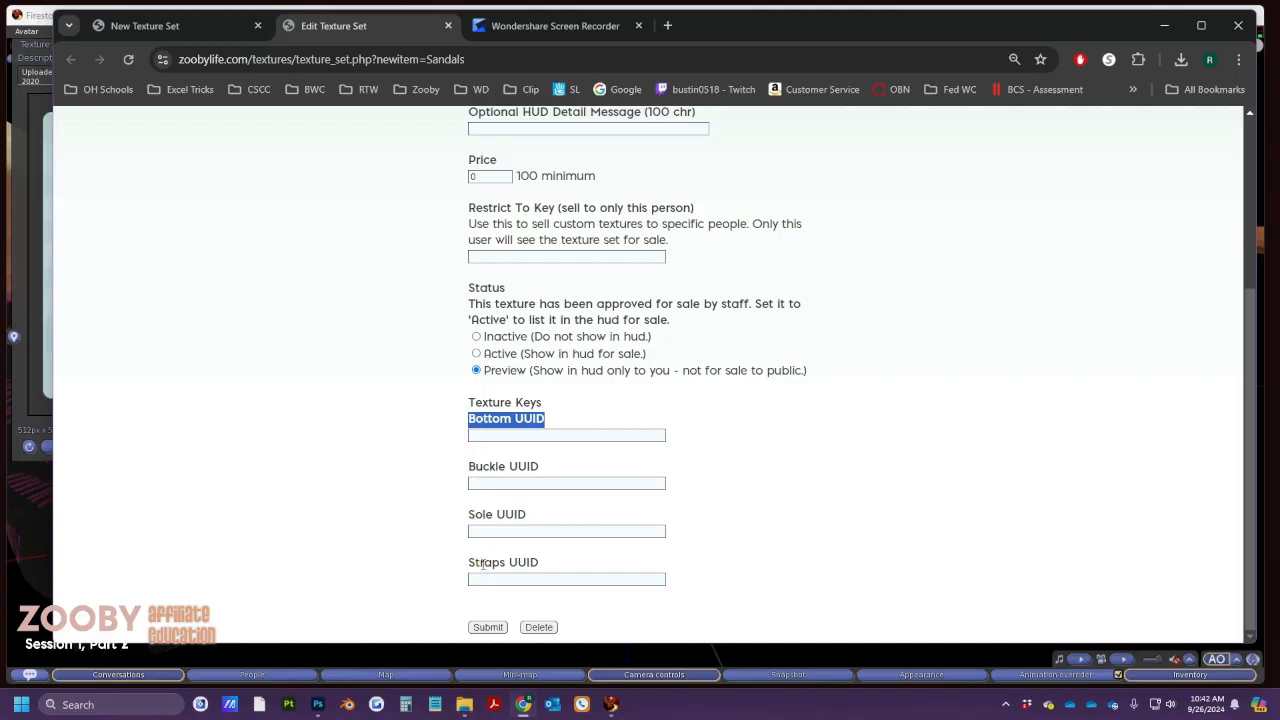
key("alt+Tab")
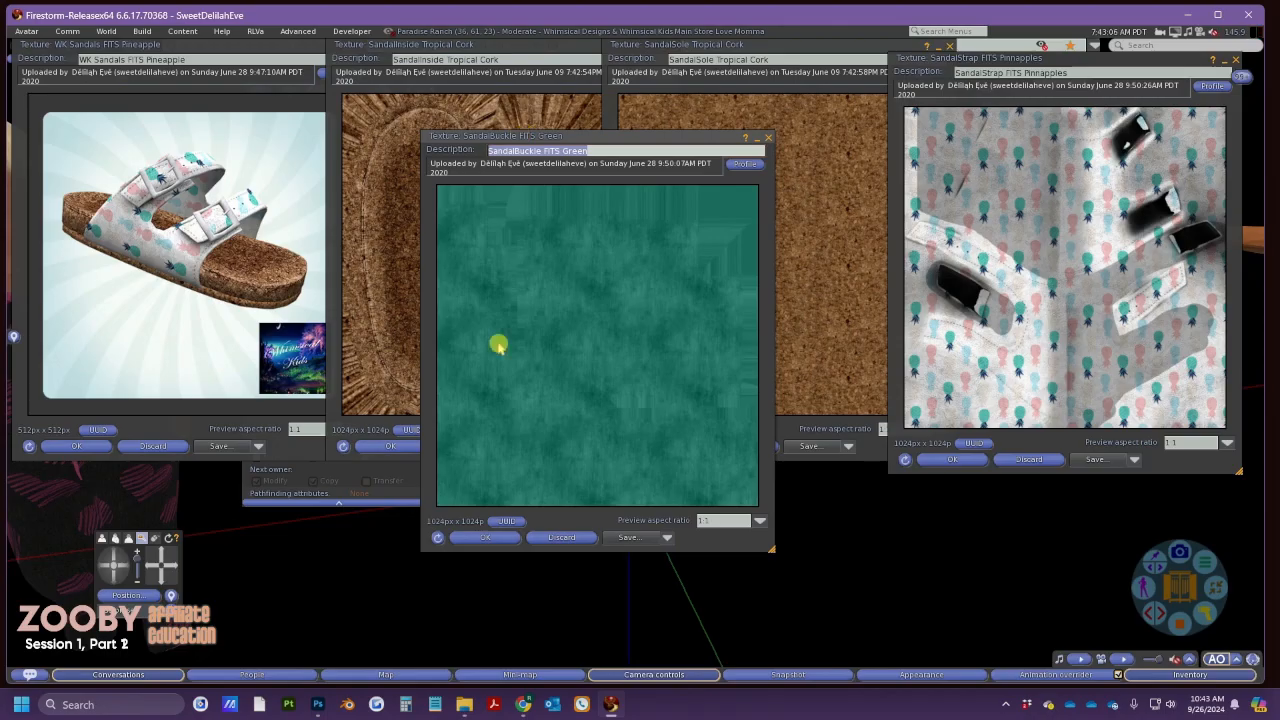
Paste the SandalBuckle texture's UUID into the Buckle UUID field and close that preview
left_click(510, 521)
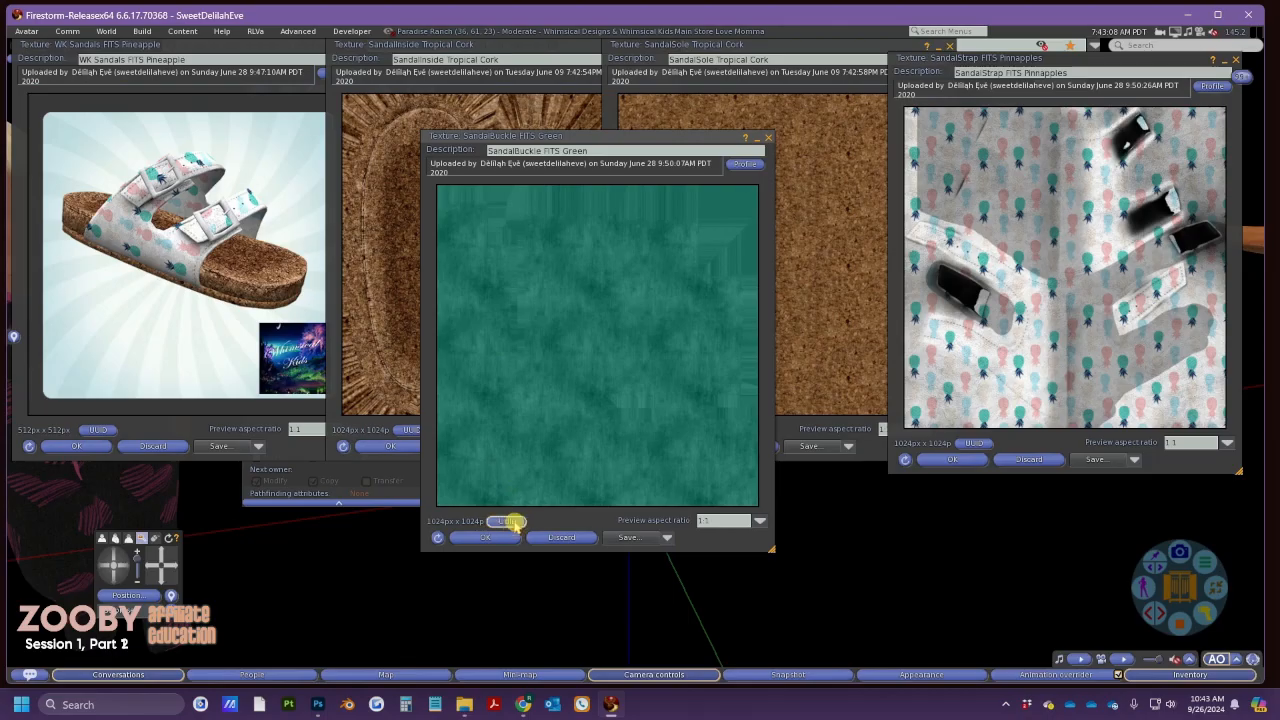
key("alt+Tab")
left_click(518, 438)
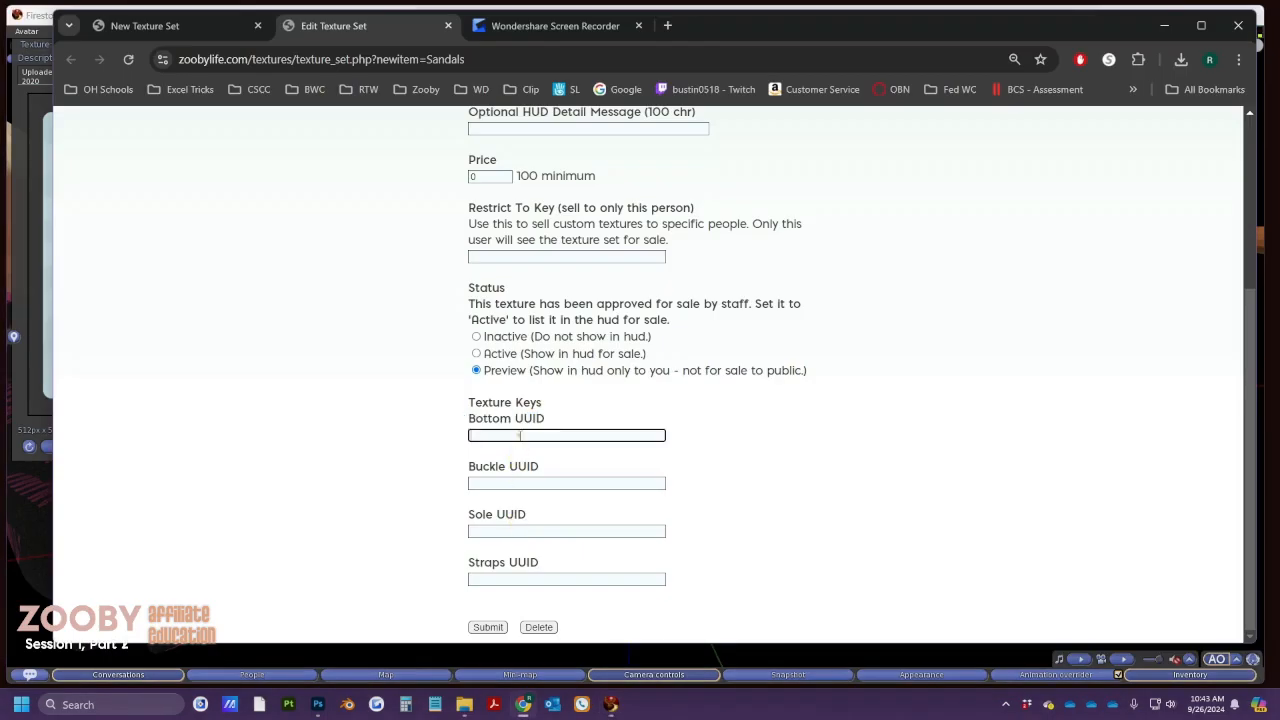
left_click(505, 482)
key("ctrl+v")
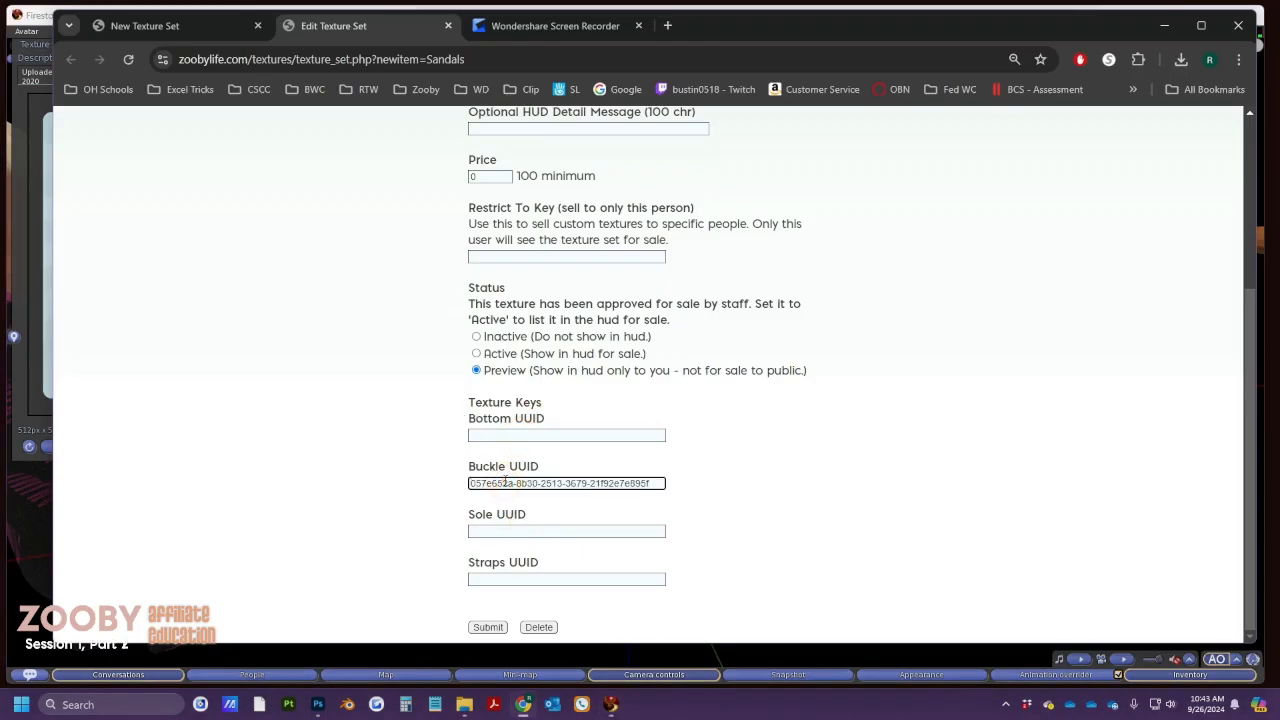
key("alt+Tab")
left_click(500, 536)
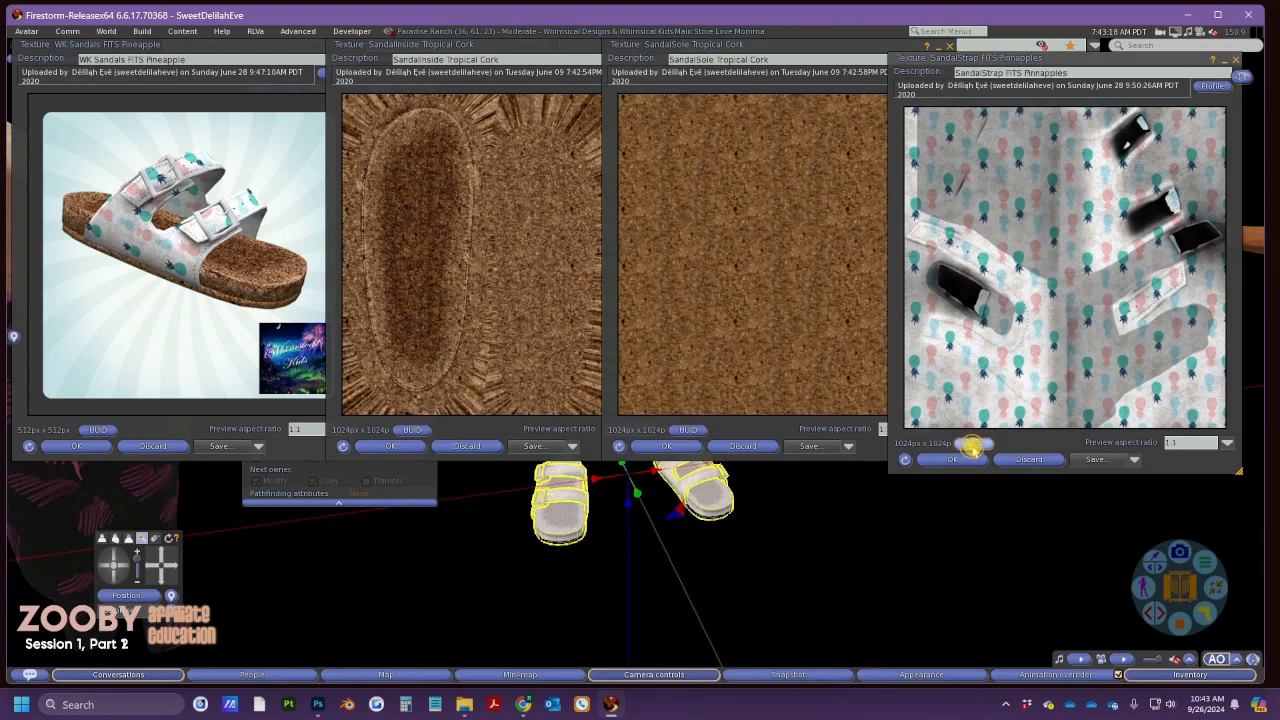
Paste the SandalStrap texture's UUID into the Straps UUID field and close that preview
key("alt+Tab")
left_click(572, 578)
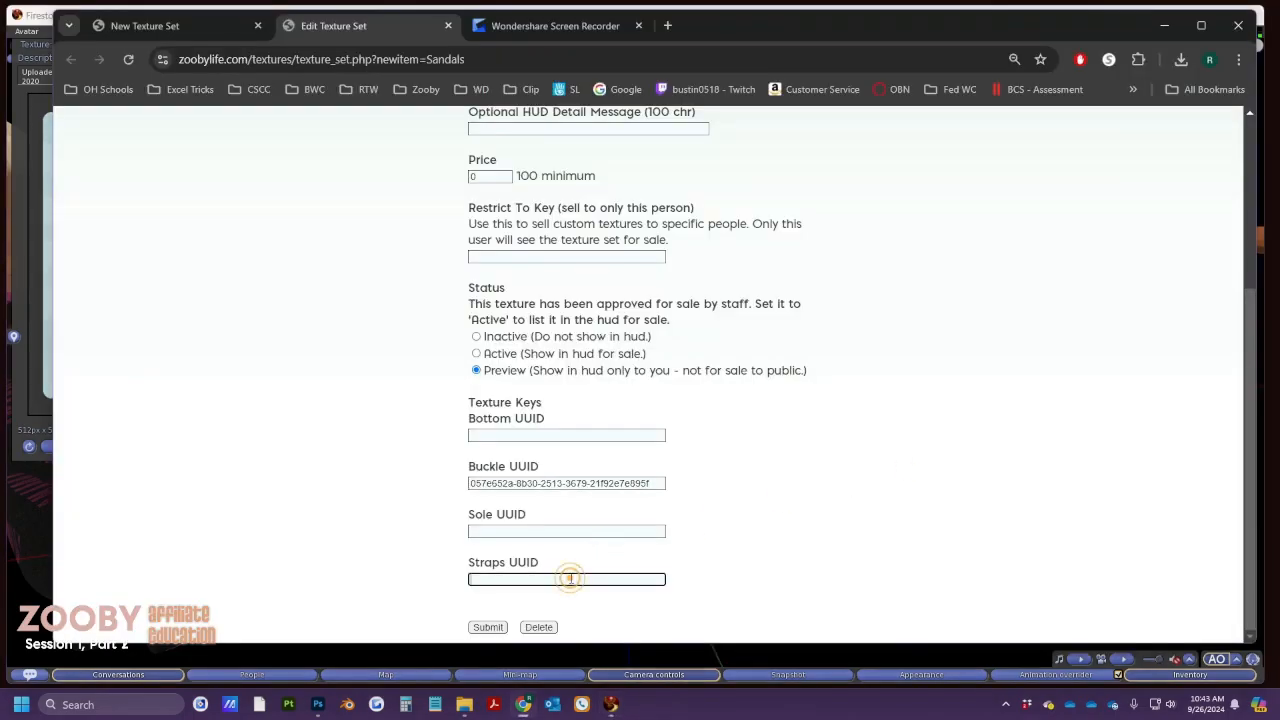
type("6686cdea-36db-5673-9ba3-148abf8b28af")
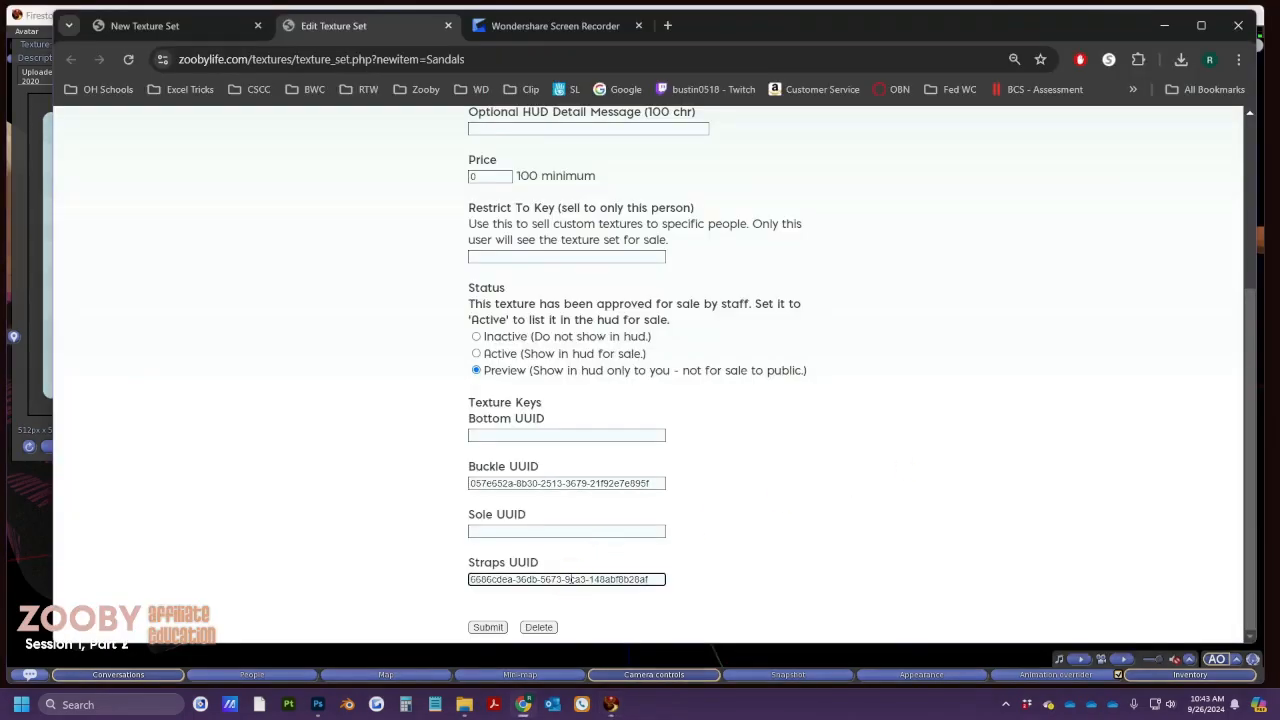
key("alt+Tab")
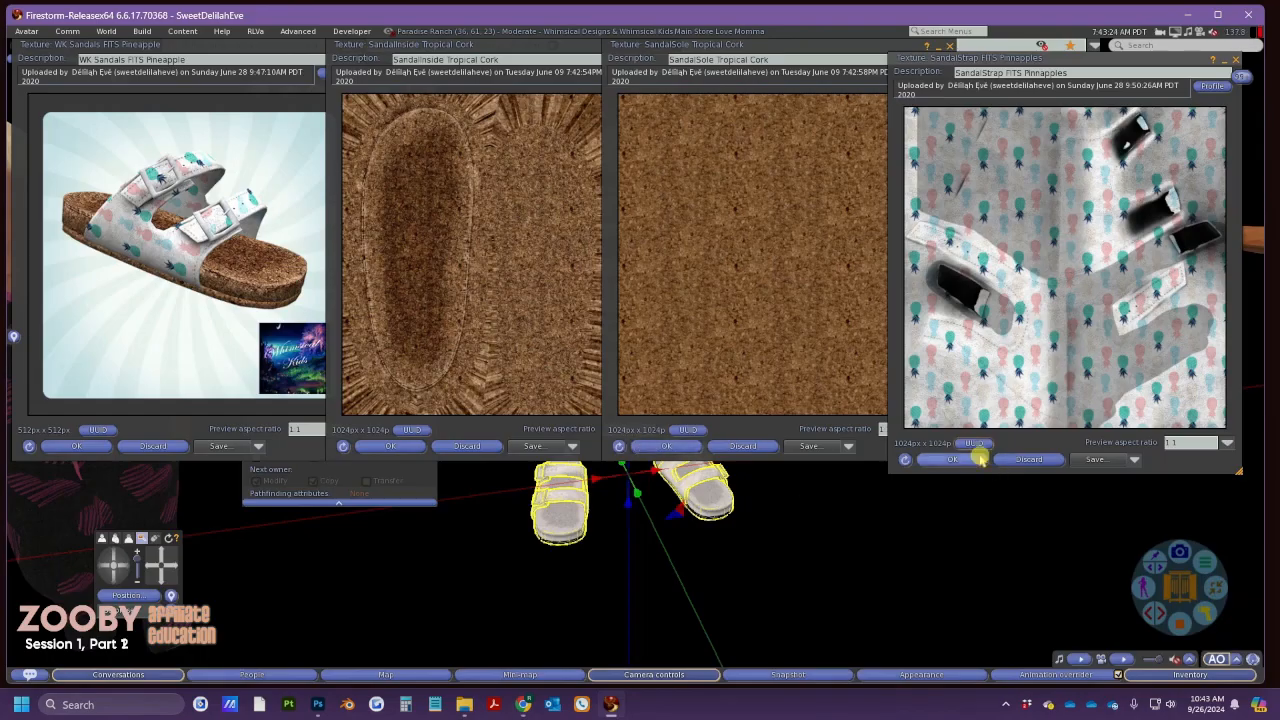
left_click(963, 452)
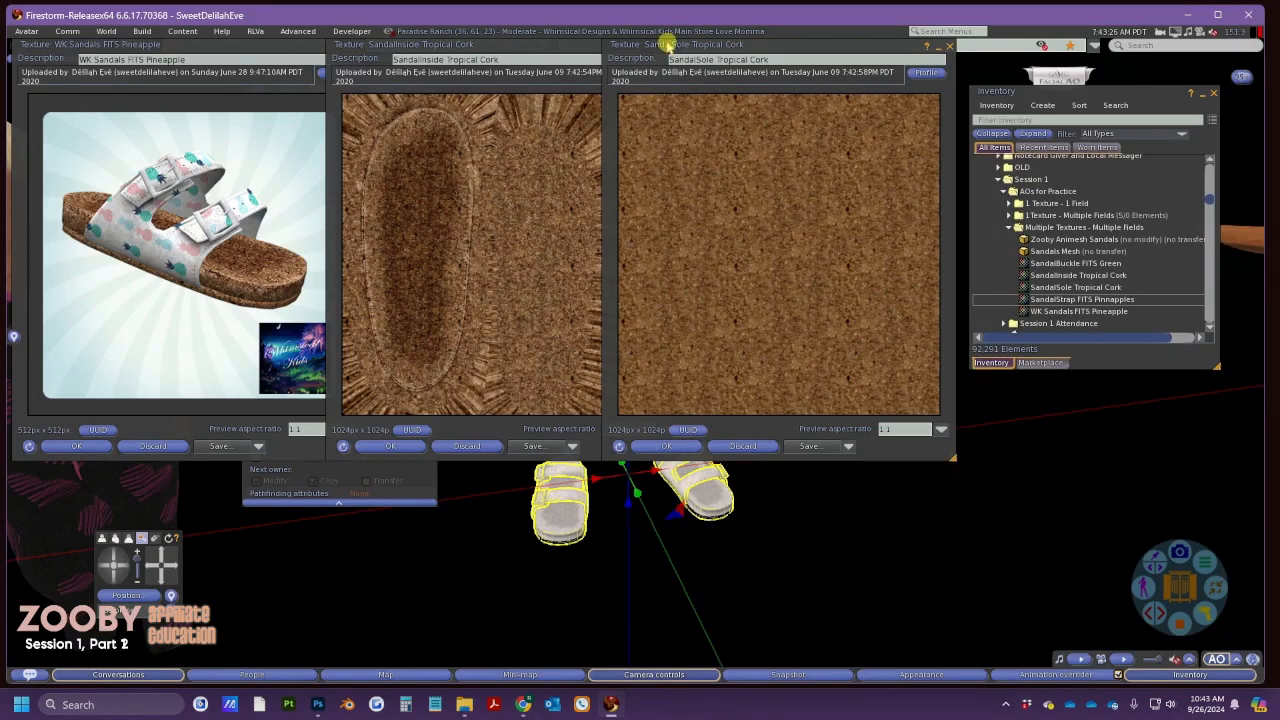
Paste the SandalInside texture's UUID (be509823…) into the Sole UUID field
left_click_drag(666, 44, 745, 48)
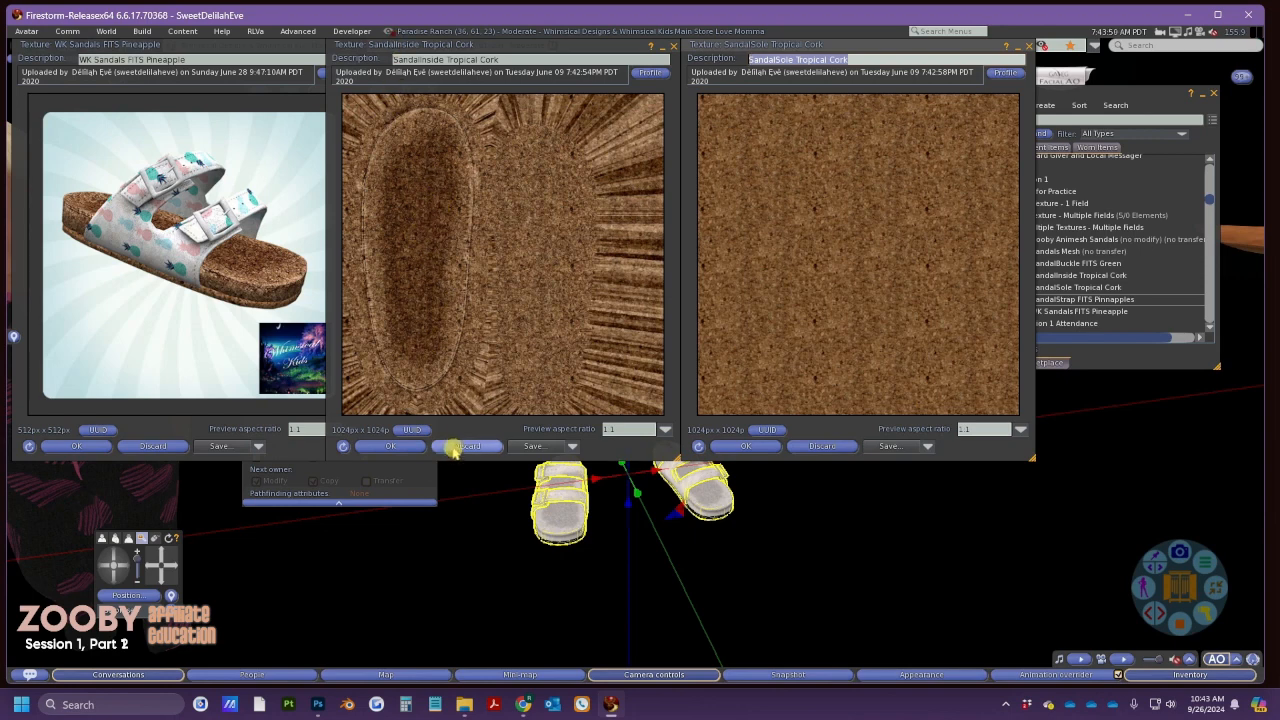
left_click(407, 429)
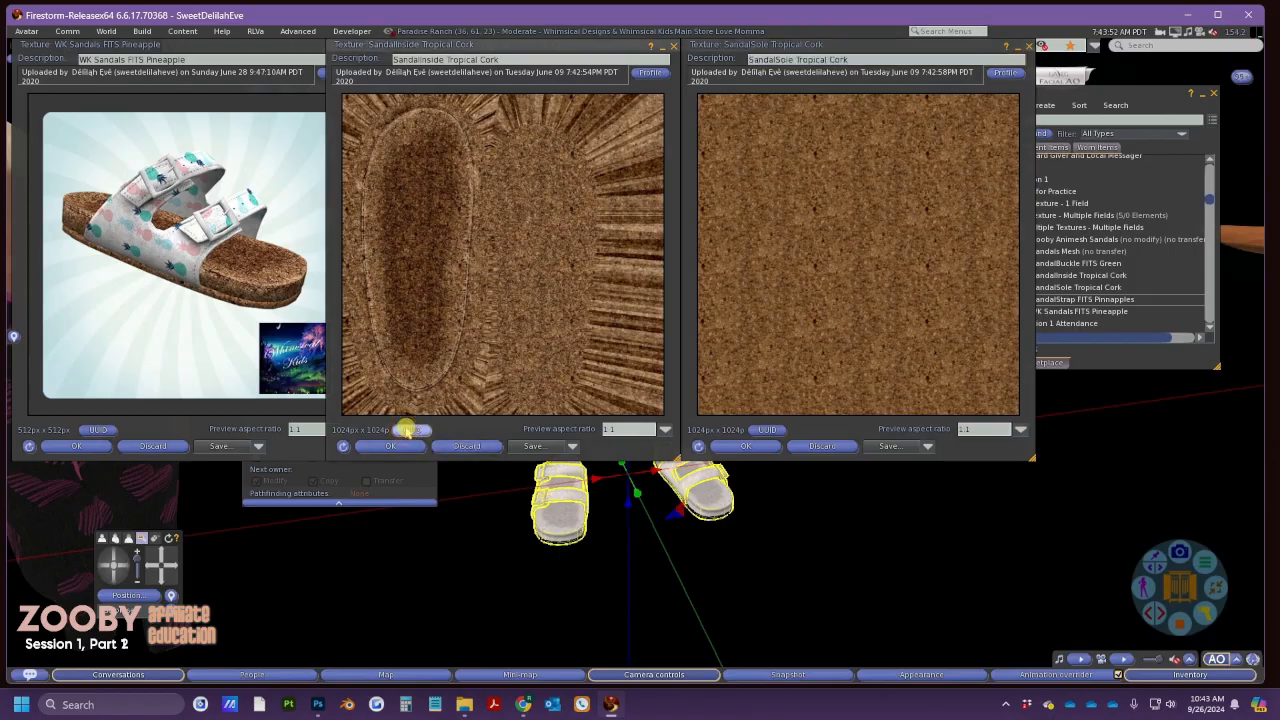
key("alt+Tab")
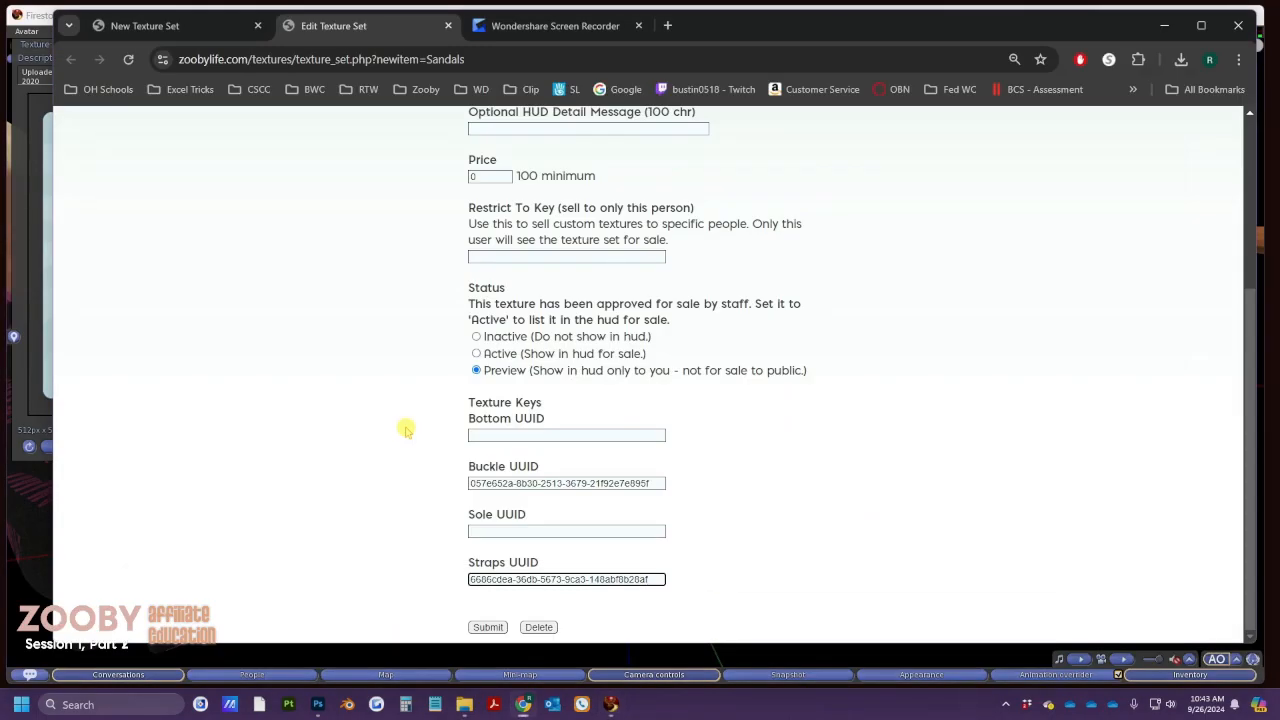
left_click(509, 531)
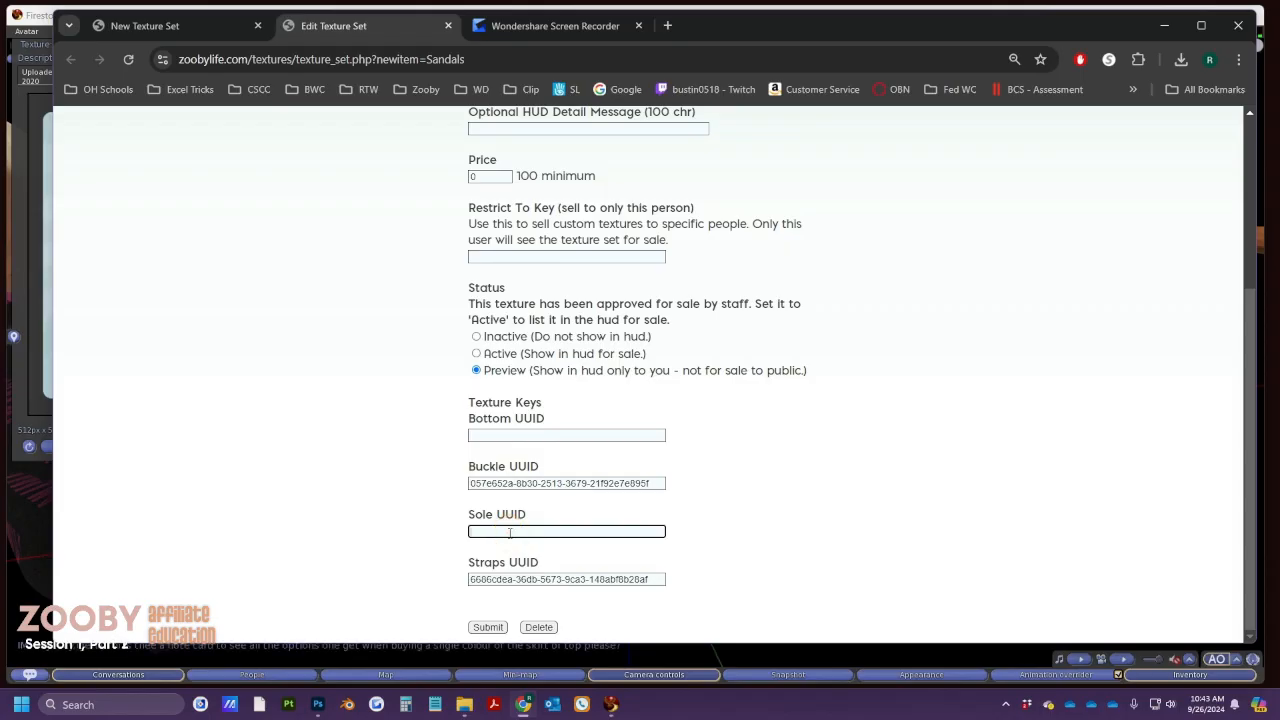
key("ctrl+v")
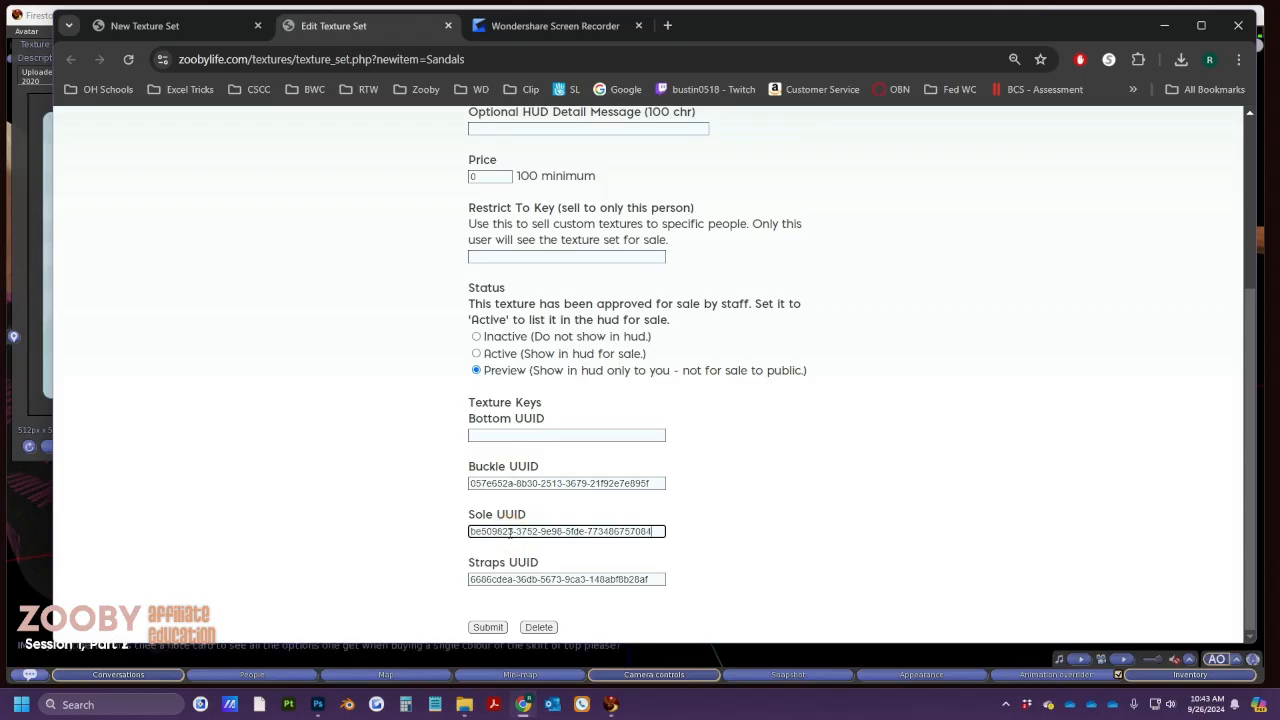
Paste the SandalSole texture's UUID (282fdadd…) into the Bottom UUID field
left_click(534, 435)
key("alt+Tab")
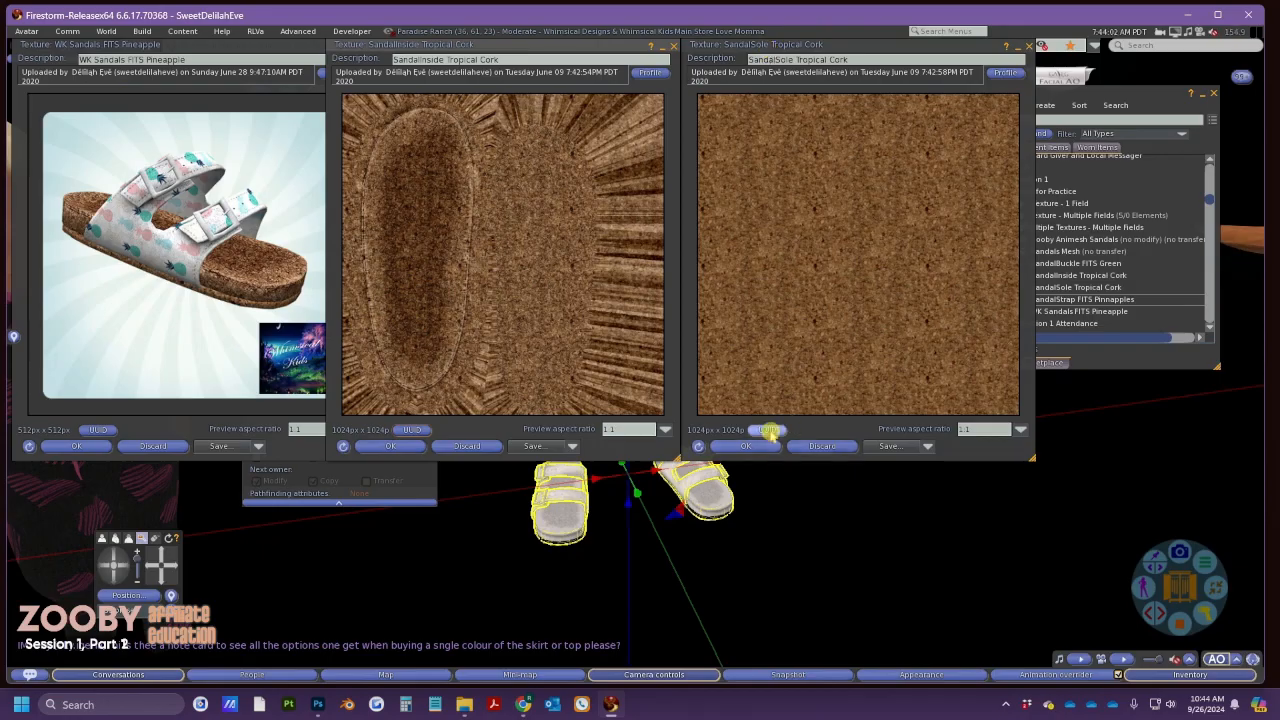
left_click(768, 430)
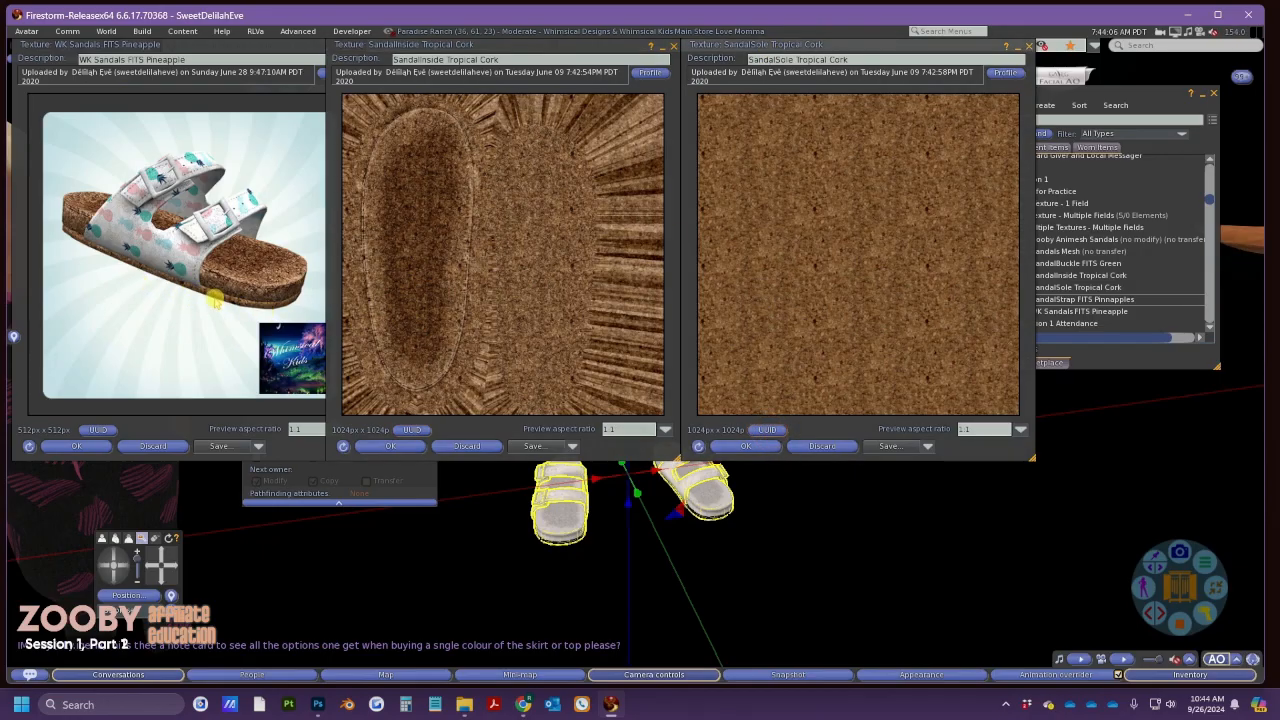
key("alt+Tab")
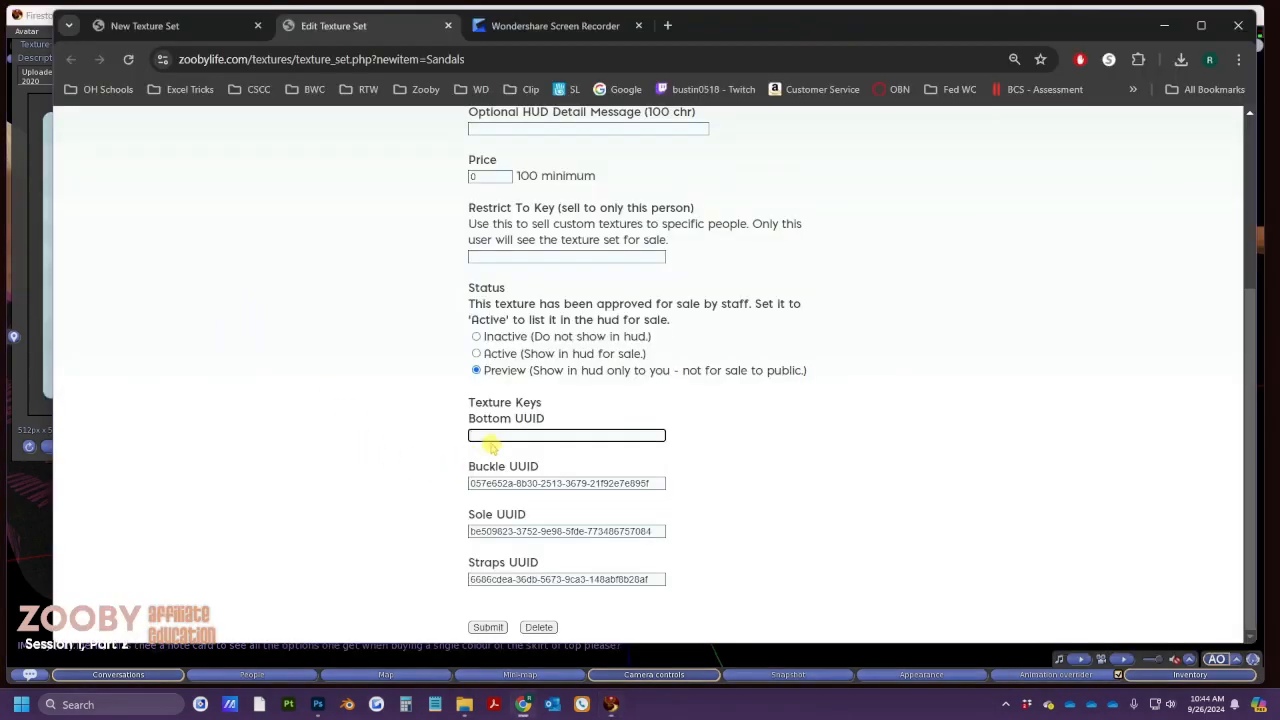
type("282fdadd-9fa5-8a63-99ca-a49502399d9e")
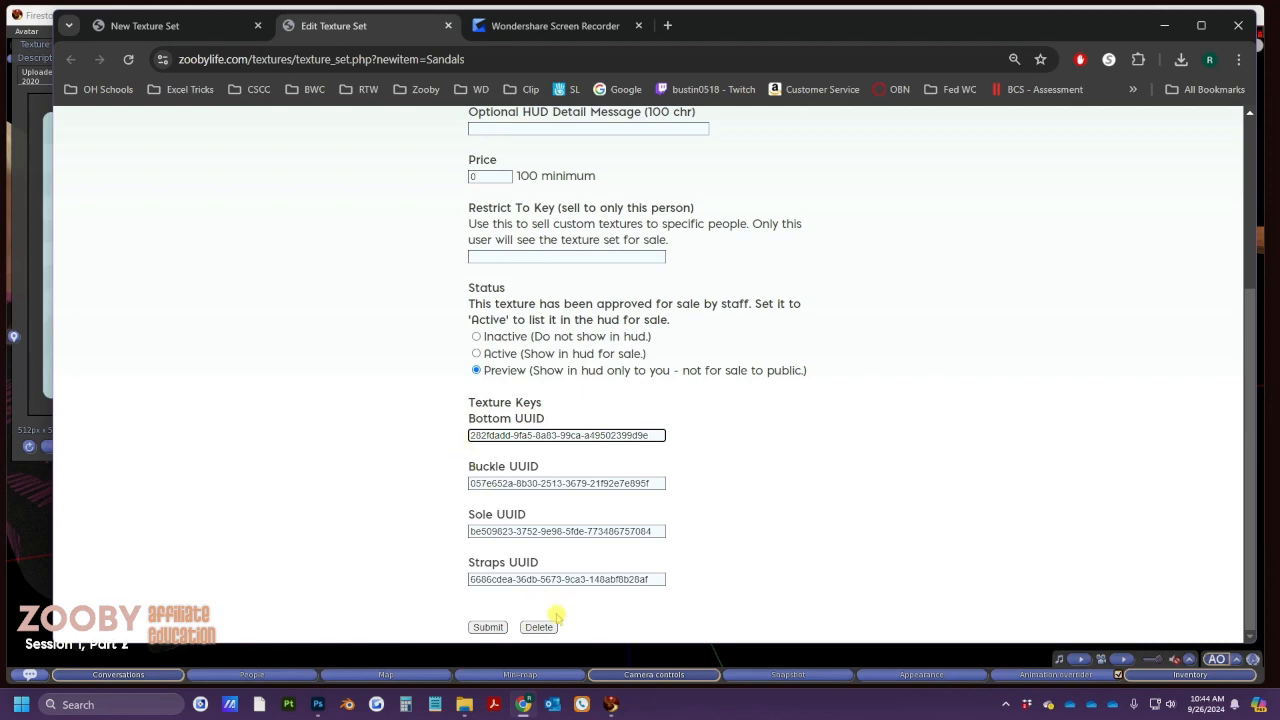
Close the SandalInside, WK Sandals FITS Pineapple and SandalSole previews and the build editor, returning to the browser
left_click(611, 704)
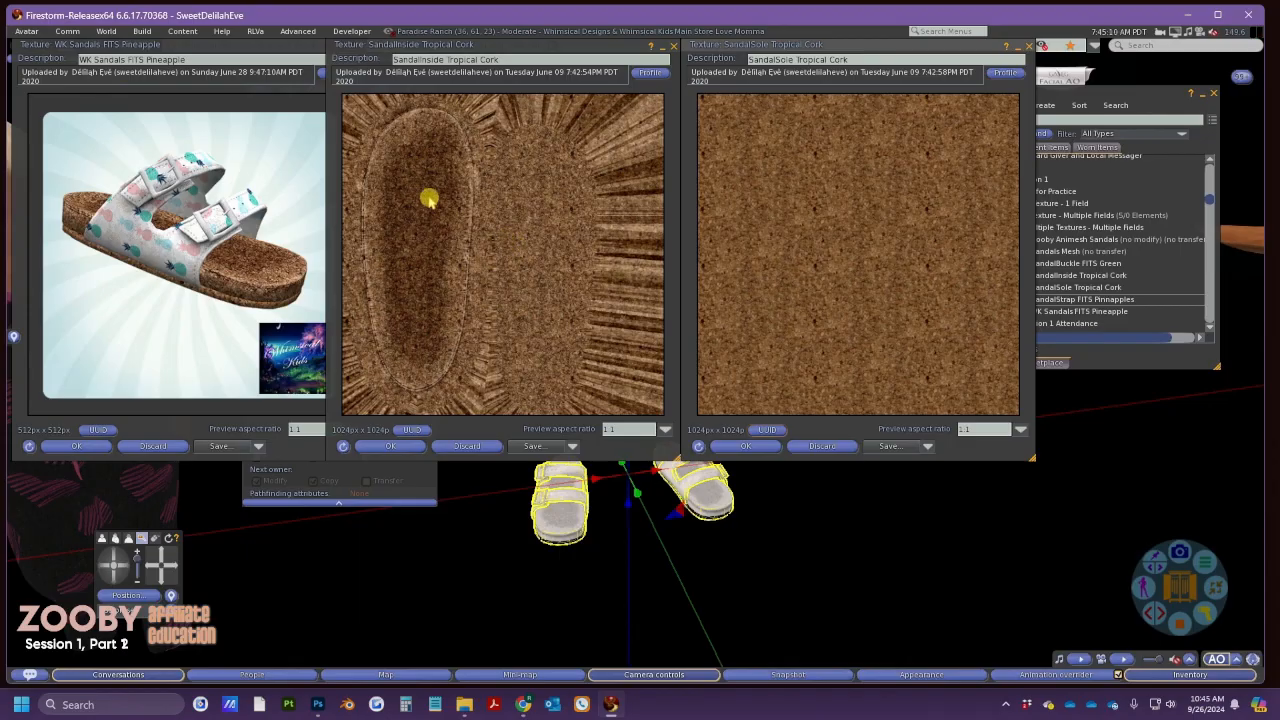
left_click(673, 46)
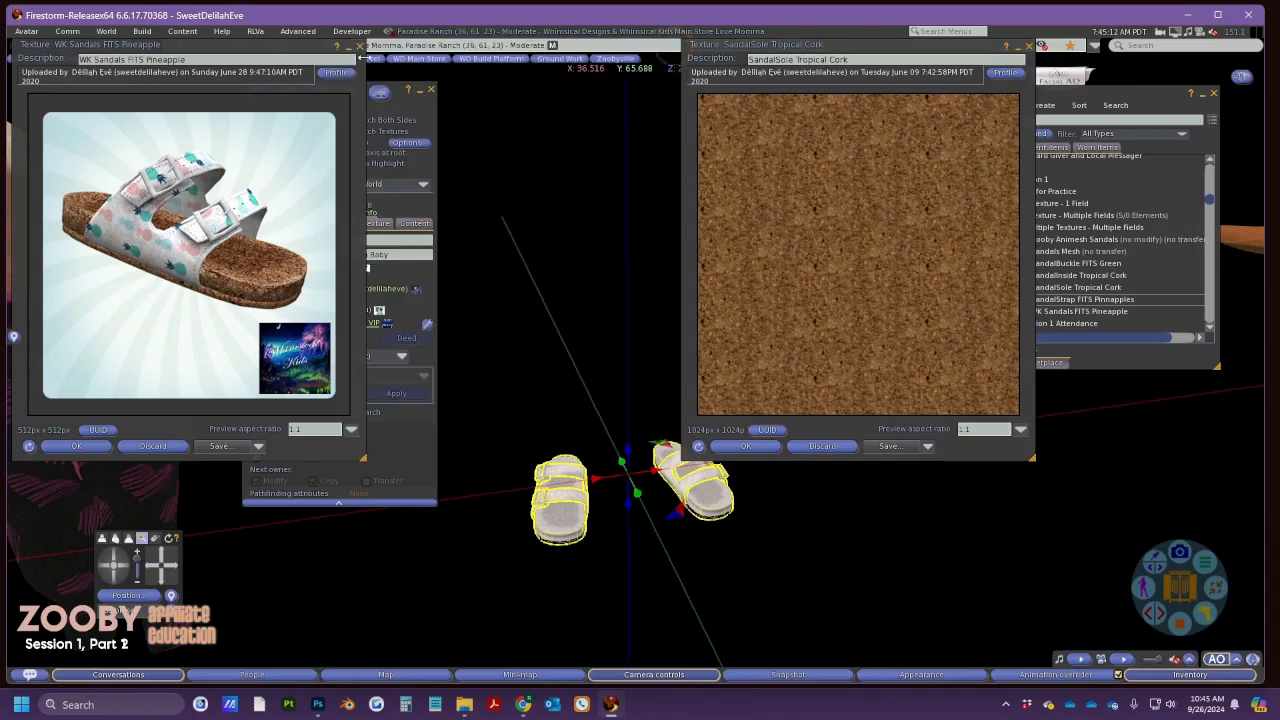
left_click(360, 46)
left_click(1029, 46)
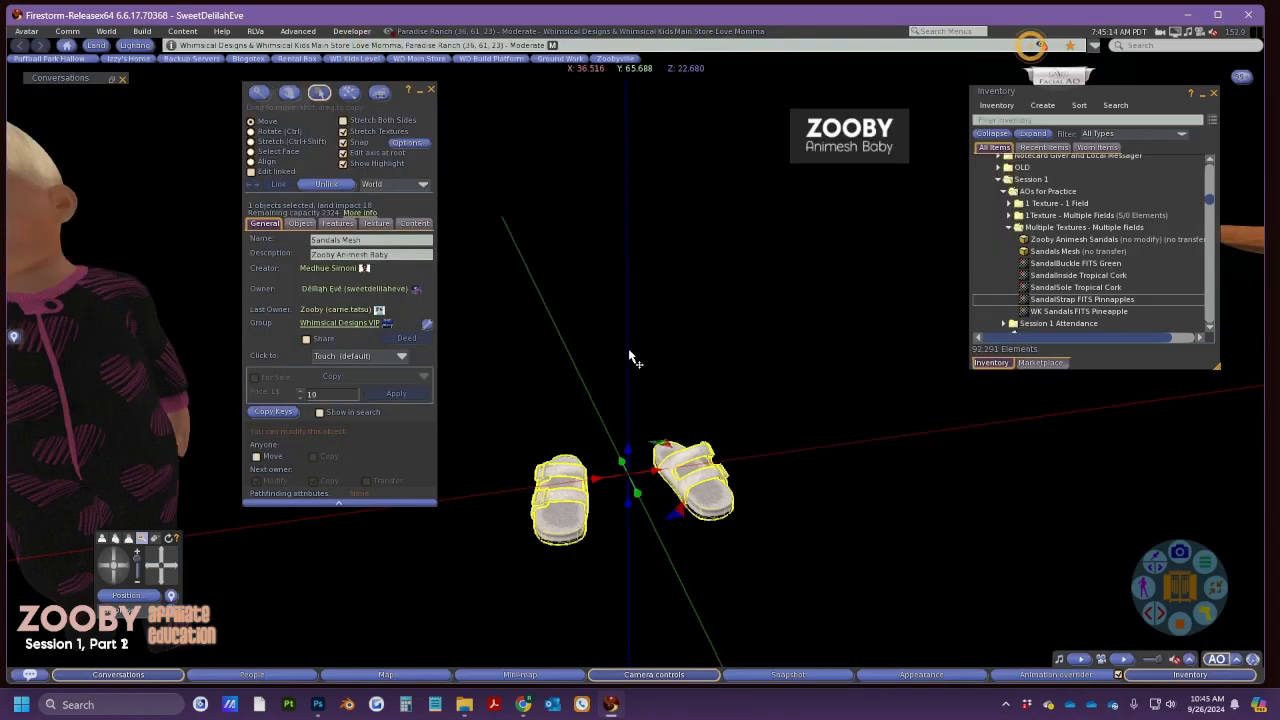
left_click(431, 89)
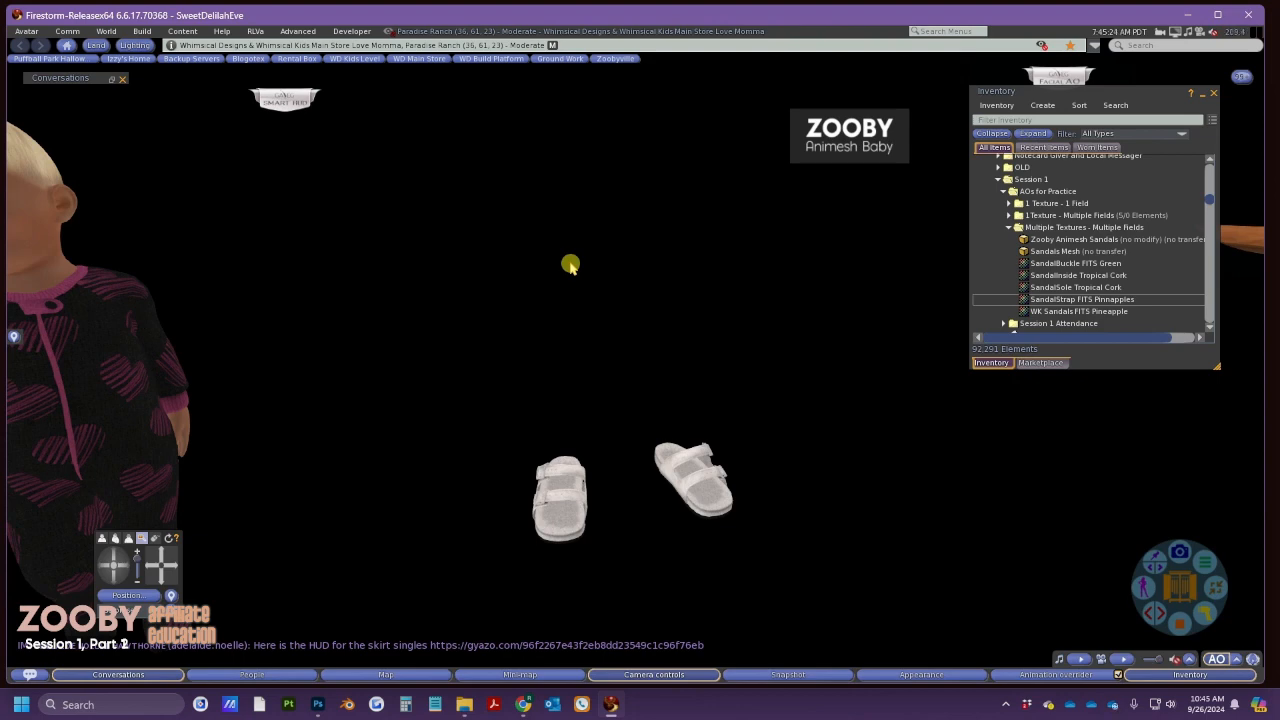
key("alt+Tab")
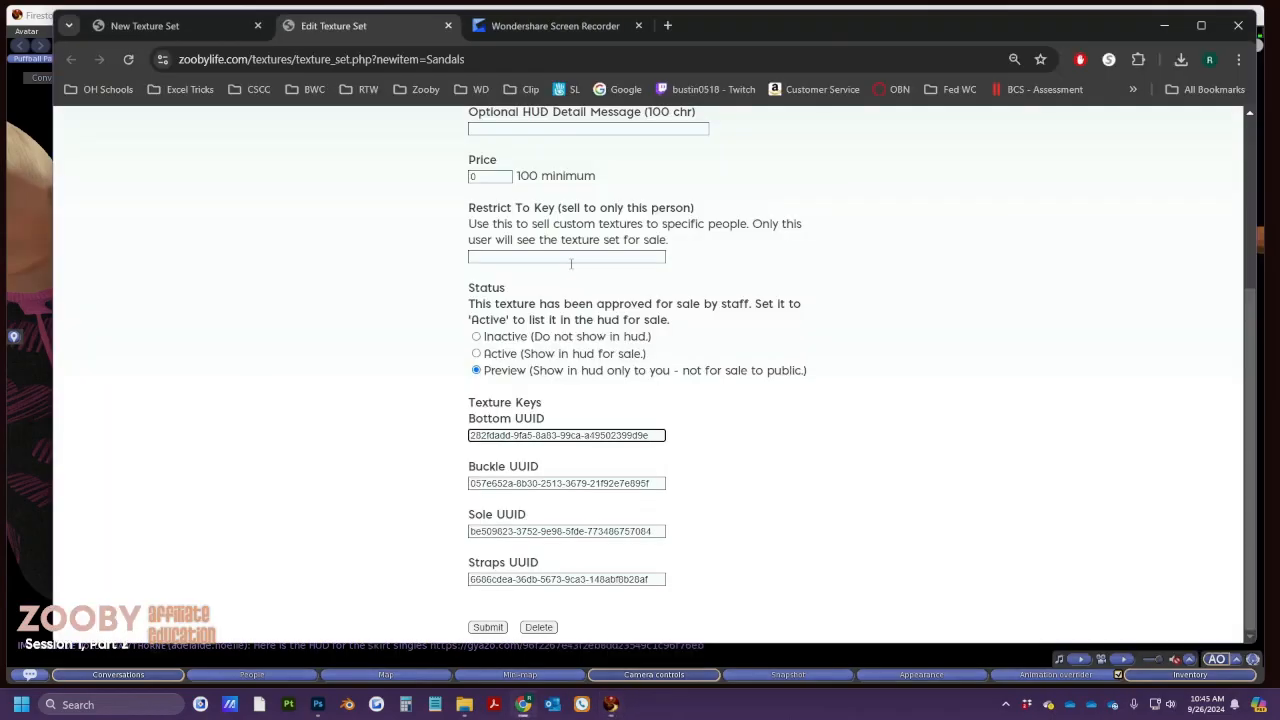
Close the Edit Texture Set page, check the Categories counts (Accessories 776), then view Top Sellers
left_click(448, 25)
scroll(428, 170, "up", 5)
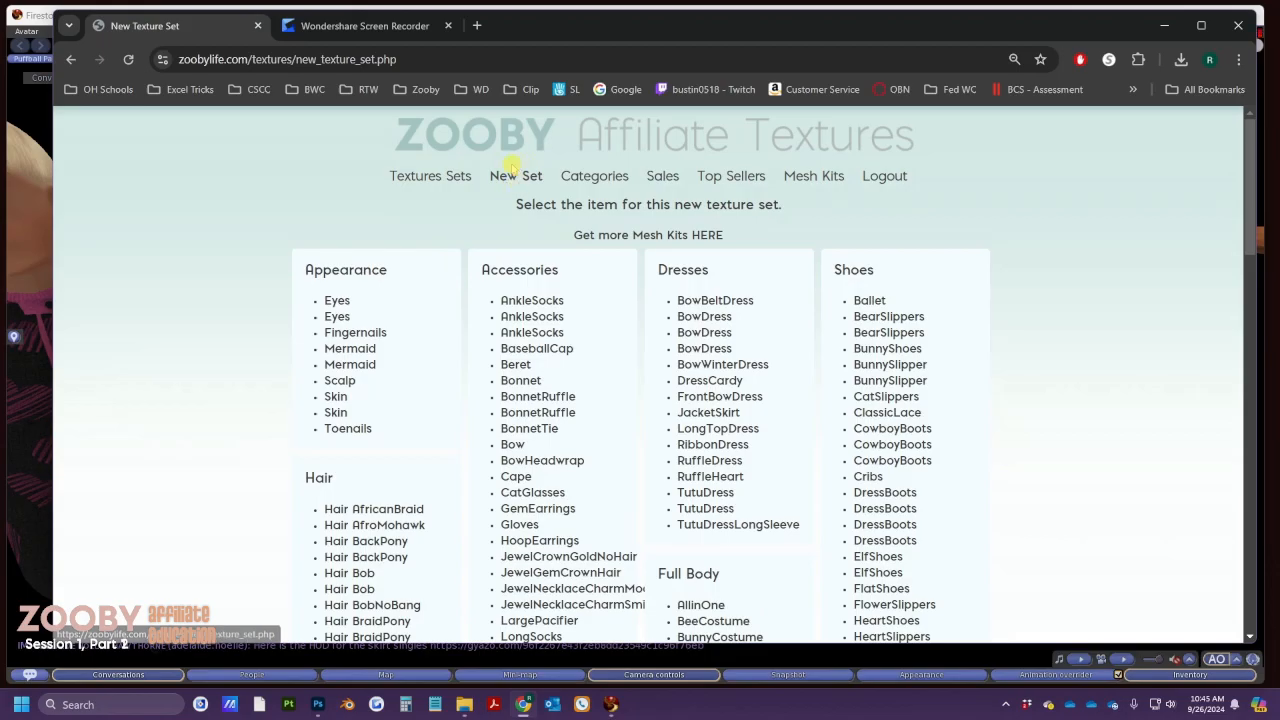
left_click(595, 176)
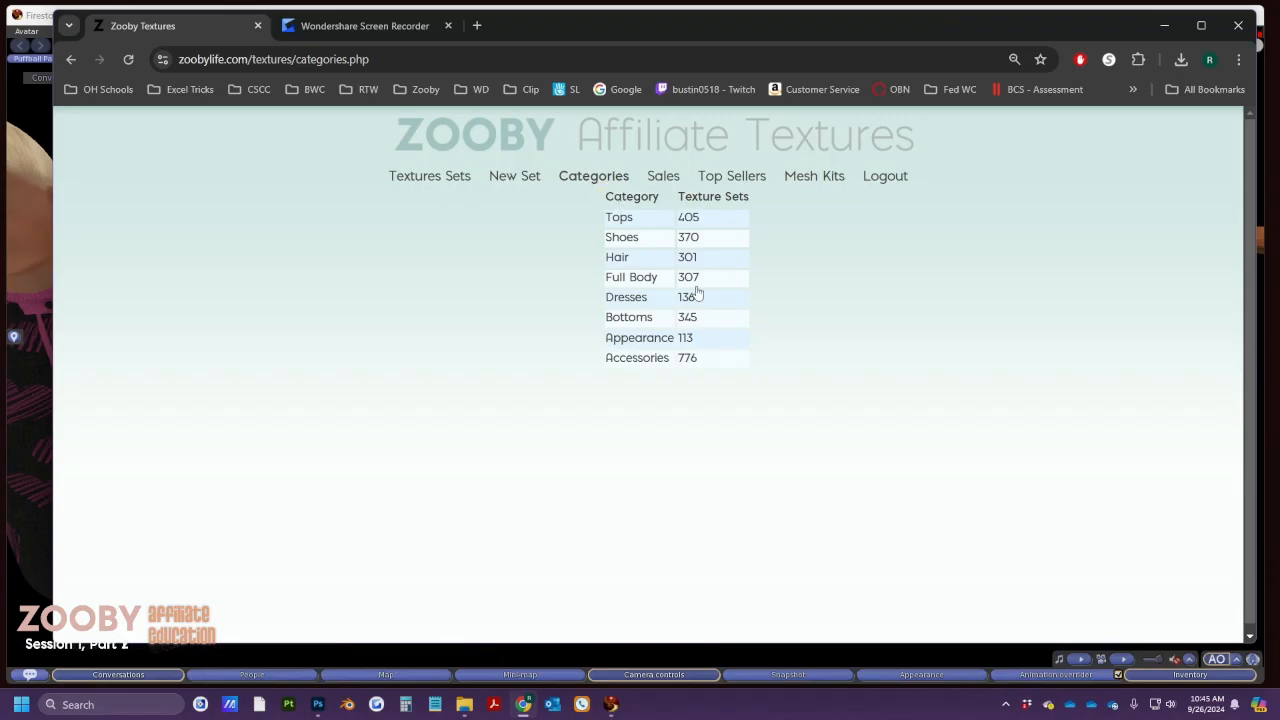
double_click(707, 357)
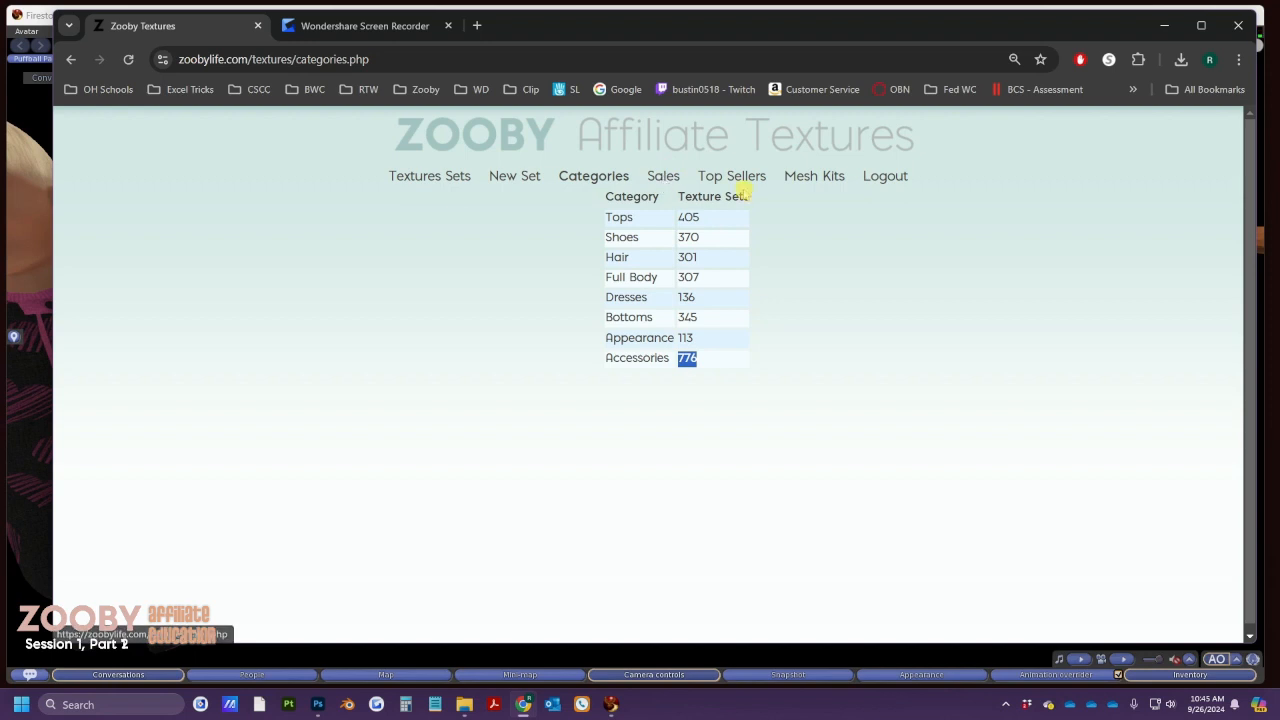
left_click(752, 175)
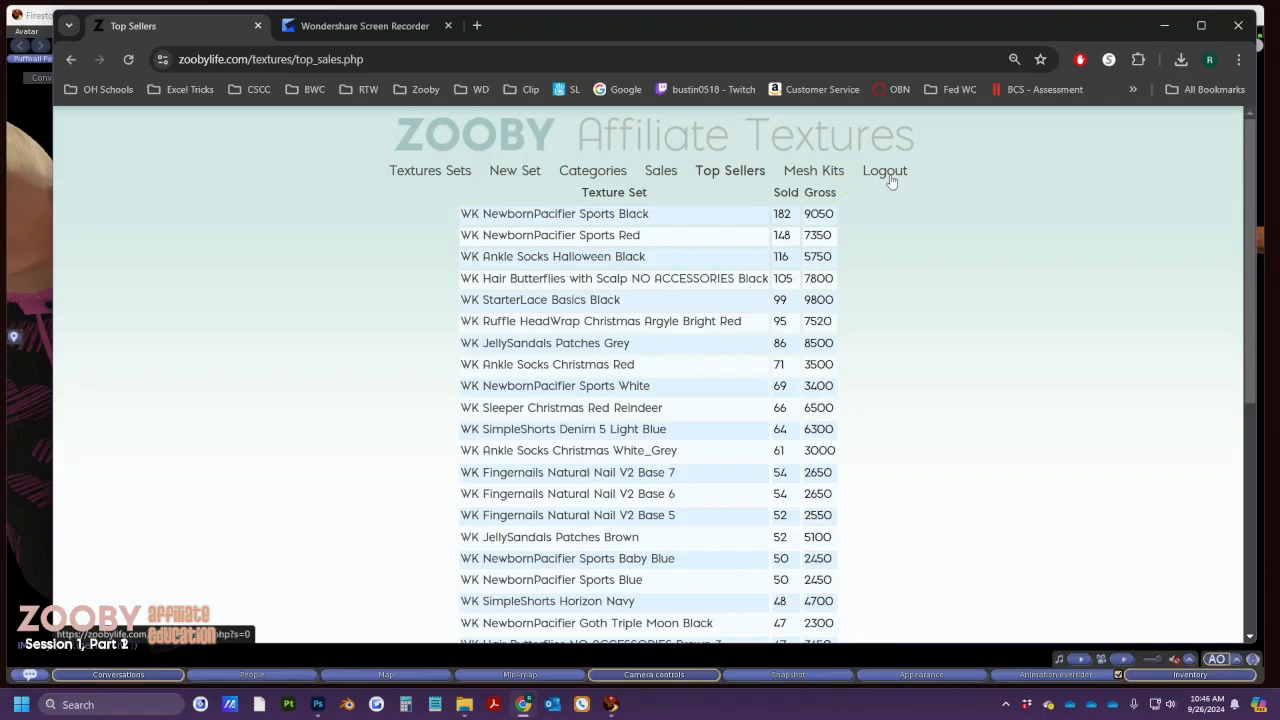
Show the Texture Sales report with 18464 sales across 370 pages
left_click(660, 172)
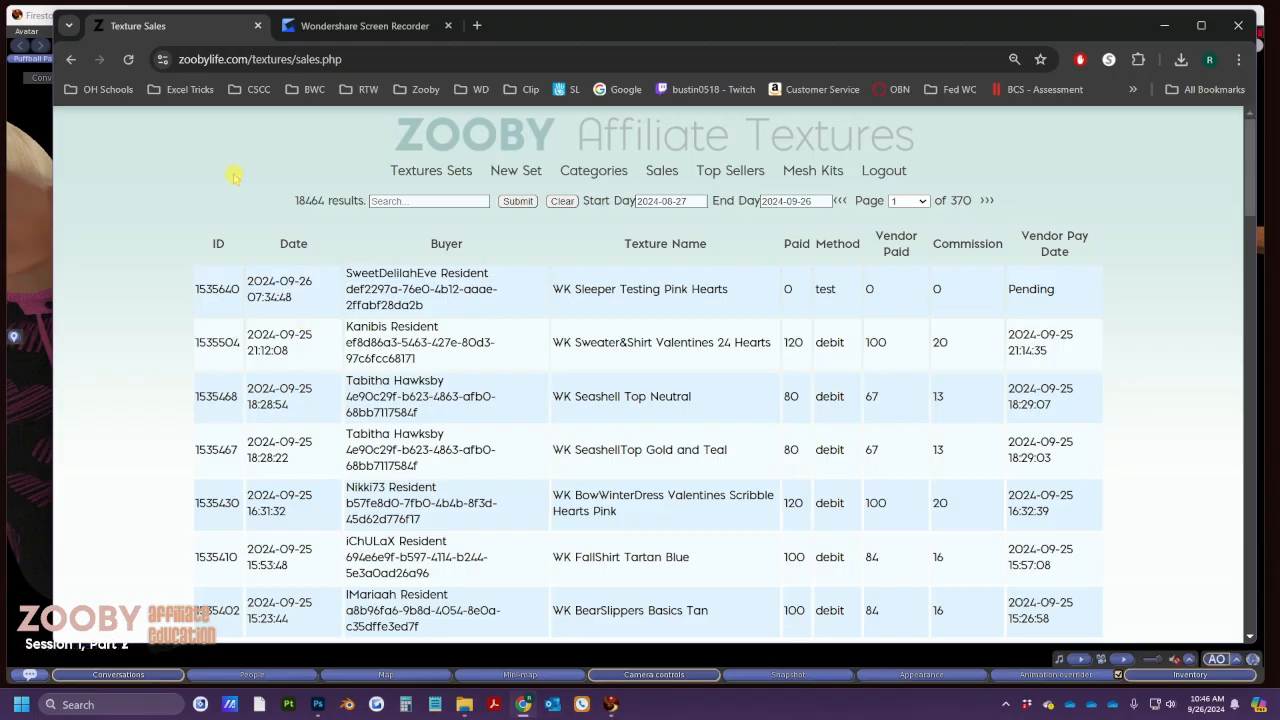
double_click(298, 200)
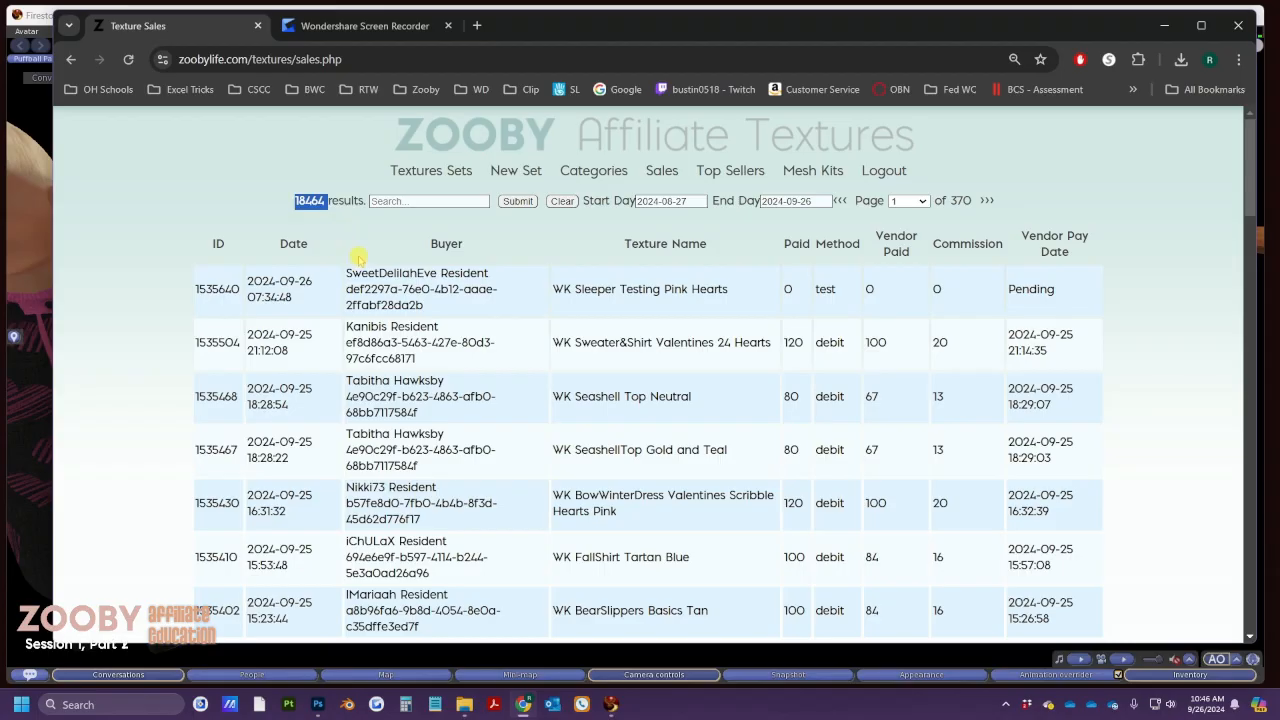
left_click_drag(195, 289, 1062, 303)
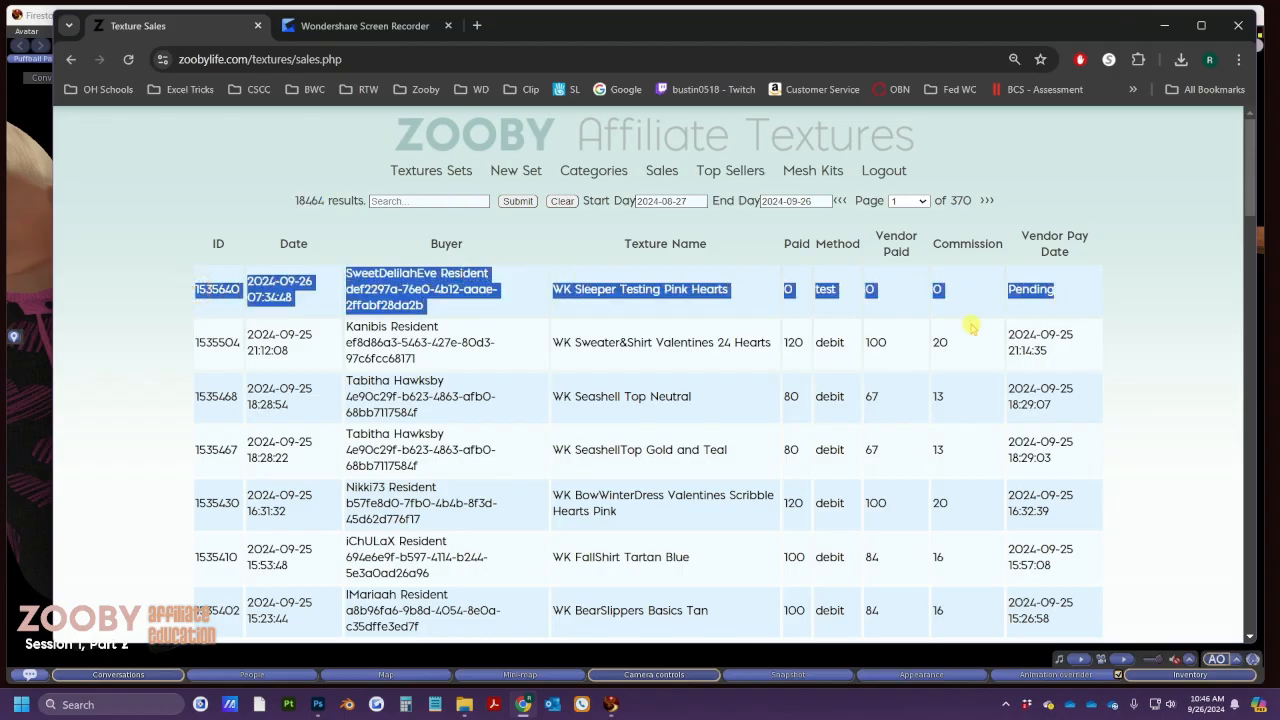
left_click(208, 303)
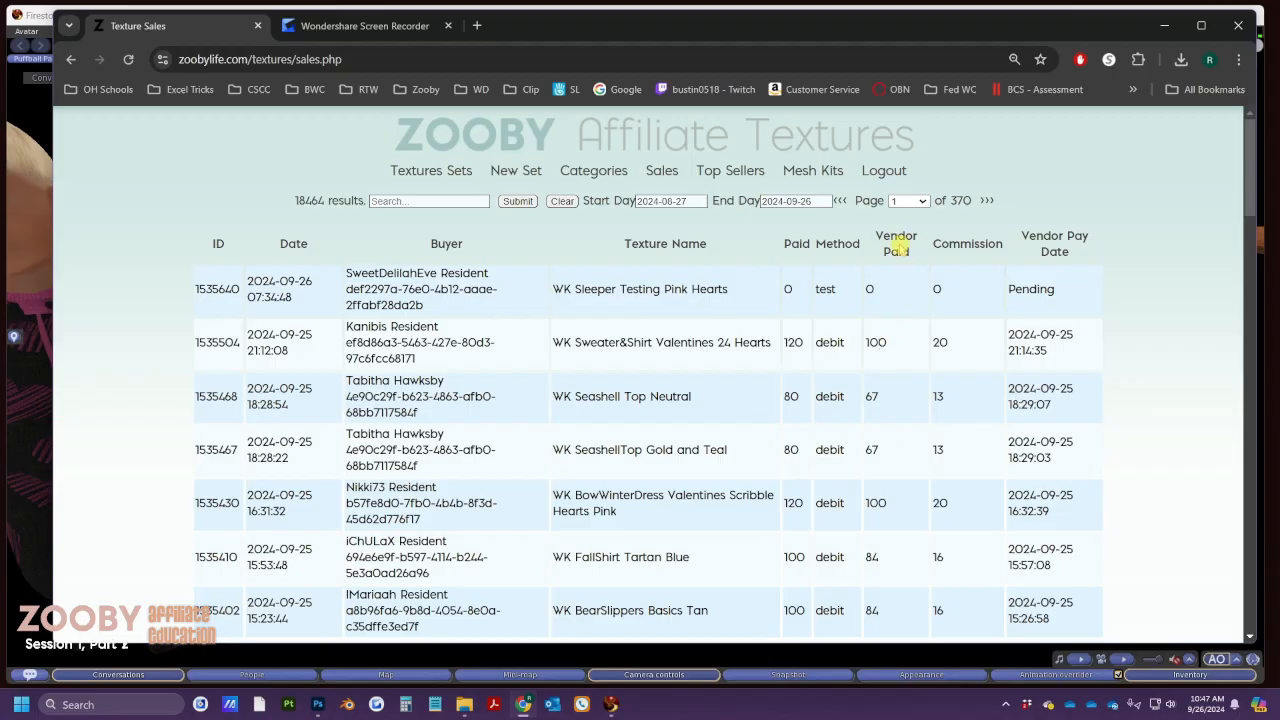
left_click_drag(894, 341, 871, 341)
left_click_drag(952, 342, 945, 343)
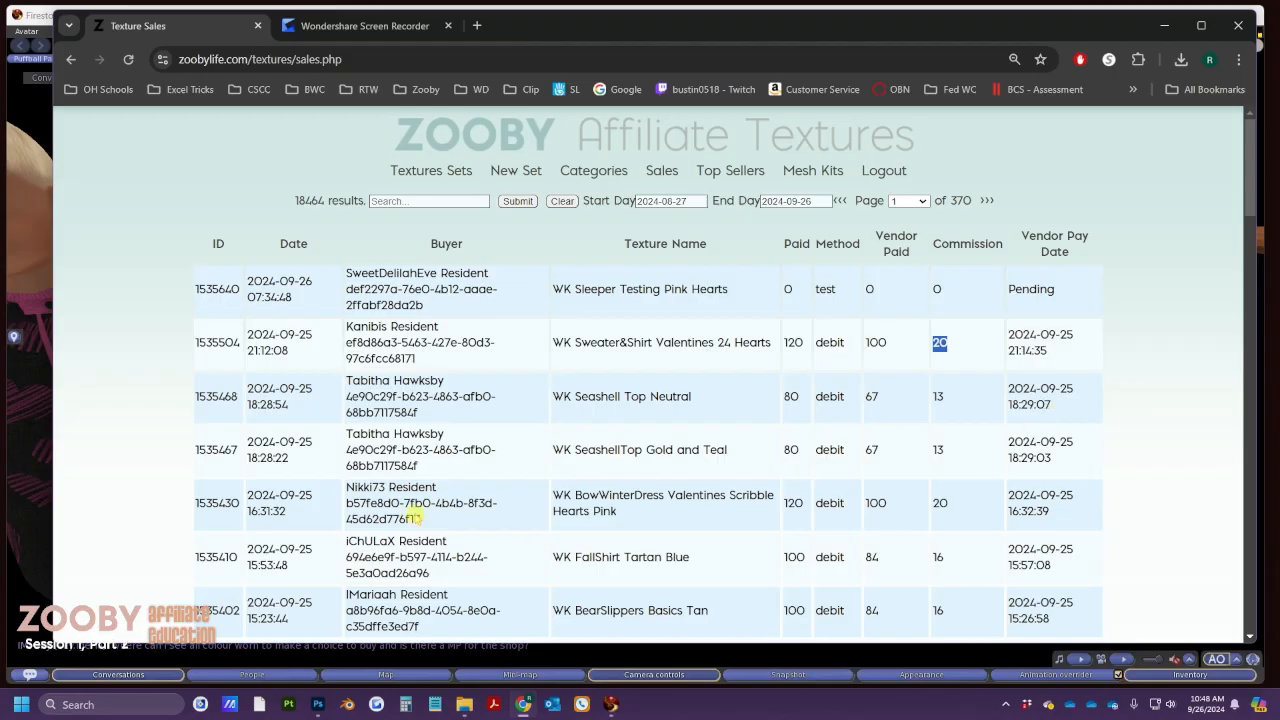
Search the sales for 'Halloween' (1692 results), then clear the search
left_click(422, 201)
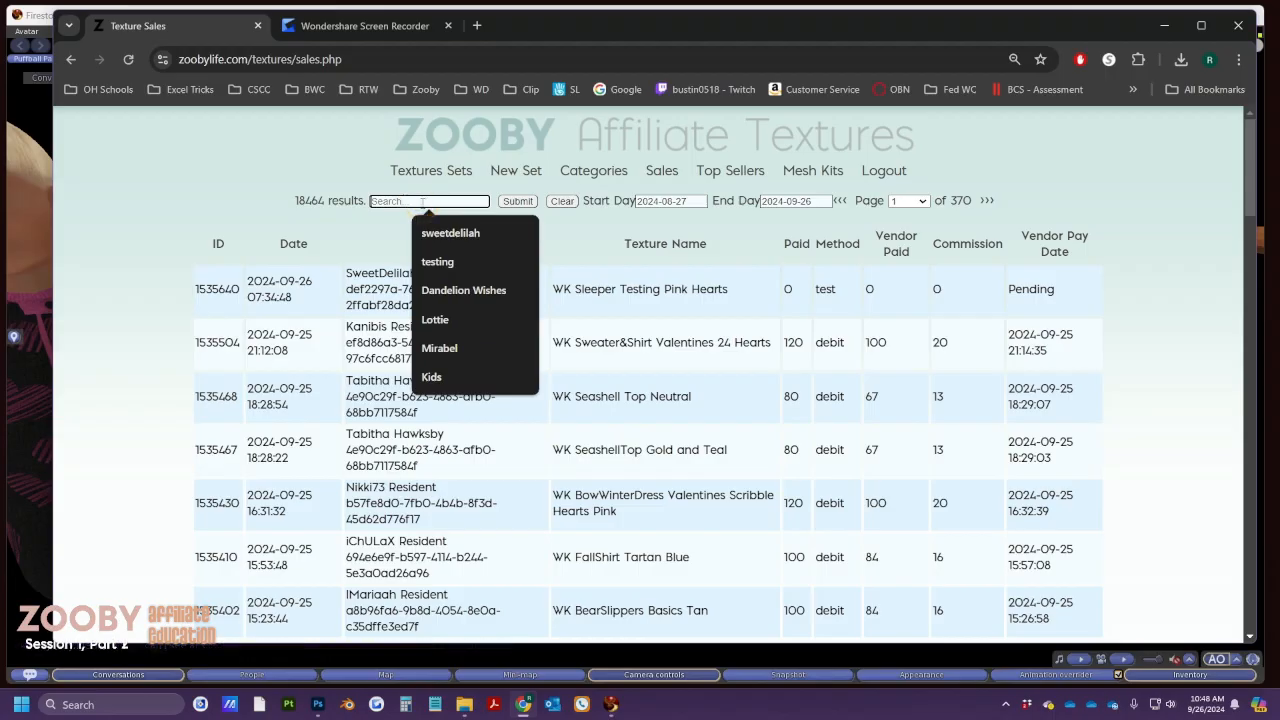
type("Halloween")
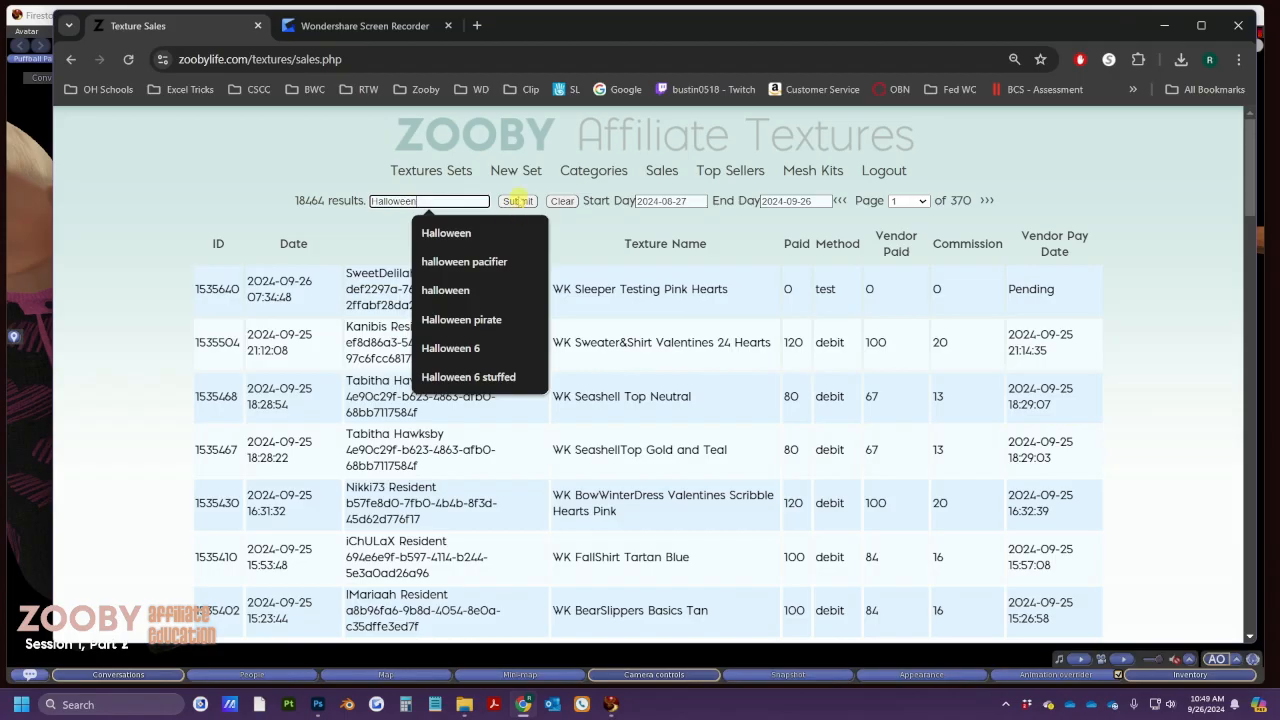
left_click(517, 201)
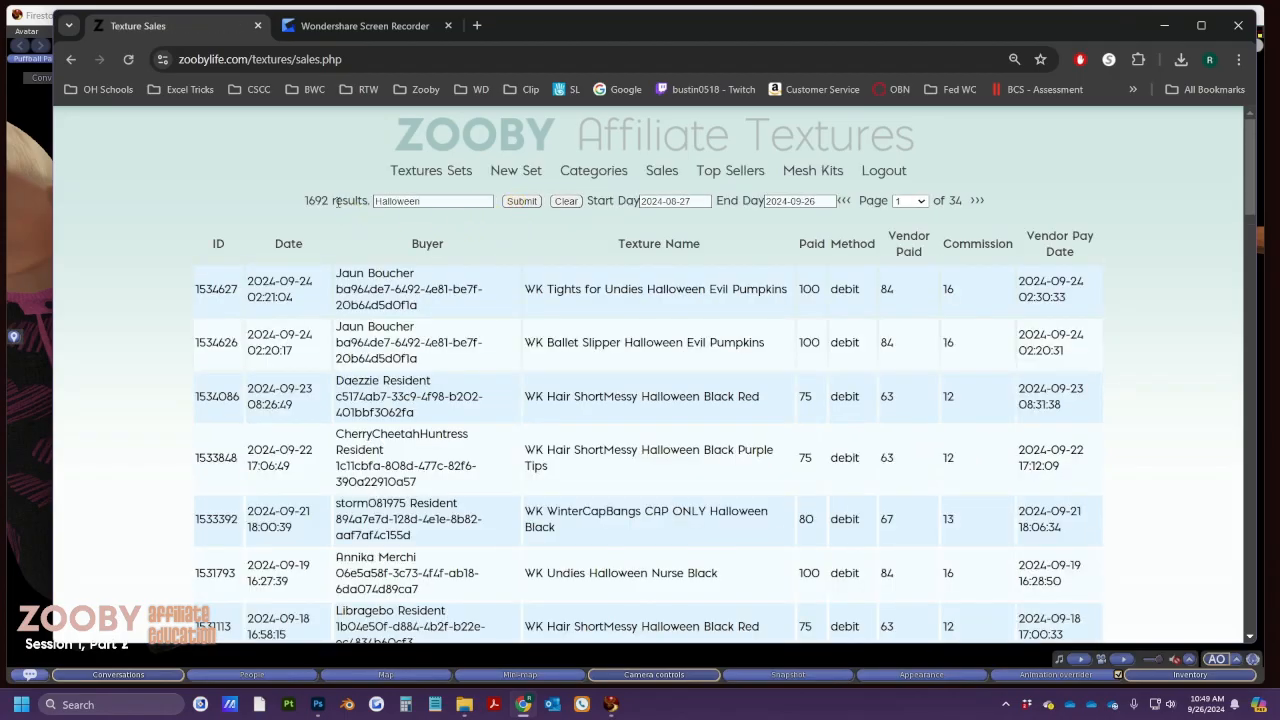
left_click_drag(330, 200, 305, 200)
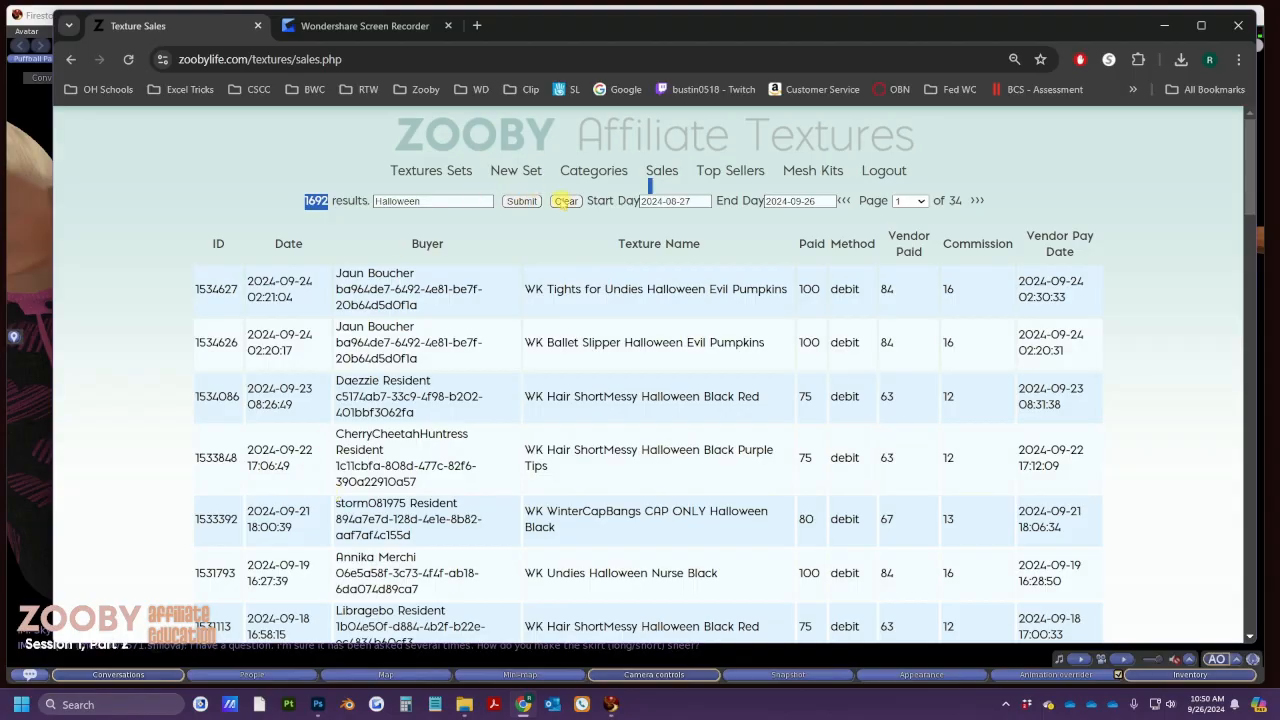
left_click(564, 201)
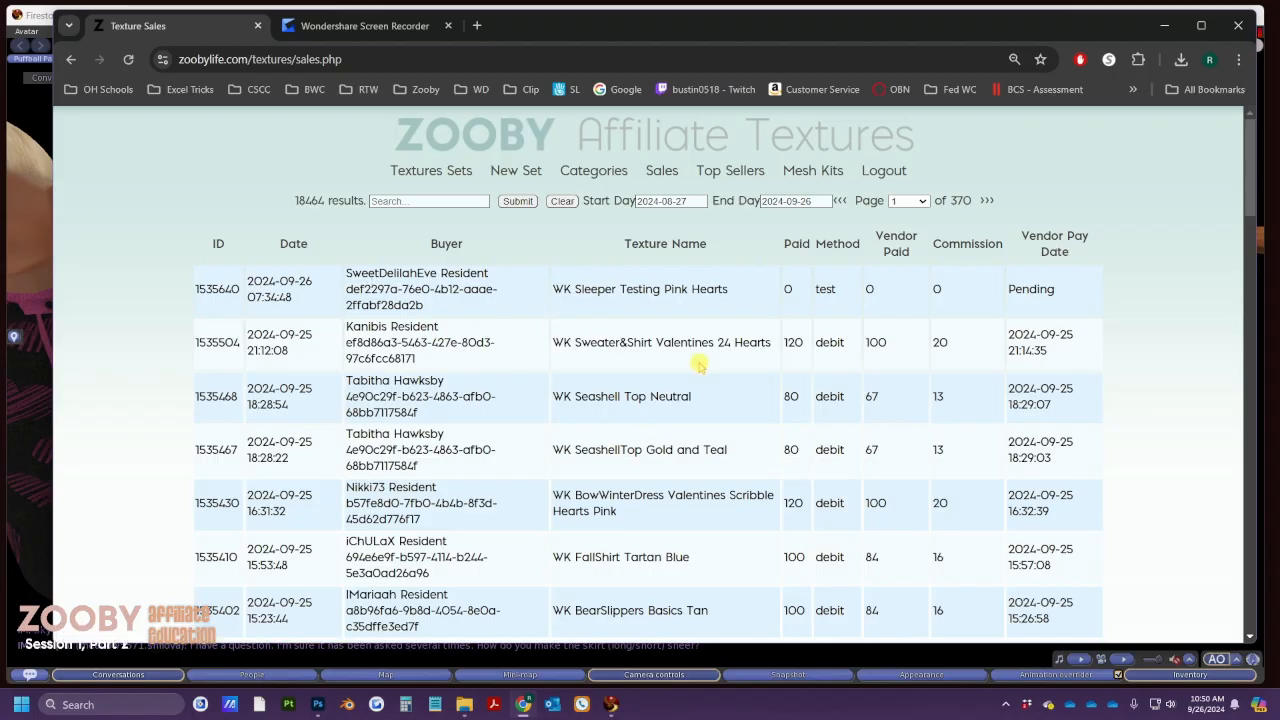
Try sorting sales by Buyer and Vendor Pay Date, recovering from not-found pages, then show Texture Sets
left_click(446, 244)
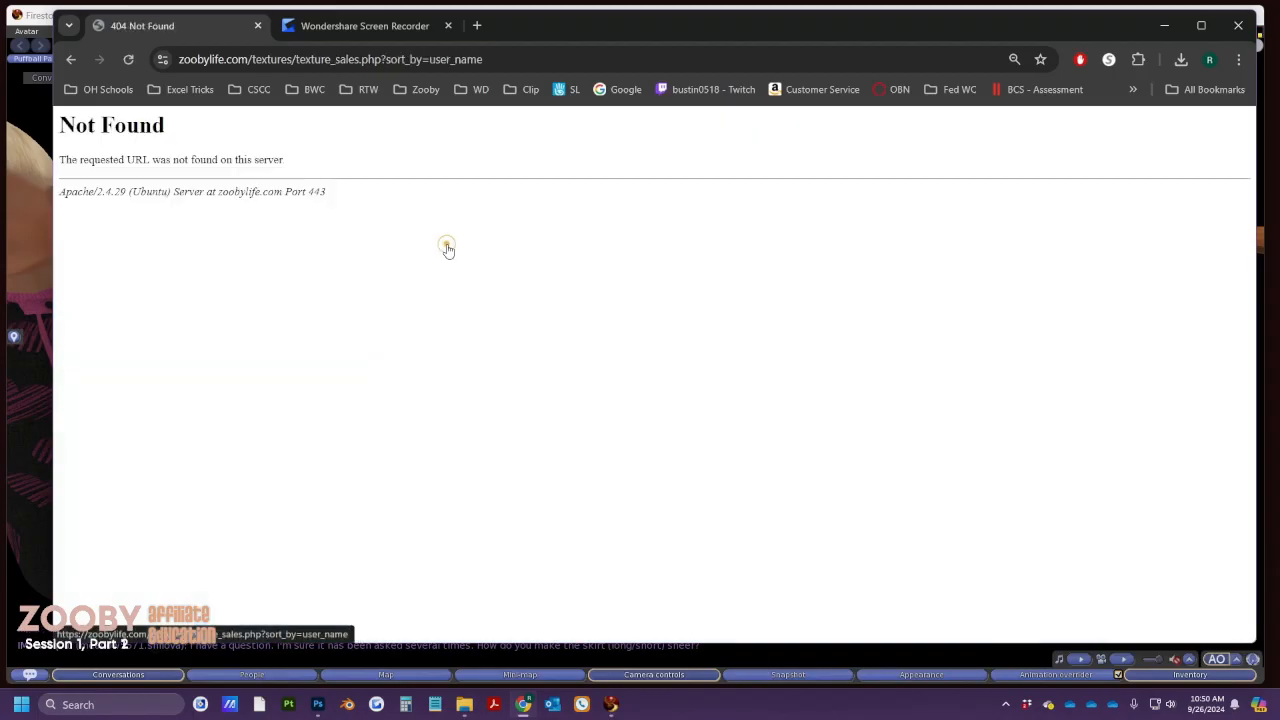
left_click(70, 59)
left_click(130, 59)
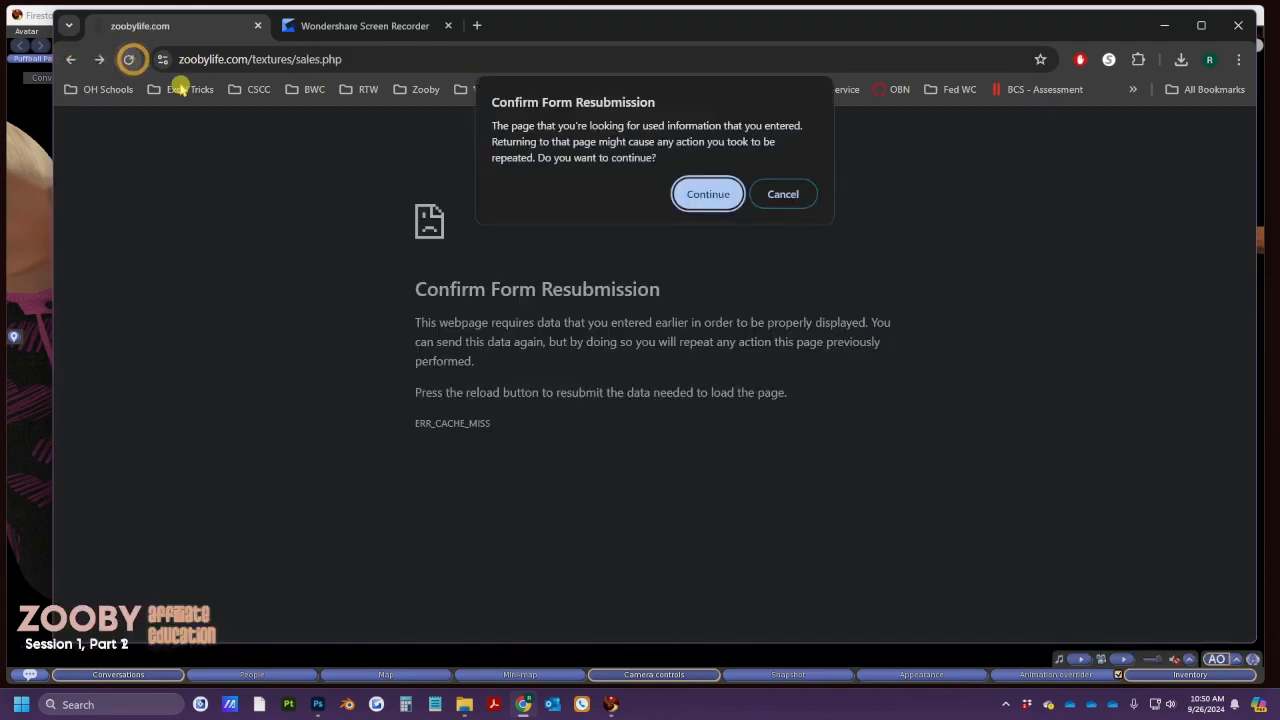
left_click(708, 188)
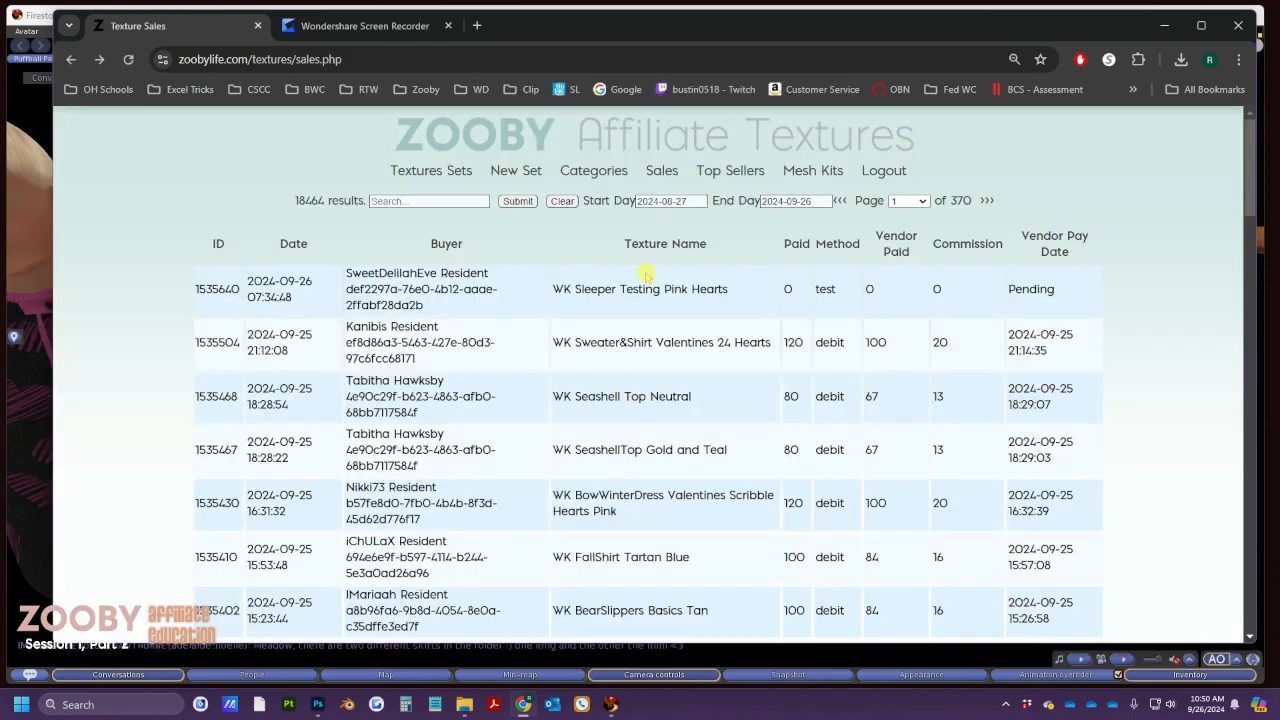
left_click(1069, 240)
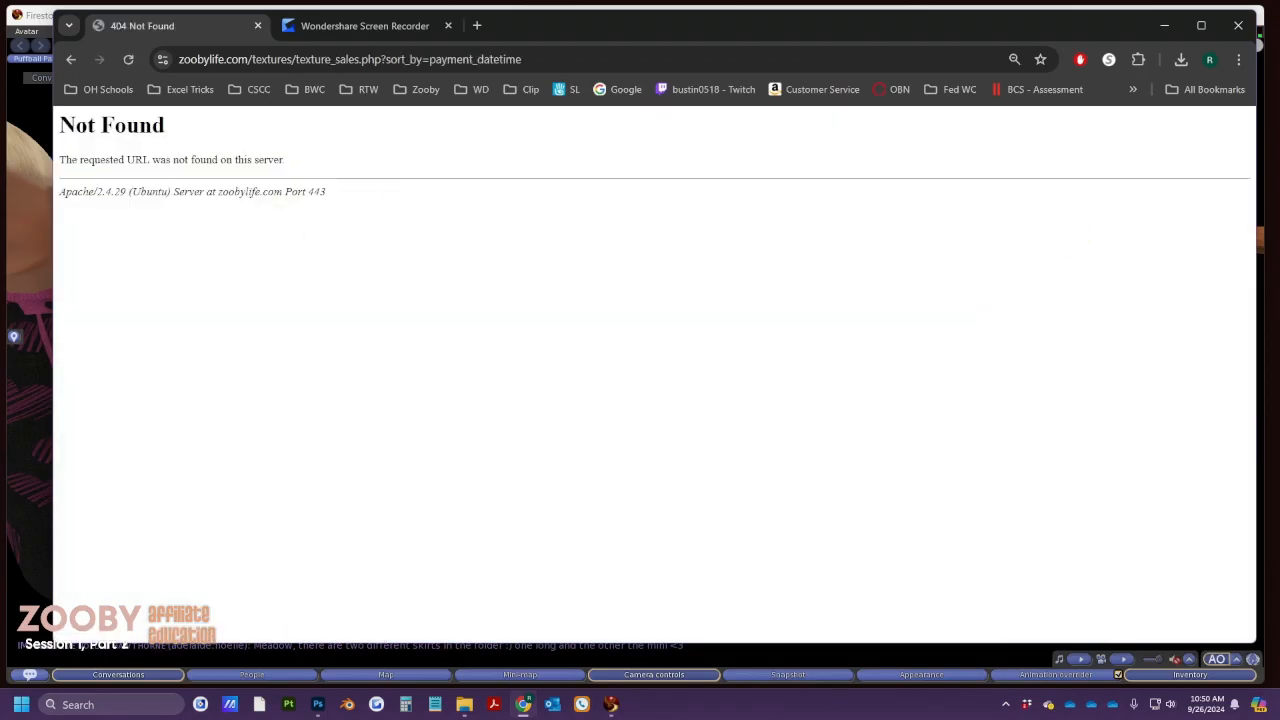
left_click(71, 59)
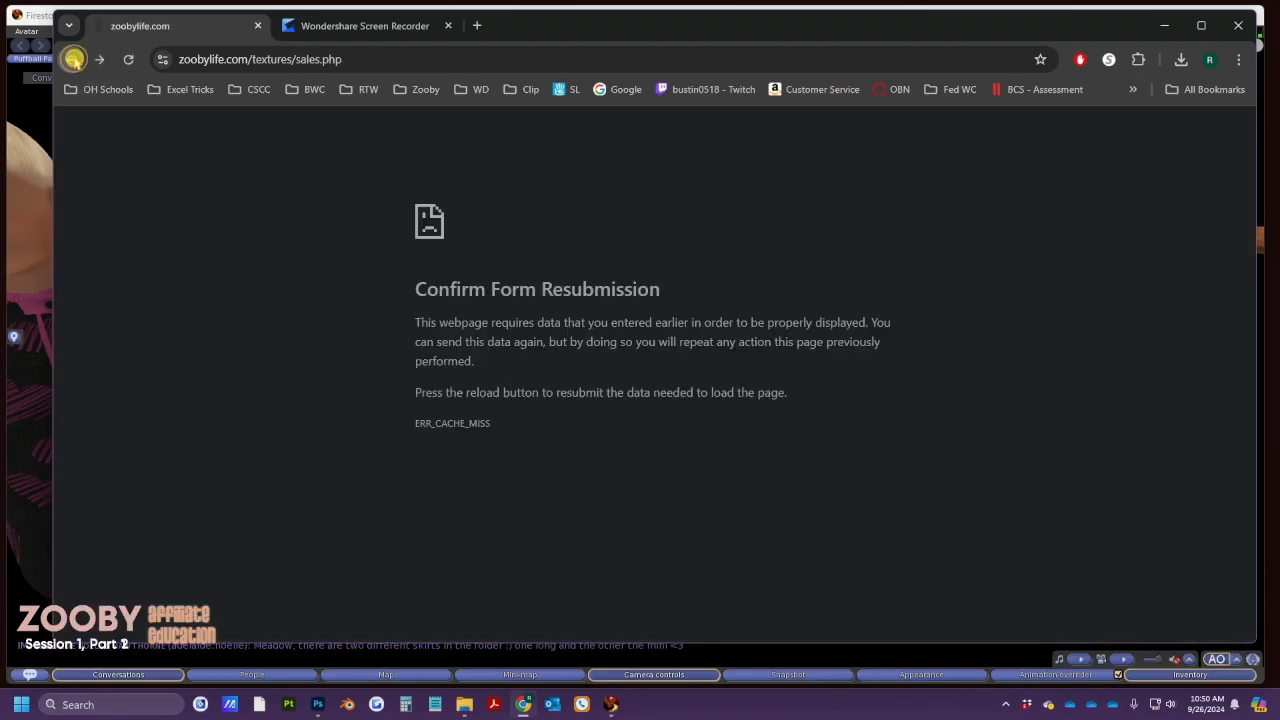
left_click(128, 59)
left_click(690, 202)
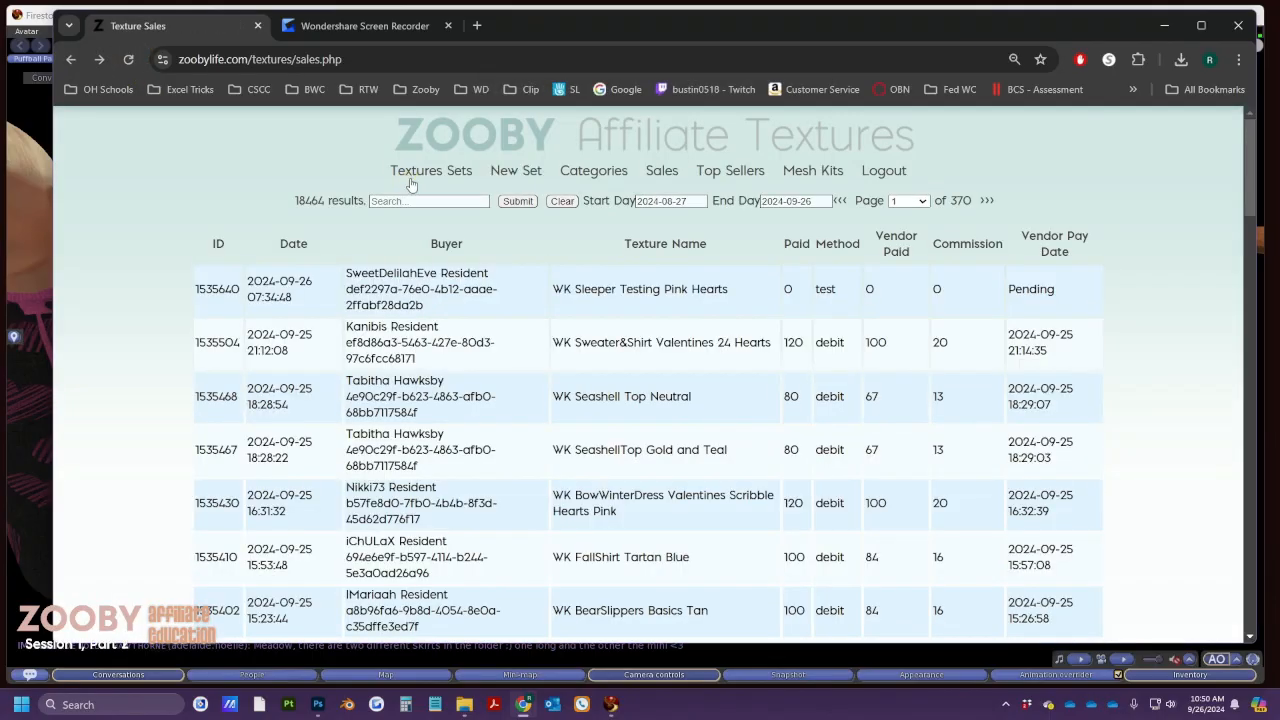
left_click(412, 176)
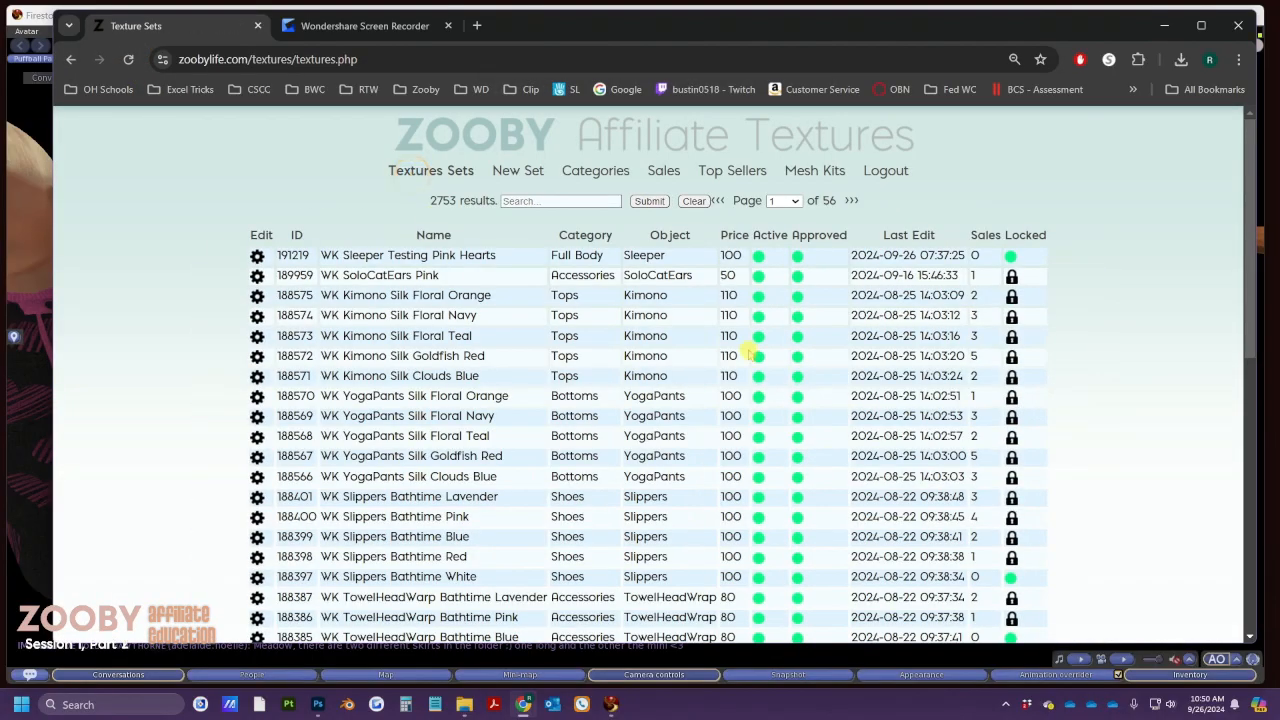
Sort the texture sets by Locked, Category, Object, then Active, leaving Toenails TESTING first
left_click(1030, 240)
left_click(595, 240)
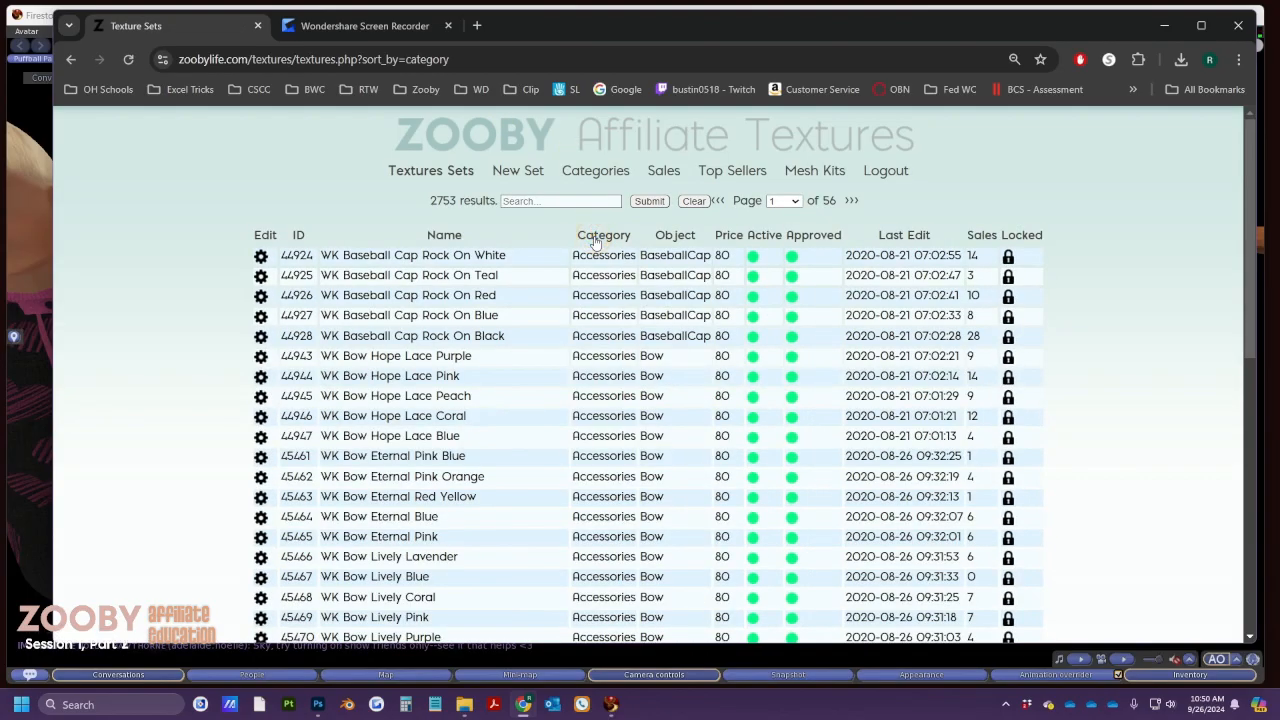
scroll(620, 515, "down", 1)
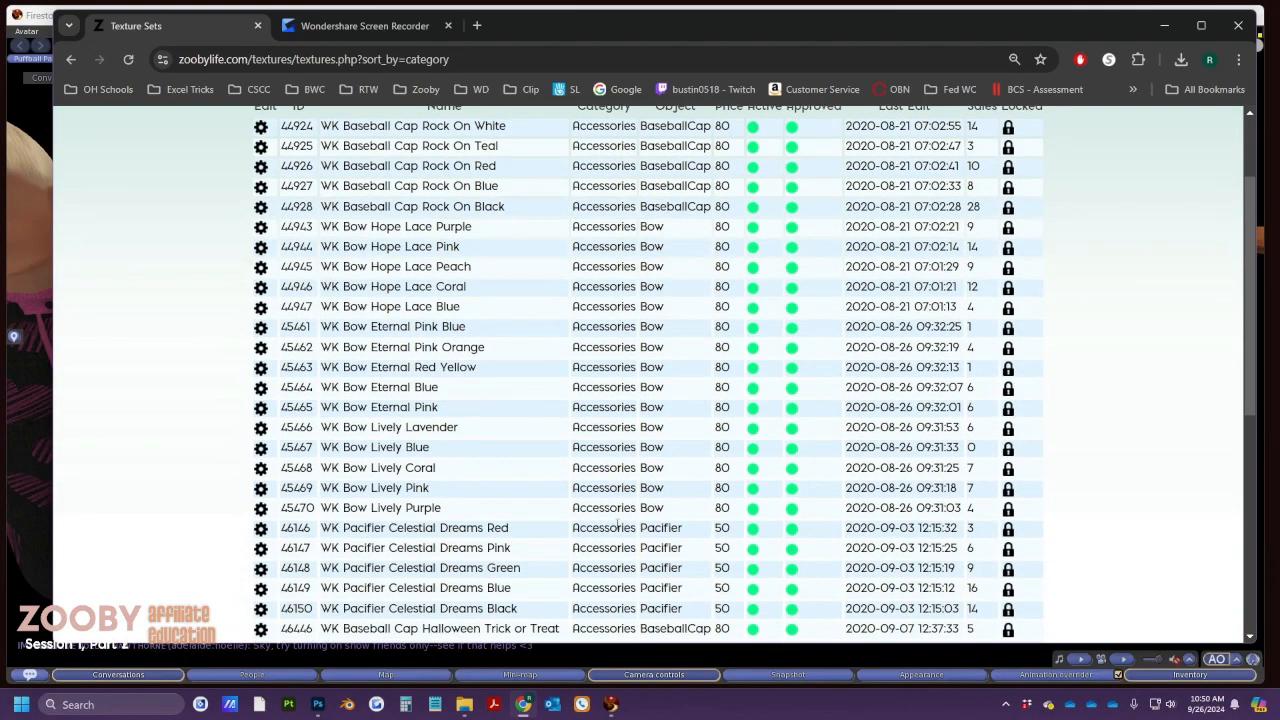
scroll(620, 520, "down", 3)
scroll(620, 520, "up", 4)
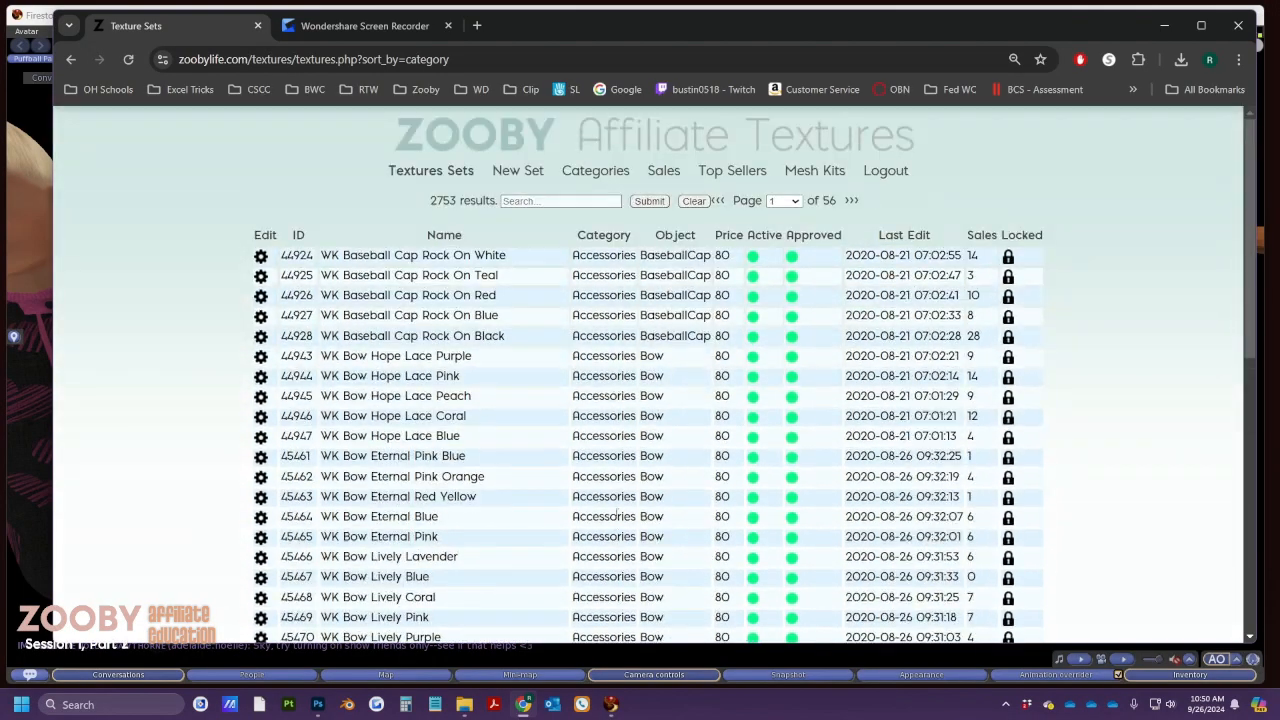
left_click(675, 235)
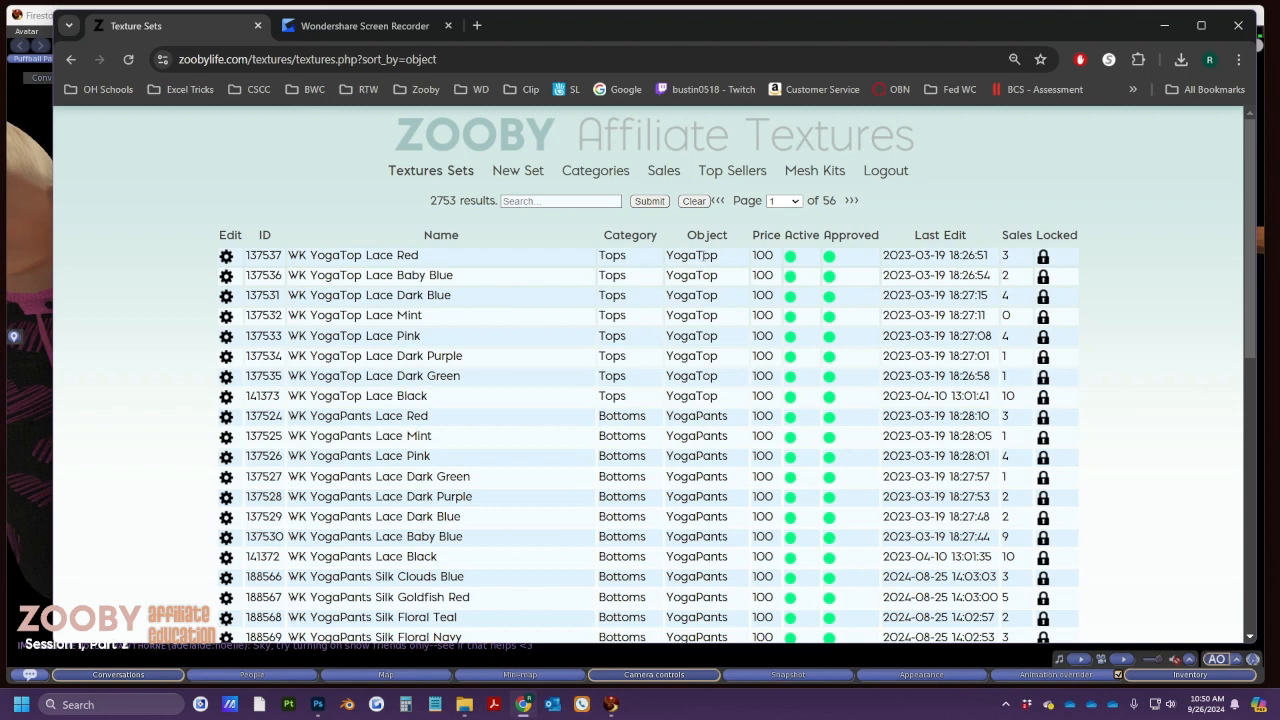
left_click(697, 236)
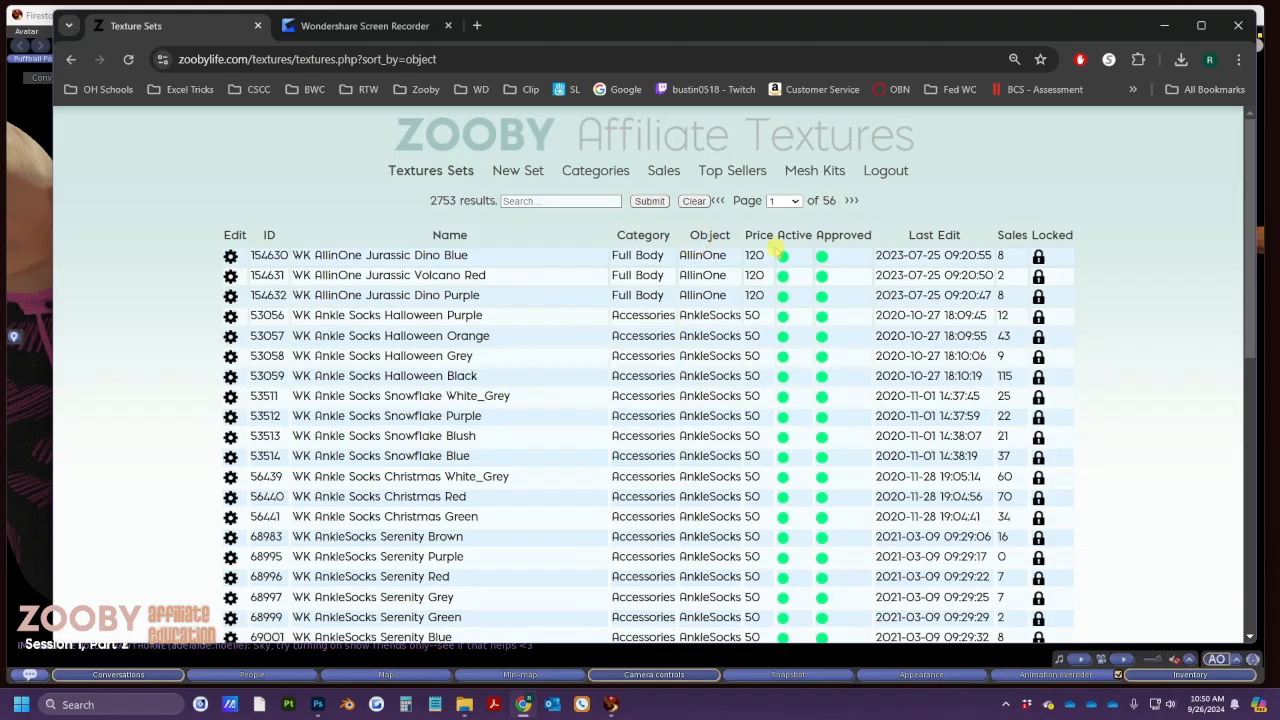
left_click(787, 240)
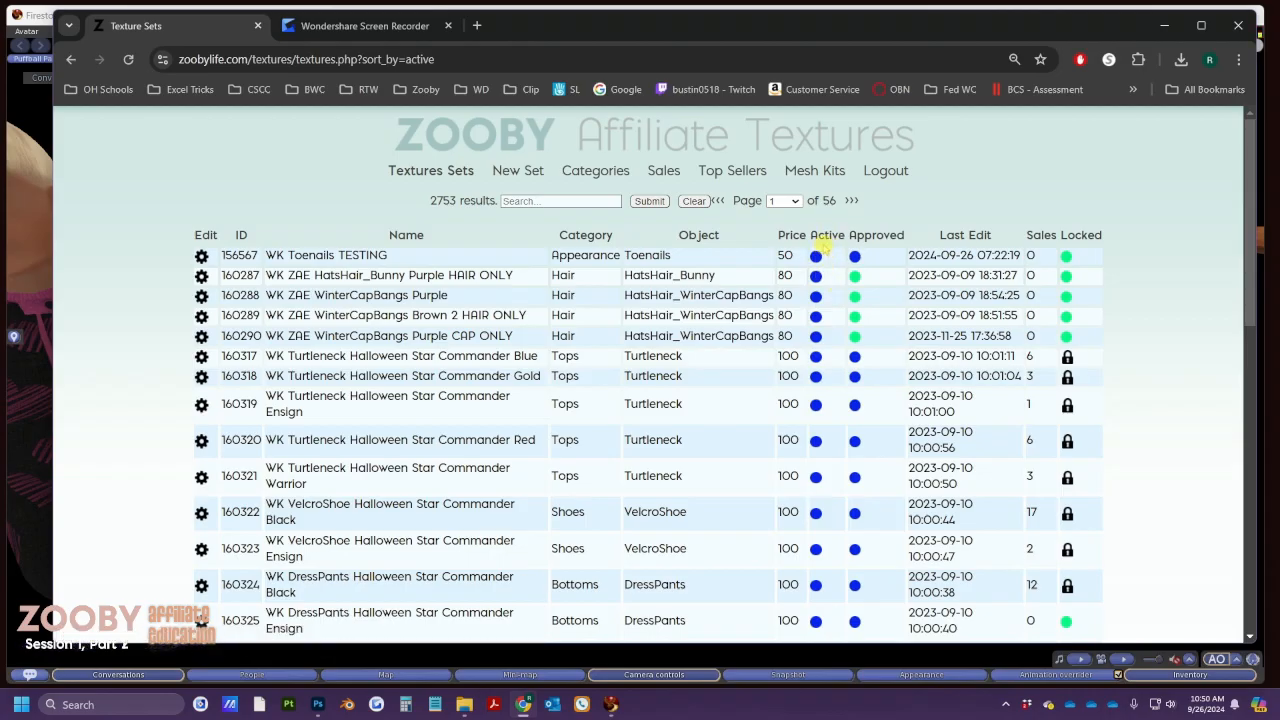
left_click(822, 242)
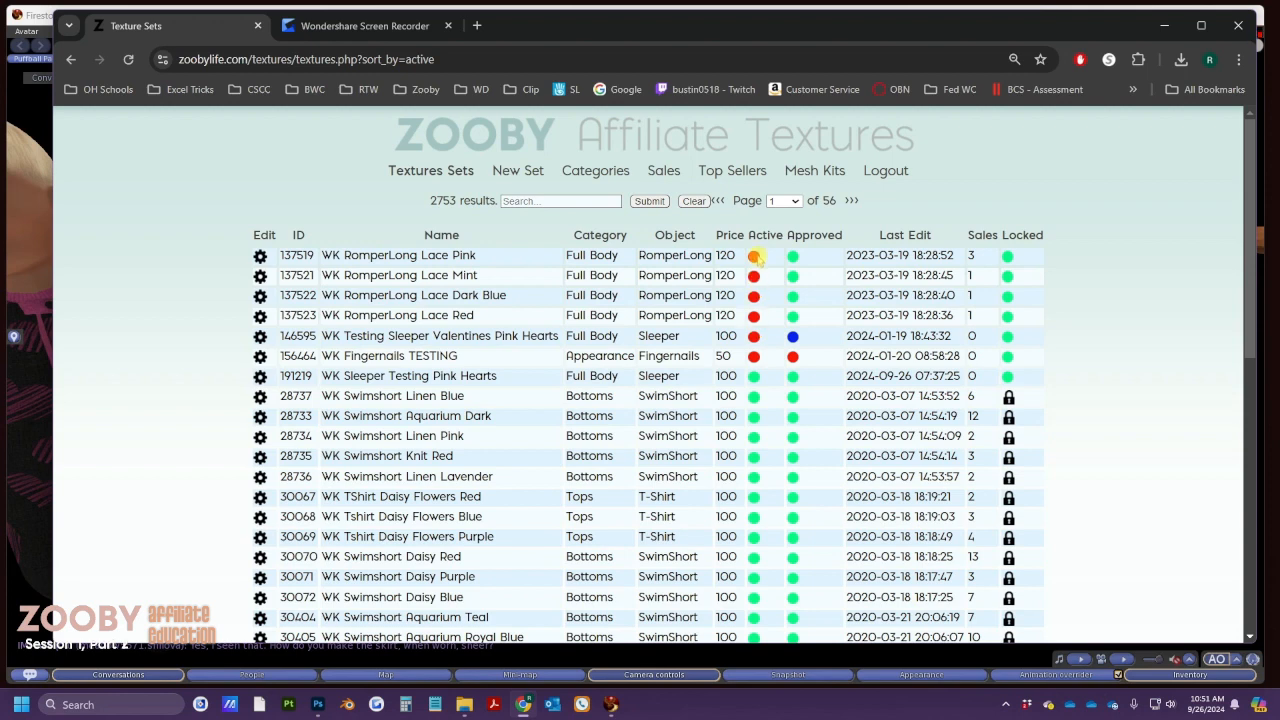
left_click(771, 236)
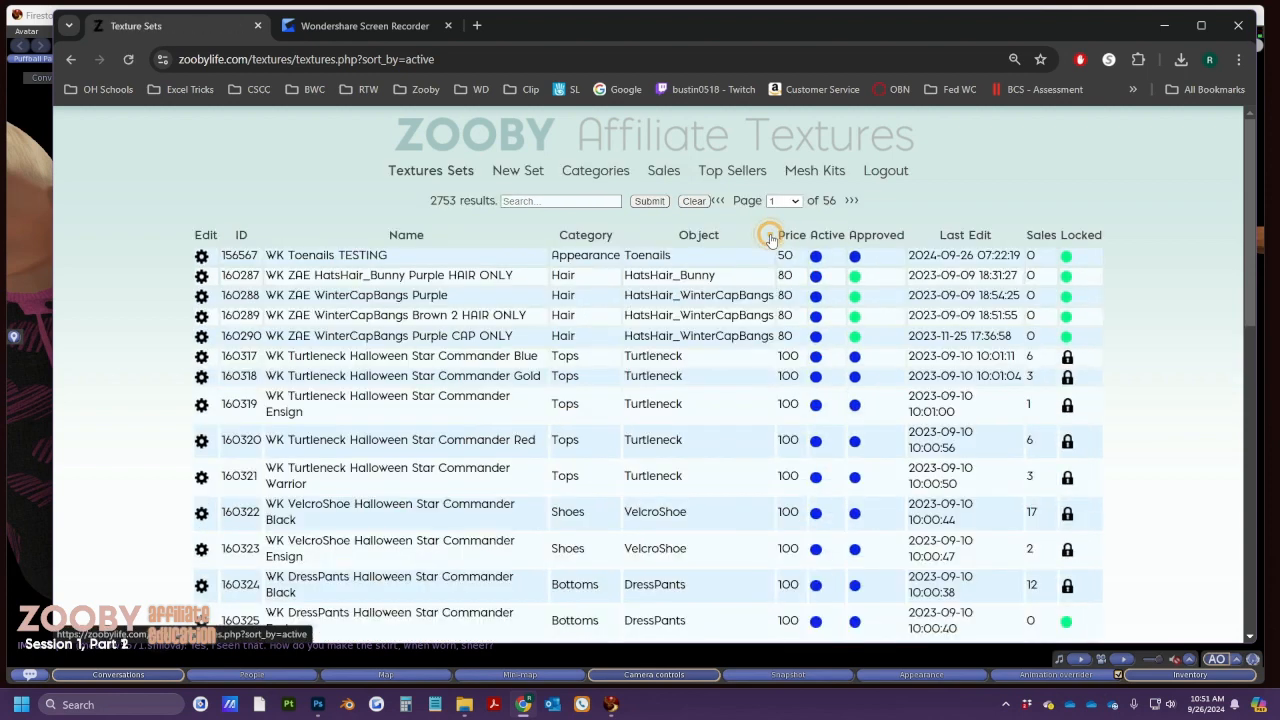
scroll(758, 305, "down", 4)
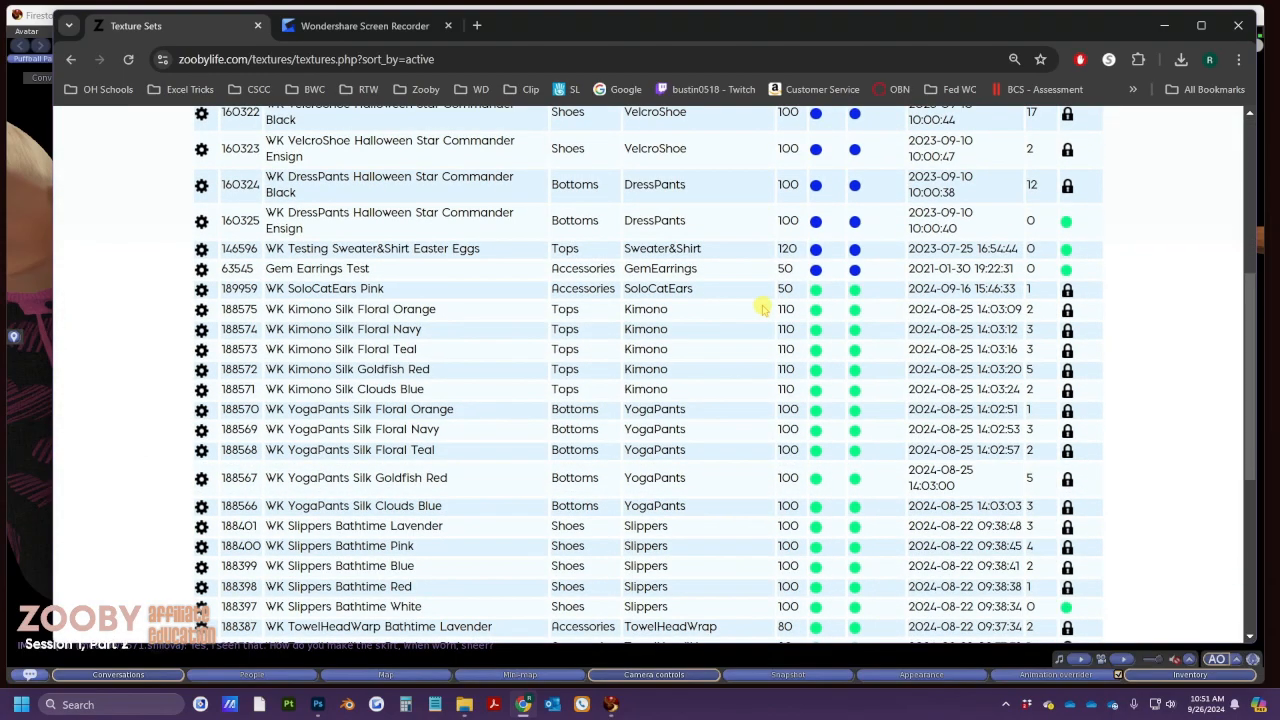
scroll(762, 308, "up", 4)
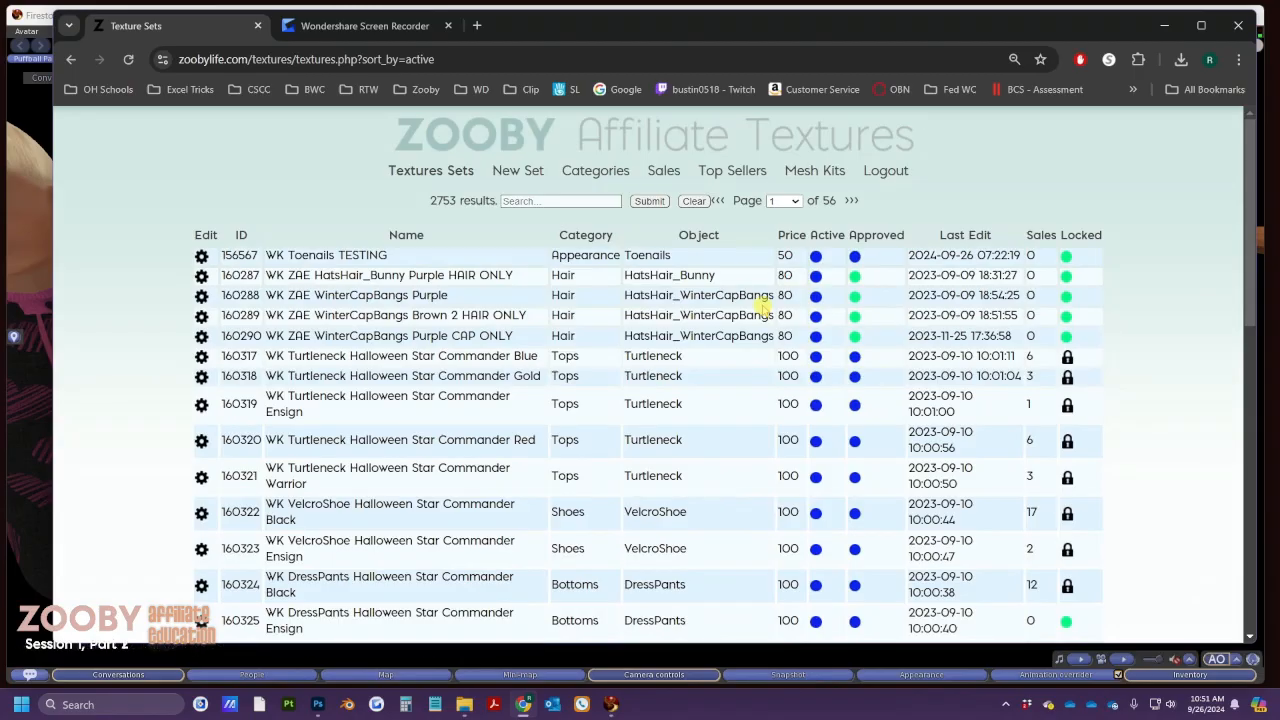
Filter texture sets for 'Halloween', sort by top sales, then reset to all 2753 sets
left_click(540, 200)
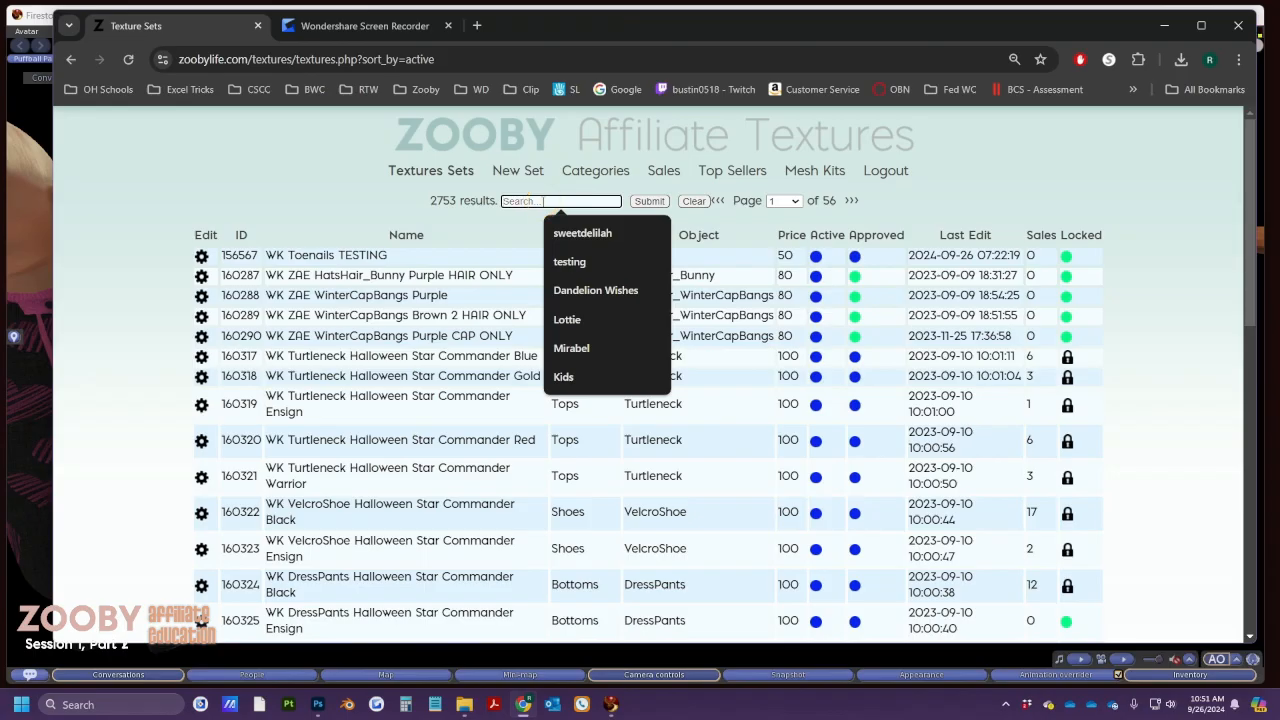
left_click(430, 170)
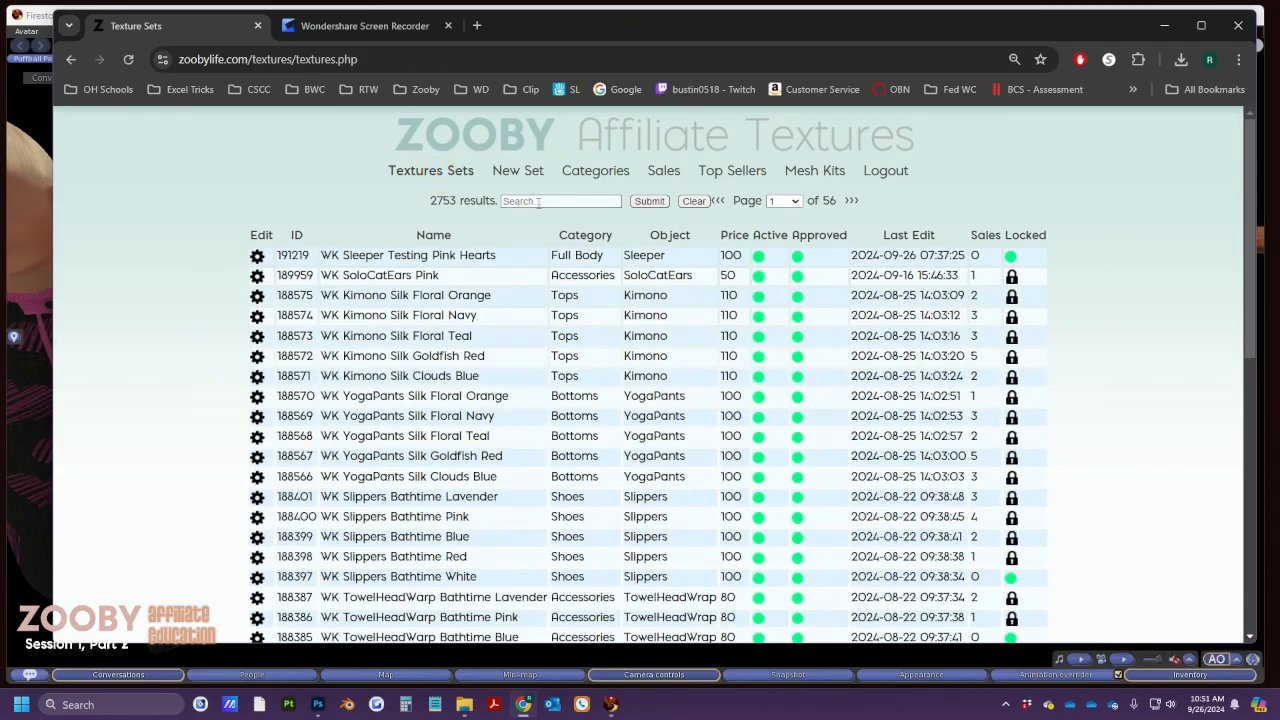
left_click(538, 201)
type("Halloween")
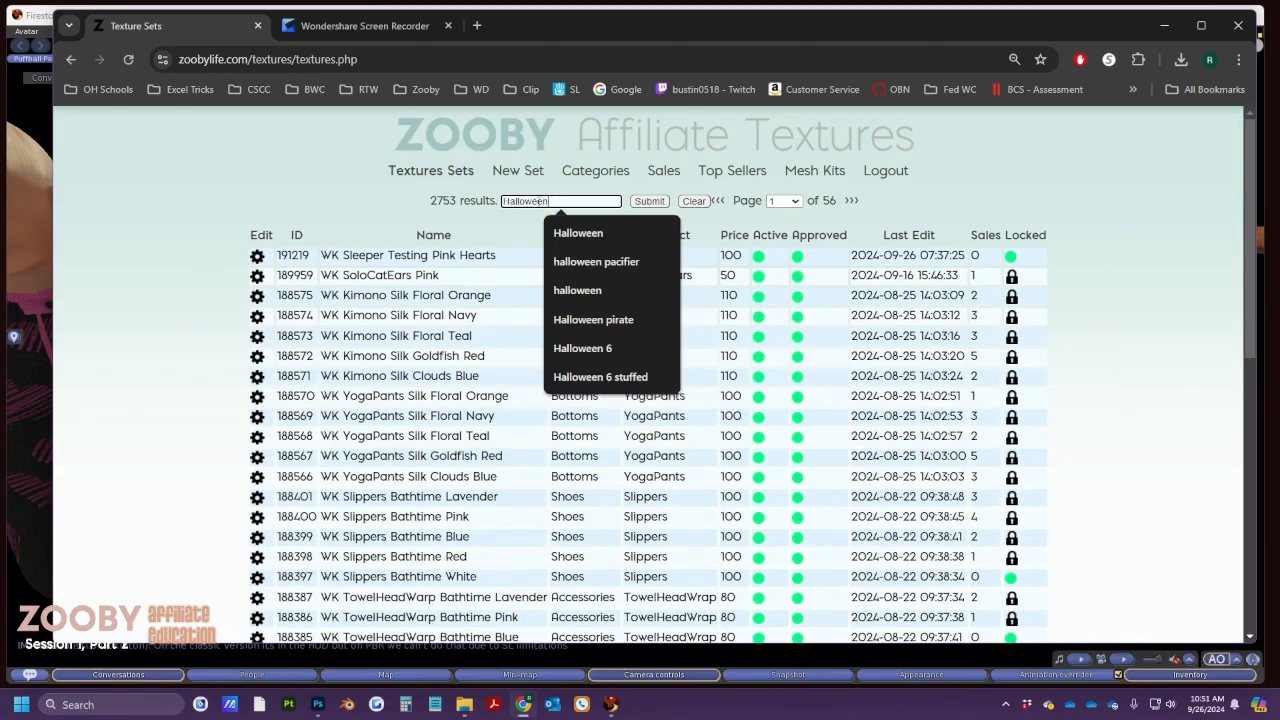
left_click(645, 201)
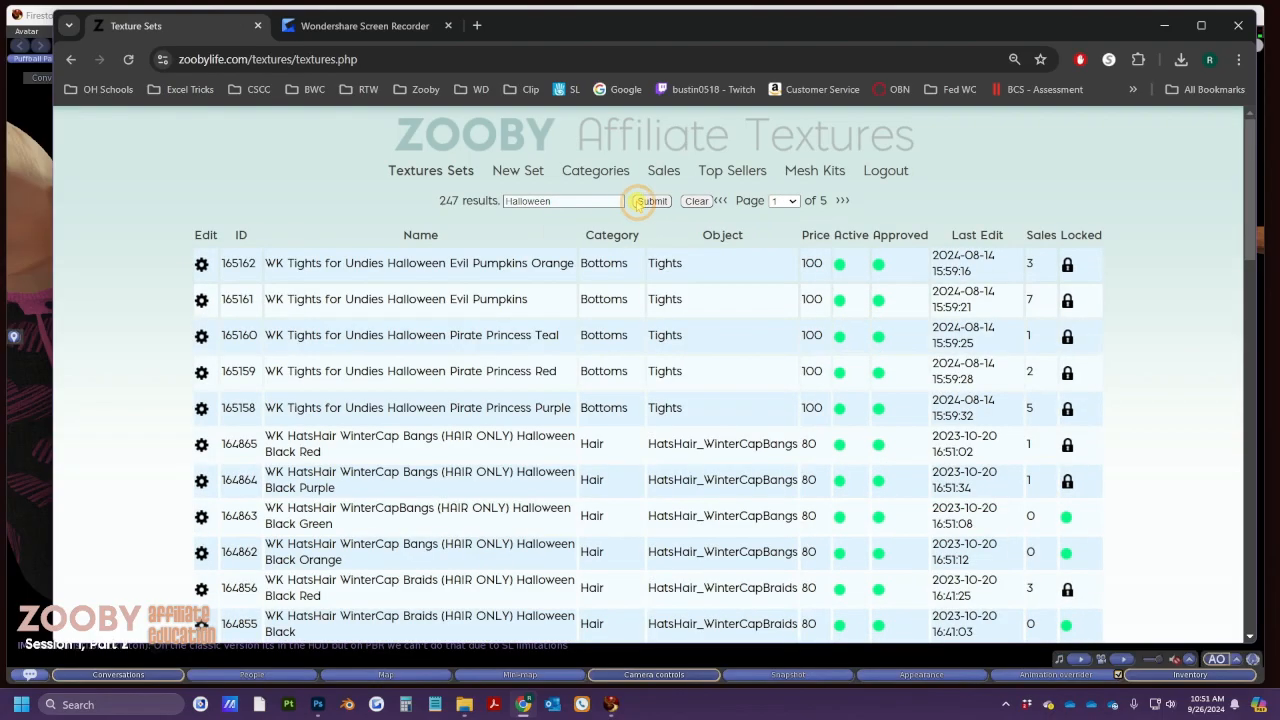
left_click(1040, 236)
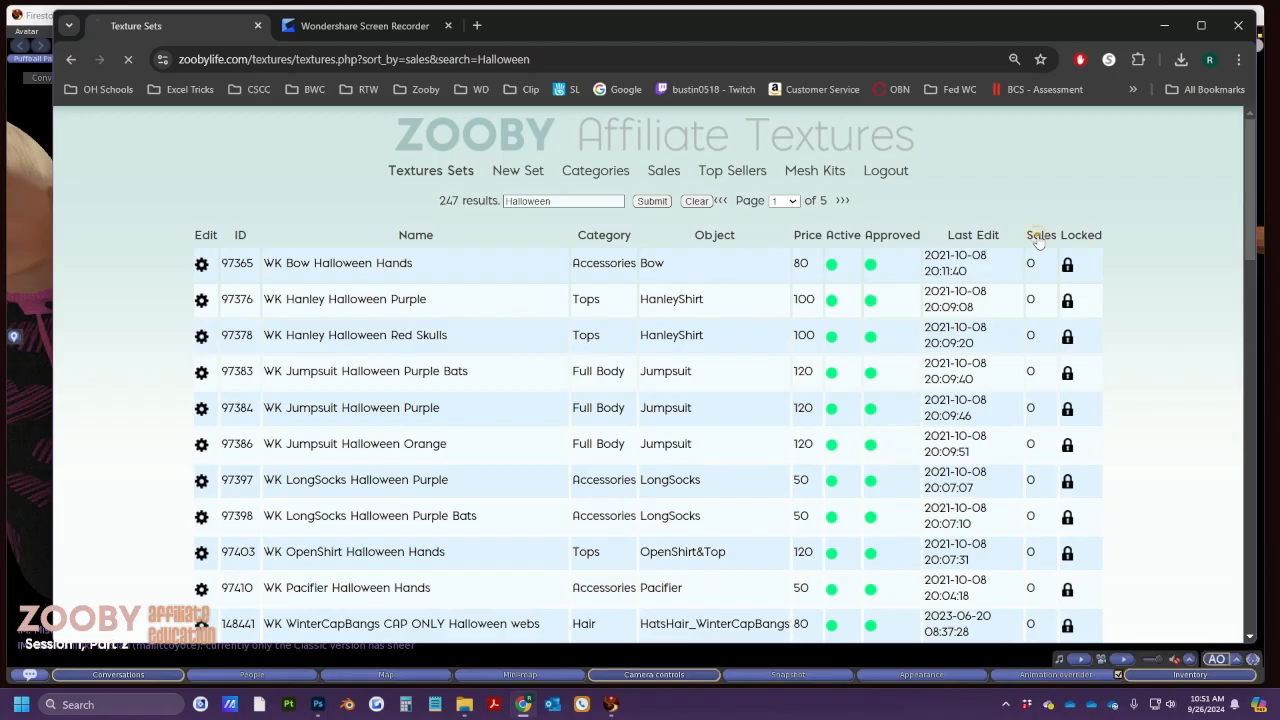
left_click(1040, 238)
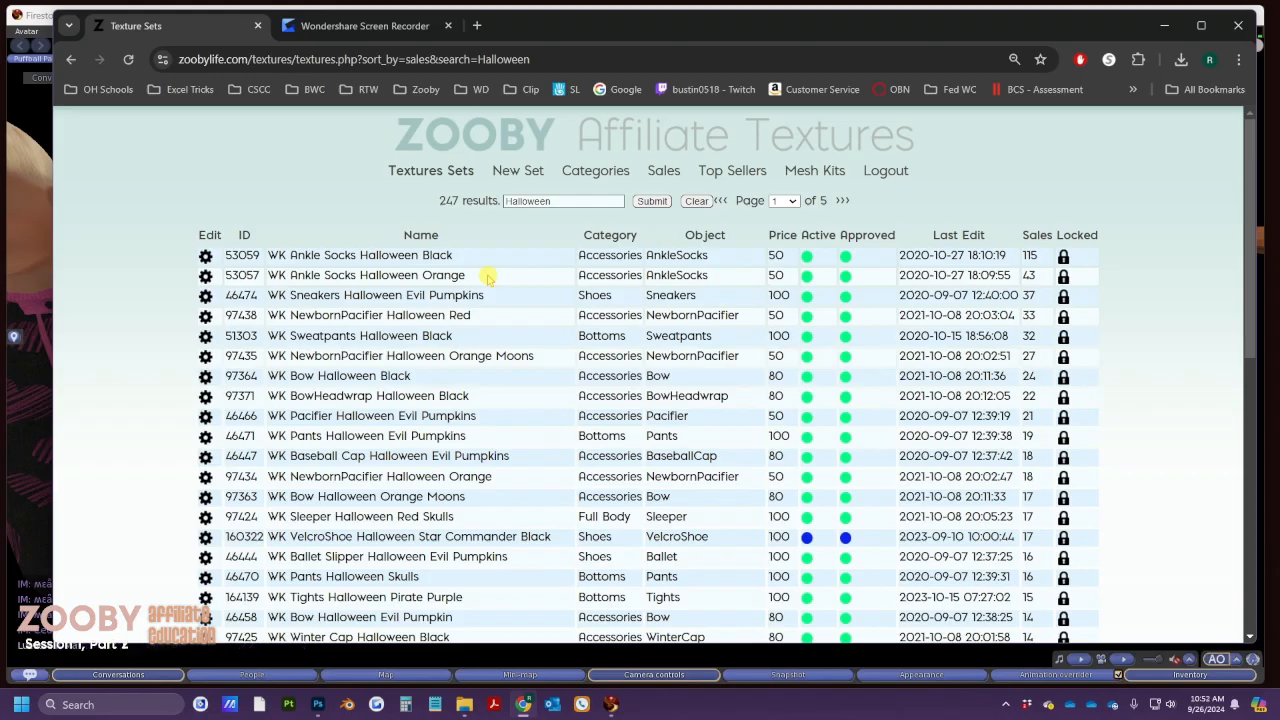
left_click(431, 172)
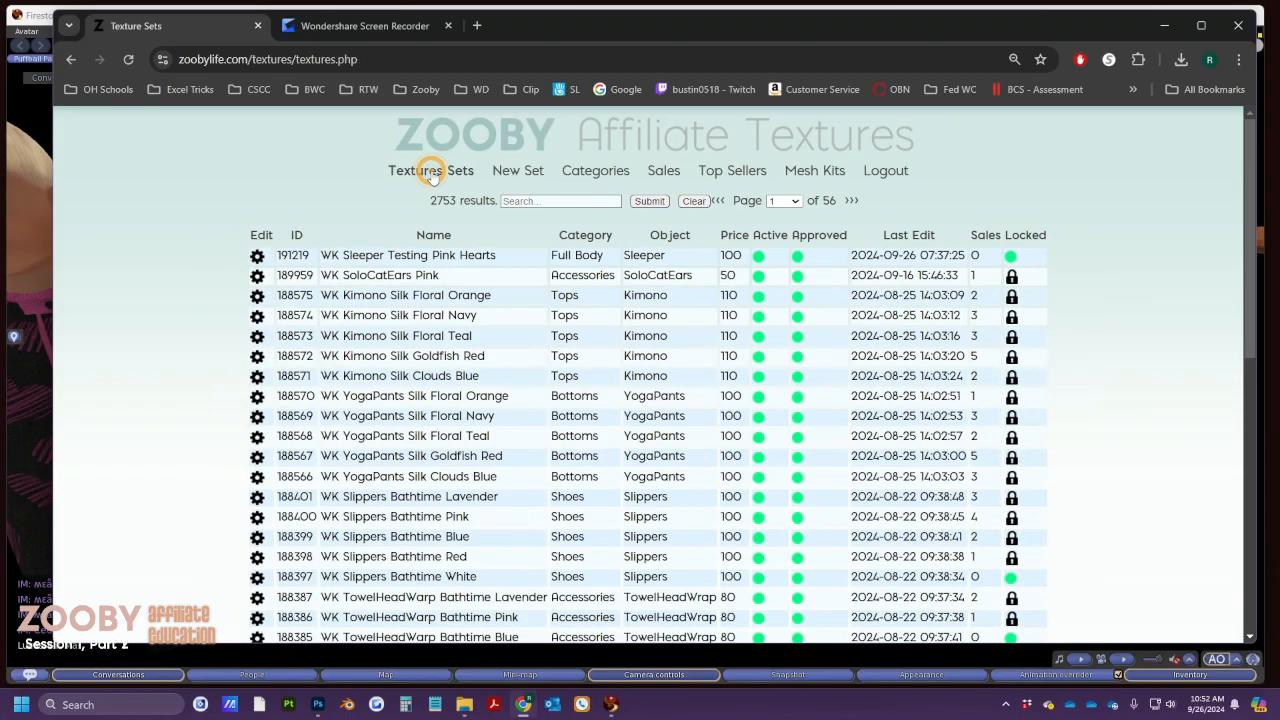